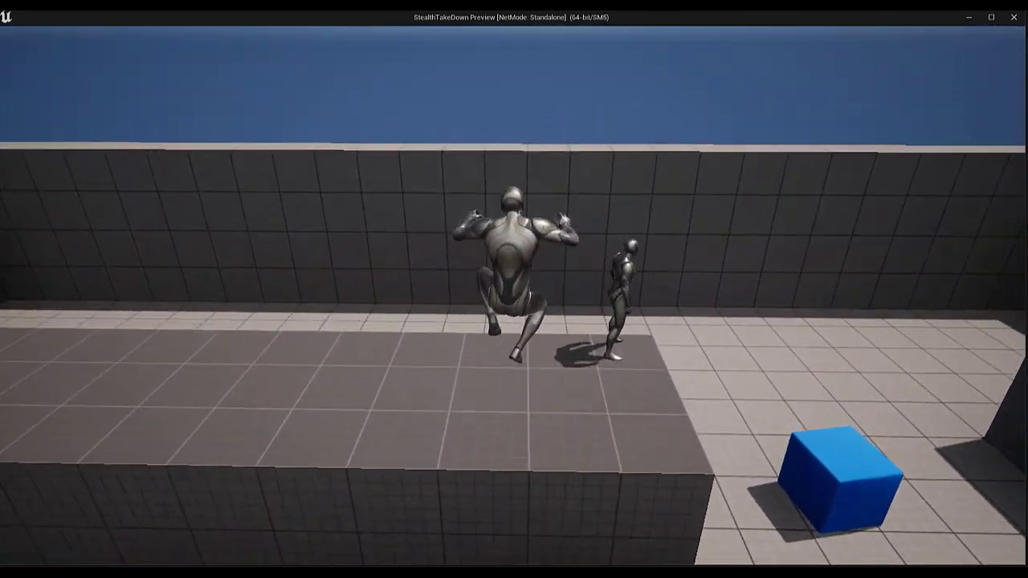
Run through the StealthTakeDown preview, perform takedowns on the standing enemies, and exit the preview
key("w")
key("e")
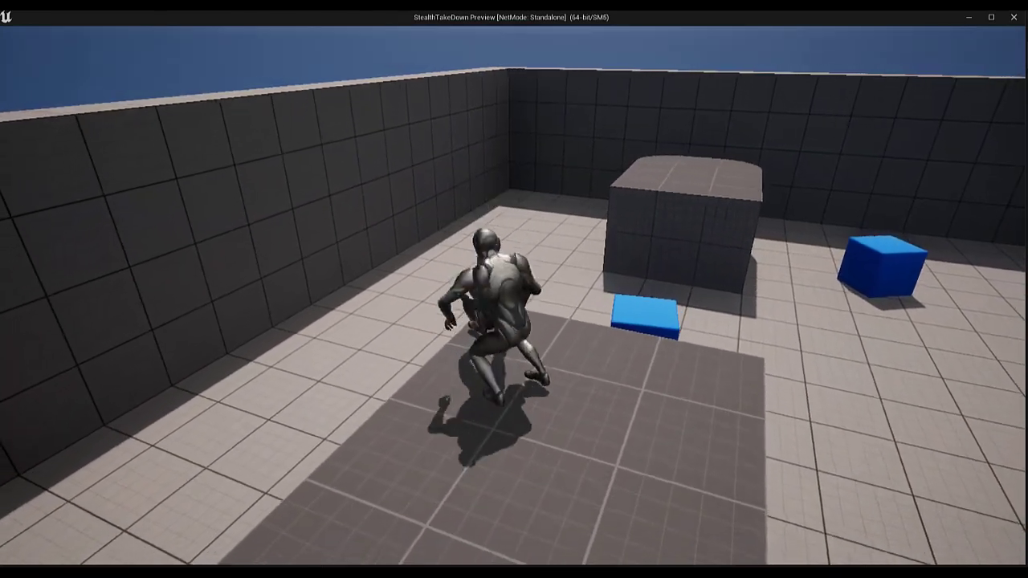
key("w")
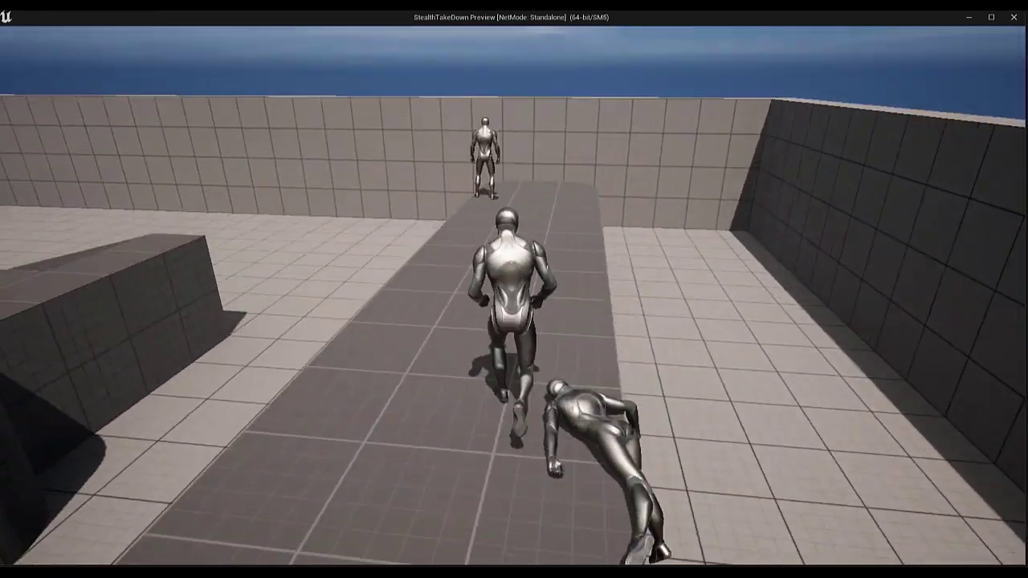
key("e")
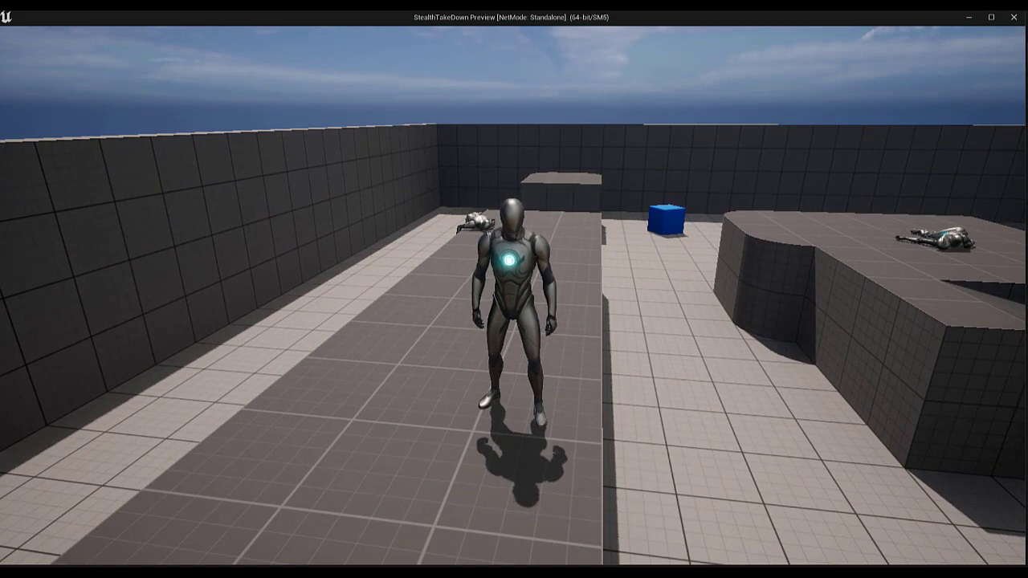
key("Escape")
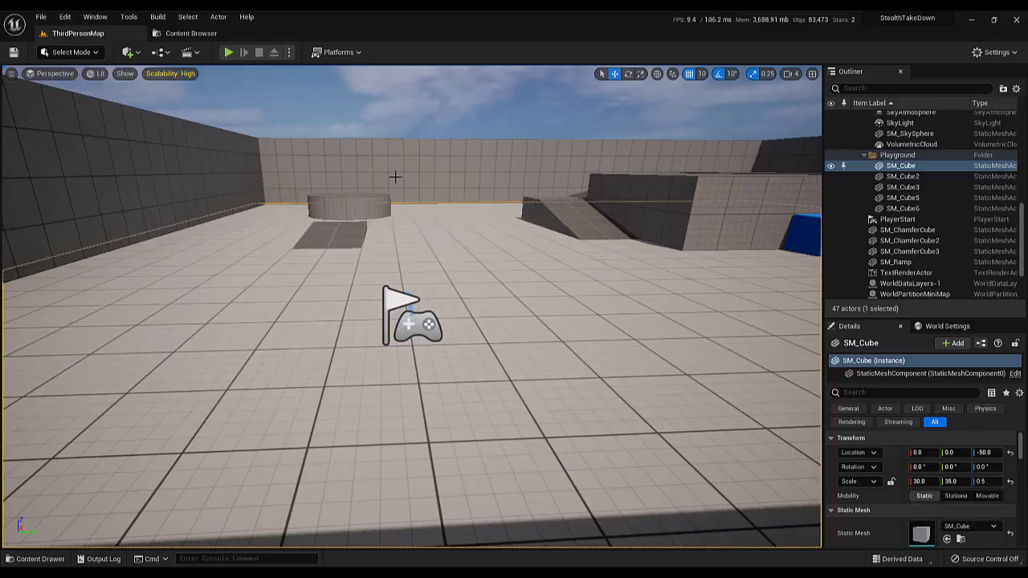
Look over the ThirdPersonMap level and play-test the default character by running and jumping, ending with the session stopped
key("s")
right_click_drag(312, 117, 362, 148)
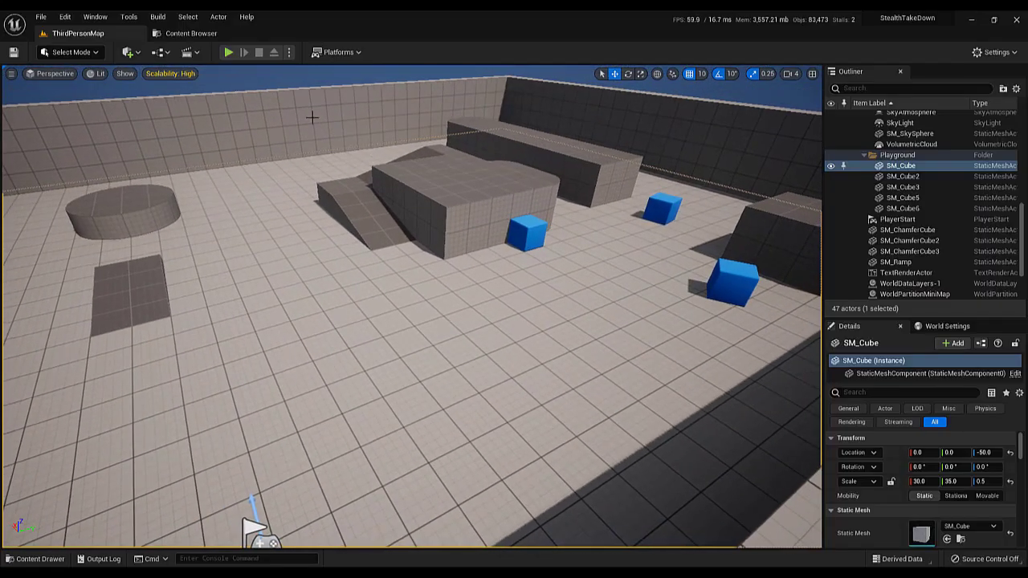
left_click(231, 52)
key("w")
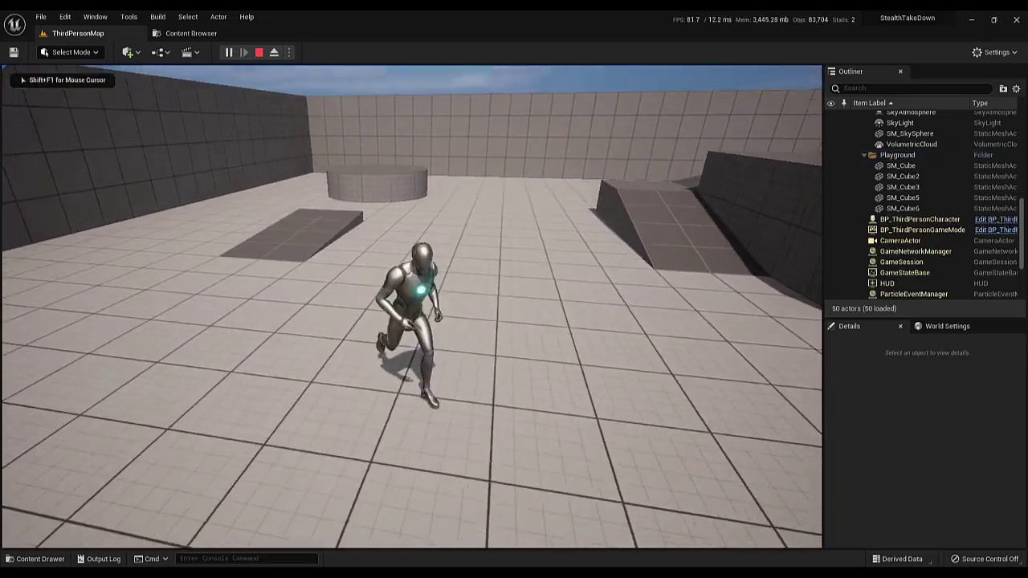
key("space")
key("Escape")
left_click(370, 246)
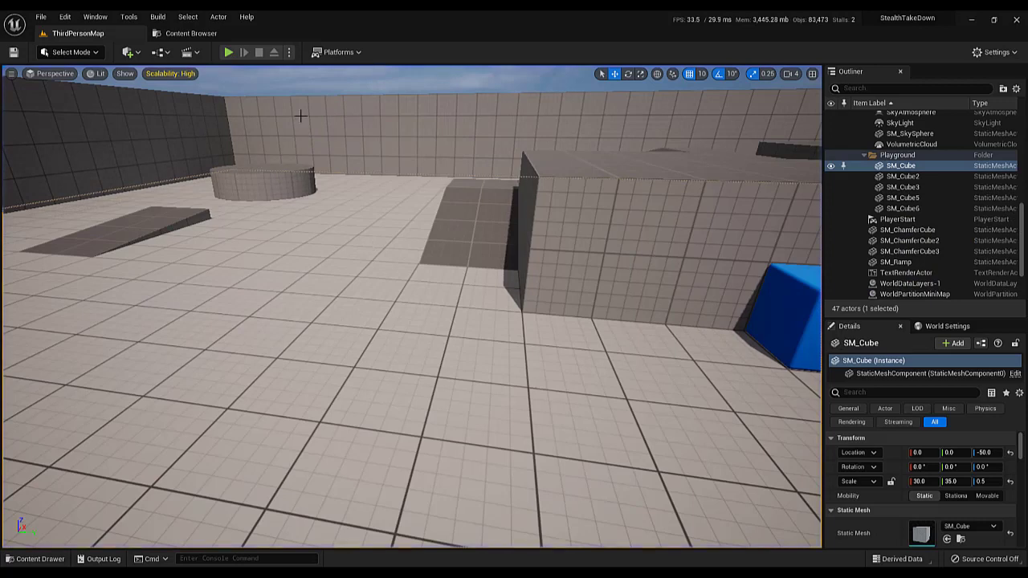
Duplicate BP_ThirdPersonCharacter in the Blueprints folder, name the copy BP_AI and open it
left_click(196, 39)
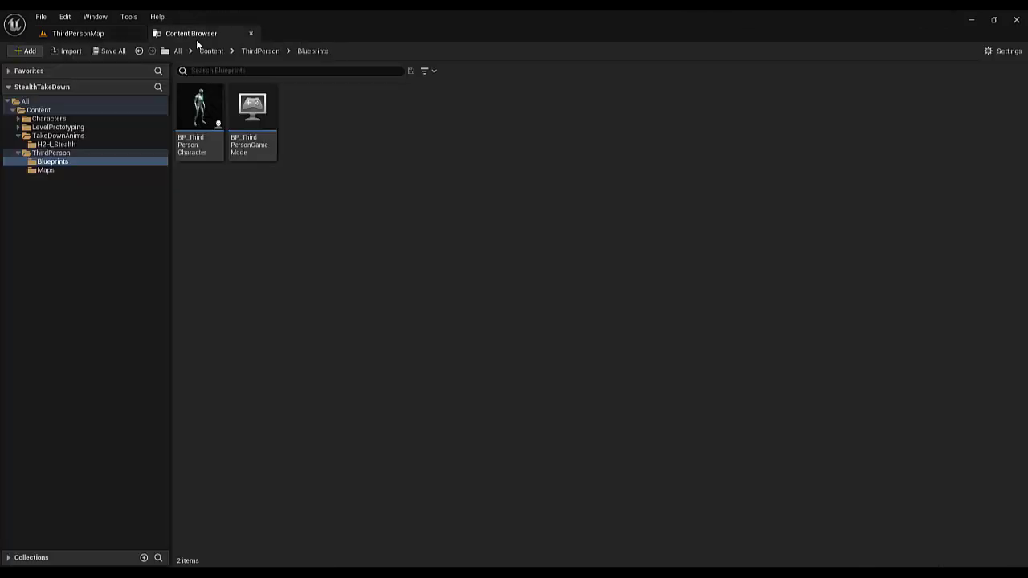
left_click(203, 149)
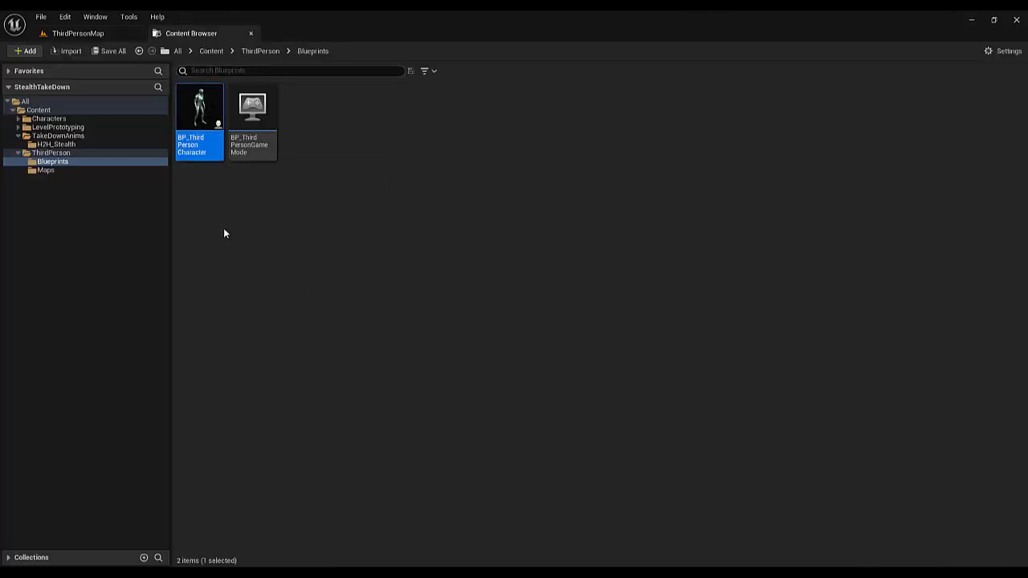
key("ctrl+d")
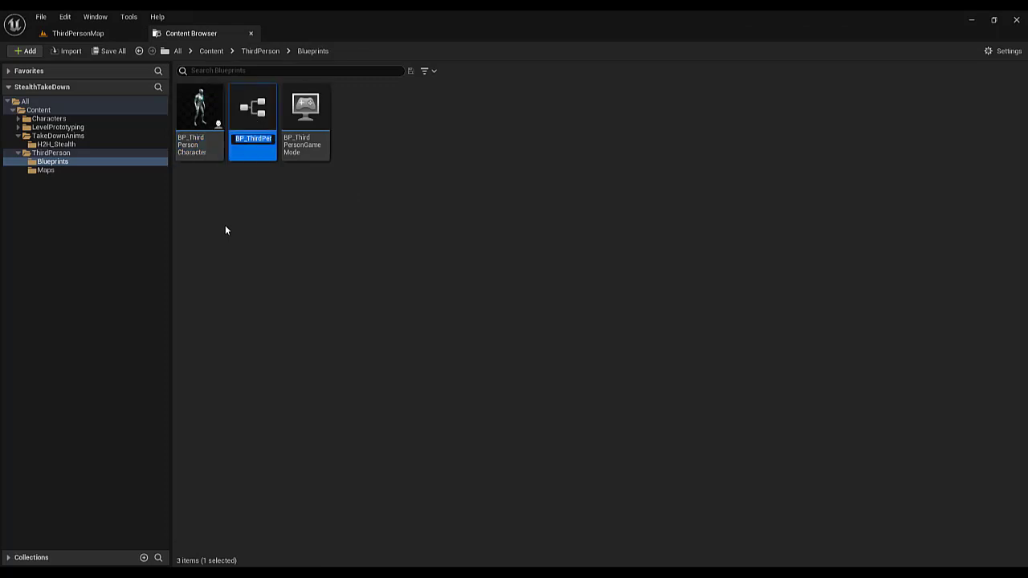
type("BP_AI")
key("Return")
key("Return")
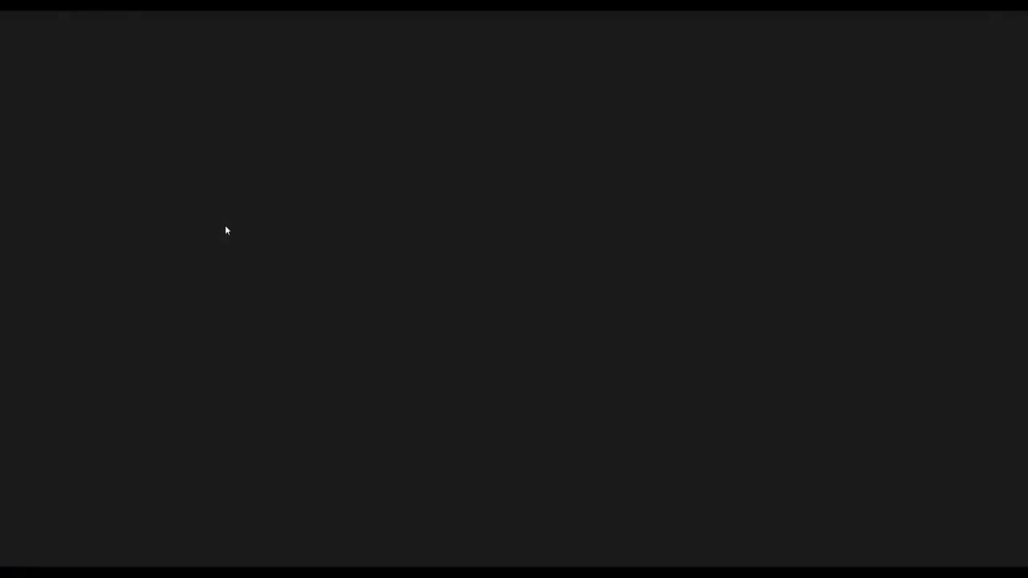
Delete all nodes from the BP_AI event graph
scroll(309, 207, "down", 4)
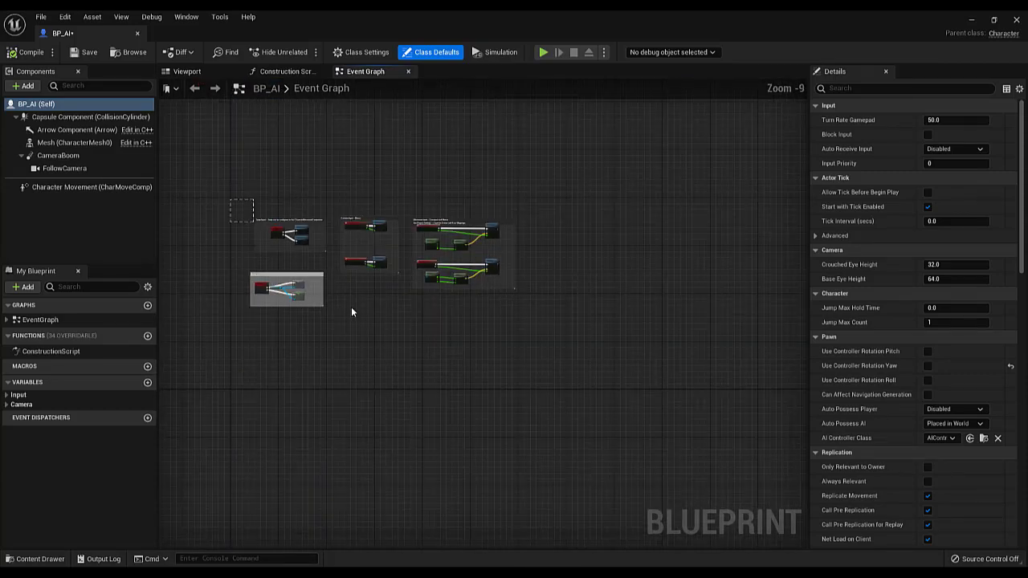
left_click_drag(351, 311, 474, 360)
key("Delete")
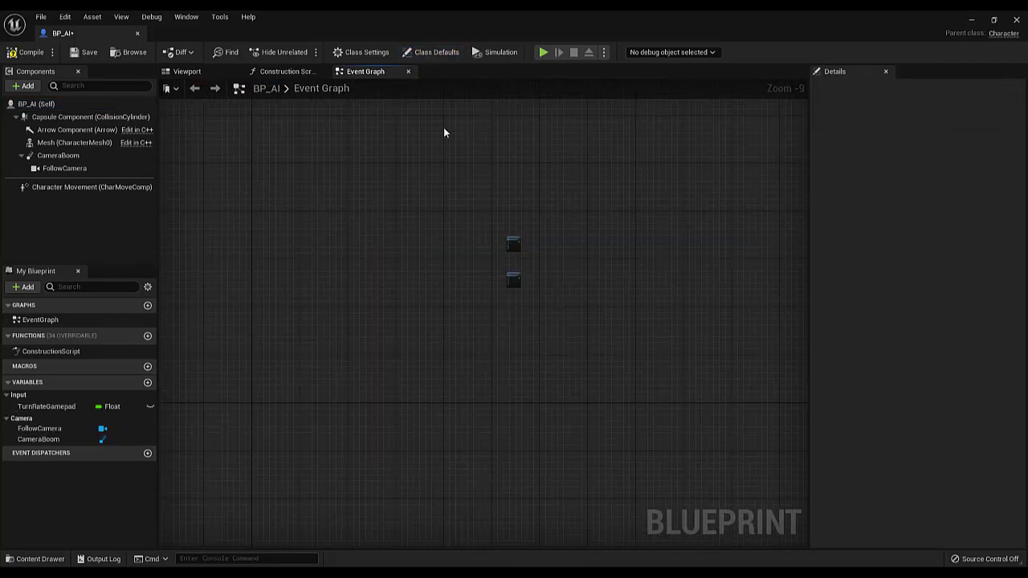
left_click_drag(426, 161, 529, 329)
key("Delete")
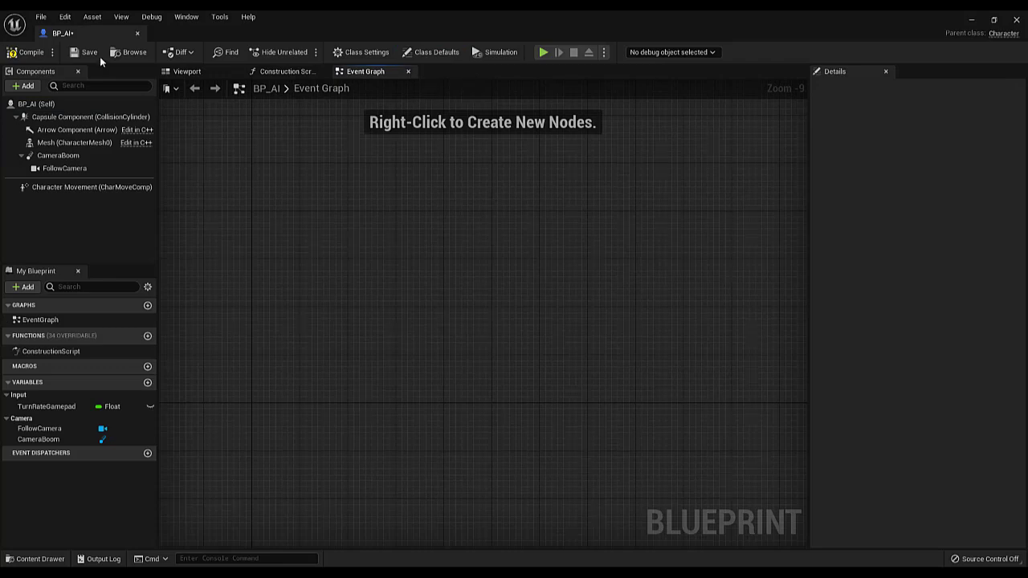
Remove the CameraBoom and FollowCamera components from BP_AI, and save and close the blueprint
left_click(187, 72)
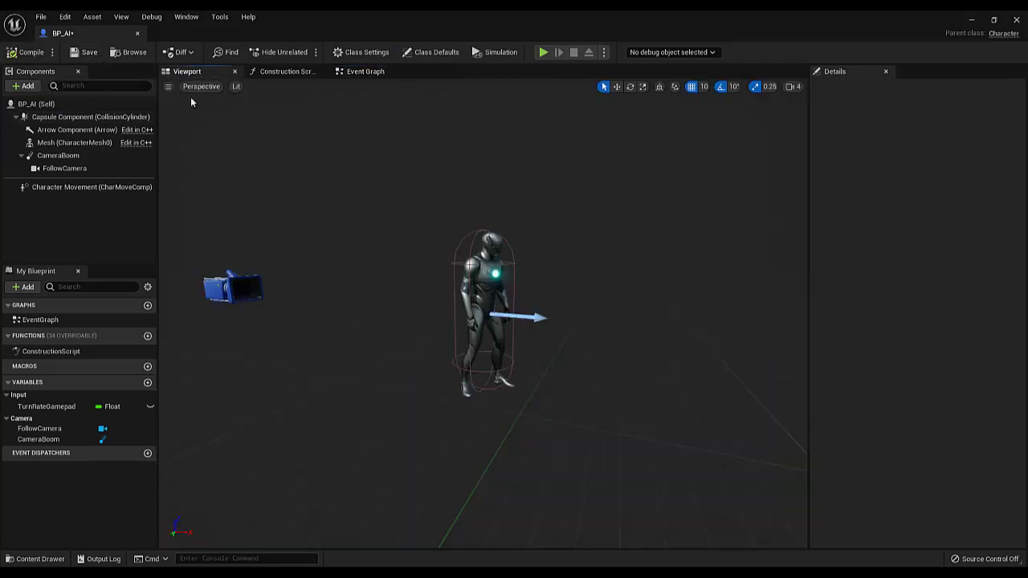
left_click(63, 155)
key("Delete")
left_click(72, 143)
key("Delete")
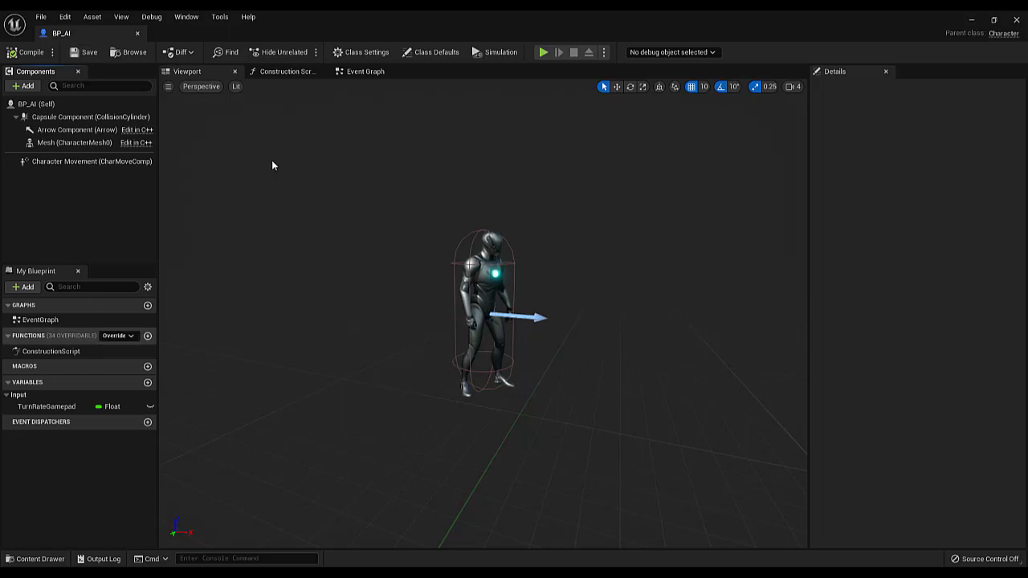
left_click(89, 53)
left_click(138, 33)
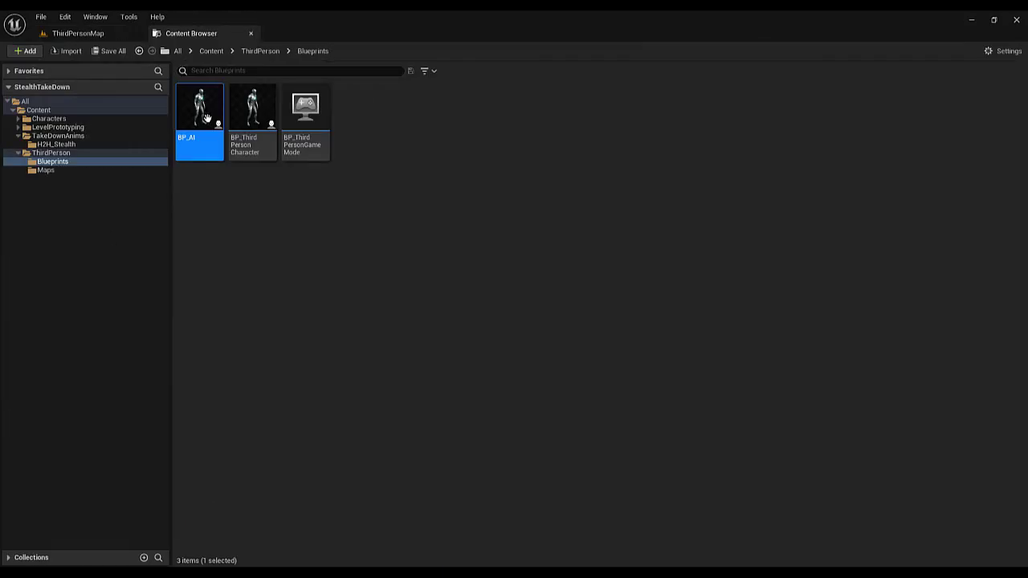
Place a BP_AI character on the ThirdPersonMap floor at about X 1000, Y 1220, and briefly play-test the level
left_click_drag(194, 137, 186, 250)
left_click_drag(156, 281, 122, 242)
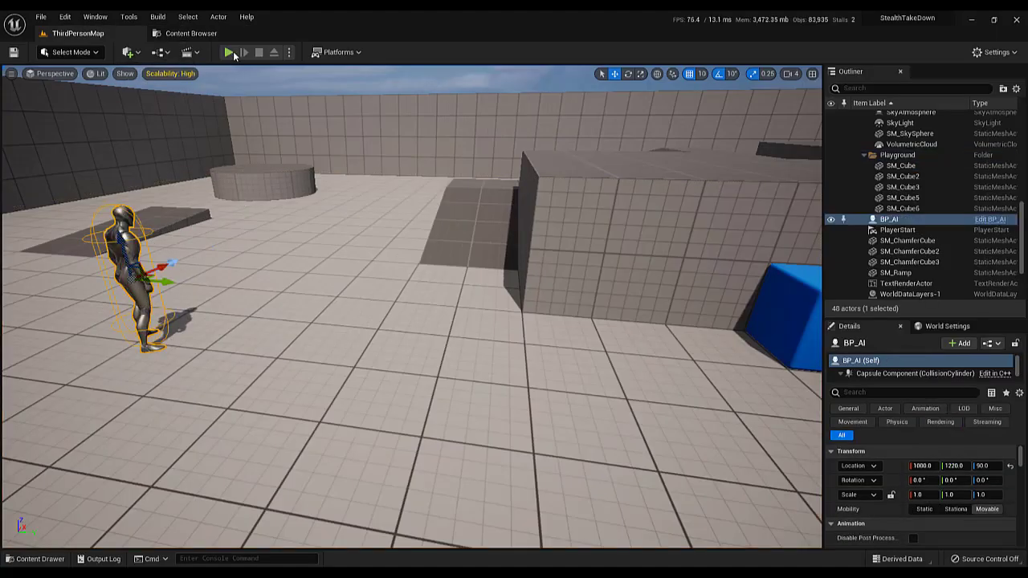
left_click(229, 53)
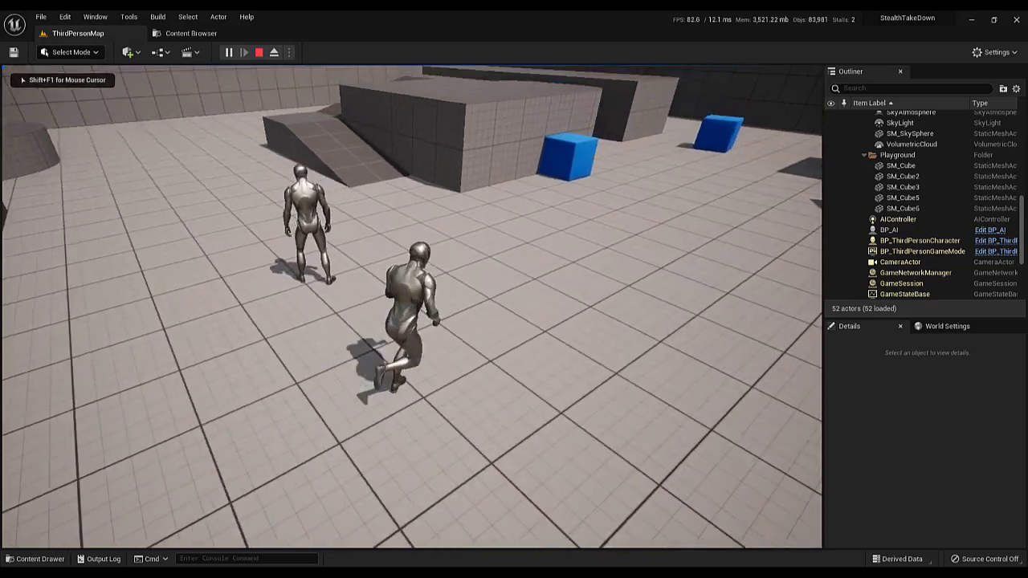
key("Escape")
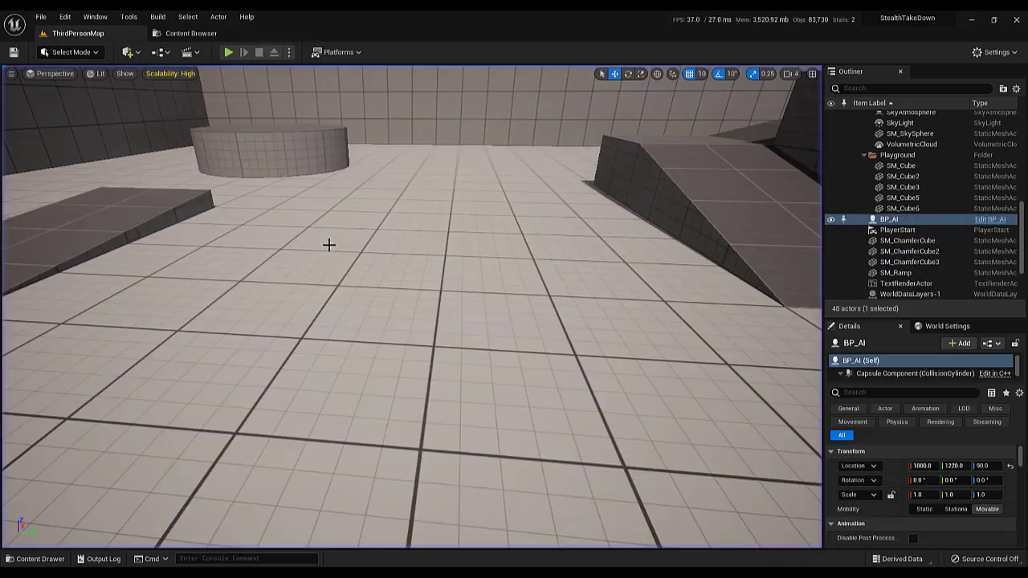
Open the BP_ThirdPersonCharacter blueprint from the Blueprints folder to its event graph
left_click(193, 34)
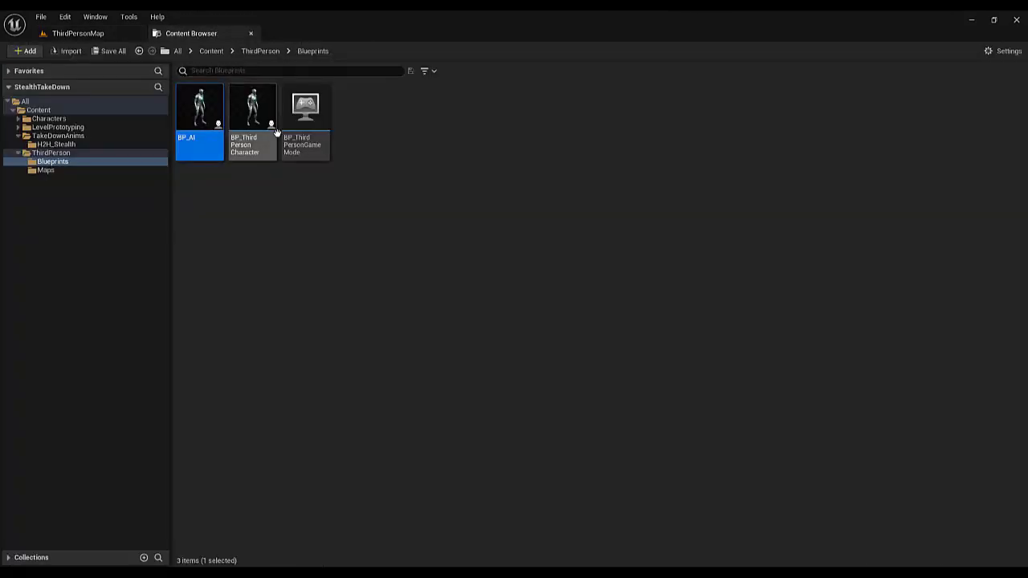
left_click(244, 141)
double_click(244, 140)
scroll(389, 308, "up", 11)
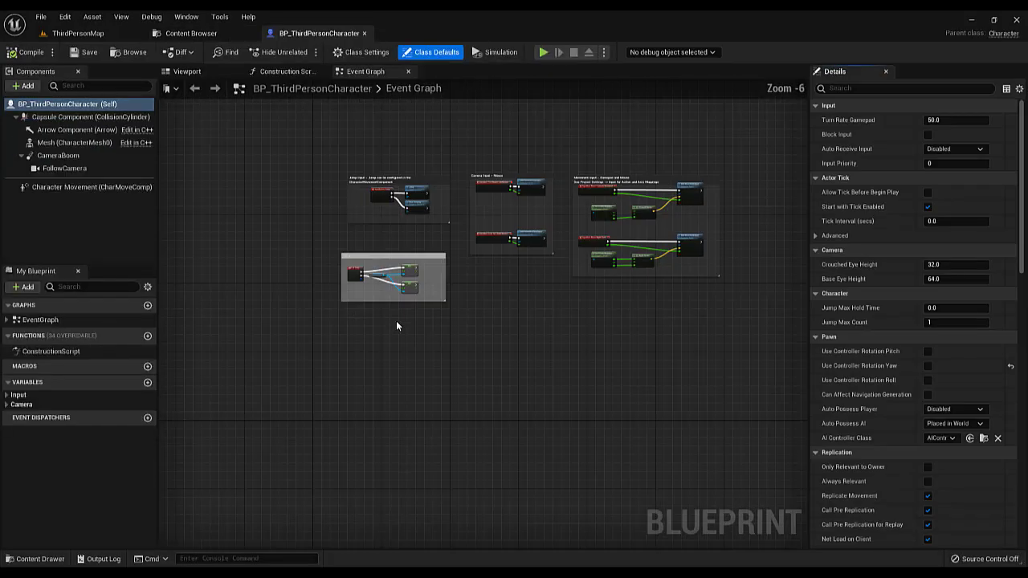
Add a custom event named TakeDownFromBack in an empty area of the event graph, and compile and save the blueprint
right_click_drag(439, 360, 474, 240)
right_click(474, 243)
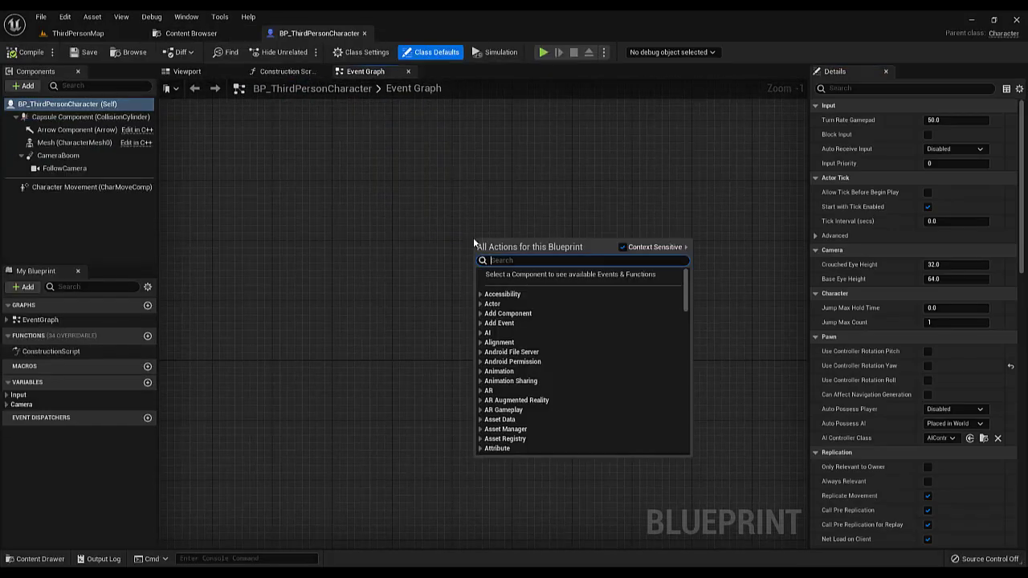
type("custo")
key("Return")
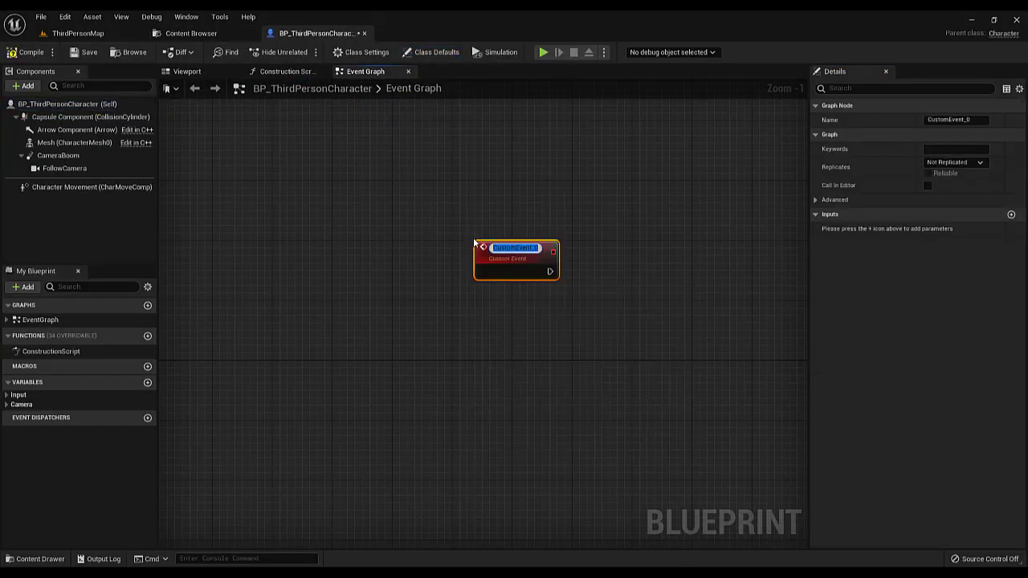
type("TakeD")
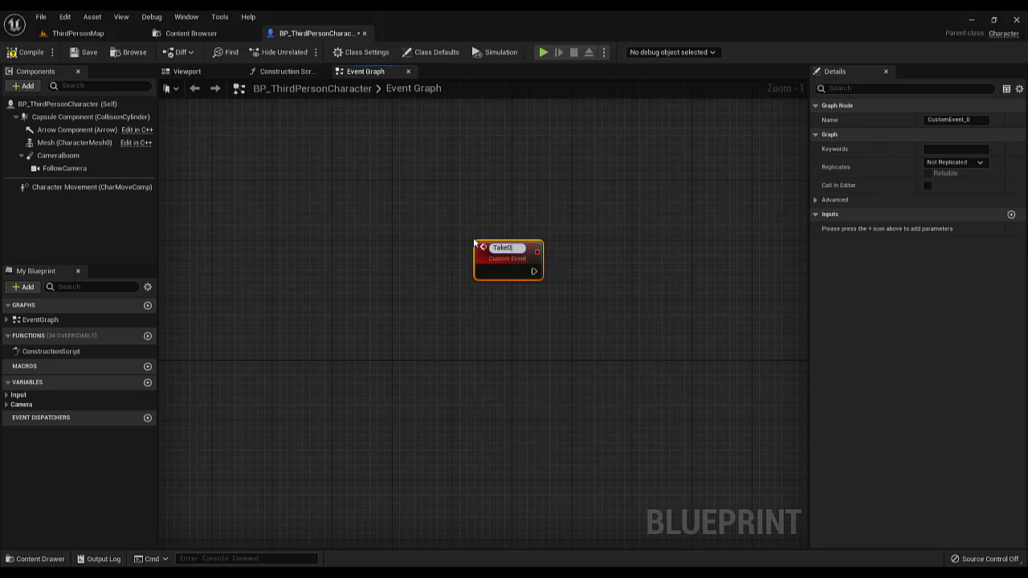
type("ownFromBack")
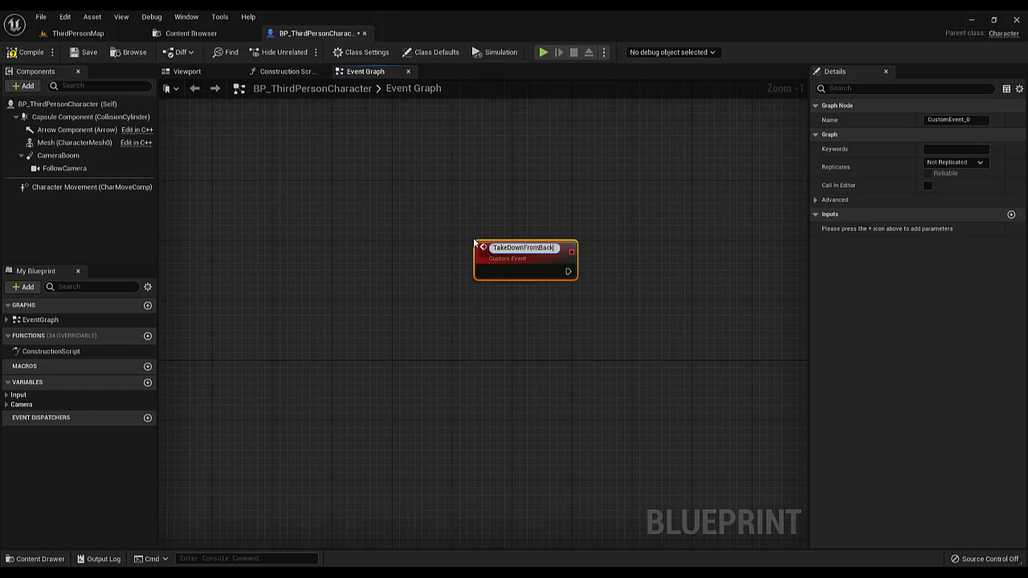
key("Return")
left_click_drag(494, 253, 364, 253)
right_click_drag(564, 316, 512, 264)
left_click(31, 51)
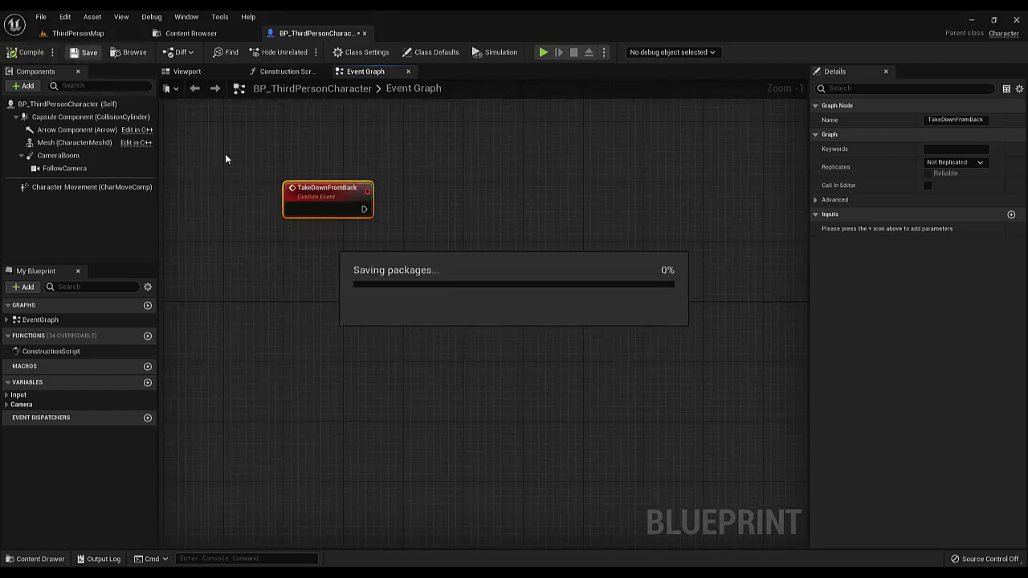
Add a Sphere Trace For Objects node and connect the TakeDownFromBack event's execution output to it
right_click(478, 278)
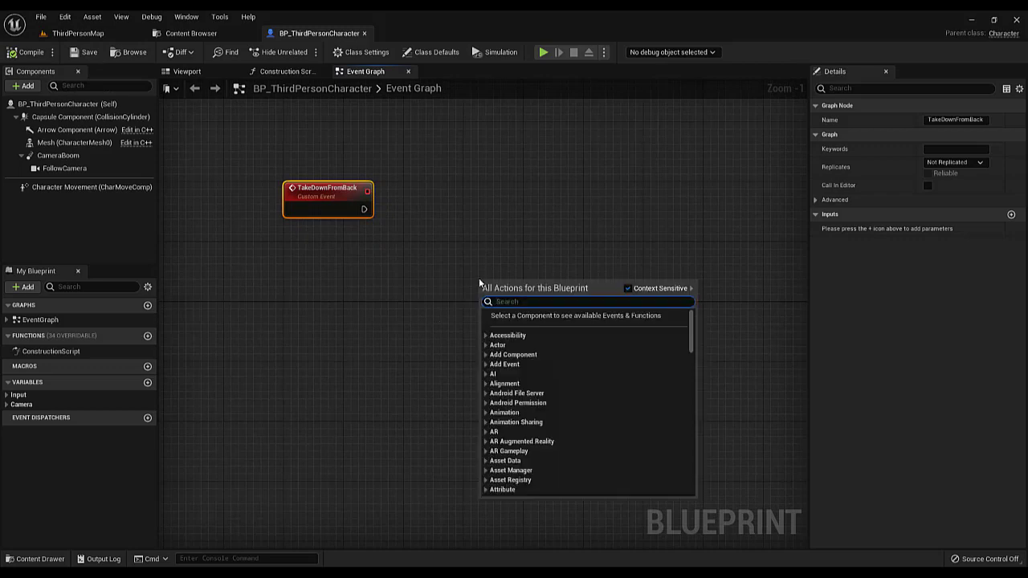
type("spheret")
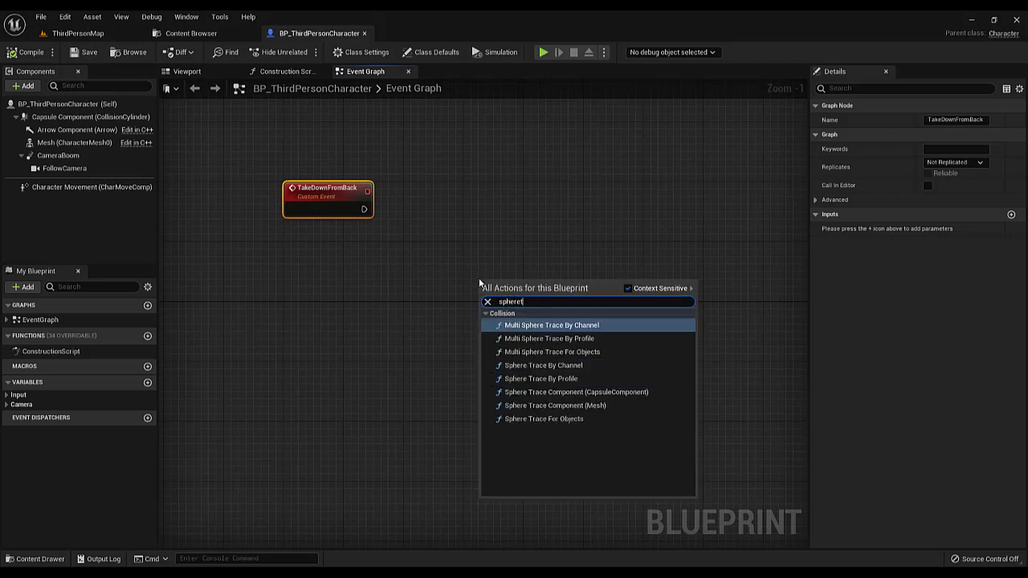
type("rac")
left_click(576, 419)
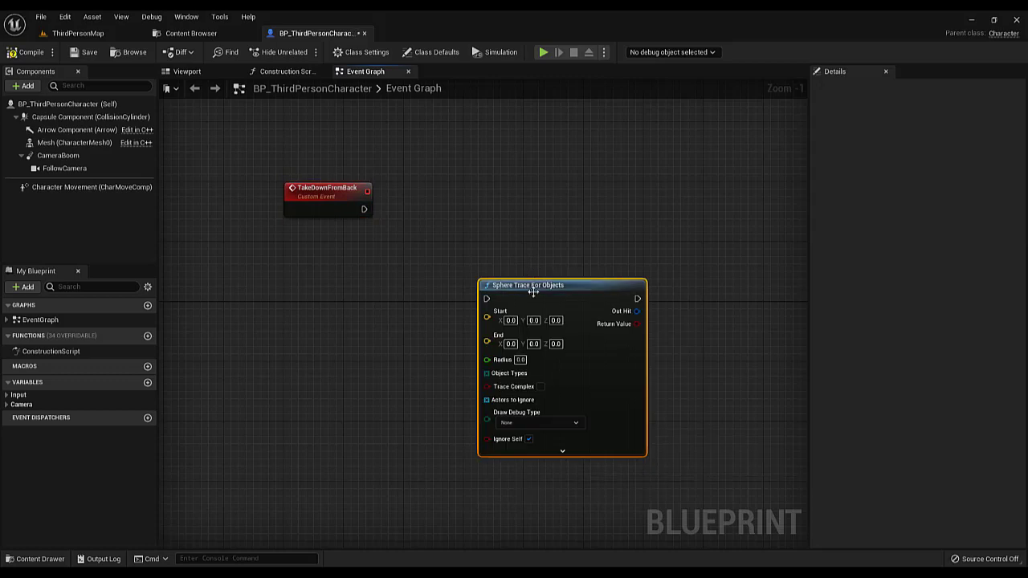
left_click_drag(533, 292, 616, 232)
mouse_move(363, 210)
left_mouse_down()
mouse_move(578, 240)
mouse_move(671, 199)
left_mouse_up()
scroll(532, 261, "down", 2)
right_click_drag(532, 261, 559, 247)
scroll(482, 265, "up", 1)
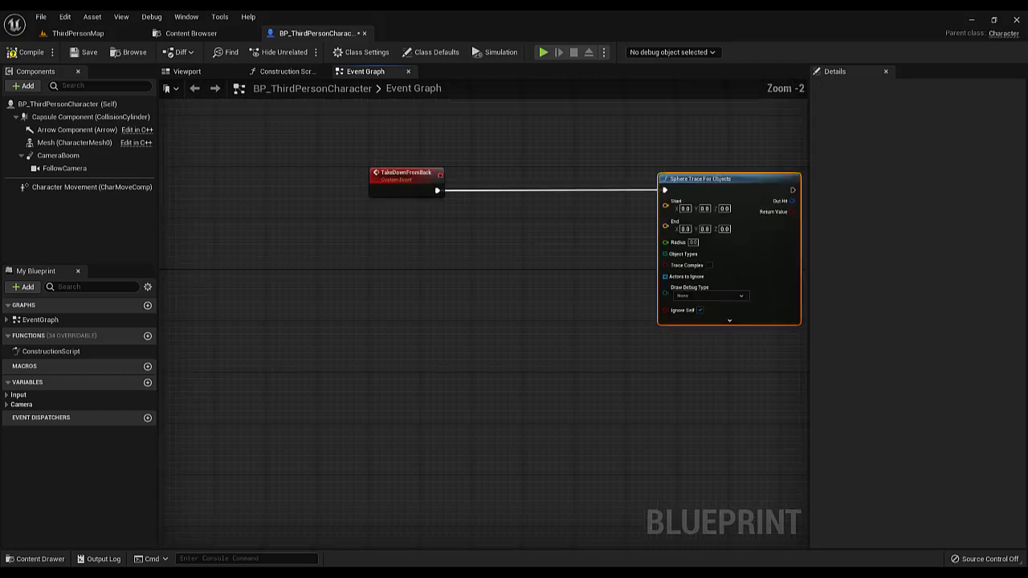
Add a Get Actor Location node below the event and connect its return value to the sphere trace's Start
right_click(382, 286)
type("get actor location")
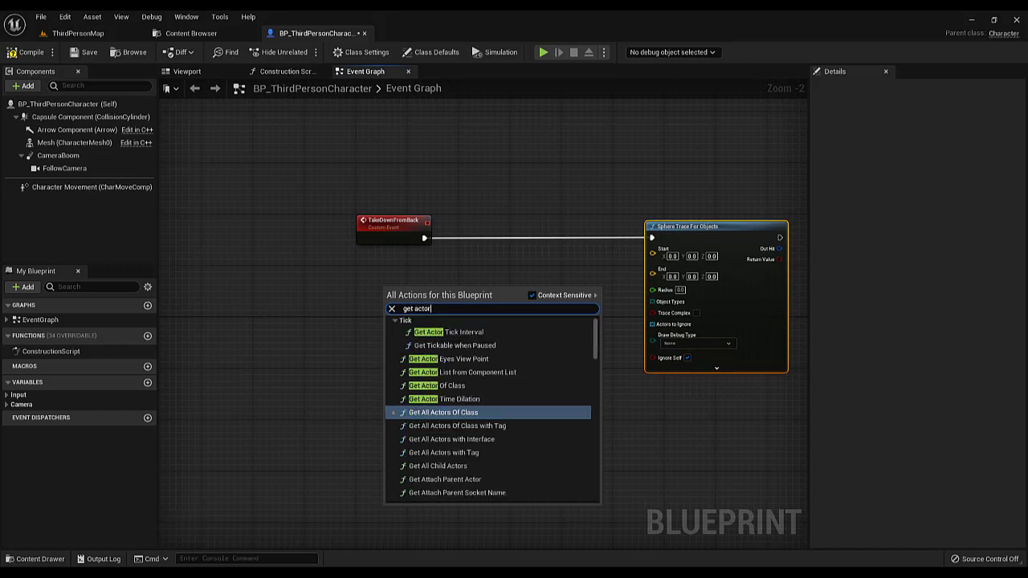
key("Return")
left_click_drag(465, 308, 651, 254)
left_click_drag(442, 290, 416, 272)
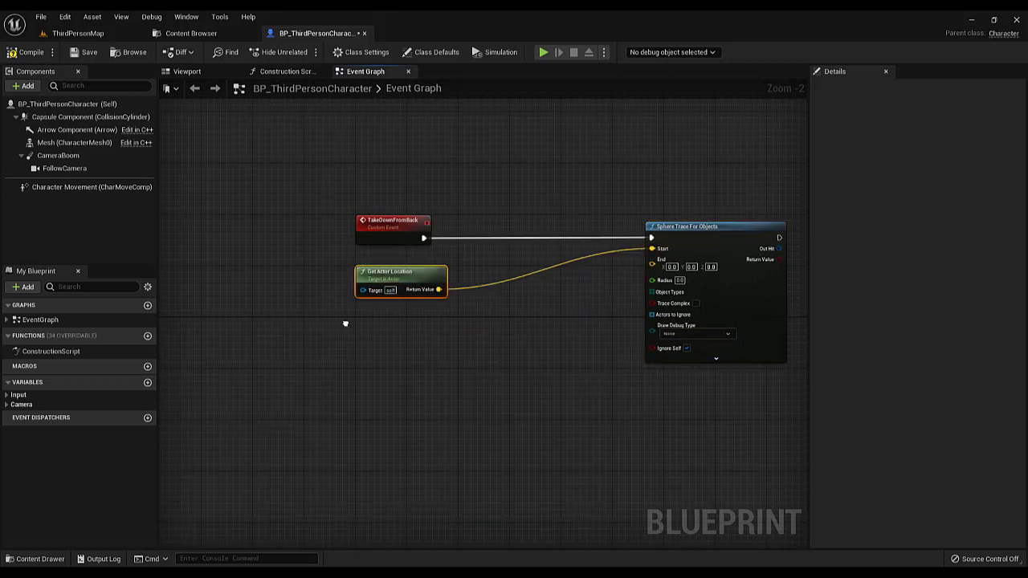
Add a Get Actor Rotation node below Get Actor Location and feed its return value into a new Get Forward Vector node
right_click(345, 321)
type("get actor rotation")
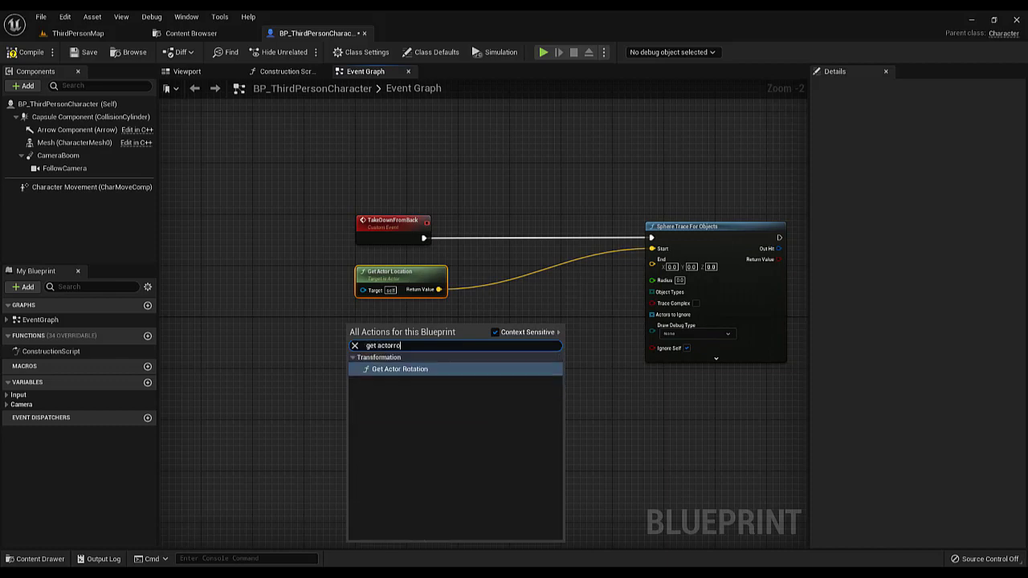
key("Return")
left_click_drag(425, 347, 456, 328)
type("fr")
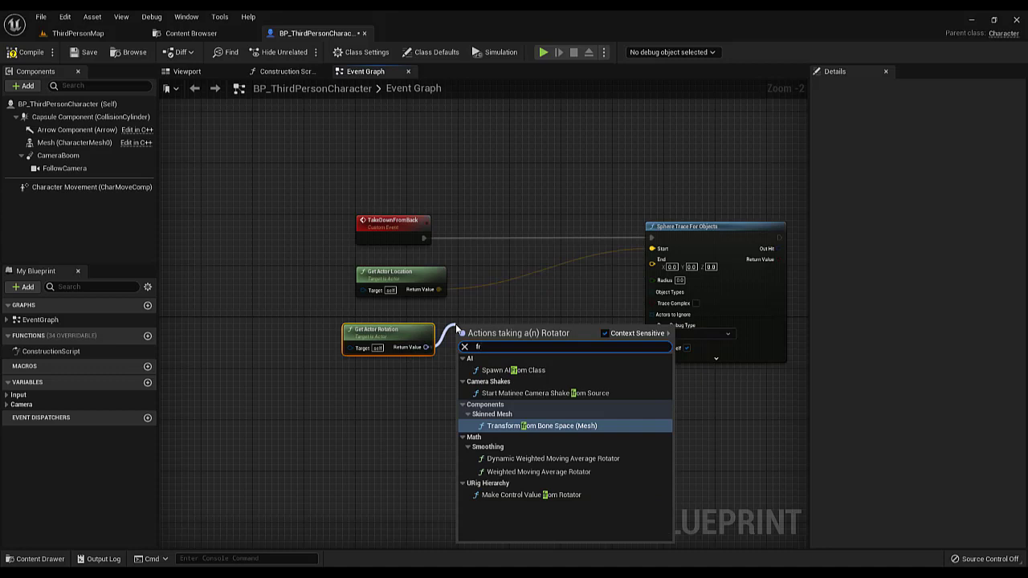
key("BackSpace")
type("orwa")
key("Return")
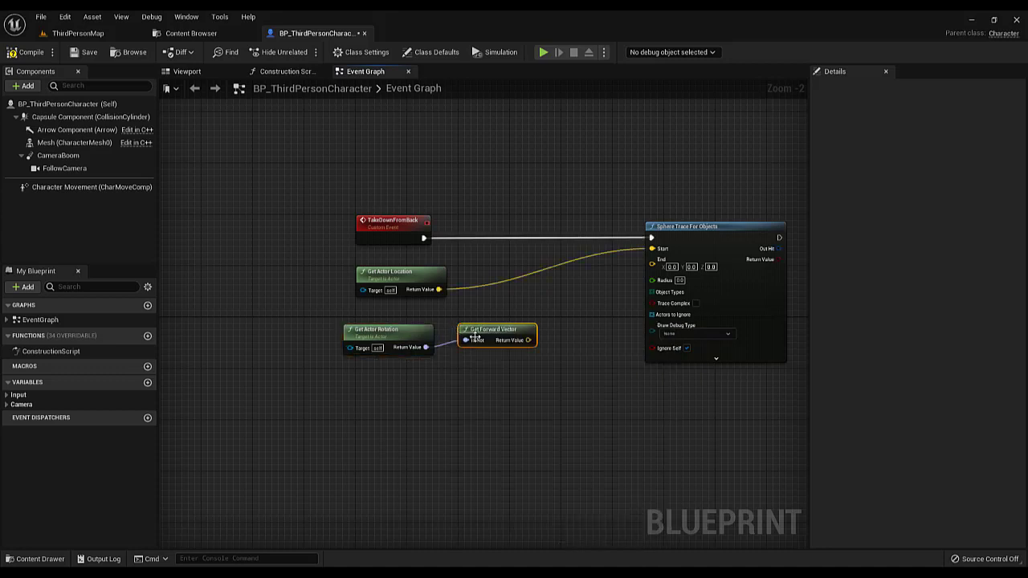
Multiply the forward vector by a single-precision float of 200 using a Multiply node with a converted second pin
left_click_drag(495, 337, 482, 352)
left_click_drag(410, 313, 463, 345)
left_click_drag(463, 345, 403, 341)
type("*")
left_click(442, 395)
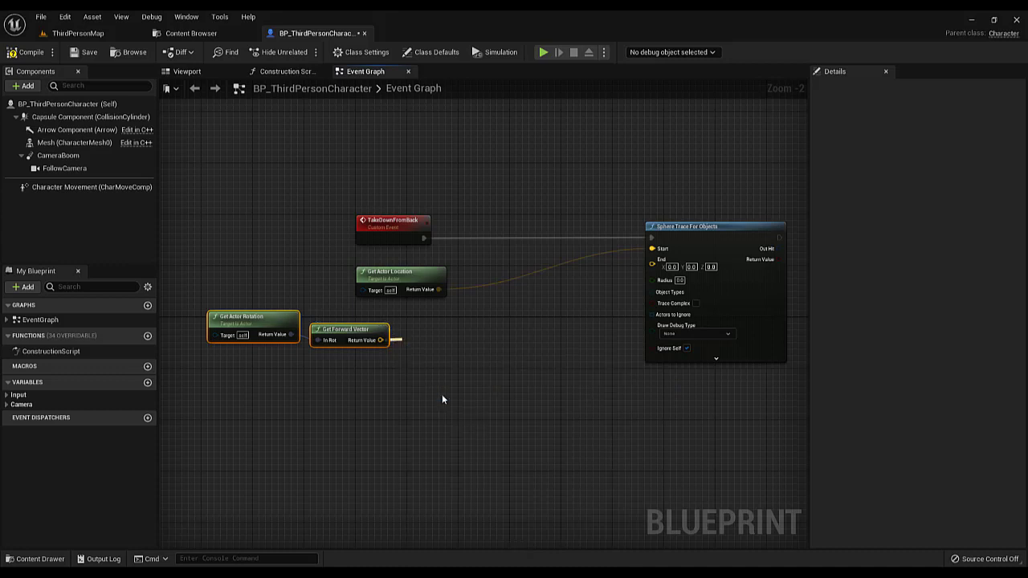
right_click(402, 350)
mouse_move(450, 501)
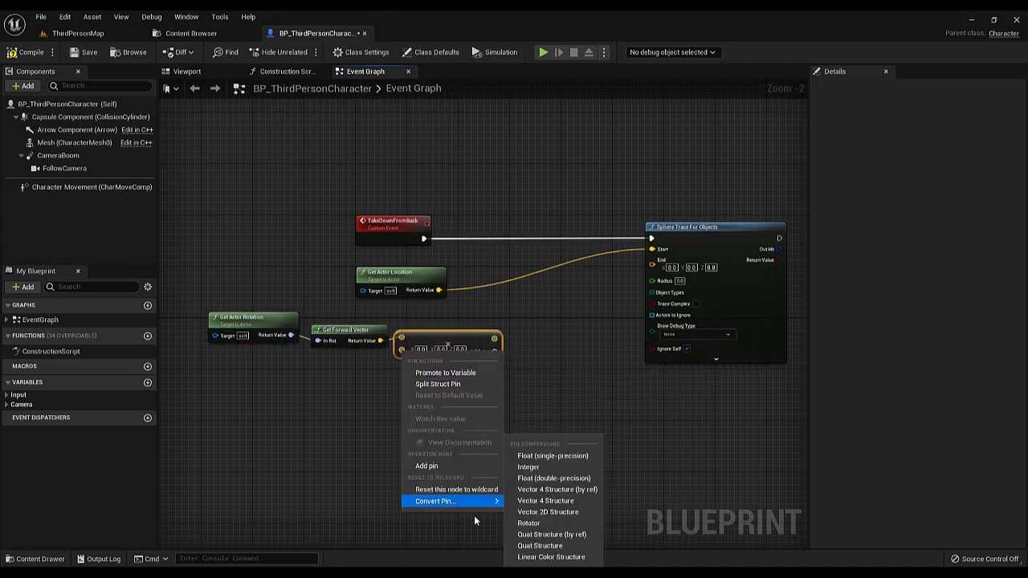
left_click(553, 455)
scroll(430, 369, "up", 2)
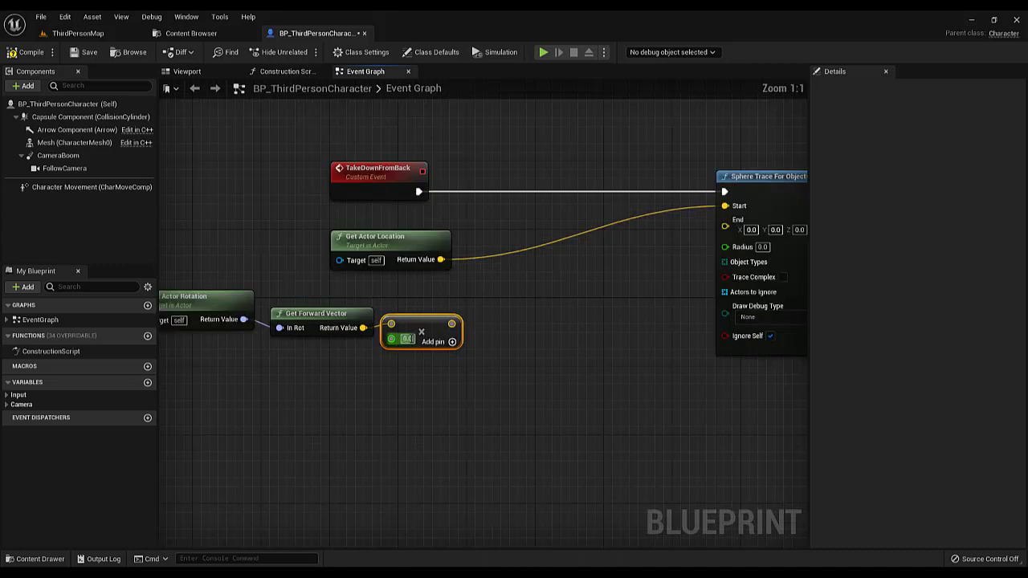
left_click(411, 339)
type("200")
left_click(467, 372)
Add the actor location to the multiplied forward vector with an Add node and connect the sum to the sphere trace's End
right_click_drag(469, 371, 401, 398)
left_click_drag(373, 286, 442, 357)
type("+")
left_click(474, 387)
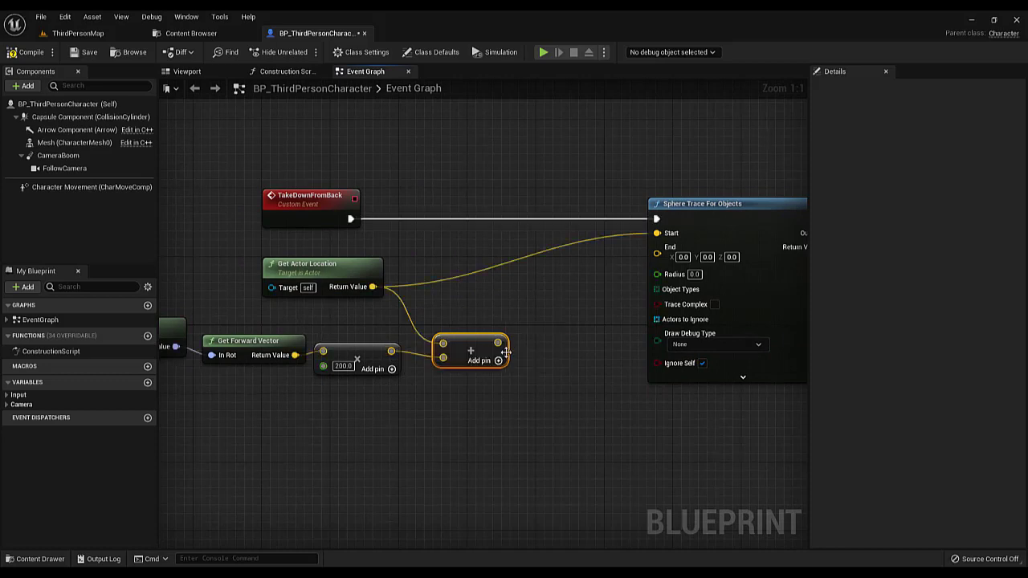
mouse_move(506, 351)
left_mouse_down()
mouse_move(510, 323)
mouse_move(661, 253)
mouse_move(650, 235)
left_mouse_up()
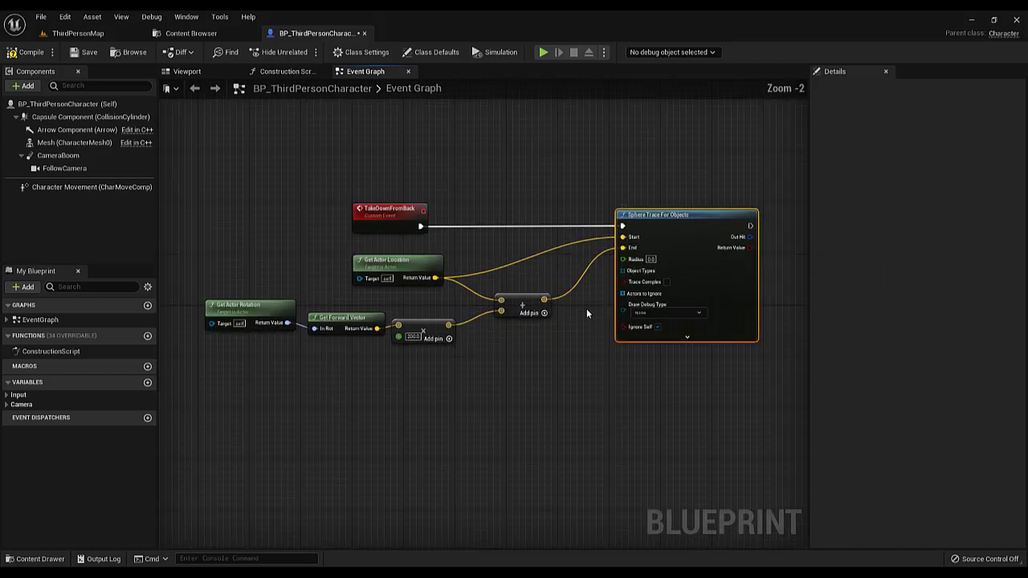
scroll(497, 283, "down", 1)
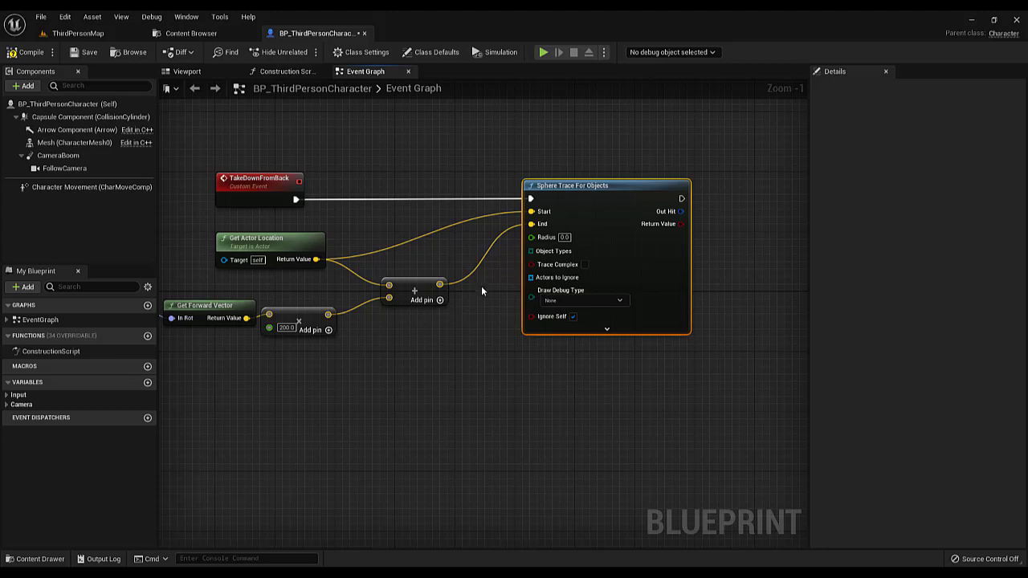
Set the Radius of the Sphere Trace For Objects node to 90
left_click(564, 236)
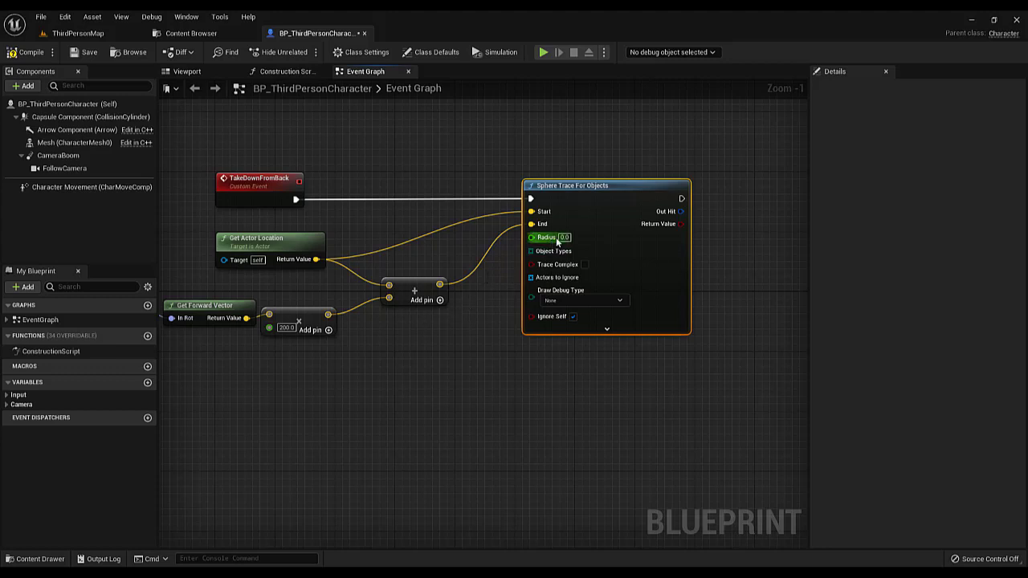
type("90")
left_click(446, 353)
scroll(446, 353, "up", 1)
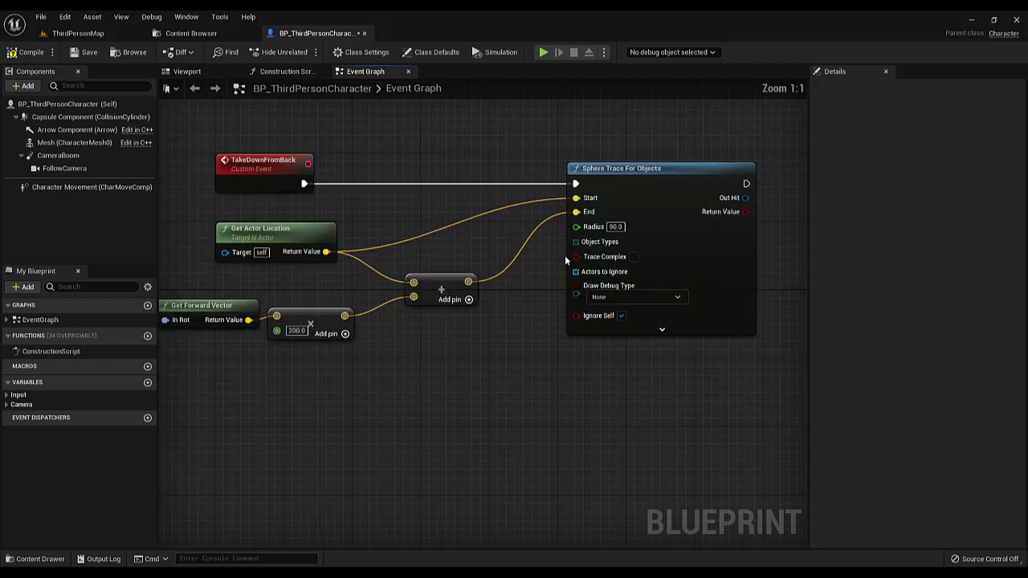
Connect a Make Array node to the sphere trace's Object Types, set its element to Pawn, and compile and save the blueprint
left_click_drag(575, 241, 457, 393)
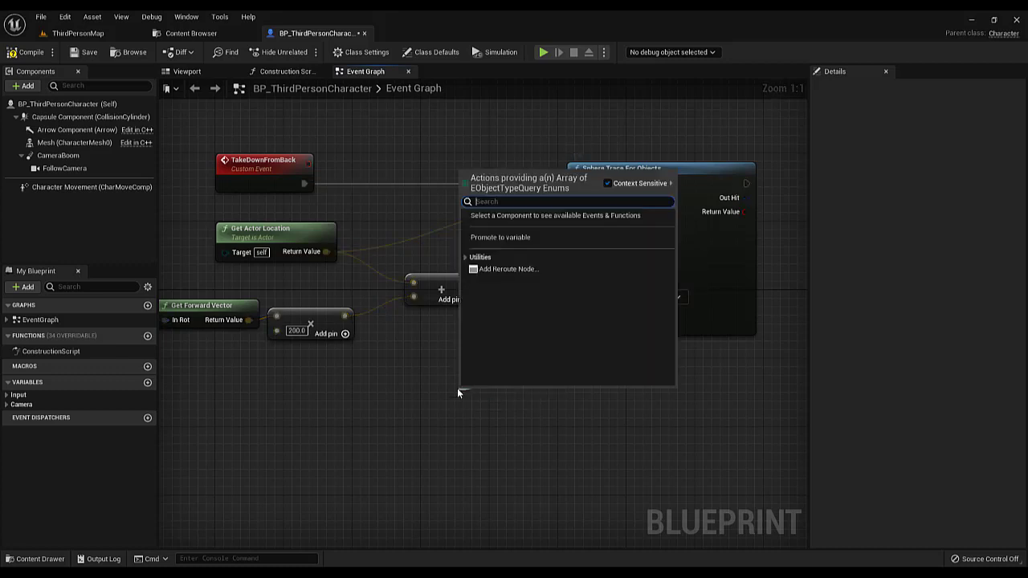
type("make a")
key("Return")
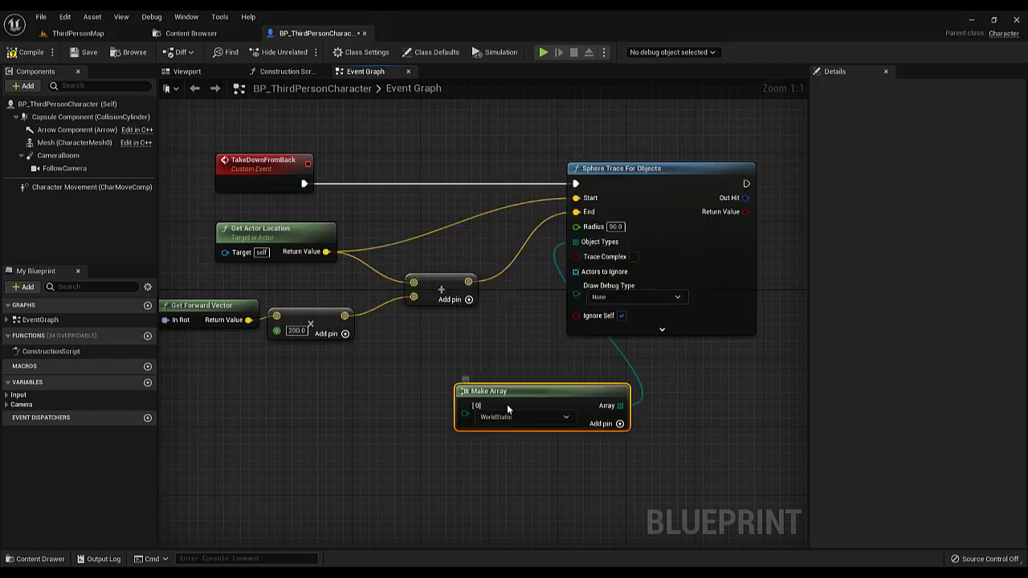
left_click_drag(506, 410, 388, 384)
left_click(406, 391)
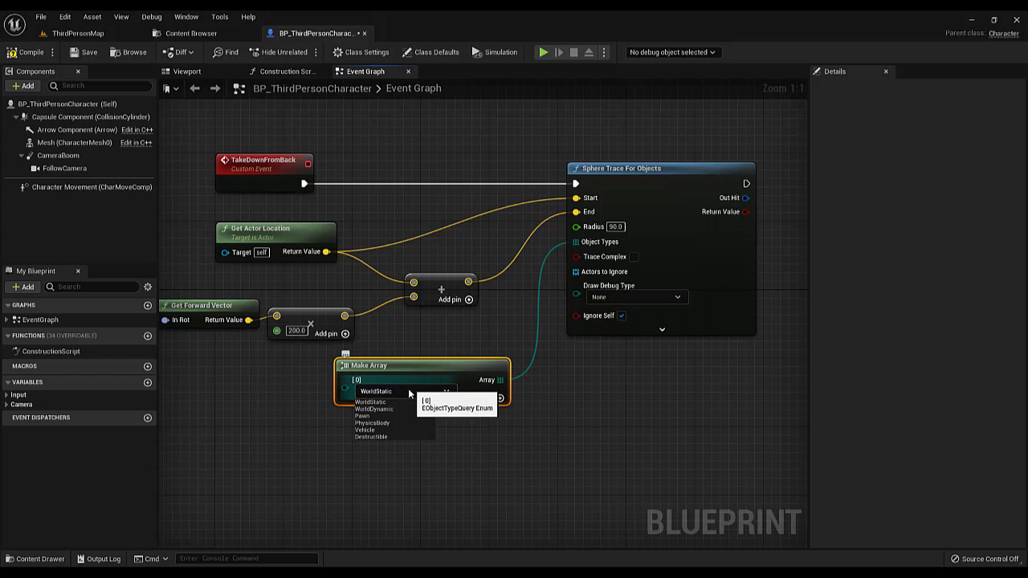
left_click(365, 415)
right_click_drag(408, 217, 416, 145)
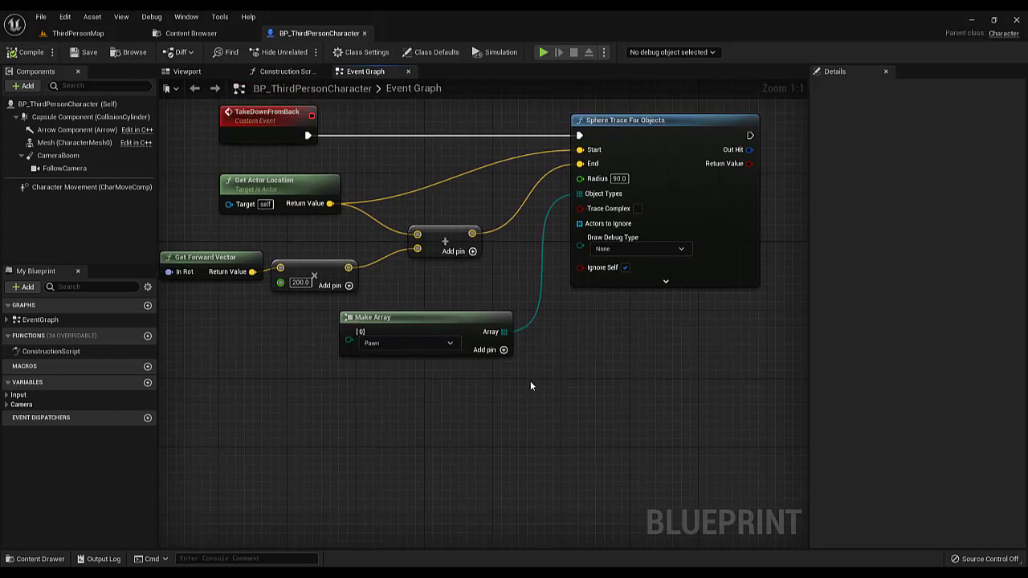
right_click_drag(529, 381, 555, 340)
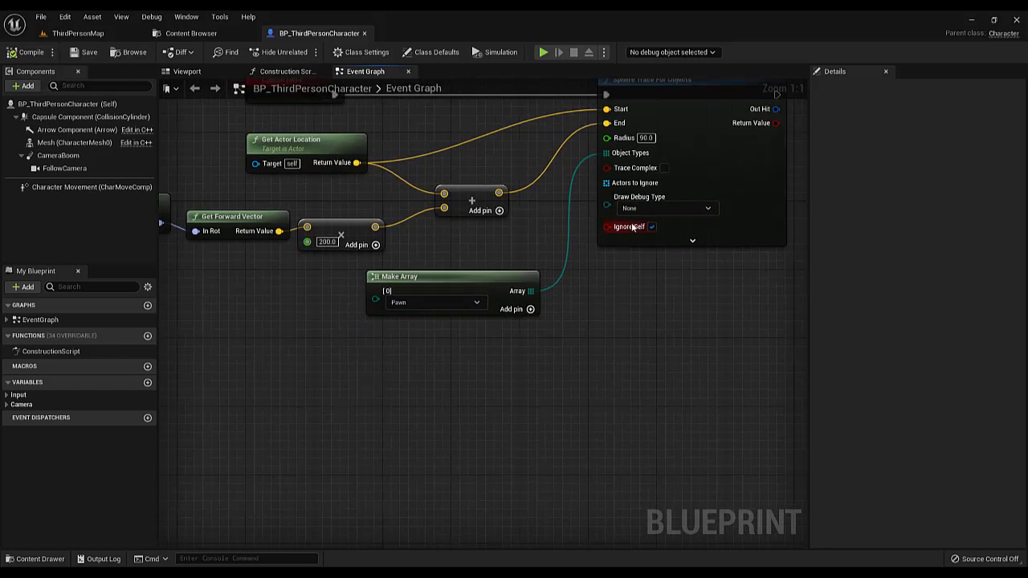
Connect a Make Array node containing a reference to self to the trace's Actors to Ignore, and compile and save the blueprint
left_click_drag(618, 185, 544, 344)
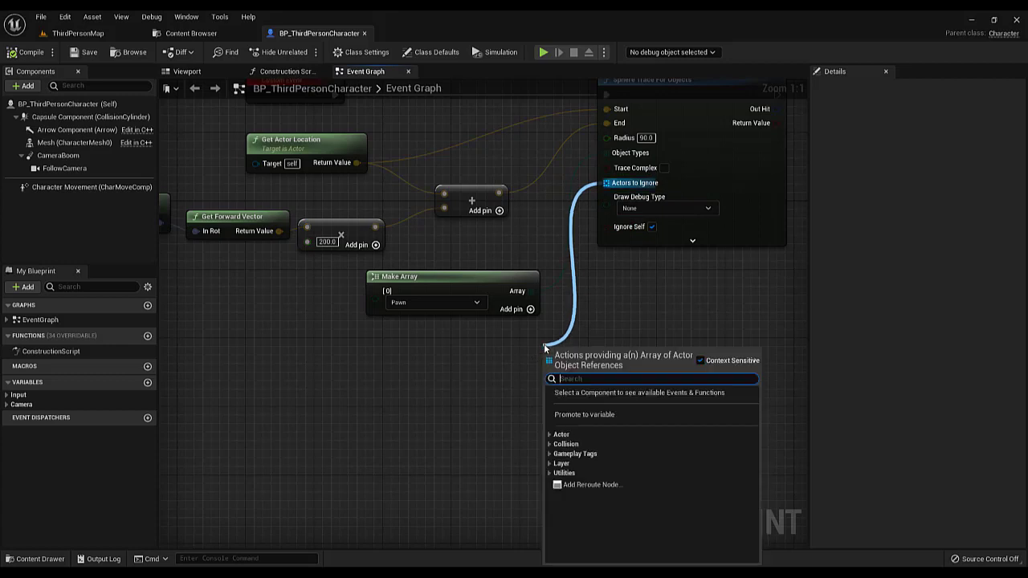
type("make array")
key("Return")
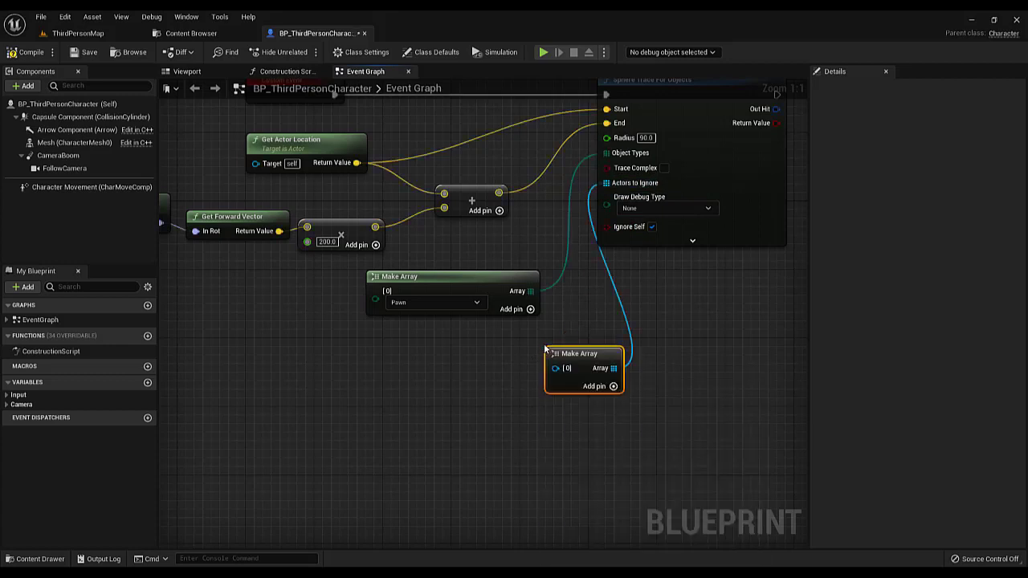
left_click_drag(558, 354, 458, 381)
type("self")
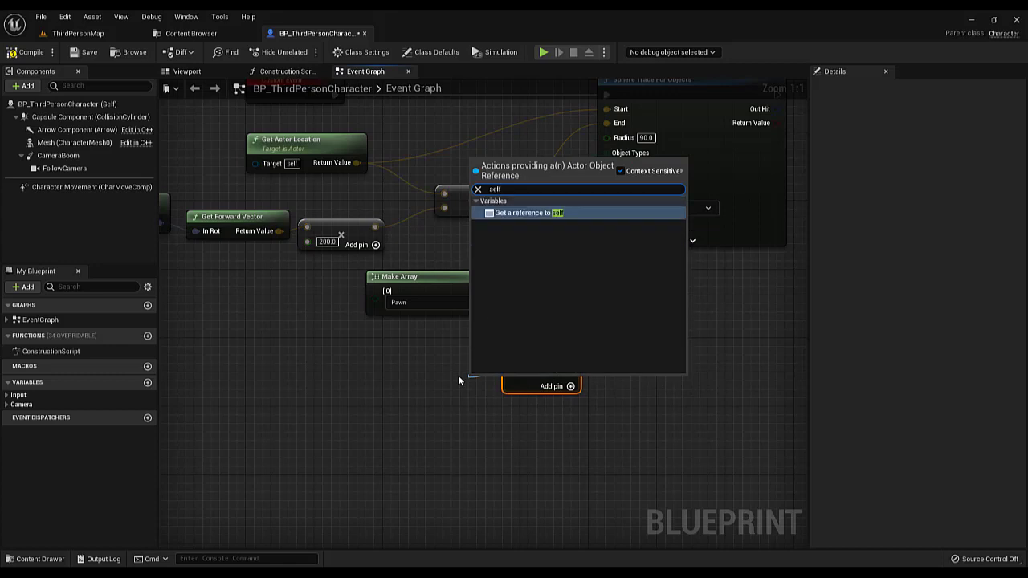
key("Return")
left_click_drag(475, 379, 519, 404)
scroll(482, 356, "down", 3)
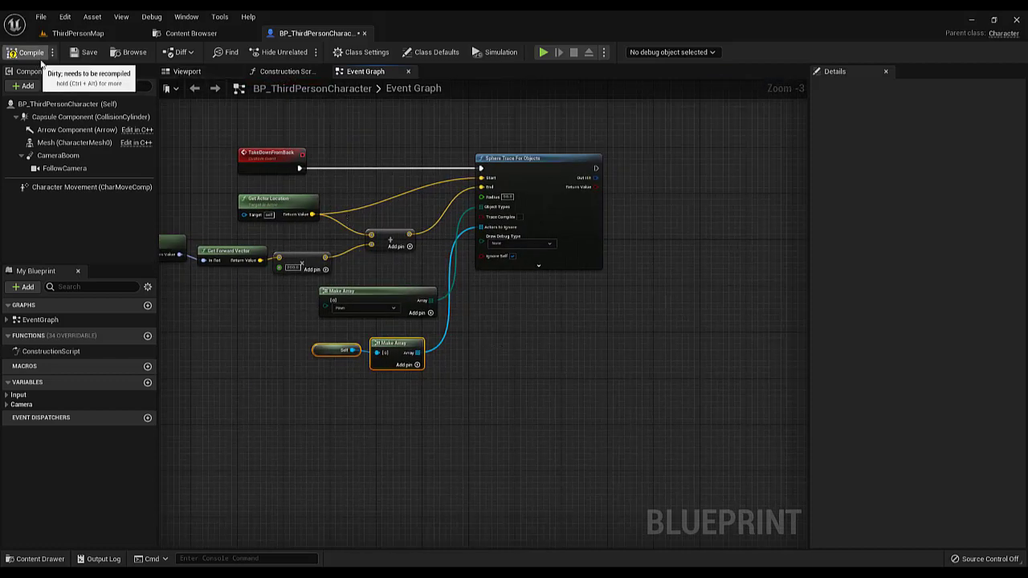
left_click(88, 52)
Set the sphere trace's Draw Debug Type to For Duration and compile and save the blueprint
scroll(492, 288, "up", 3)
right_click_drag(519, 226, 441, 222)
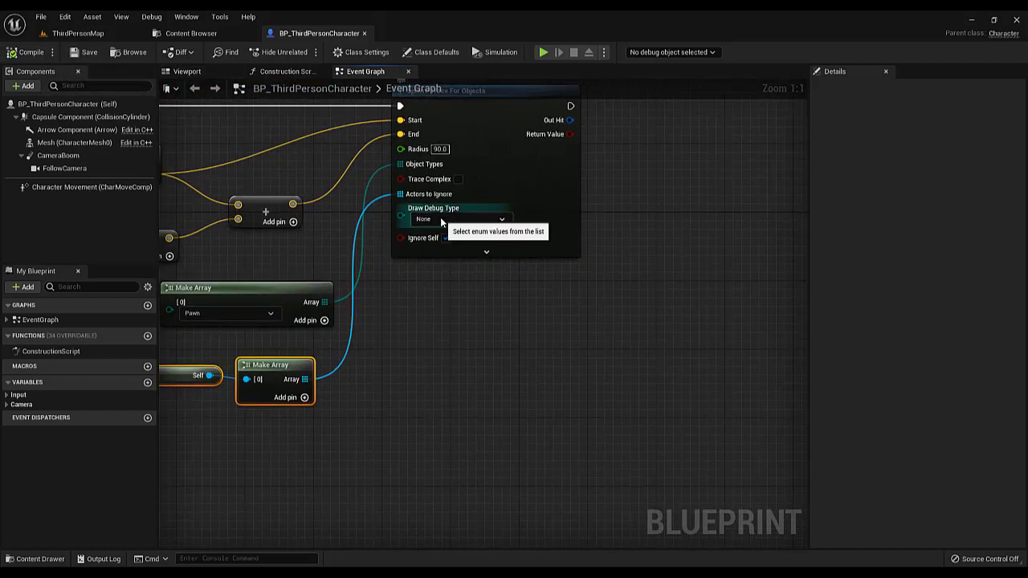
left_click(441, 220)
left_click(447, 246)
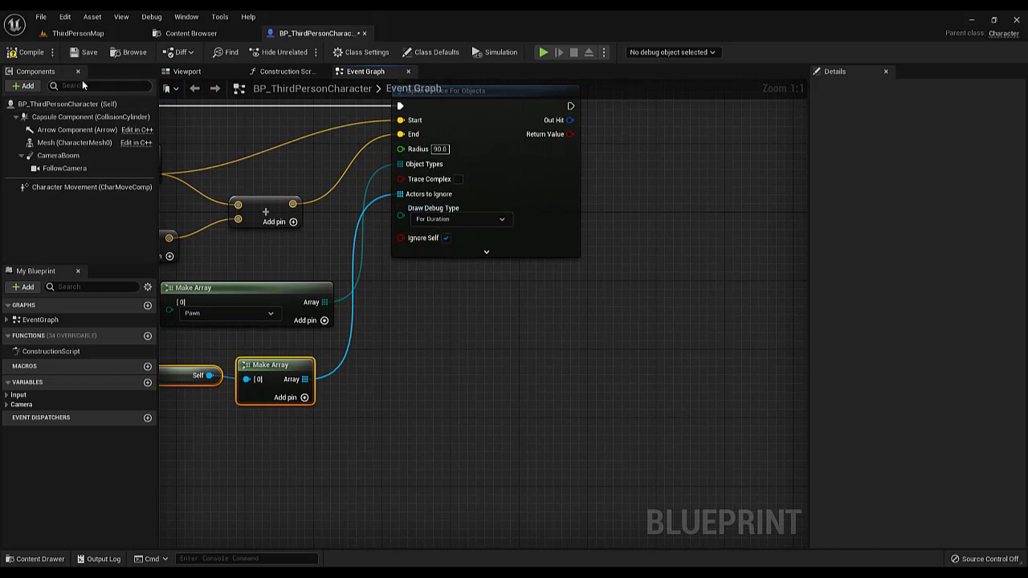
left_click(32, 53)
left_click(88, 33)
left_click(229, 52)
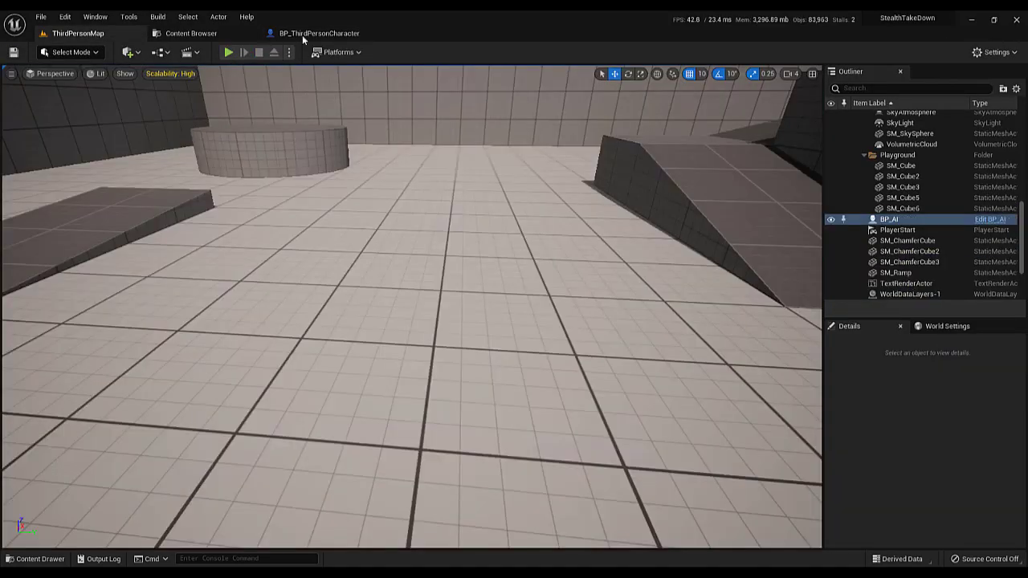
left_click(302, 34)
Add an E keyboard event node in the empty area above the TakeDownFromBack event
scroll(460, 312, "down", 5)
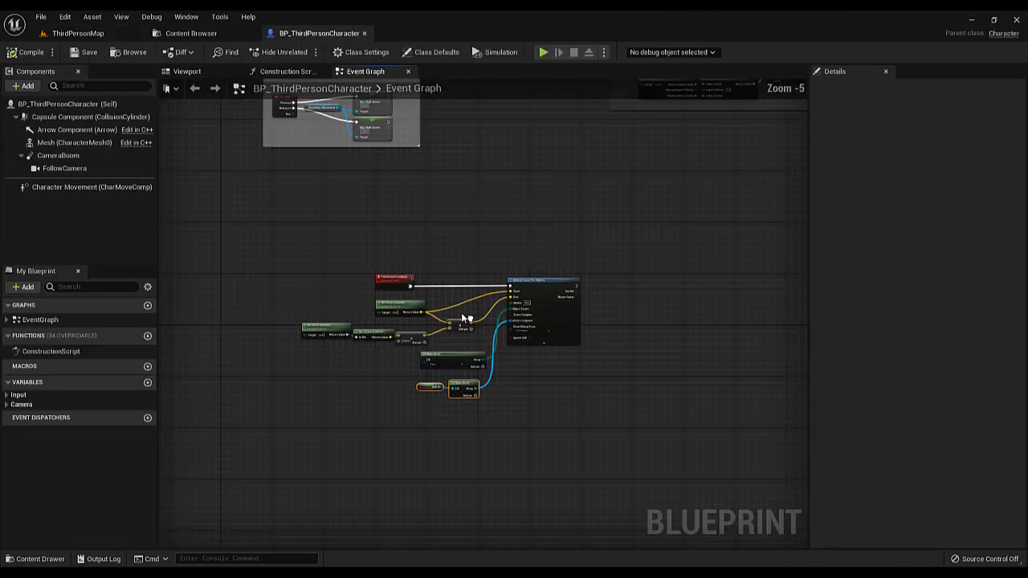
scroll(404, 242, "up", 4)
right_click(437, 226)
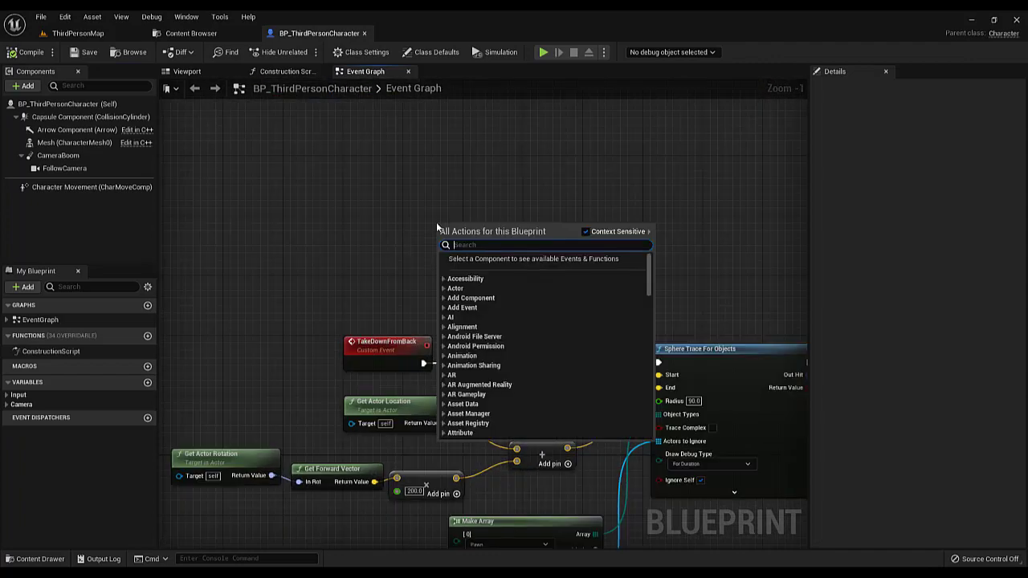
type("E ke")
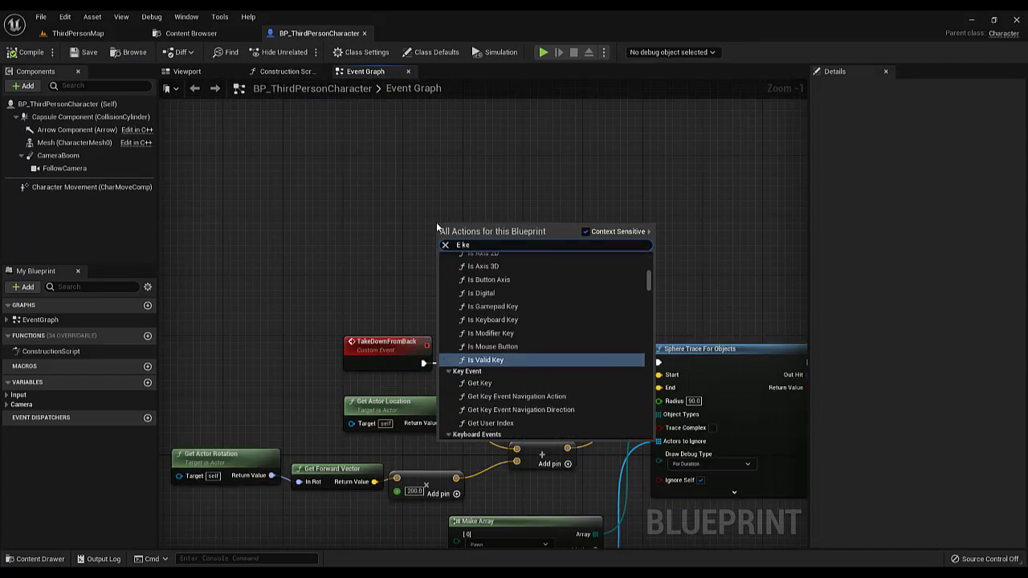
type("ybo")
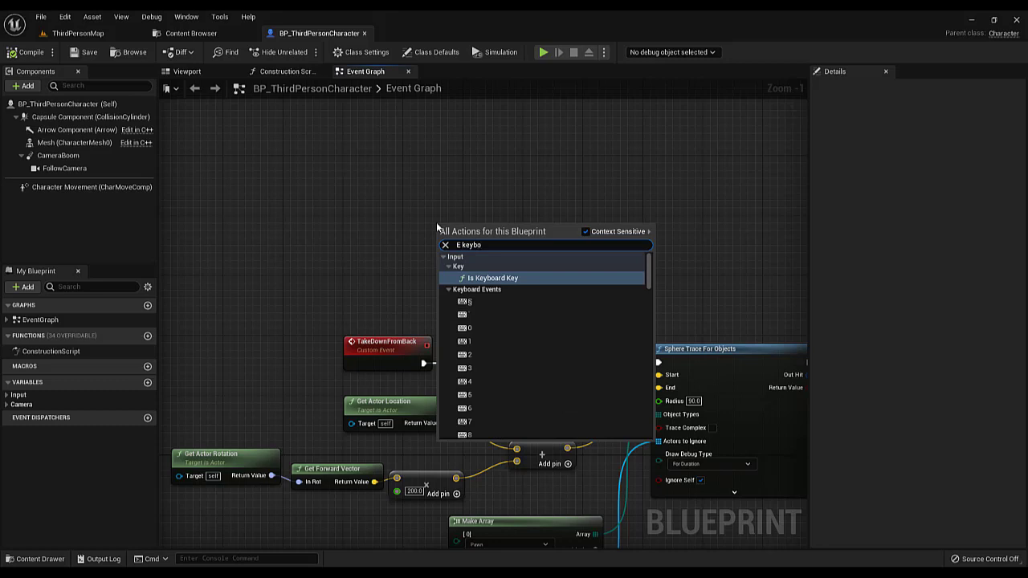
scroll(498, 314, "down", 6)
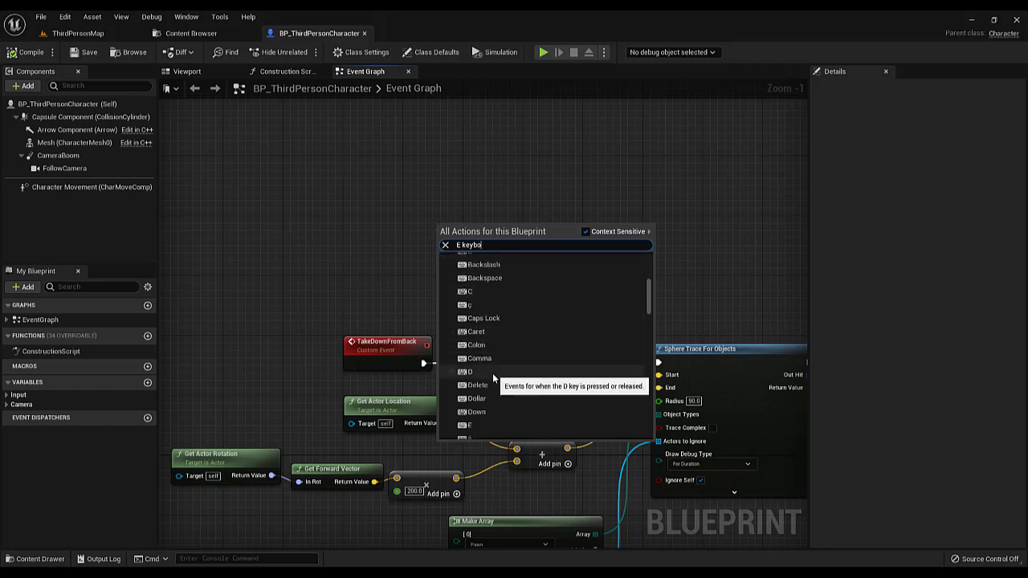
left_click(469, 270)
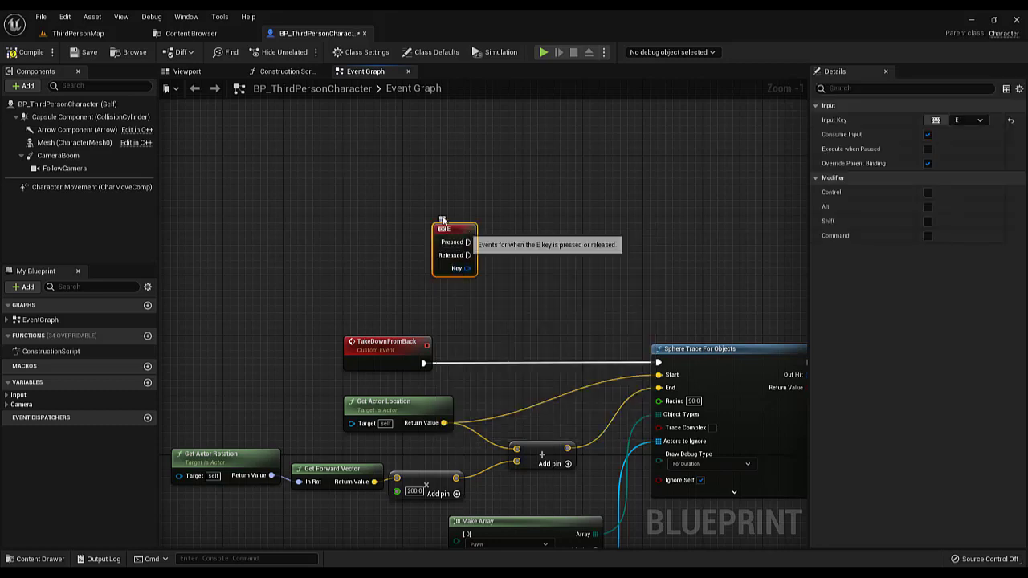
Connect the E event's Pressed output to a Take Down from Back call beside it, and compile and save the blueprint
left_click_drag(469, 243, 466, 191)
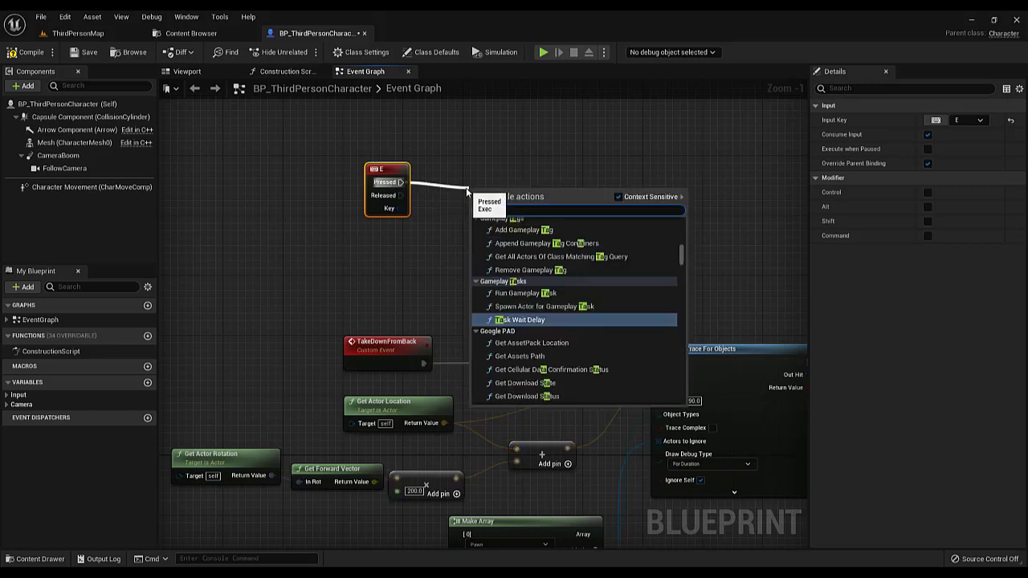
type("ke")
key("Return")
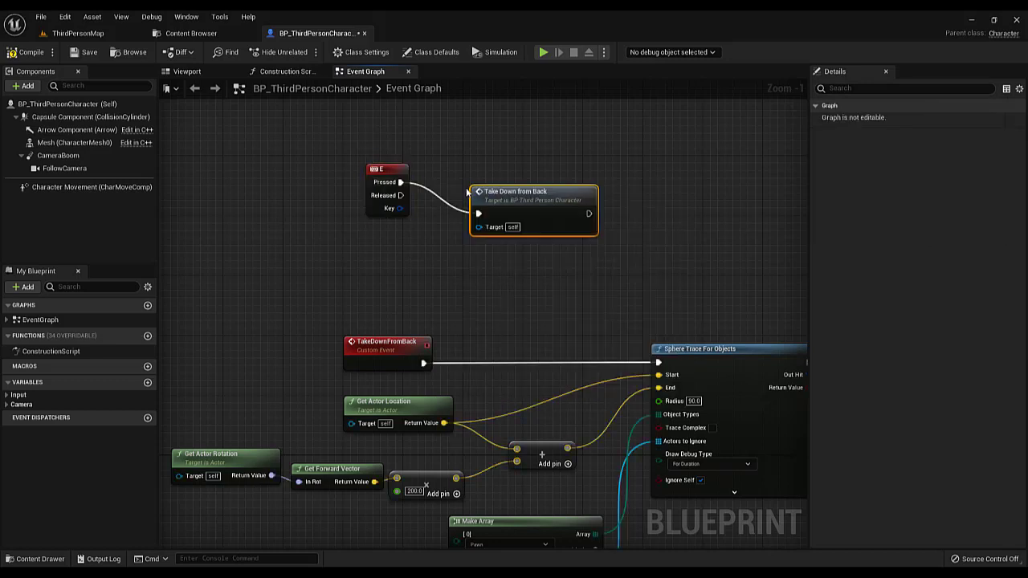
left_click_drag(520, 217, 484, 188)
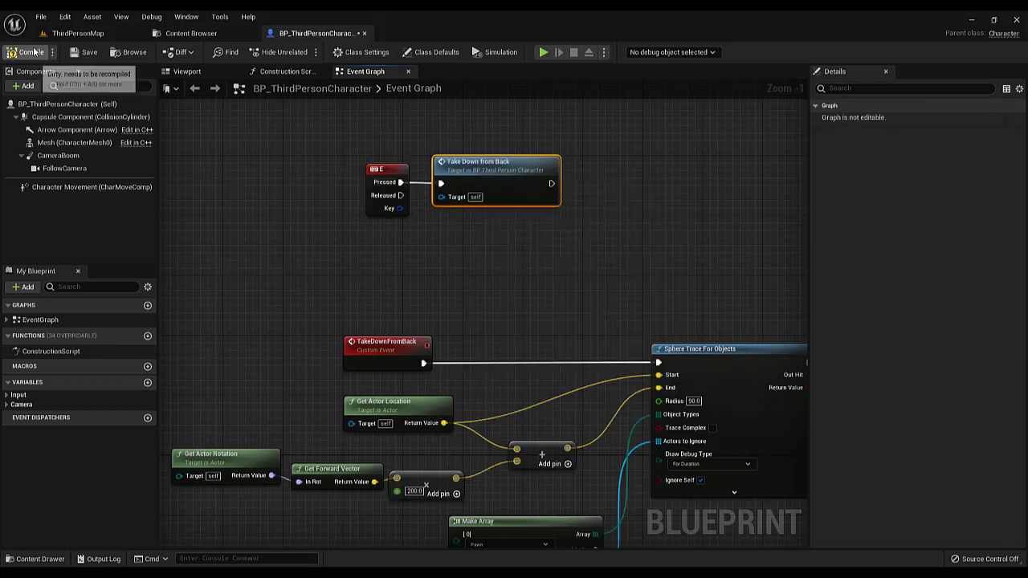
Play-test ThirdPersonMap, triggering the takedown sphere trace from several positions around the AI character, and end the play session
left_click(78, 33)
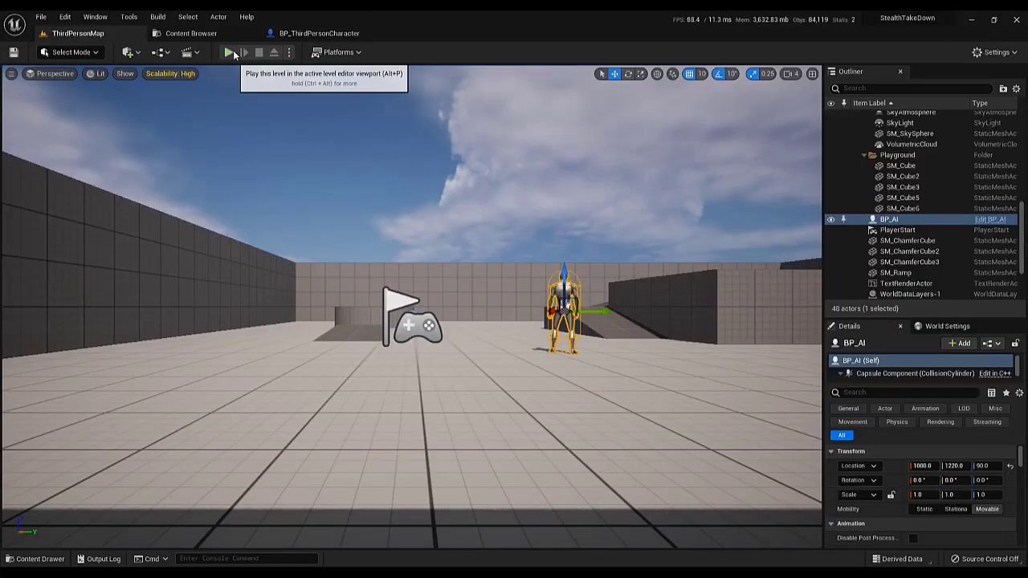
left_click(228, 52)
key("e")
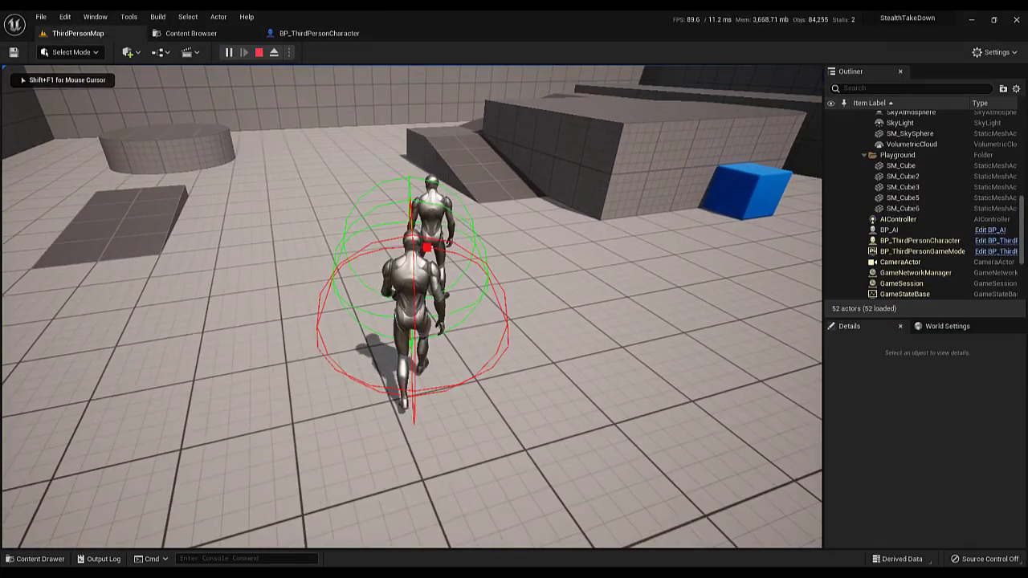
key("s")
key("d")
key("e")
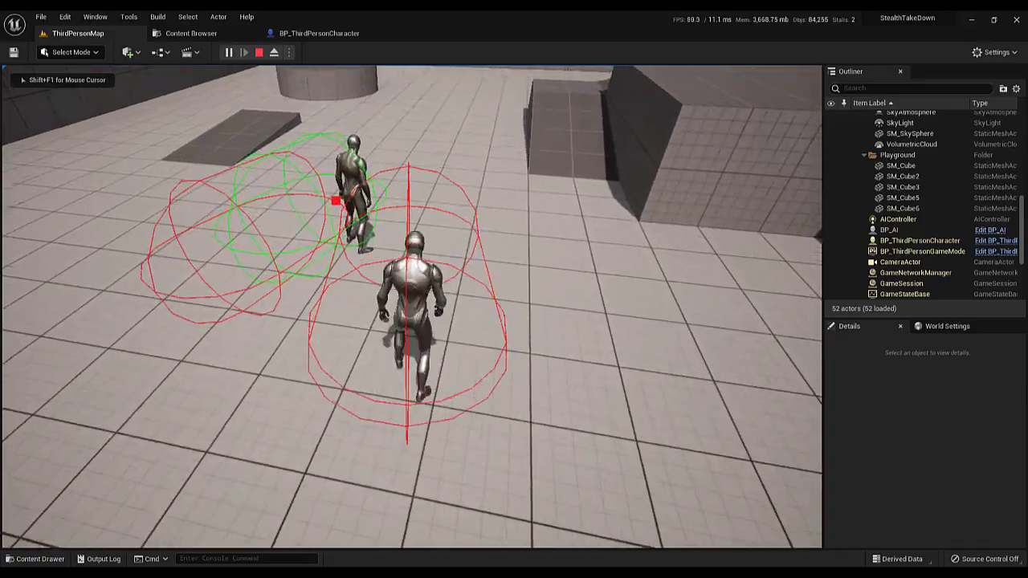
key("a")
key("w")
key("e")
key("s")
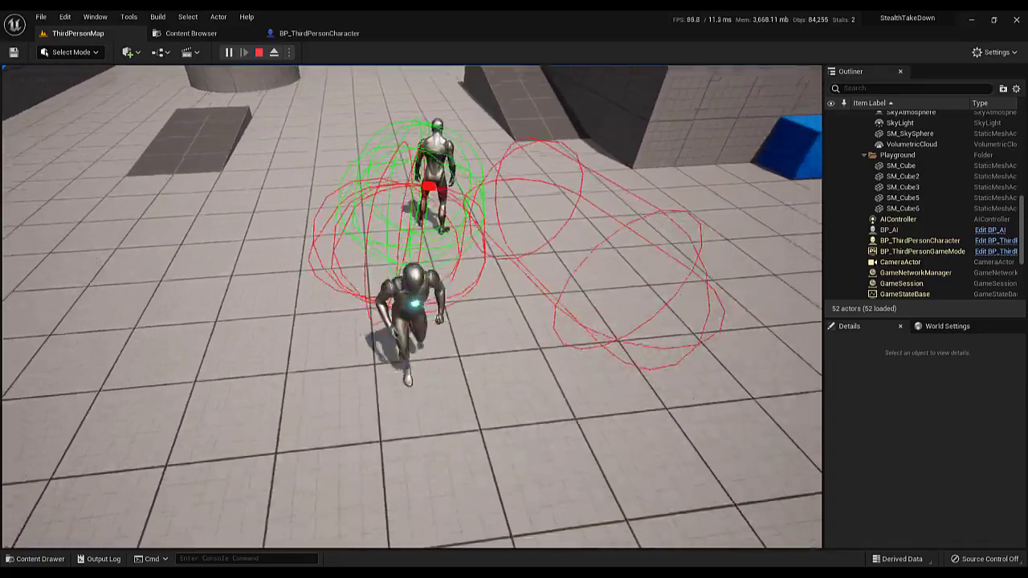
key("w")
key("s")
key("a")
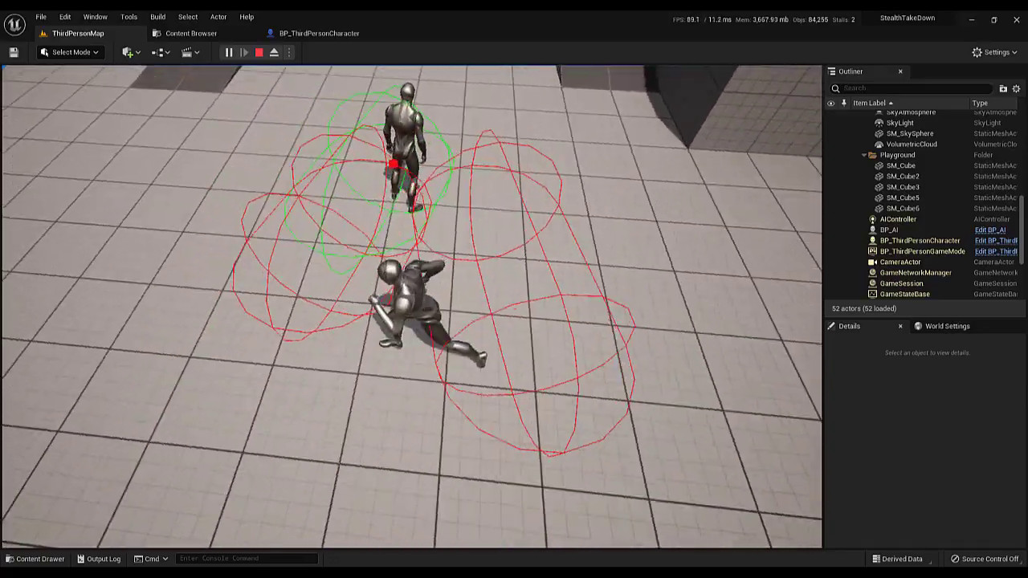
key("w")
key("e")
key("a")
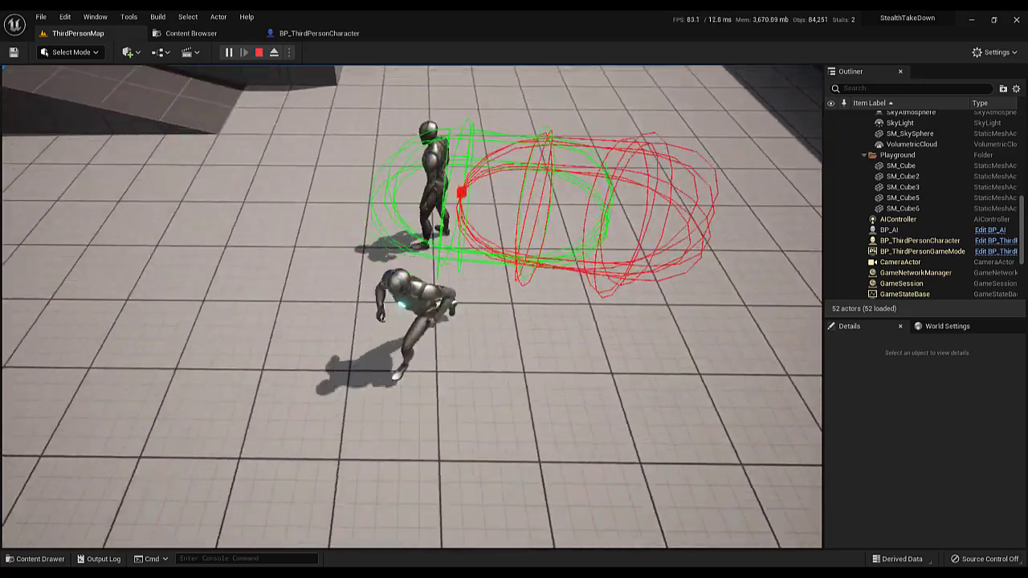
key("w")
key("e")
key("Escape")
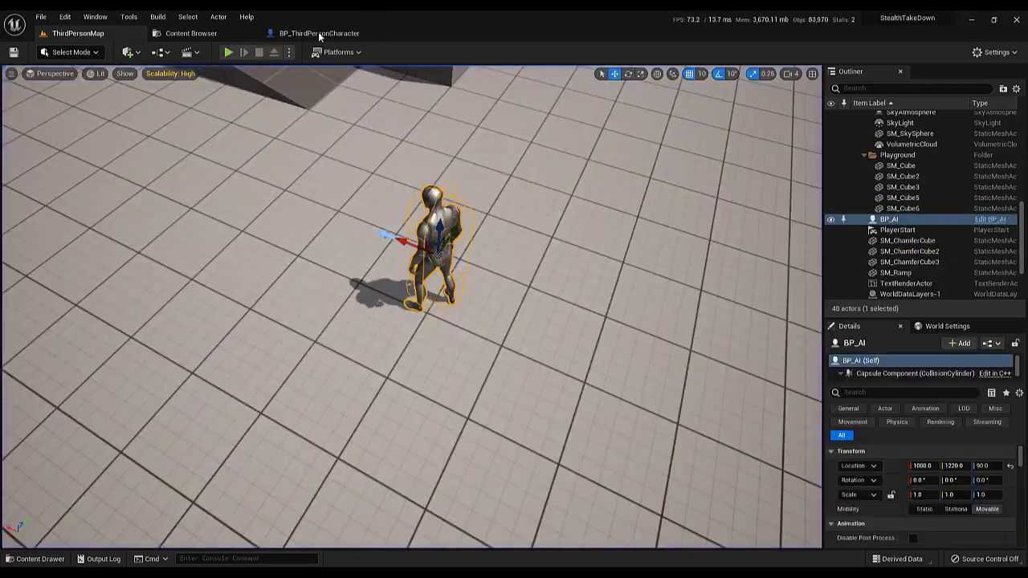
Save all modified content, including the BP_AI actor placed in the level
left_click(318, 32)
left_click(191, 33)
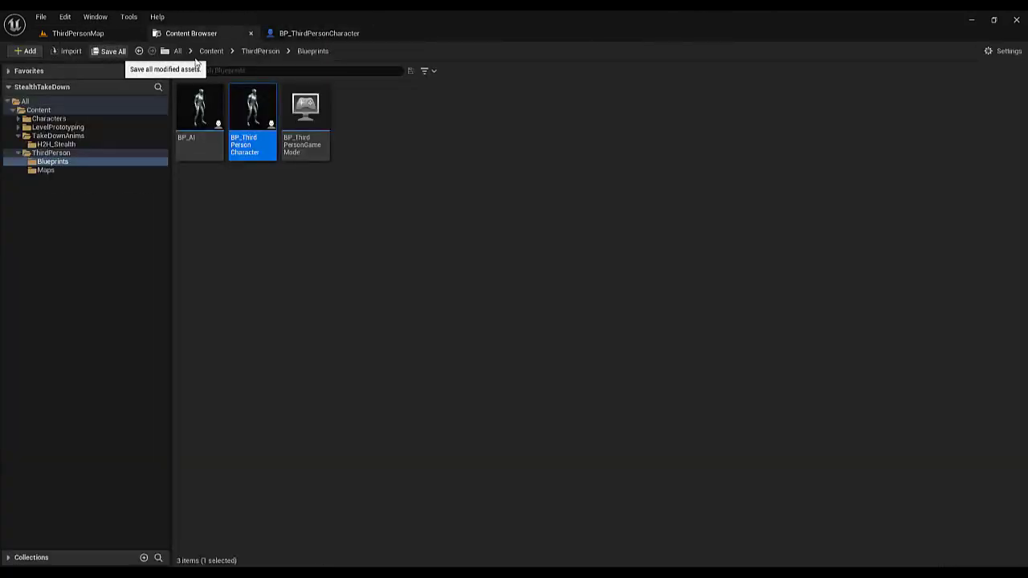
left_click(113, 51)
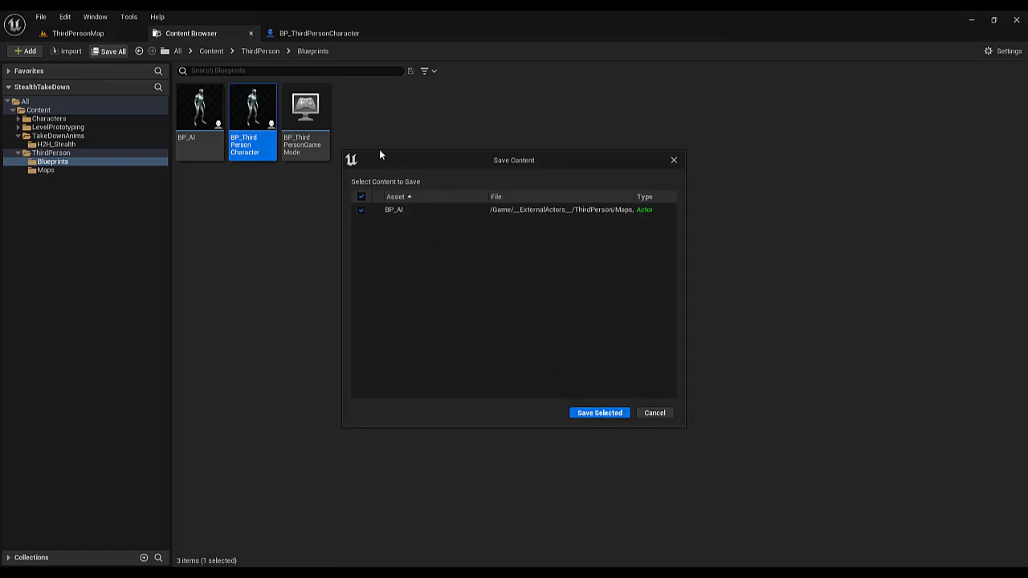
left_click(598, 412)
left_click(318, 33)
scroll(393, 184, "down", 2)
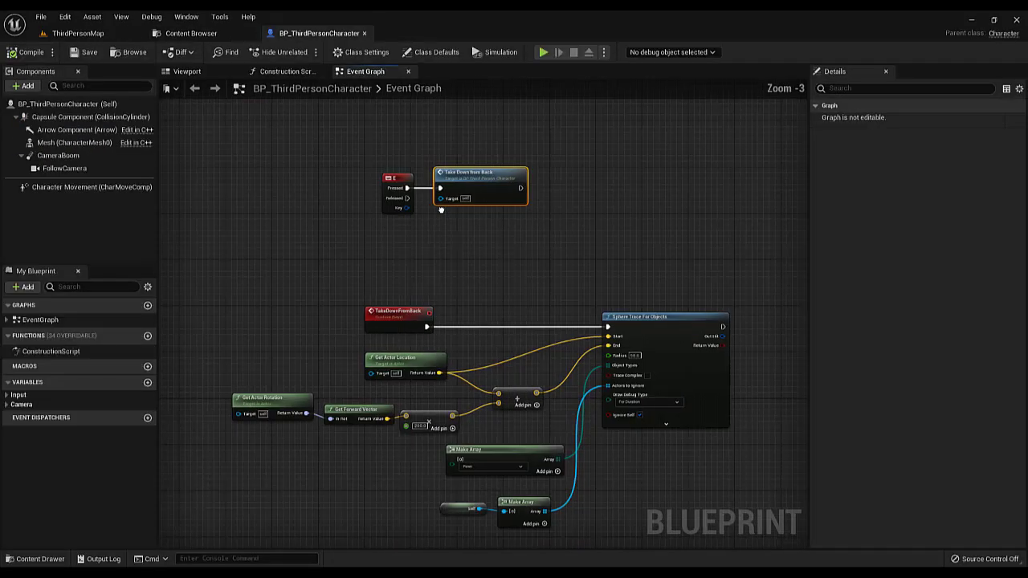
scroll(394, 185, "down", 1)
right_click_drag(543, 202, 506, 173)
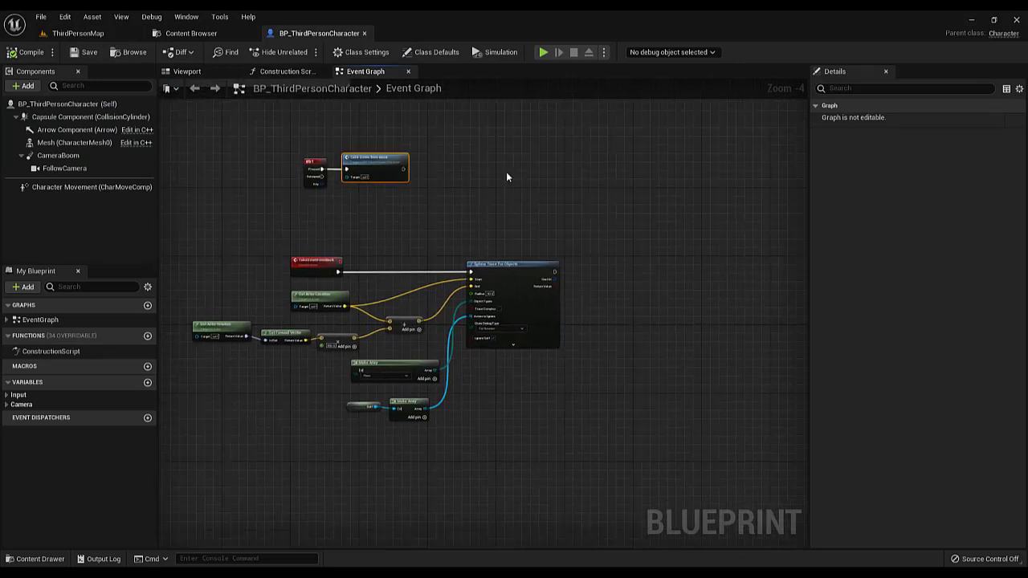
Create a Blueprint Interface named BPI_StealthTakeDown in the ThirdPerson Blueprints folder and open it
left_click(208, 34)
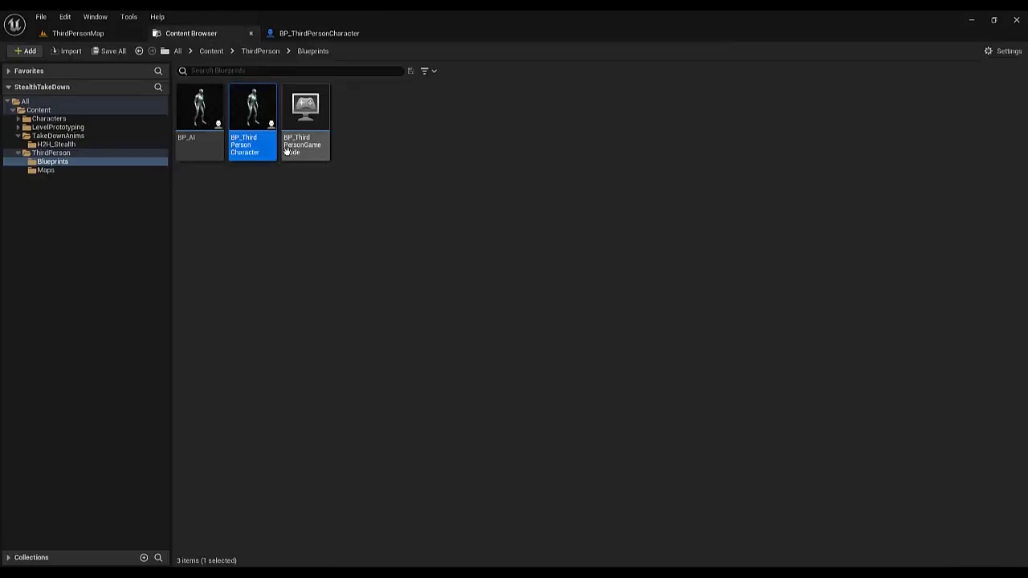
right_click(433, 150)
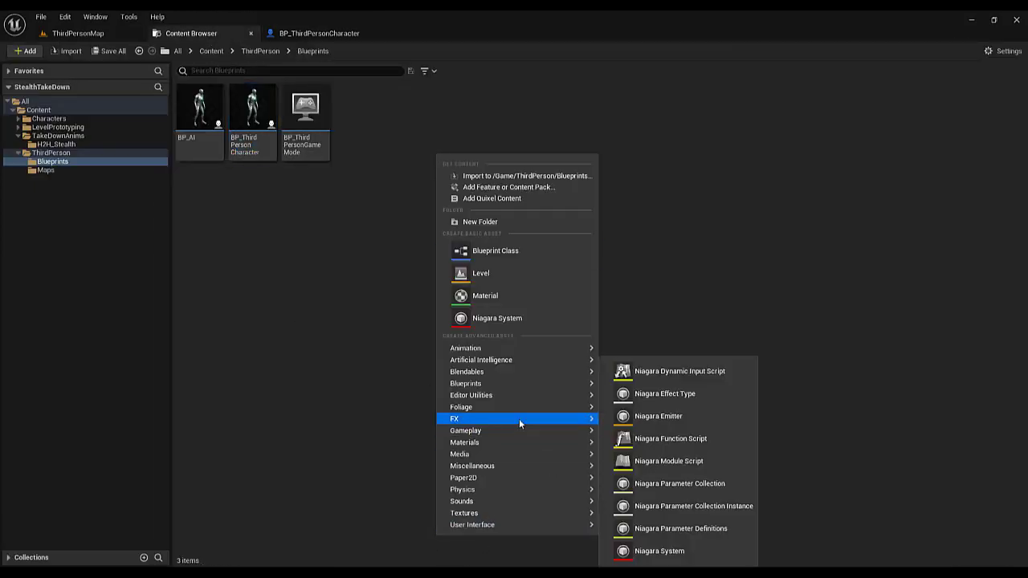
mouse_move(506, 467)
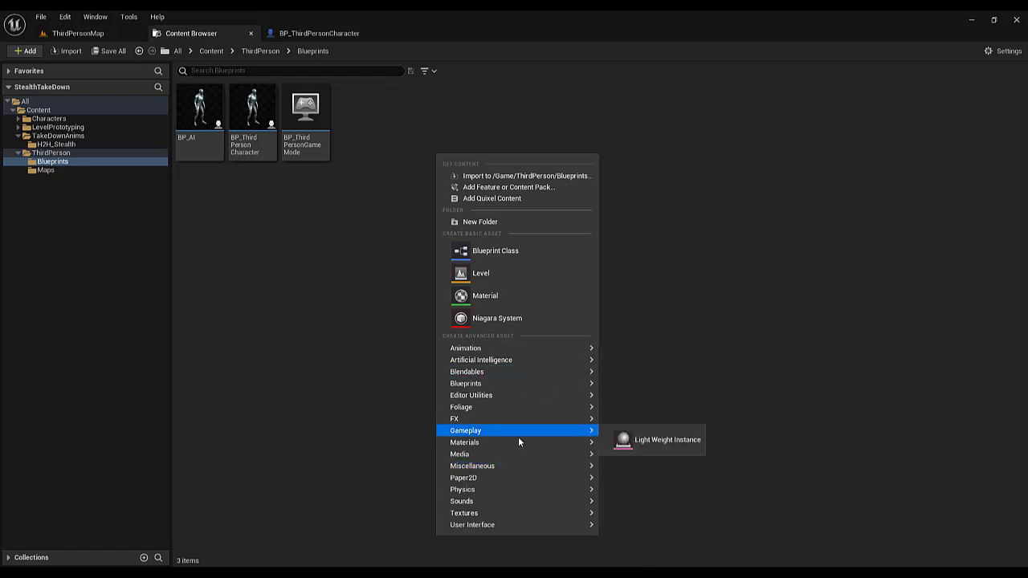
mouse_move(481, 383)
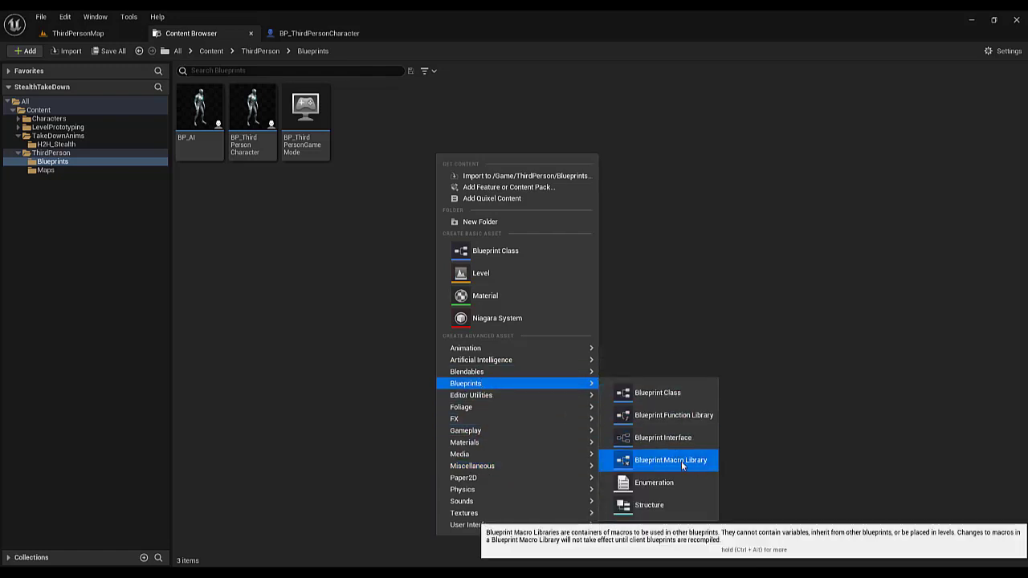
left_click(663, 437)
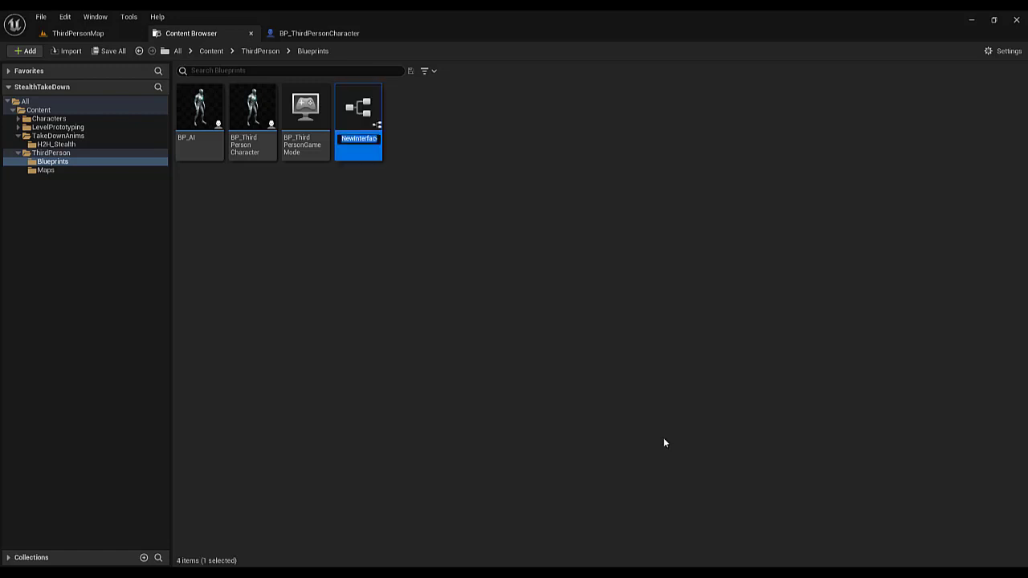
type("BP")
key("Return")
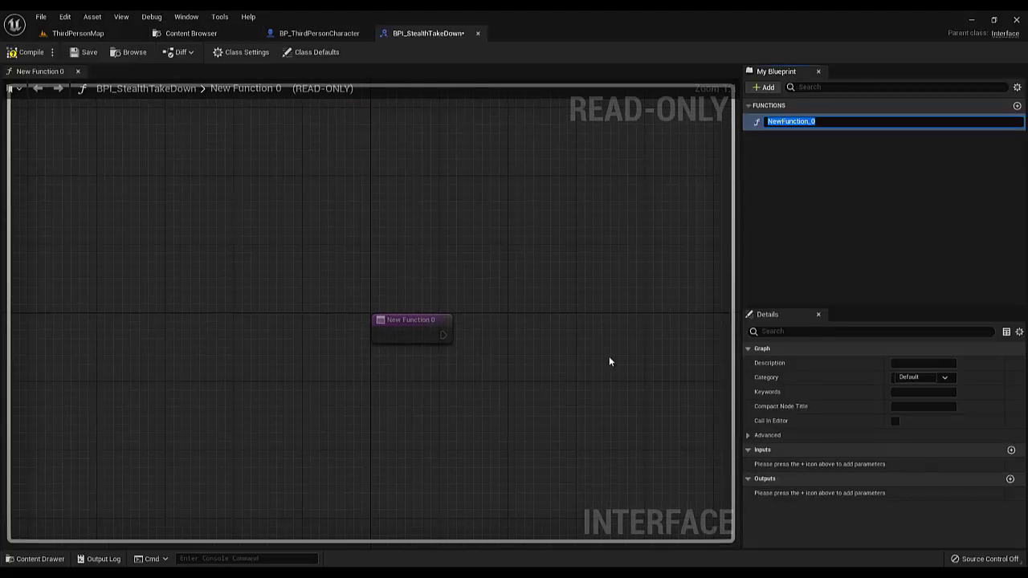
Name the interface's first function OnStealthTakeDownVictim and save the interface
type("OnStealthTakeDownVictim")
key("Return")
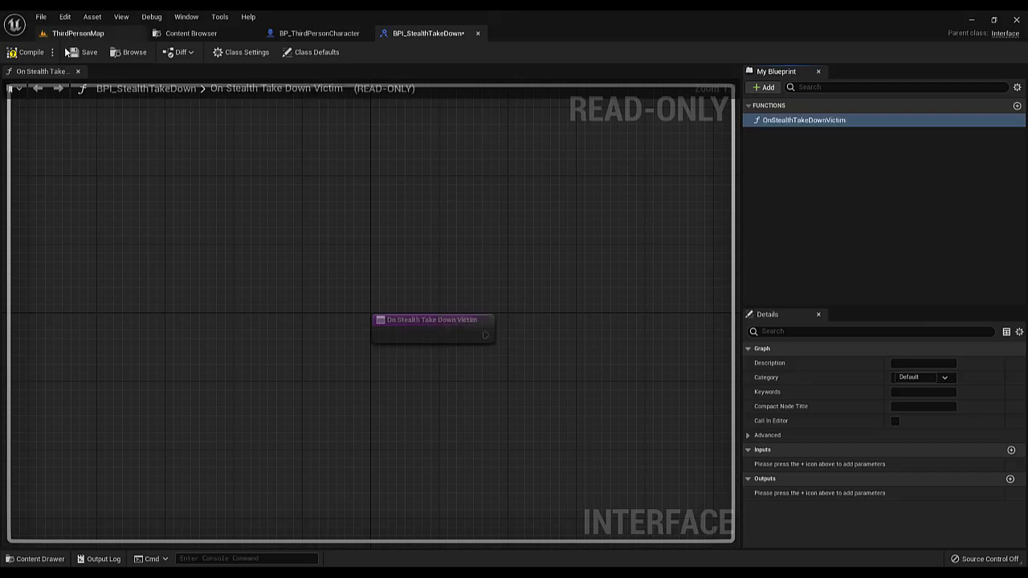
left_click(98, 57)
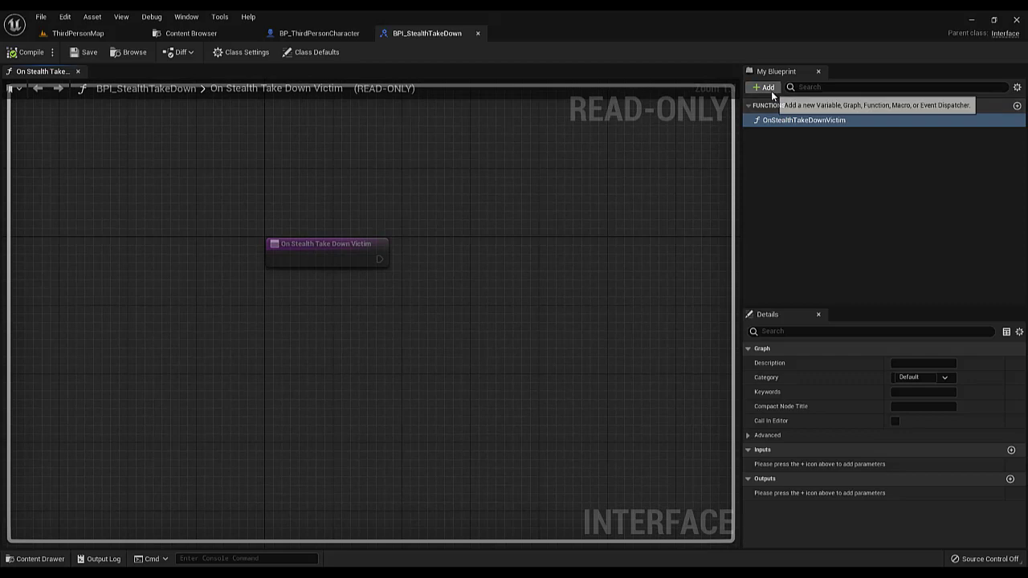
Add a second interface function named OnStealthTakeDownVictim_End
left_click(804, 179)
left_click(1017, 106)
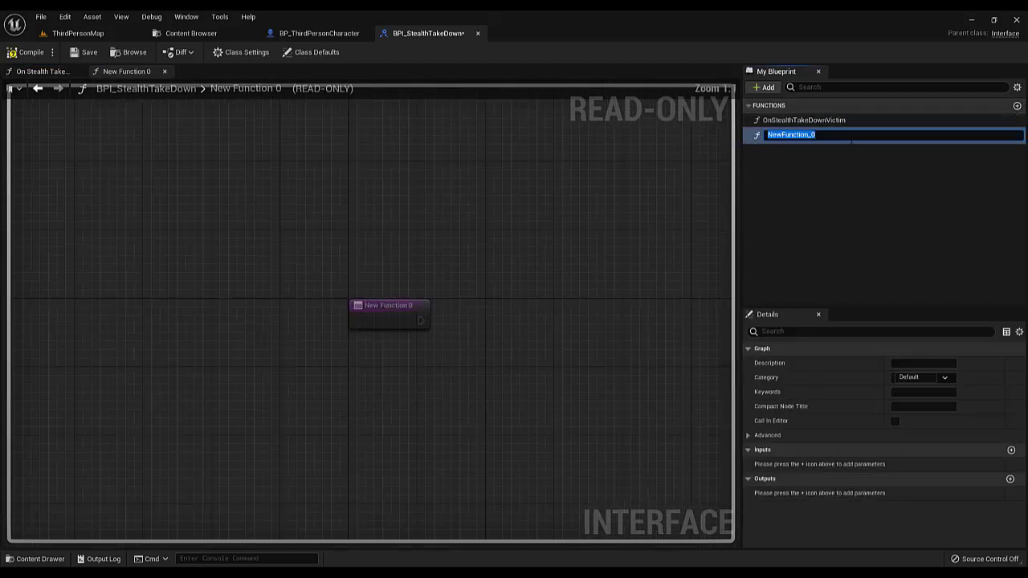
type("On")
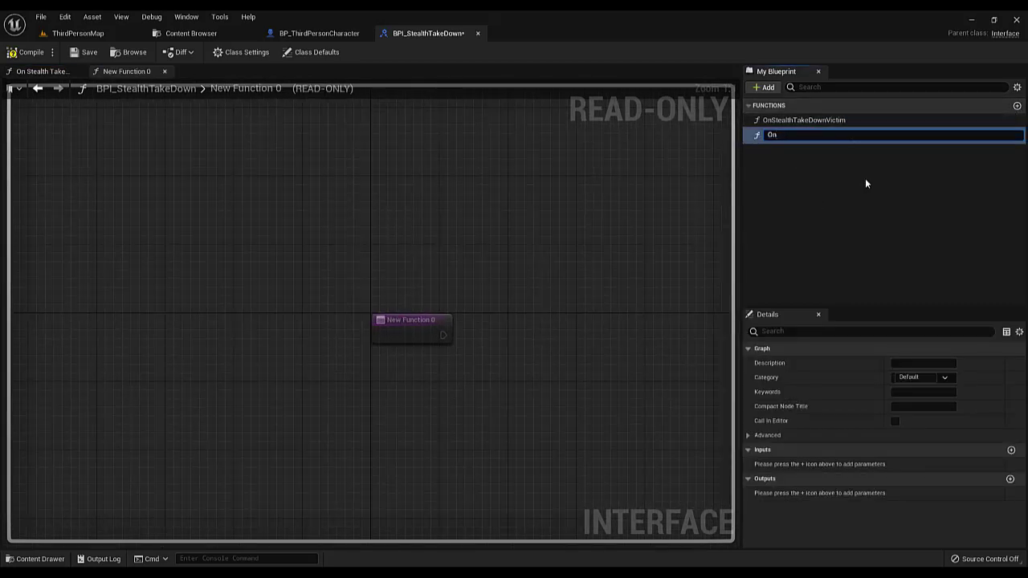
type("StealthTakeDownVictim_End")
key("Return")
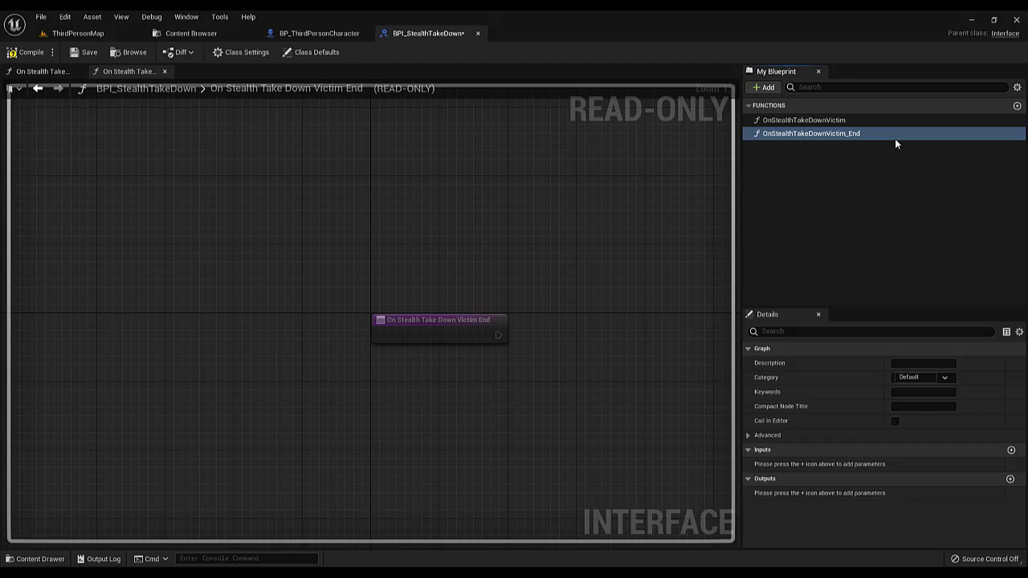
Add a third interface function named OnStealthTakeDownAttacker_End and save the interface
left_click(1016, 106)
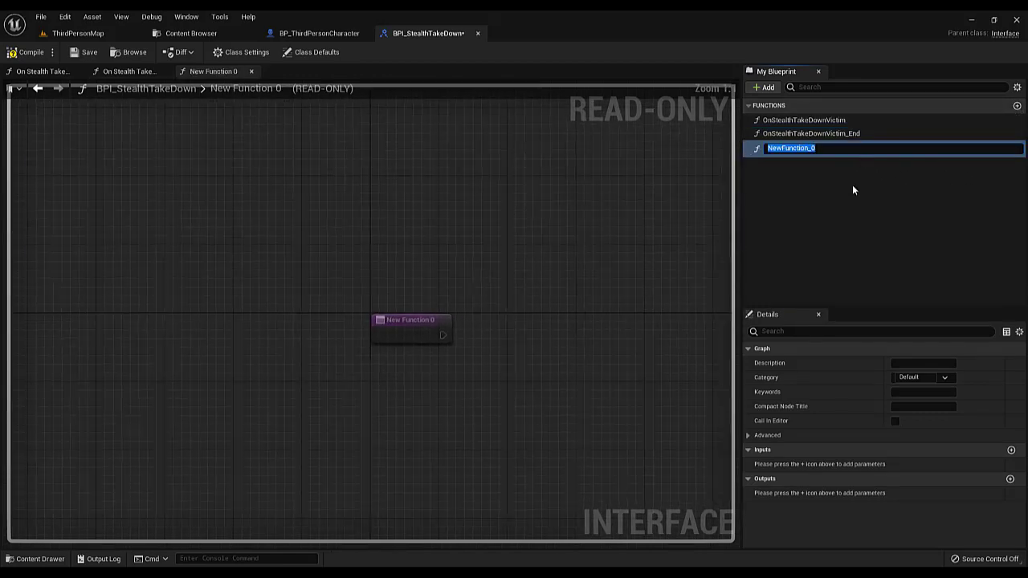
type("Onstealth")
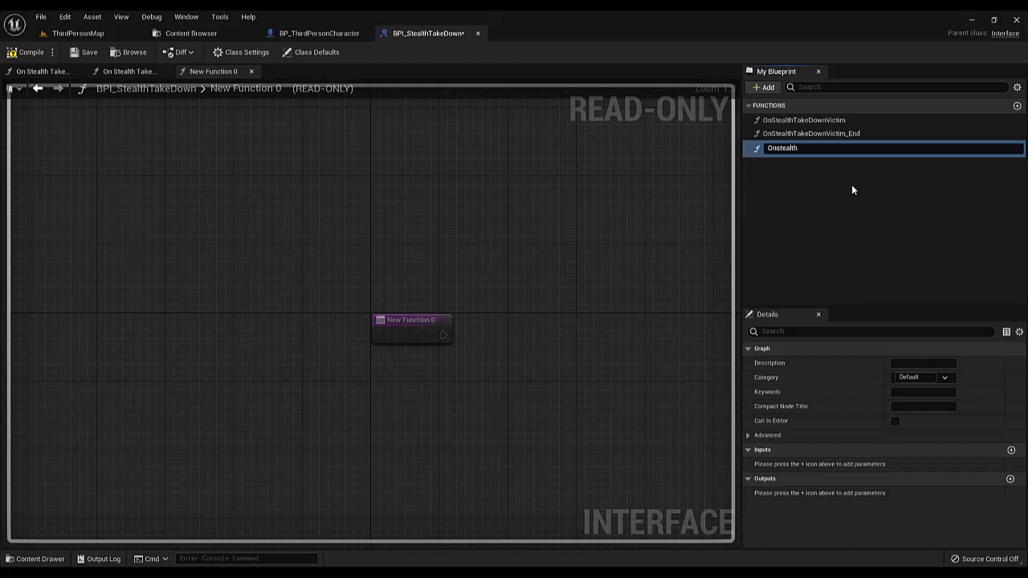
key("BackSpace")
key("BackSpace")
key("BackSpace")
key("BackSpace")
key("BackSpace")
key("BackSpace")
key("BackSpace")
type("StealthTakeDownAttacker_end")
key("BackSpace")
key("BackSpace")
key("BackSpace")
type("End")
key("Return")
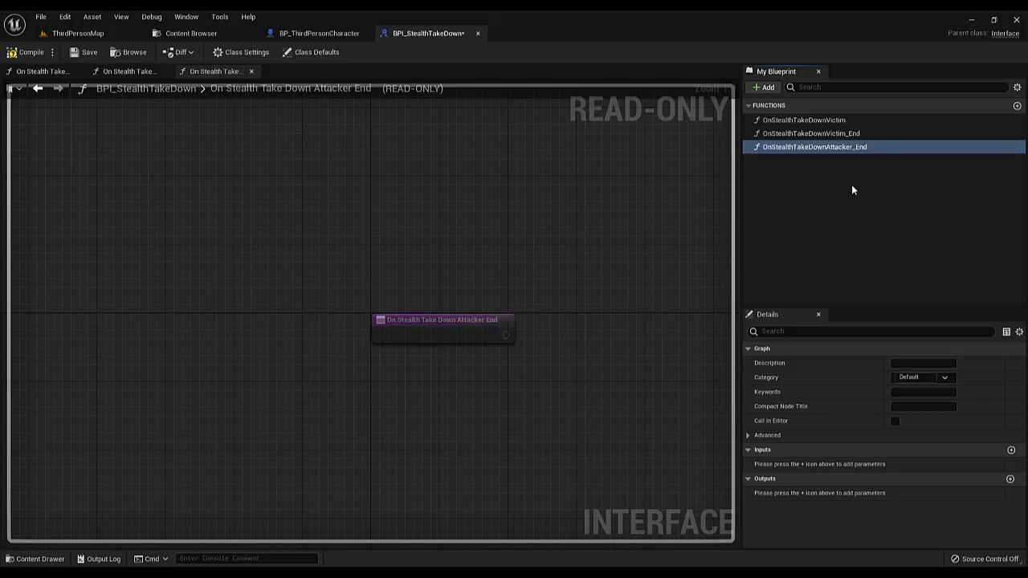
left_click(88, 55)
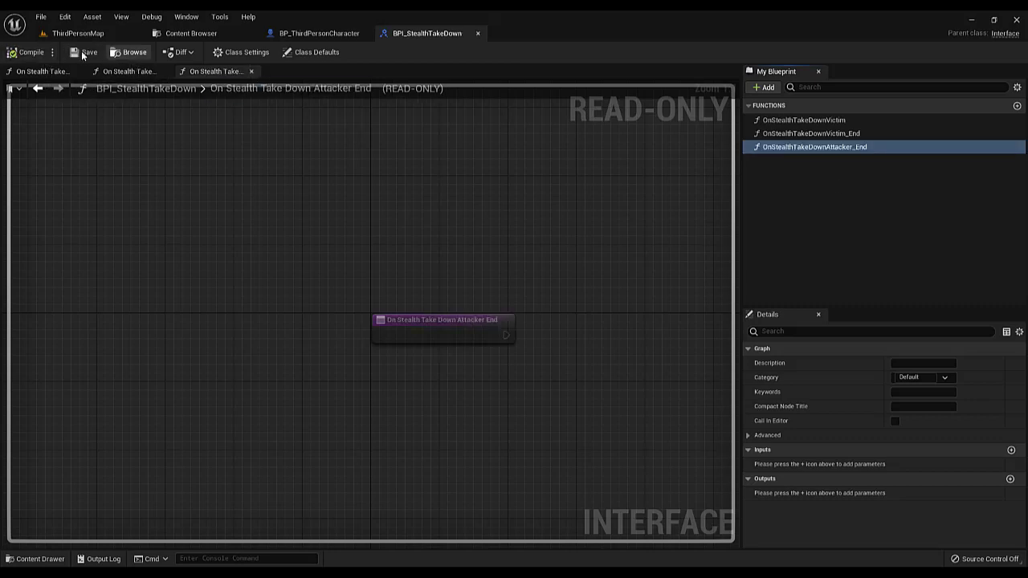
left_click(808, 184)
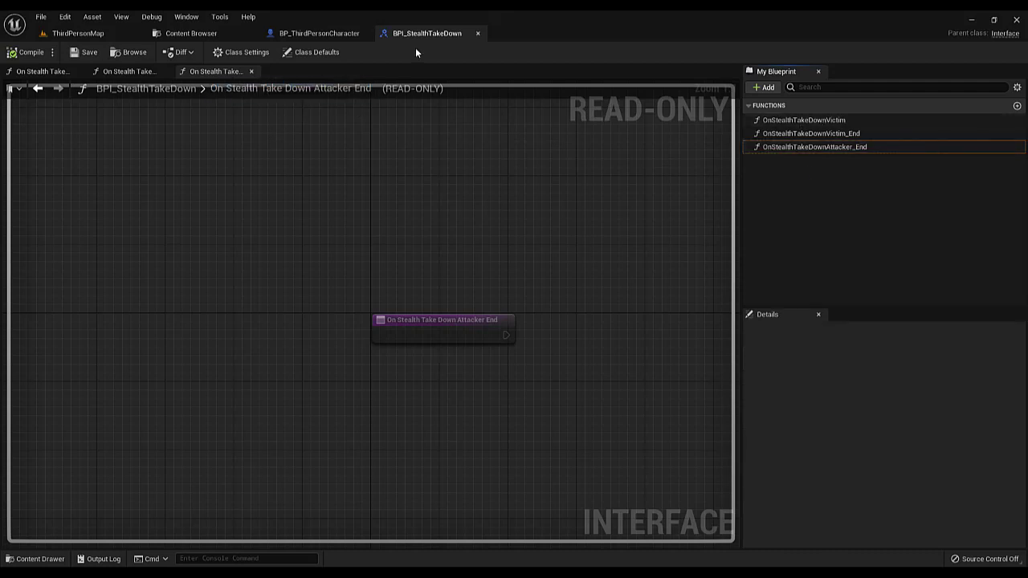
left_click(92, 58)
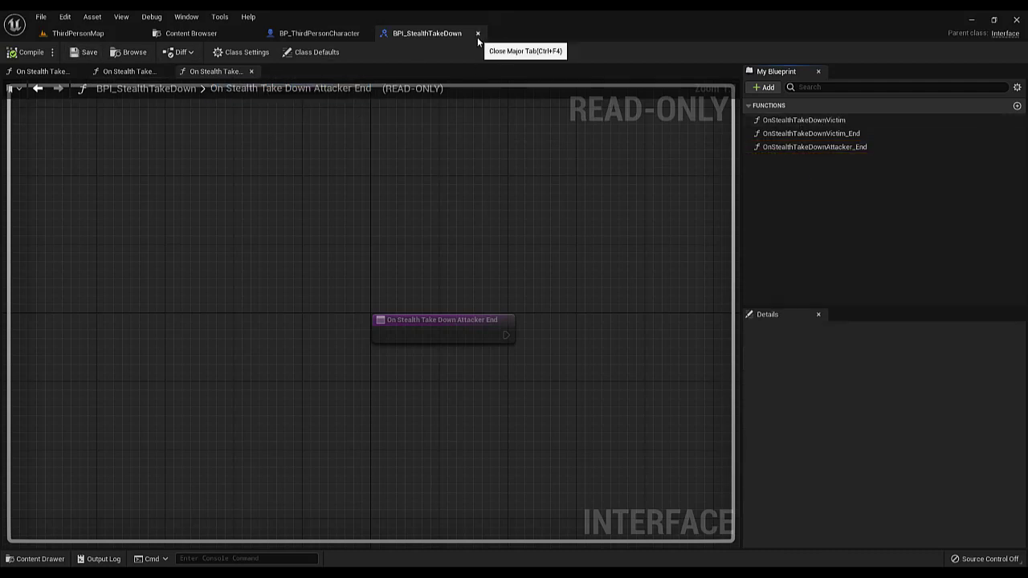
Open the BP_AI blueprint and add BPI_StealthTakeDown to its implemented interfaces in the class settings
left_click(173, 37)
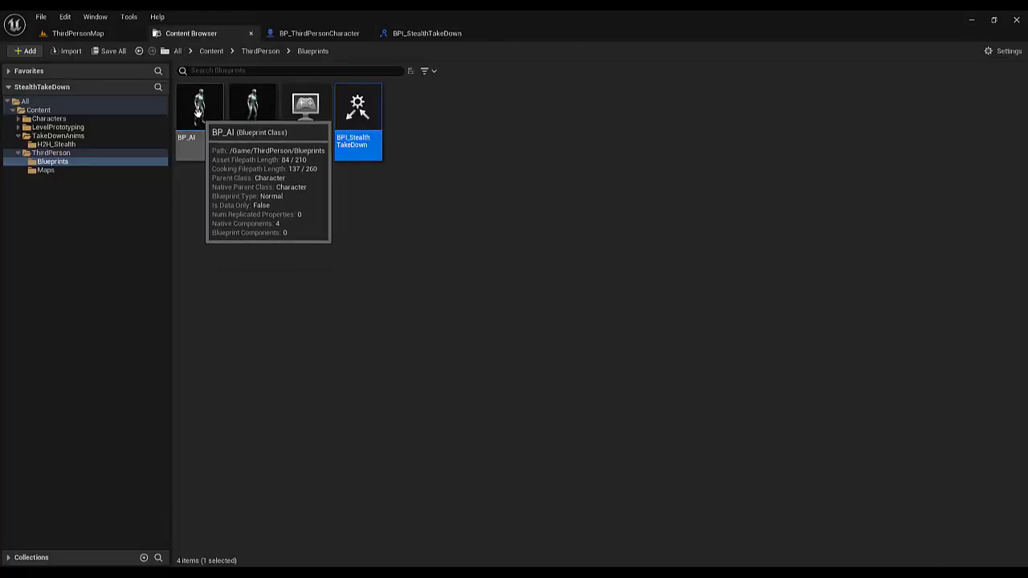
double_click(198, 117)
scroll(450, 152, "down", 3)
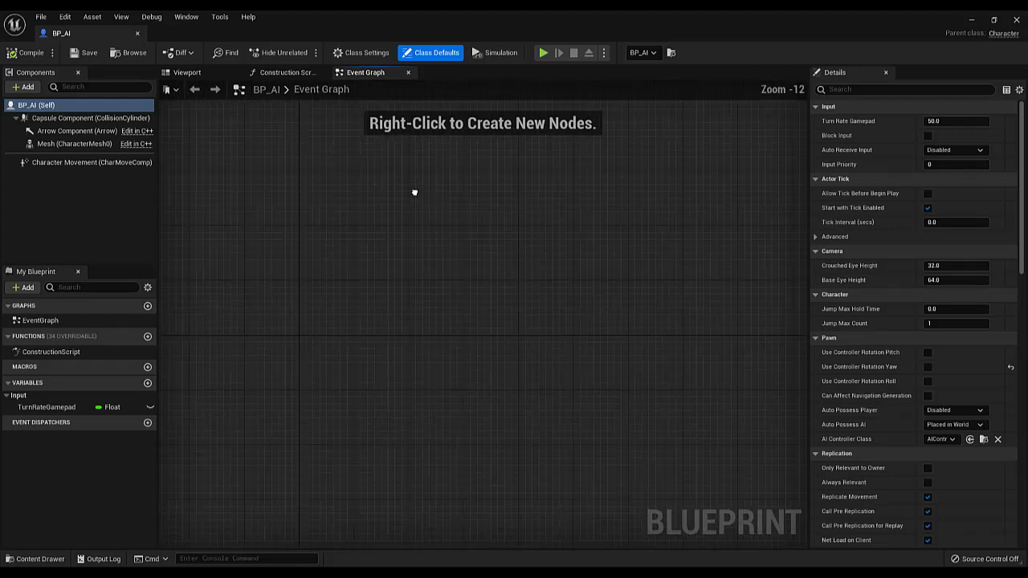
left_click(363, 52)
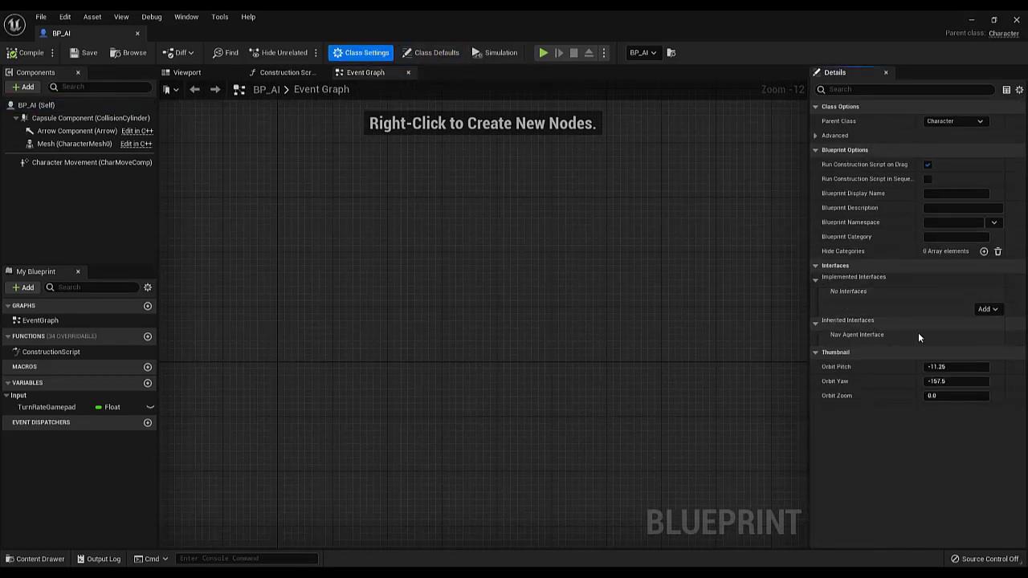
left_click(994, 310)
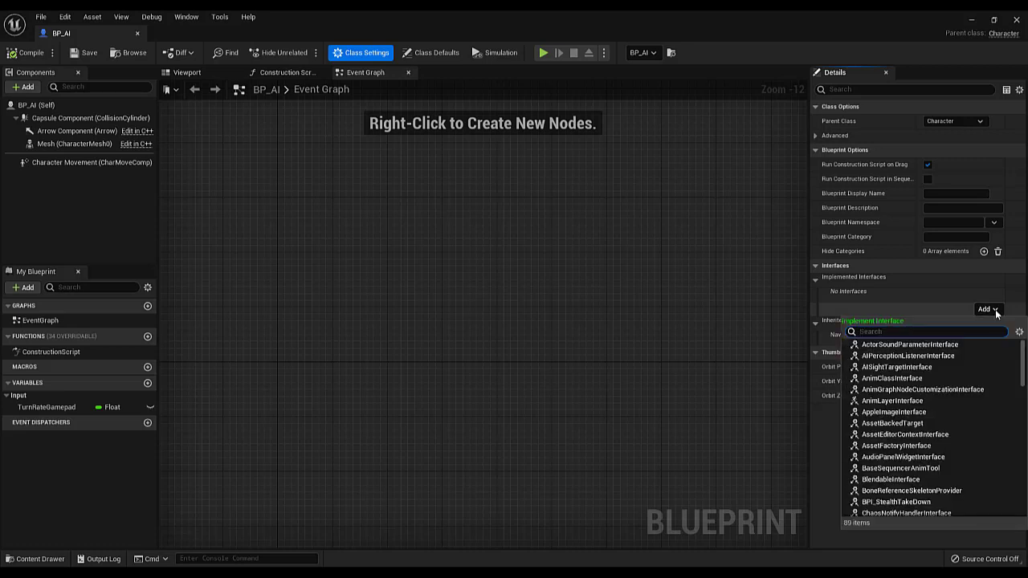
type("bn")
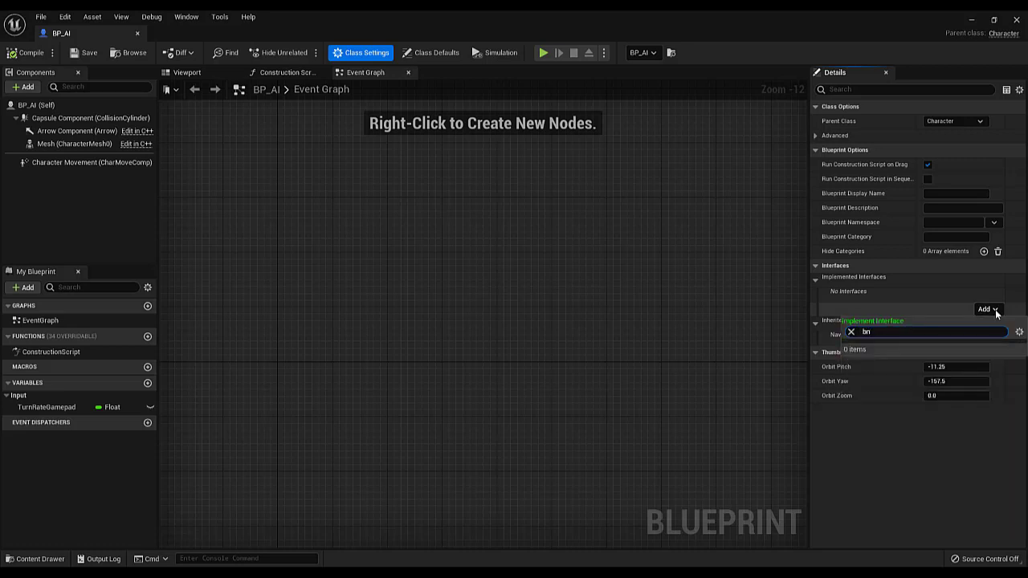
type("steal")
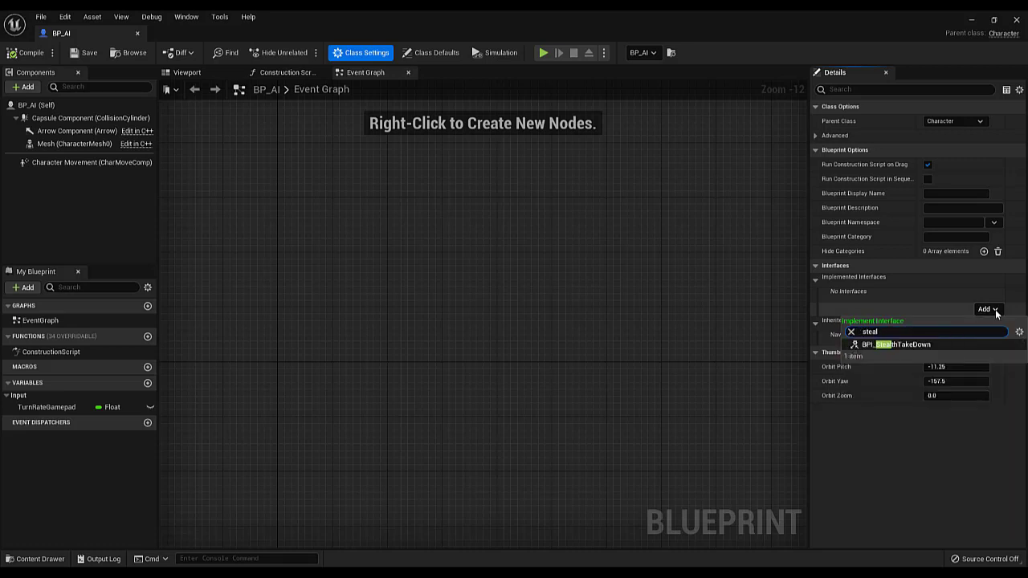
left_click(867, 346)
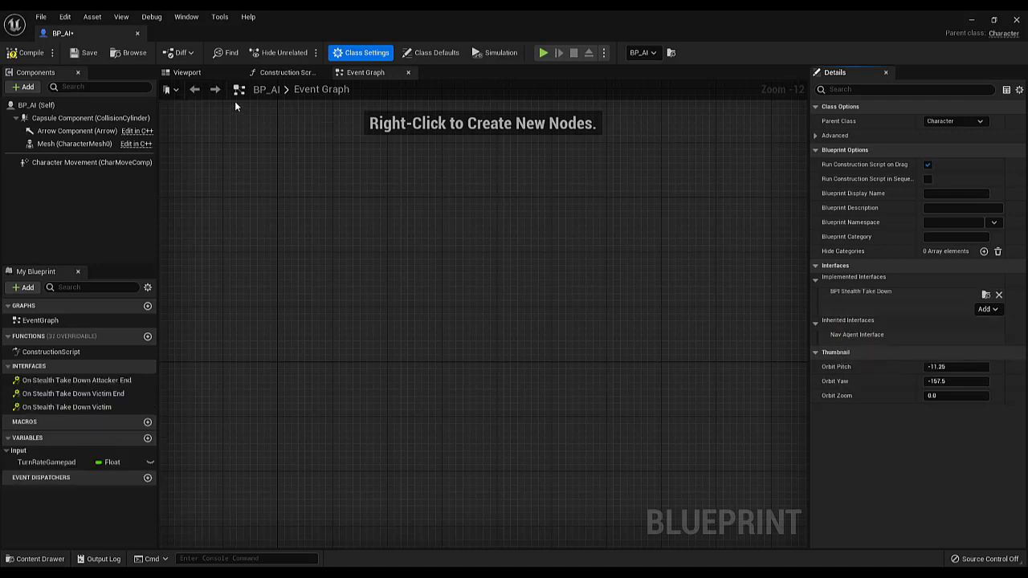
Save BP_AI and tidy the open editors by docking it with the other assets and closing BPI_StealthTakeDown
left_click(87, 54)
left_click_drag(88, 37, 315, 37)
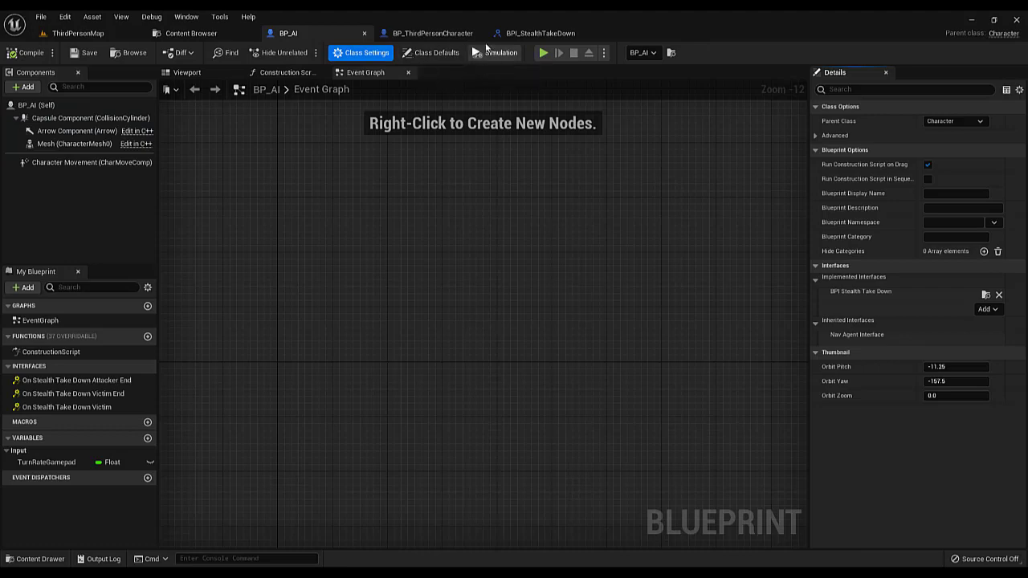
left_click(539, 33)
left_click(589, 32)
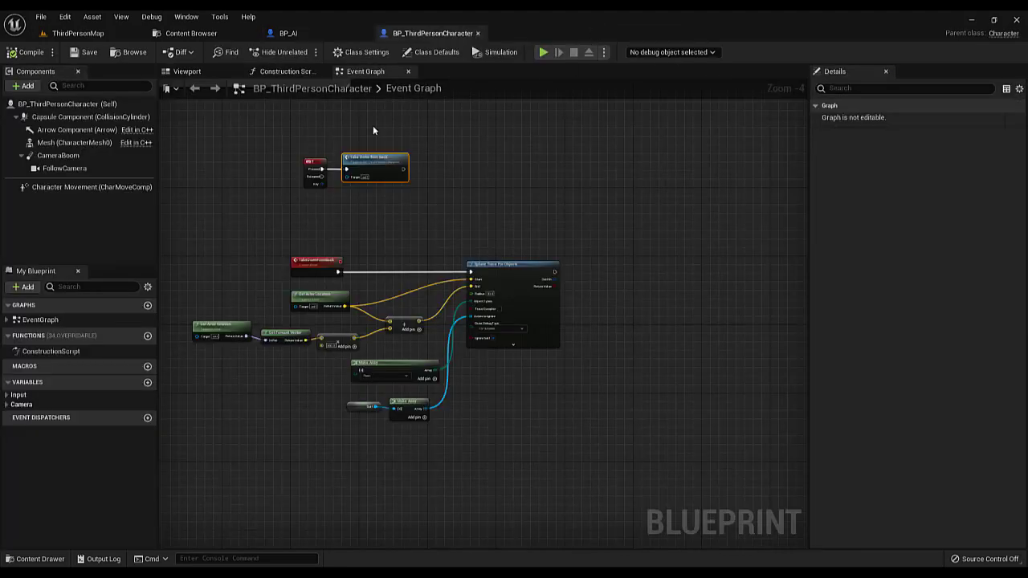
In BP_ThirdPersonCharacter, add a Branch after Sphere Trace For Objects with the trace's Return Value as its condition
scroll(454, 140, "down", 3)
right_click_drag(455, 140, 410, 151)
scroll(417, 162, "up", 3)
mouse_move(477, 164)
right_mouse_down()
mouse_move(385, 171)
mouse_move(470, 148)
right_mouse_up()
scroll(385, 171, "down", 1)
left_click_drag(241, 178, 526, 350)
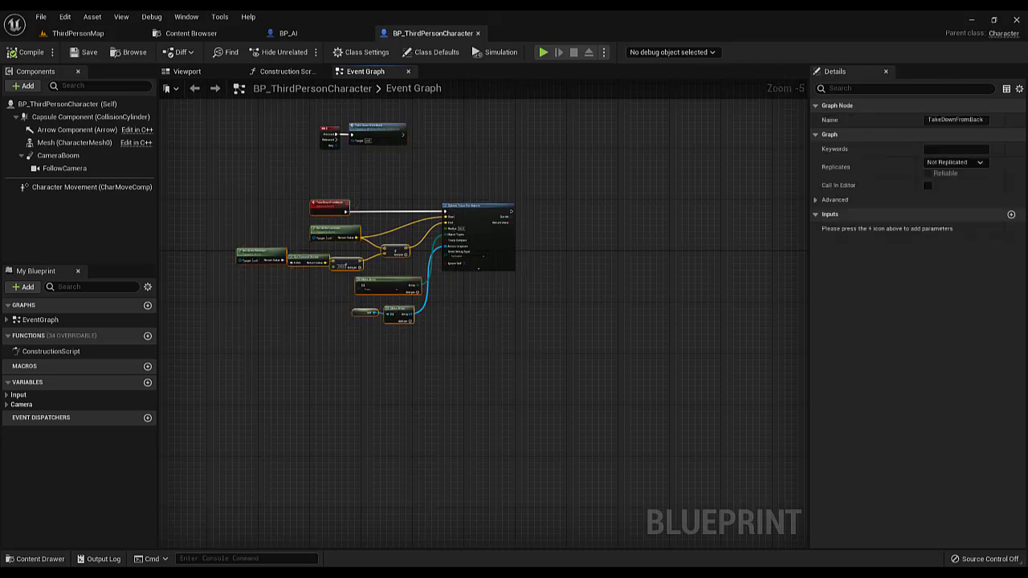
scroll(466, 238, "up", 4)
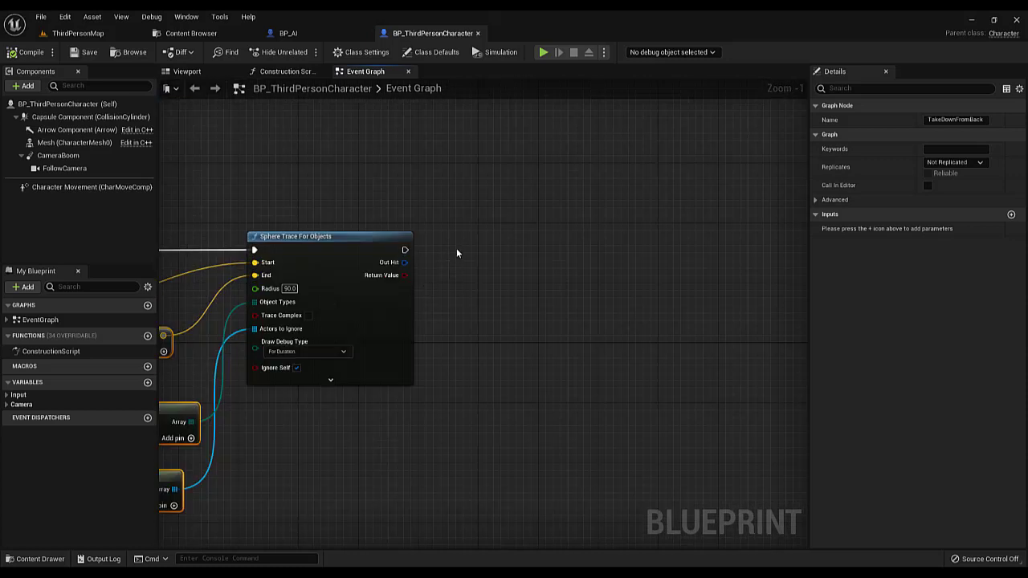
left_click(446, 235)
scroll(405, 278, "up", 1)
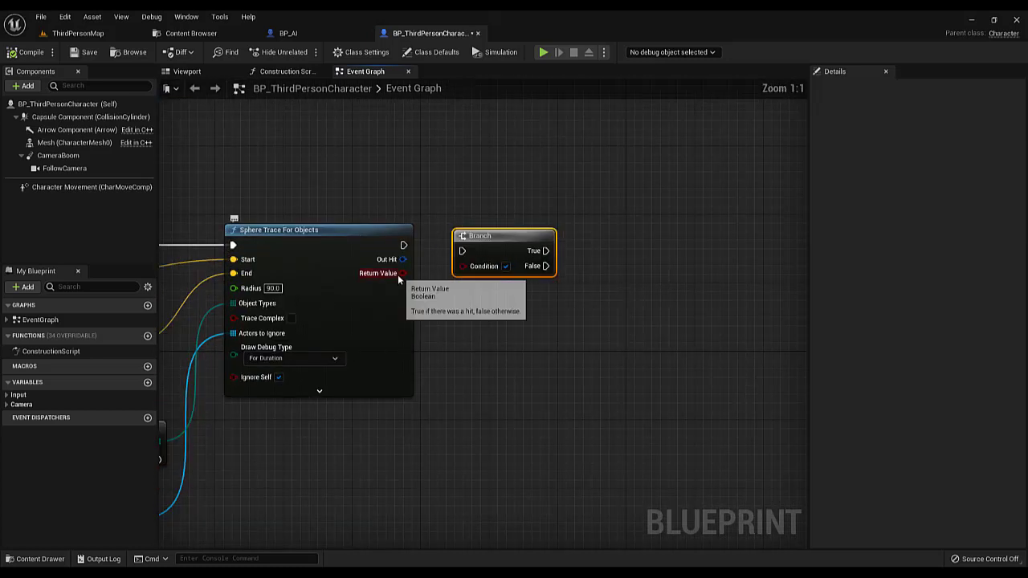
left_click_drag(400, 275, 463, 271)
Break the Out Hit result of the sphere trace with a Break Hit Result node and expand all its output pins
mouse_move(462, 251)
left_mouse_down()
mouse_move(403, 246)
mouse_move(463, 265)
mouse_move(451, 303)
left_mouse_up()
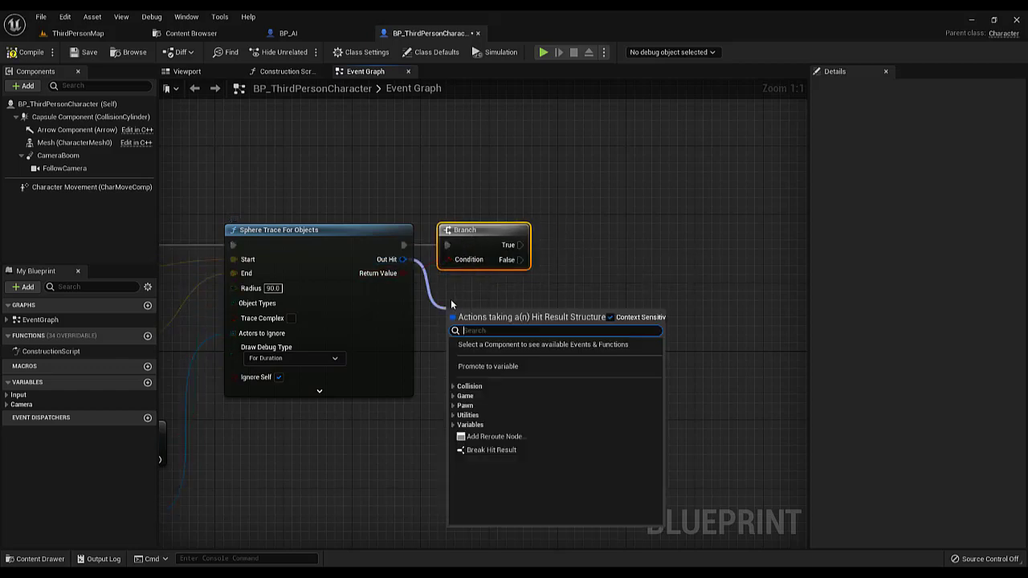
left_click(492, 450)
left_click_drag(493, 347, 492, 329)
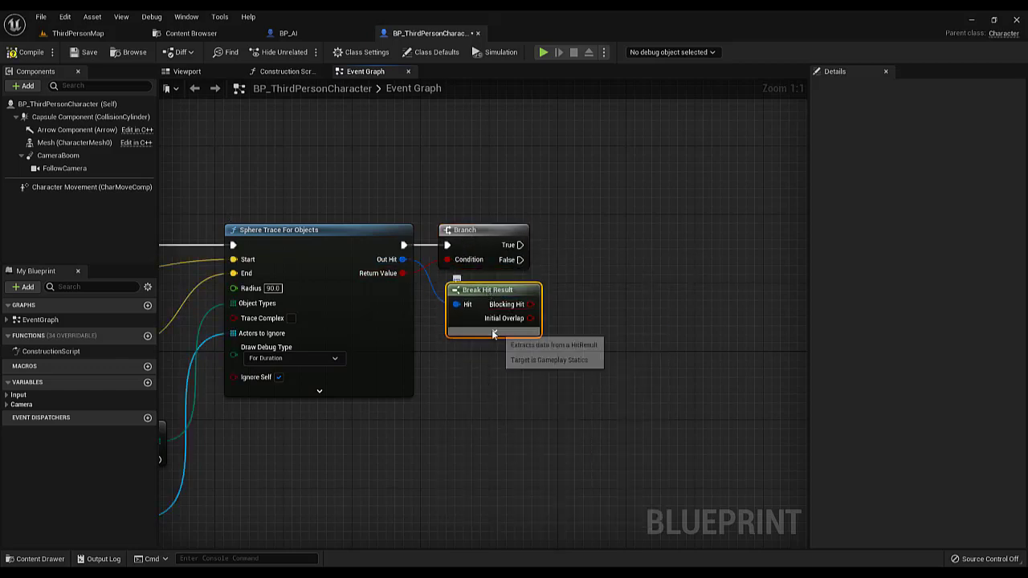
left_click(493, 332)
scroll(449, 322, "down", 2)
scroll(418, 305, "up", 1)
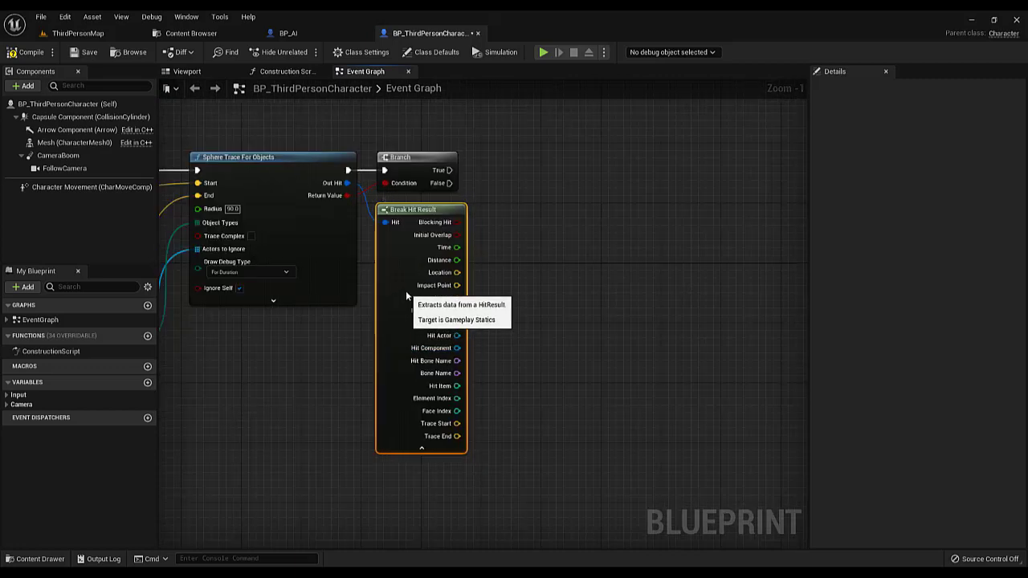
right_click_drag(486, 279, 482, 321)
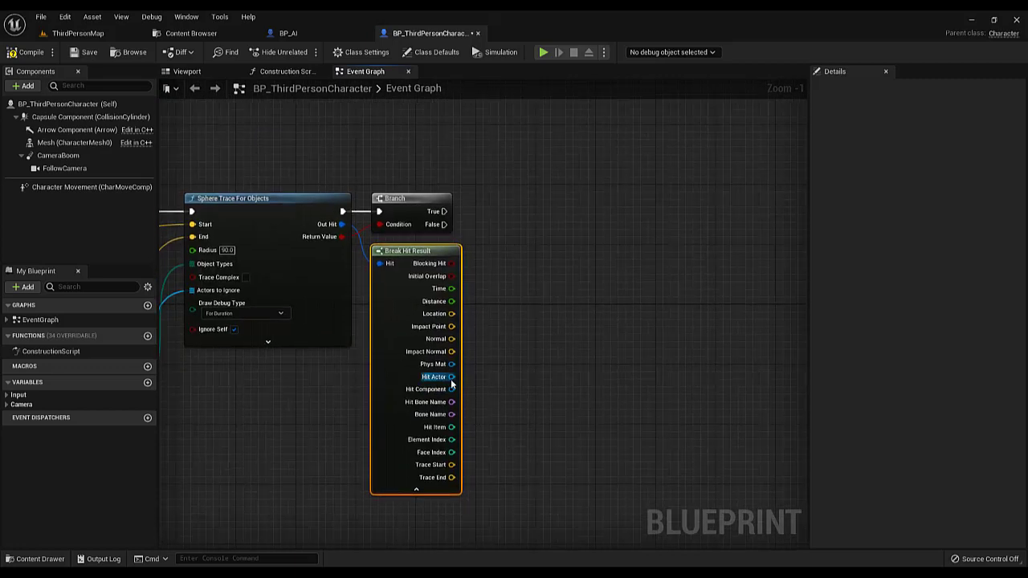
Call the On Stealth Take Down Victim message on the Hit Actor from the Branch's True output and save the blueprint
left_click_drag(451, 379, 628, 238)
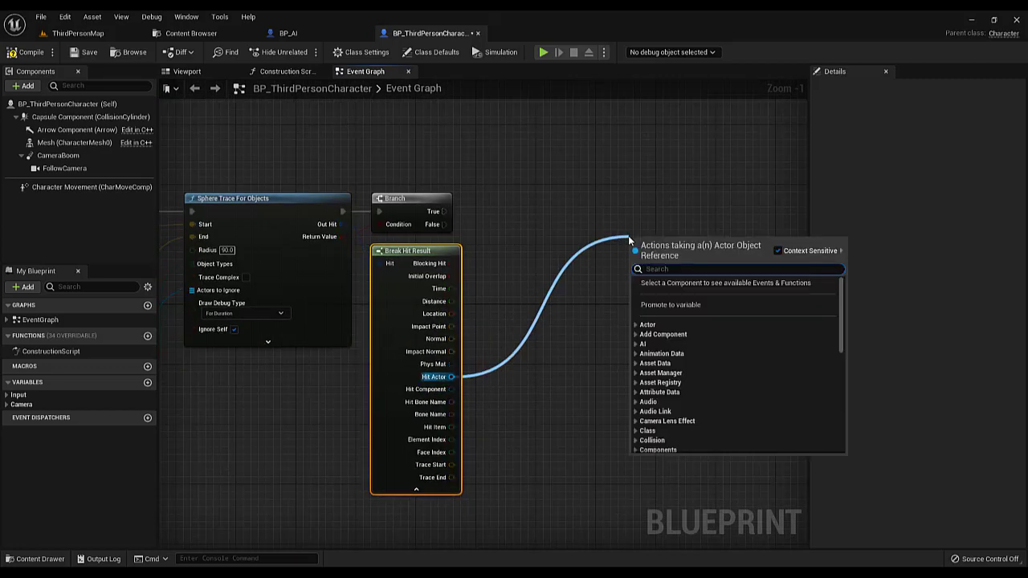
type("stealth")
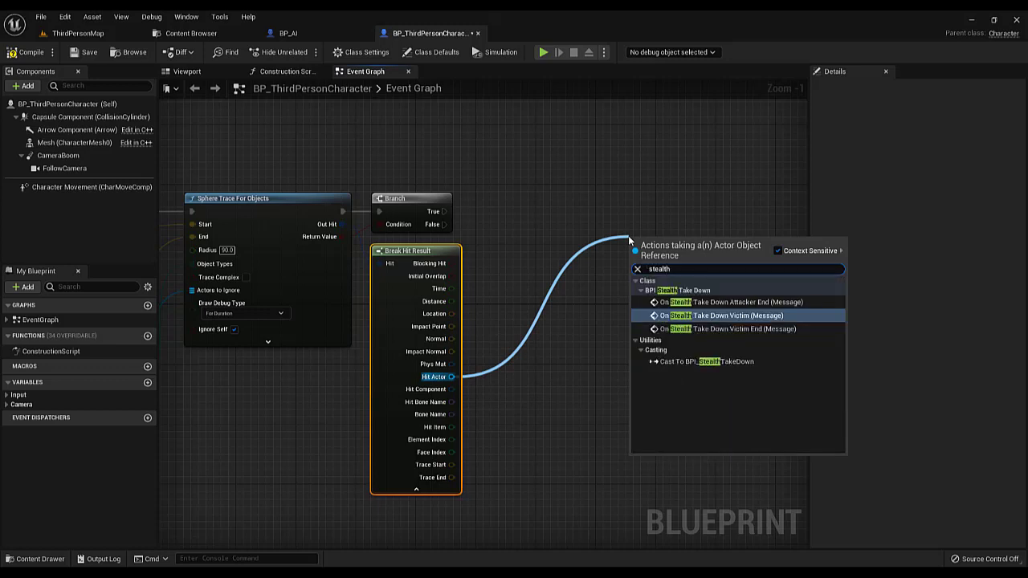
left_click(724, 316)
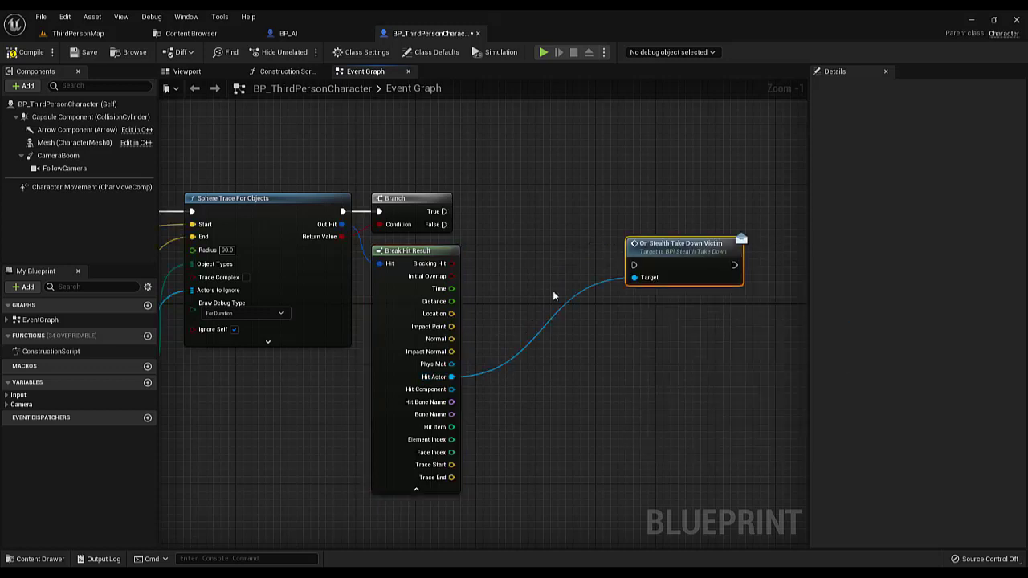
left_click_drag(443, 212, 650, 197)
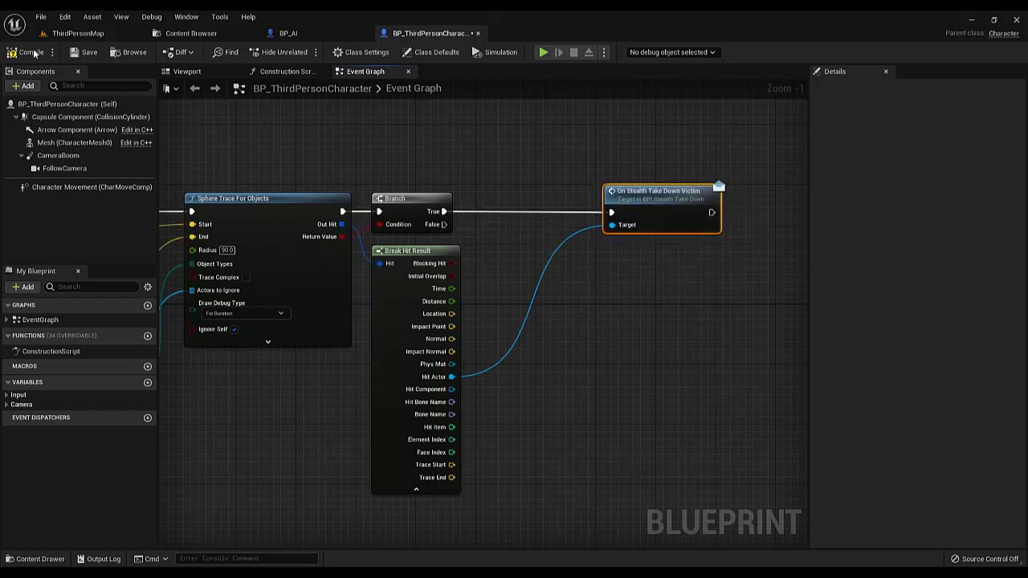
left_click(85, 52)
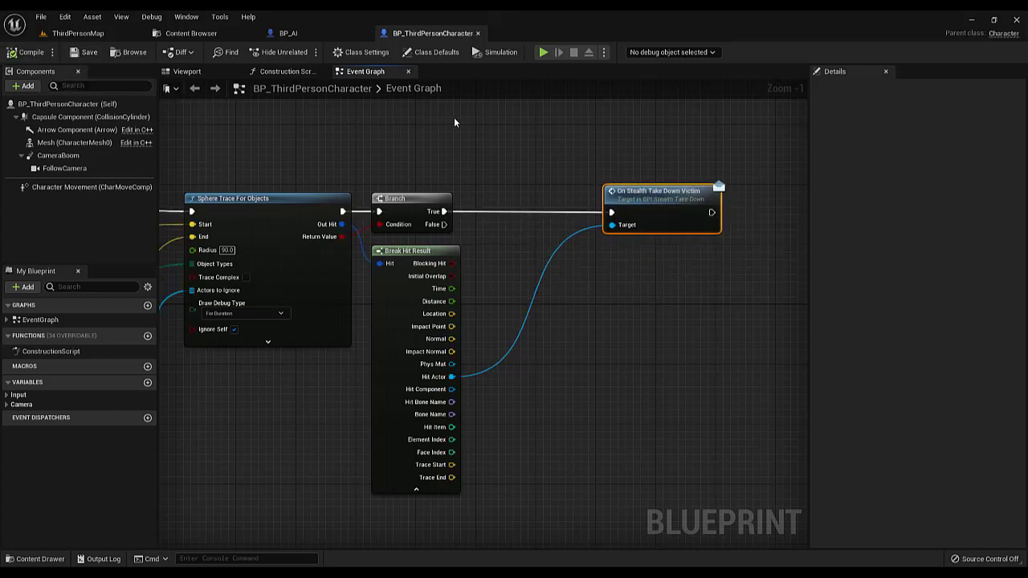
Add the interface event Event On Stealth Take Down Victim to the BP_AI event graph
left_click(305, 37)
right_click(402, 214)
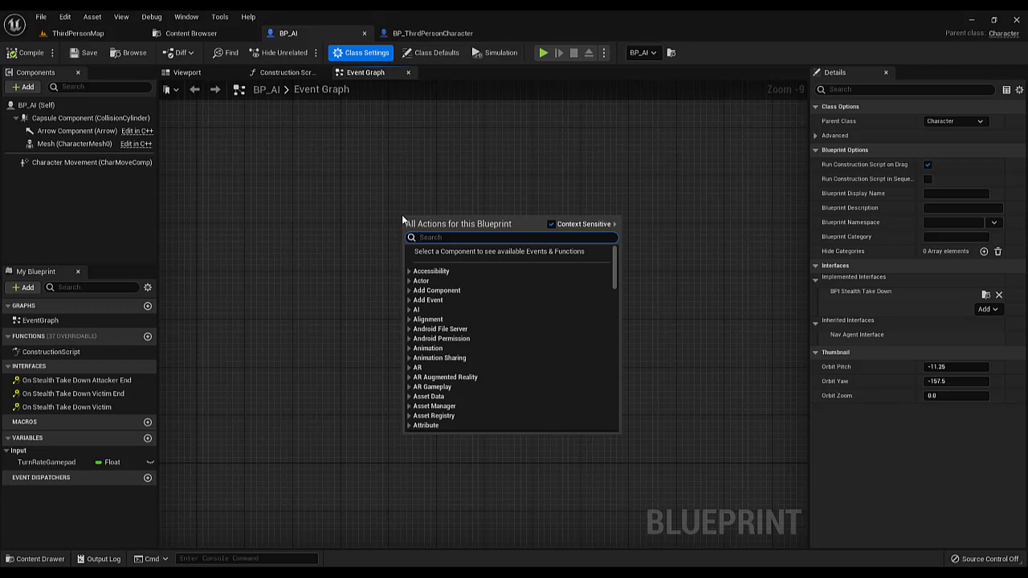
type("Onstealth")
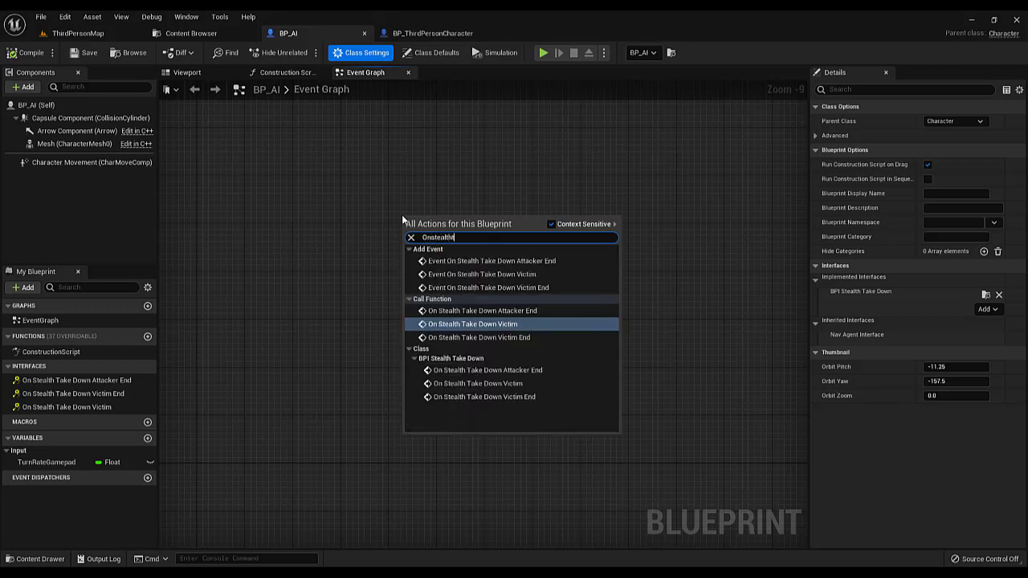
type("tak")
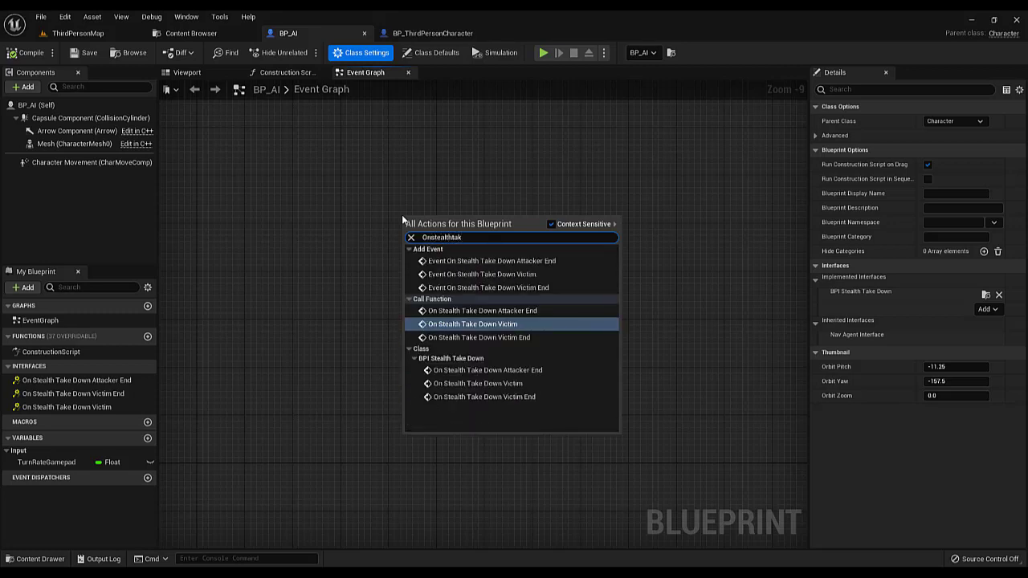
left_click(474, 274)
scroll(414, 225, "up", 9)
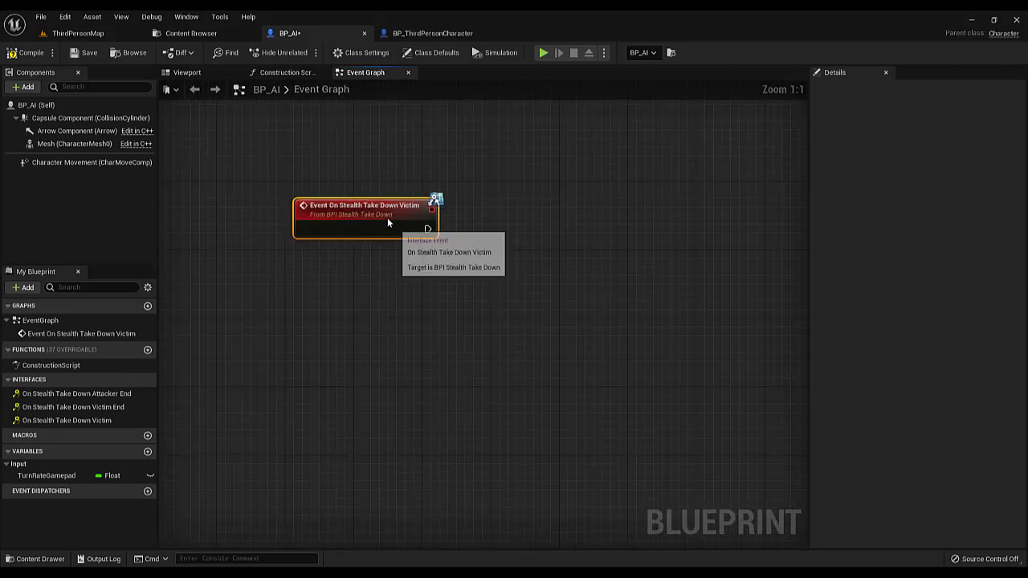
Connect a Print String node with the text "Victim Calls" to the On Stealth Take Down Victim event and save BP_AI
left_click_drag(387, 222, 577, 209)
type("print")
key("Return")
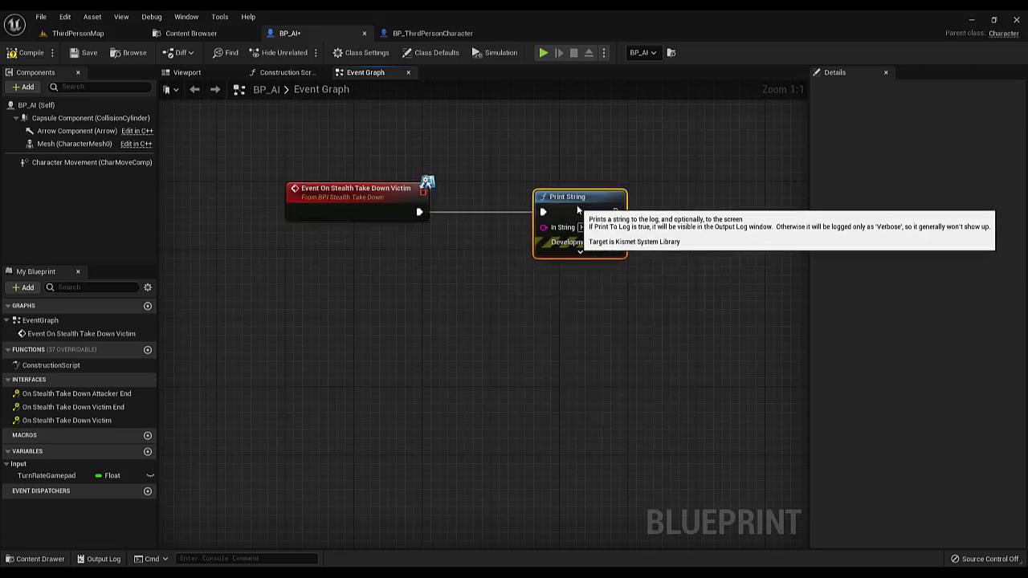
left_click(587, 227)
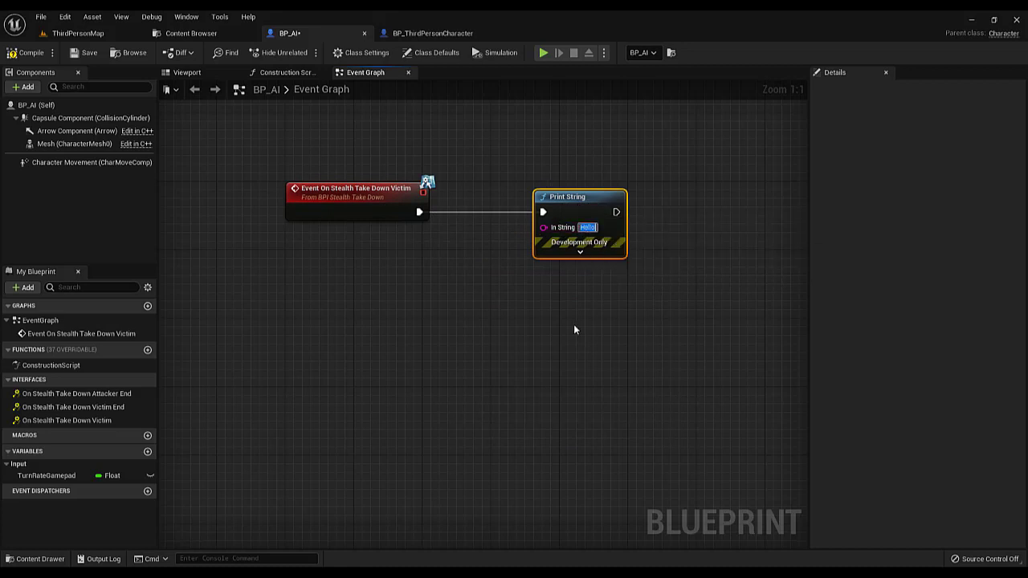
type("Victim")
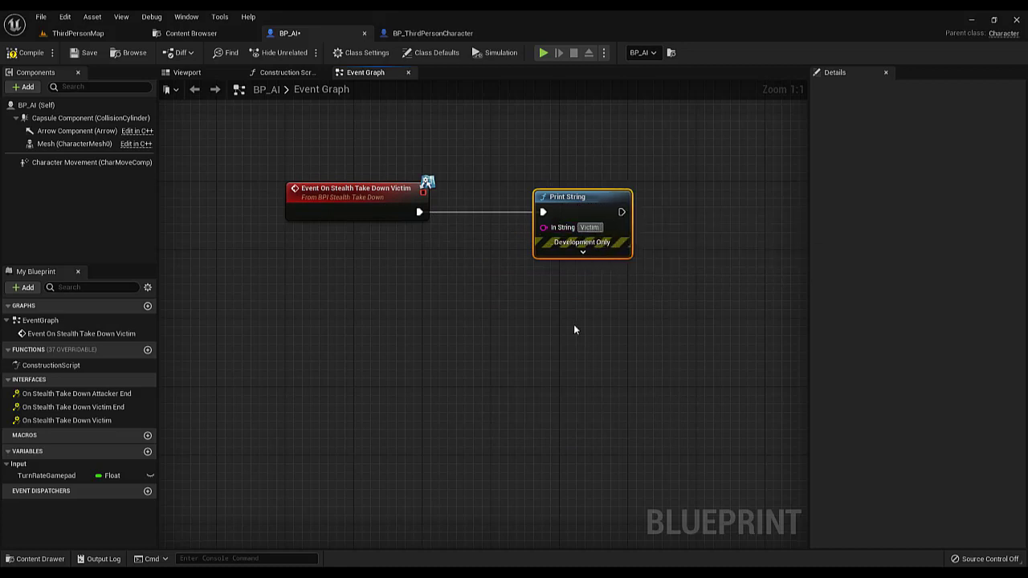
type(" Calls")
key("Return")
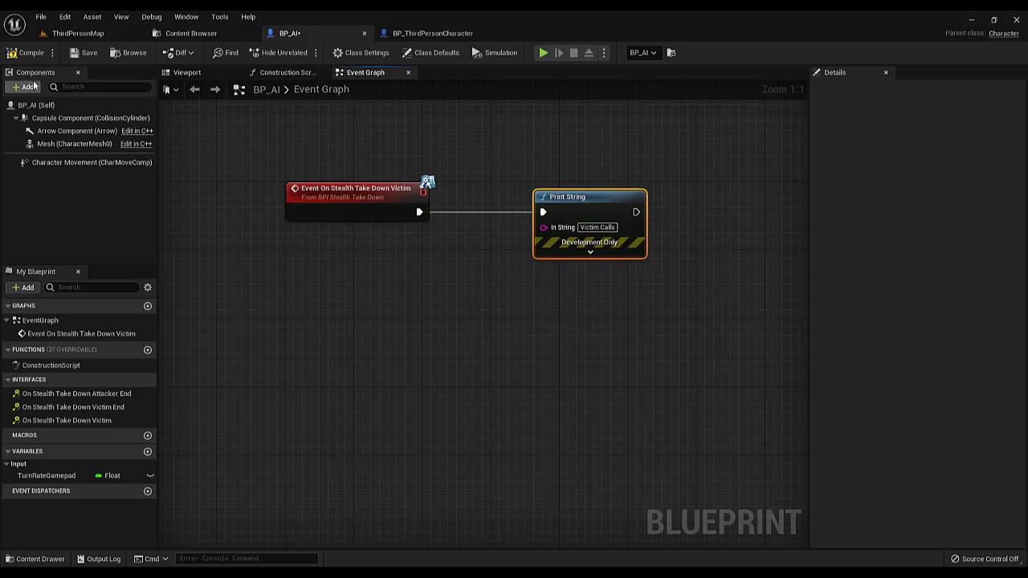
Set Draw Debug Type of the sphere trace in BP_ThirdPersonCharacter to For One Frame, then compile and save
left_click(425, 33)
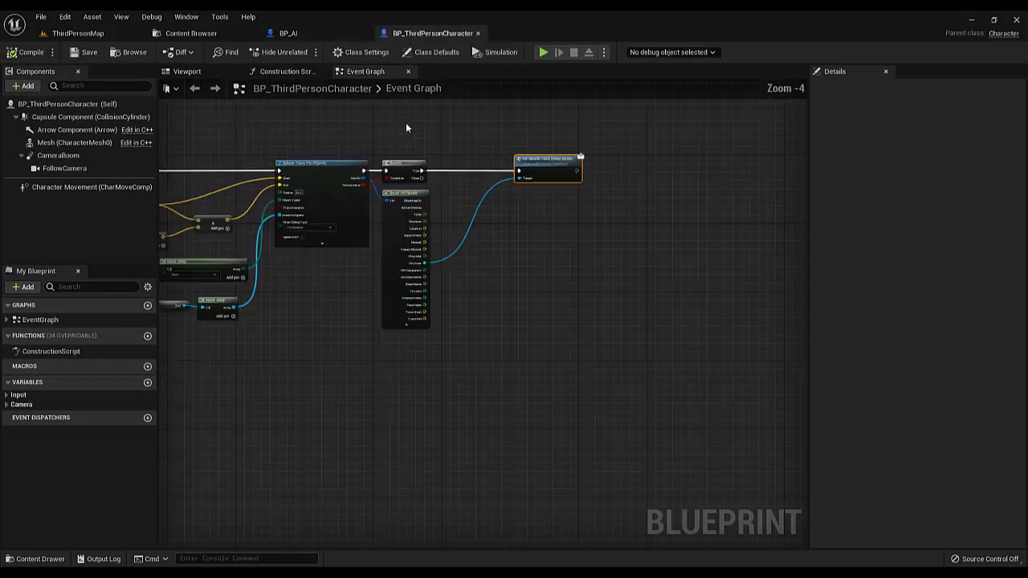
right_click_drag(406, 127, 497, 171)
scroll(383, 274, "up", 4)
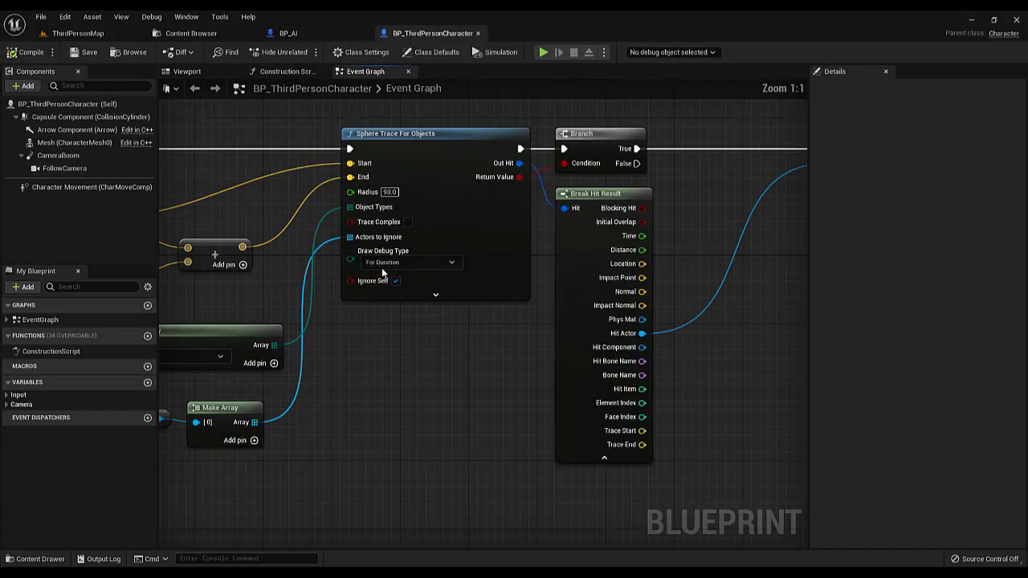
left_click(386, 263)
left_click(384, 278)
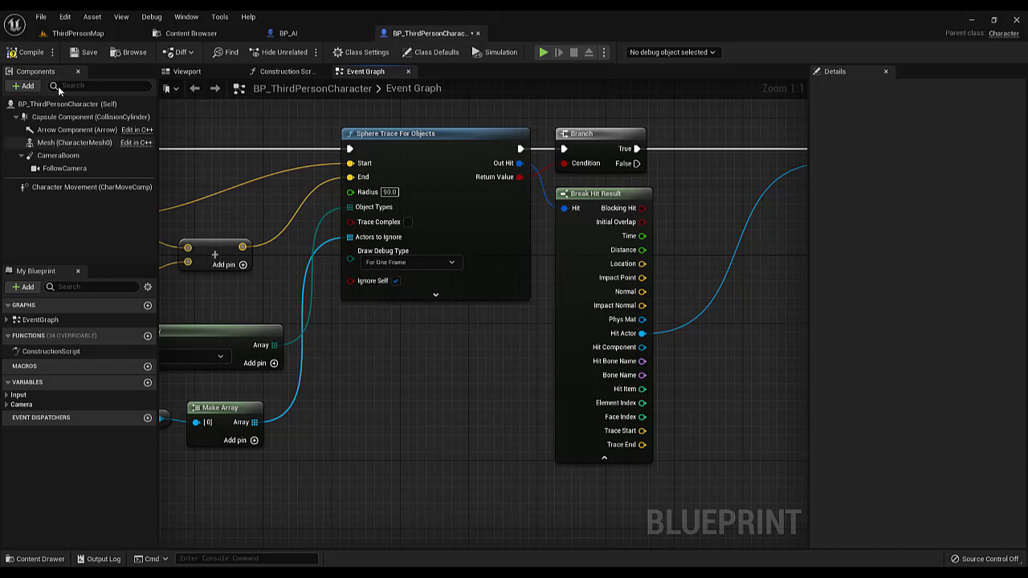
left_click(13, 58)
Play-test ThirdPersonMap by walking the character up behind the AI and triggering the takedown repeatedly, and stop the session
left_click_drag(77, 33, 165, 35)
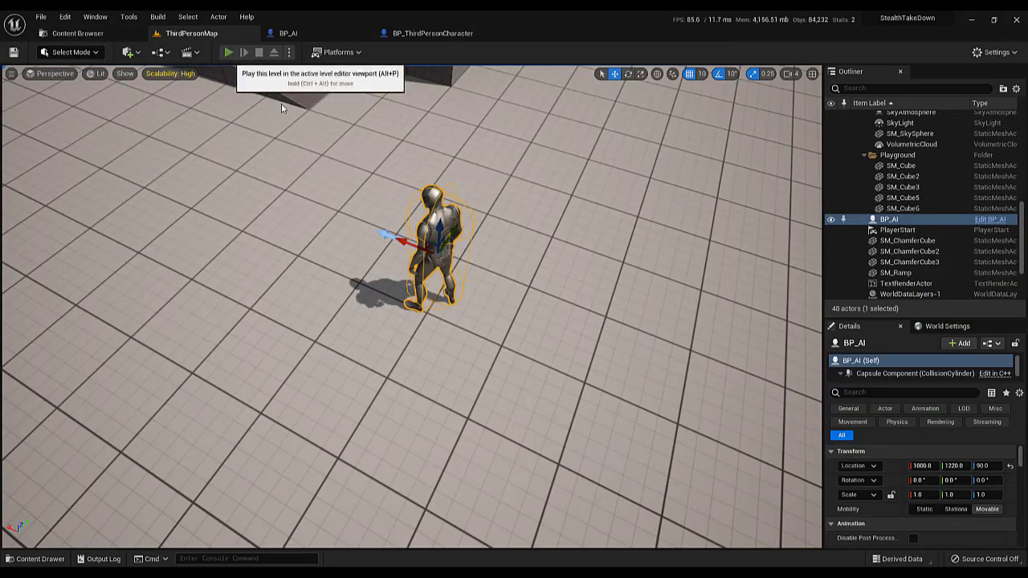
left_click(228, 52)
key("w")
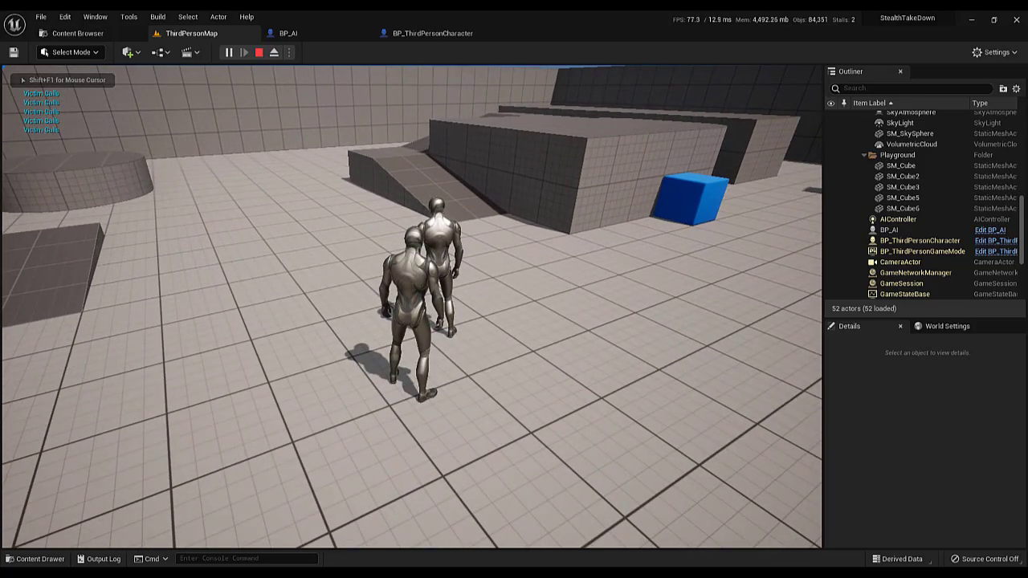
key("s")
key("d")
key("w")
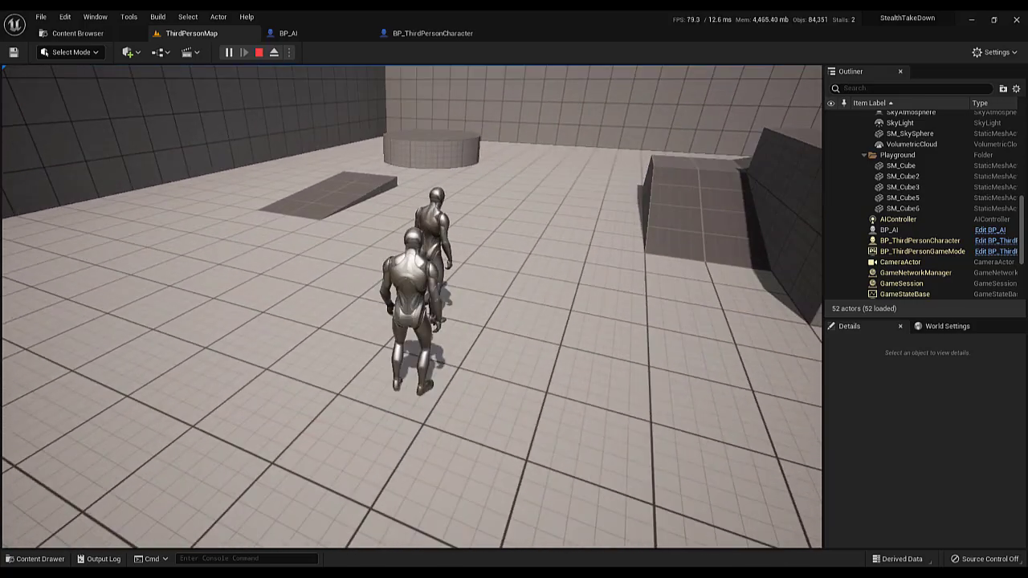
key("e")
key("e")
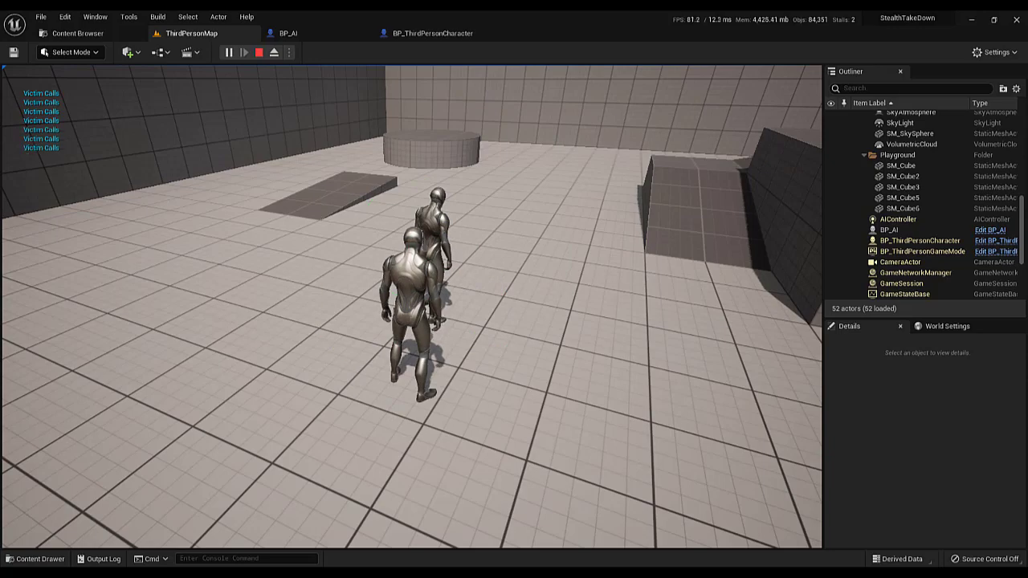
key("a")
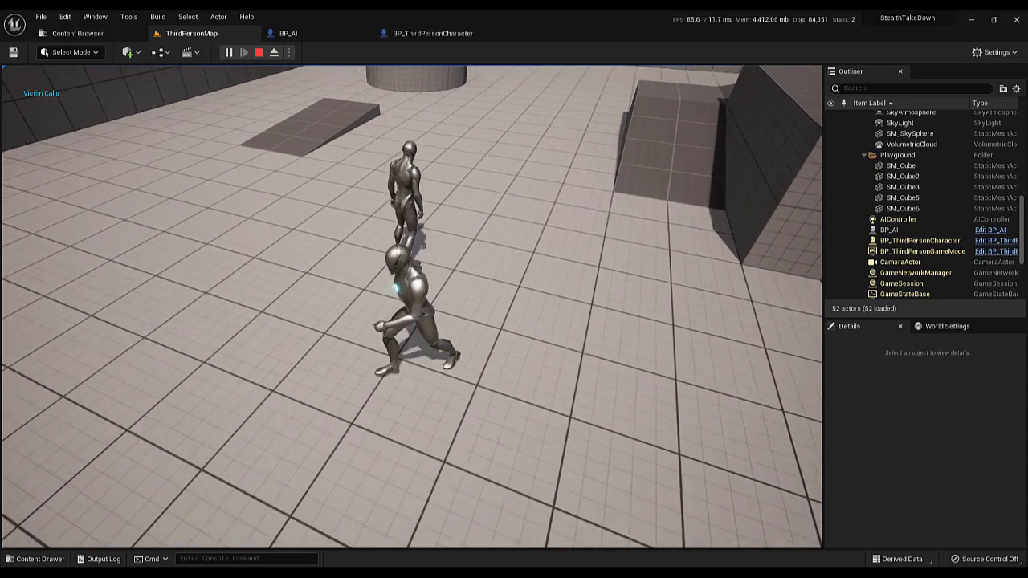
key("w")
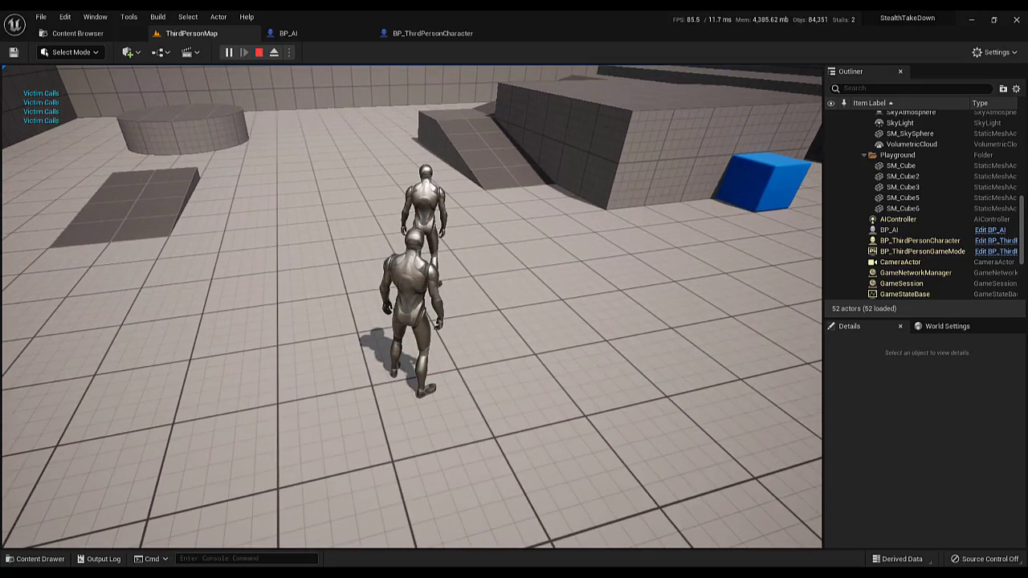
key("Escape")
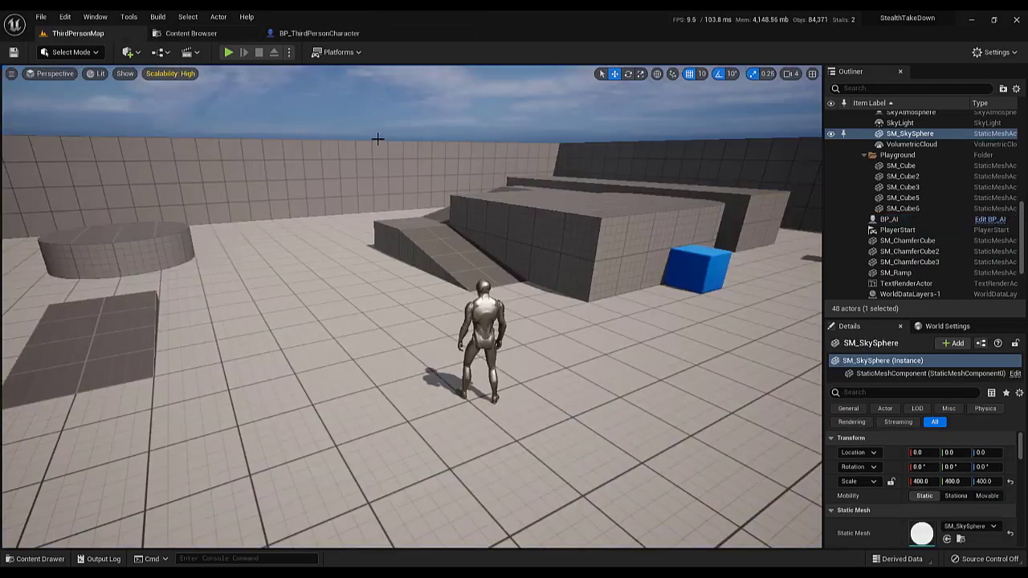
Examine the imported paired takedown animations in the TakeDownAnims/H2H_Stealth folder of the Content Browser
key("w")
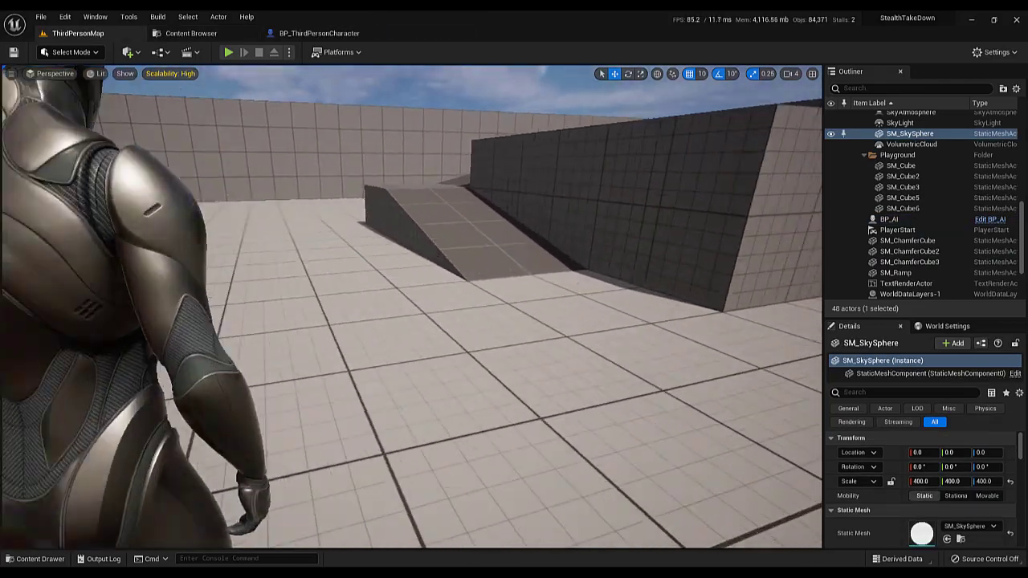
key("s")
right_click_drag(393, 132, 370, 132)
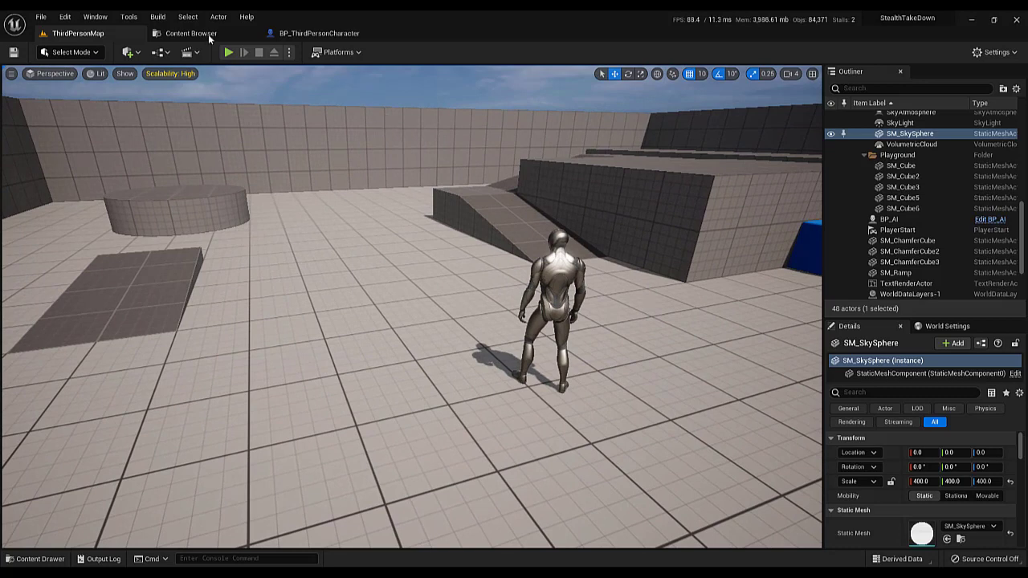
left_click(209, 35)
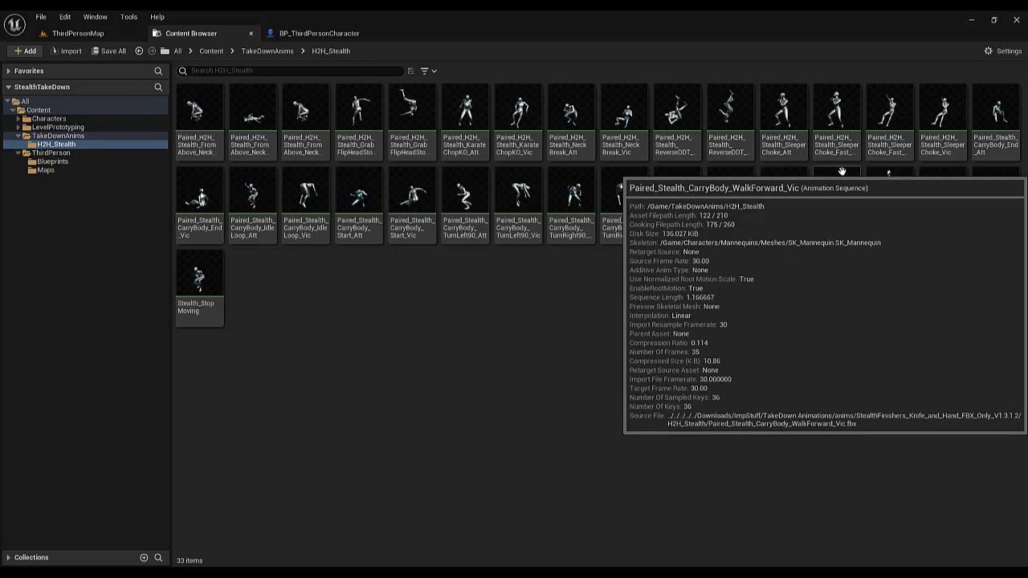
Create an AnimMontage from the Paired_H2H_Stealth_SleeperChoke_Fast_Att animation sequence, keeping the suggested name
mouse_move(838, 138)
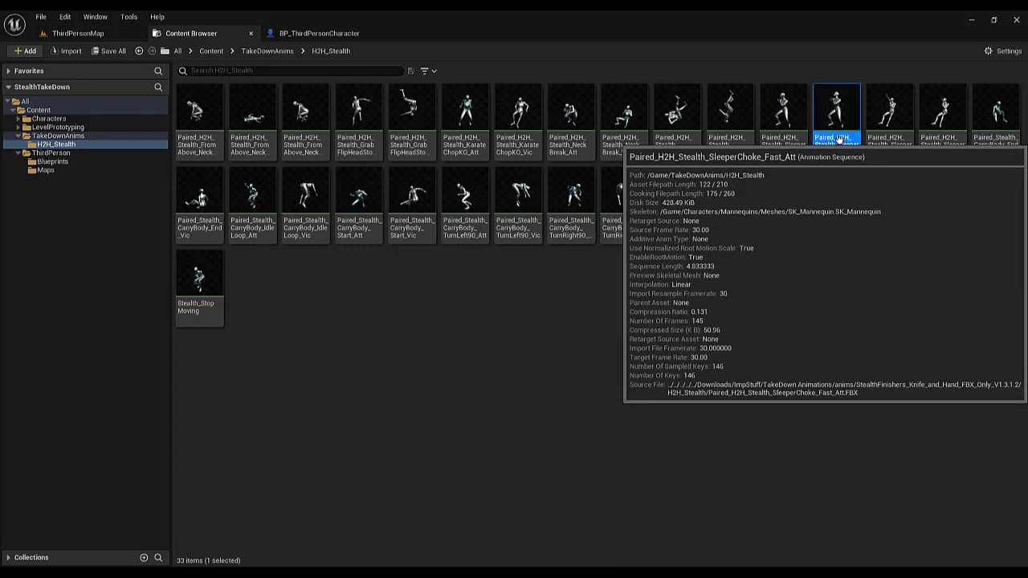
double_click(839, 138)
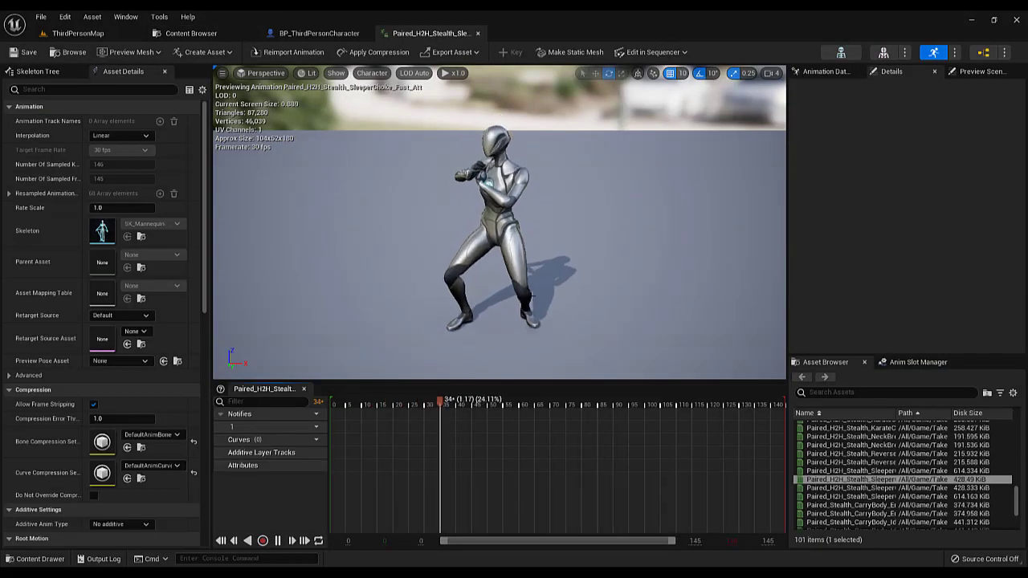
left_click(194, 34)
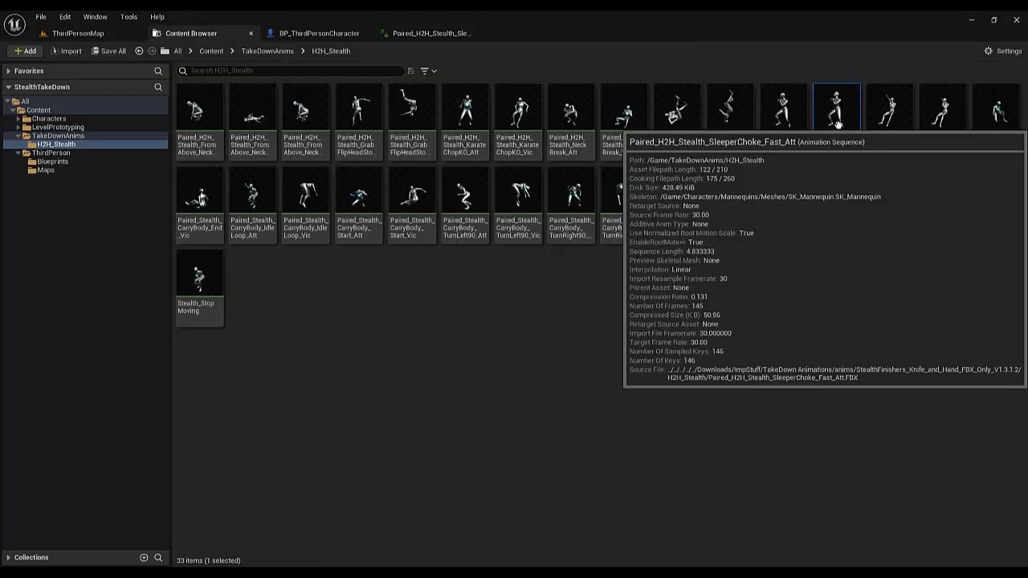
right_click(837, 125)
mouse_move(873, 148)
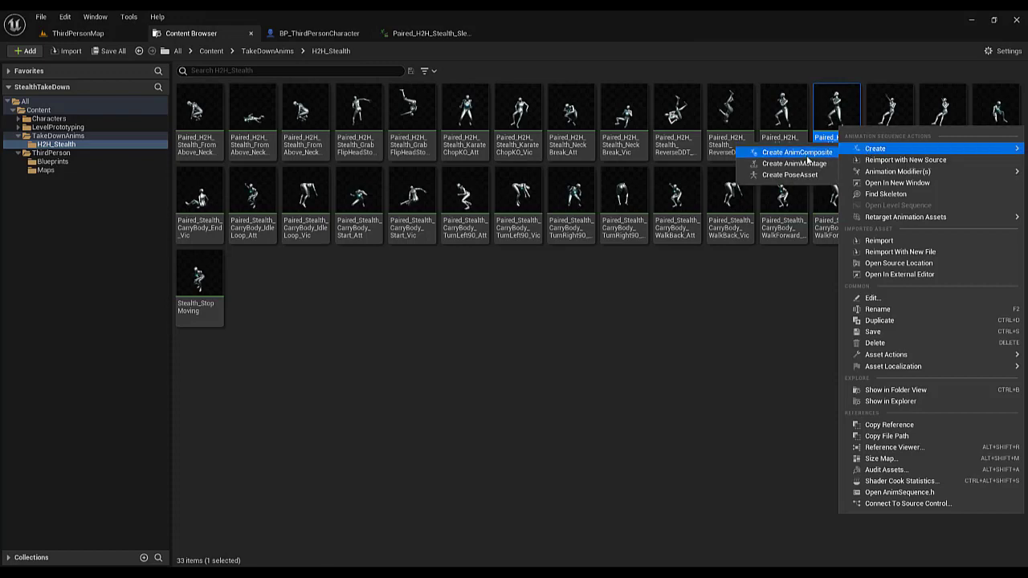
left_click(799, 163)
key("Return")
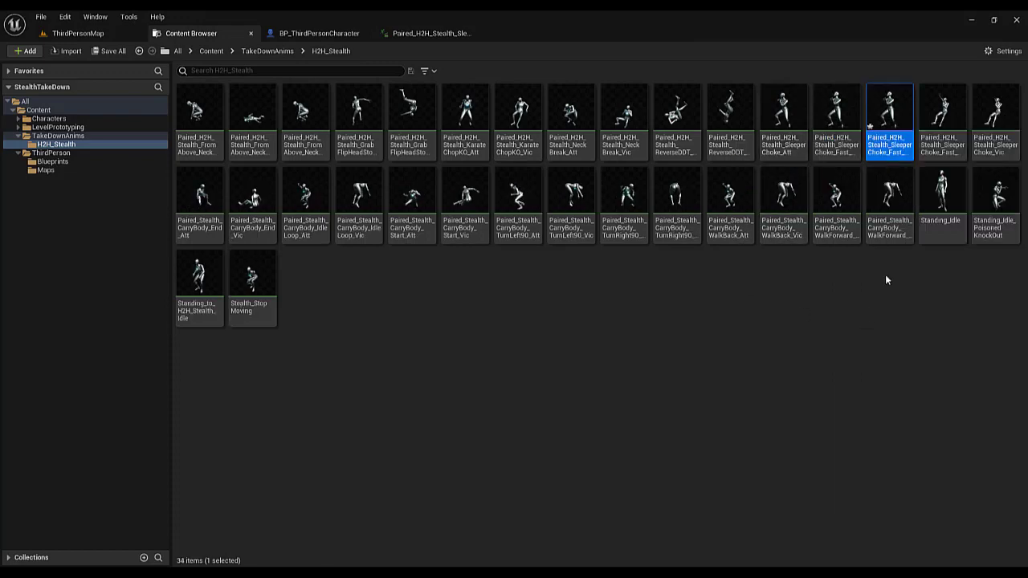
Assign the DefaultGroup.StealthTakeDown slot to the SleeperChoke_Fast_Att montage, then save and close it
double_click(891, 120)
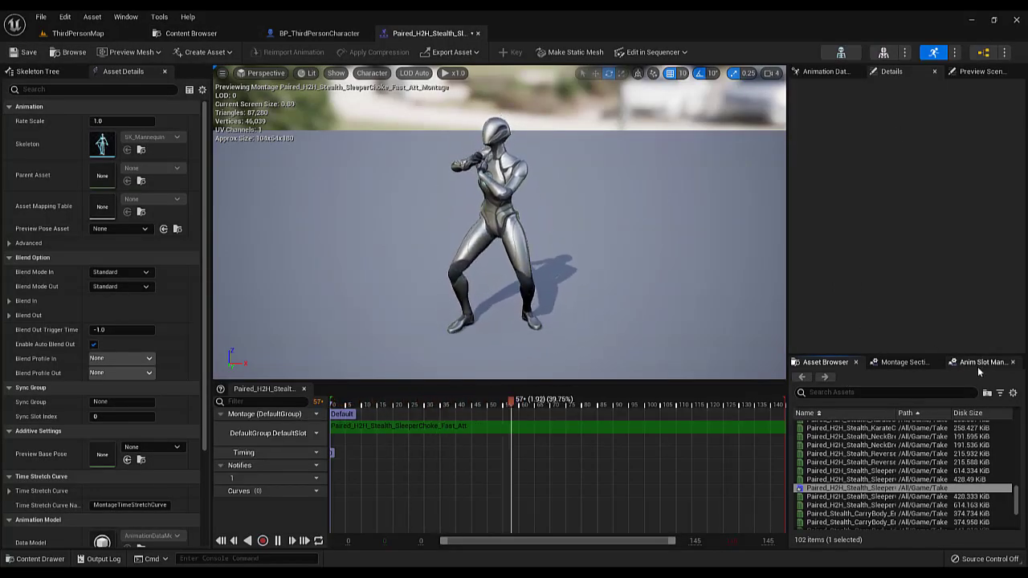
left_click_drag(330, 438, 377, 445)
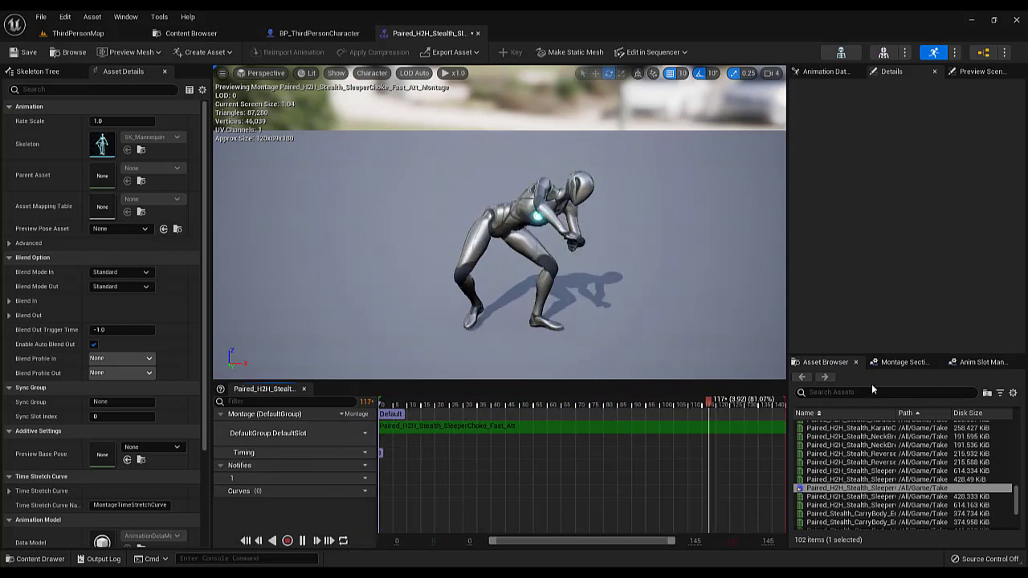
left_click(981, 362)
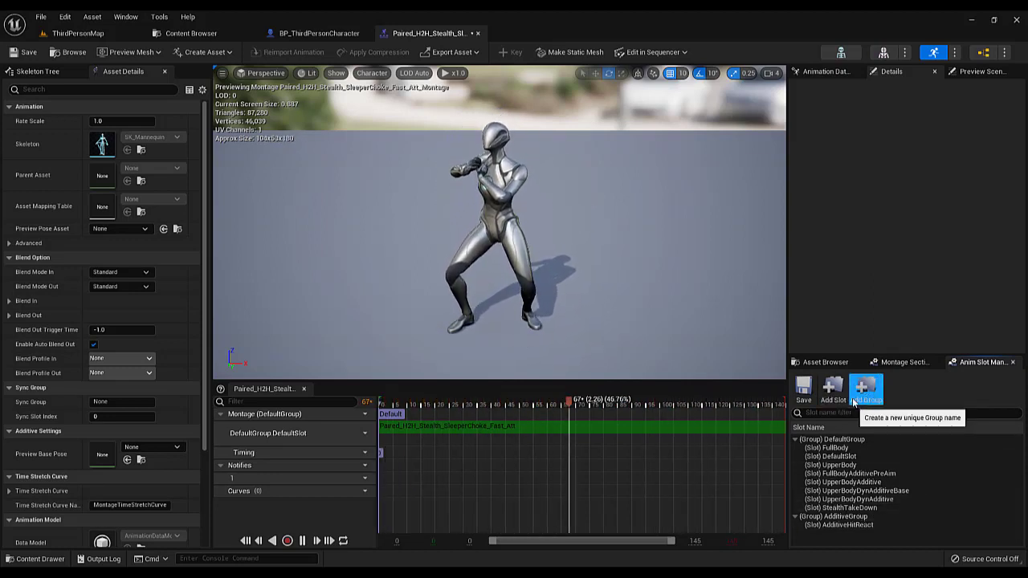
left_click_drag(586, 402, 522, 401)
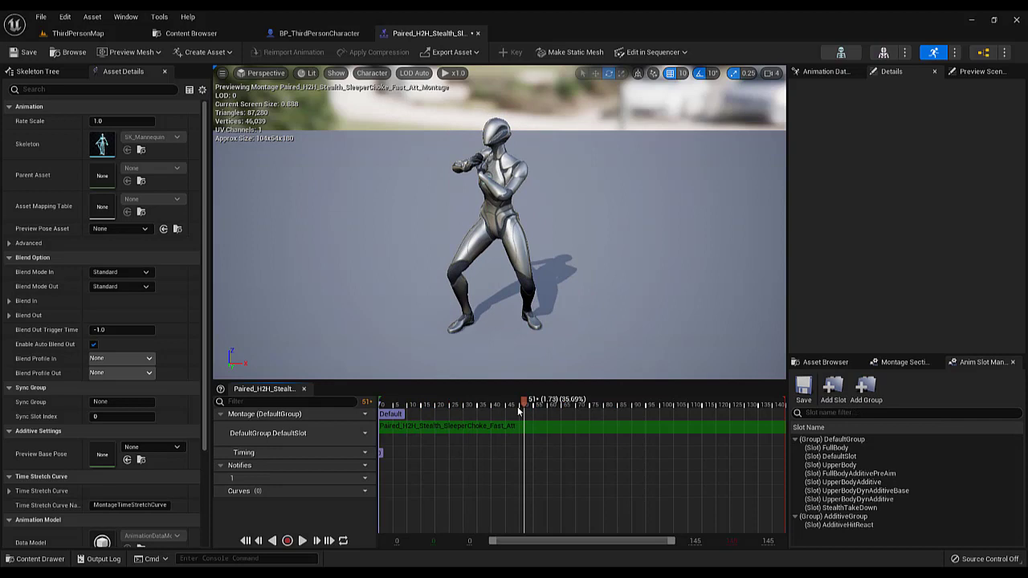
left_click(362, 434)
mouse_move(418, 464)
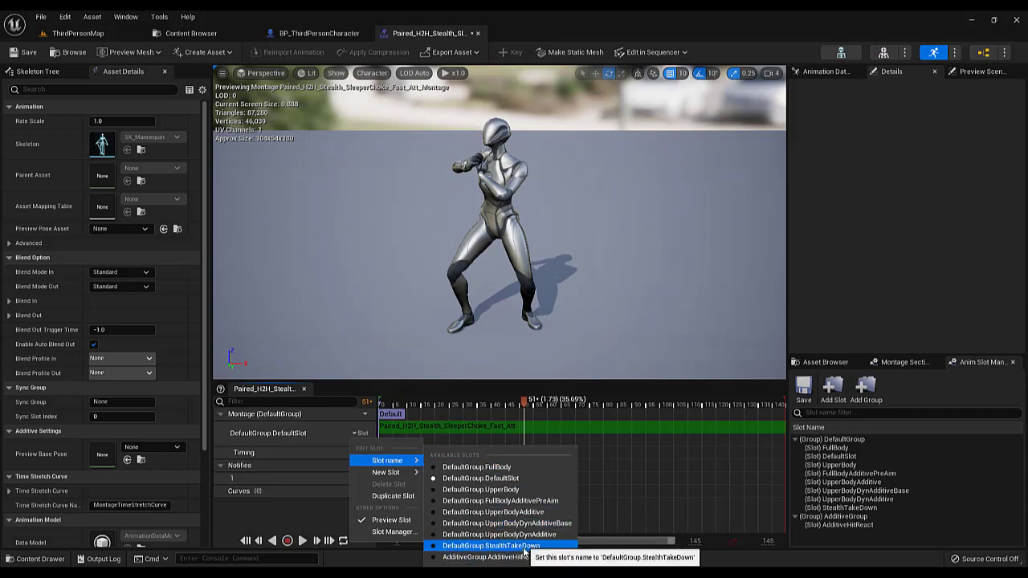
left_click(478, 545)
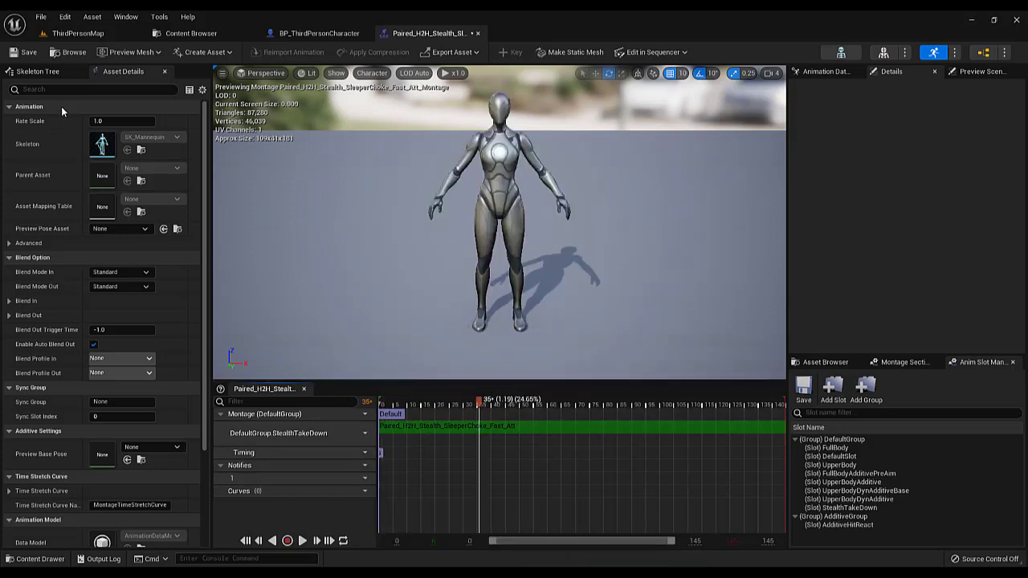
left_click(71, 52)
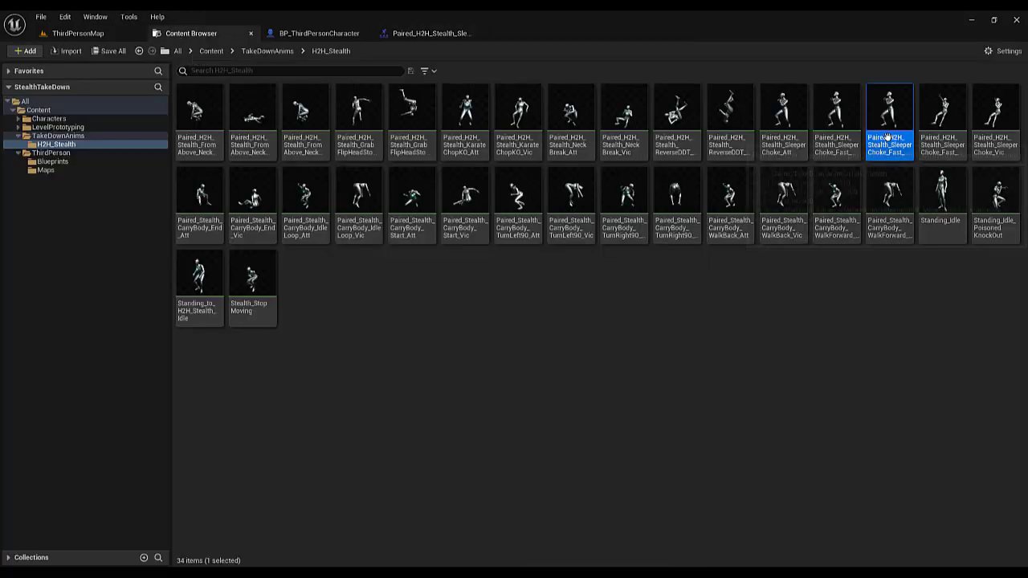
left_click(429, 33)
left_click(476, 32)
left_click(197, 33)
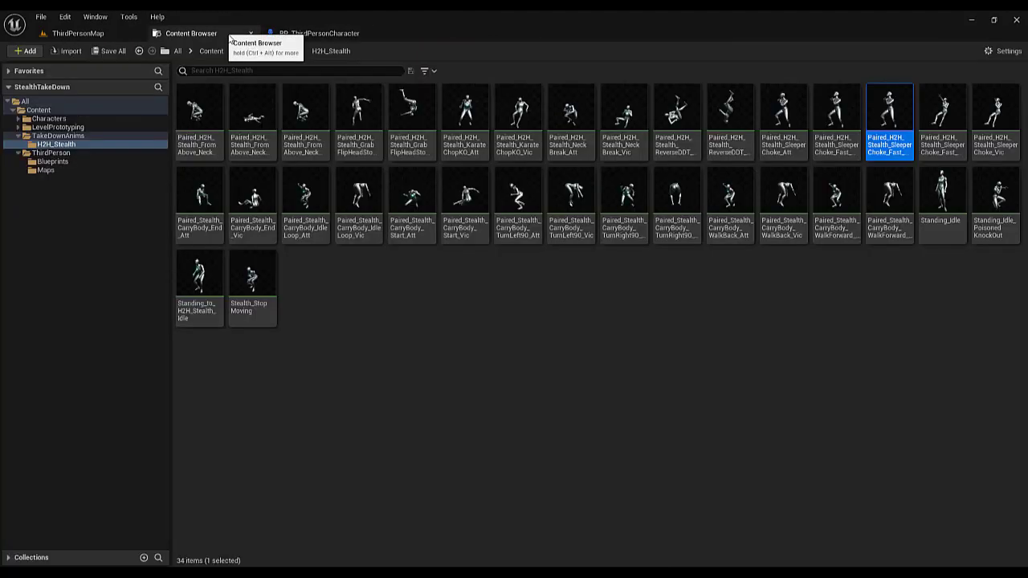
Reopen the SleeperChoke_Fast_Att montage to check its slot and go back to the Content Browser
double_click(891, 105)
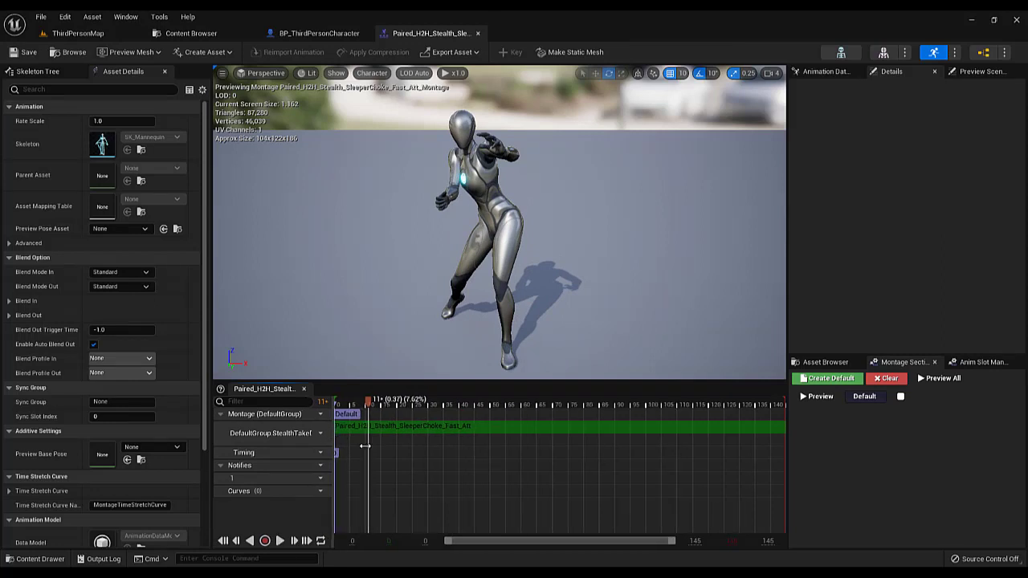
left_click_drag(329, 441, 364, 441)
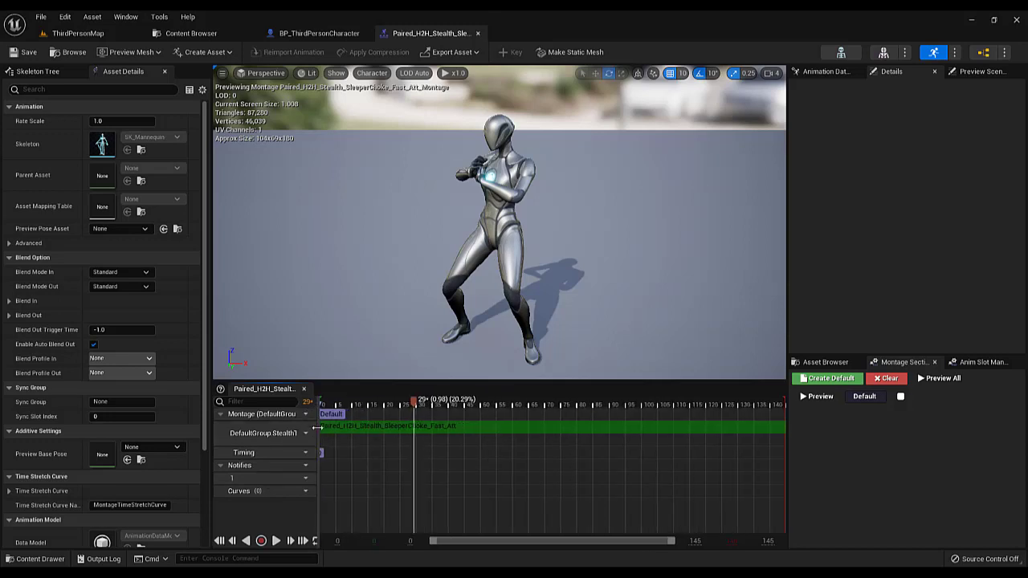
left_click(186, 33)
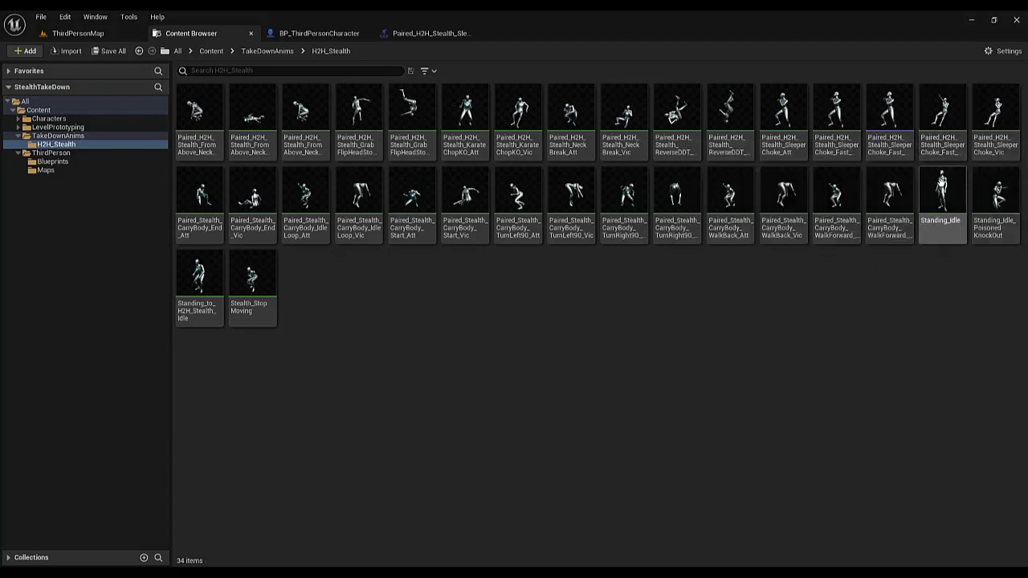
Inspect the Root Motion settings of the Paired_H2H_Stealth_SleeperChoke_Fast_Att sequence and scrub through its animation from a side view
mouse_move(936, 150)
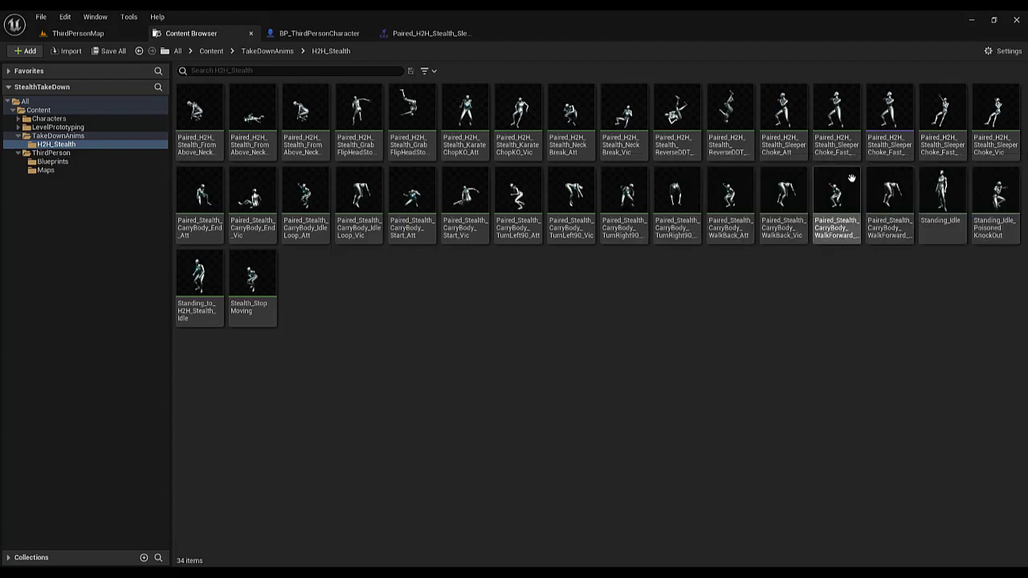
double_click(847, 146)
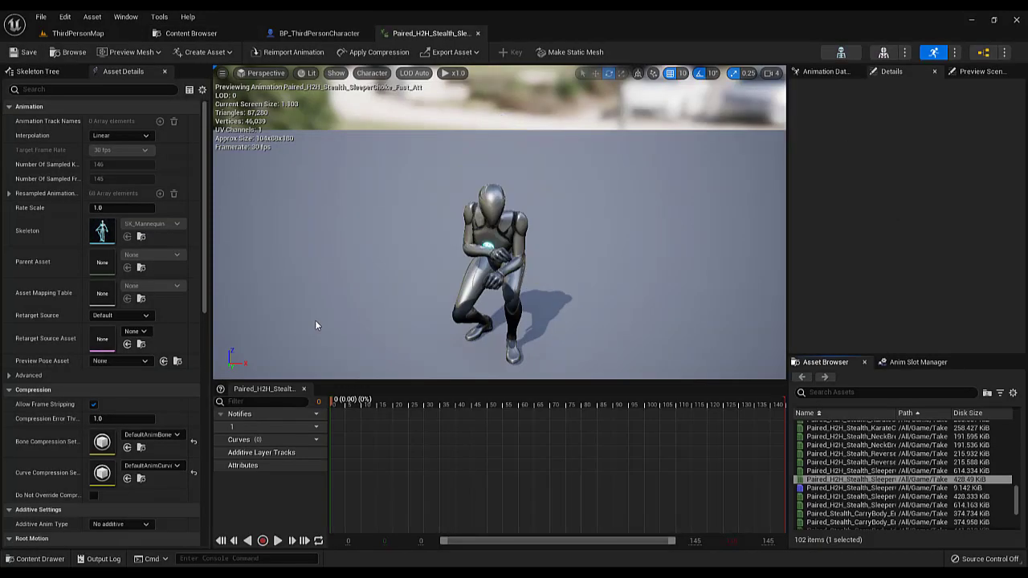
scroll(108, 417, "down", 5)
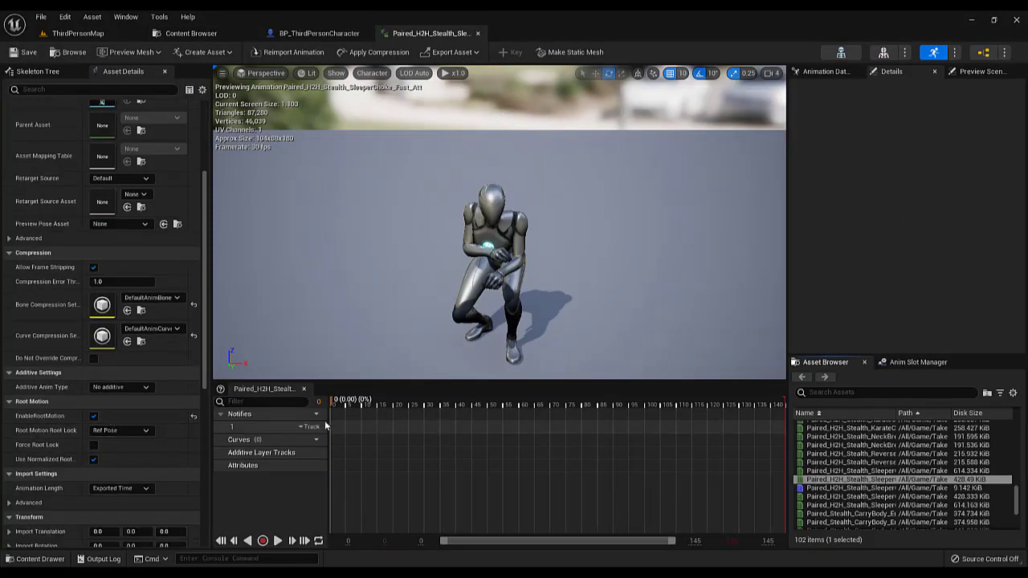
key("s")
right_click_drag(361, 333, 417, 357)
key("w")
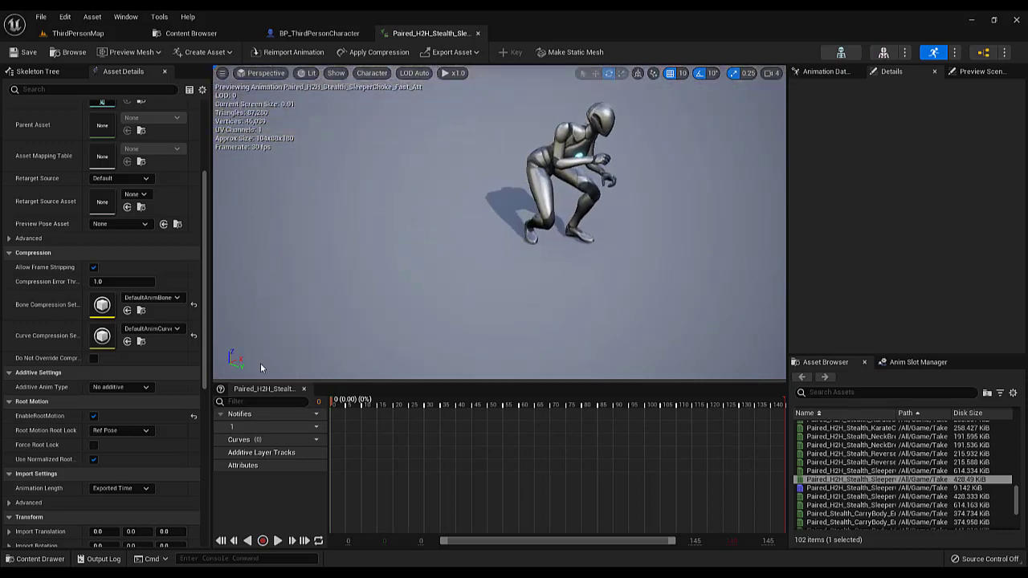
left_click_drag(350, 406, 428, 404)
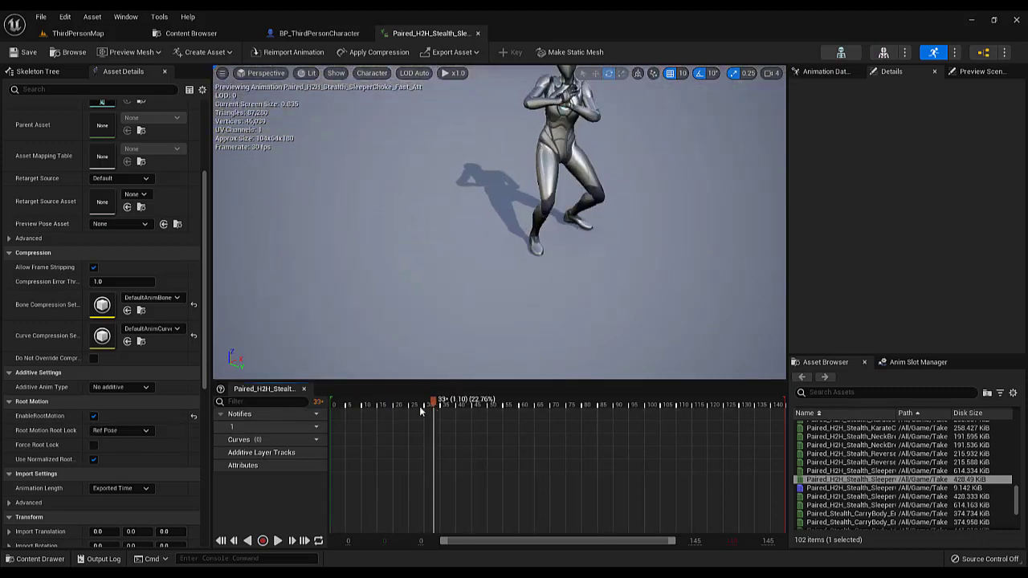
Preview the attacker sequence with EnableRootMotion off, re-enable the option, then save and close the sequence
left_click(93, 416)
left_click_drag(497, 401, 136, 436)
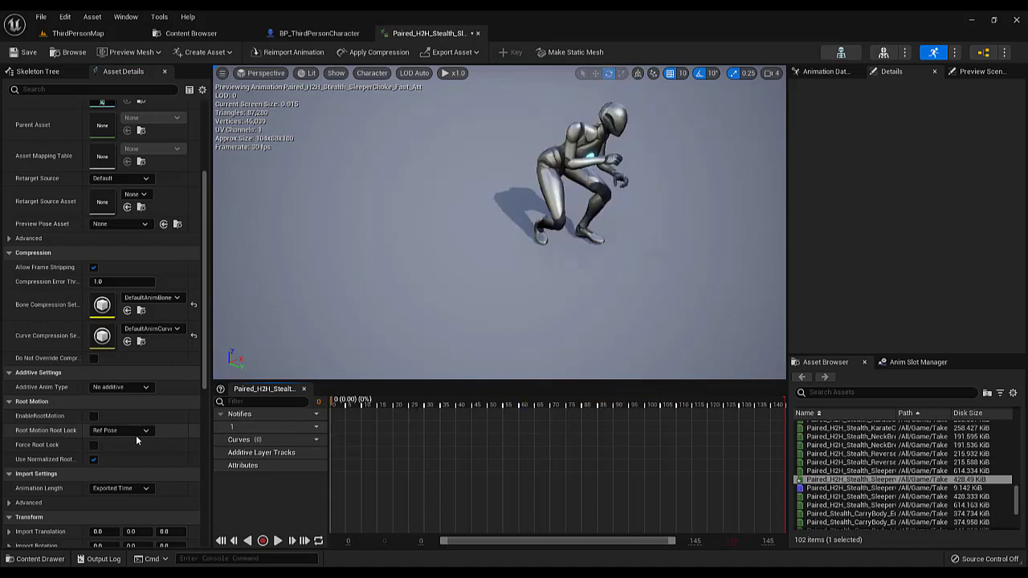
left_click(92, 416)
left_click(24, 52)
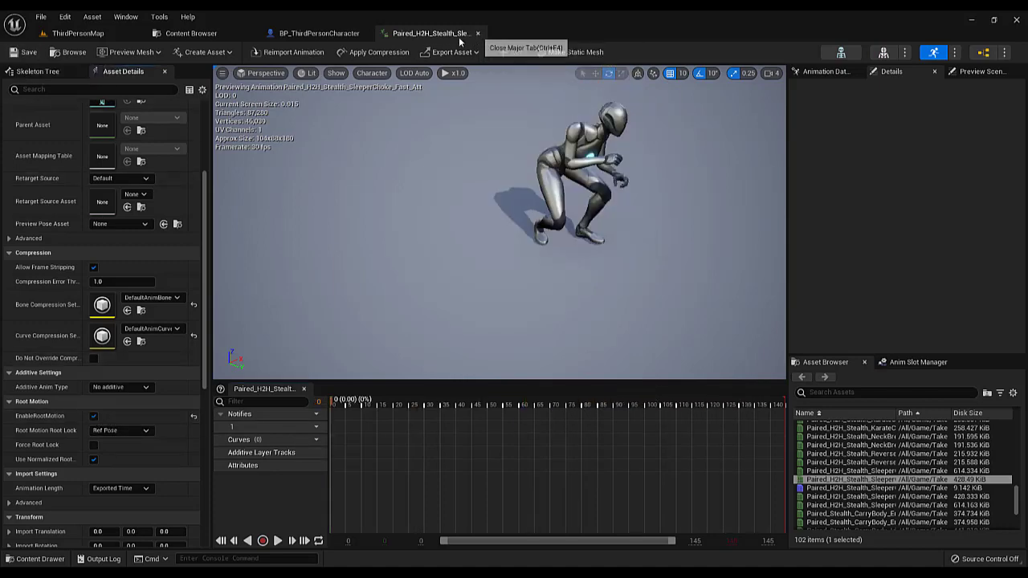
left_click(477, 33)
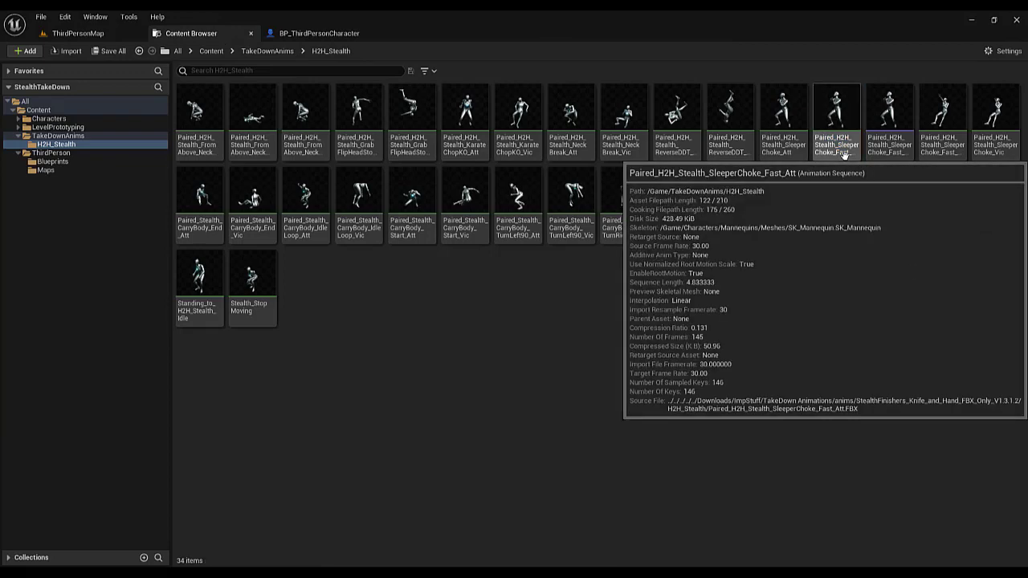
Preview the Paired_H2H_Stealth_SleeperChoke_Fast_Vic sequence and create an AnimMontage from it with the suggested name
double_click(937, 146)
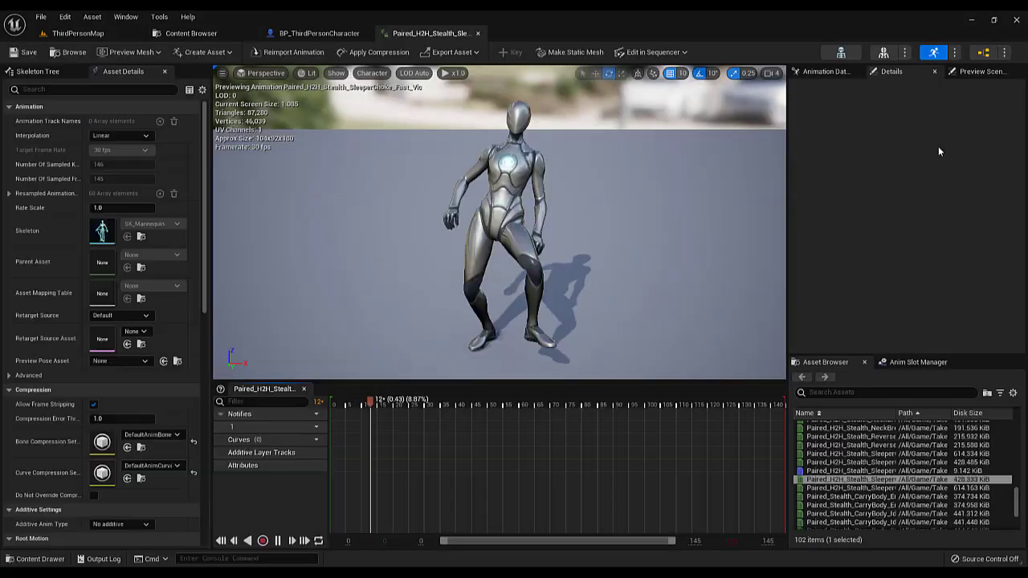
left_click(477, 33)
left_click(233, 34)
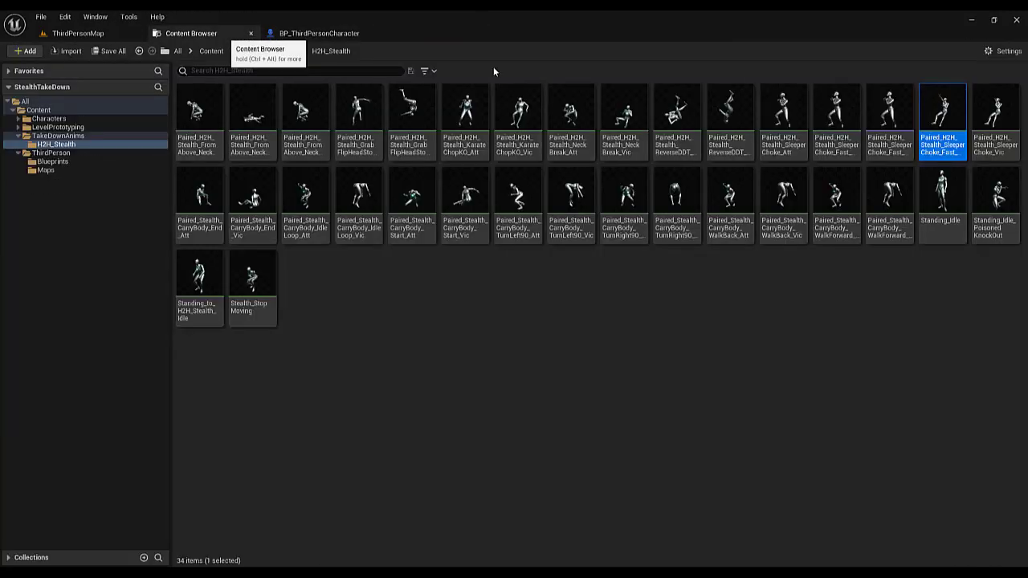
right_click(939, 133)
mouse_move(897, 153)
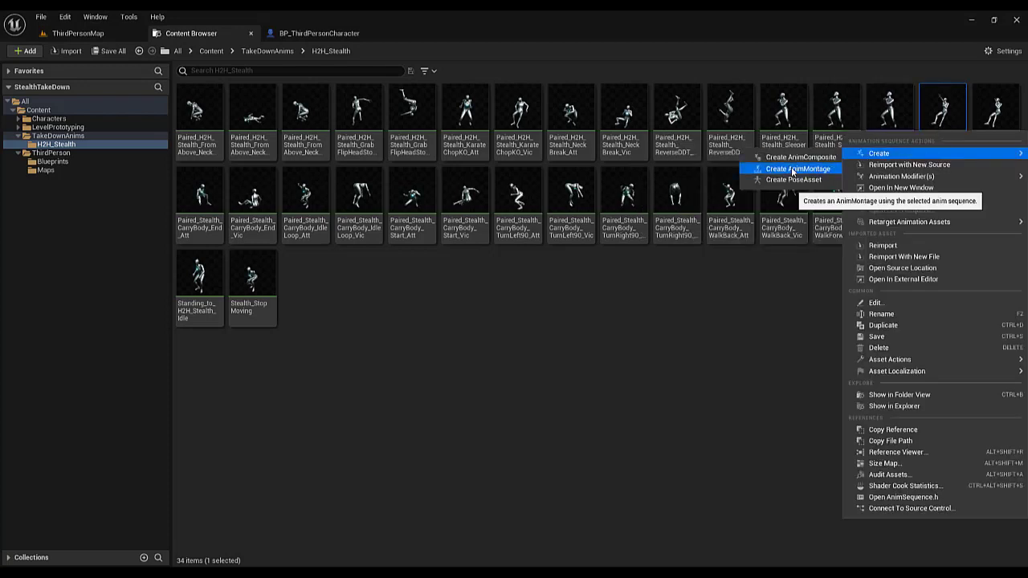
left_click(789, 168)
key("Return")
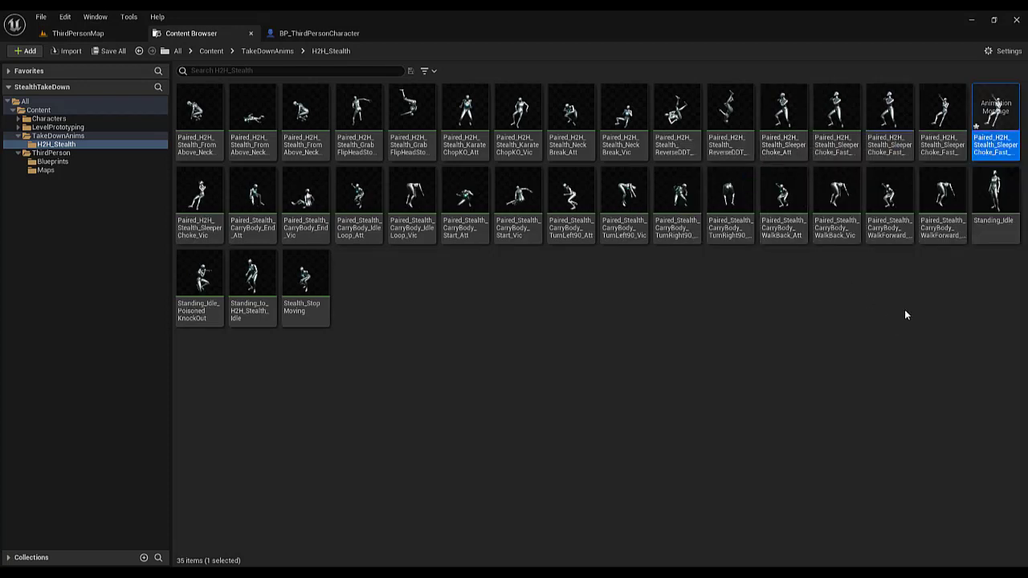
Rename the attacker montage to Attack1 and the victim montage to Victime1
key("F2")
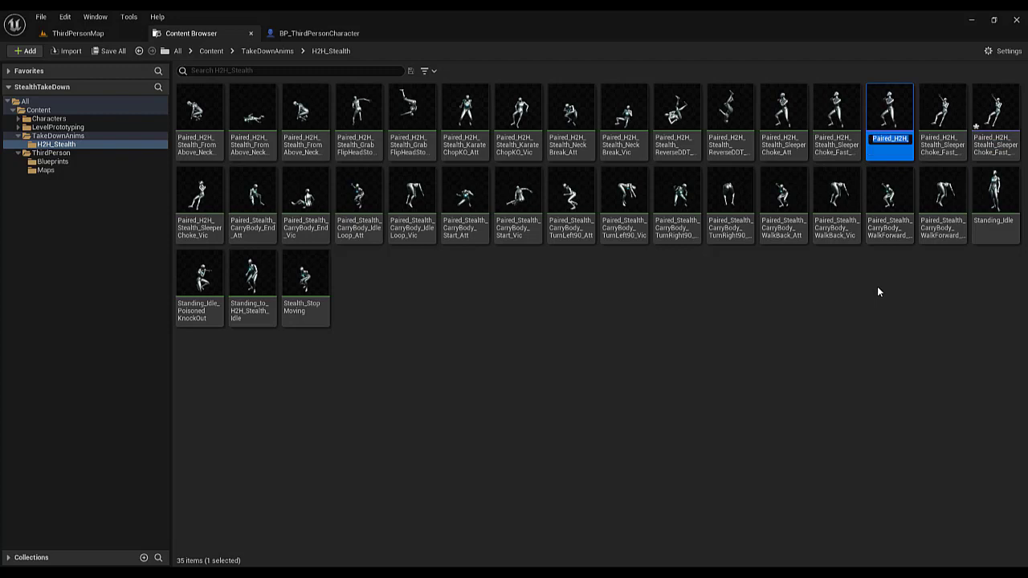
type("Attack1")
key("Return")
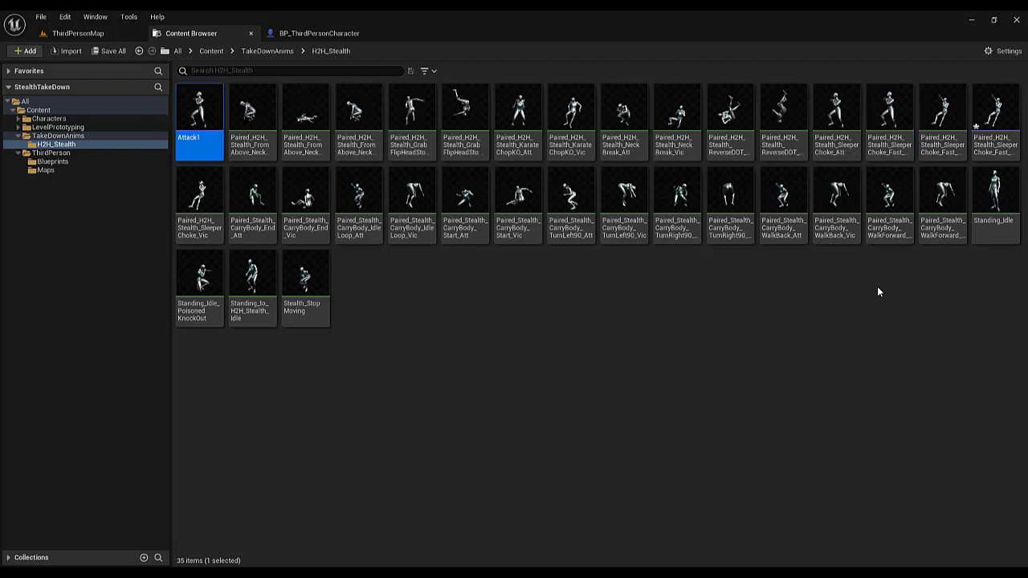
key("F2")
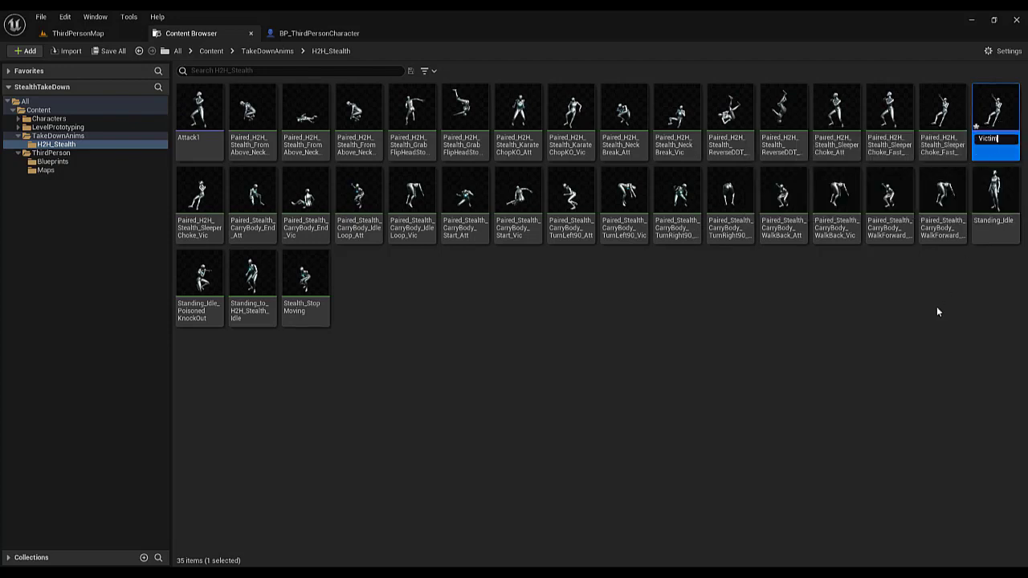
key("Return")
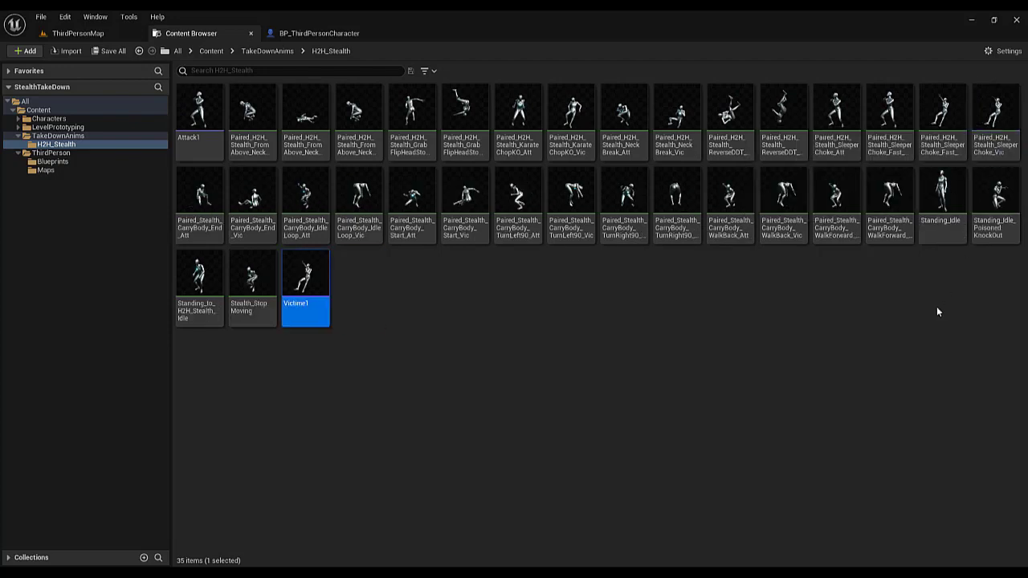
Save all modified content, including the BP_AI actor, and open the Victime1 montage
left_click(97, 50)
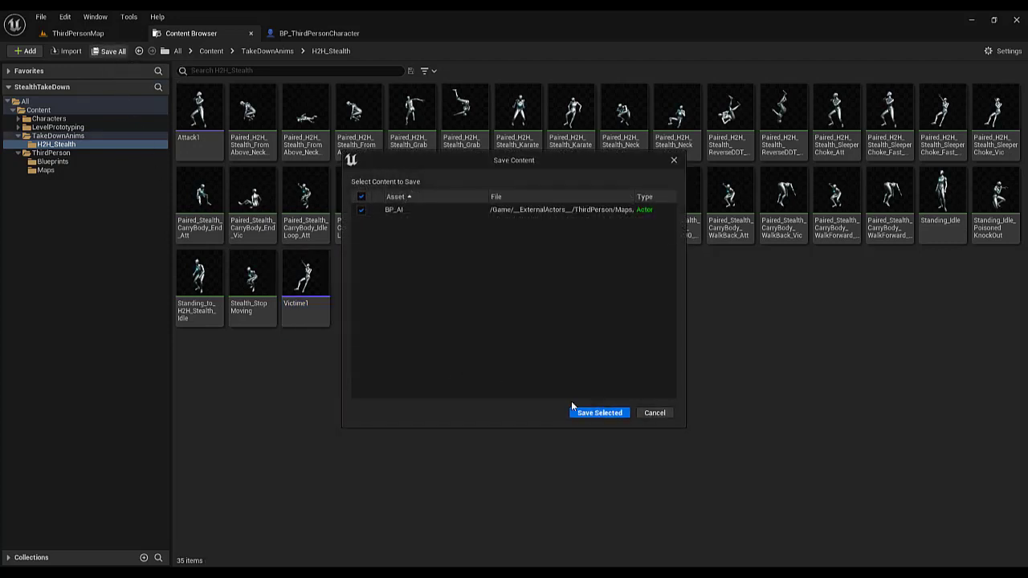
left_click(587, 412)
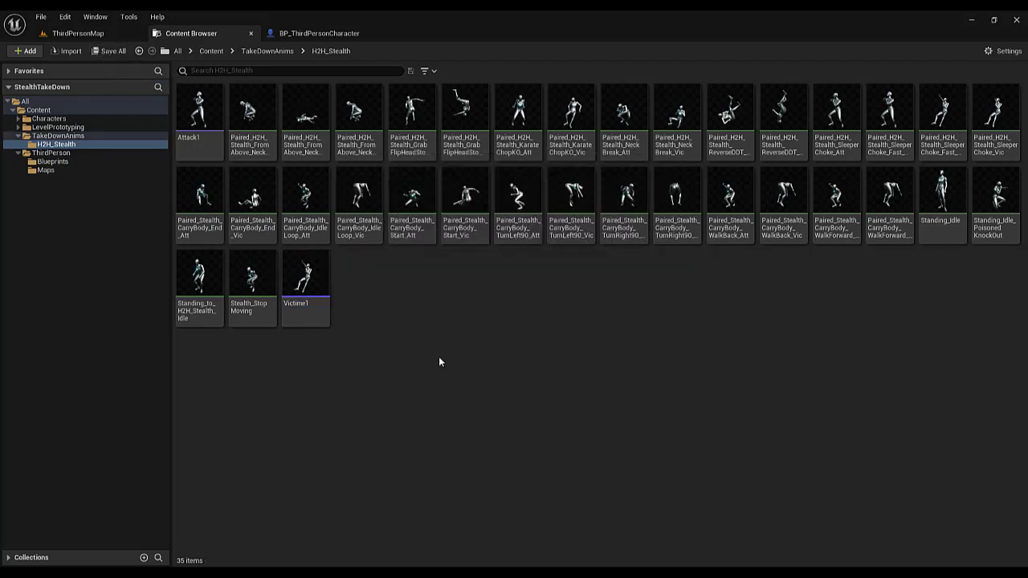
double_click(317, 292)
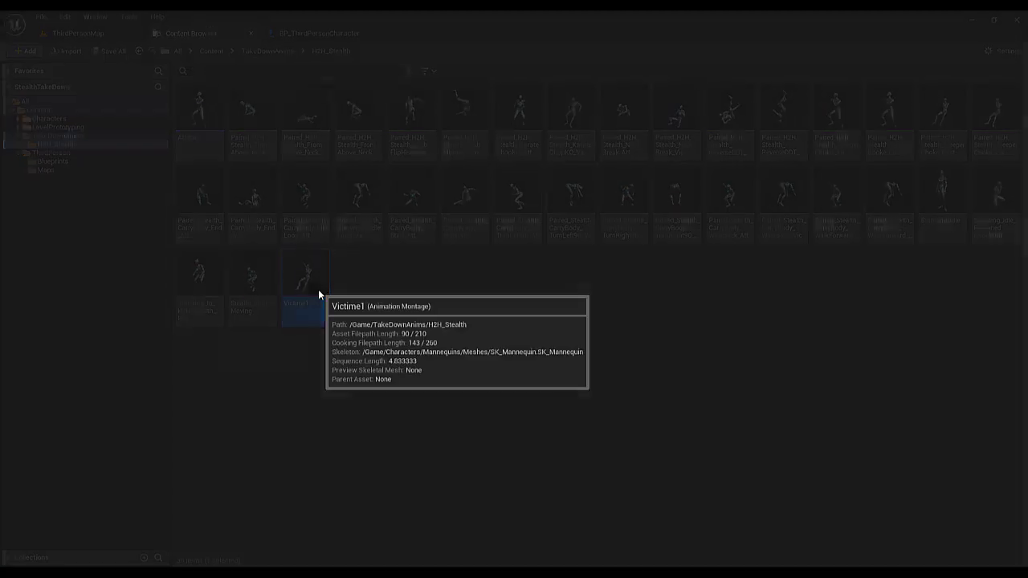
Assign the Victime1 montage to the DefaultGroup.StealthTakeDown slot and close the montage
left_click_drag(382, 403, 413, 404)
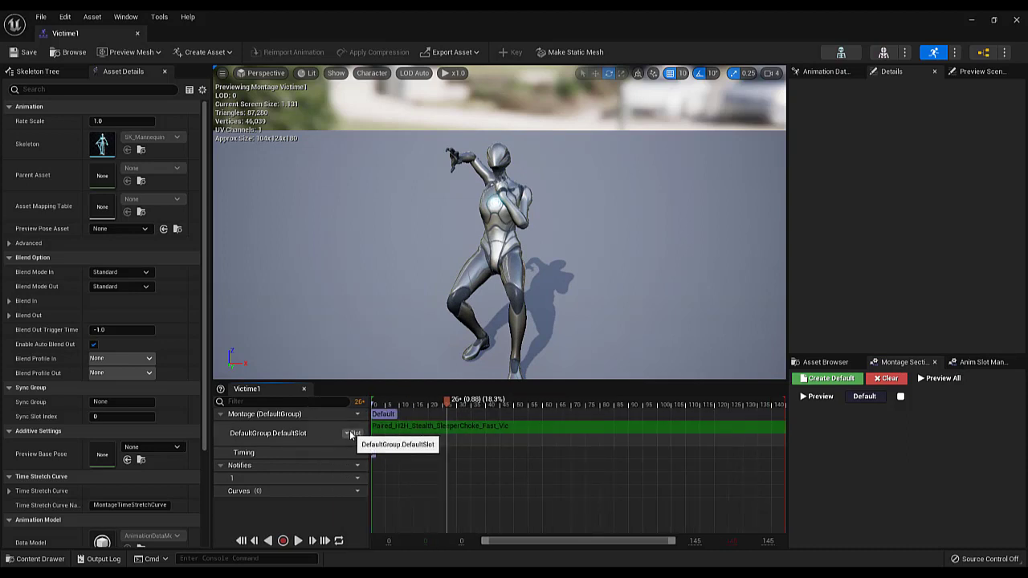
left_click(351, 435)
mouse_move(379, 460)
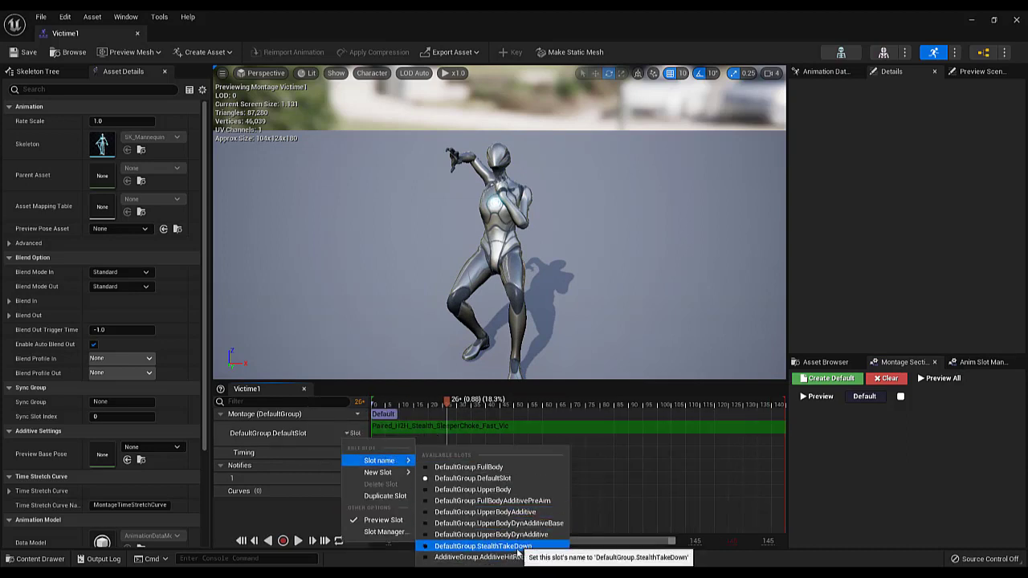
left_click(482, 546)
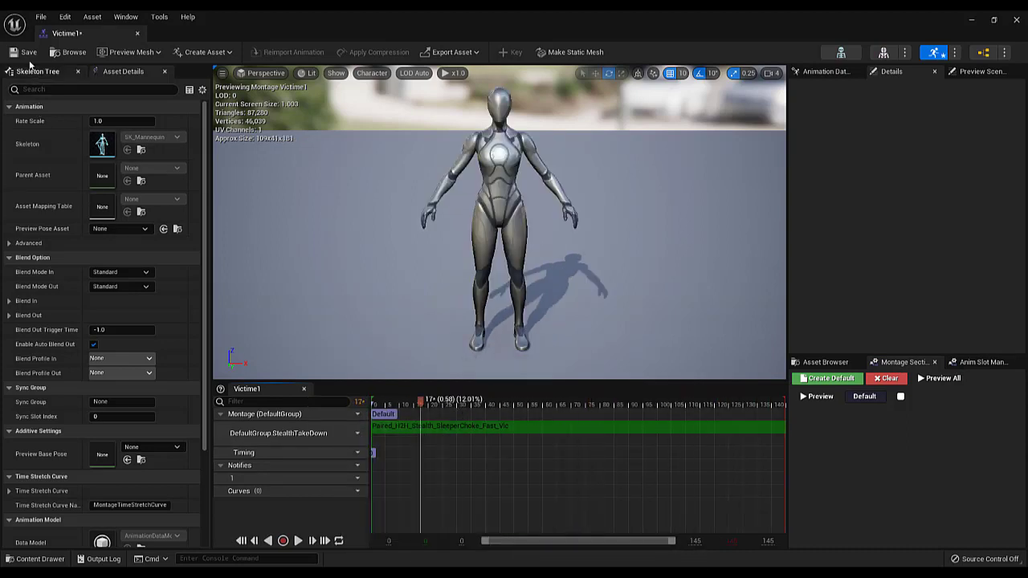
left_click(136, 34)
Reopen the Victime1 montage, scrub its timeline to review the victim animation from start to end, and close it
double_click(321, 294)
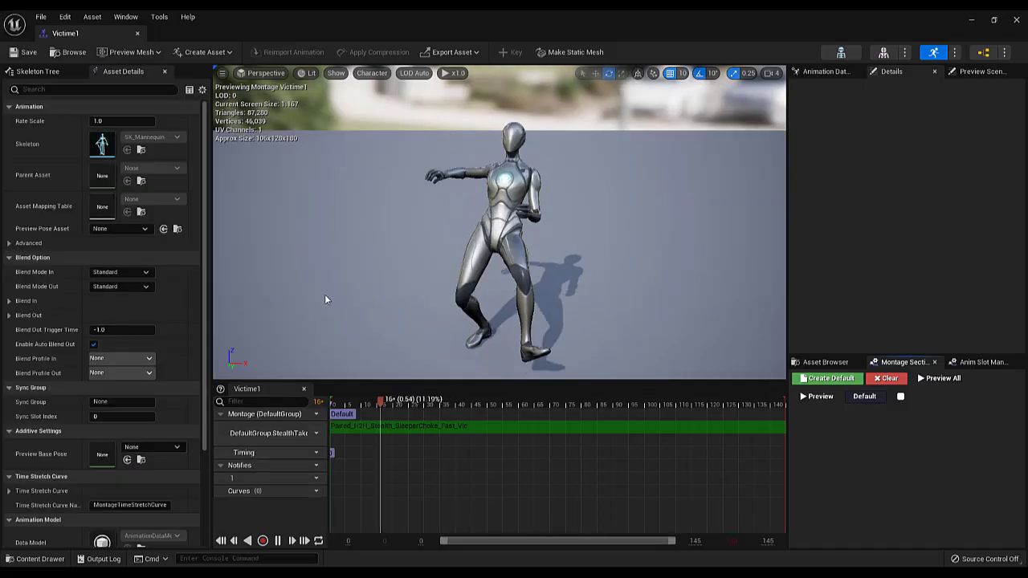
left_click_drag(387, 402, 780, 436)
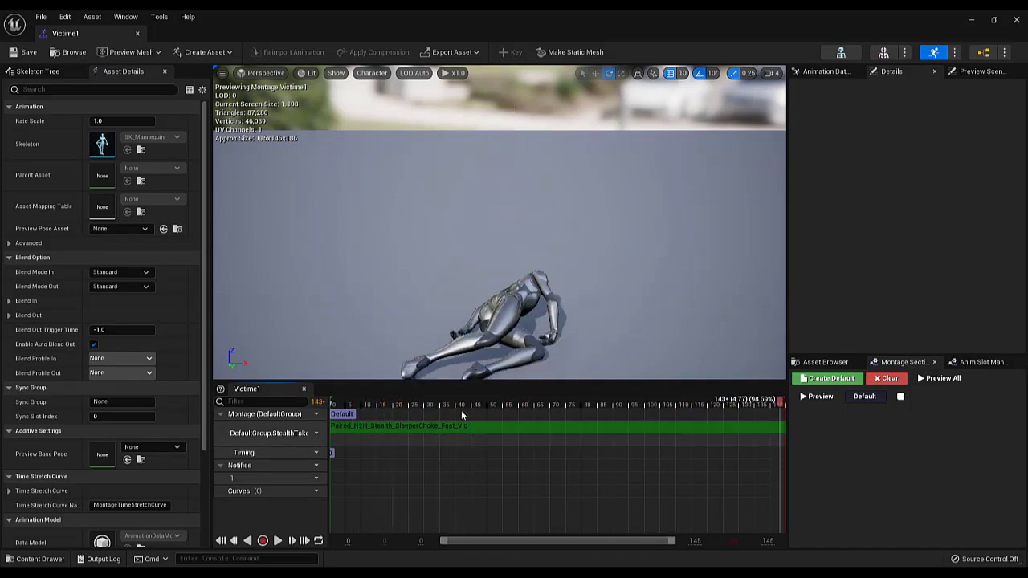
left_click(332, 421)
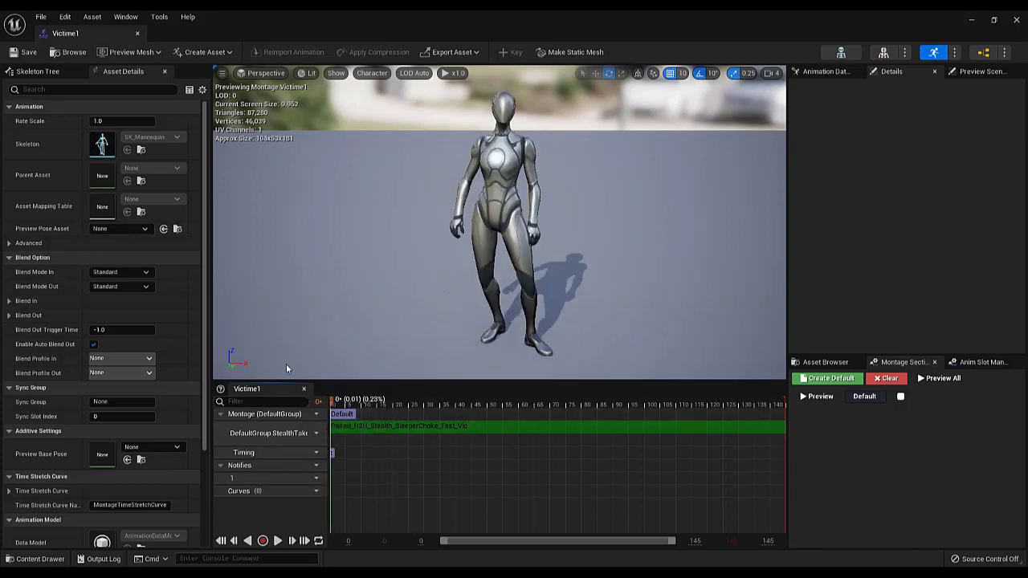
left_click(137, 33)
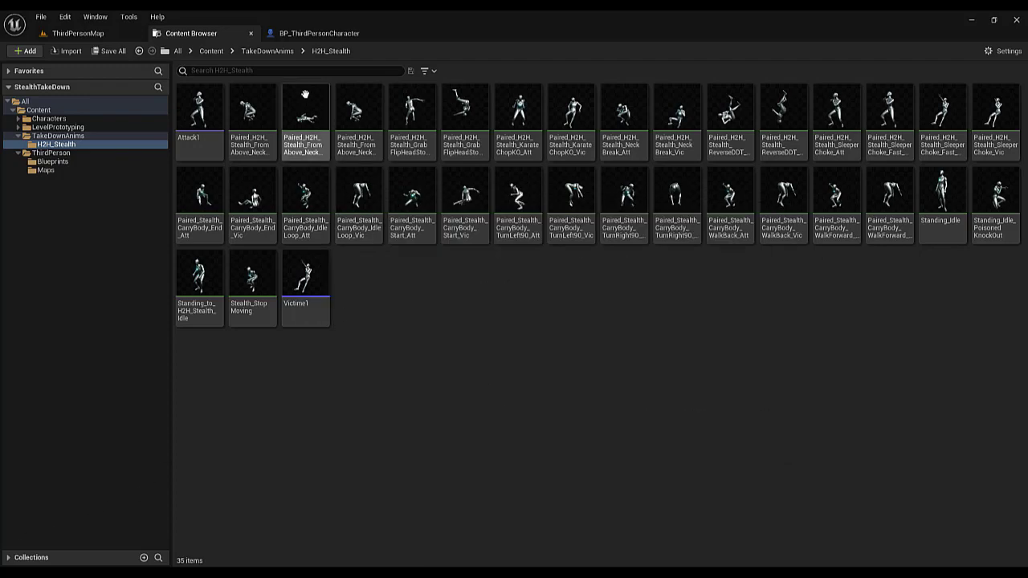
Locate the Anim Class used by the Mesh component of BP_ThirdPersonCharacter and open the ABP_Manny animation blueprint
left_click(305, 35)
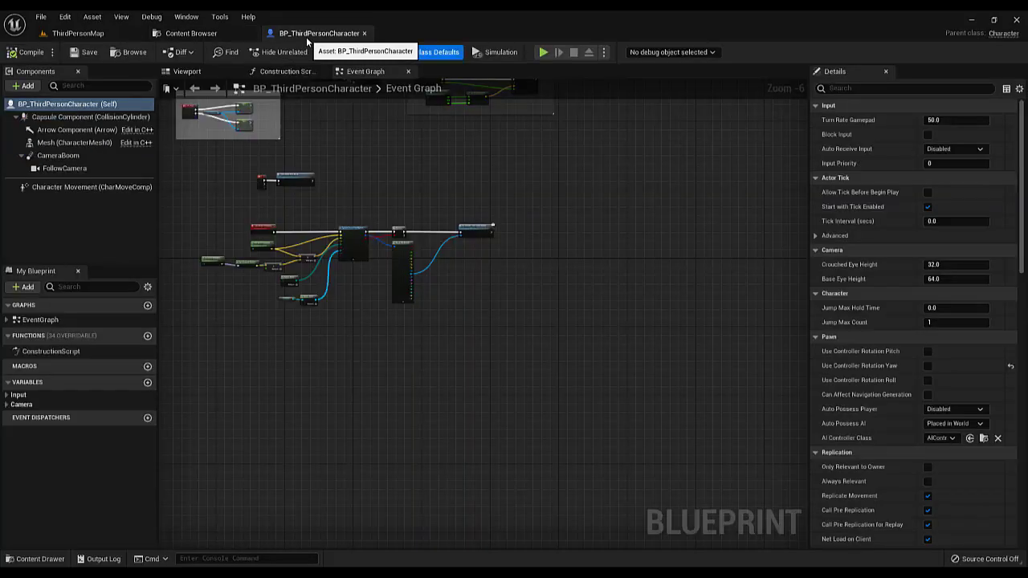
left_click(112, 143)
left_click(178, 76)
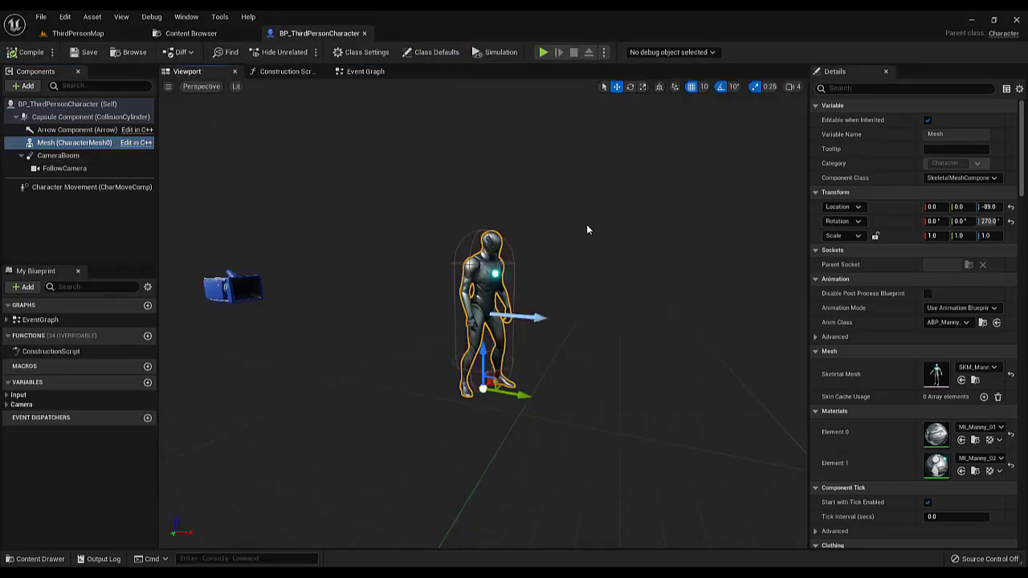
left_click(983, 323)
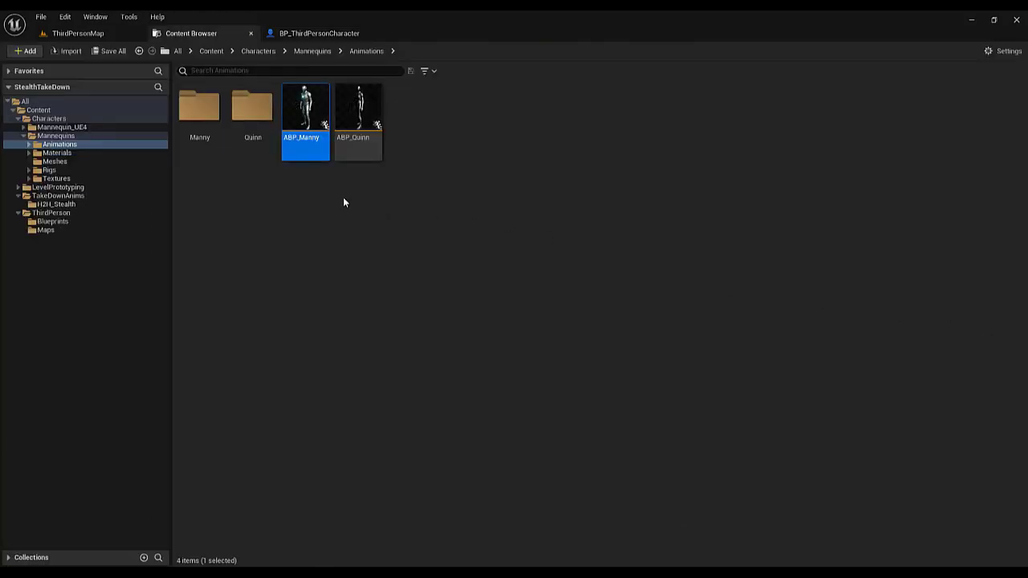
double_click(309, 137)
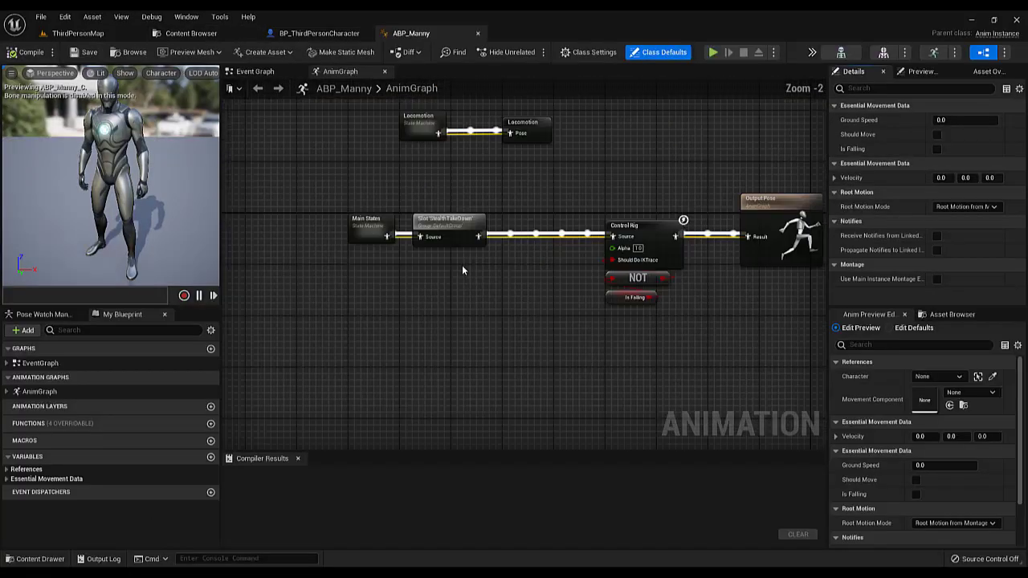
Delete the StealthTakeDown slot node in the AnimGraph, connect Main States directly to the Control Rig Source, and compile
left_click_drag(576, 222, 575, 224)
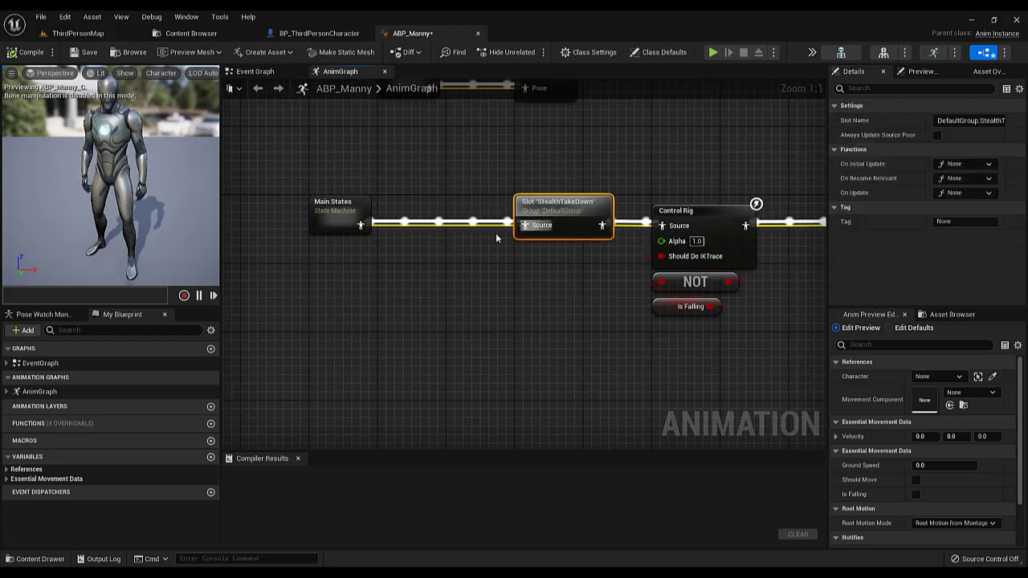
key("Delete")
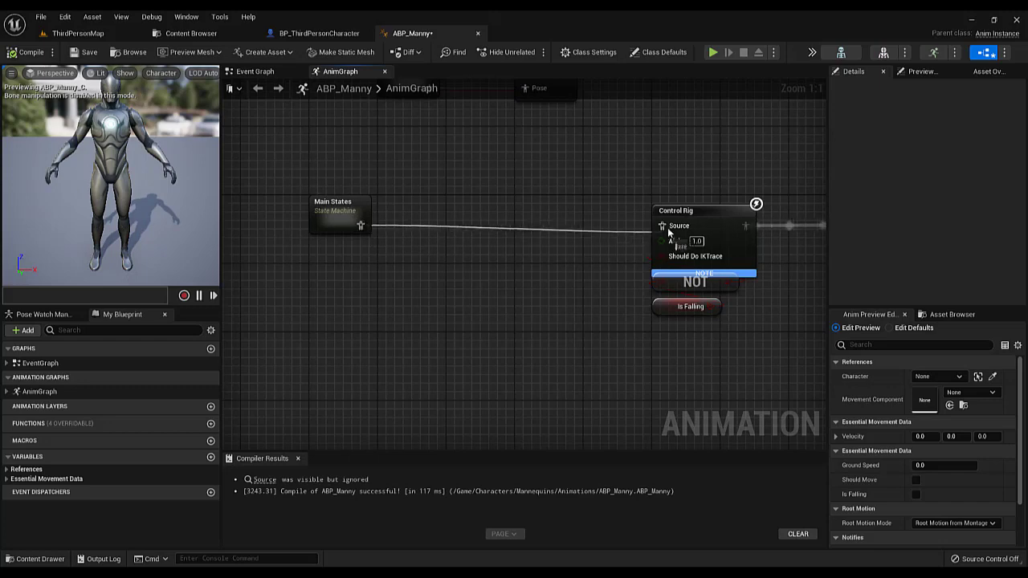
left_click_drag(668, 229, 670, 227)
left_click(52, 53)
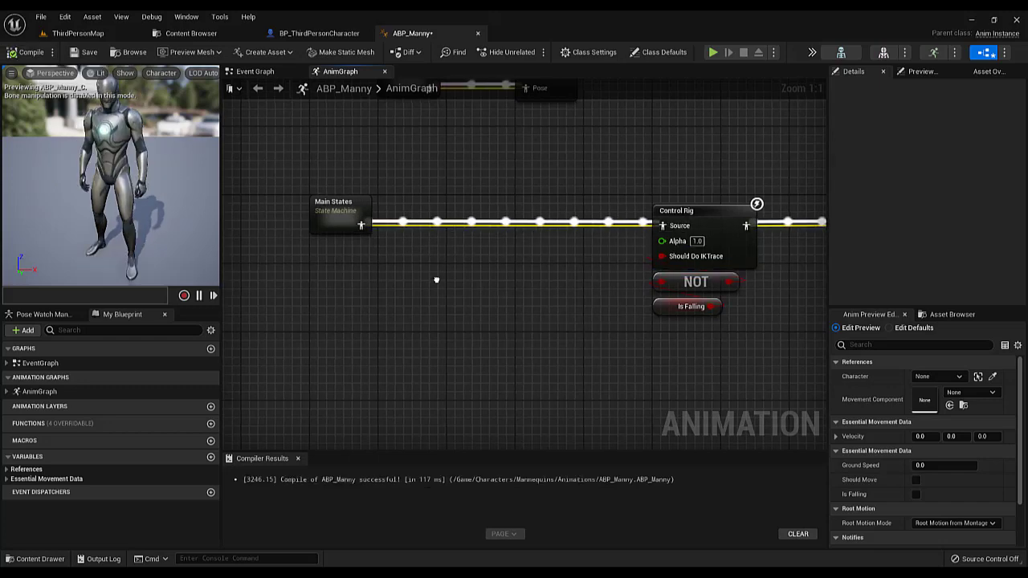
Add a Slot 'DefaultSlot' node to the AnimGraph and wire it between Main States and the Control Rig Source
right_click(436, 283)
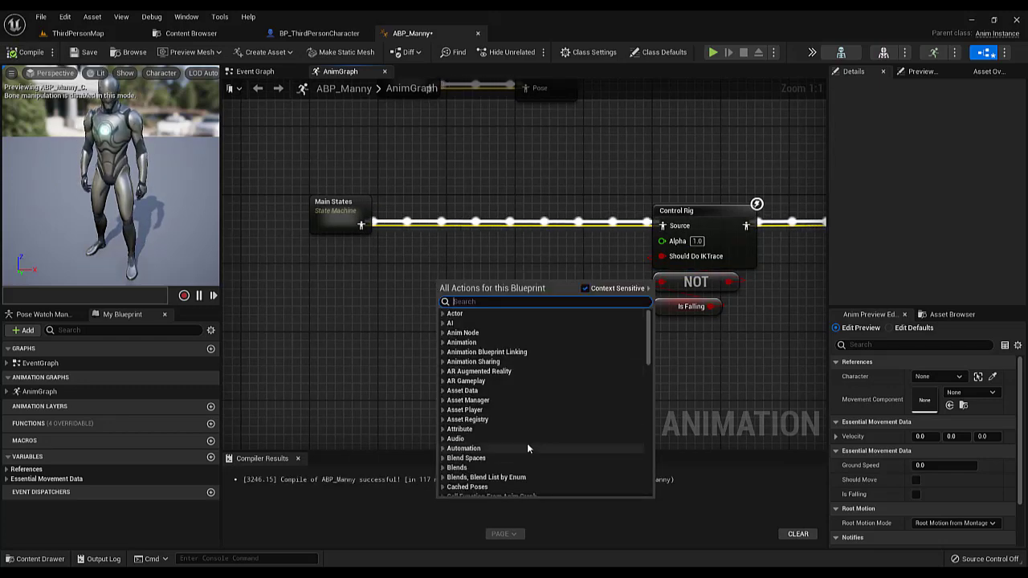
type("slot")
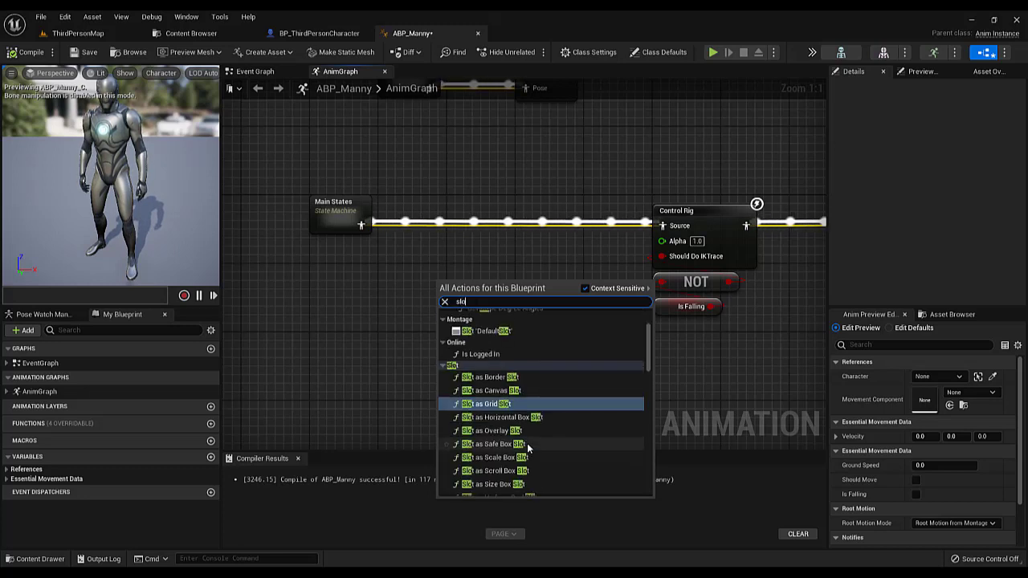
left_click(486, 348)
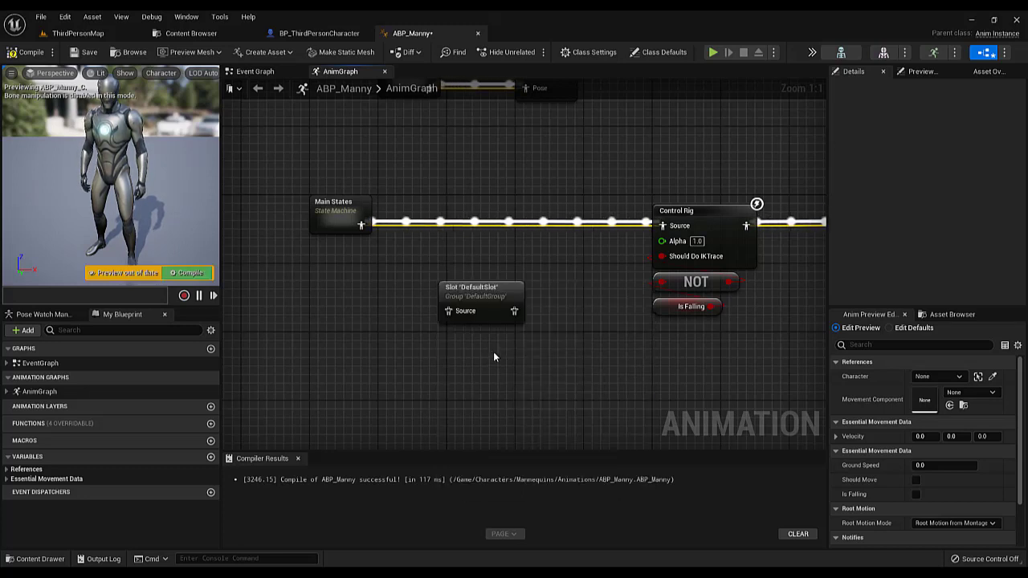
left_click_drag(482, 287, 486, 228)
left_click_drag(364, 226, 456, 251)
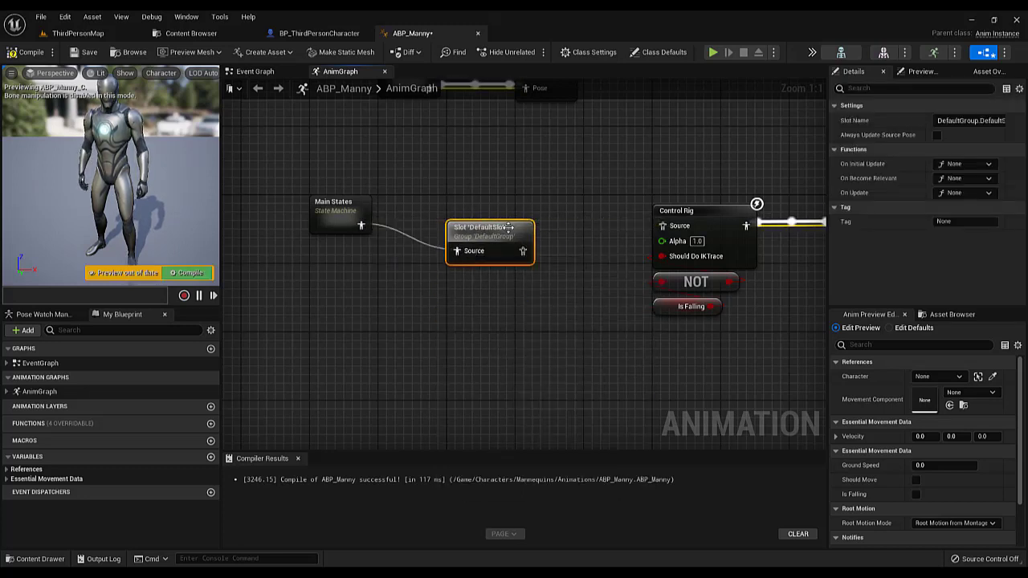
left_click_drag(507, 230, 660, 231)
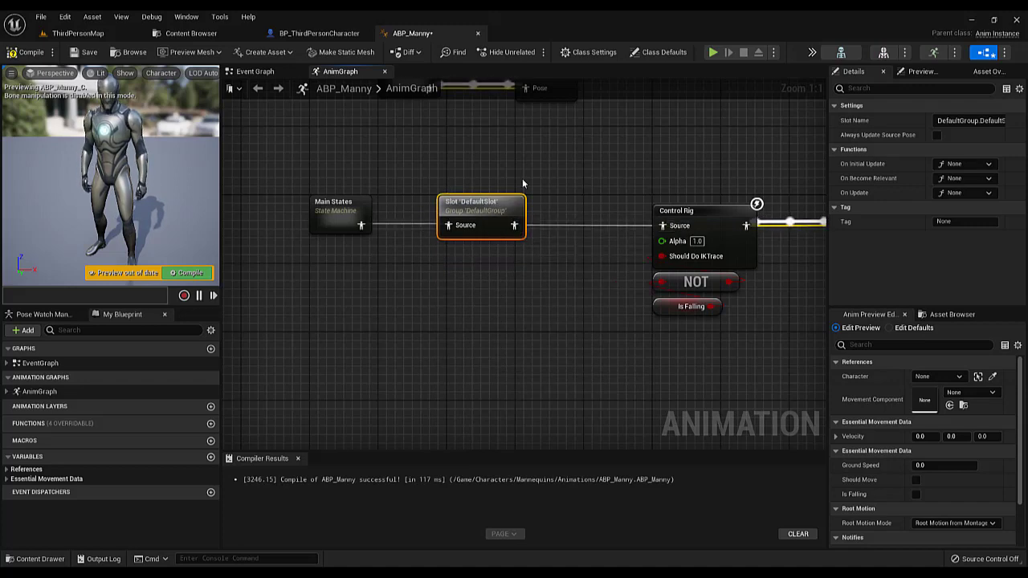
Set the new slot node's Slot Name to DefaultGroup.StealthTakeDown, then compile and save ABP_Manny
left_click(964, 120)
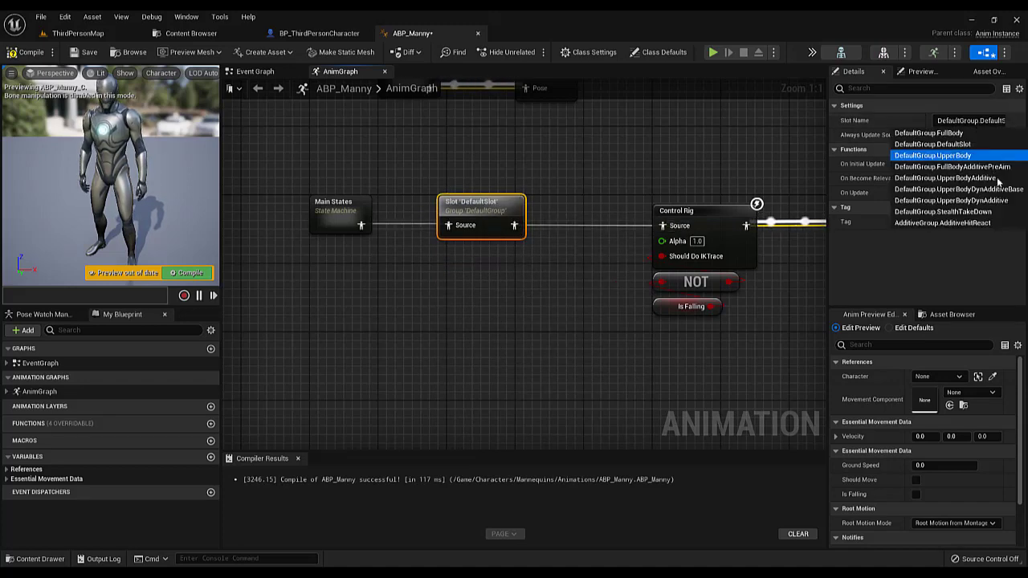
left_click(943, 211)
left_click(20, 55)
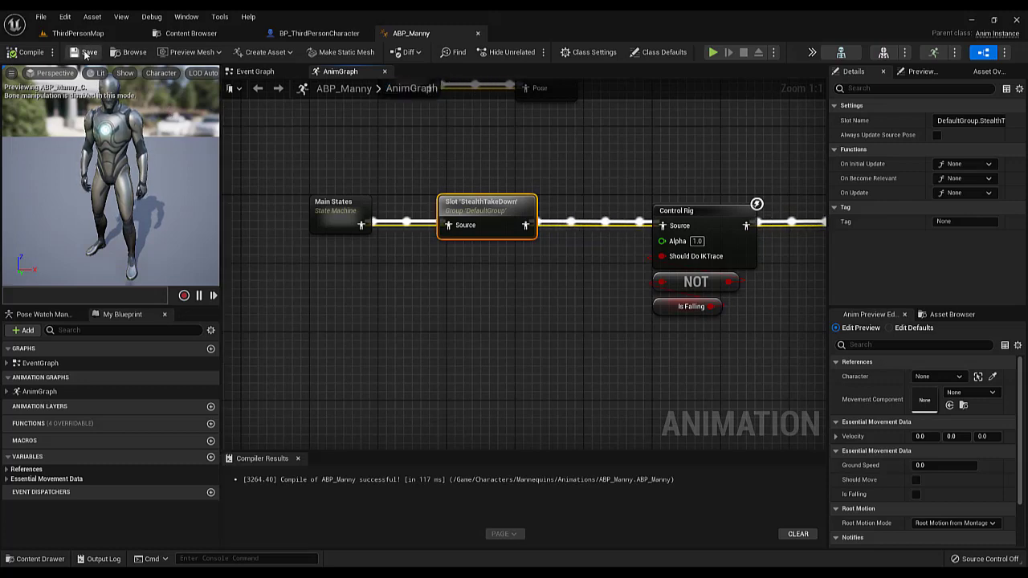
In the BP_ThirdPersonCharacter event graph, disconnect On Stealth Take Down Victim from the Branch's True output and move it farther from the trace nodes
left_click(308, 34)
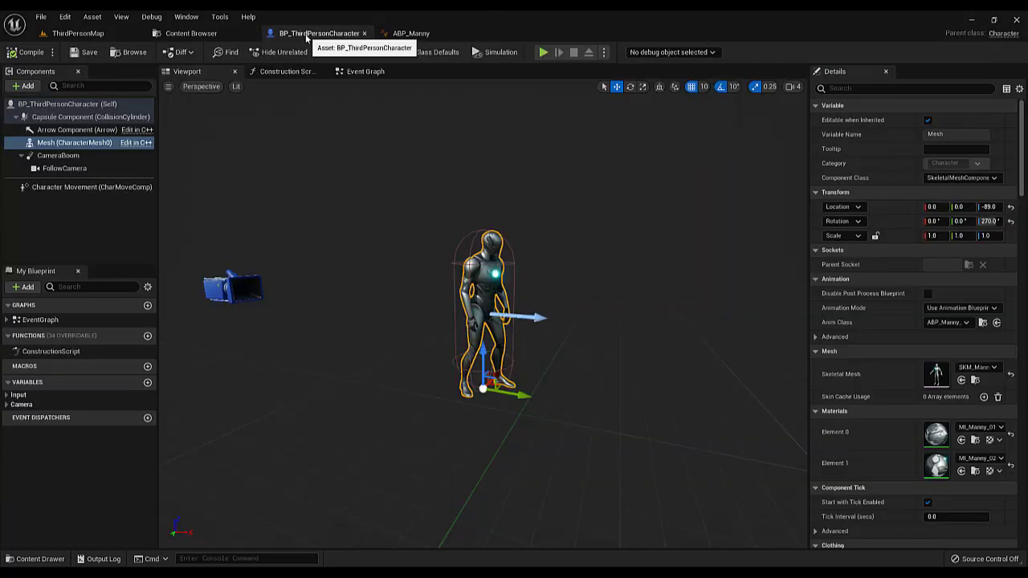
left_click(361, 74)
scroll(544, 260, "up", 5)
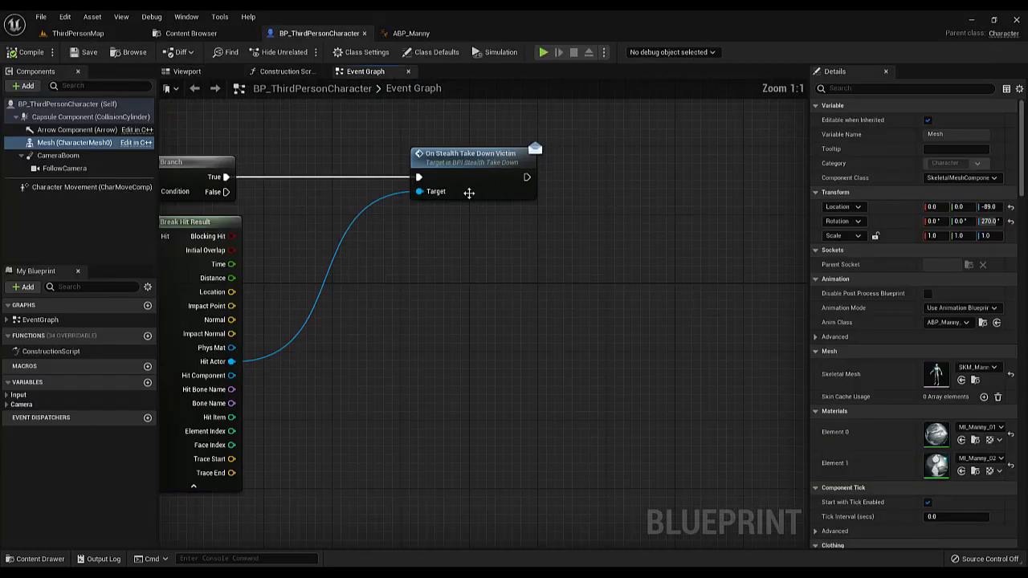
left_click_drag(416, 181, 622, 181)
left_click(623, 179, "alt")
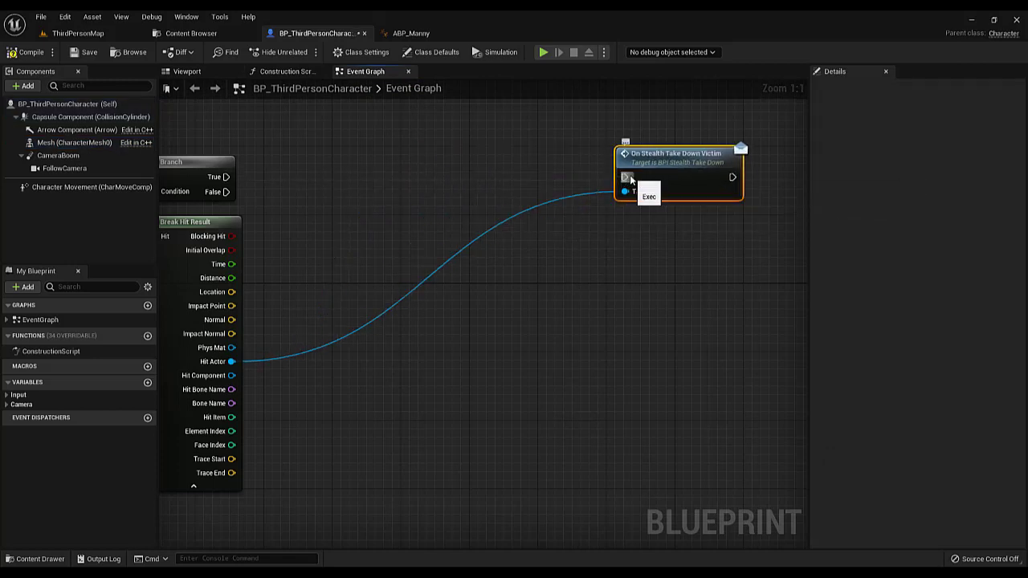
left_click_drag(673, 161, 756, 281)
scroll(755, 281, "down", 3)
right_click_drag(755, 281, 705, 277)
right_click_drag(431, 276, 473, 282)
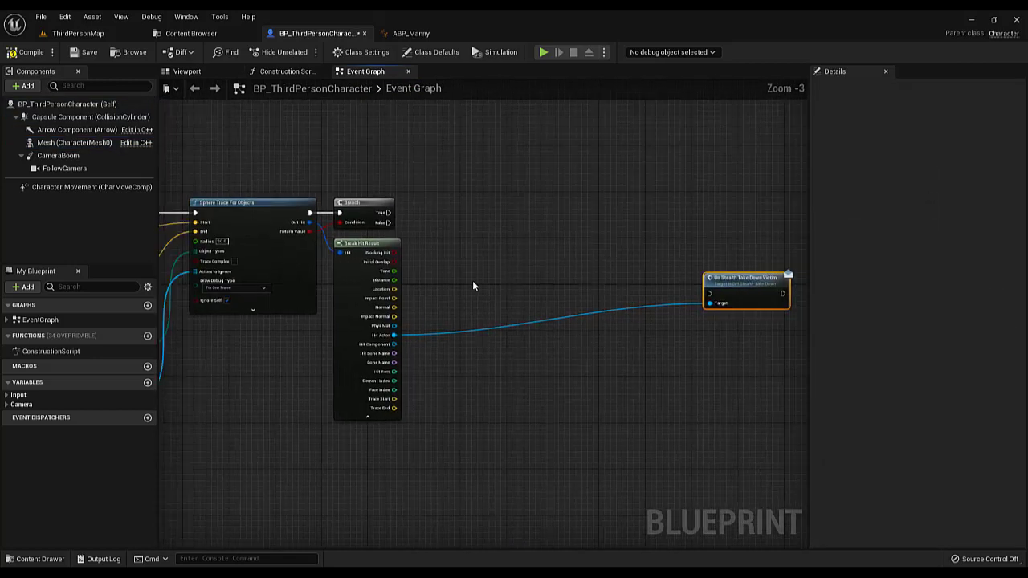
Add a custom event named ExecuteStealthTakeDown below the trace nodes, then compile and save the blueprint
right_click_drag(239, 431, 350, 301)
scroll(350, 302, "down", 3)
right_click_drag(283, 373, 412, 440)
scroll(407, 338, "up", 3)
right_click_drag(369, 406, 397, 441)
right_click(396, 440)
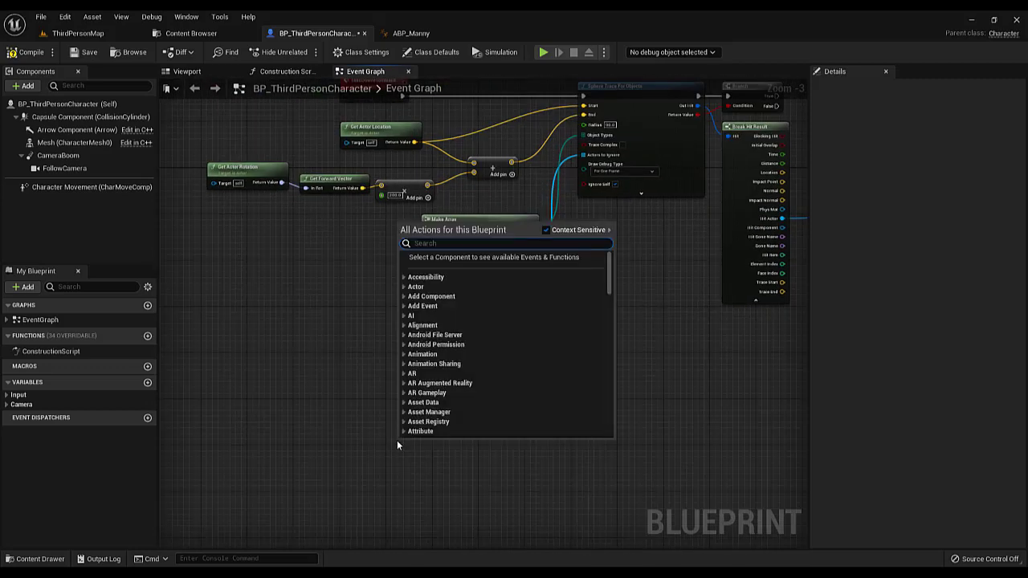
type("cus")
key("Return")
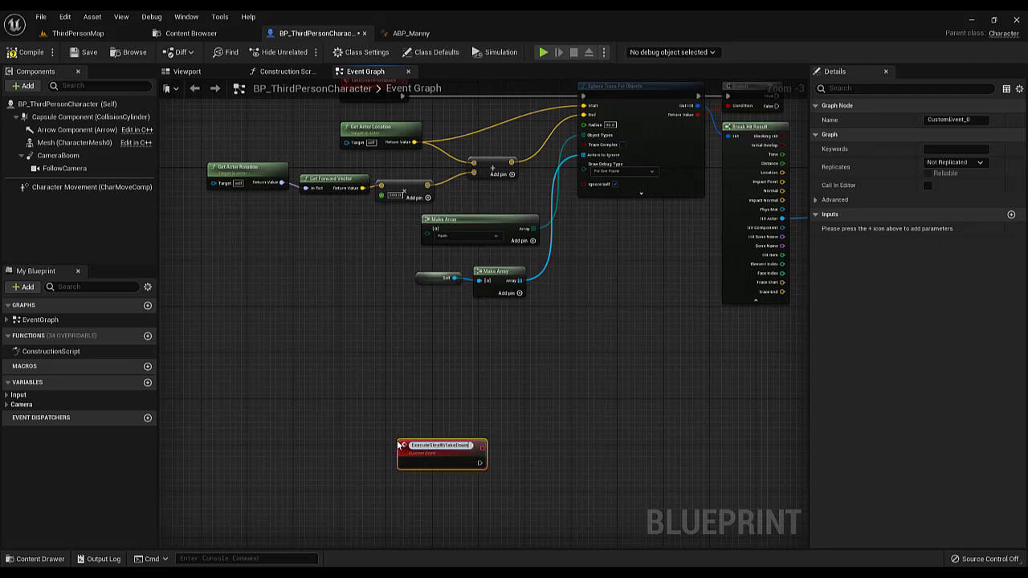
key("Return")
left_click_drag(400, 452, 388, 446)
left_click(30, 53)
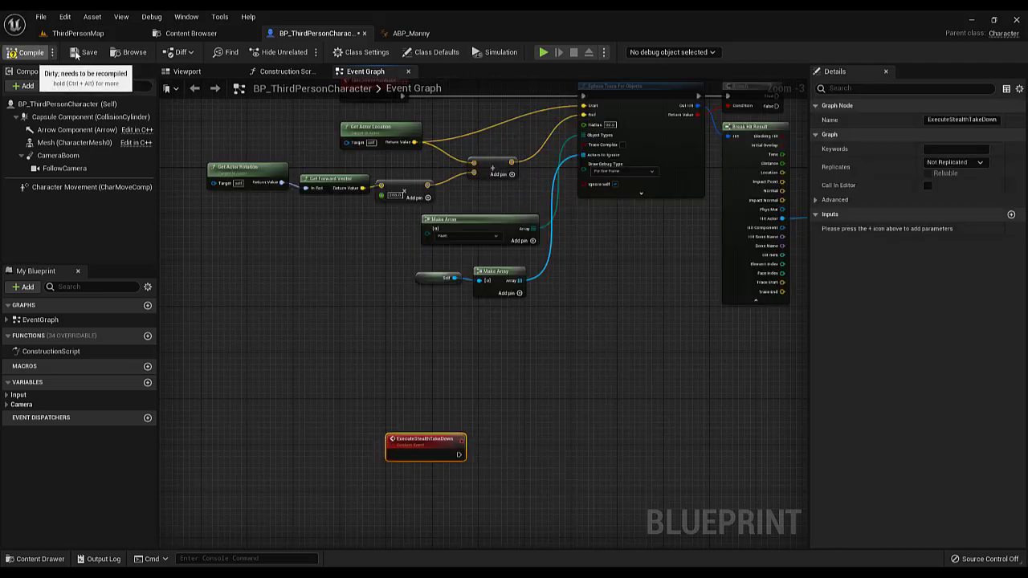
left_click(77, 55)
Add a Mesh reference below the ExecuteStealthTakeDown event and create a Play Montage node from it
scroll(417, 439, "up", 3)
right_click_drag(417, 439, 285, 227)
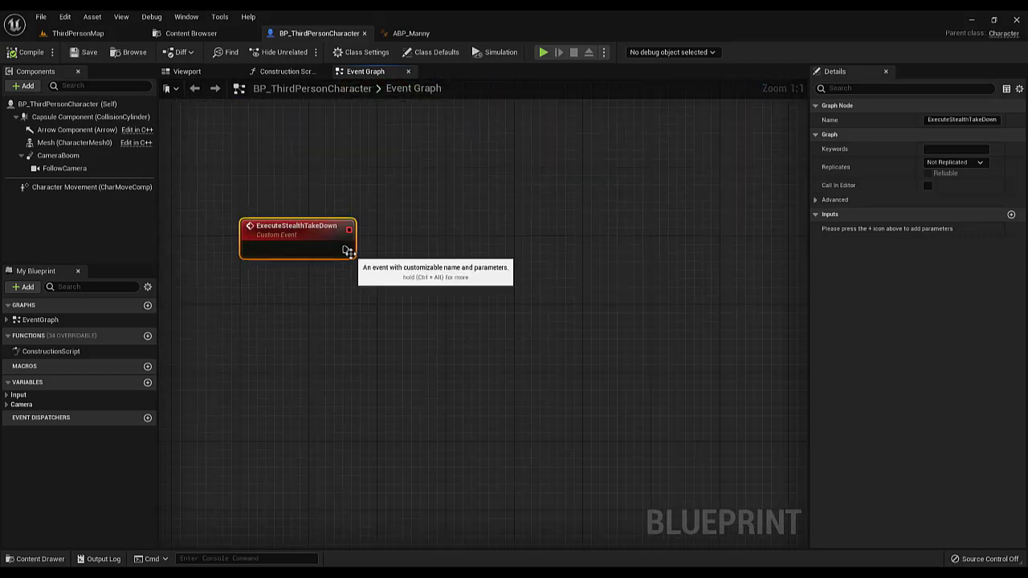
left_click_drag(76, 142, 389, 274)
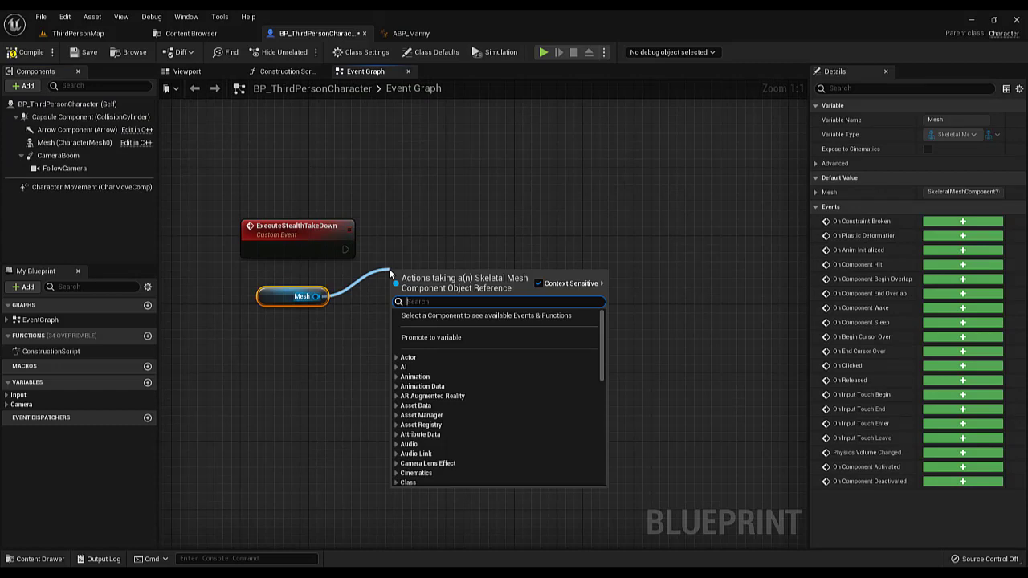
type("play")
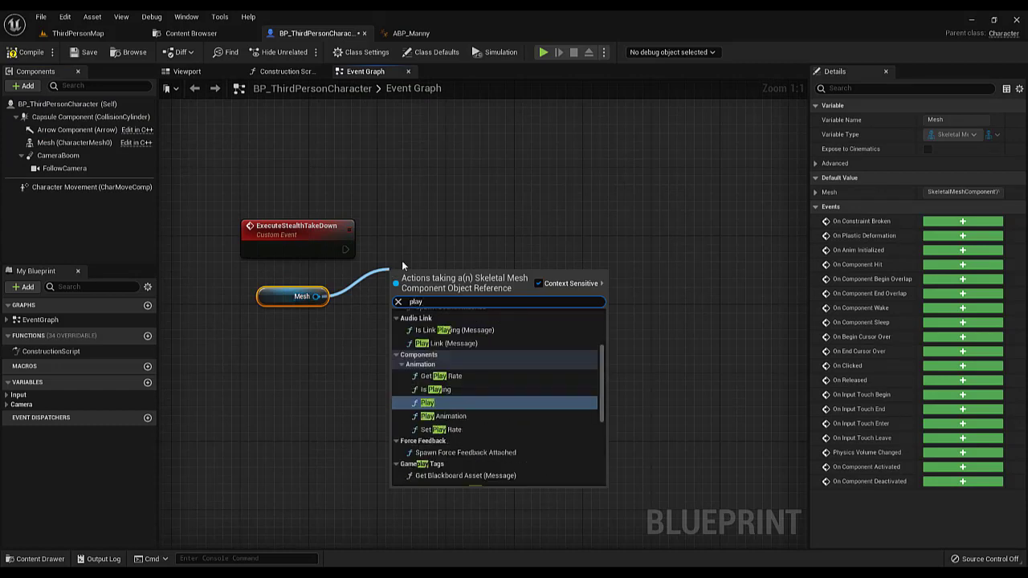
type("no")
key("BackSpace")
key("BackSpace")
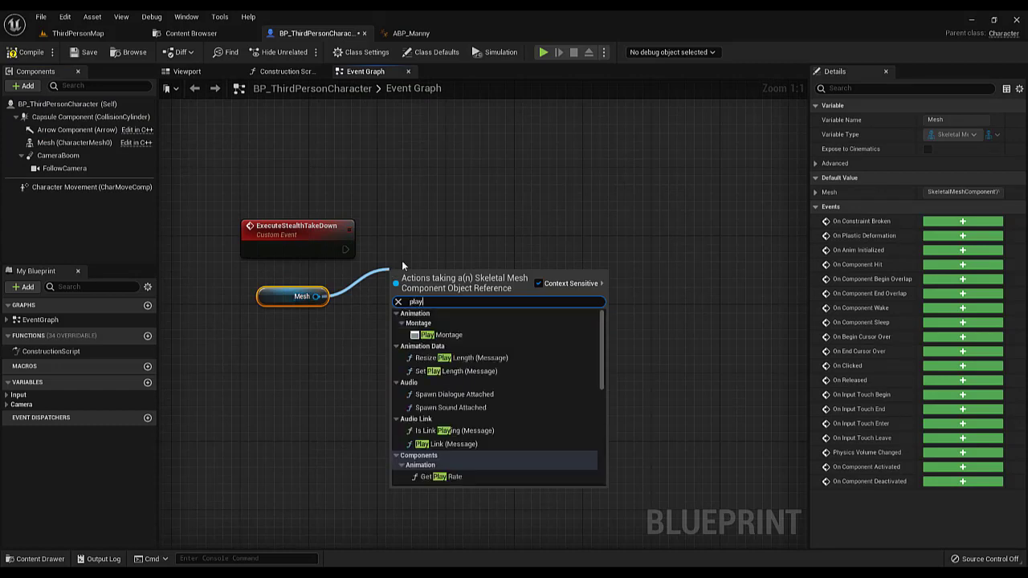
key("BackSpace")
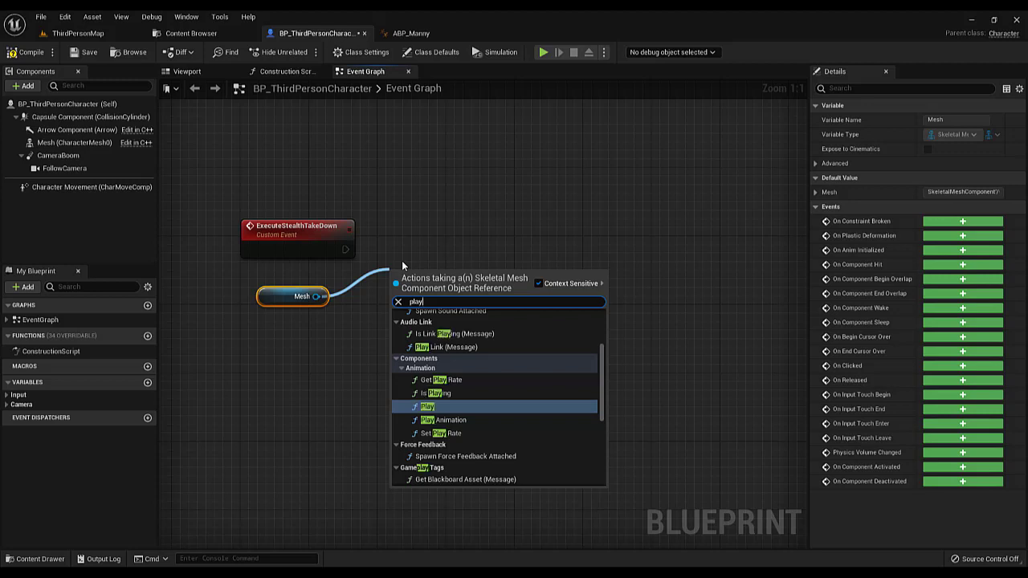
key("BackSpace")
type("yani")
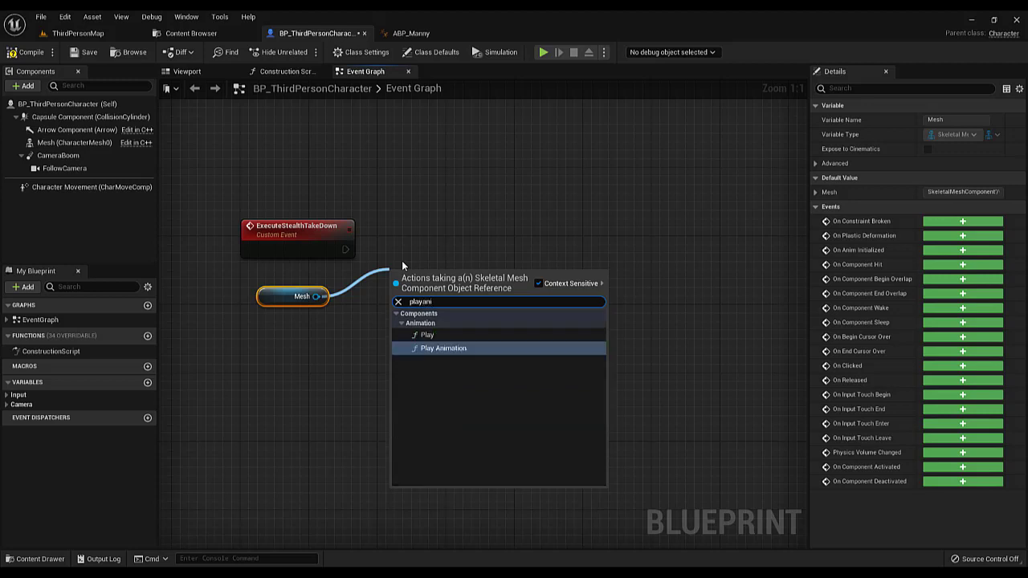
key("BackSpace")
key("BackSpace")
key("BackSpace")
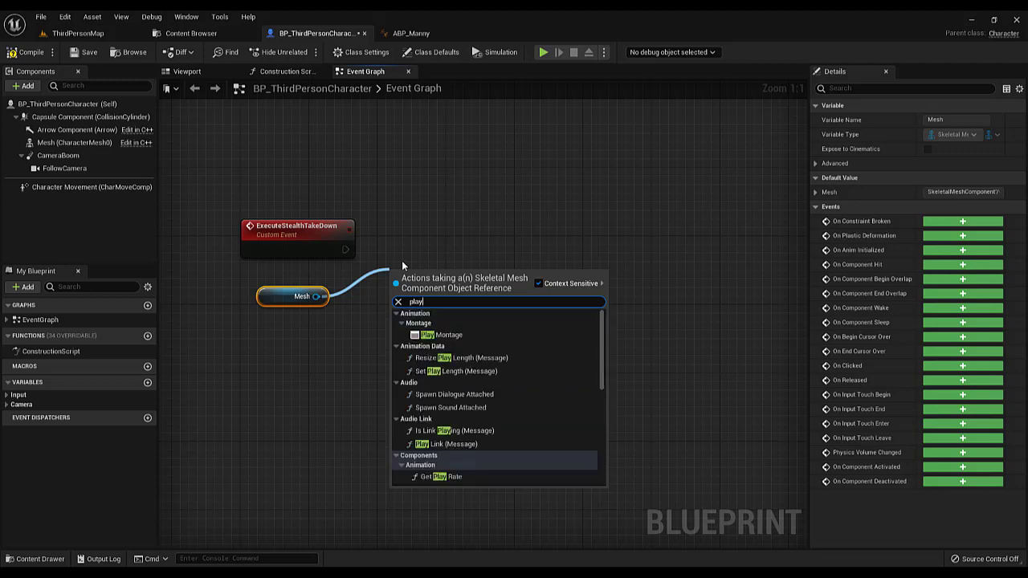
left_click(446, 334)
Wire ExecuteStealthTakeDown into Play Montage, set Montage to Play to Attack1, then compile and save the blueprint
left_click_drag(345, 249, 460, 247)
left_click(462, 287)
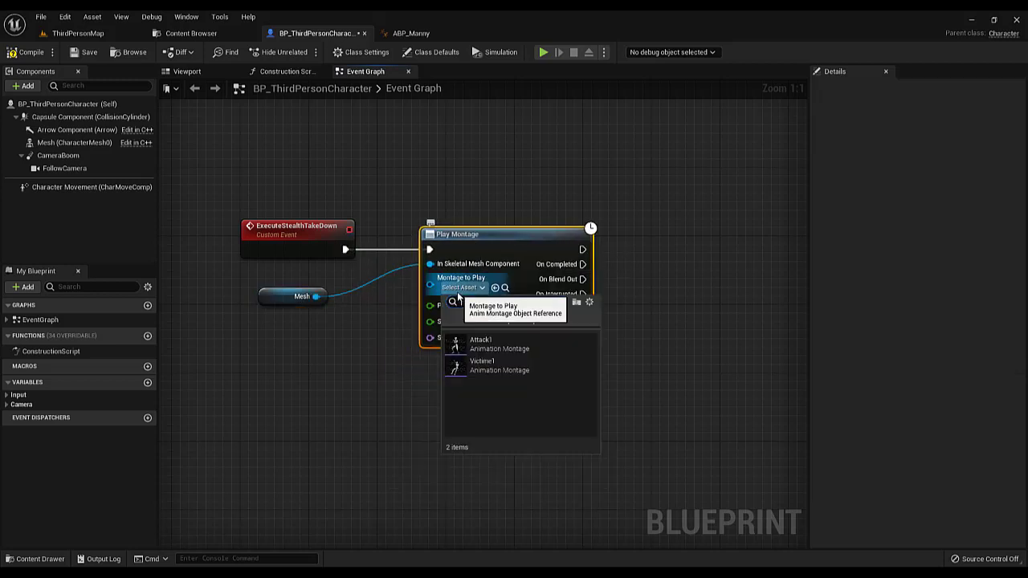
left_click(485, 344)
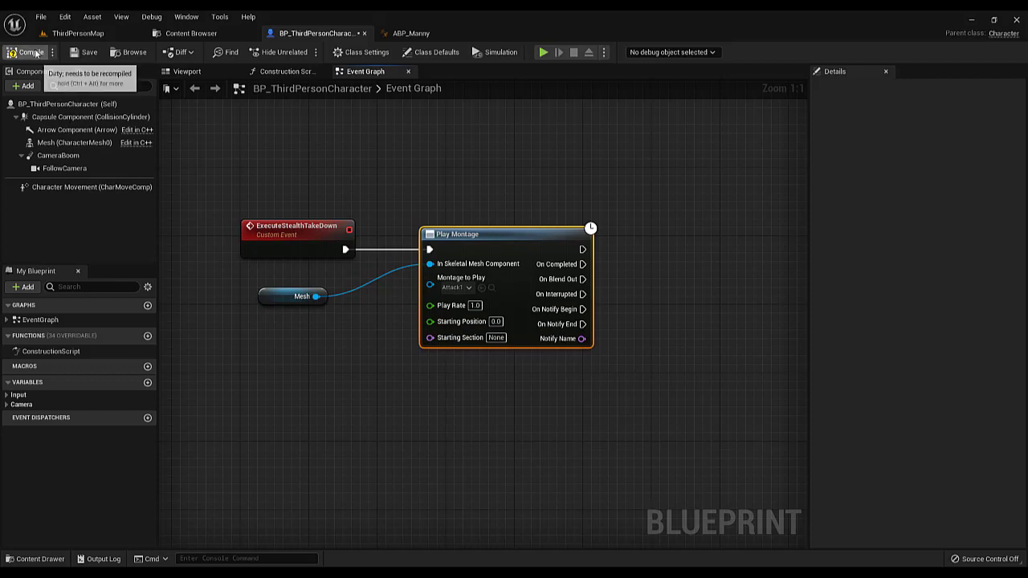
left_click(86, 56)
Call Execute Stealth Take Down from the True output of the Branch after the sphere trace, then compile the blueprint
scroll(399, 190, "down", 4)
mouse_move(399, 189)
right_mouse_down()
mouse_move(338, 265)
mouse_move(307, 354)
right_mouse_up()
scroll(491, 220, "up", 3)
right_click_drag(491, 220, 294, 358)
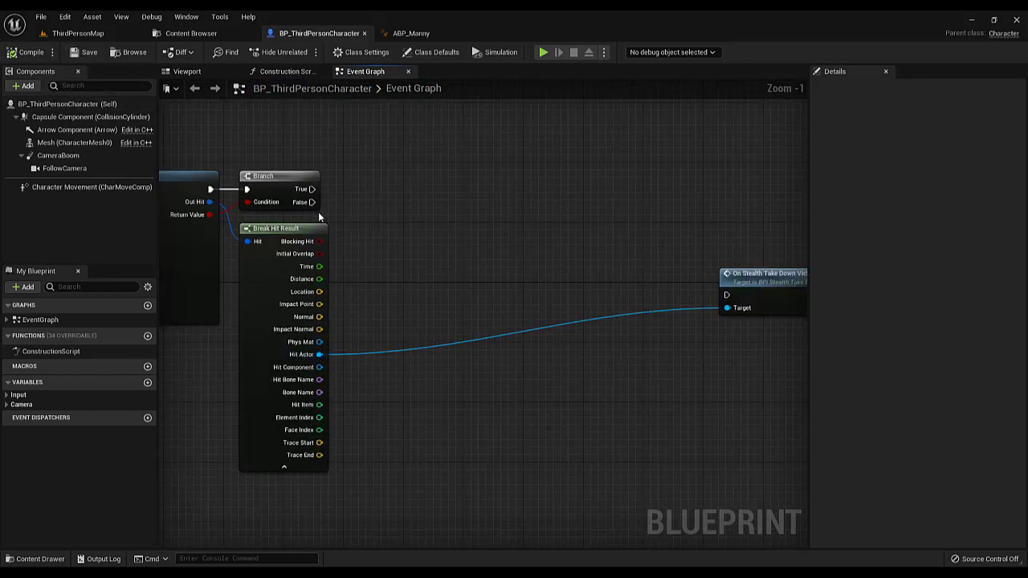
left_click_drag(312, 189, 381, 196)
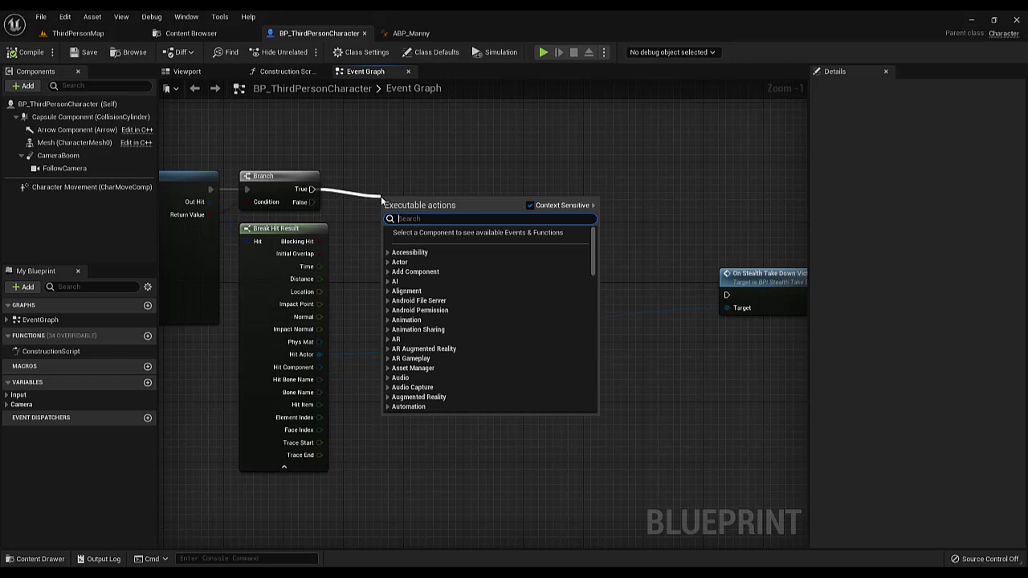
type("exec")
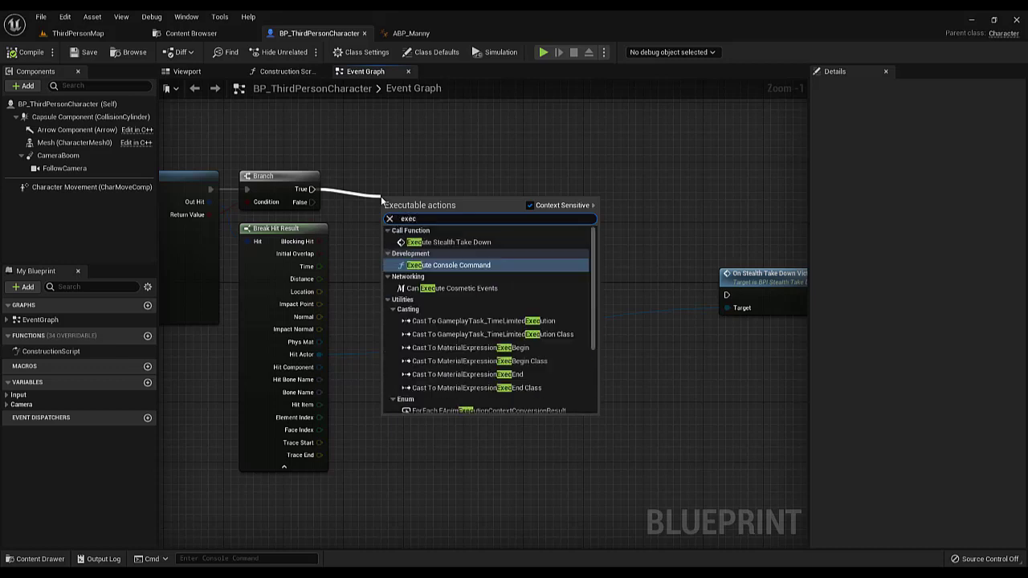
left_click(447, 241)
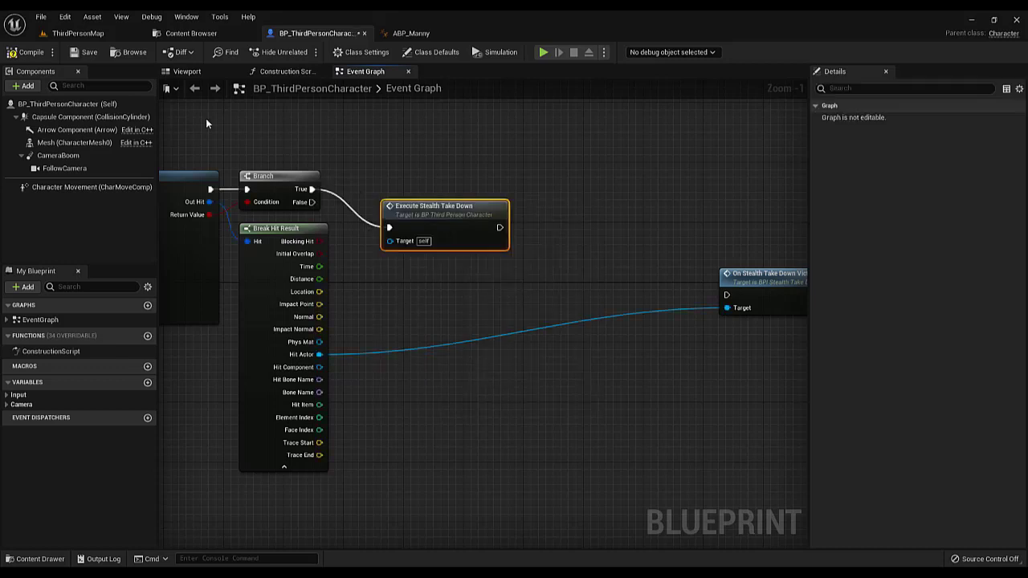
left_click(28, 52)
Playtest ThirdPersonMap, moving the character behind the AI and triggering the takedown to check the attack montage, then stop playing
left_click(78, 33)
left_click(229, 52)
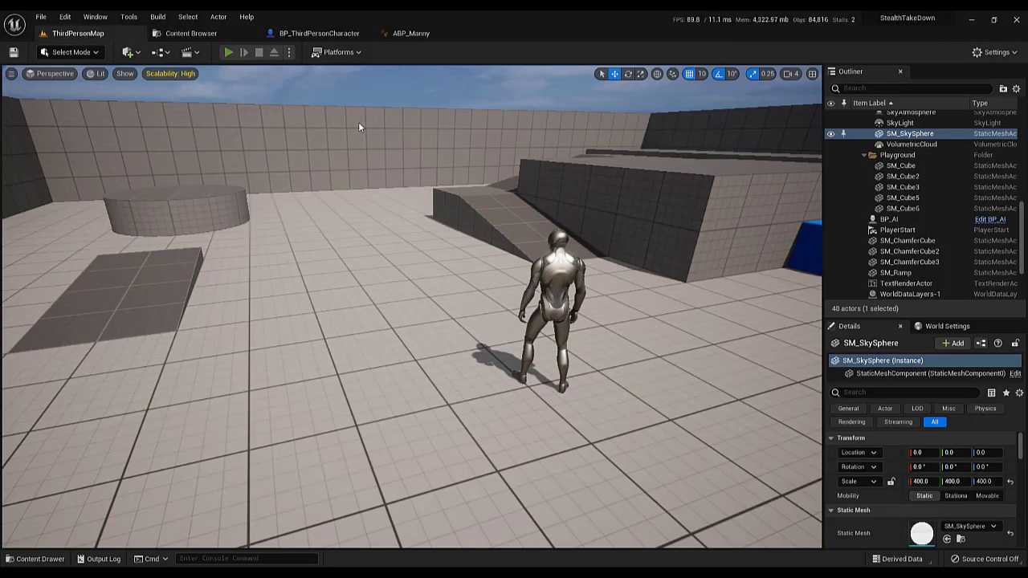
key("w")
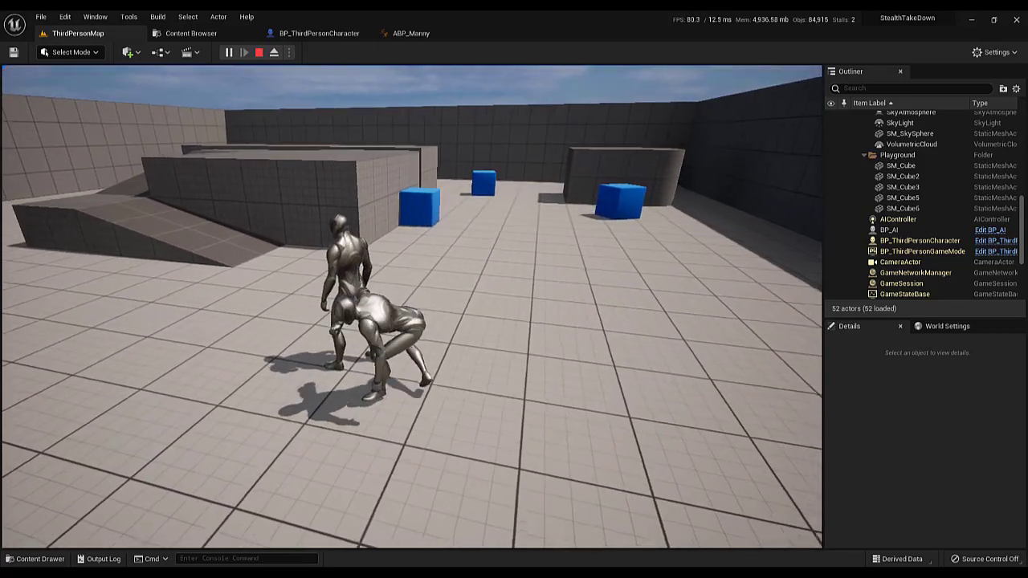
key("s")
key("a")
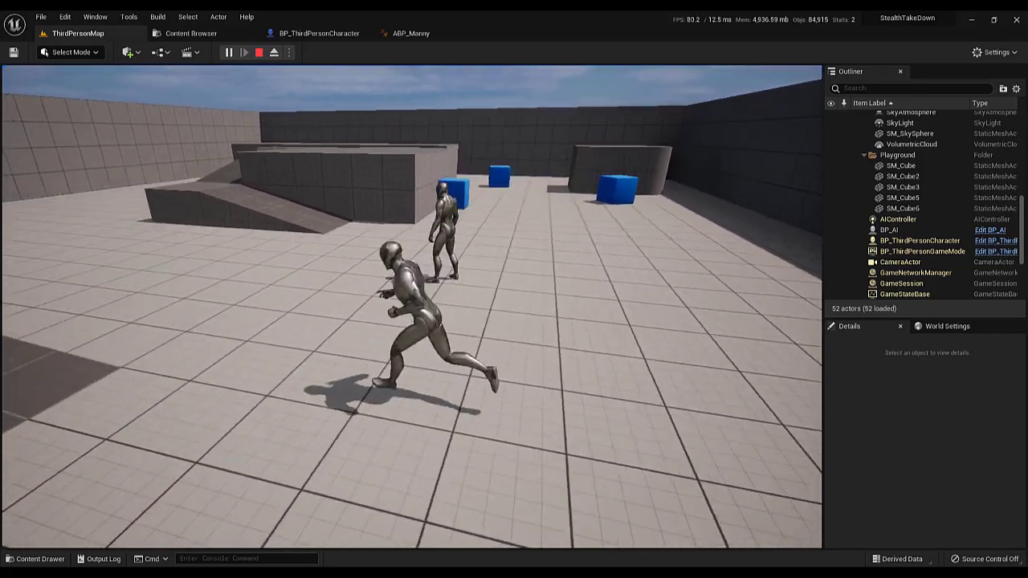
key("w")
key("e")
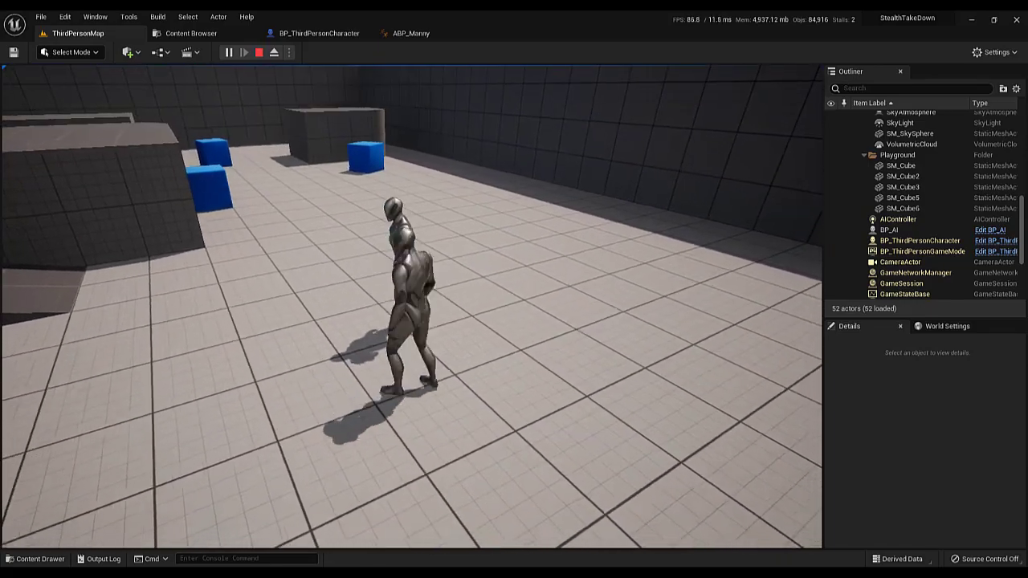
key("d")
key("w")
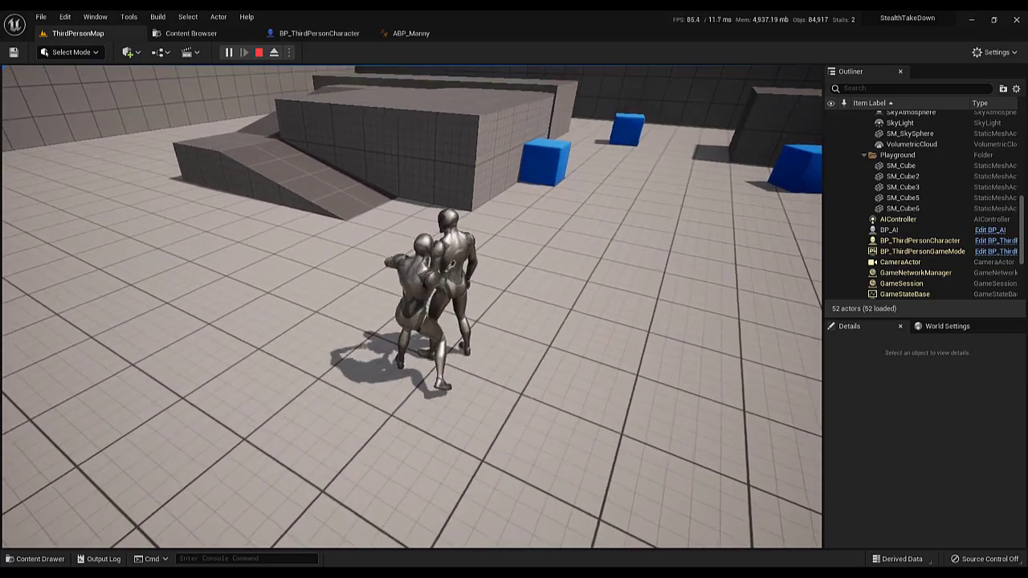
key("Escape")
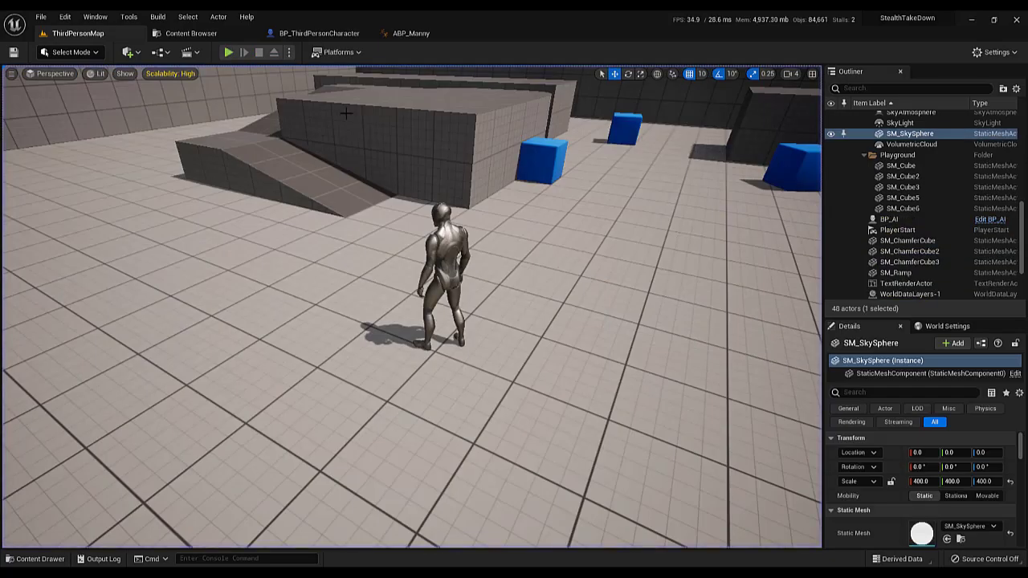
Align the Execute Stealth Take Down call with the Branch node in the BP_ThirdPersonCharacter event graph and save the blueprint
left_click(317, 34)
scroll(499, 278, "down", 4)
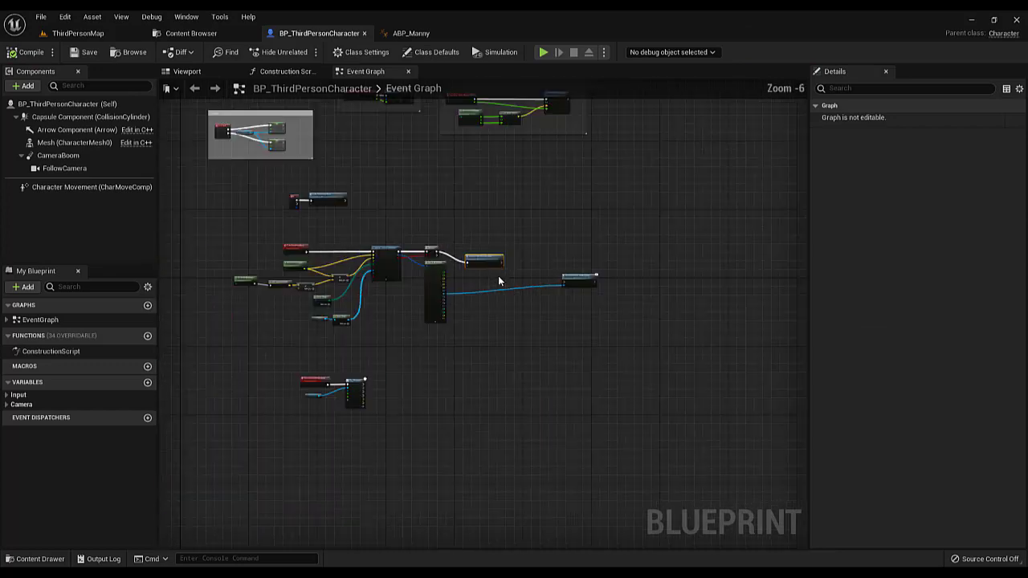
scroll(491, 279, "up", 4)
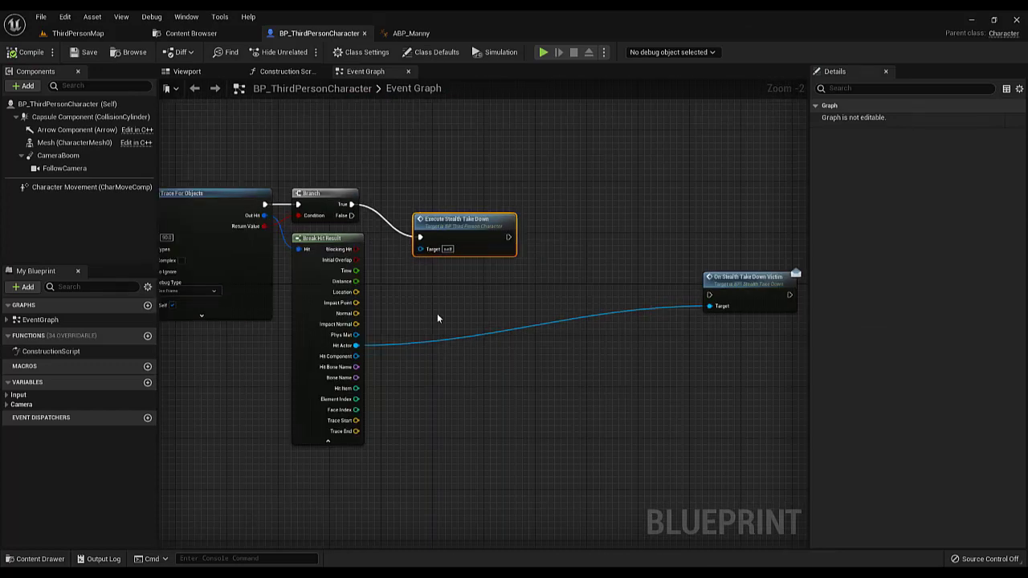
left_click_drag(465, 227, 479, 197)
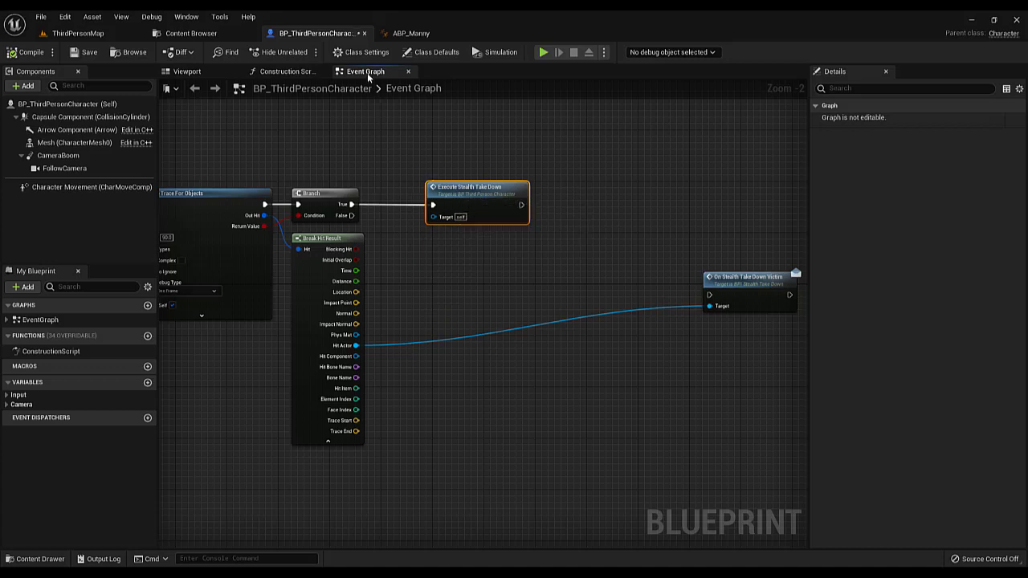
left_click(83, 52)
left_click(445, 251)
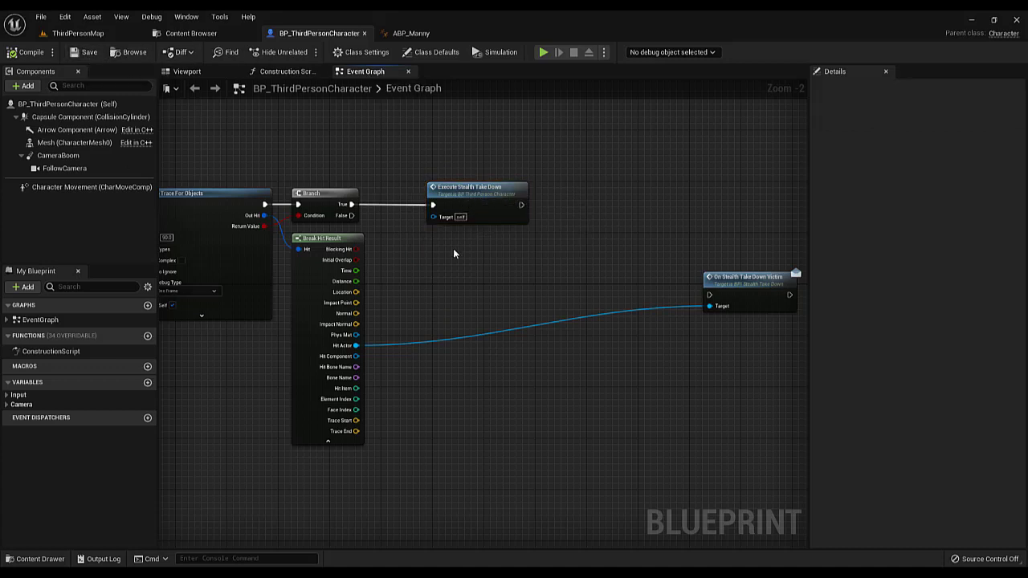
right_click_drag(437, 271, 513, 281)
scroll(513, 281, "down", 4)
scroll(552, 295, "up", 4)
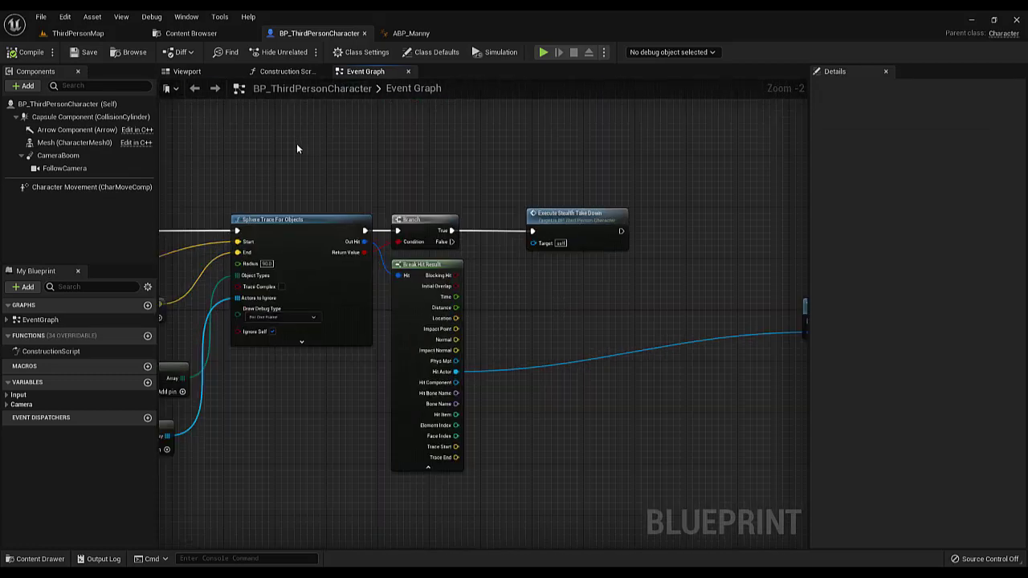
Search the project's plugins for Motion Warping, check whether it is enabled, and close the plugin browser
left_click(105, 34)
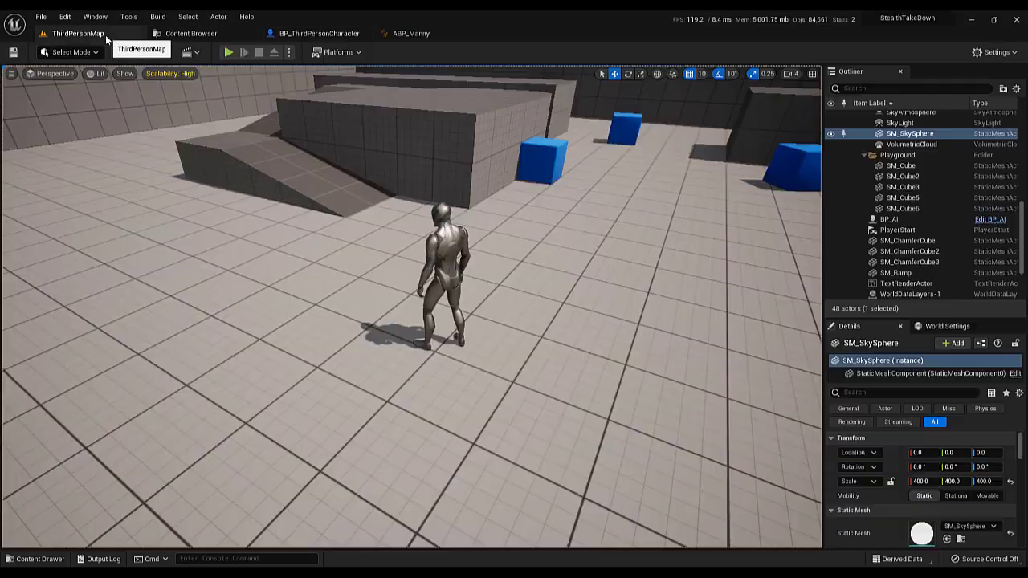
left_click(65, 18)
left_click(110, 191)
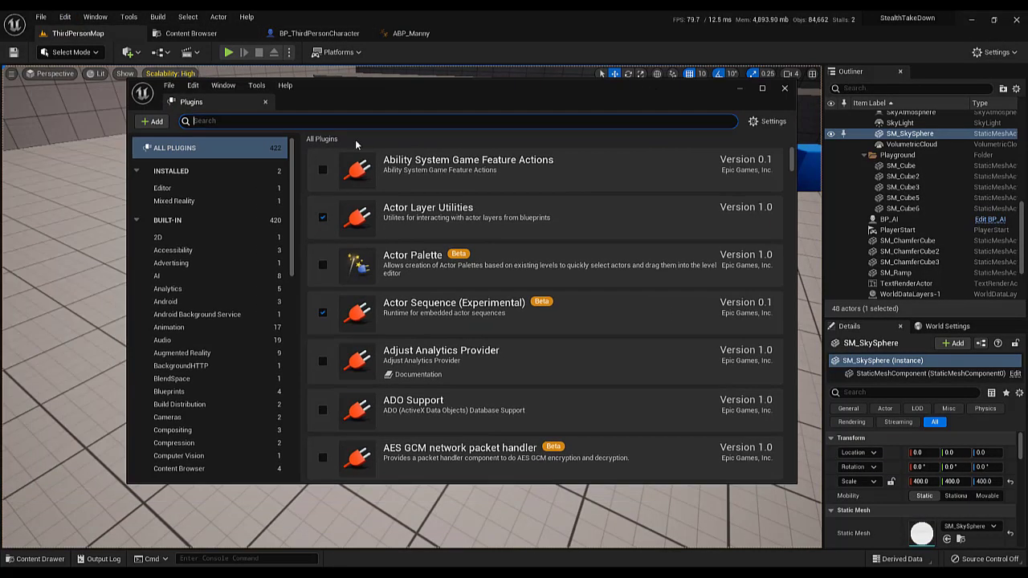
type("motionw")
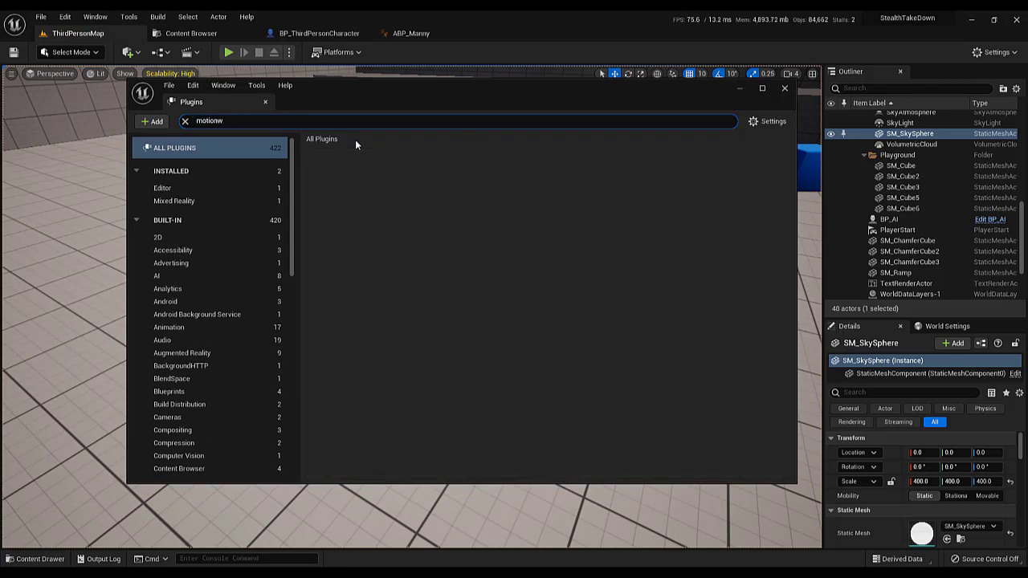
key("BackSpace")
type("wa")
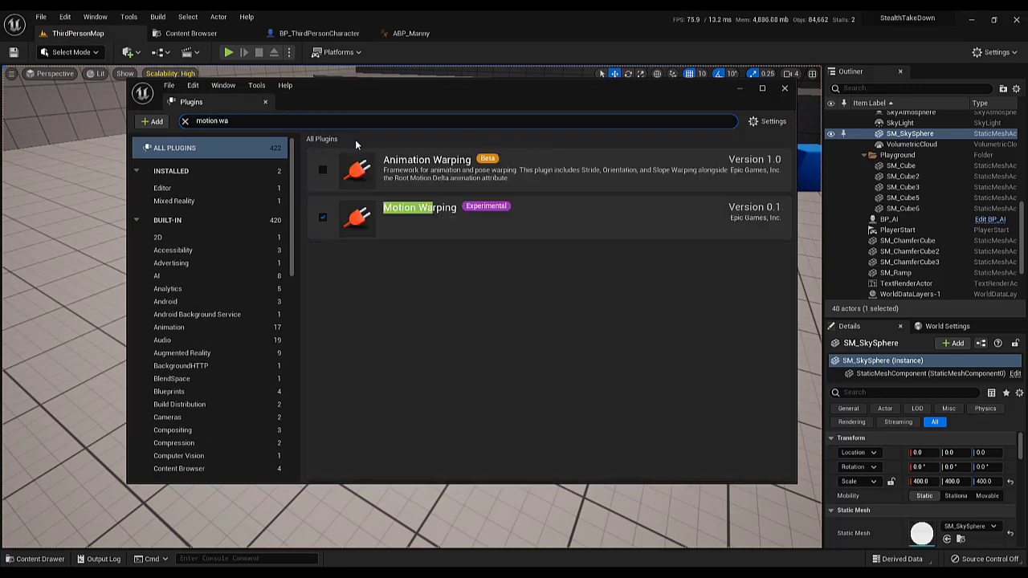
left_click(634, 243)
left_click(784, 89)
Locate the Attack1 montage from the Play Montage node of ExecuteStealthTakeDown and open it for editing
left_click(196, 35)
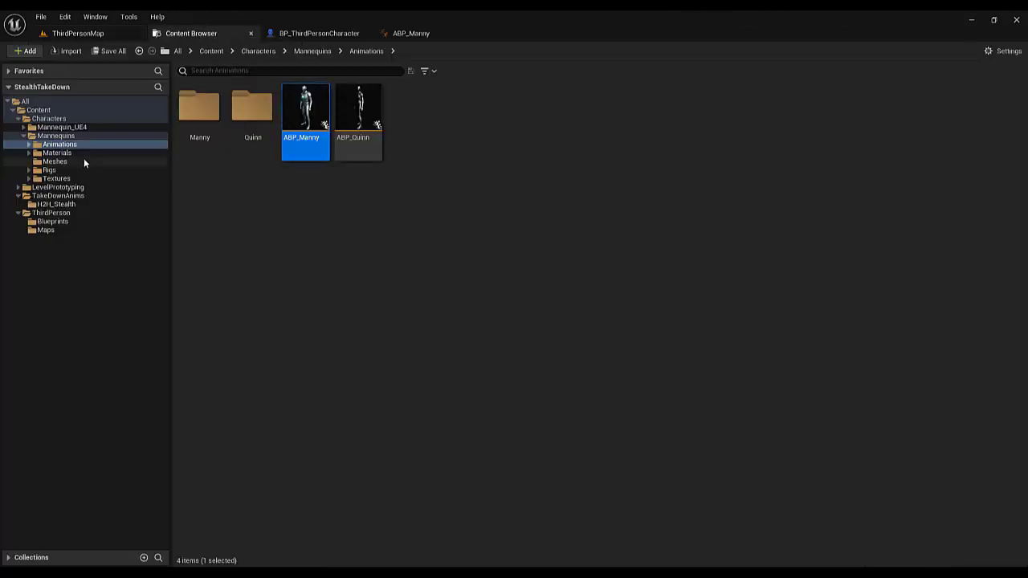
left_click(318, 33)
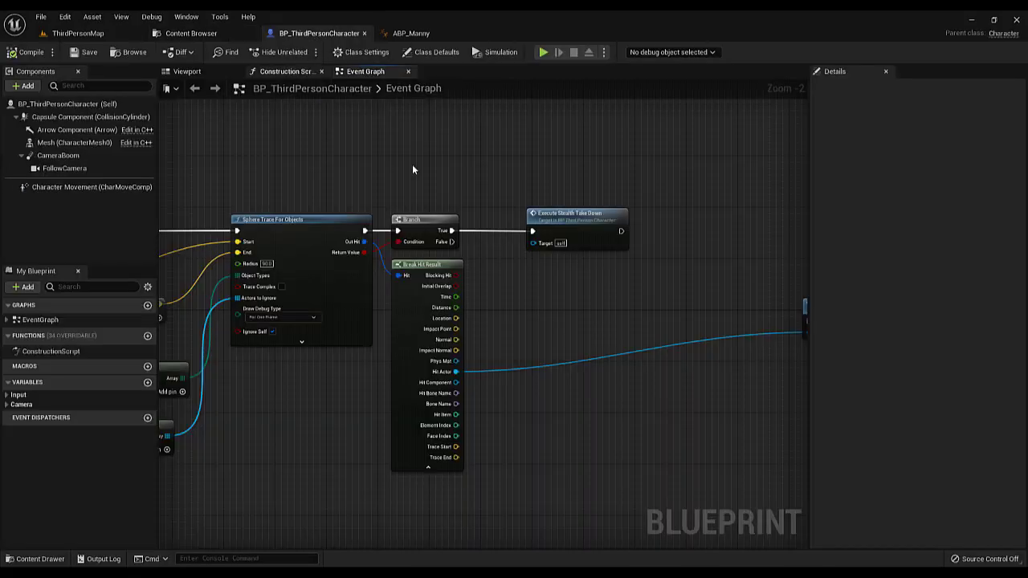
scroll(548, 293, "down", 5)
scroll(565, 280, "up", 6)
right_click_drag(565, 280, 276, 362)
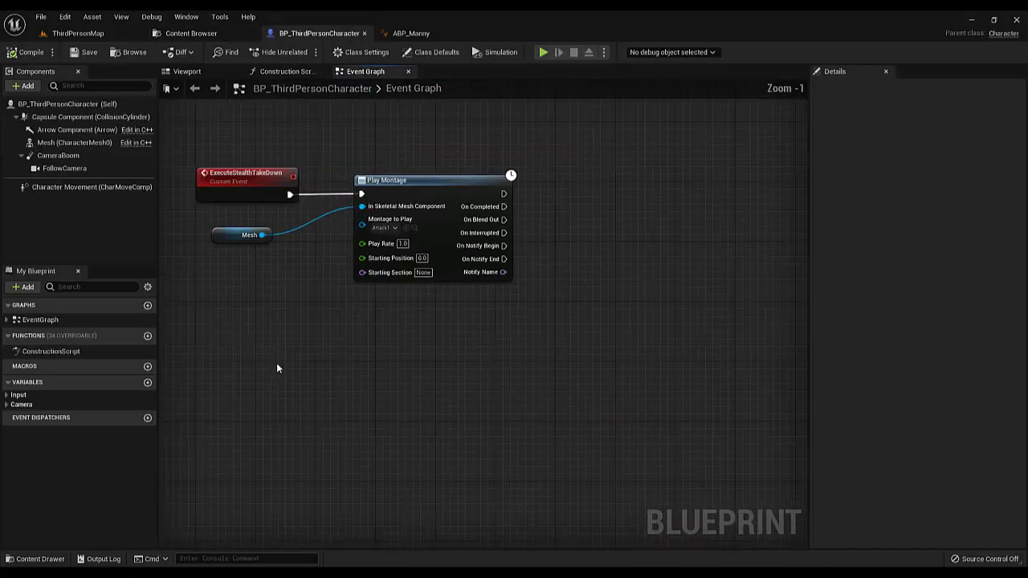
left_click(415, 228)
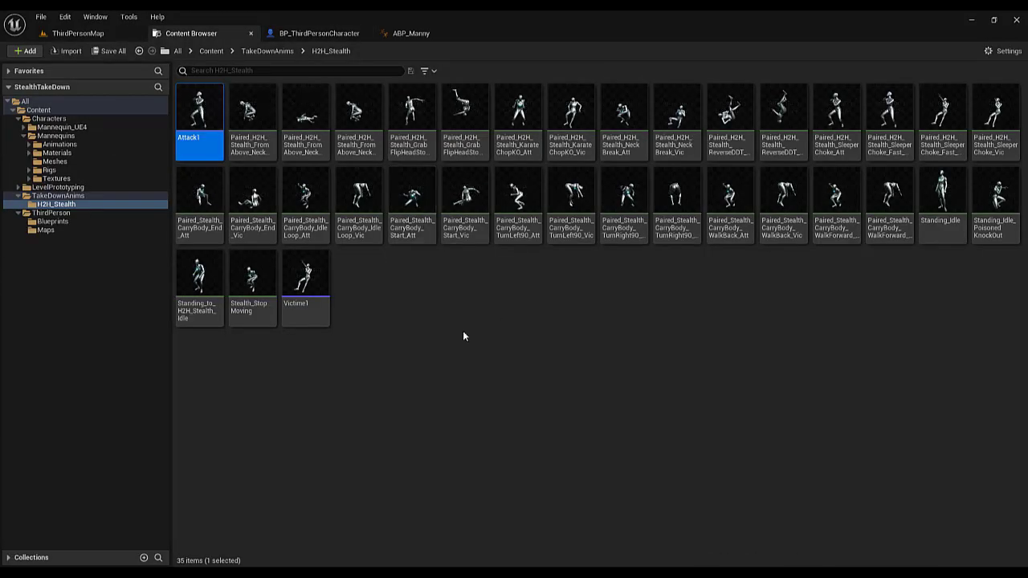
double_click(201, 136)
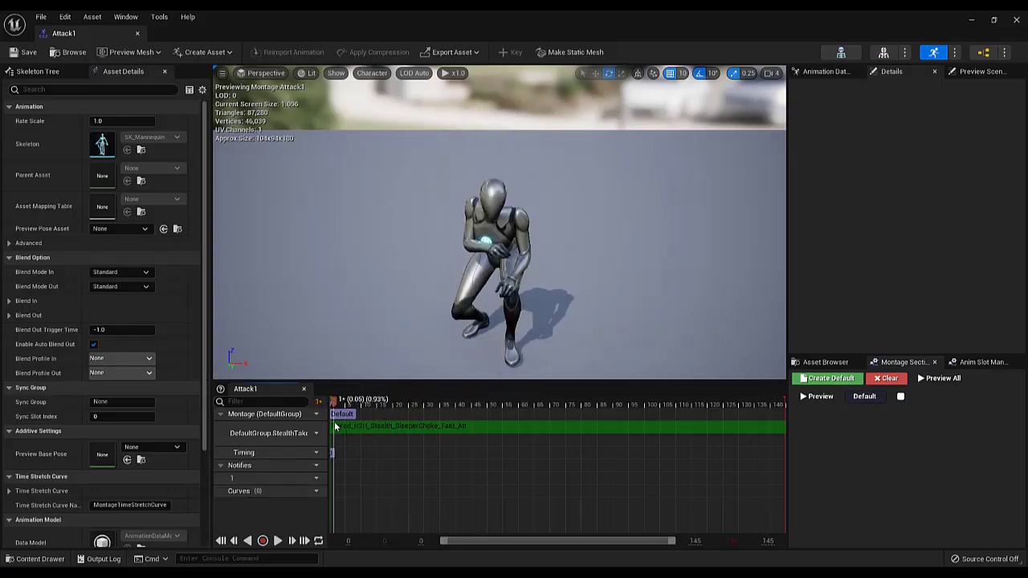
Add a Motion Warping notify state to Attack1's notify track and stretch it from the montage's start to about frame 15
right_click(340, 481)
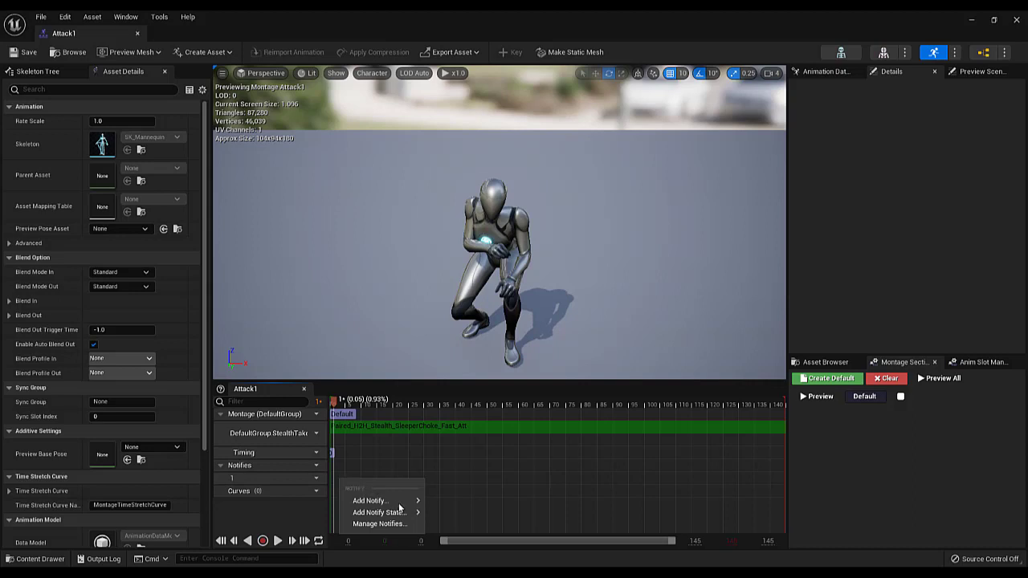
mouse_move(400, 506)
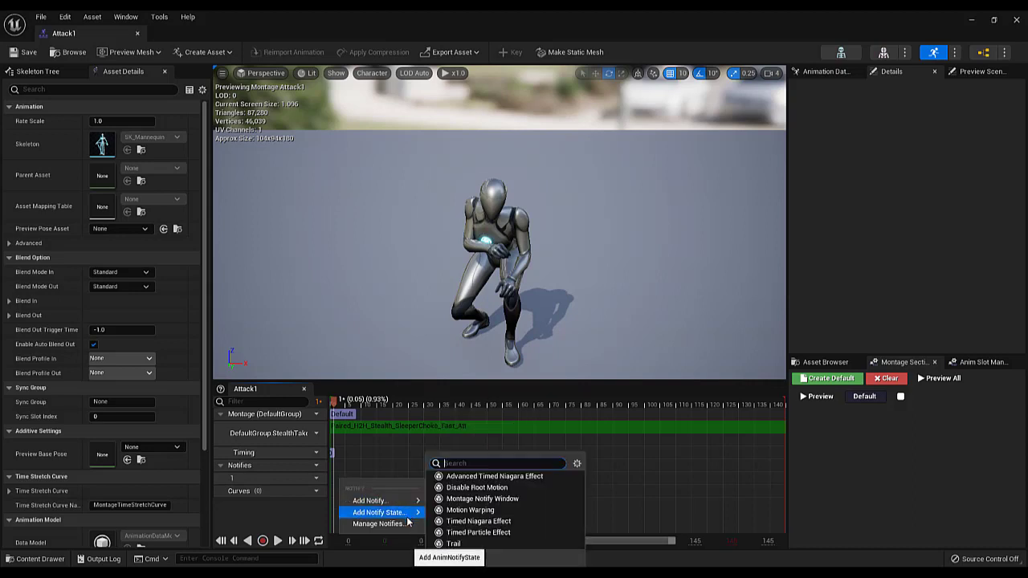
left_click(505, 511)
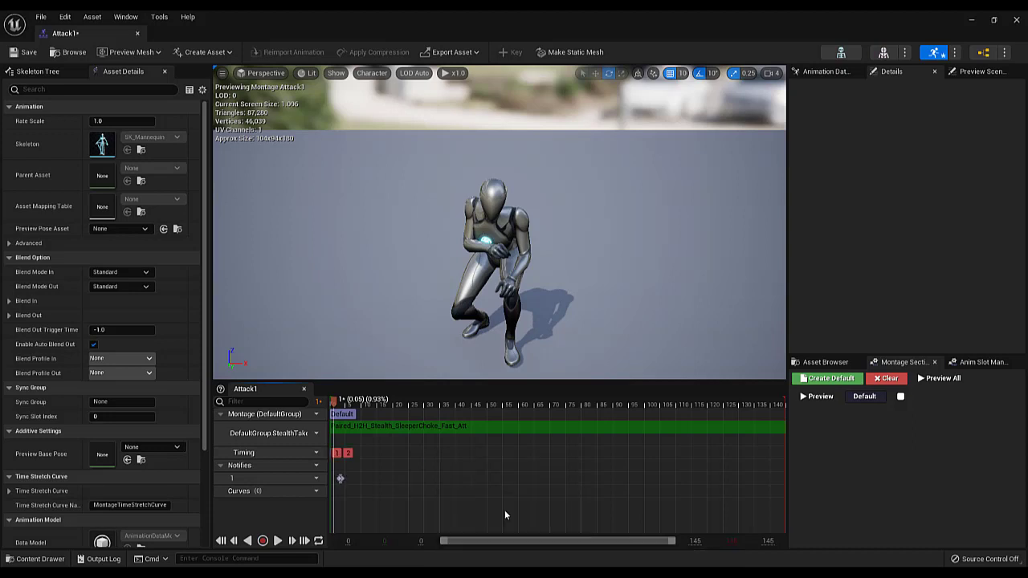
left_click(341, 480)
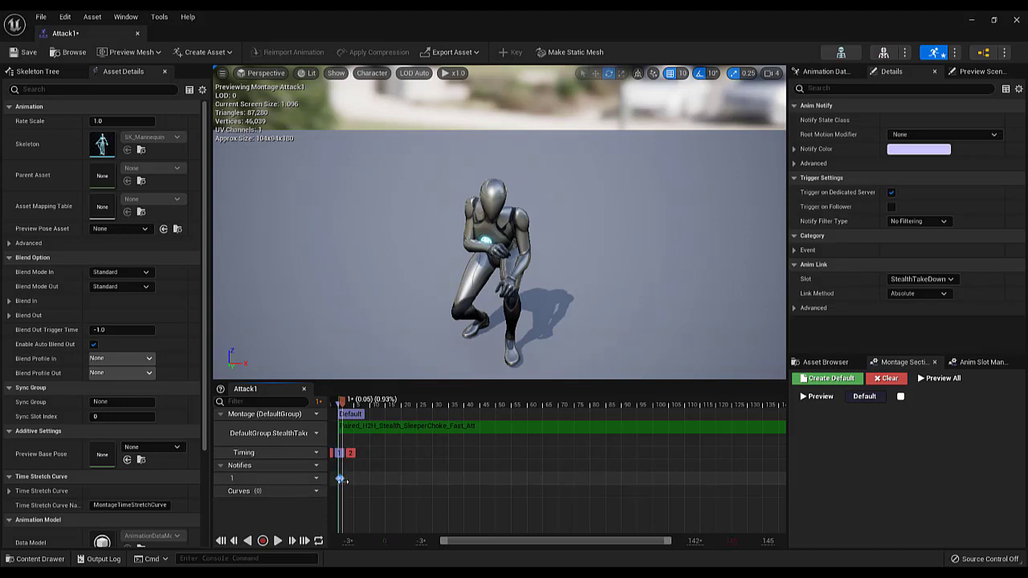
left_click_drag(355, 405, 350, 427)
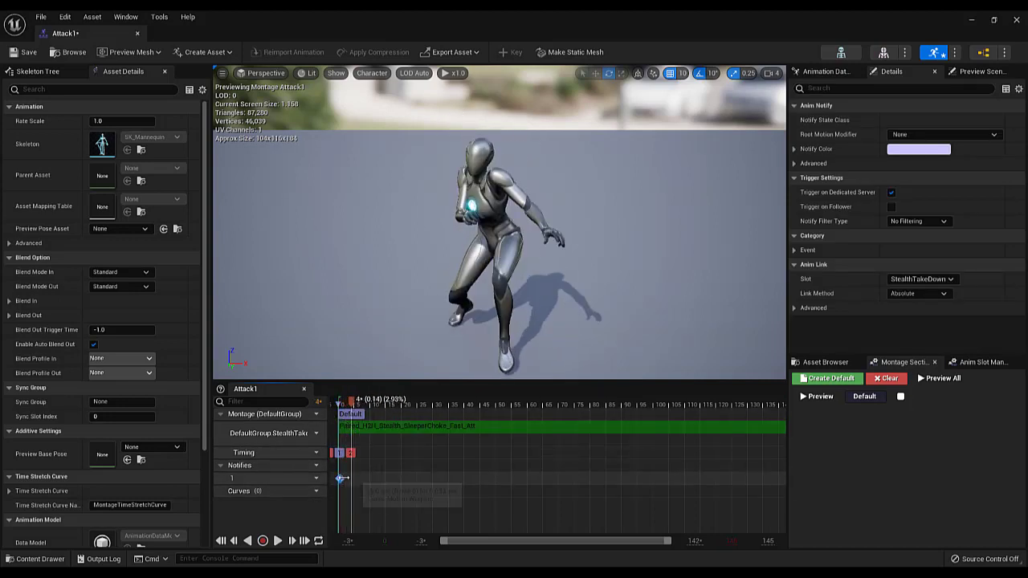
mouse_move(343, 479)
left_mouse_down()
mouse_move(374, 478)
mouse_move(354, 480)
mouse_move(377, 480)
mouse_move(361, 488)
mouse_move(386, 495)
left_mouse_up()
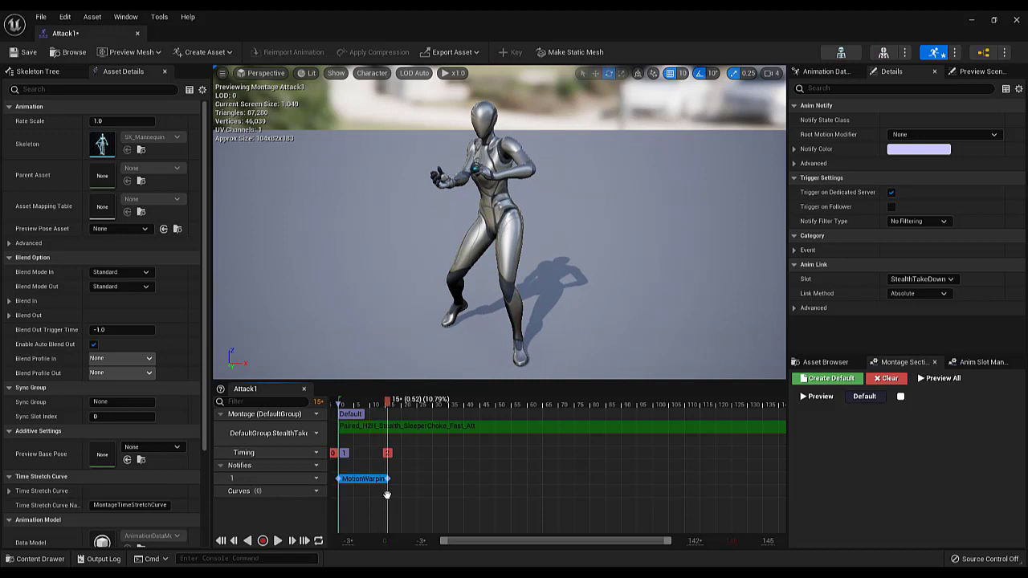
left_click_drag(389, 404, 393, 472)
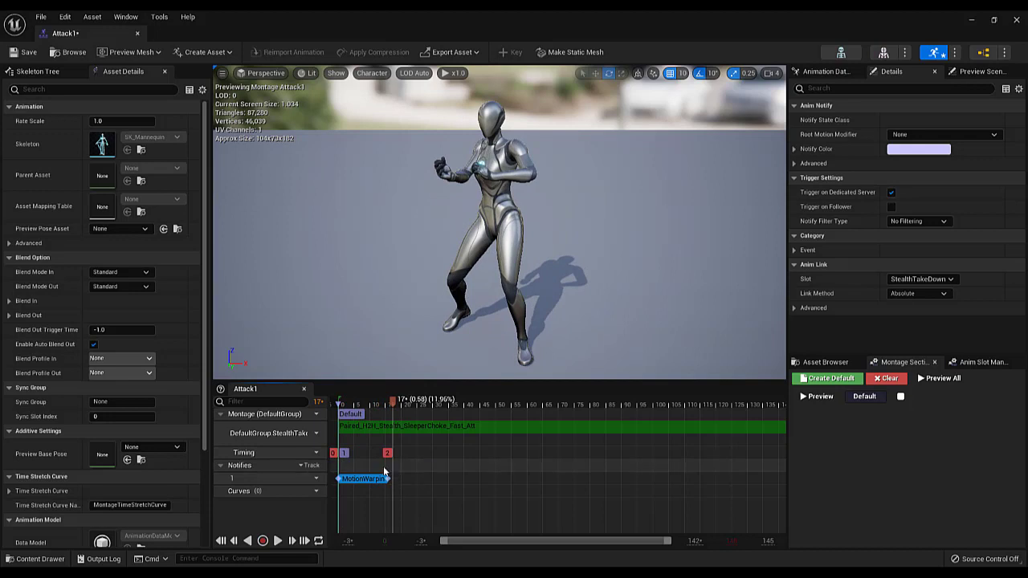
left_click_drag(372, 403, 336, 404)
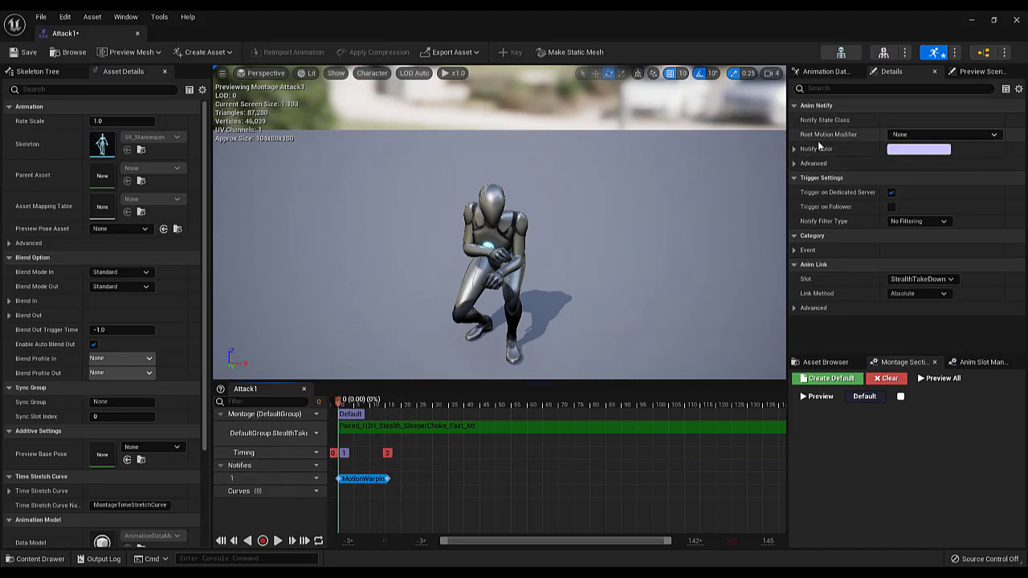
Set the Motion Warping notify's root motion modifier to Skew Warp and save the Attack1 montage
left_click(904, 134)
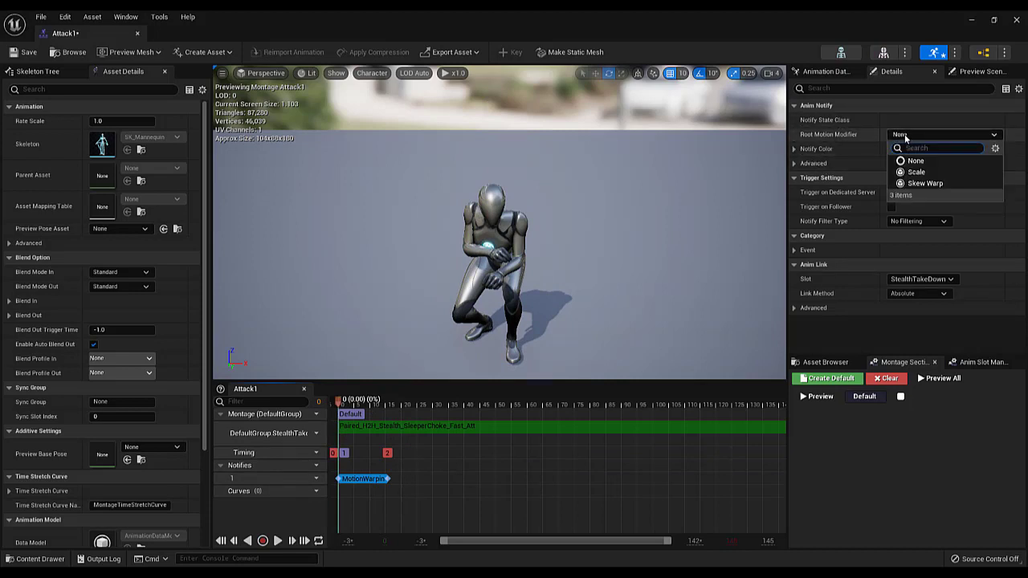
left_click(925, 183)
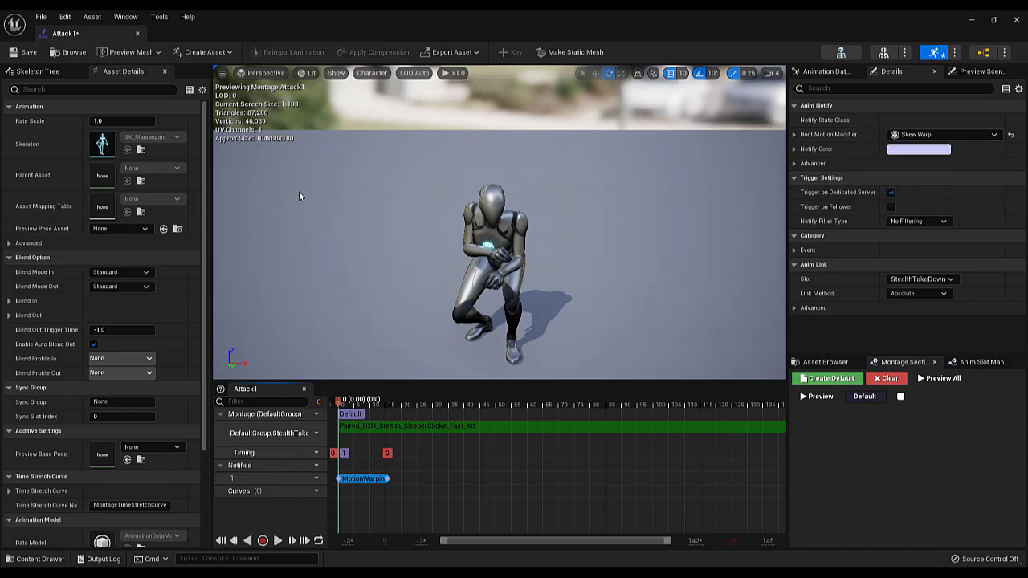
left_click(25, 51)
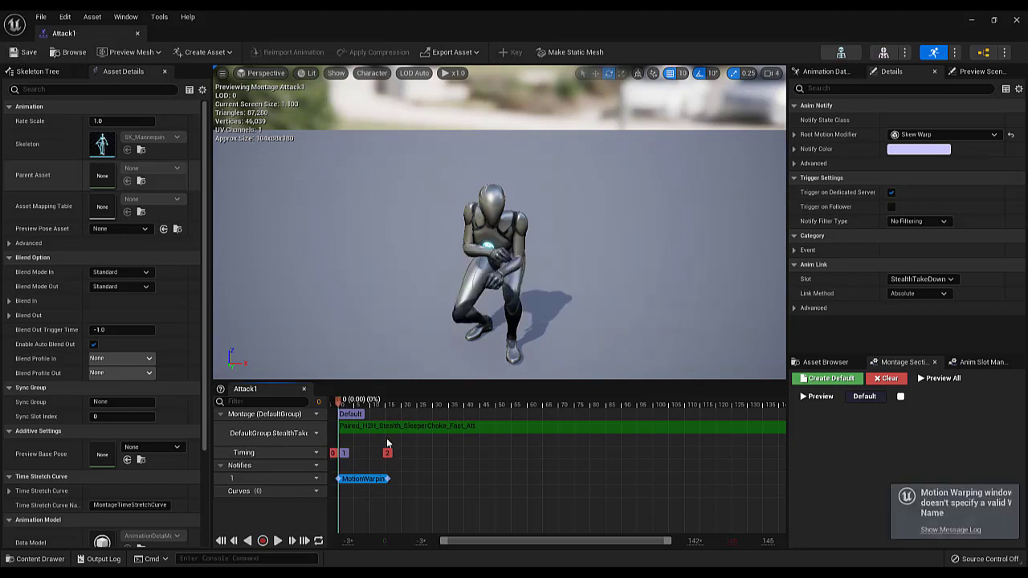
Expand the Skew Warp modifier's settings and set its warp target name to Attack
left_click(794, 135)
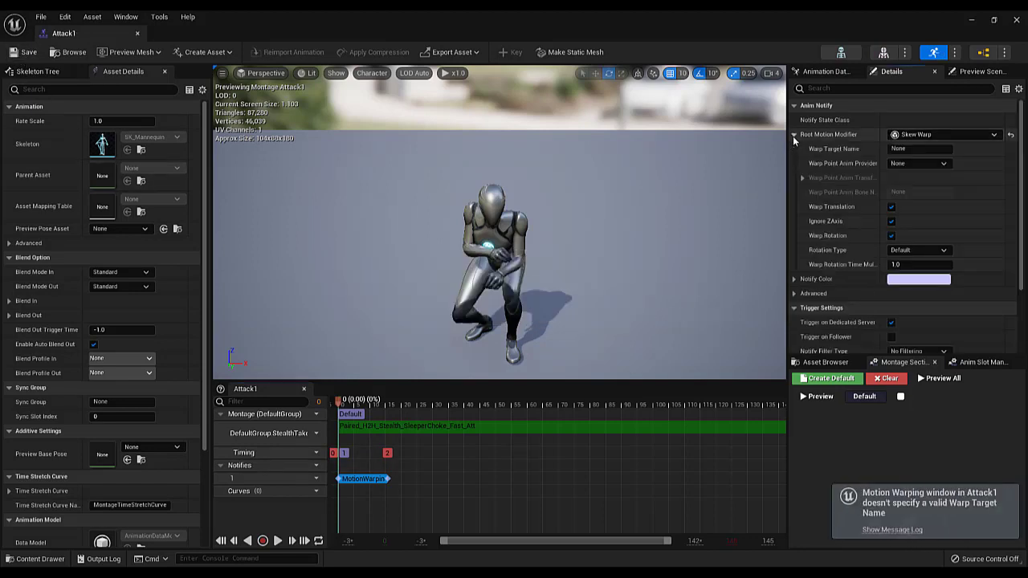
left_click(915, 149)
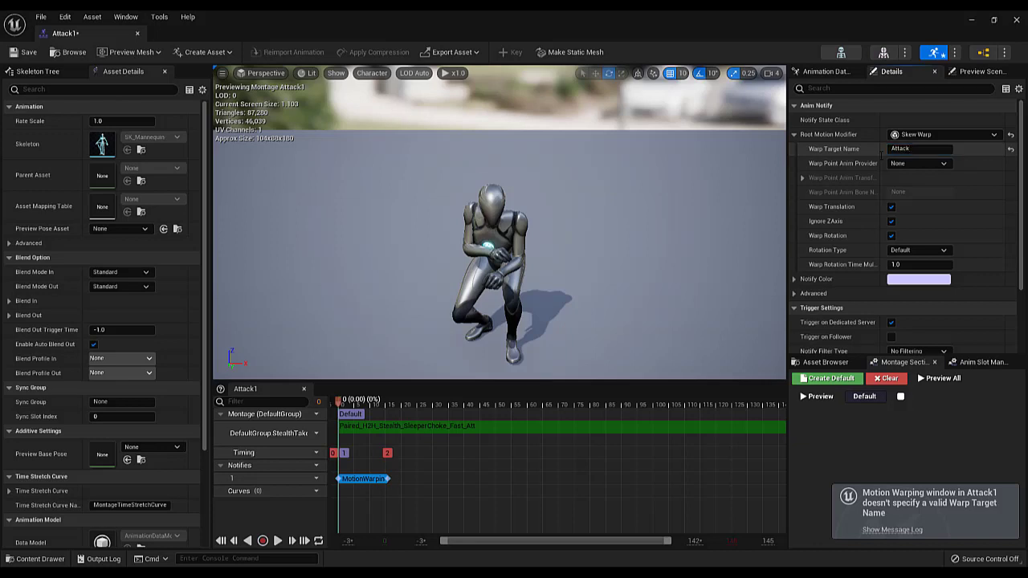
left_click(916, 148)
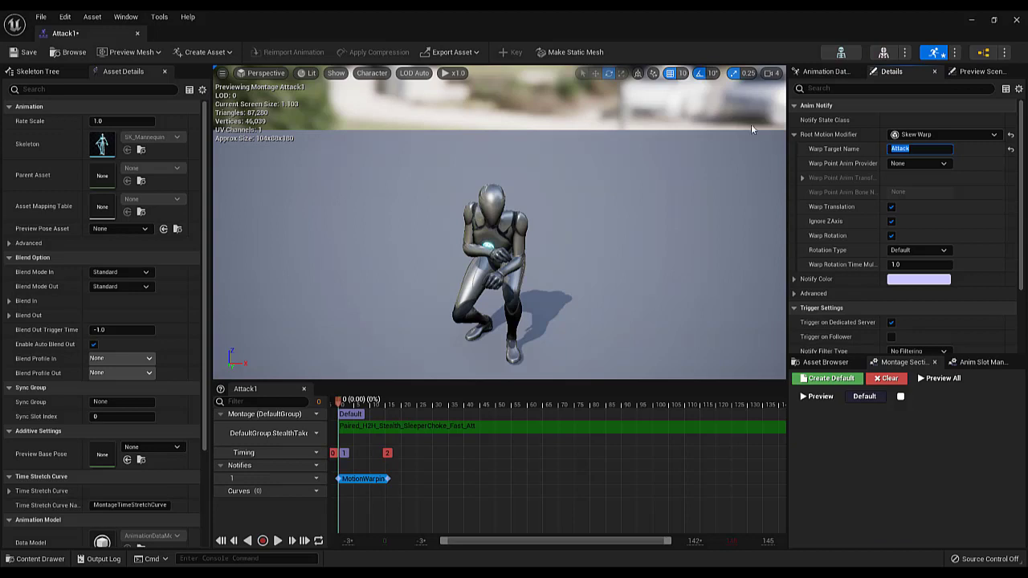
left_click(903, 167)
left_click(853, 247)
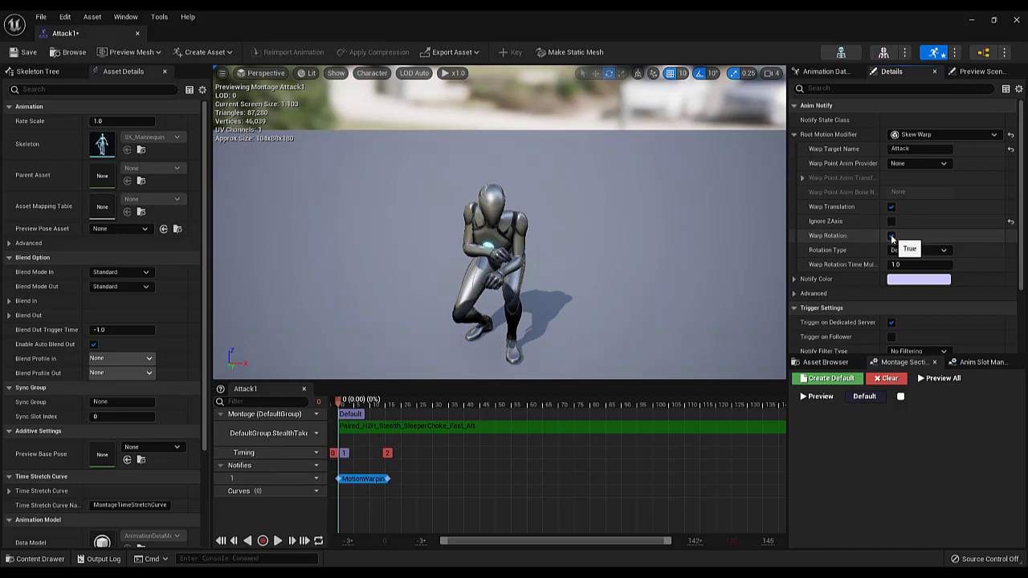
Save the Attack1 montage and return its editor to the main window alongside the other open assets
left_click(16, 51)
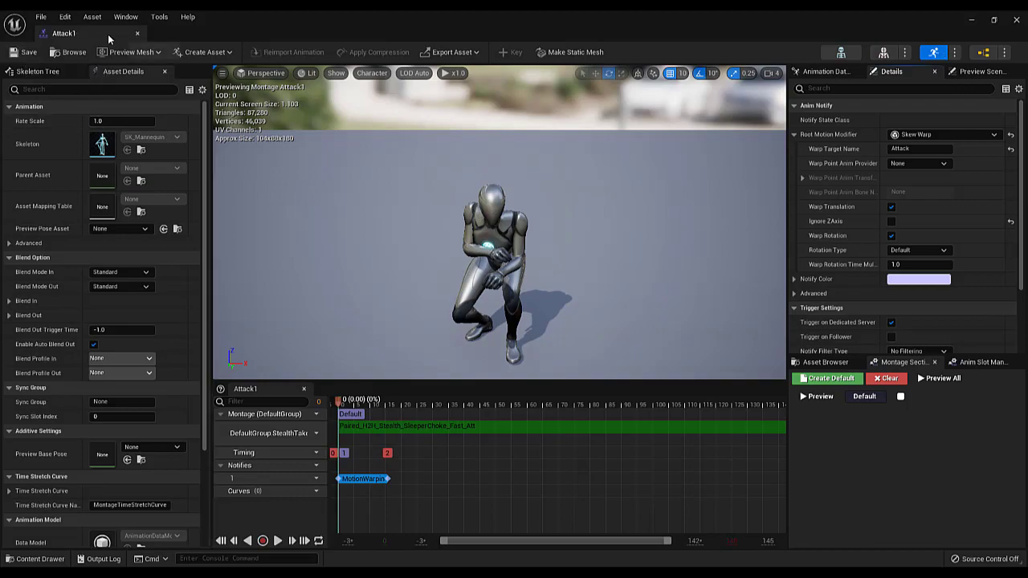
left_click(137, 34)
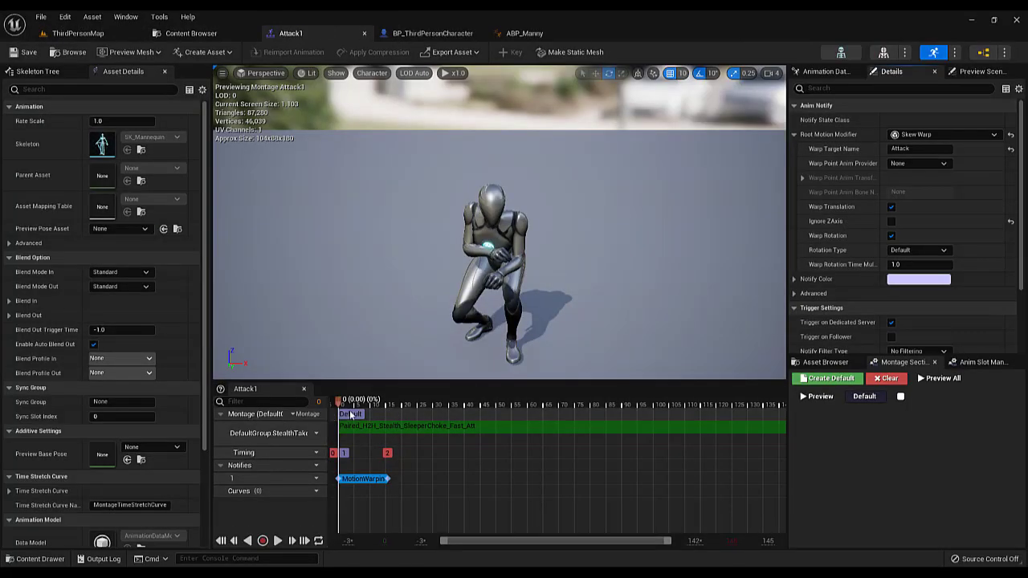
left_click(375, 401)
left_click_drag(392, 404, 328, 412)
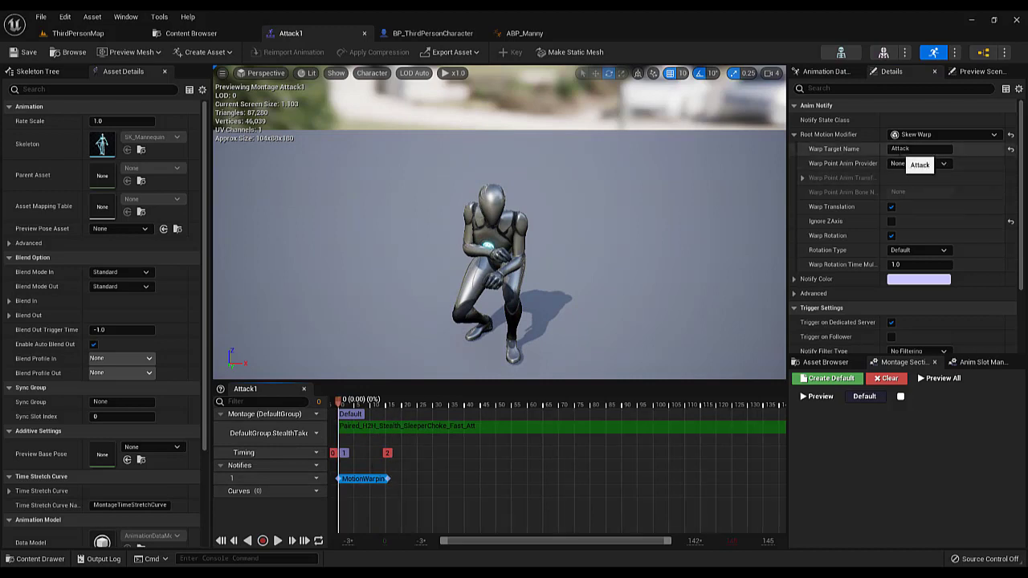
left_click(925, 150)
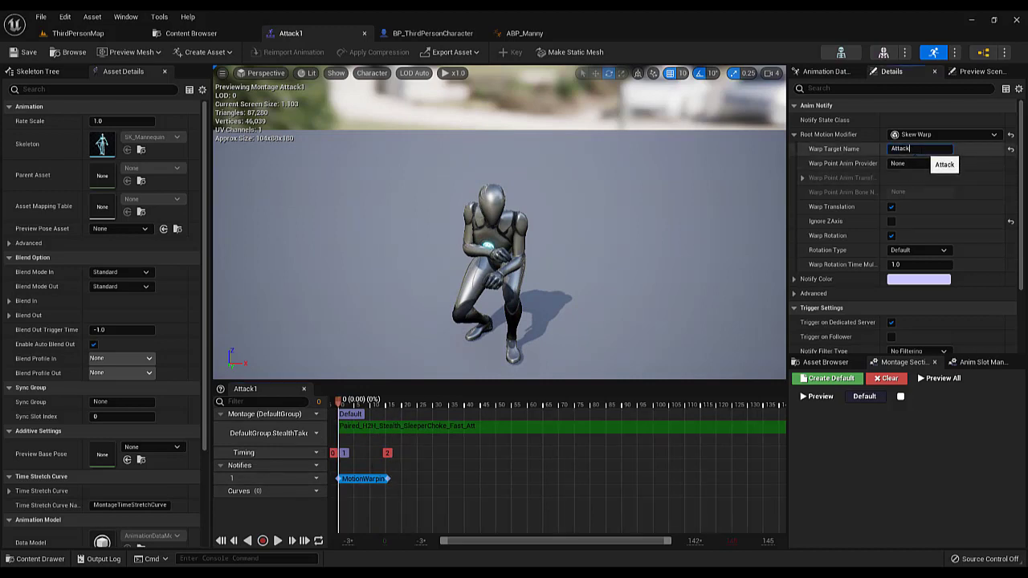
left_click(923, 150)
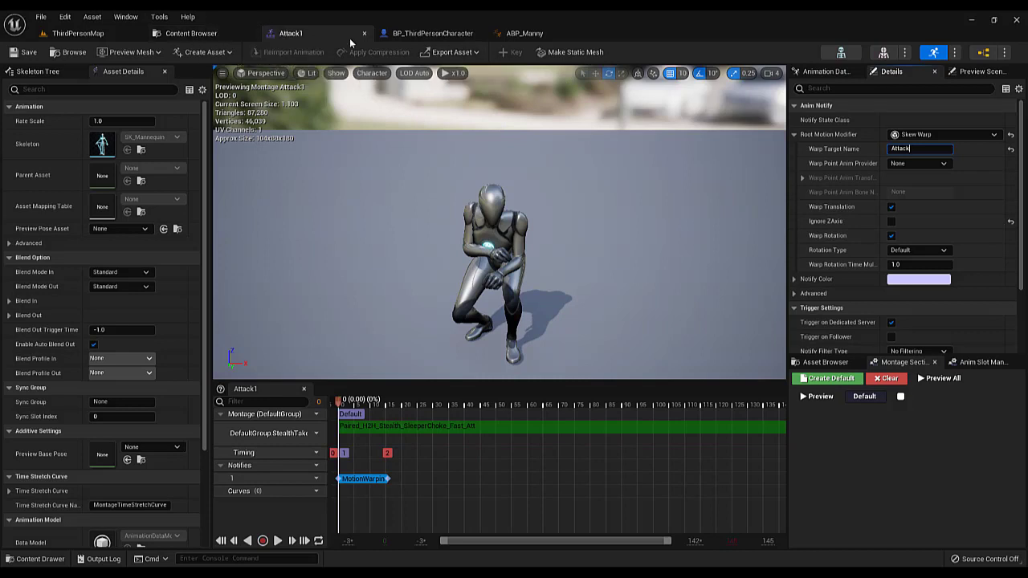
left_click_drag(369, 408, 335, 413)
Add a Motion Warping component to the BP_ThirdPersonCharacter blueprint and compile it
left_click(425, 36)
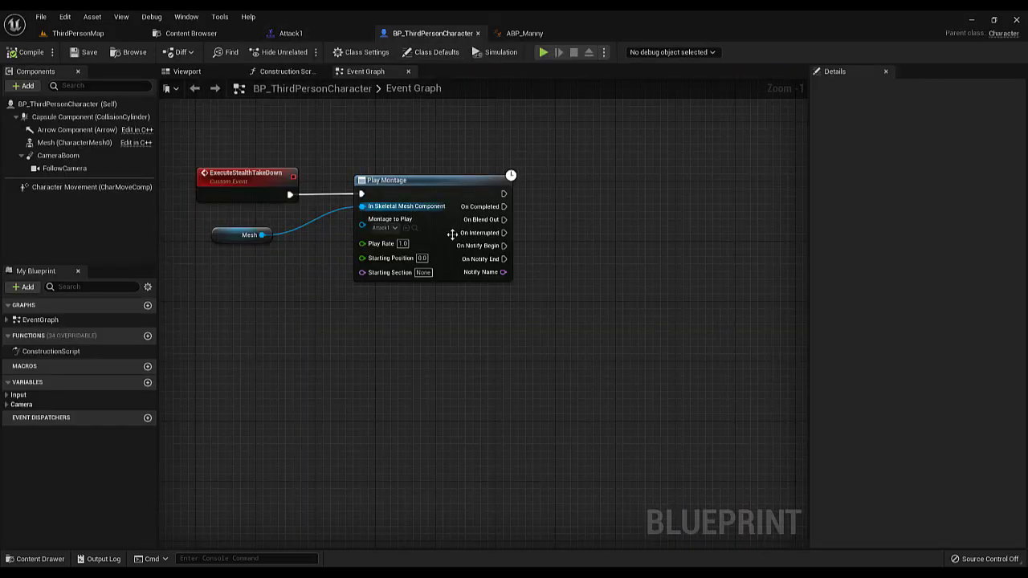
scroll(458, 305, "down", 3)
scroll(429, 205, "up", 4)
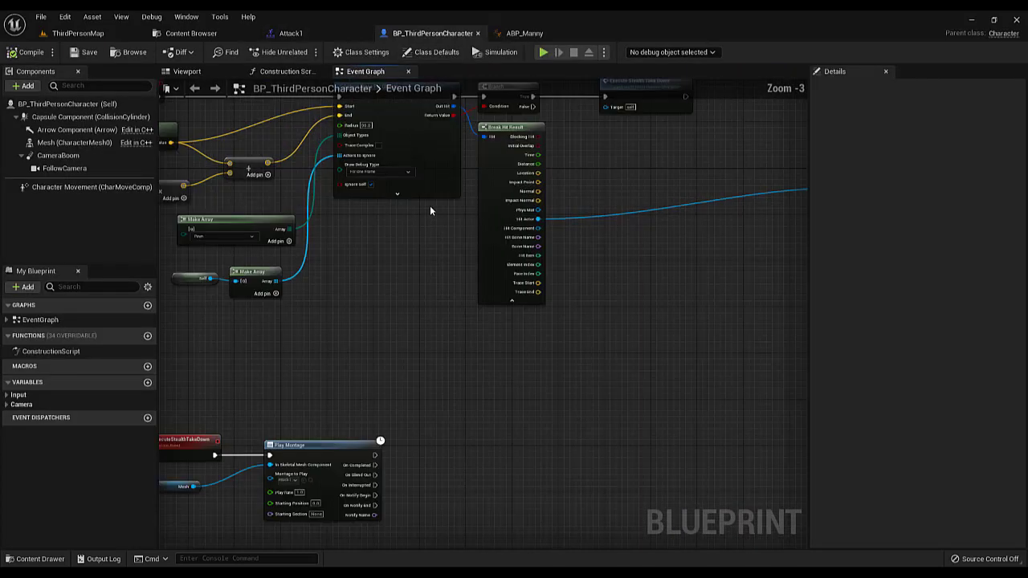
left_click(31, 86)
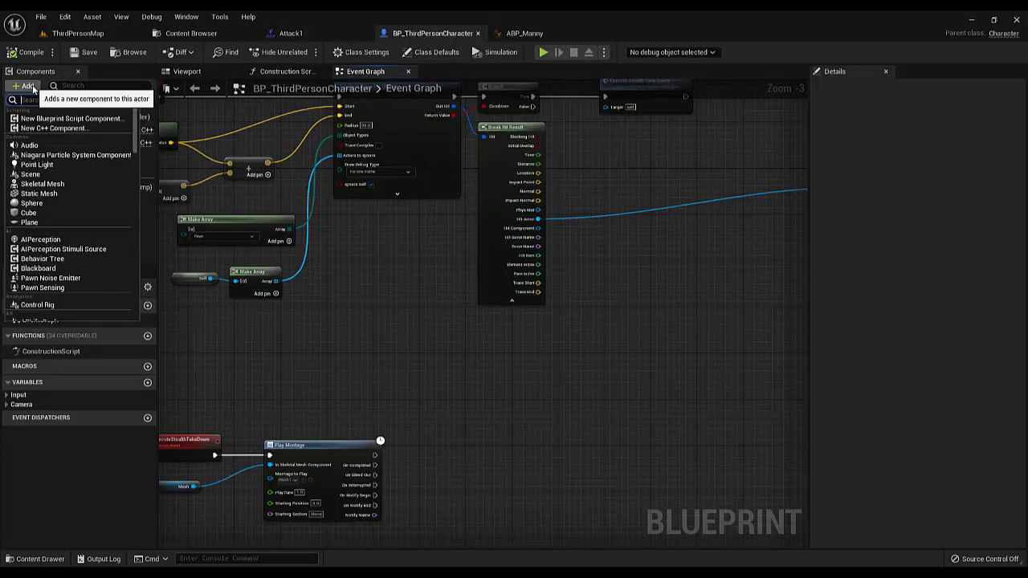
type("motion")
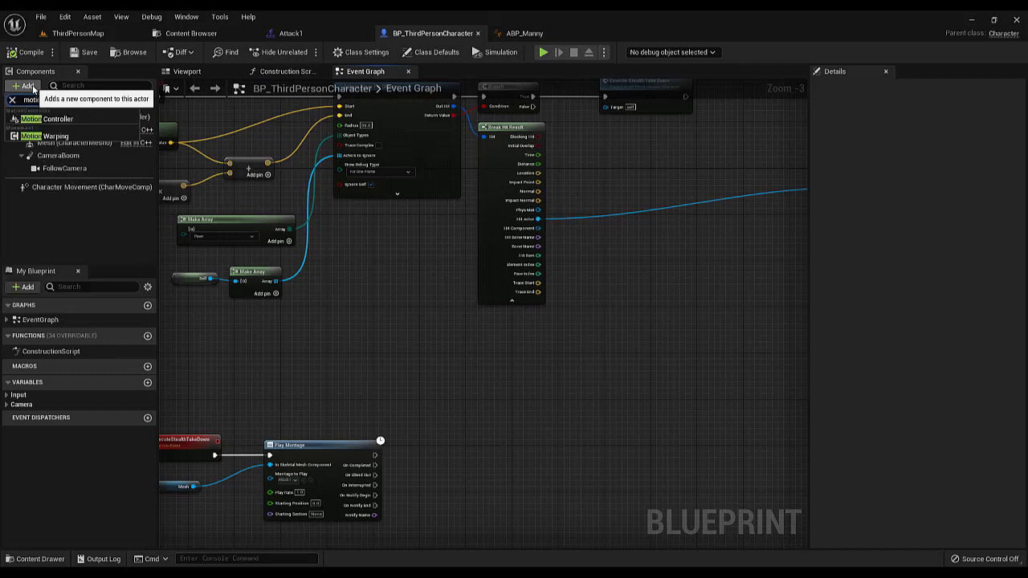
left_click(48, 135)
left_click(25, 54)
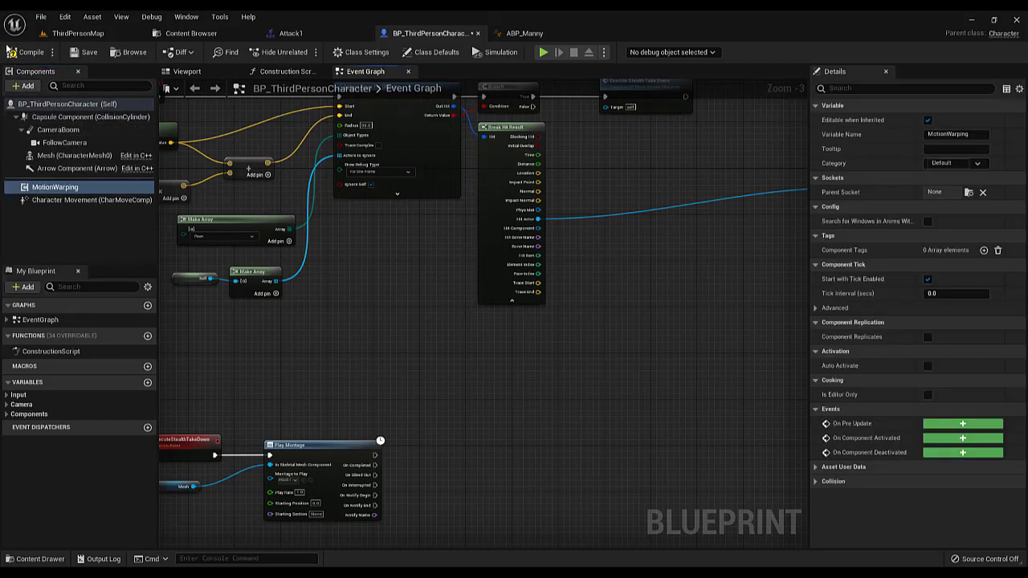
left_click(83, 54)
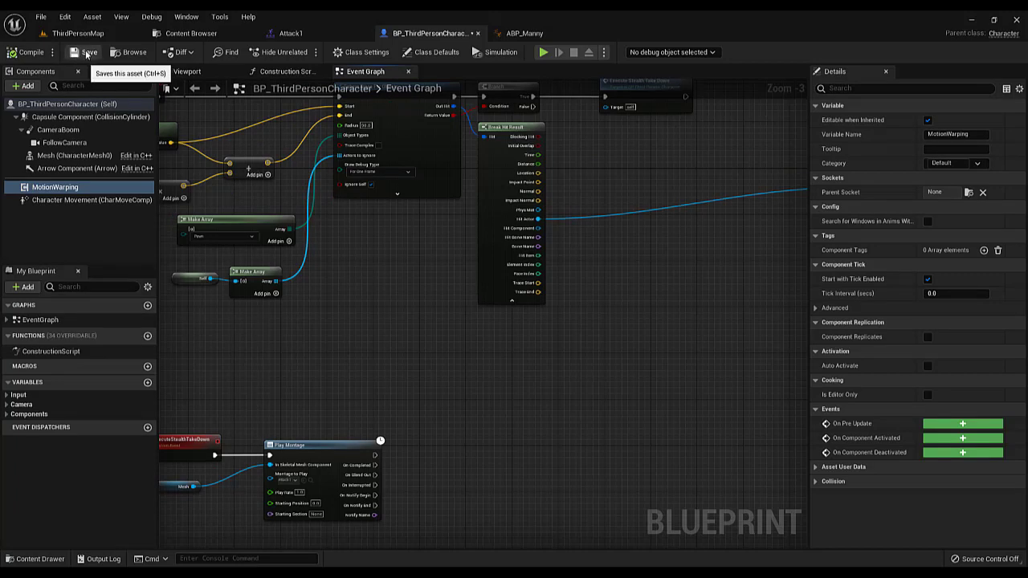
Locate the ExecuteStealthTakeDown event in the graph and shift its Mesh node closer to Play Montage
scroll(597, 234, "down", 6)
scroll(517, 259, "up", 8)
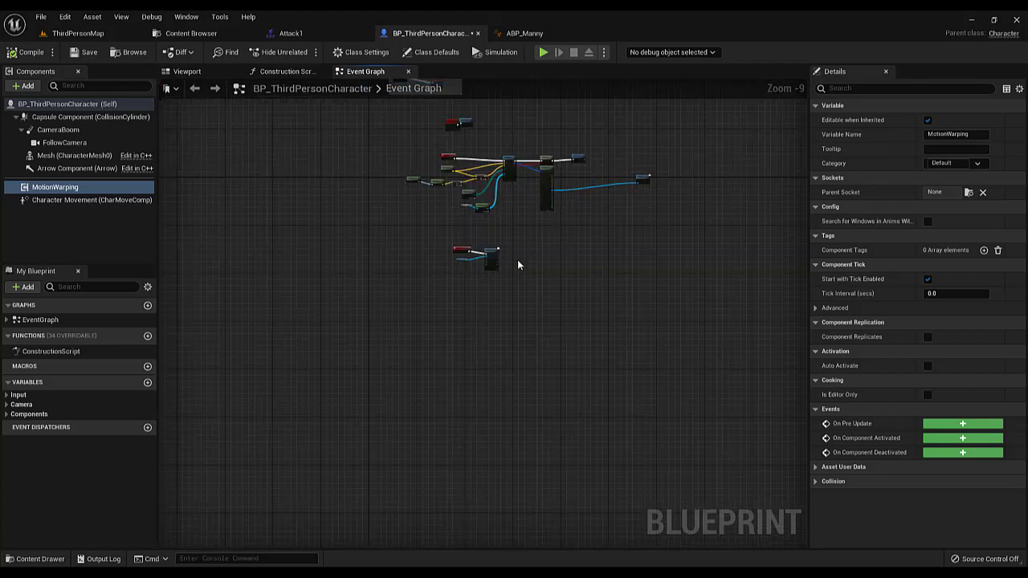
left_click_drag(253, 284, 282, 298)
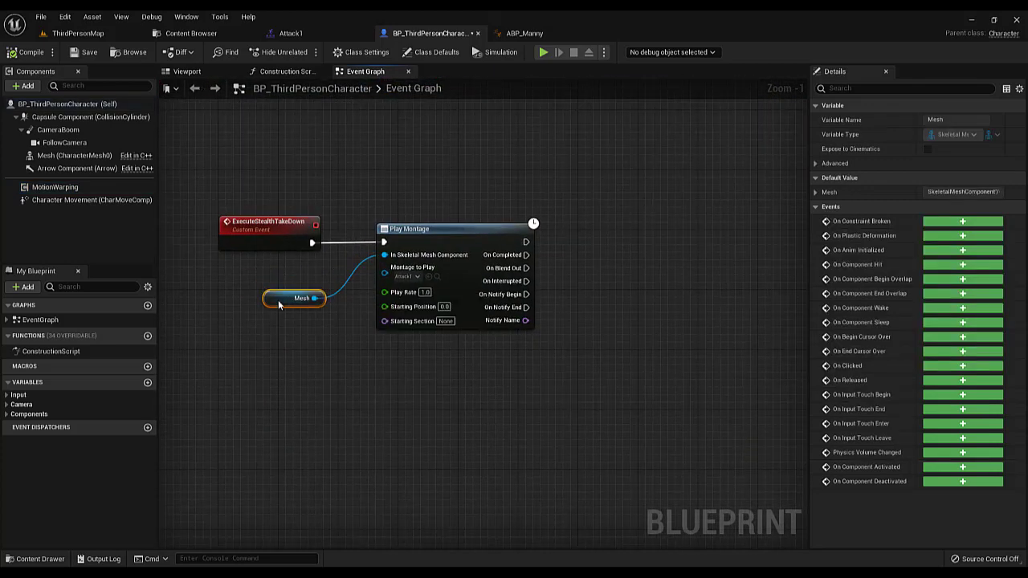
right_click_drag(454, 163, 450, 217)
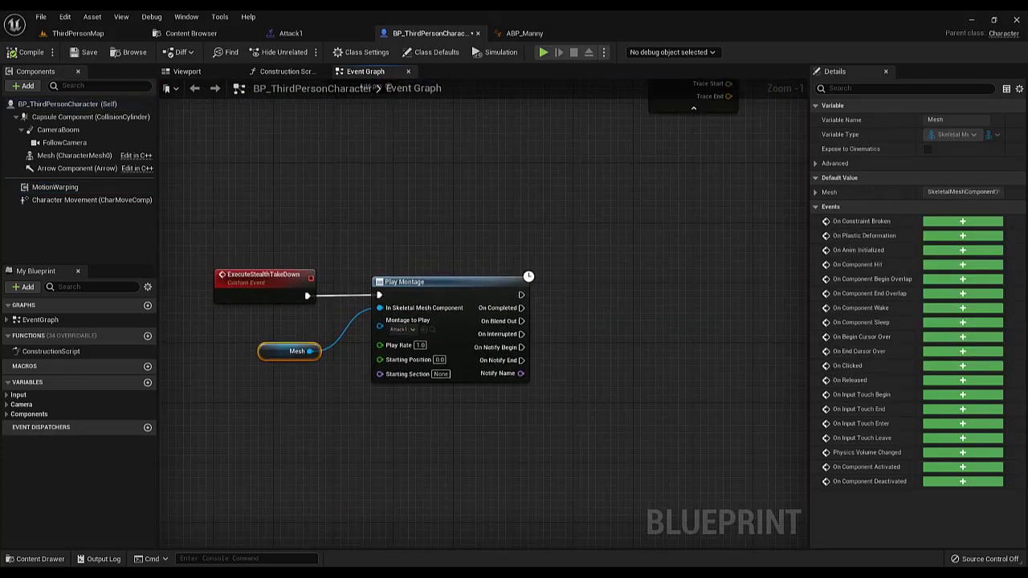
right_click(298, 433)
scroll(375, 383, "down", 4)
right_click_drag(416, 372, 369, 376)
scroll(370, 376, "up", 4)
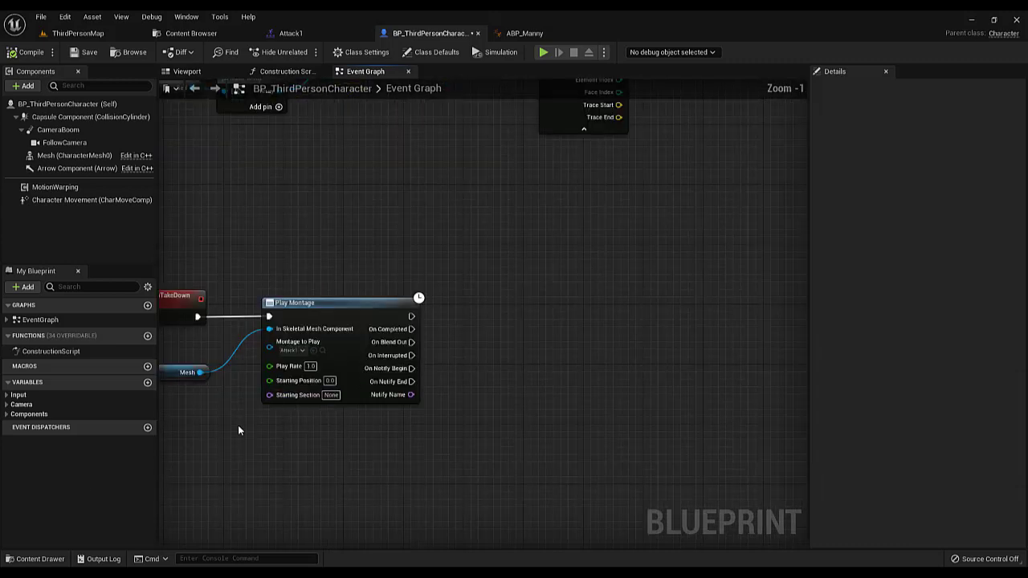
Disconnect Play Montage from ExecuteStealthTakeDown and move it with its Mesh node farther away to make room between them
right_click_drag(241, 426, 386, 386)
left_click_drag(304, 395, 519, 282)
left_click(357, 297)
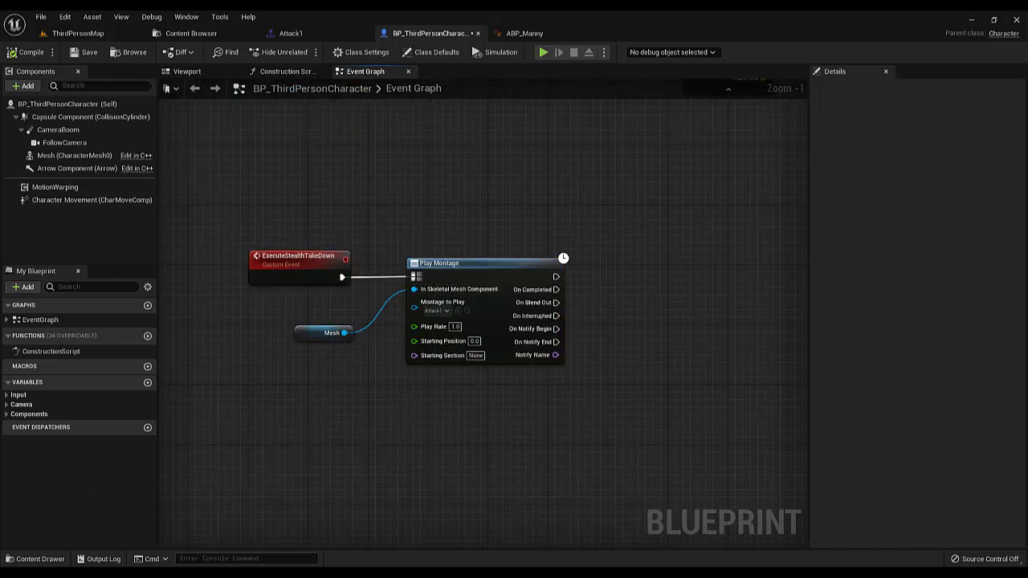
left_click_drag(393, 396, 676, 303)
scroll(484, 317, "down", 4)
scroll(564, 313, "up", 1)
scroll(563, 317, "up", 1)
left_click(383, 289)
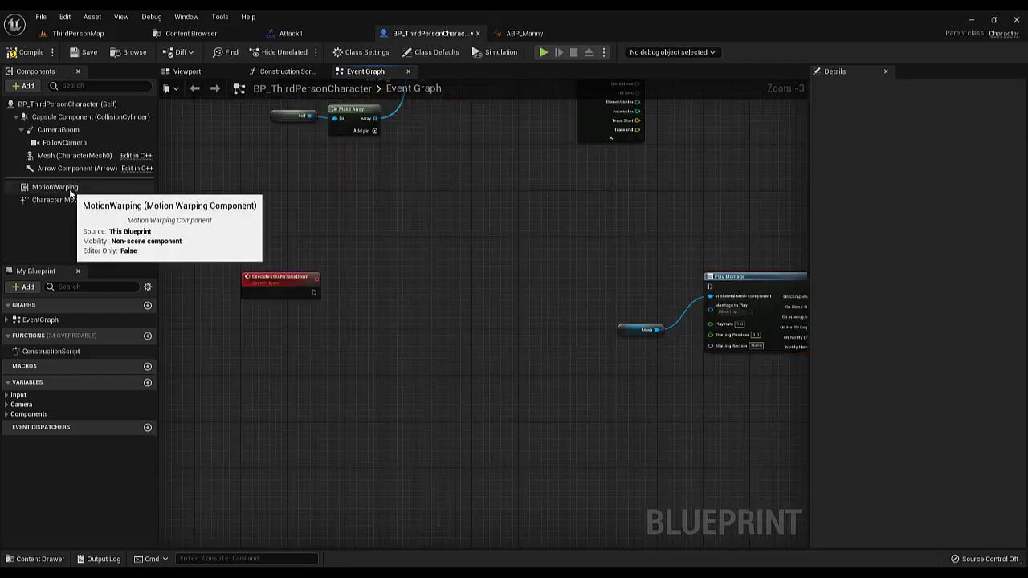
Place a Motion Warping component reference and create an Add or Update Warp Target from Location and Rotation node from it
left_click_drag(88, 188, 498, 271)
scroll(450, 337, "up", 3)
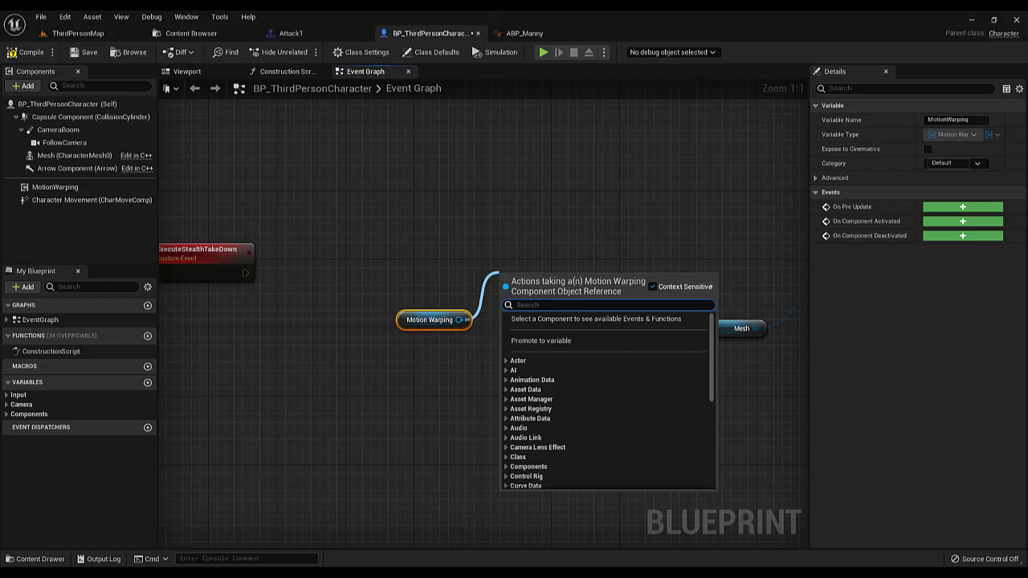
key("Escape")
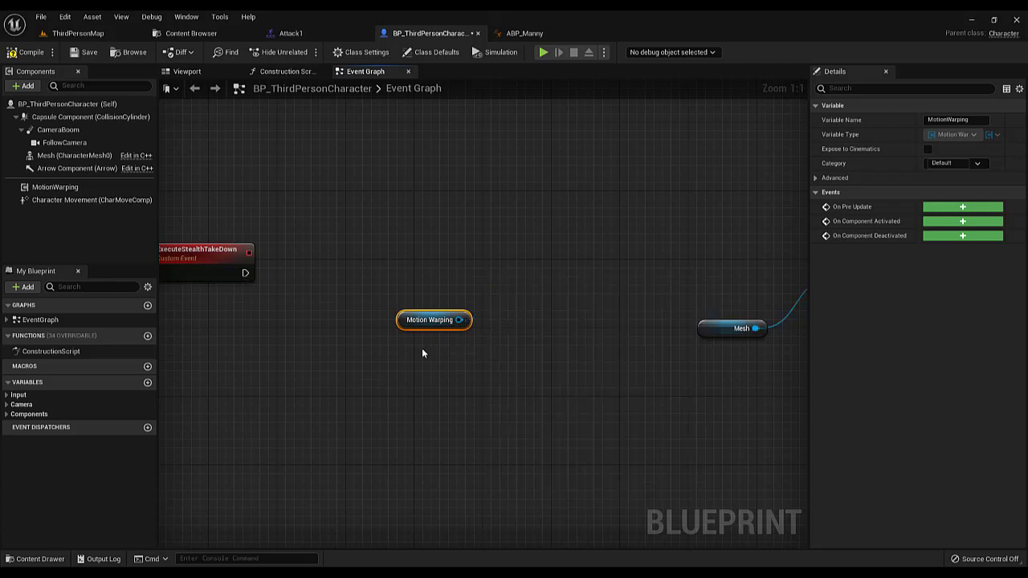
left_click_drag(457, 319, 502, 284)
type("add")
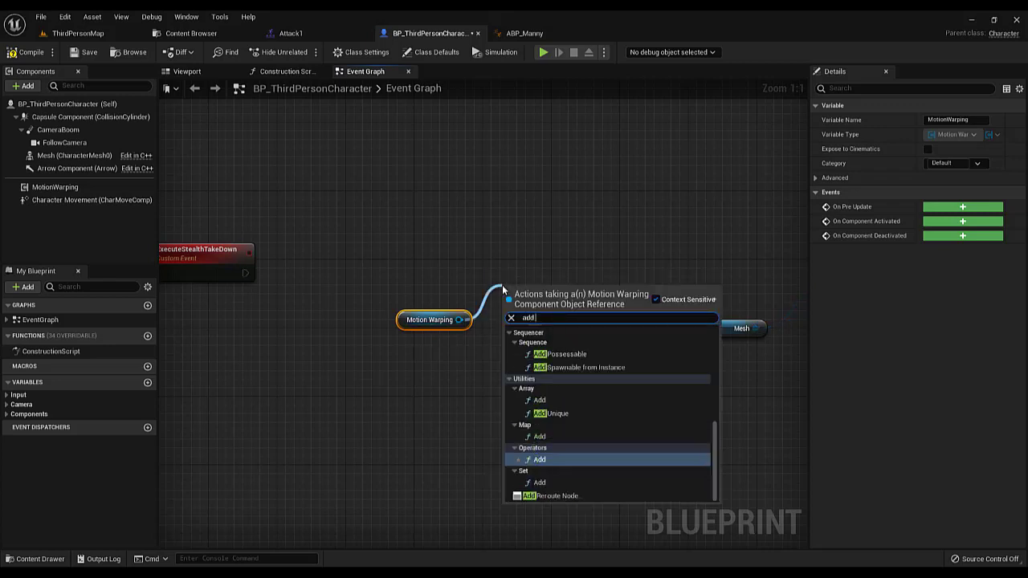
type(" upda")
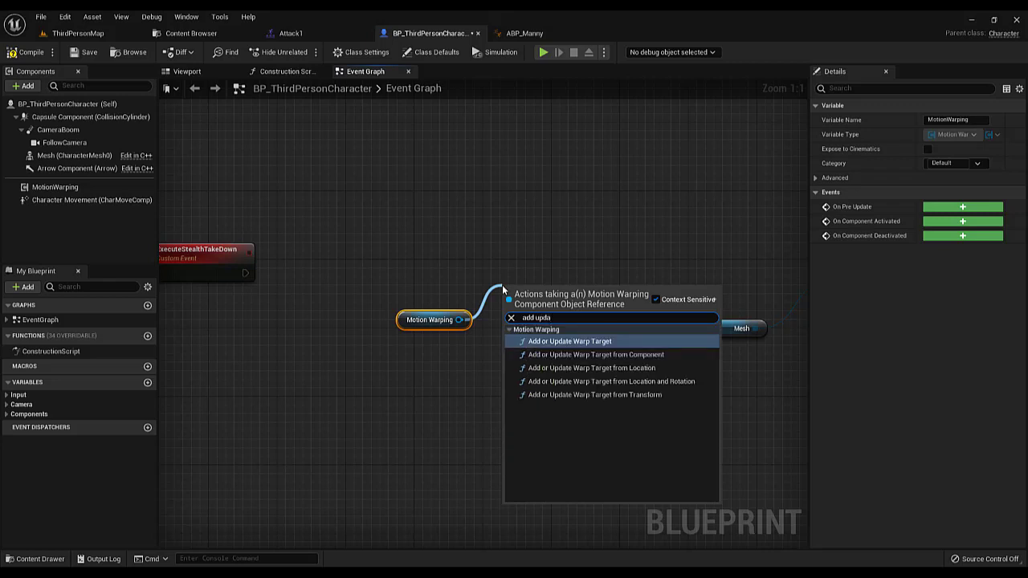
left_click(593, 382)
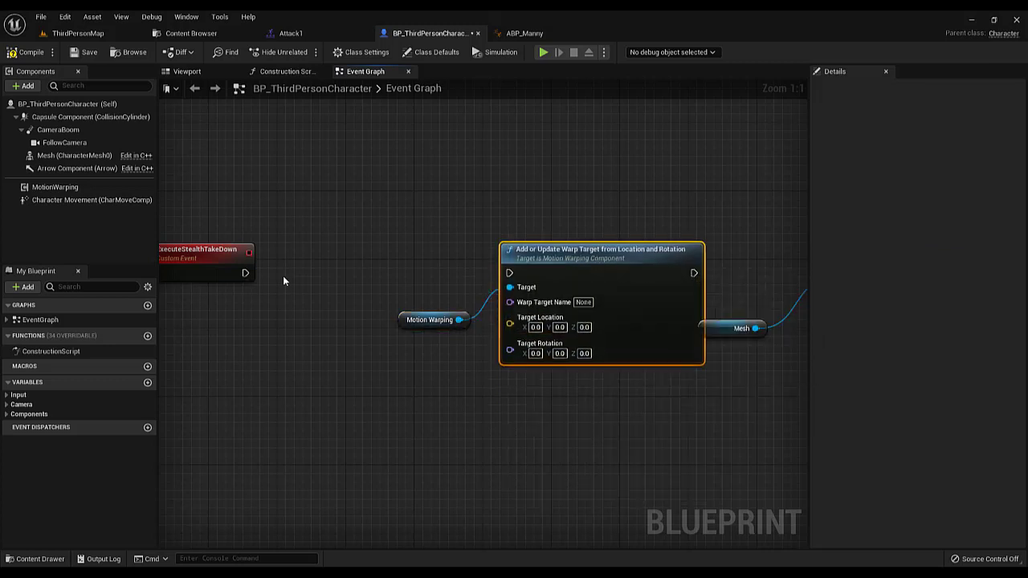
Wire the warp target node between ExecuteStealthTakeDown and Play Montage, and align the Play Montage and Mesh nodes with it
left_click_drag(245, 273, 511, 274)
scroll(562, 282, "down", 3)
right_click_drag(648, 292, 514, 268)
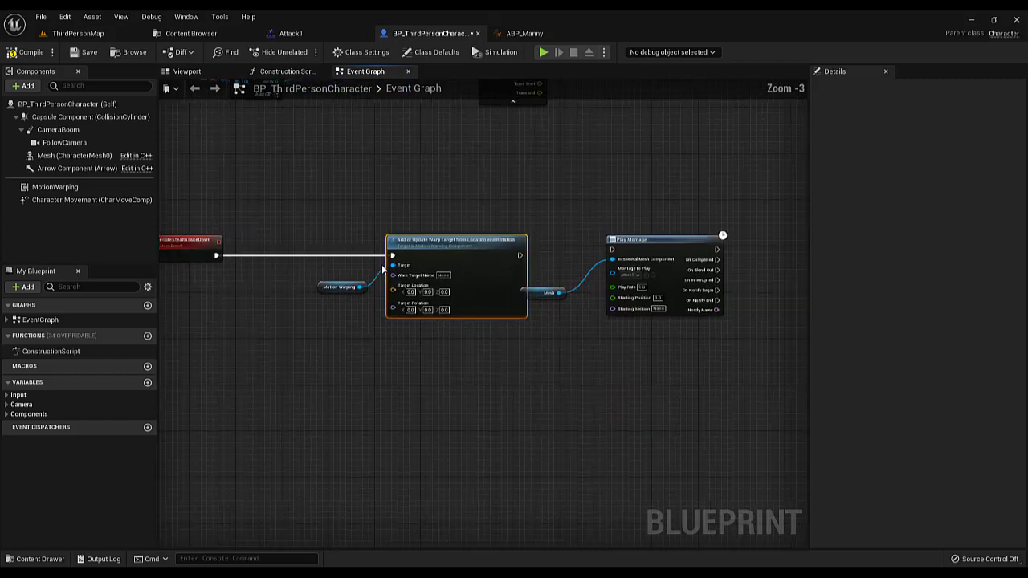
scroll(516, 268, "up", 3)
left_click_drag(554, 303, 594, 303)
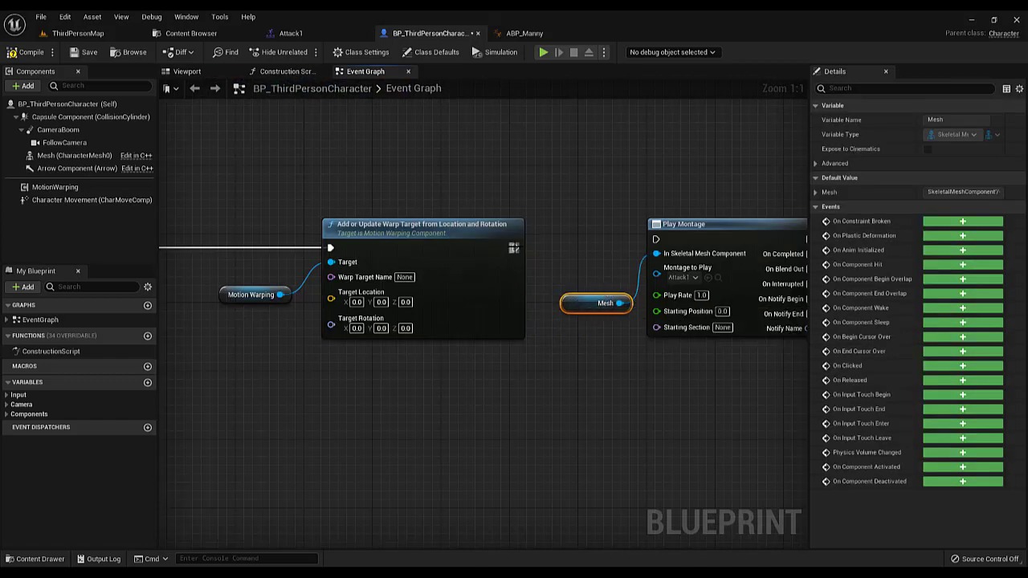
left_click_drag(514, 248, 655, 240)
left_click_drag(710, 236, 710, 244)
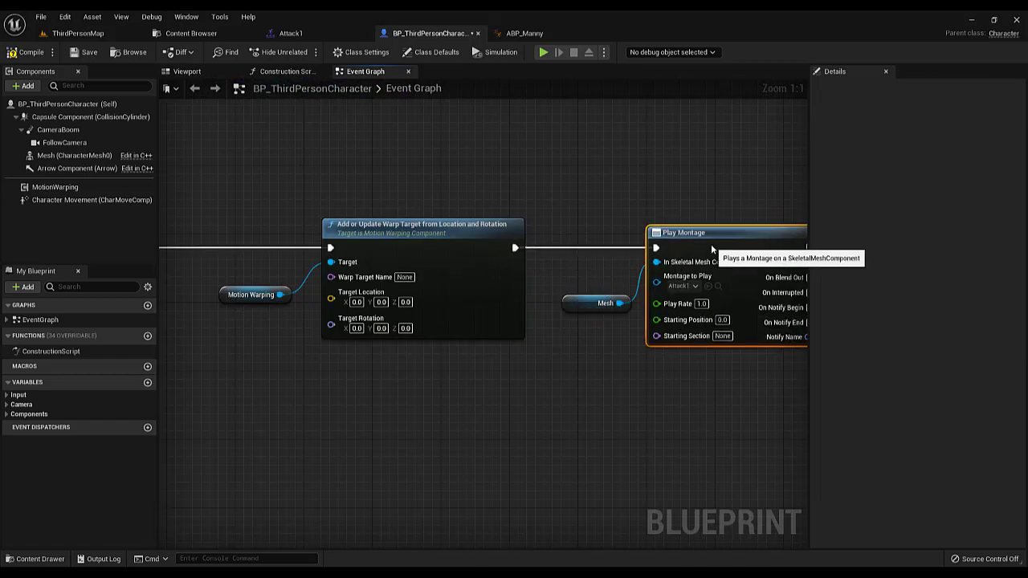
left_click_drag(598, 303, 589, 295)
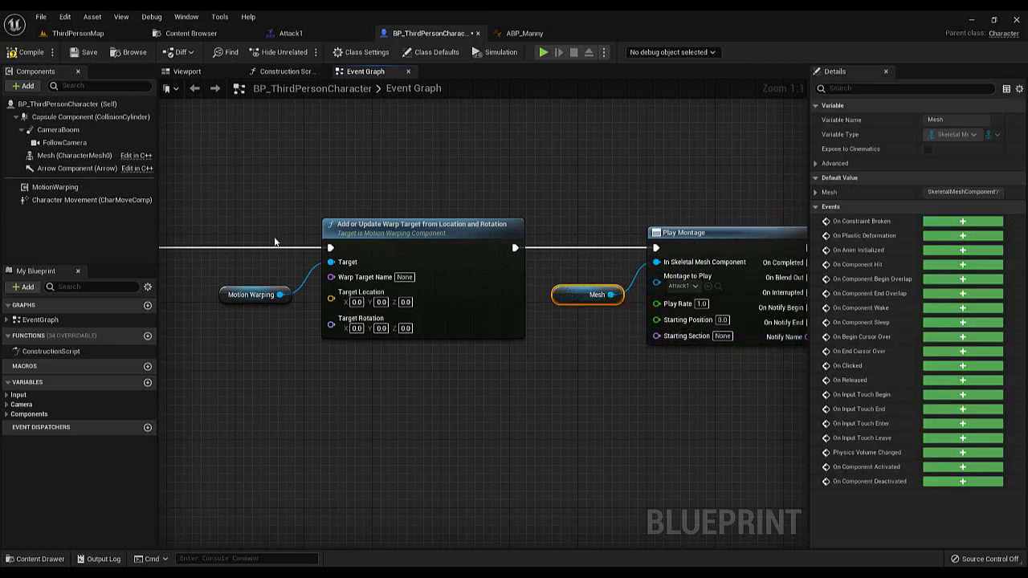
Shift the warp target node toward Play Montage and tuck the Motion Warping reference close beside its Target input
left_click_drag(207, 200, 433, 362)
left_click_drag(492, 319, 508, 317)
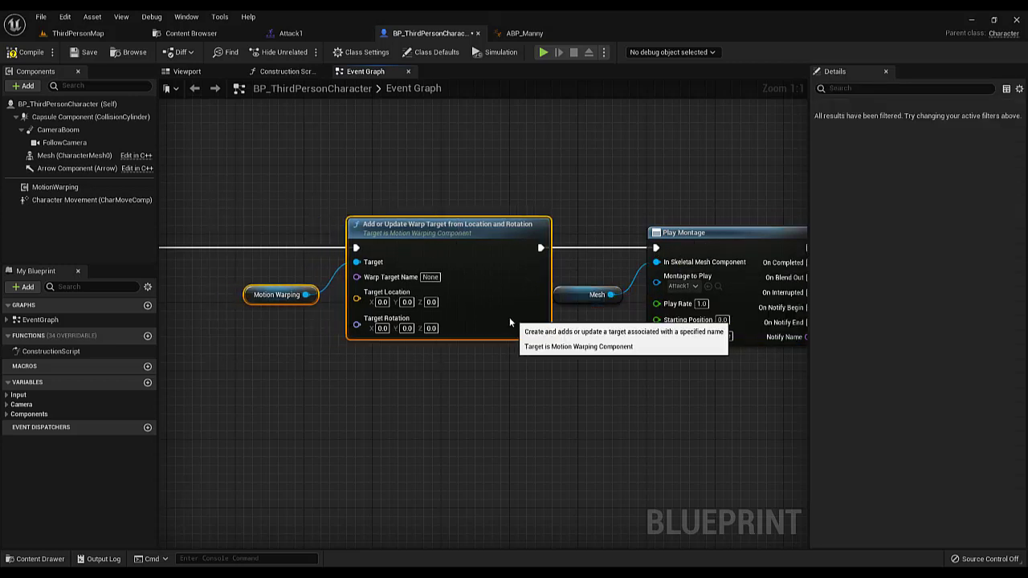
right_click_drag(346, 386, 464, 401)
left_click(367, 343)
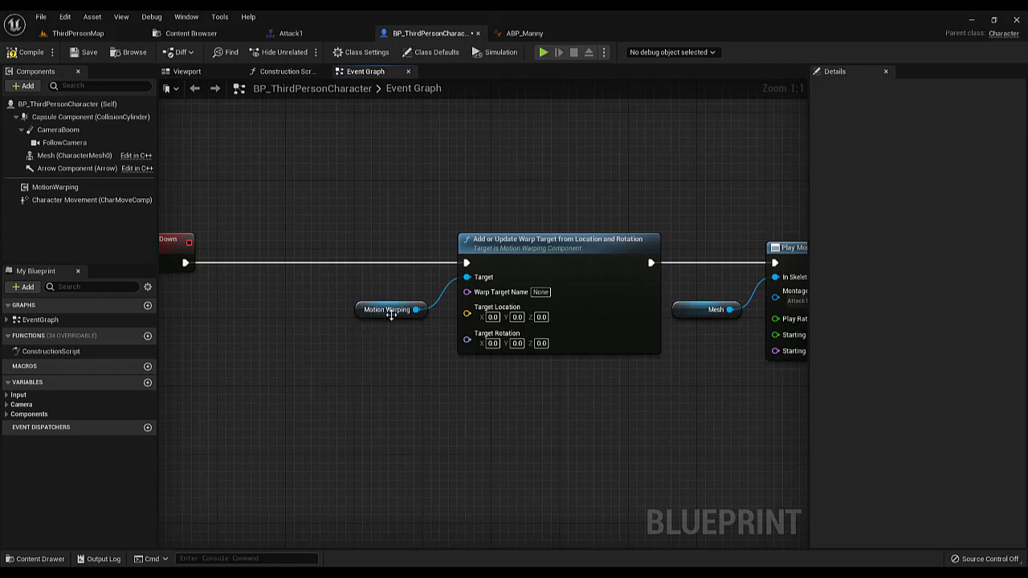
left_click_drag(391, 314, 415, 314)
right_click_drag(375, 305, 486, 302)
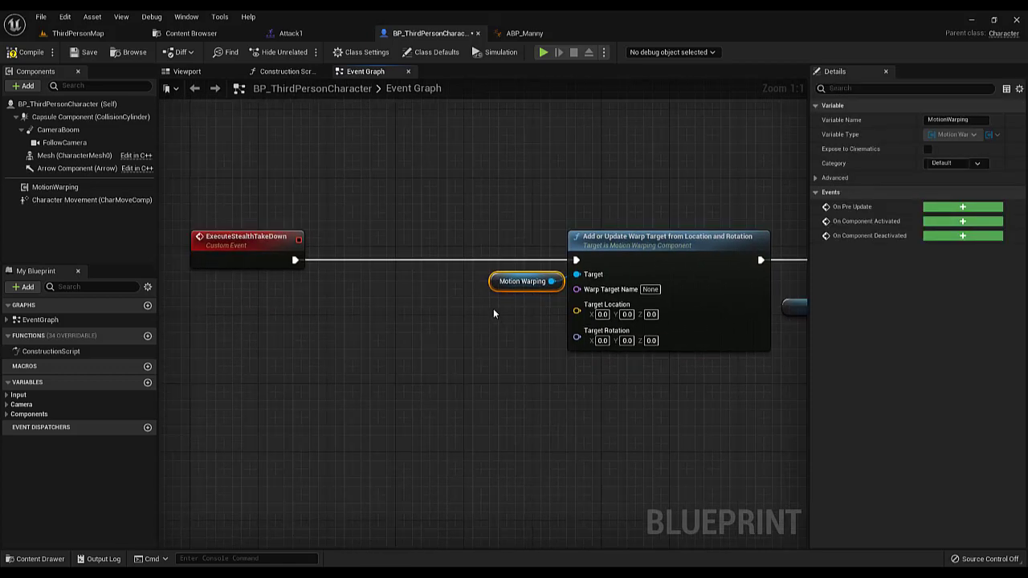
Promote the Target Location input to a variable named StealthTakeDownLocation and place its node below the Motion Warping reference
right_click(578, 308)
left_click(605, 331)
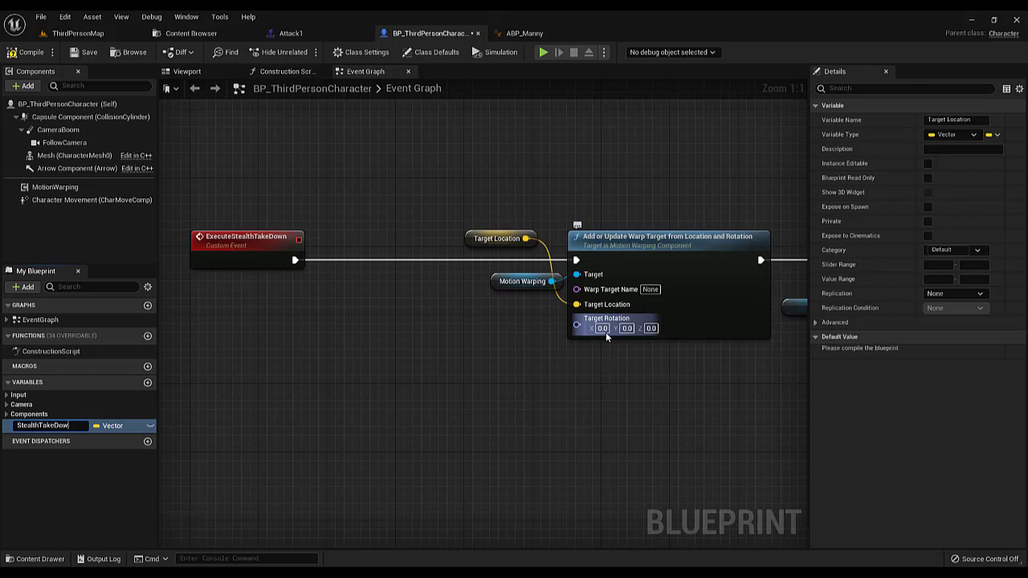
type("StealthTakeDownLocation")
key("Return")
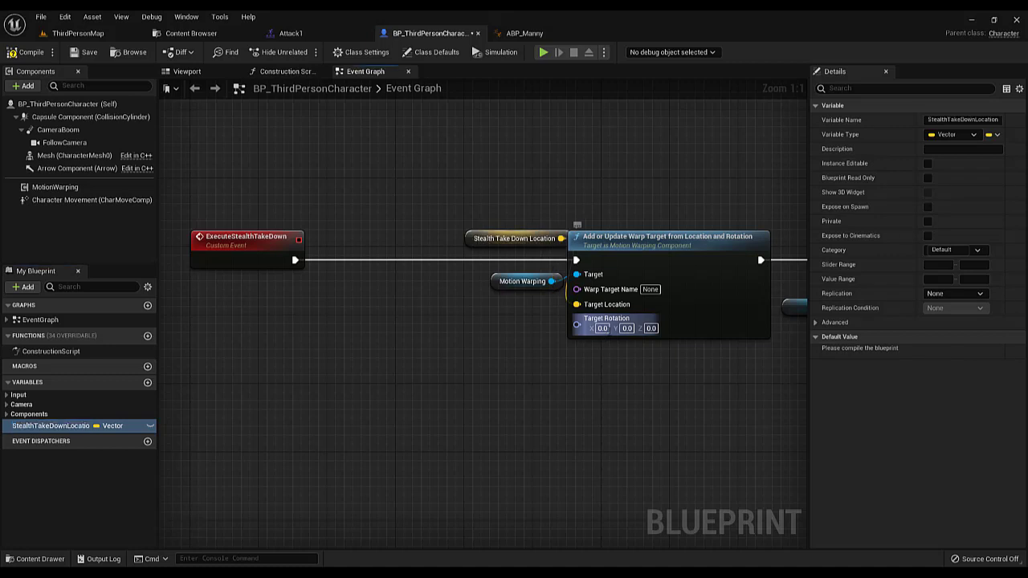
left_click_drag(490, 238, 425, 323)
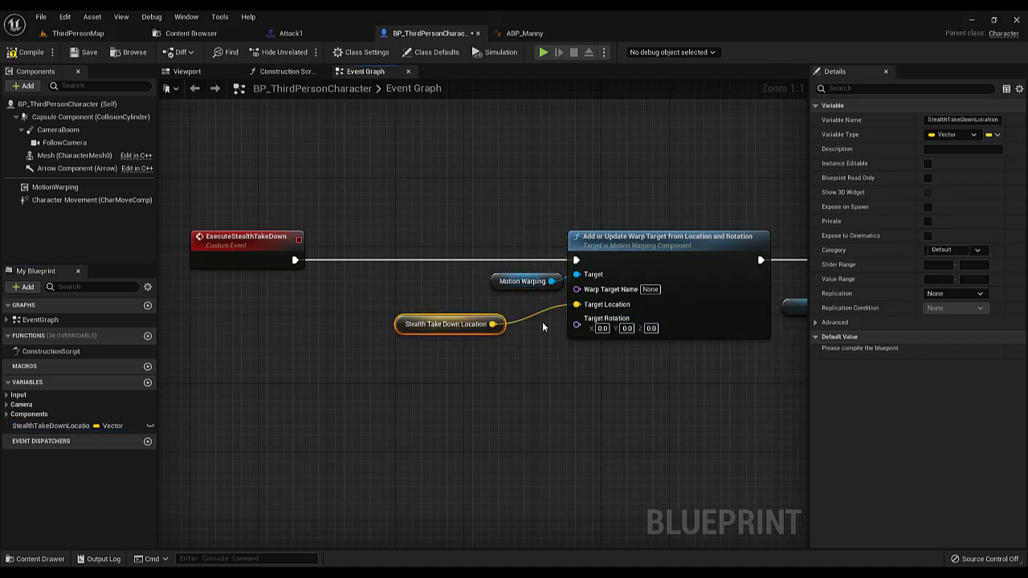
Promote the Target Rotation input to a variable named StealthTakedownRot and arrange the input nodes beside the warp target node
right_click(587, 326)
left_click(629, 349)
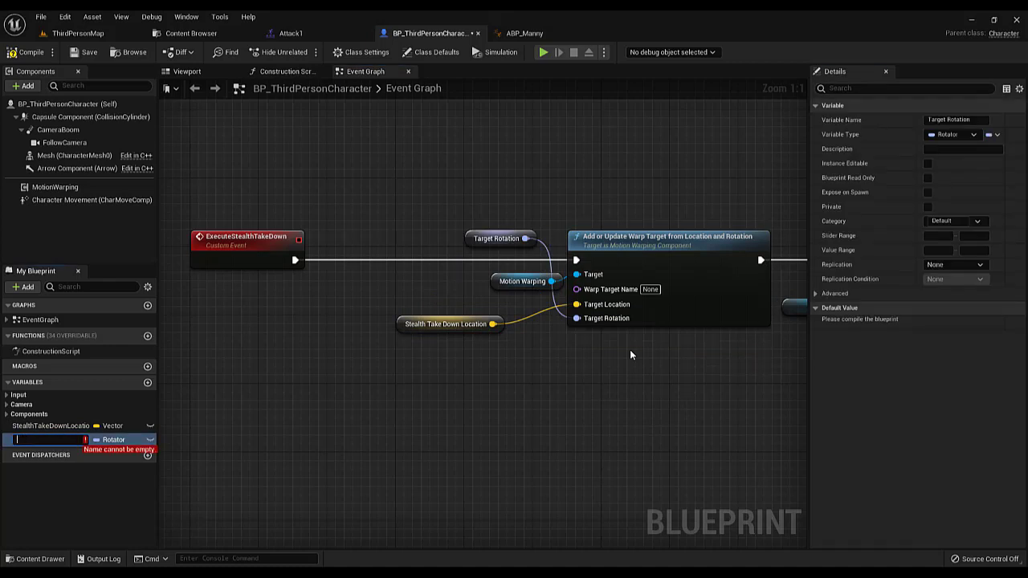
type("StealthTak")
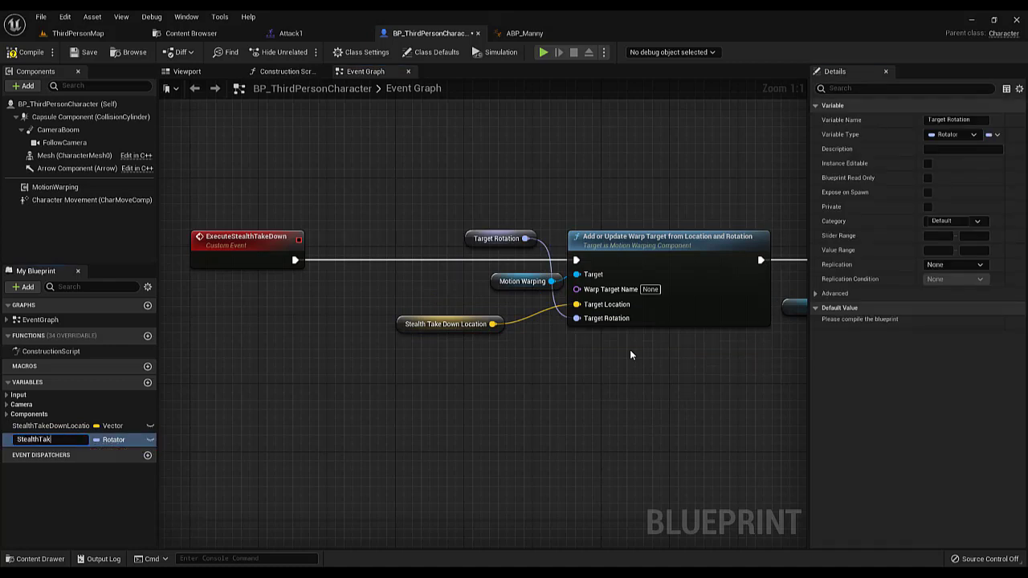
type("edownRot")
key("Return")
left_click_drag(468, 236, 458, 345)
left_click_drag(496, 282, 478, 282)
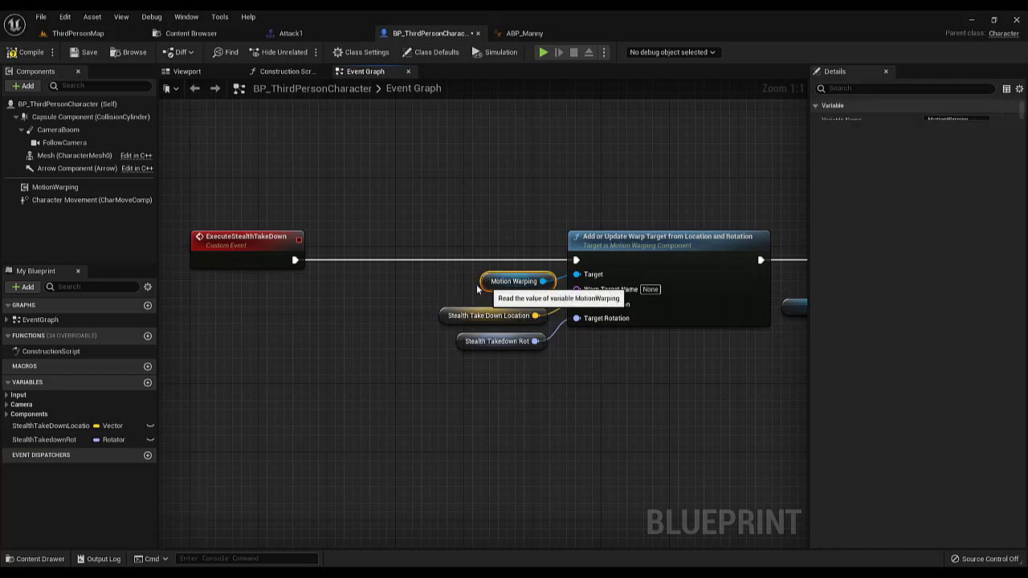
Set the warp target node's Warp Target Name to Attack, copied from the Attack1 montage's motion warping notify, and compile and save the blueprint
left_click(620, 349)
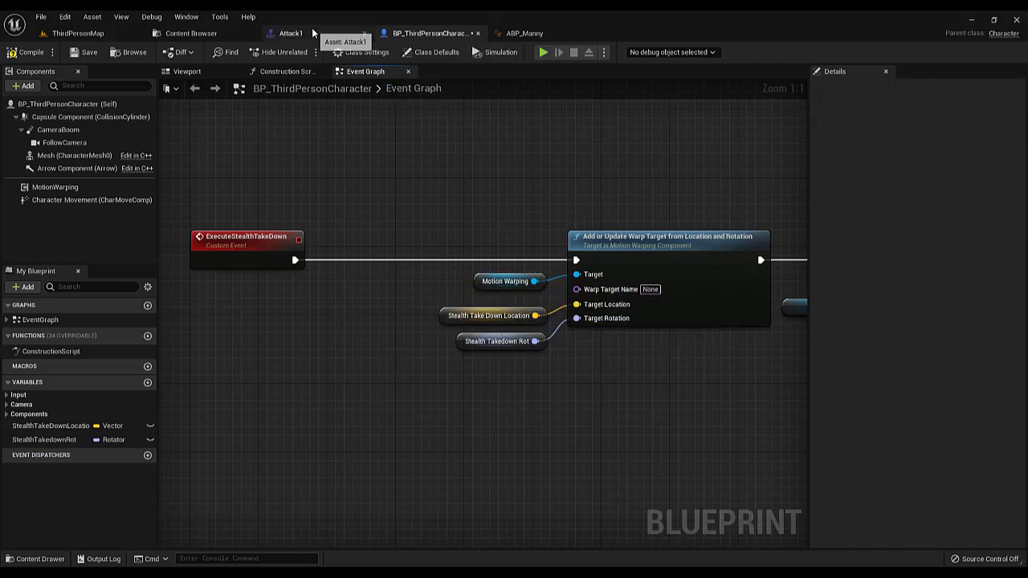
left_click(291, 33)
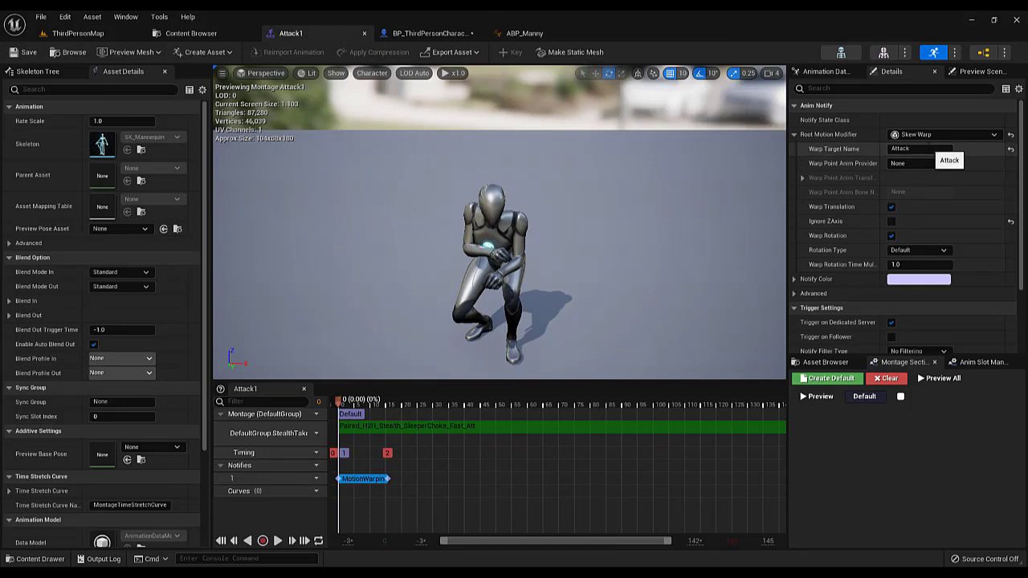
left_click(927, 150)
left_click(923, 150)
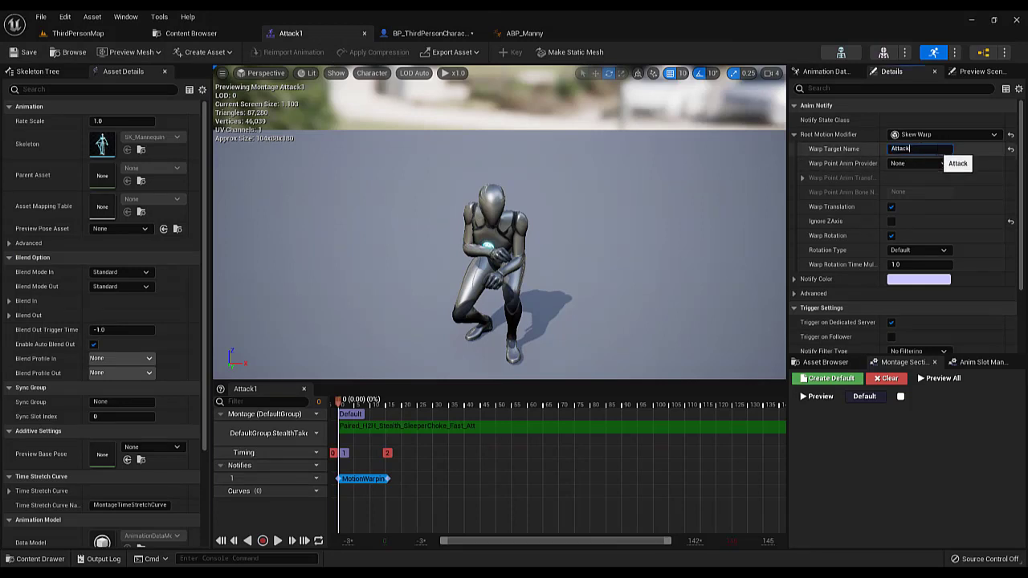
double_click(914, 150)
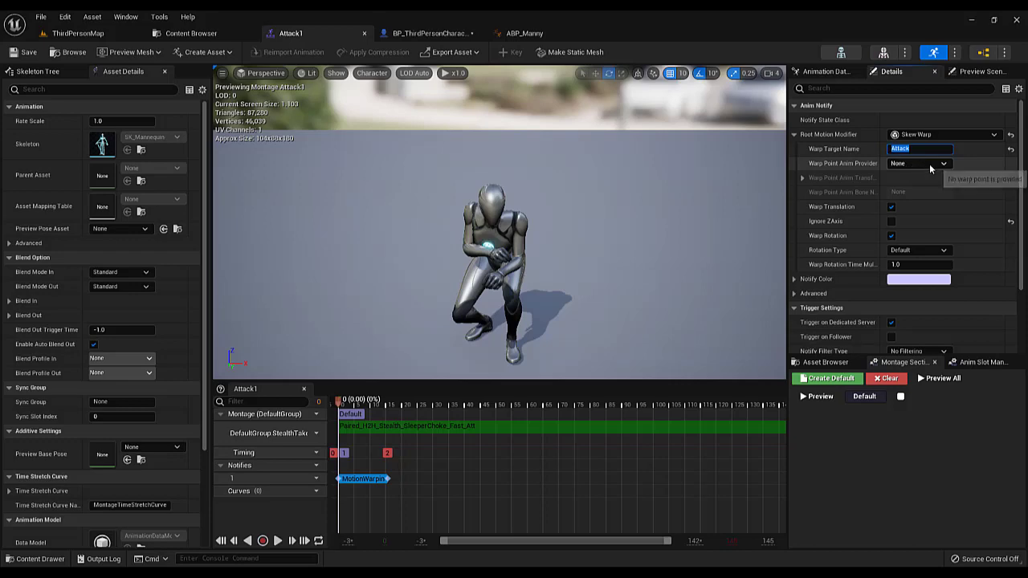
left_click(465, 36)
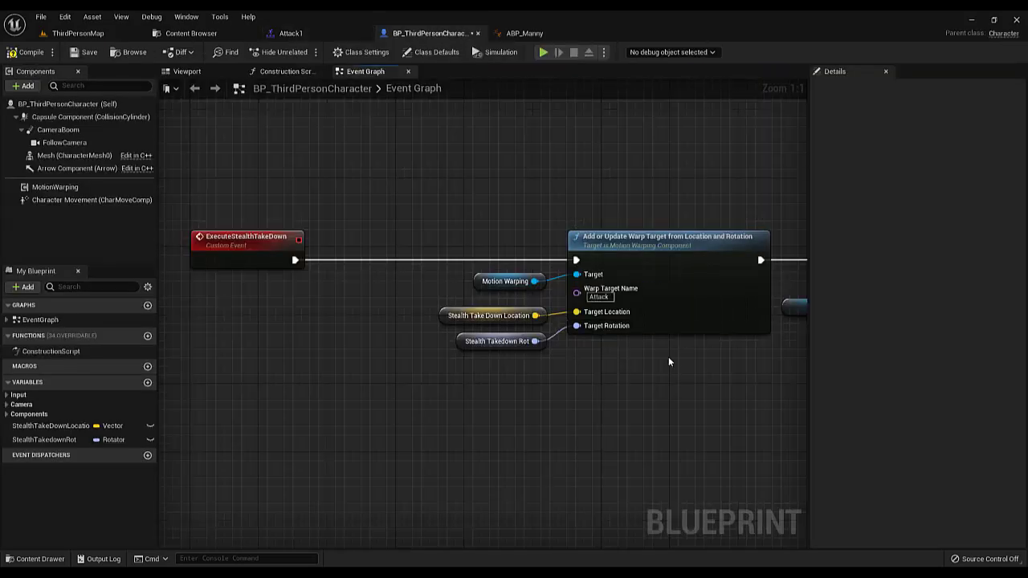
left_click(26, 52)
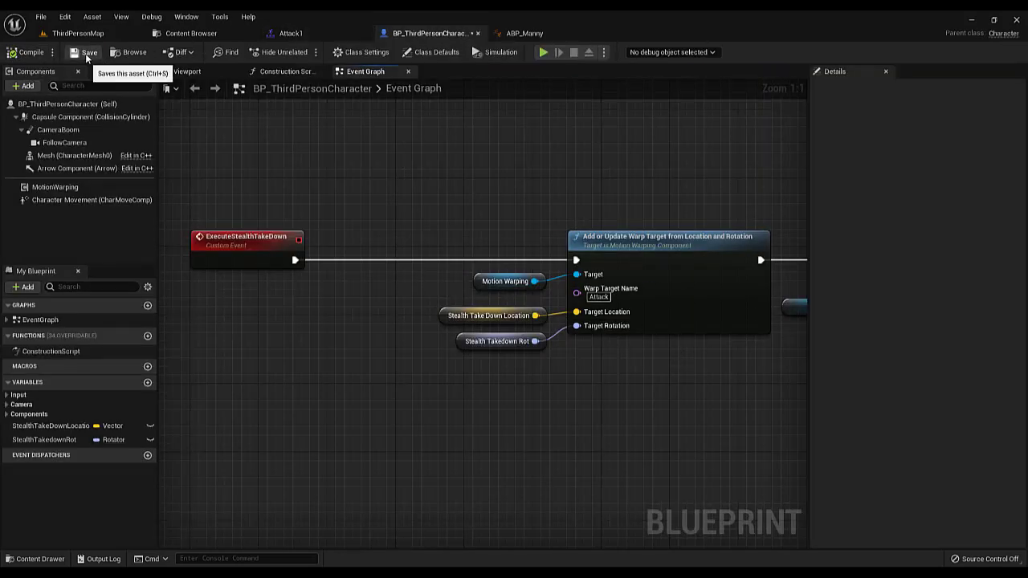
left_click(84, 52)
scroll(363, 253, "down", 4)
left_click_drag(426, 251, 589, 348)
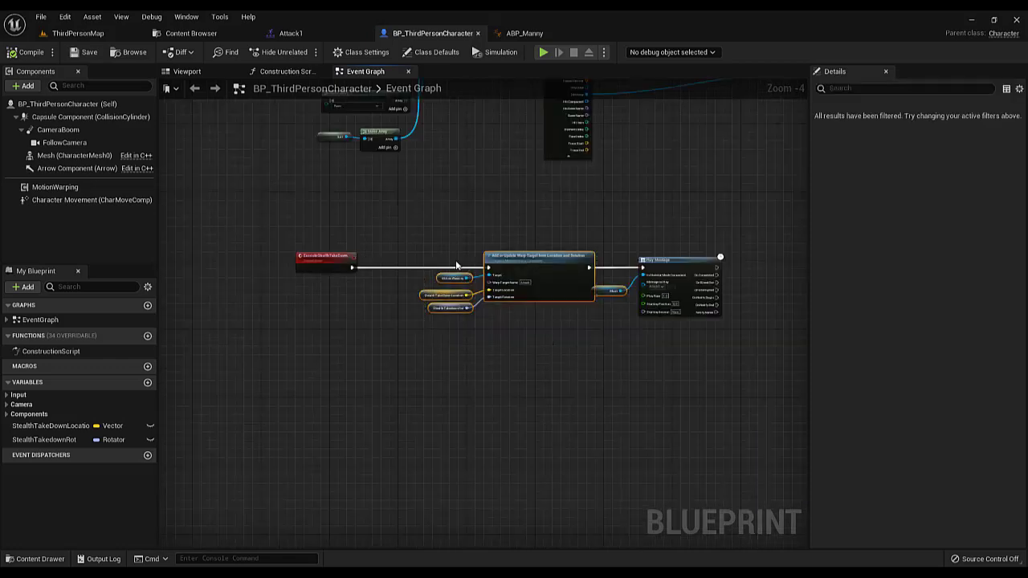
left_click(425, 240)
left_click_drag(420, 233, 670, 339)
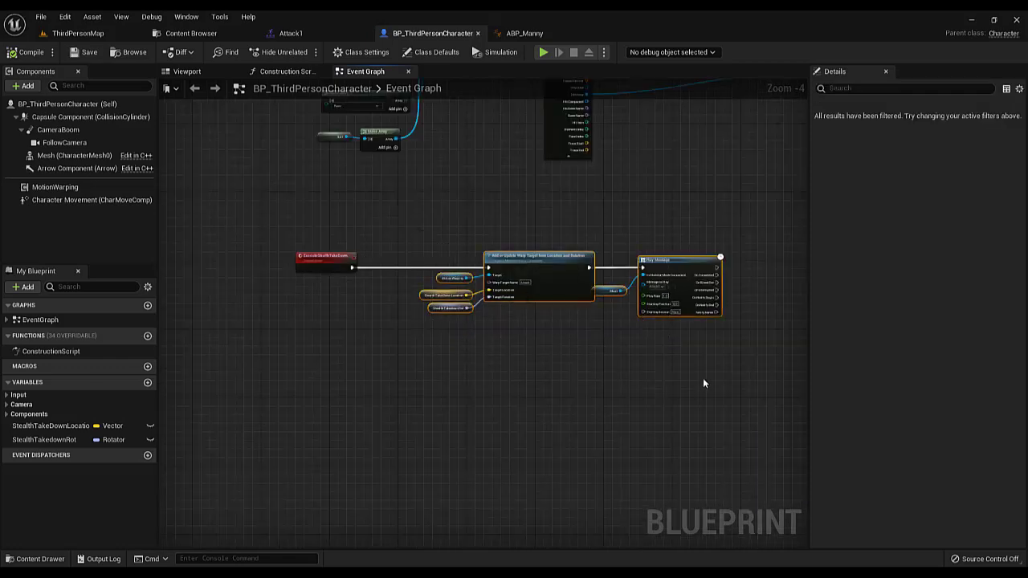
left_click(491, 347)
scroll(470, 317, "up", 3)
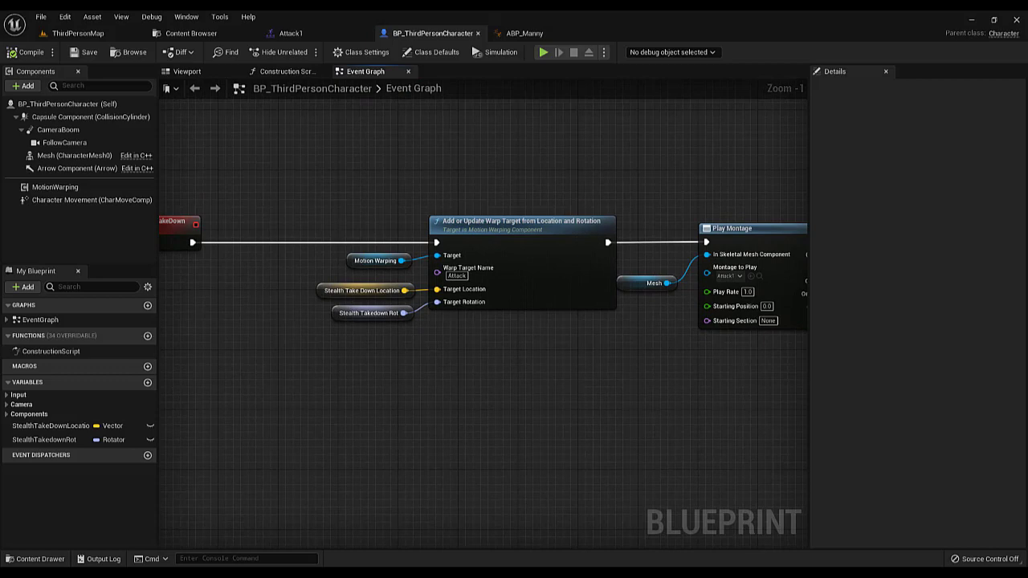
left_click_drag(320, 188, 729, 359)
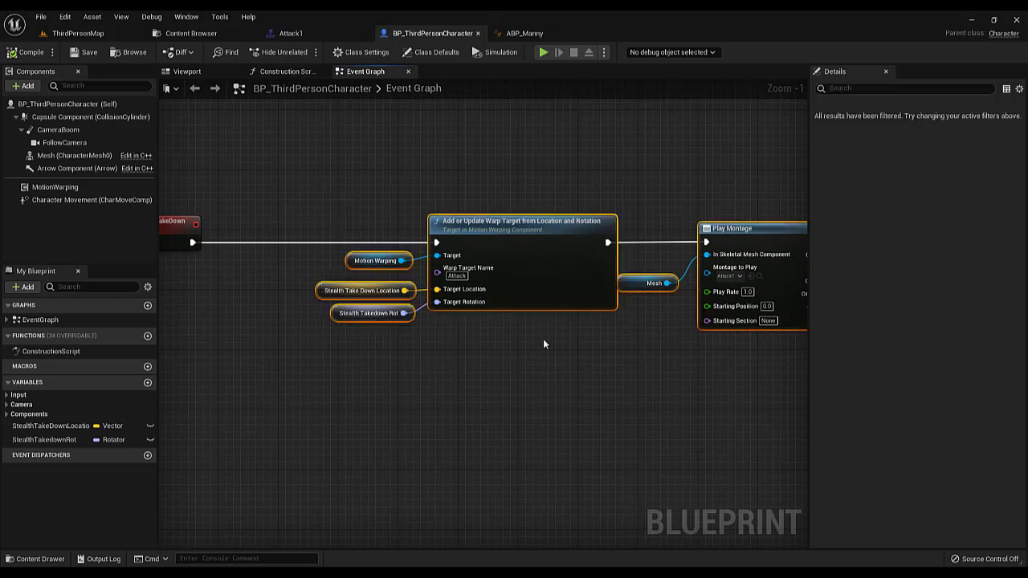
left_click(542, 338)
scroll(540, 335, "down", 4)
scroll(536, 329, "up", 5)
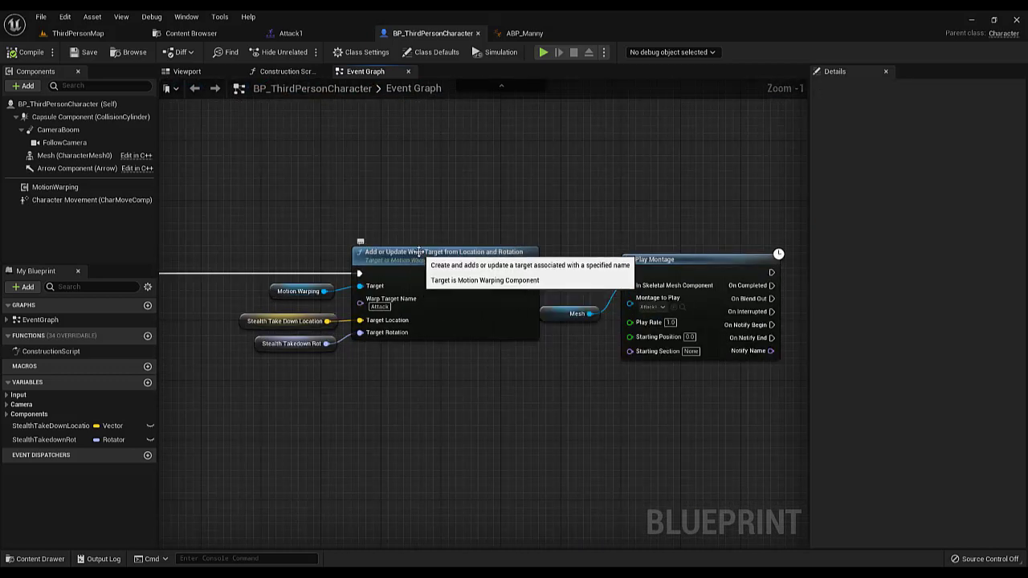
scroll(418, 301, "down", 4)
Move the whole ExecuteStealthTakeDown chain slightly further down, away from the trace nodes above
left_click_drag(285, 281, 634, 369)
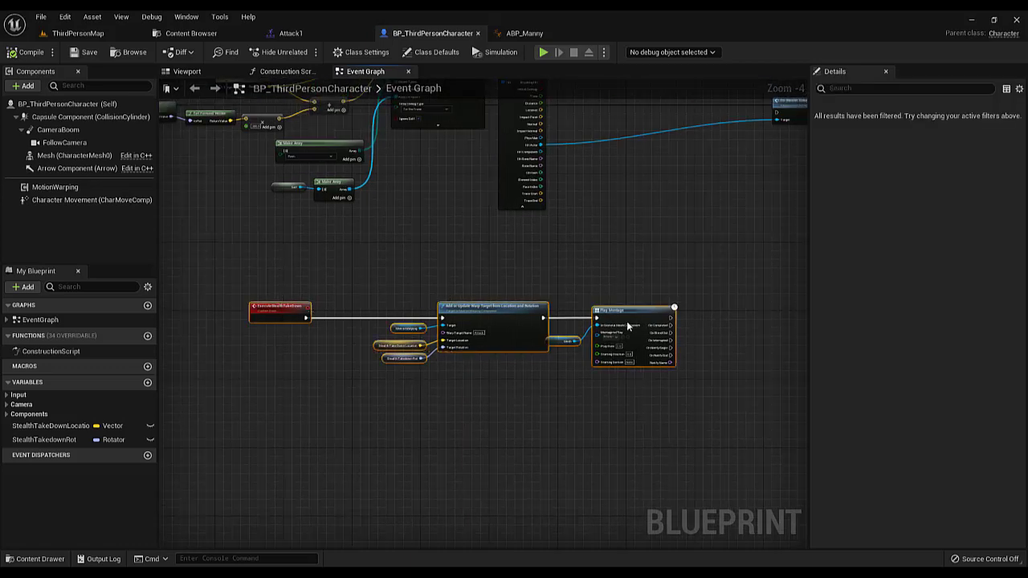
left_click_drag(623, 305, 628, 331)
left_click(499, 301)
scroll(499, 301, "down", 1)
right_click_drag(499, 301, 433, 330)
scroll(431, 329, "up", 4)
scroll(456, 313, "down", 2)
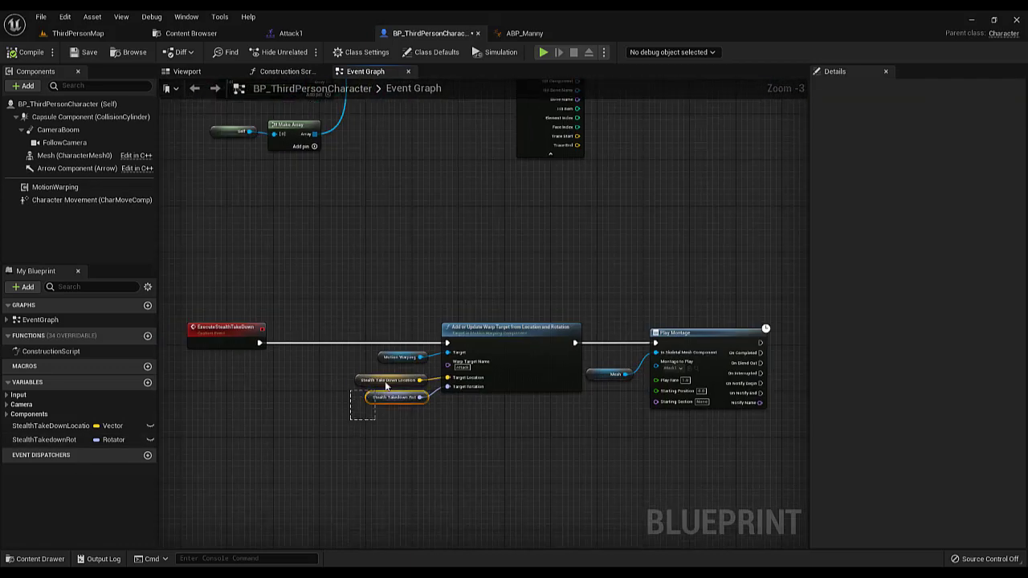
left_click_drag(350, 419, 385, 386)
scroll(365, 406, "up", 3)
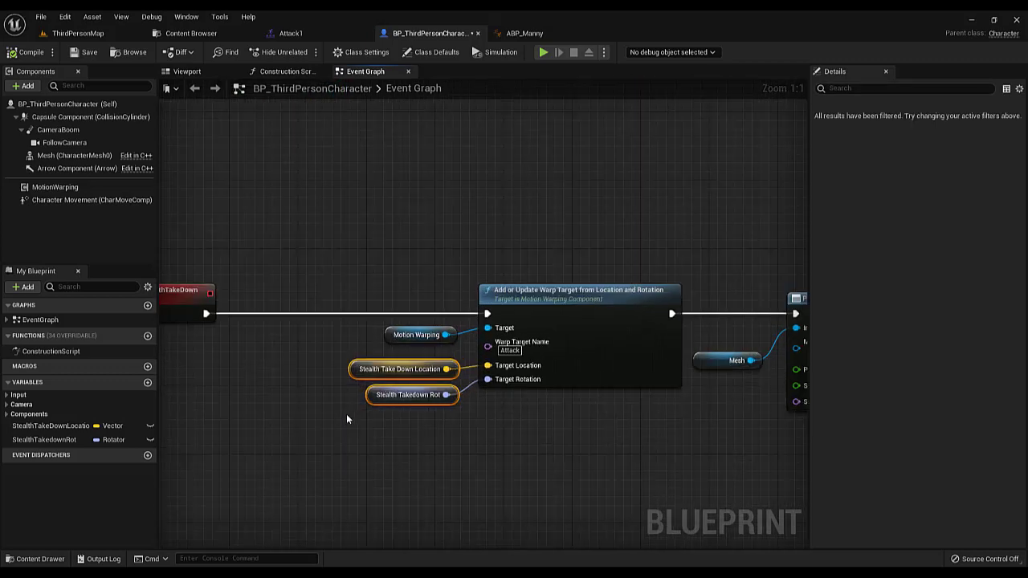
left_click_drag(335, 416, 428, 366)
left_click_drag(300, 439, 429, 382)
scroll(424, 426, "down", 1)
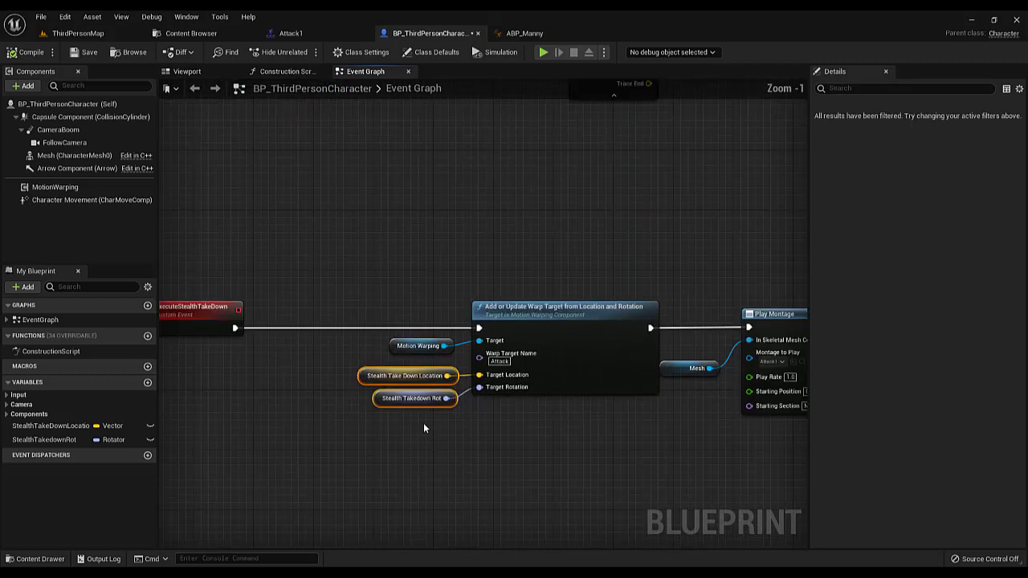
scroll(424, 426, "down", 2)
left_click_drag(393, 326, 692, 411)
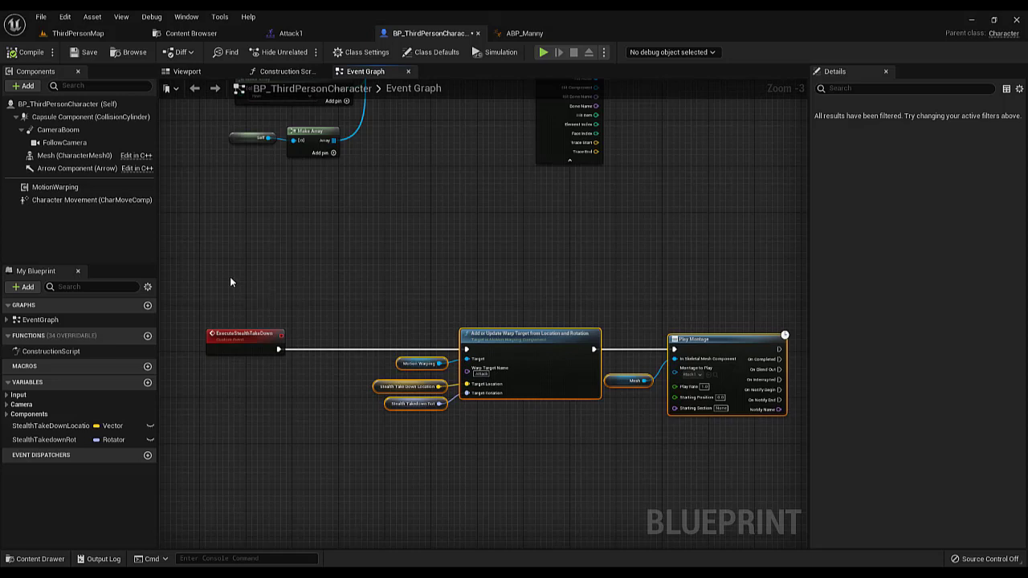
left_click_drag(225, 278, 746, 468)
left_click_drag(205, 260, 715, 465)
left_click_drag(243, 290, 709, 486)
left_click(352, 439)
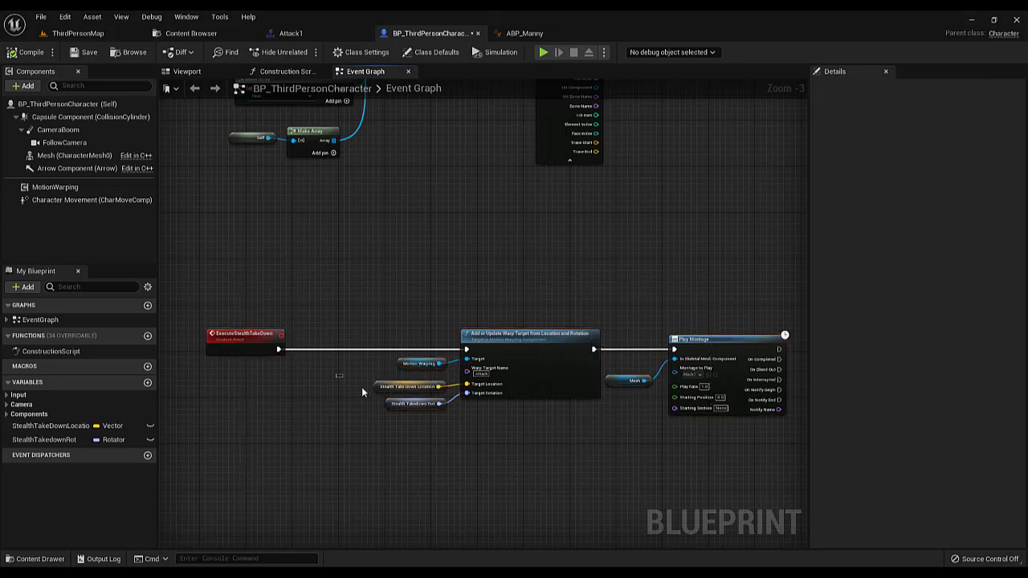
left_click_drag(362, 388, 397, 392)
left_click_drag(323, 450, 456, 408)
Disconnect Execute Stealth Take Down from the Branch's True output and move it and On Stealth Take Down Victim away to free space beside the Branch
scroll(513, 390, "down", 4)
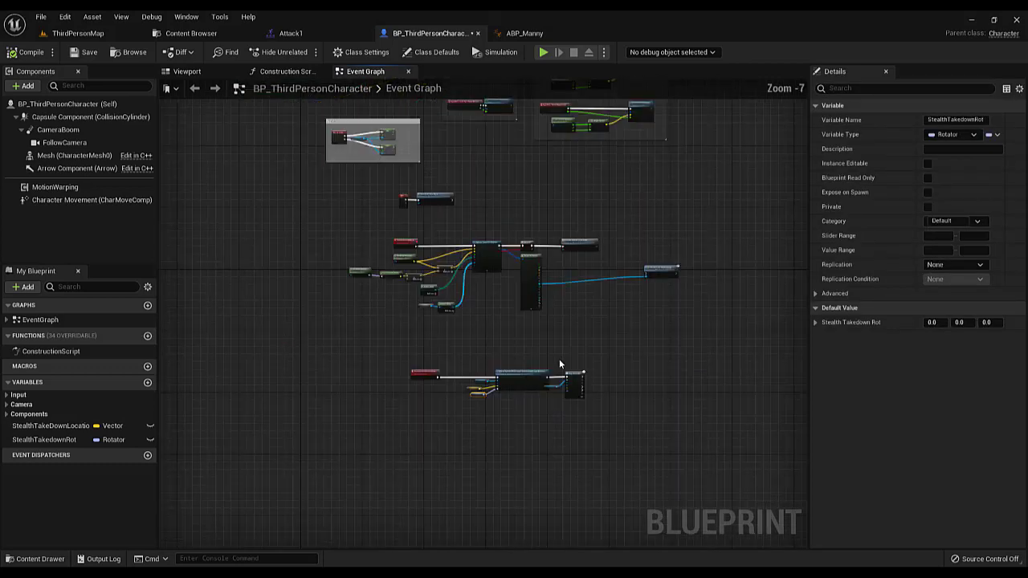
scroll(460, 354, "up", 4)
left_click_drag(562, 323, 671, 369)
left_click(309, 240, "alt")
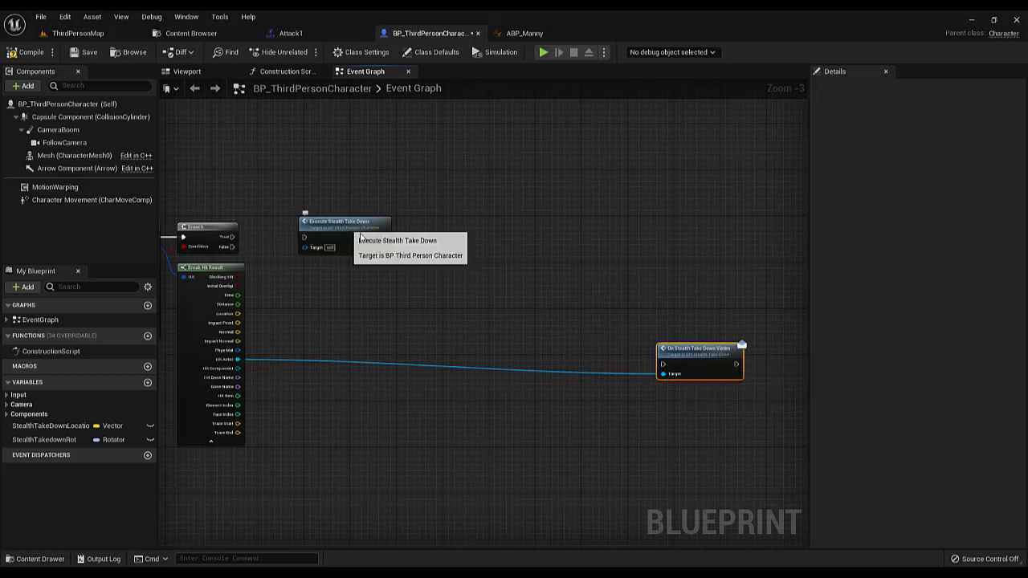
left_click_drag(346, 224, 732, 300)
right_click_drag(522, 292, 696, 292)
scroll(486, 296, "up", 2)
right_click_drag(485, 298, 409, 319)
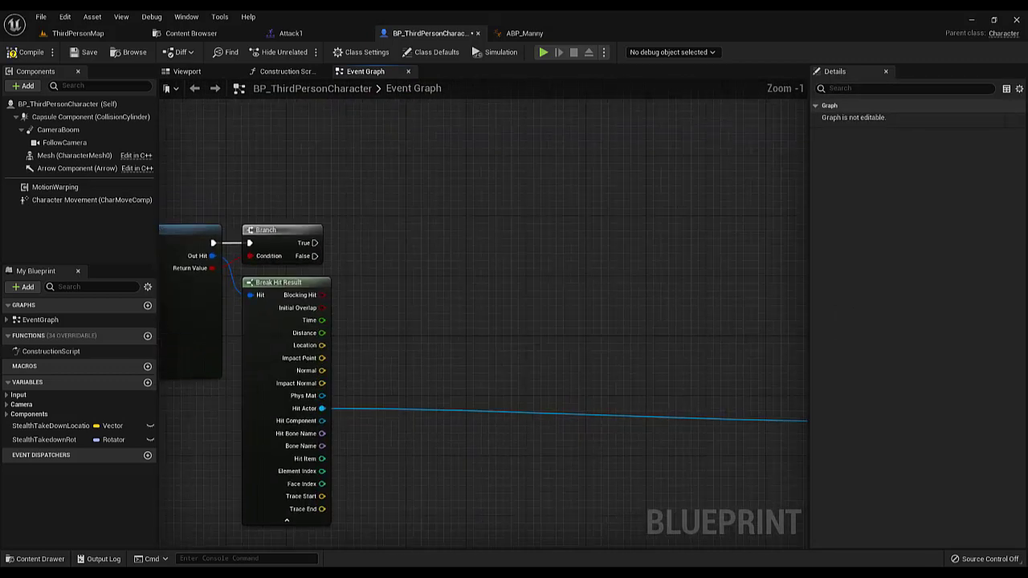
right_click_drag(387, 361, 429, 313)
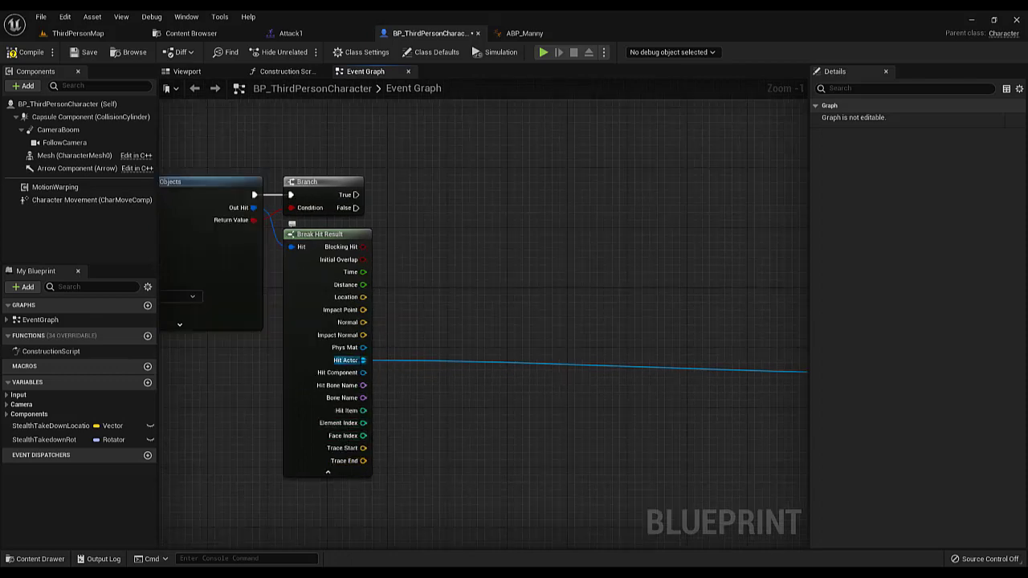
Add a Get Actor Location node from Break Hit Result's Hit Actor, collapse the unused hit outputs, and place the node beside Break Hit Result
left_click_drag(363, 360, 463, 262)
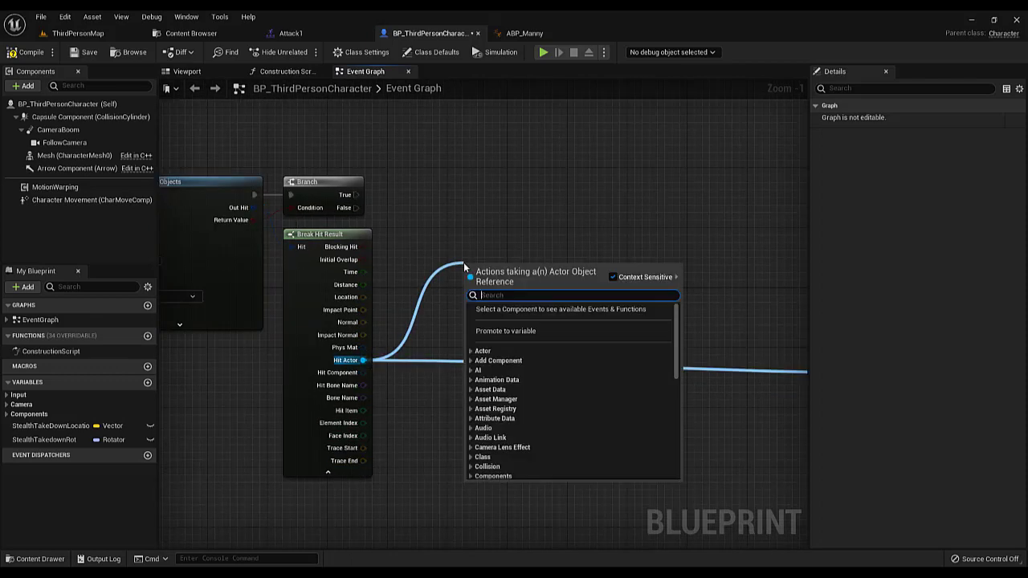
type("getactolo")
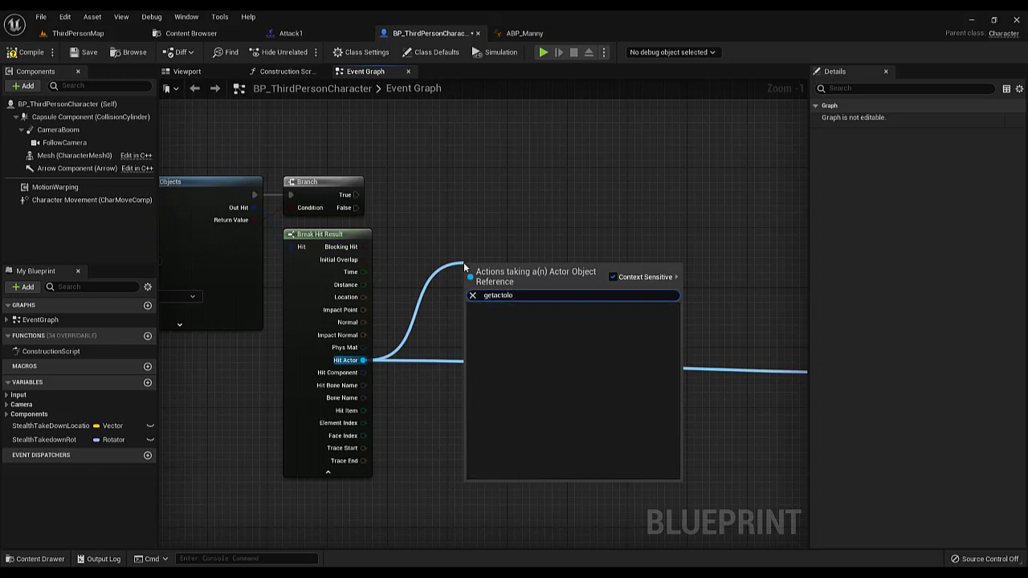
key("BackSpace")
key("BackSpace")
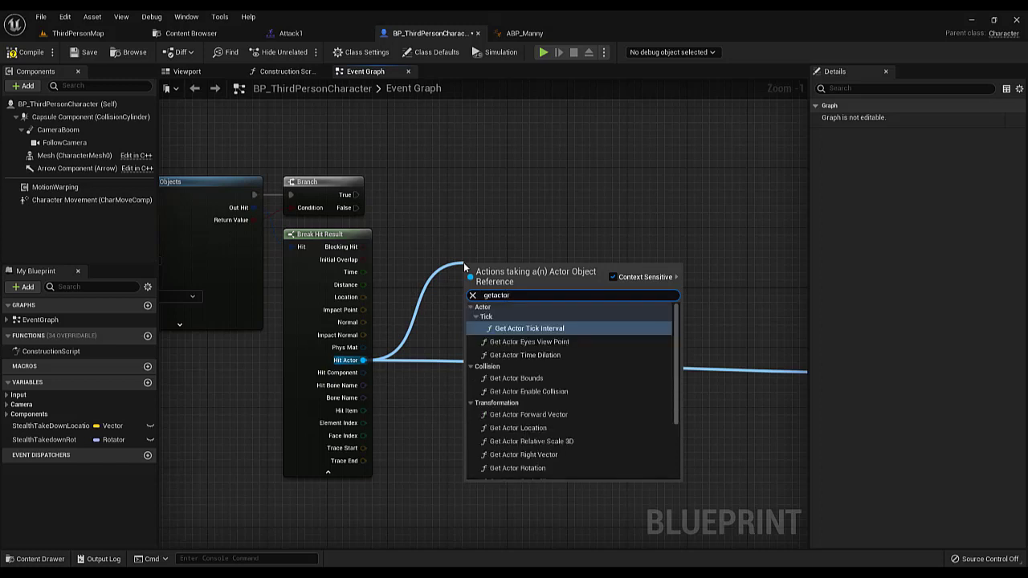
type("loc")
key("Return")
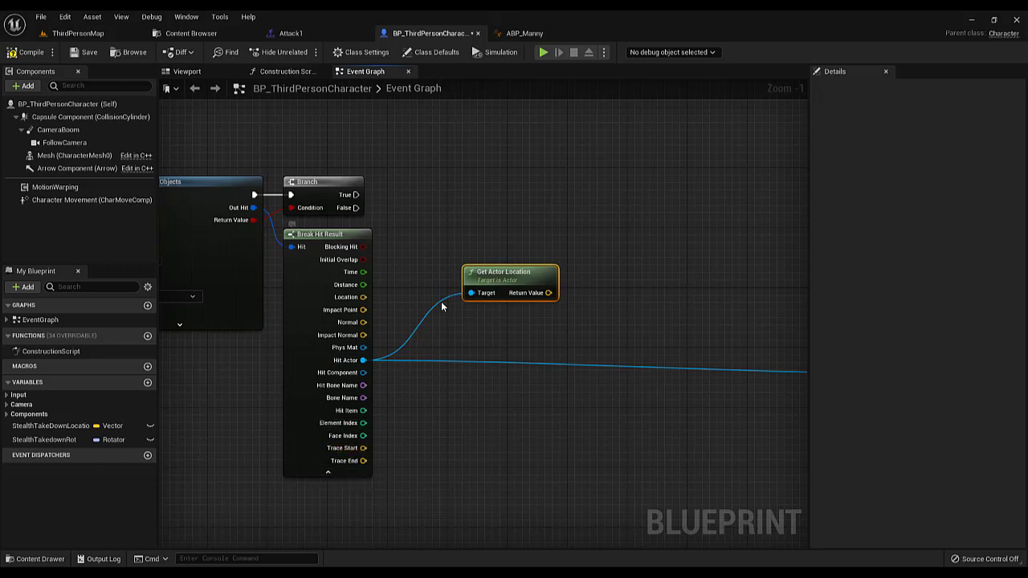
left_click(334, 473)
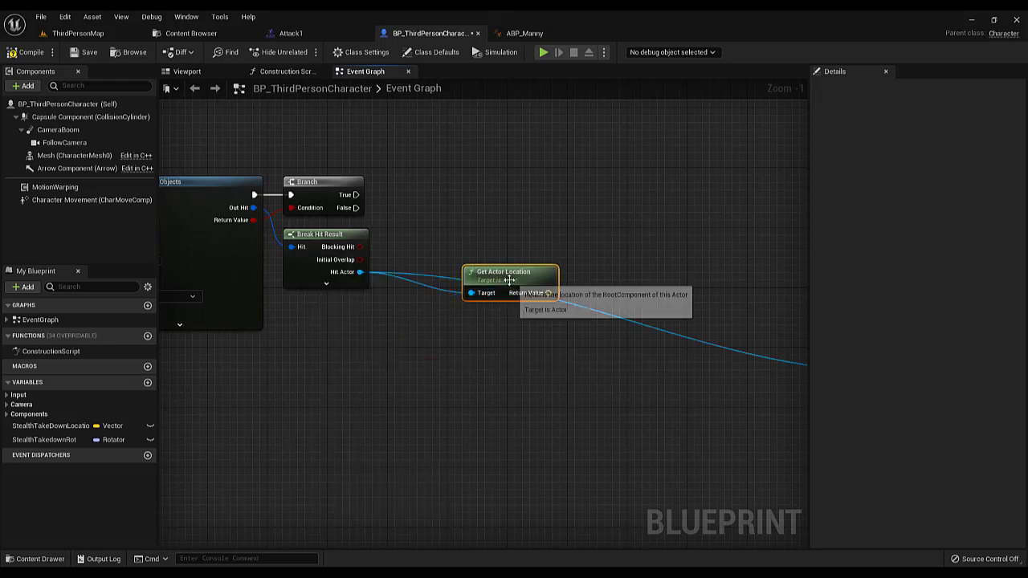
left_click_drag(482, 281, 466, 236)
Add a Get Actor Rotation node from Hit Actor, place it beneath Get Actor Location, and shift both nodes farther from Break Hit Result
left_click_drag(359, 271, 403, 293)
type("get a")
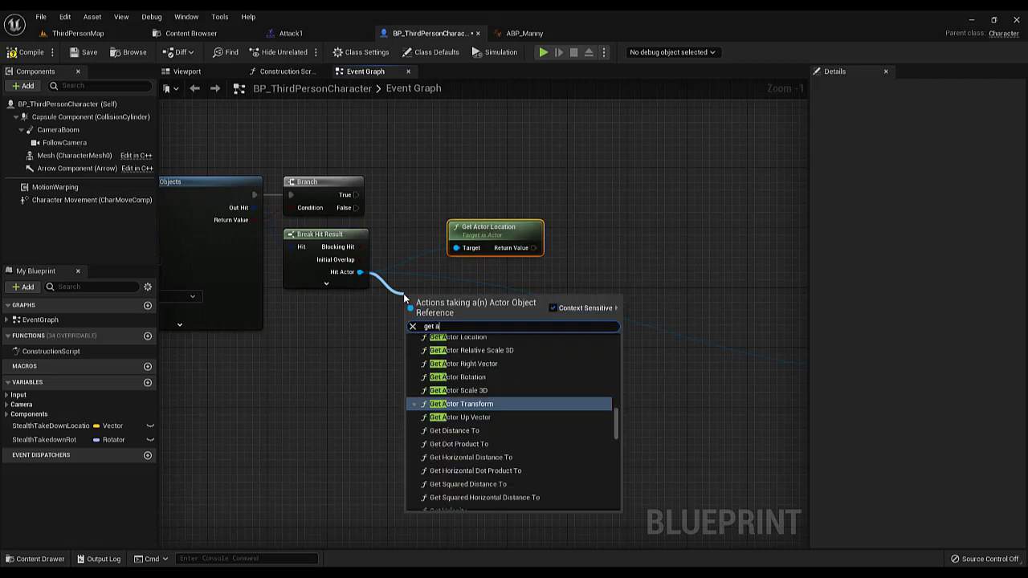
type("ctor rot")
key("Return")
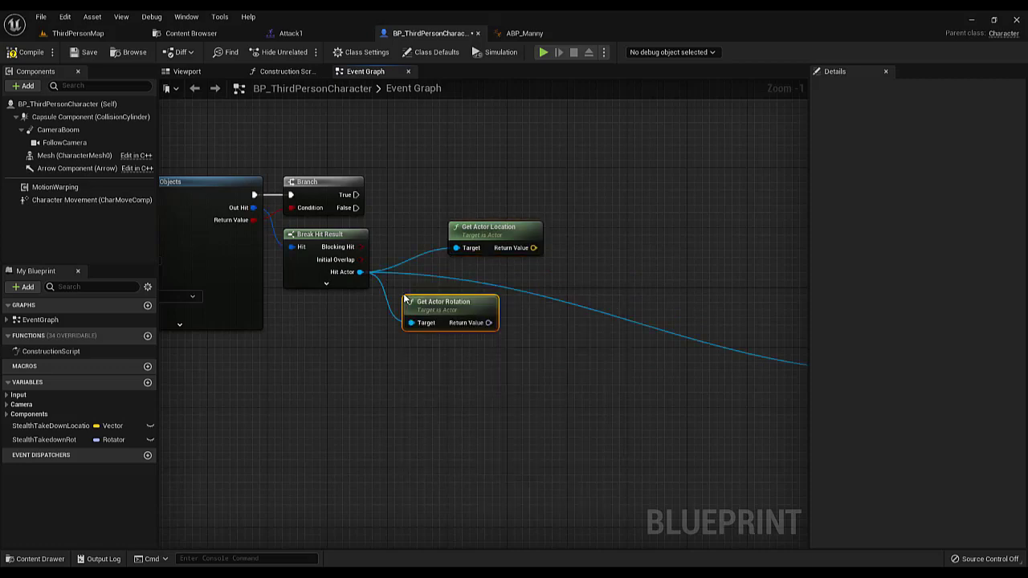
left_click_drag(458, 304, 495, 274)
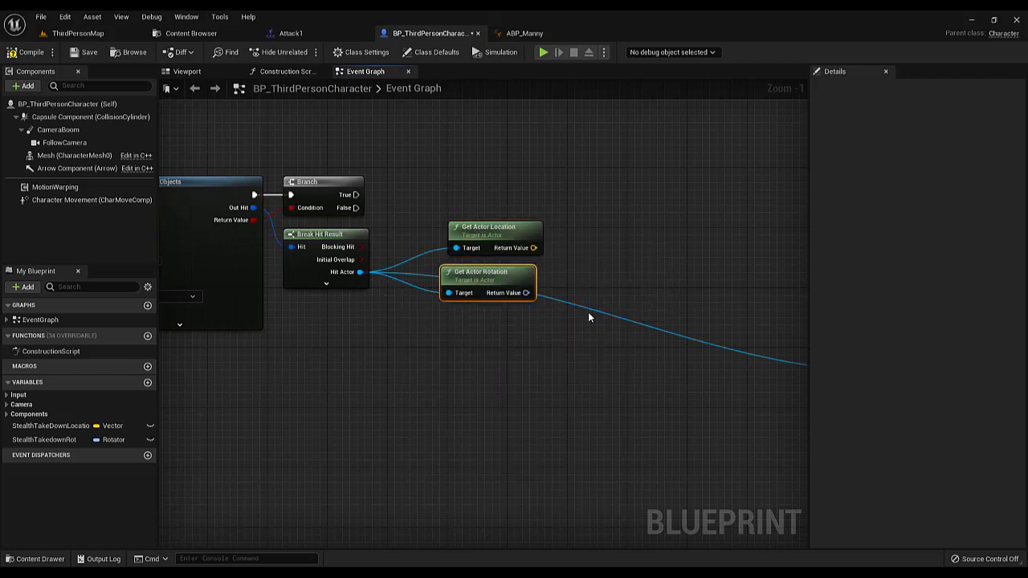
left_click_drag(523, 324, 523, 324)
left_click_drag(486, 276, 556, 286)
Promote the Hit Actor output to a variable named Hit Actor and connect its Set node to the Branch's True output
left_click(379, 286)
right_click_drag(383, 289, 406, 342)
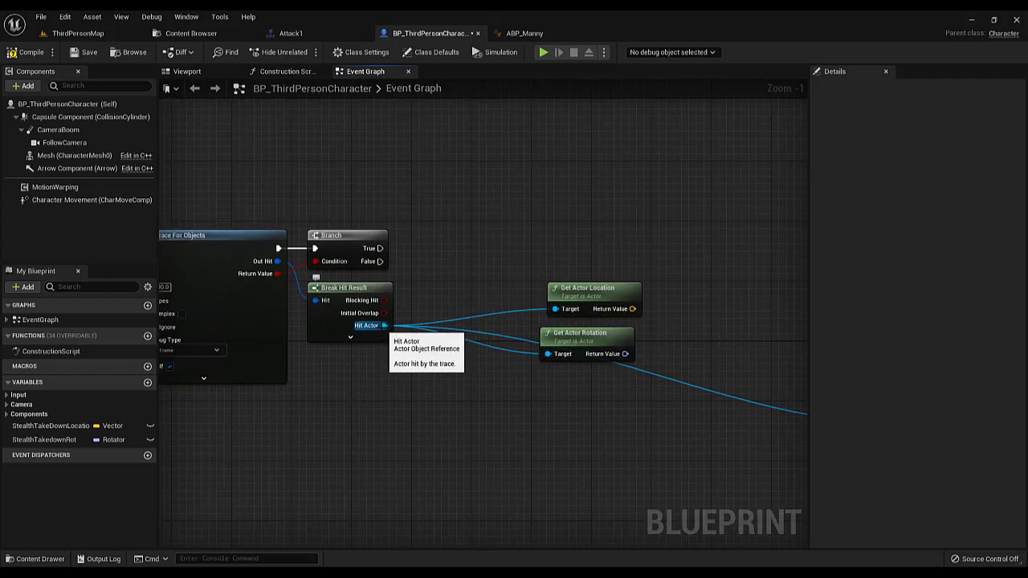
right_click(383, 325)
left_click(430, 408)
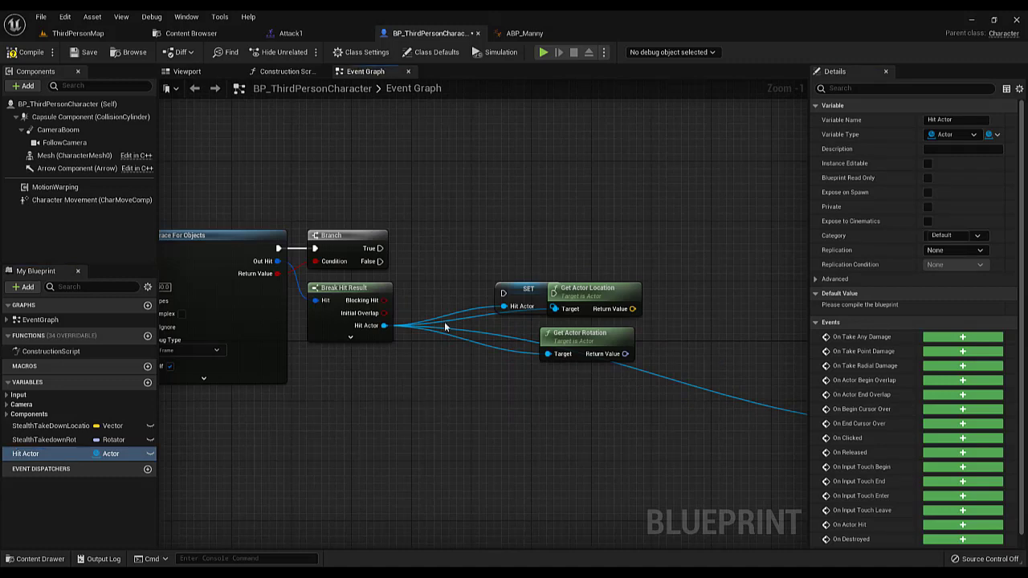
left_click_drag(528, 291, 445, 231)
left_click_drag(379, 250, 424, 236)
left_click_drag(448, 232, 456, 246)
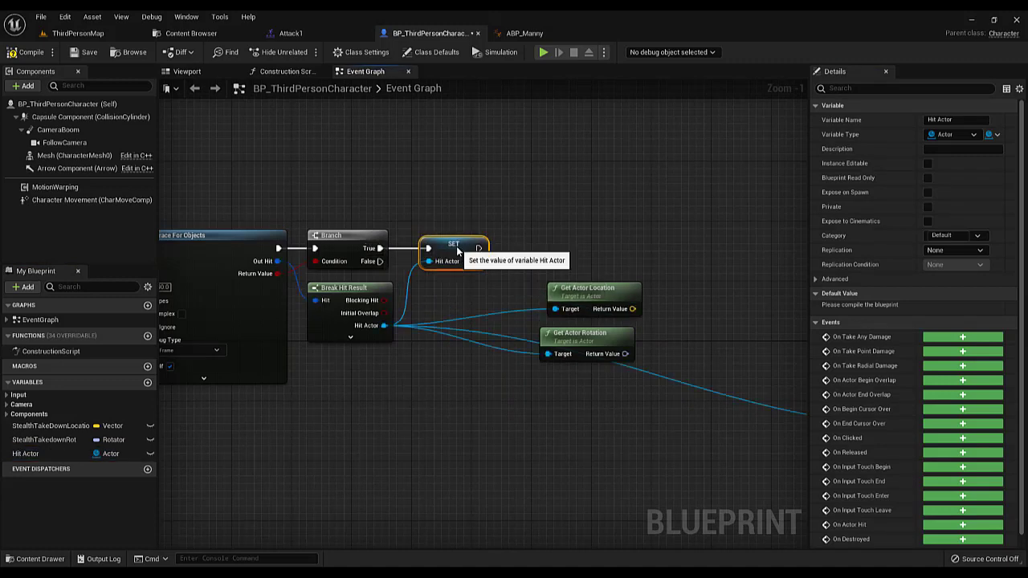
Feed Get Actor Location and Get Actor Rotation from a Hit Actor variable reference instead of Break Hit Result, and arrange the three nodes below the Set node
left_click(555, 310, "alt")
left_click(547, 354, "alt")
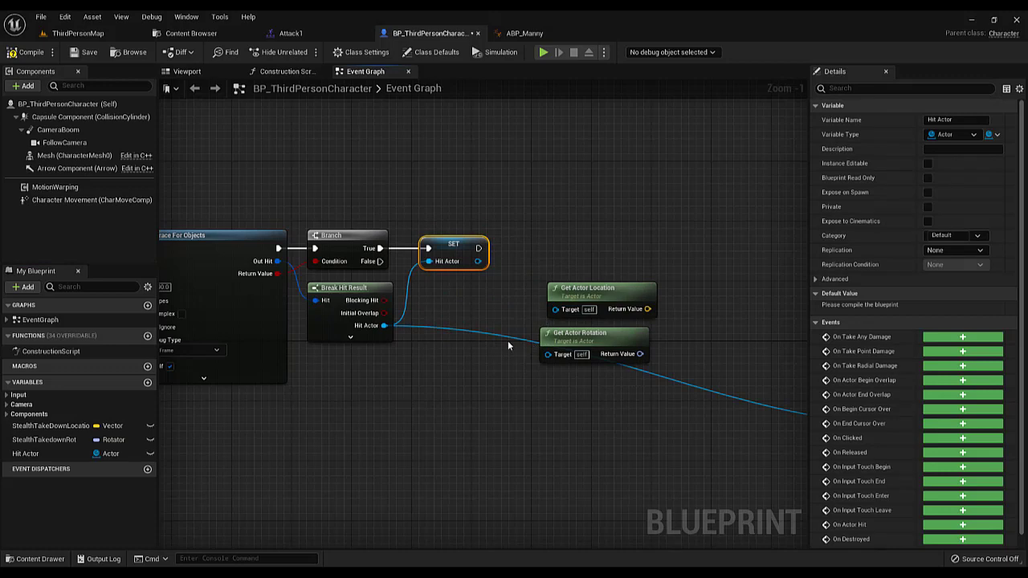
left_click_drag(88, 453, 548, 350)
left_click_drag(486, 328, 555, 352)
left_click_drag(585, 289, 566, 289)
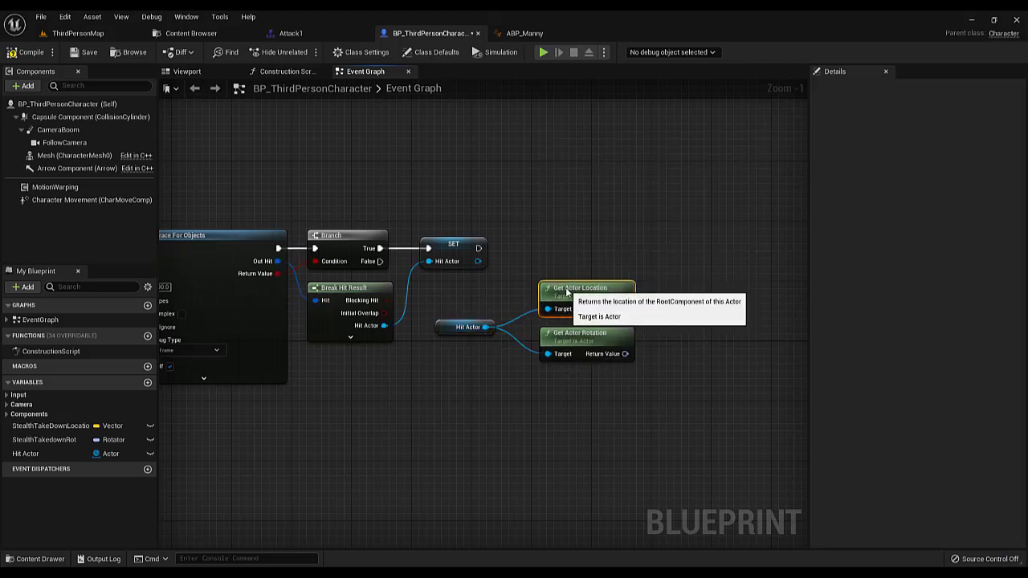
left_click_drag(473, 279, 591, 358)
left_click_drag(593, 340, 571, 355)
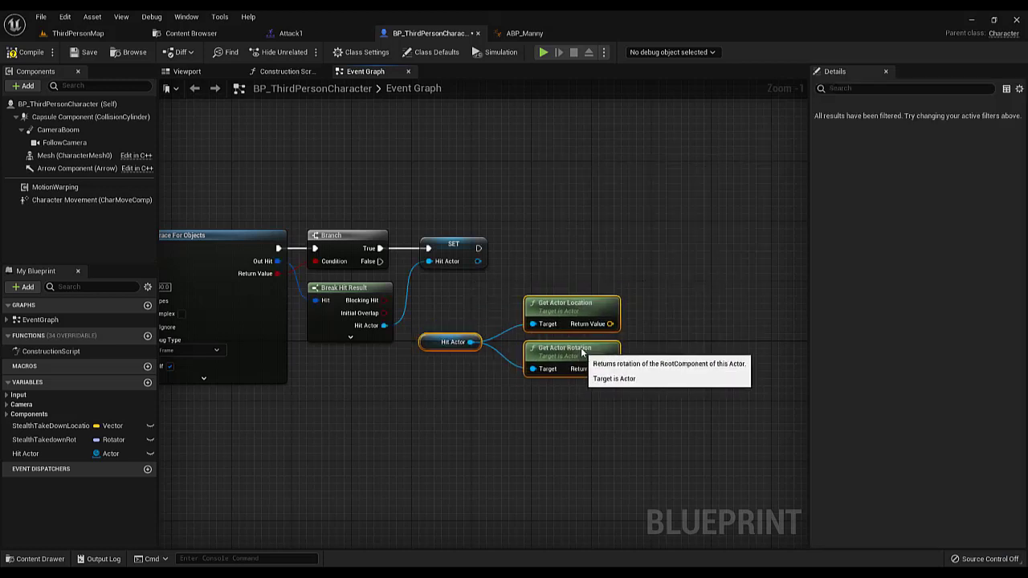
Move the Execute Stealth Take Down and On Stealth Take Down Victim nodes farther from the Hit Actor nodes to free up space
right_click(576, 255)
key("Escape")
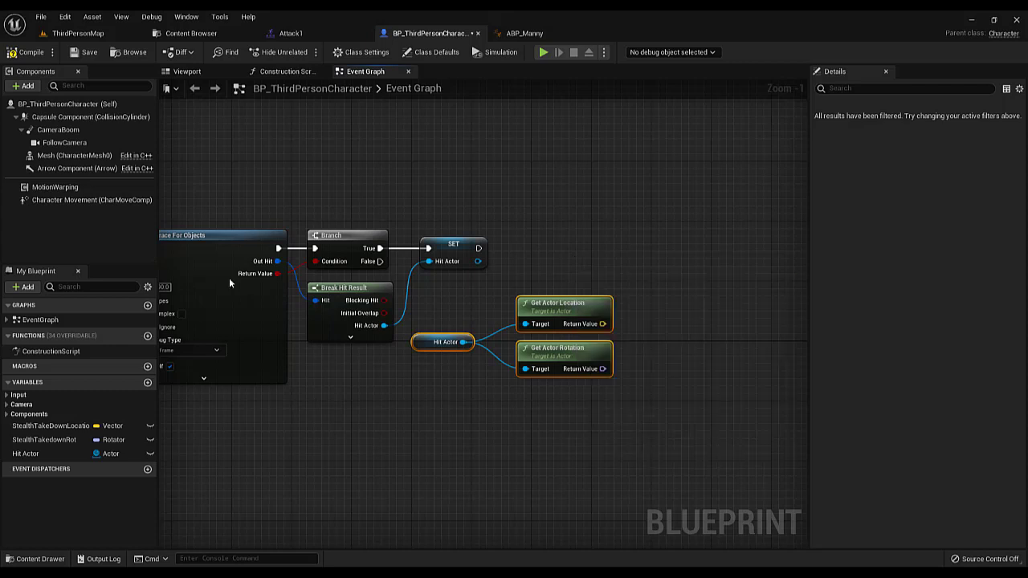
right_click_drag(573, 308, 369, 249)
scroll(391, 265, "down", 2)
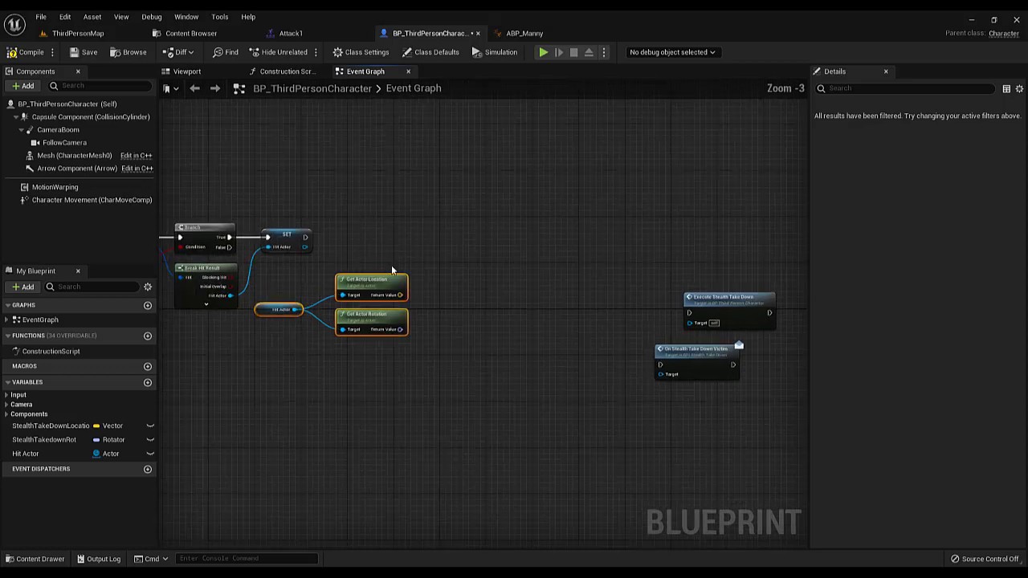
scroll(464, 319, "up", 1)
scroll(509, 309, "down", 1)
left_click_drag(667, 300, 751, 399)
left_click(424, 351)
scroll(424, 351, "up", 2)
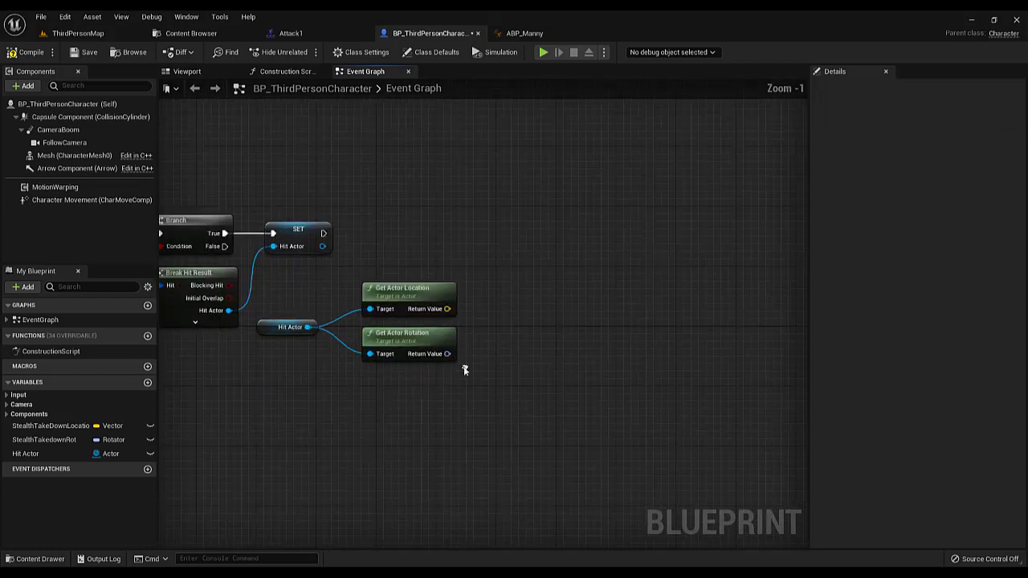
Add a Get Forward Vector node from Get Actor Rotation's return value and place it close beside the rotation node
scroll(417, 337, "up", 1)
left_click_drag(384, 335, 453, 322)
type("forward")
key("Return")
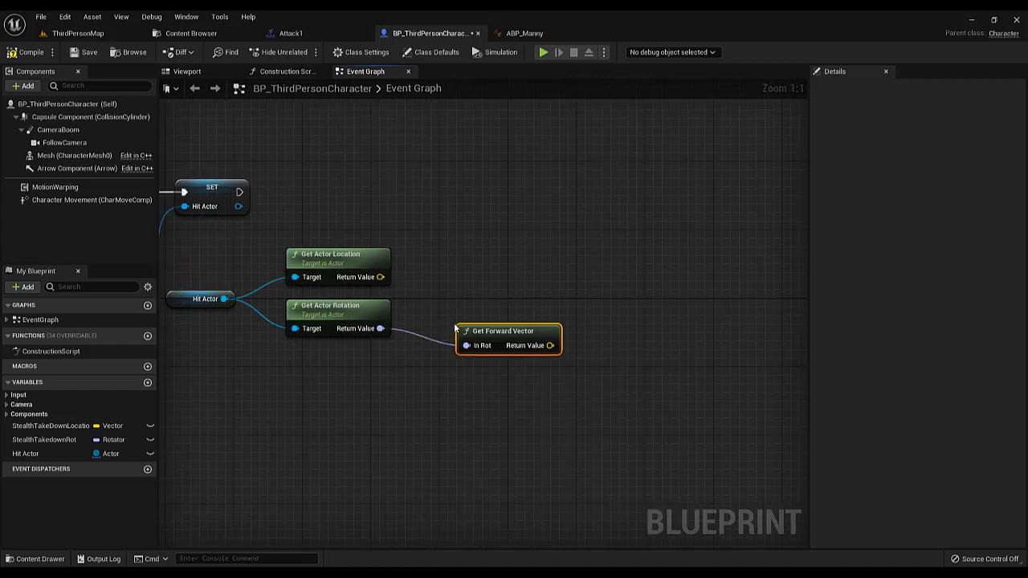
left_click_drag(486, 337, 451, 286)
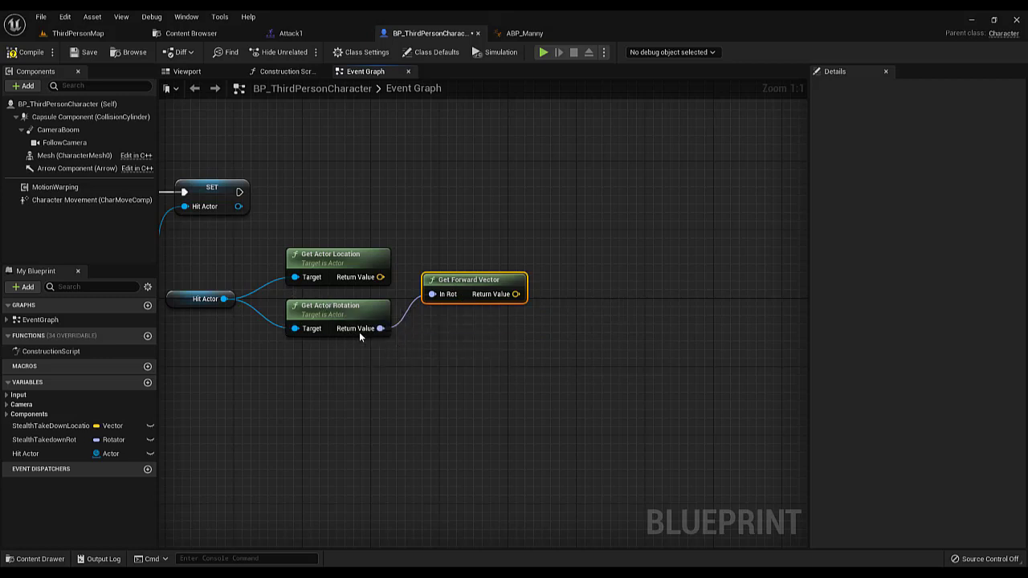
Add a Get Right Vector node from Get Actor Rotation's return value and place it below Get Forward Vector
left_click_drag(242, 372, 454, 317)
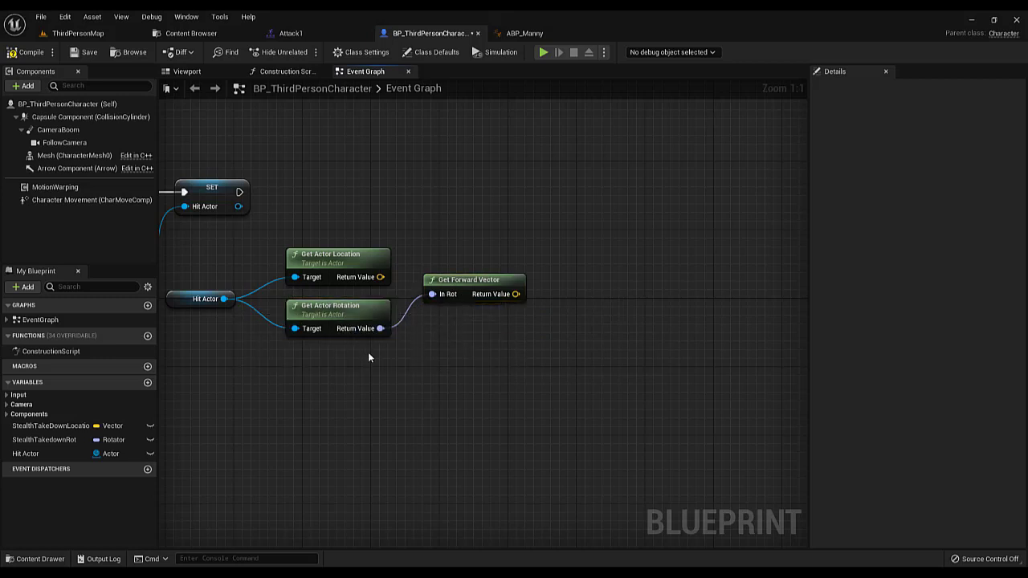
left_click_drag(381, 328, 405, 358)
type("right")
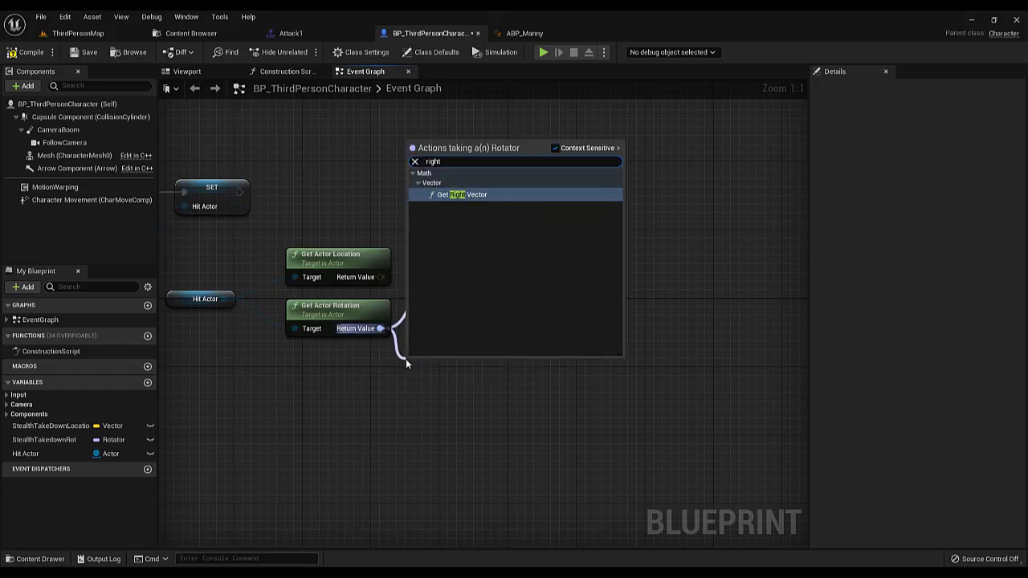
key("Return")
left_click_drag(469, 361, 496, 361)
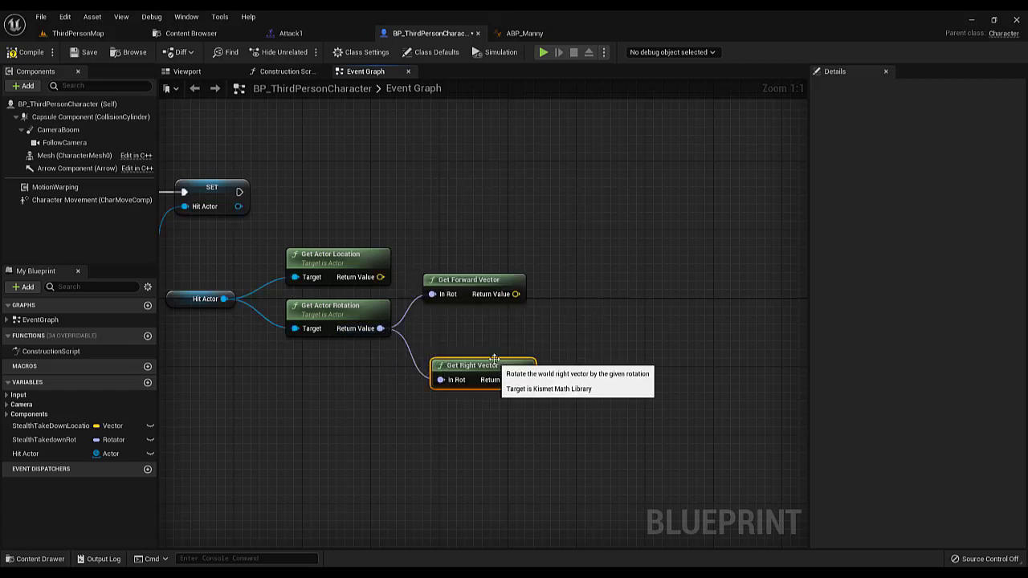
Line up Get Forward Vector above Get Right Vector, raise Get Actor Location, and move the Hit Actor variable closer to its getters
left_click_drag(480, 285, 489, 311)
left_click_drag(361, 262, 368, 244)
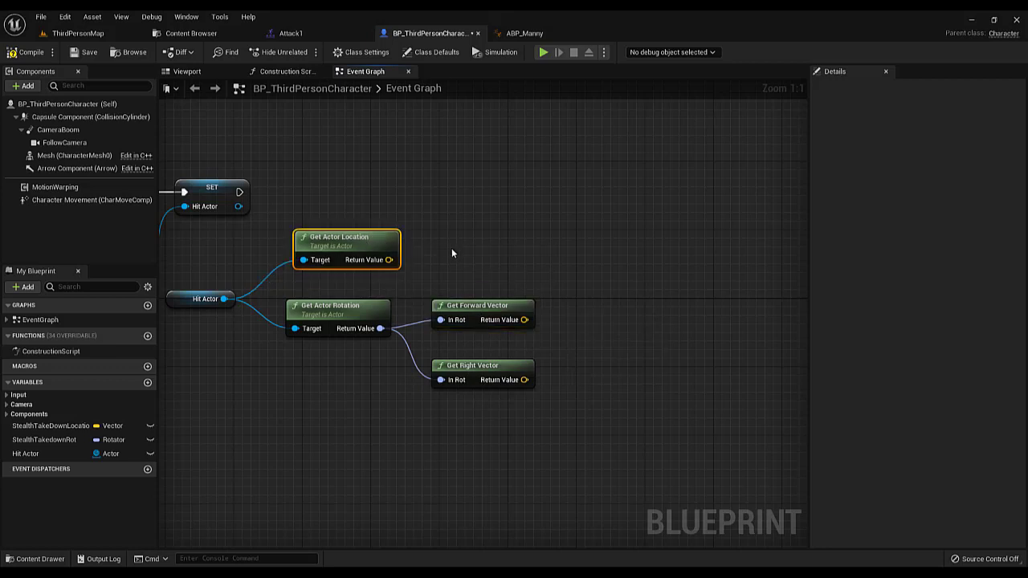
left_click_drag(190, 298, 232, 283)
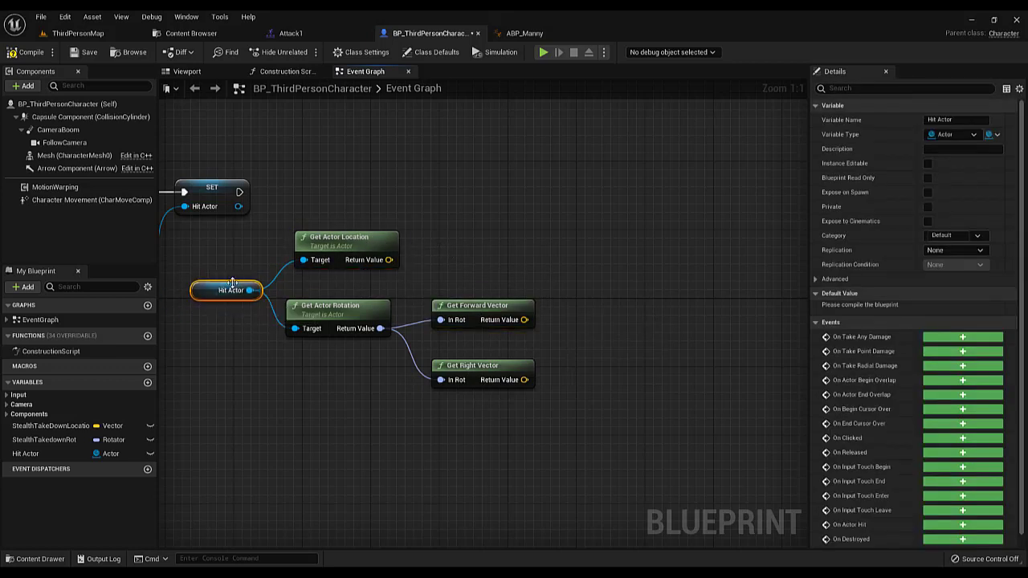
left_click_drag(225, 231, 379, 342)
left_click_drag(206, 248, 444, 372)
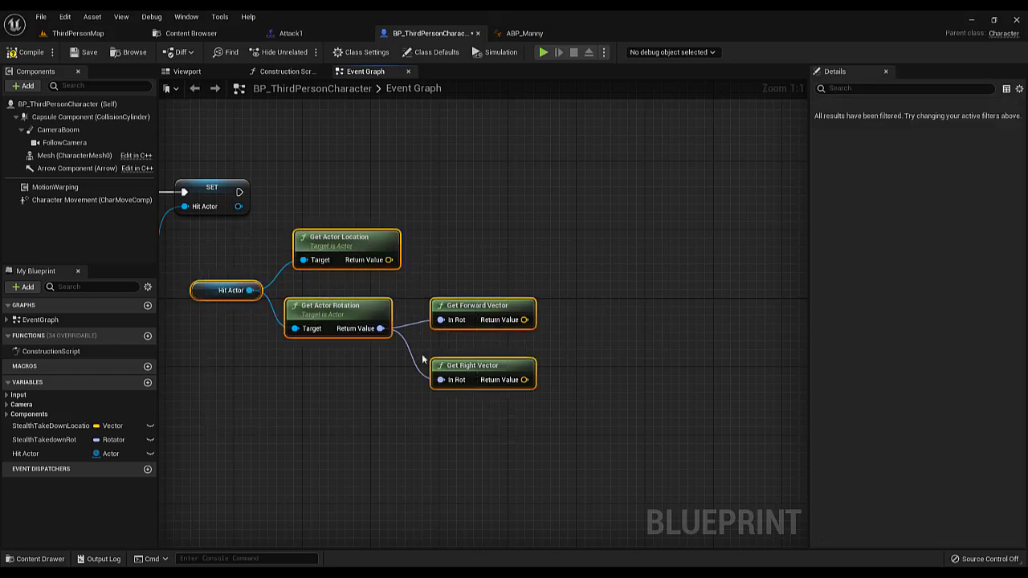
Add a vector Subtract node from Get Actor Location, split its second input into X, Y and Z, and place it well beyond the vector nodes
right_click_drag(438, 255, 423, 281)
left_click_drag(372, 285, 470, 282)
type("+")
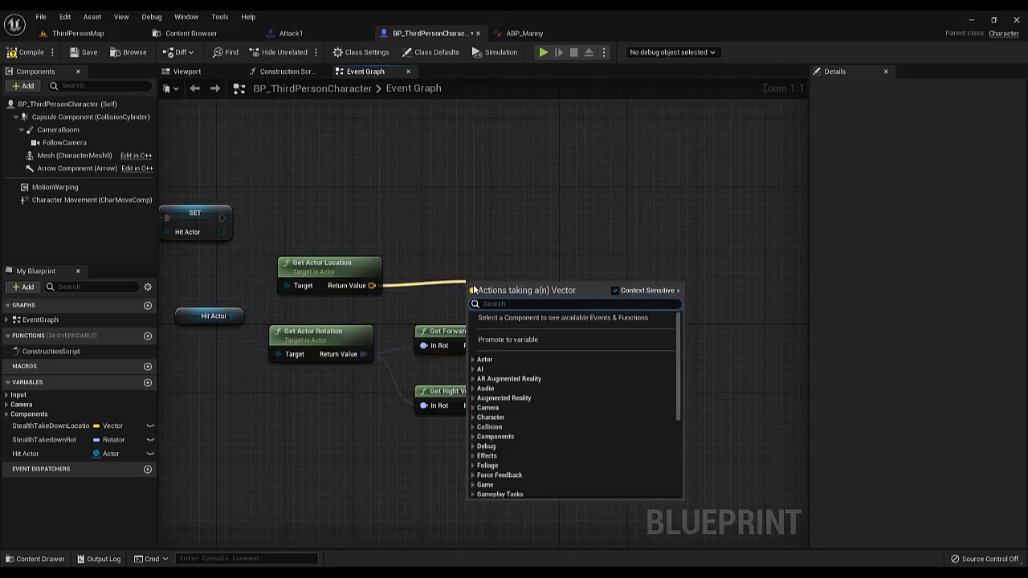
left_click(520, 351)
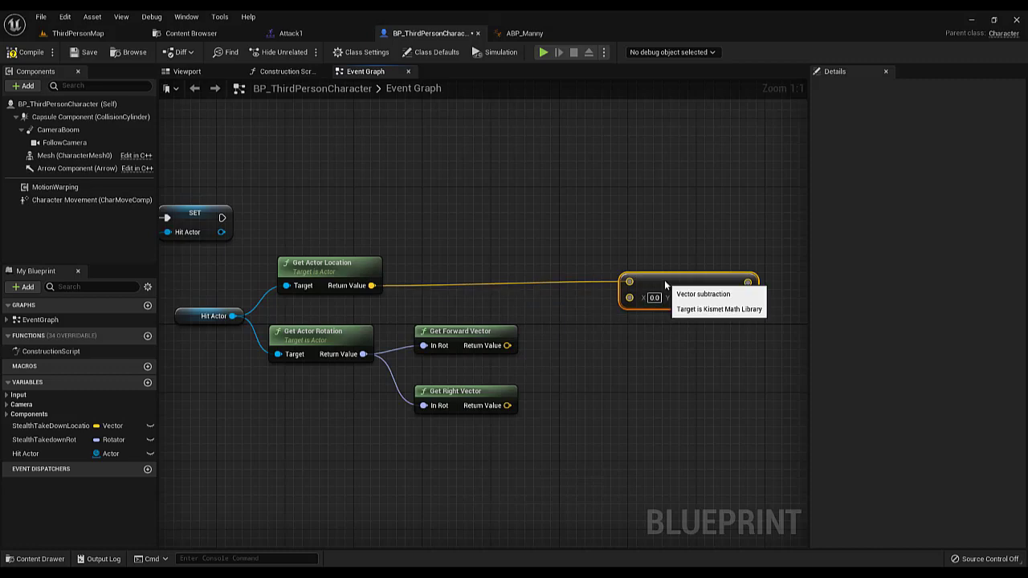
left_click_drag(659, 283, 676, 284)
right_click(627, 309)
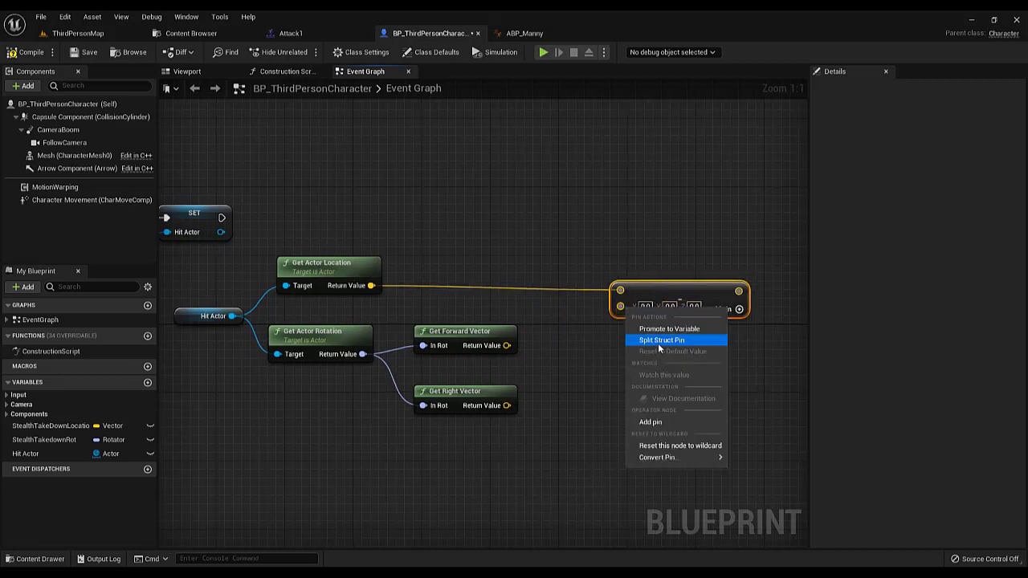
left_click(657, 342)
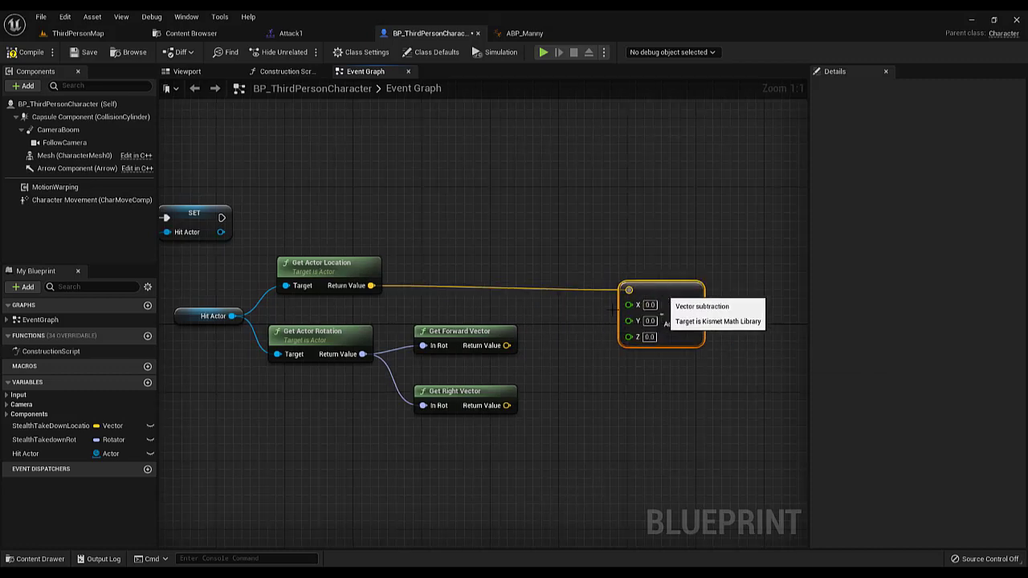
right_click_drag(581, 336, 510, 337)
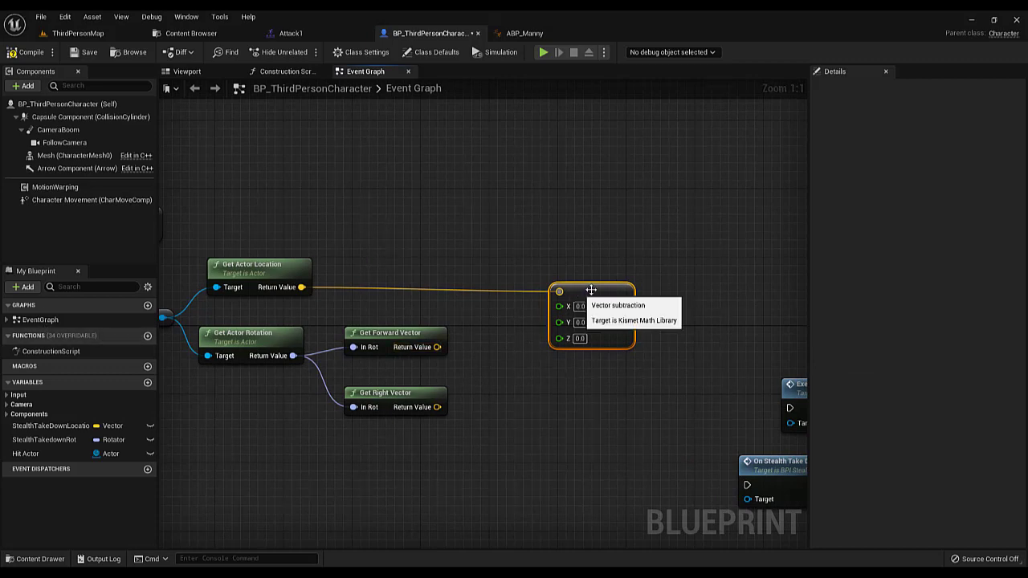
left_click_drag(571, 291, 623, 291)
Add a Multiply node from Get Forward Vector's return value and convert its second input to a single-precision float
right_click_drag(395, 338, 381, 302)
scroll(449, 277, "down", 1)
scroll(457, 279, "up", 1)
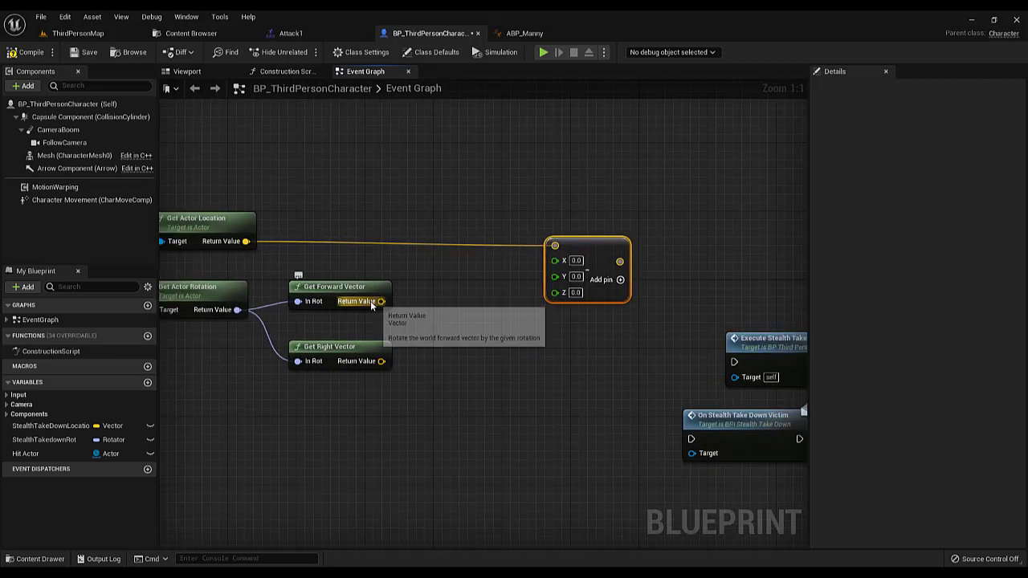
left_click_drag(382, 303, 413, 304)
type("*")
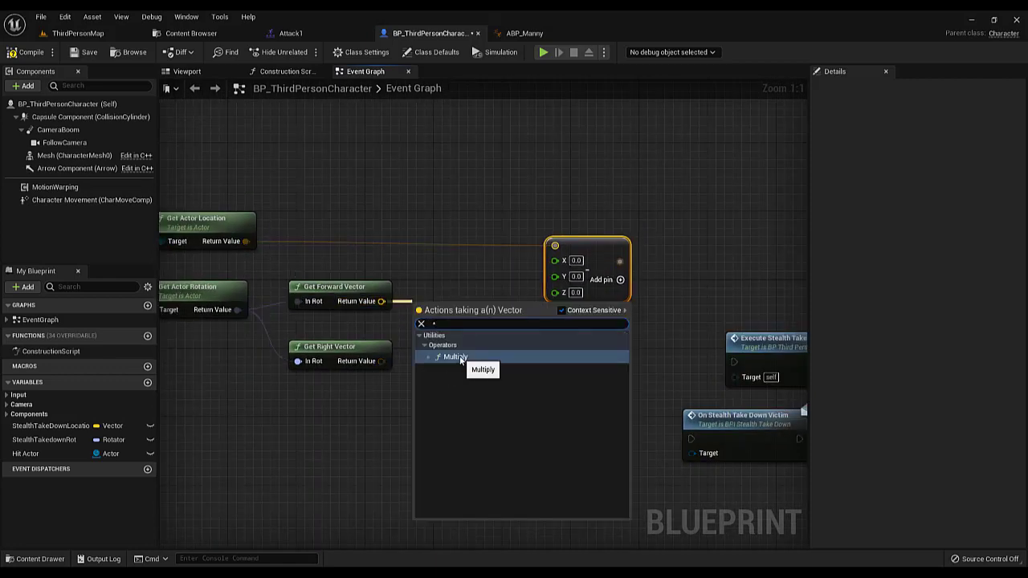
left_click(460, 359)
right_click(430, 322)
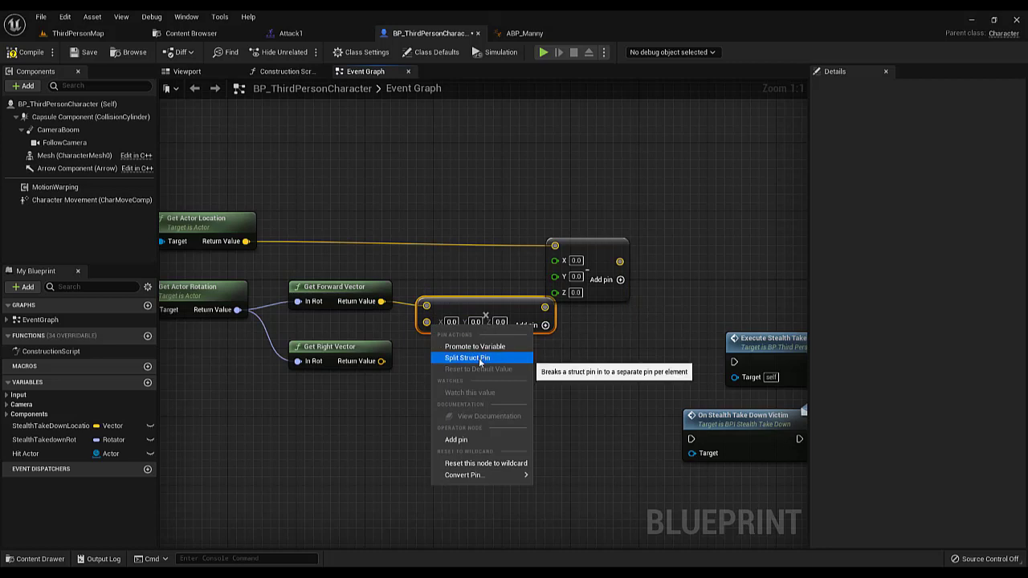
mouse_move(464, 475)
left_click(508, 454)
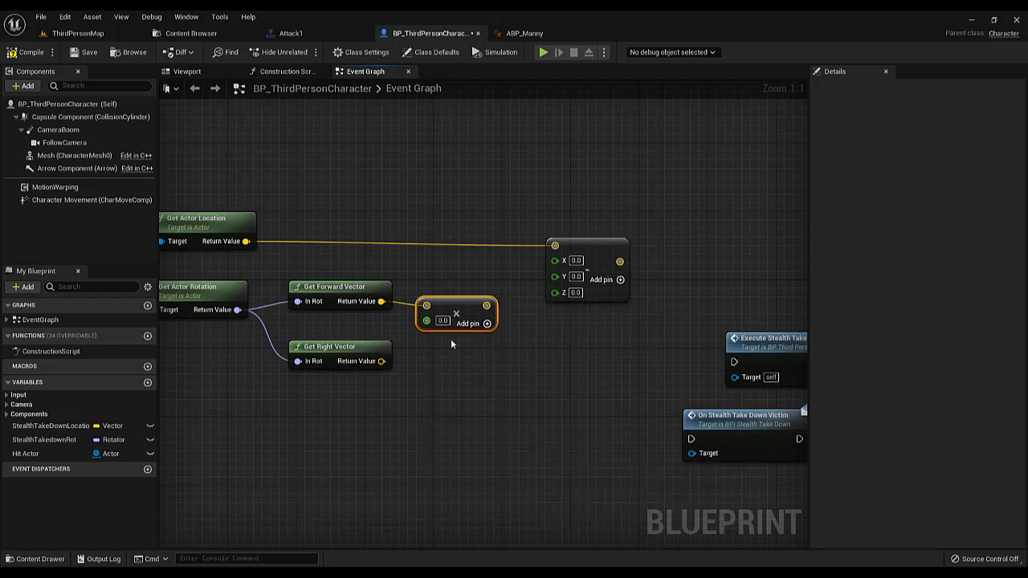
Set the Multiply node's float factor to 65 and split its output vector into X, Y and Z
right_click_drag(455, 370, 472, 369)
left_click(472, 368)
left_click(462, 320)
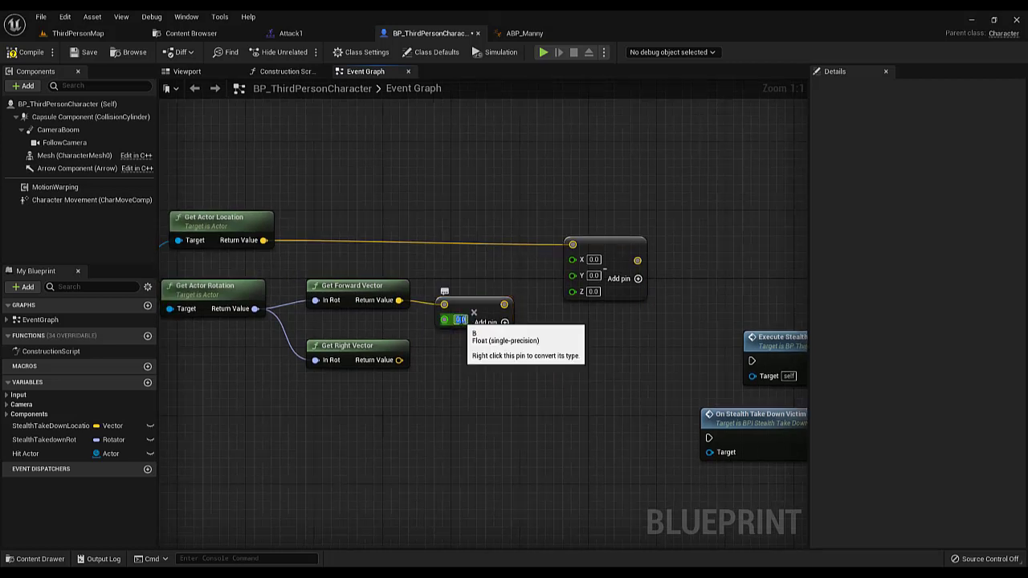
type("65")
left_click(475, 293)
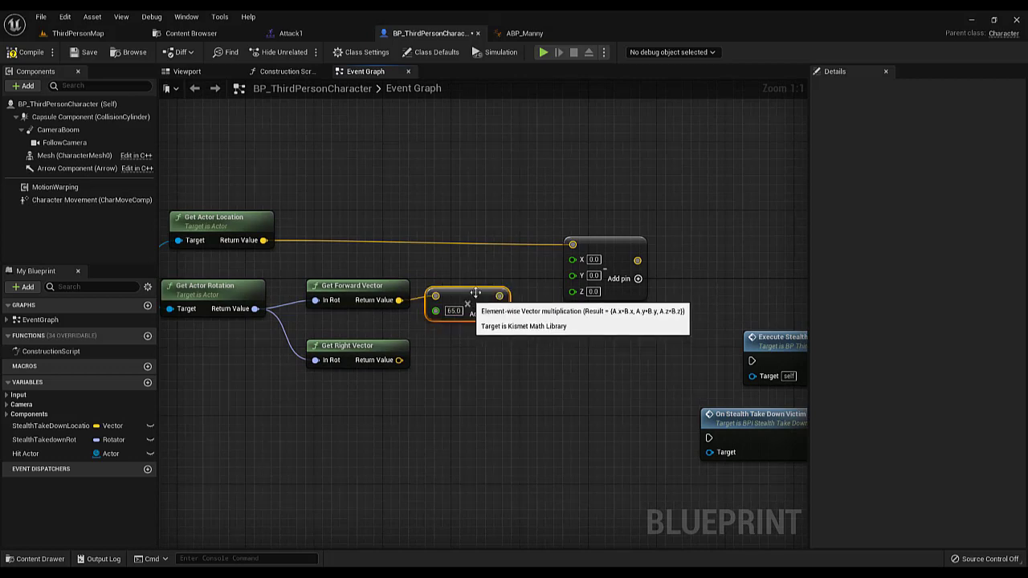
left_click(518, 297)
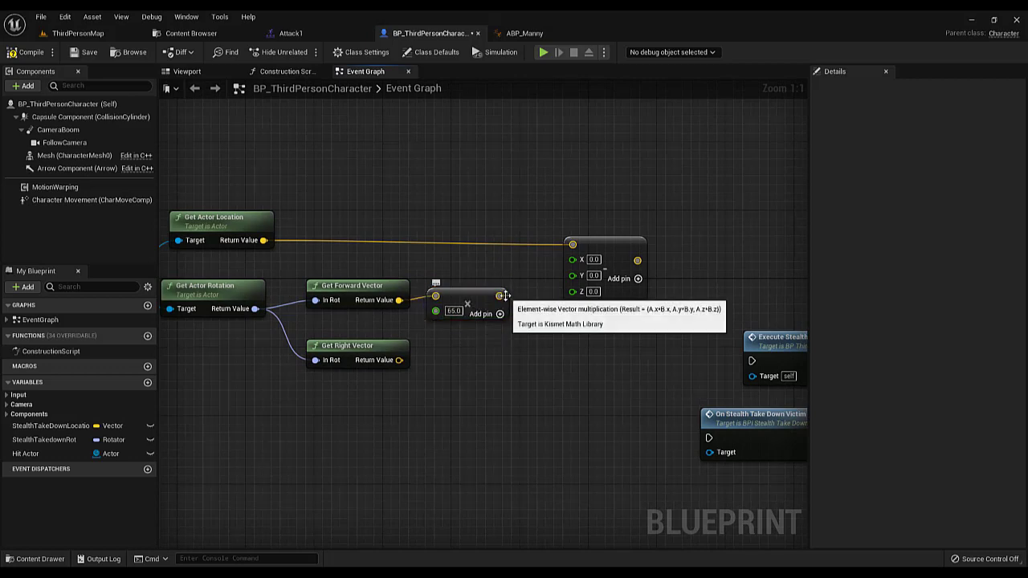
right_click(500, 297)
left_click(534, 327)
Connect the Multiply node's X and Y outputs to the Subtract node's X and Y inputs, and set the subtracted Z to 90
right_click_drag(583, 312, 545, 299)
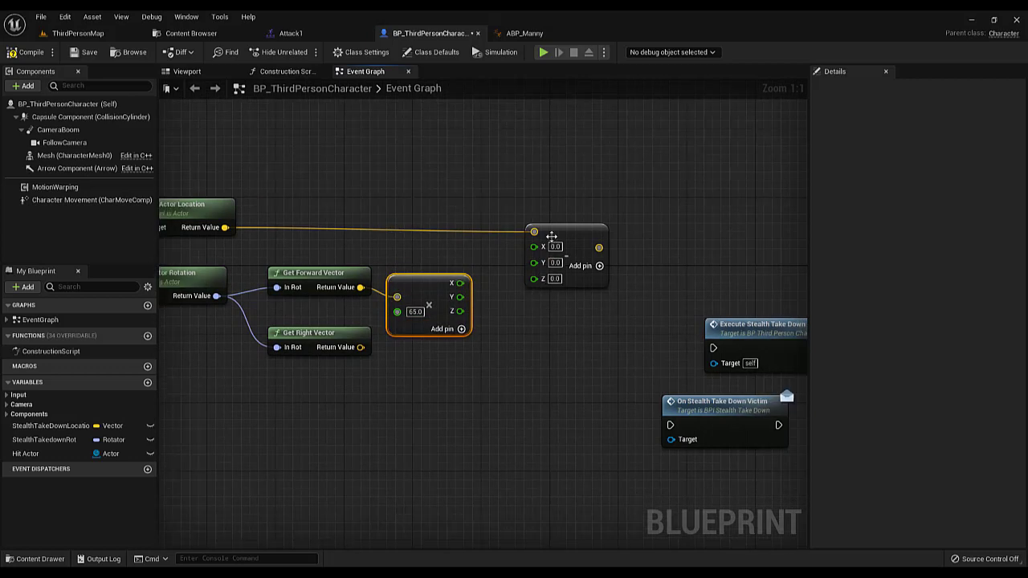
left_click(555, 241)
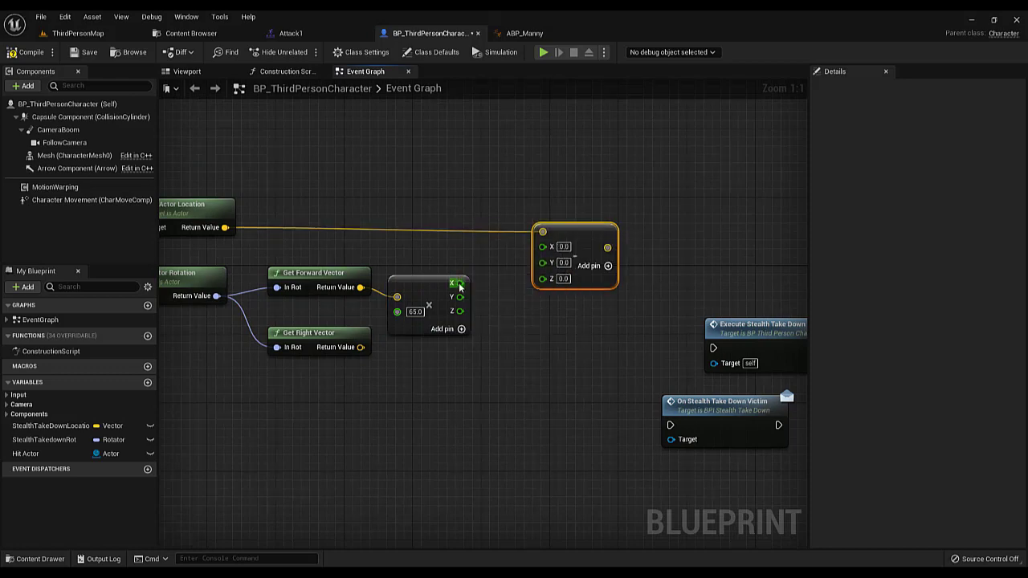
left_click_drag(459, 283, 543, 247)
left_click_drag(460, 297, 446, 254)
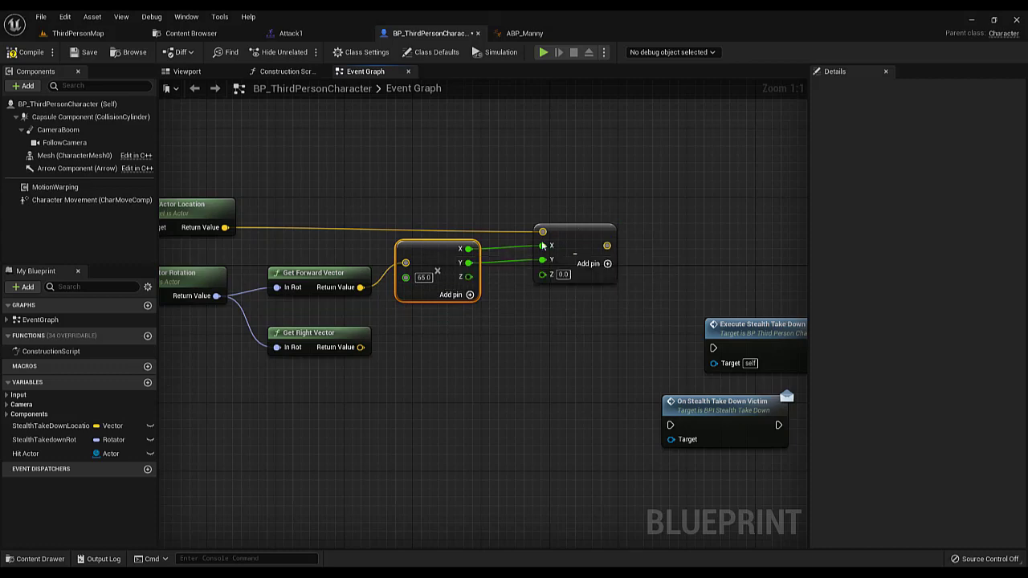
left_click_drag(570, 225, 555, 225)
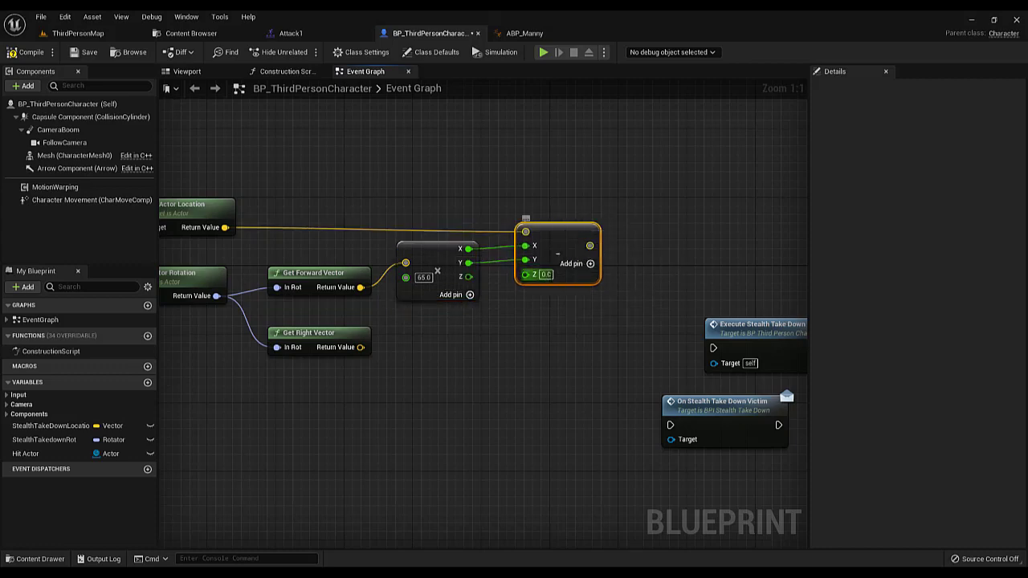
left_click(545, 274)
left_click(519, 356)
Shift the Execute Stealth Take Down and On Stealth Take Down Victim nodes farther away from the Subtract node
scroll(522, 352, "down", 3)
right_click_drag(530, 331, 401, 281)
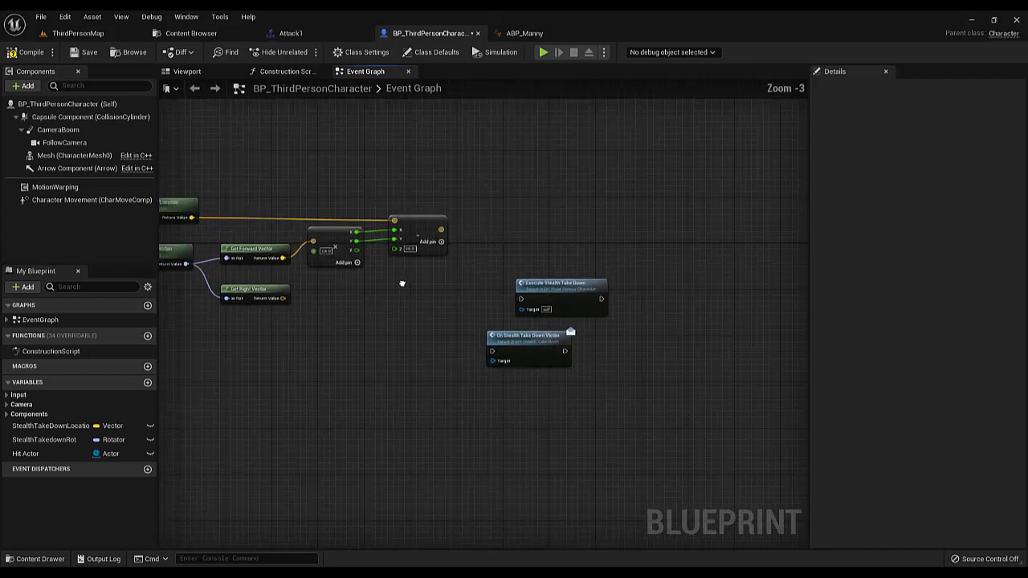
left_click_drag(401, 281, 602, 408)
left_click_drag(541, 340, 619, 340)
right_click_drag(374, 303, 532, 306)
scroll(428, 290, "up", 2)
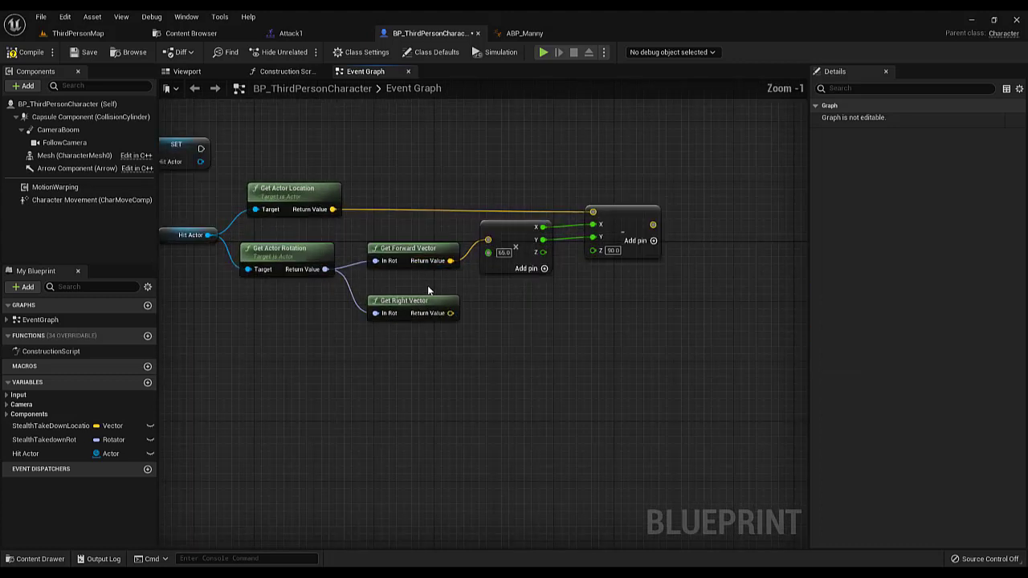
Align Get Actor Rotation directly beneath Get Actor Location and move Get Forward Vector slightly closer to it
left_click_drag(290, 155, 353, 201)
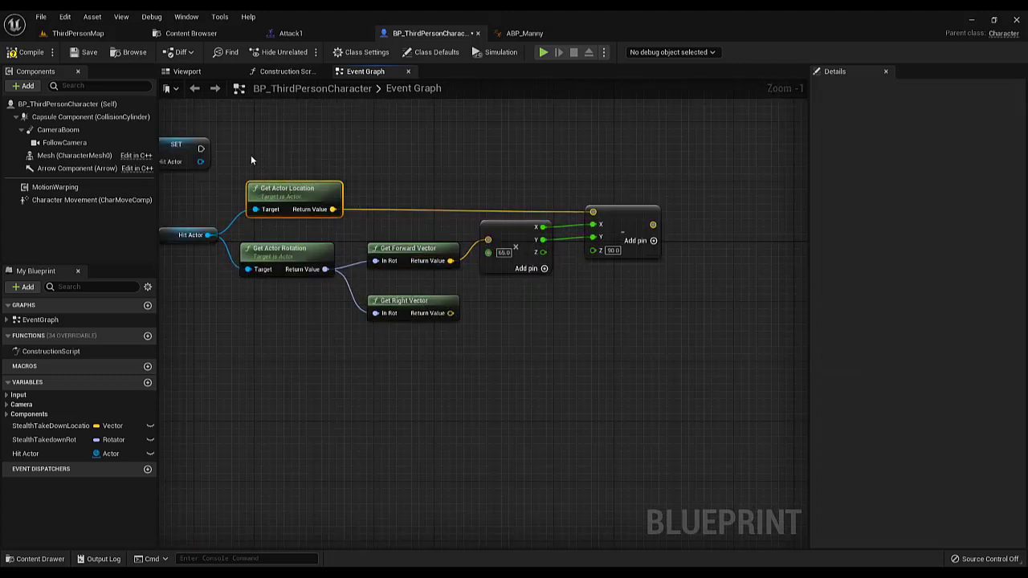
left_click_drag(299, 150, 760, 245)
left_click(602, 175)
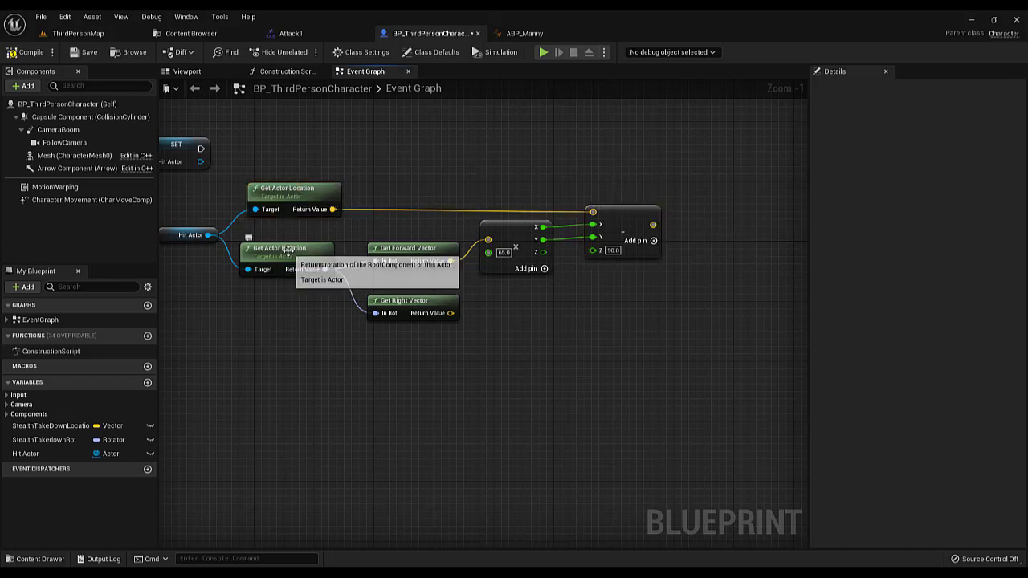
left_click_drag(286, 251, 294, 251)
left_click(408, 256)
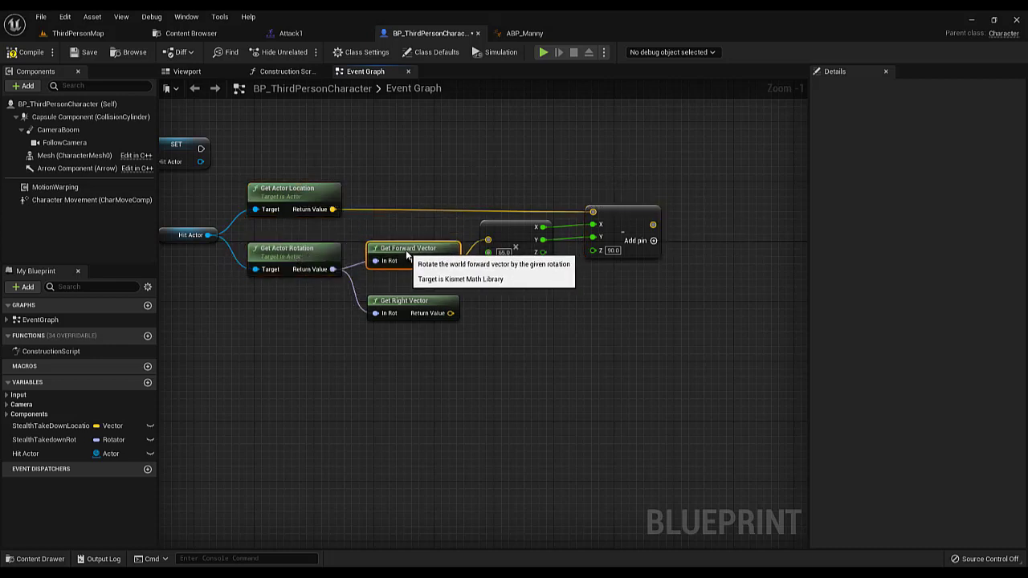
left_click_drag(406, 253, 399, 253)
left_click_drag(281, 235, 398, 275)
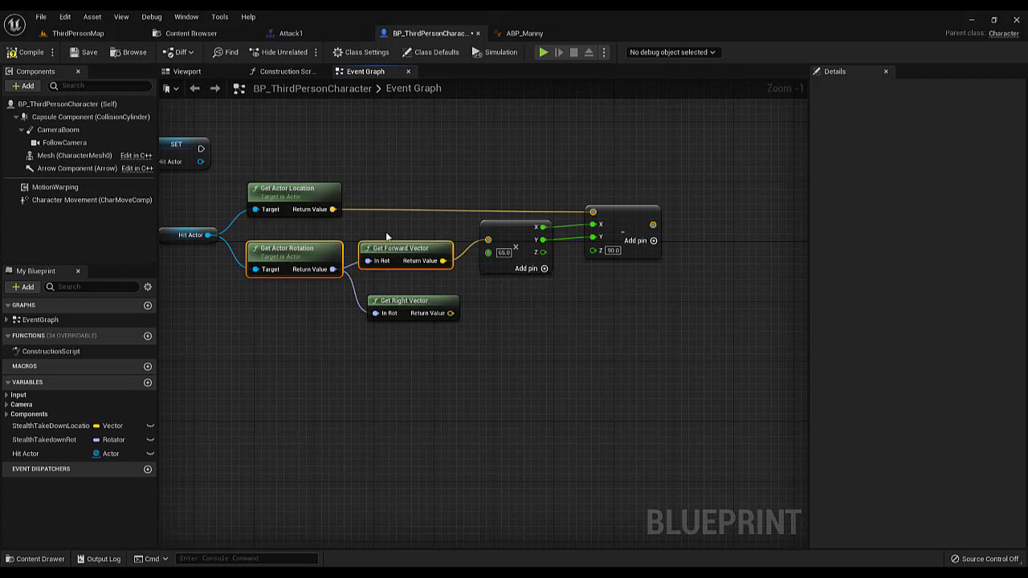
left_click_drag(320, 212, 503, 268)
left_click(529, 300)
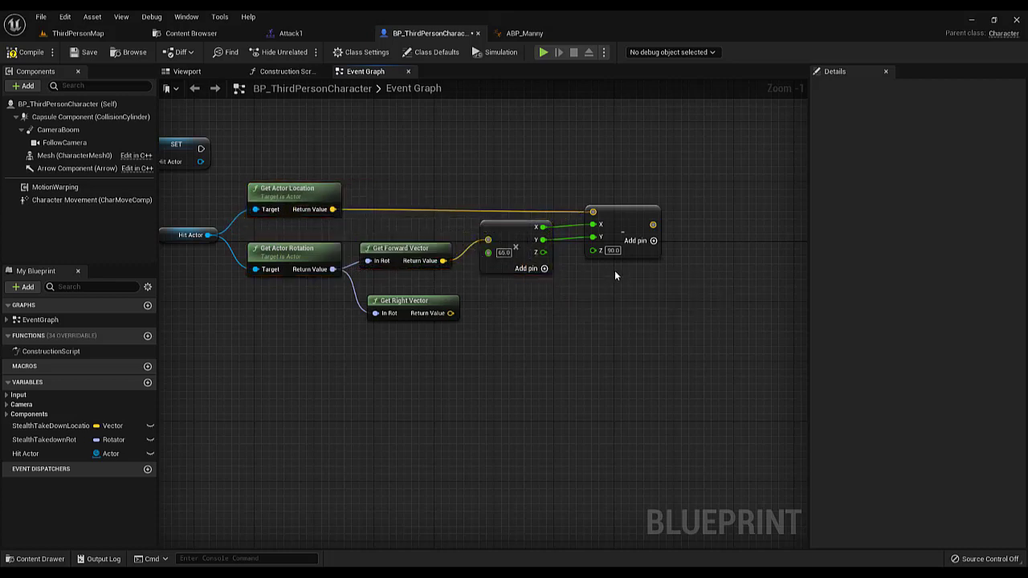
right_click_drag(615, 273, 518, 288)
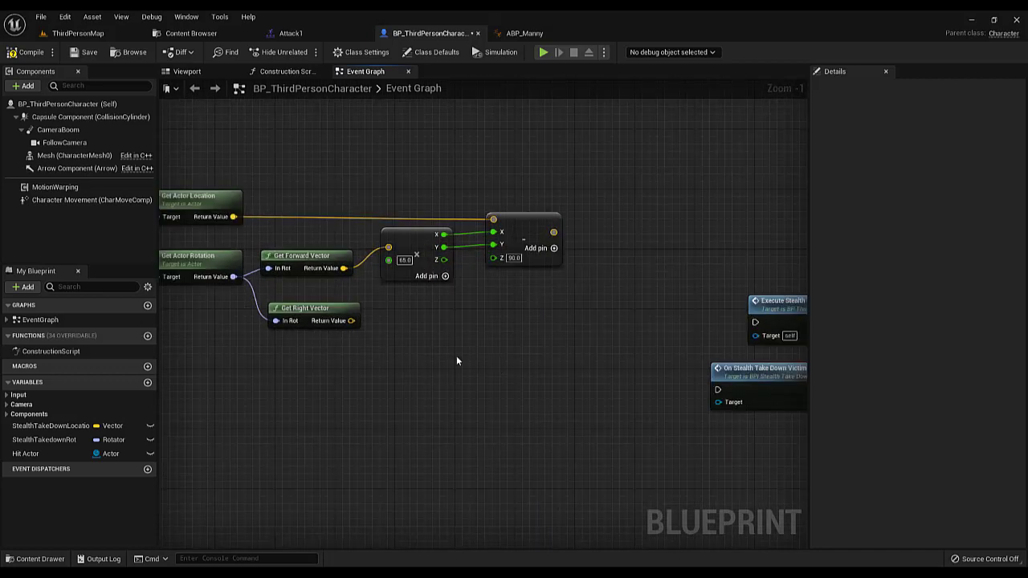
right_click_drag(388, 333, 424, 327)
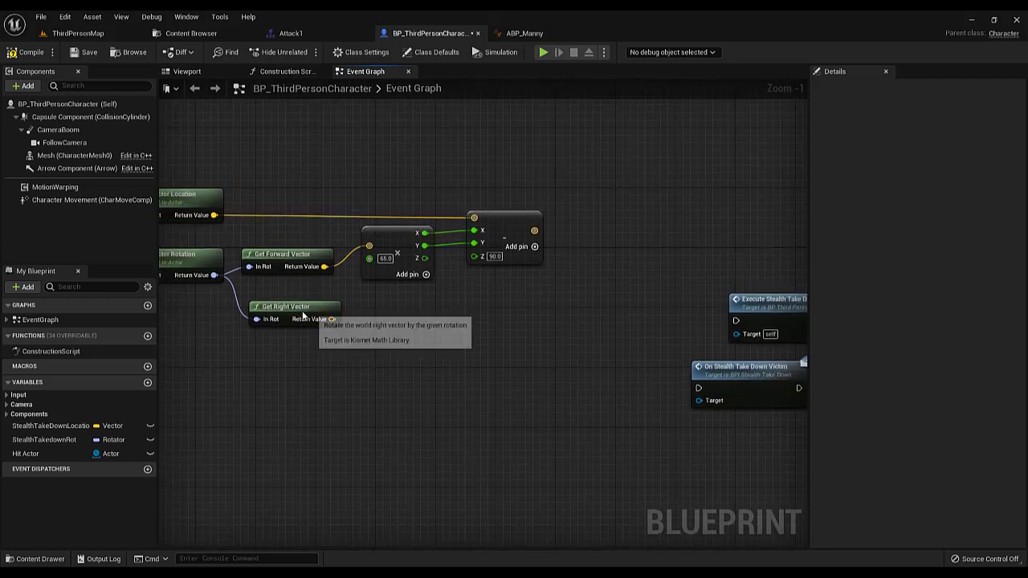
Multiply the Get Right Vector output by a float, converting the Multiply node's second pin from vector, and set the factor to 20
left_click_drag(304, 313, 457, 317)
type("*")
left_click(500, 373)
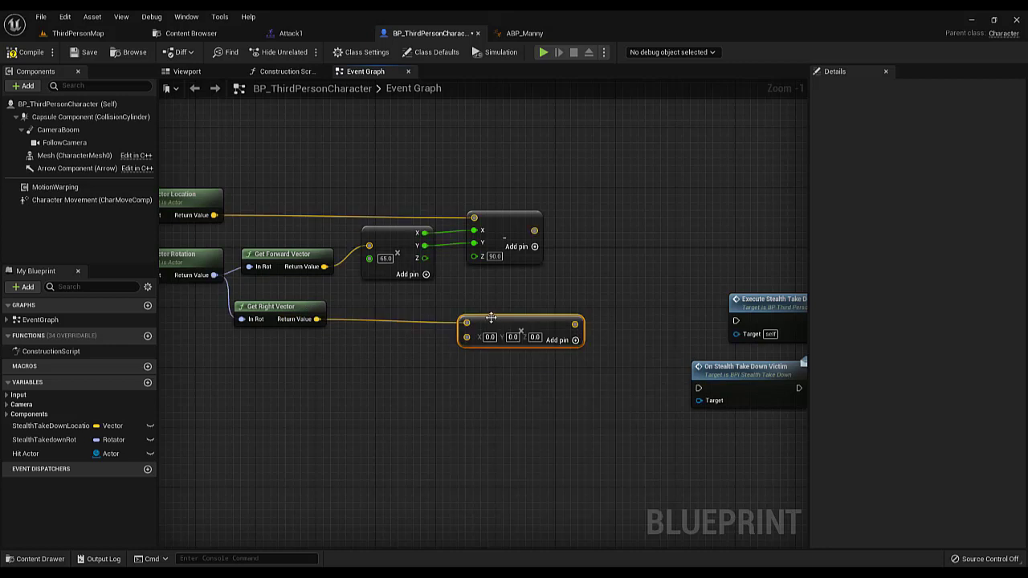
right_click(487, 331)
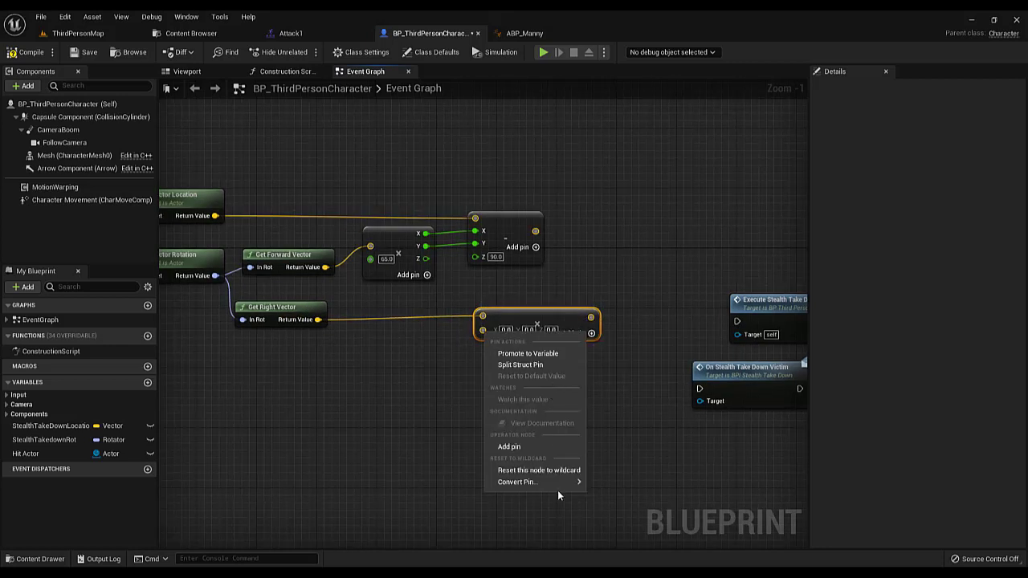
mouse_move(577, 485)
left_click(629, 457)
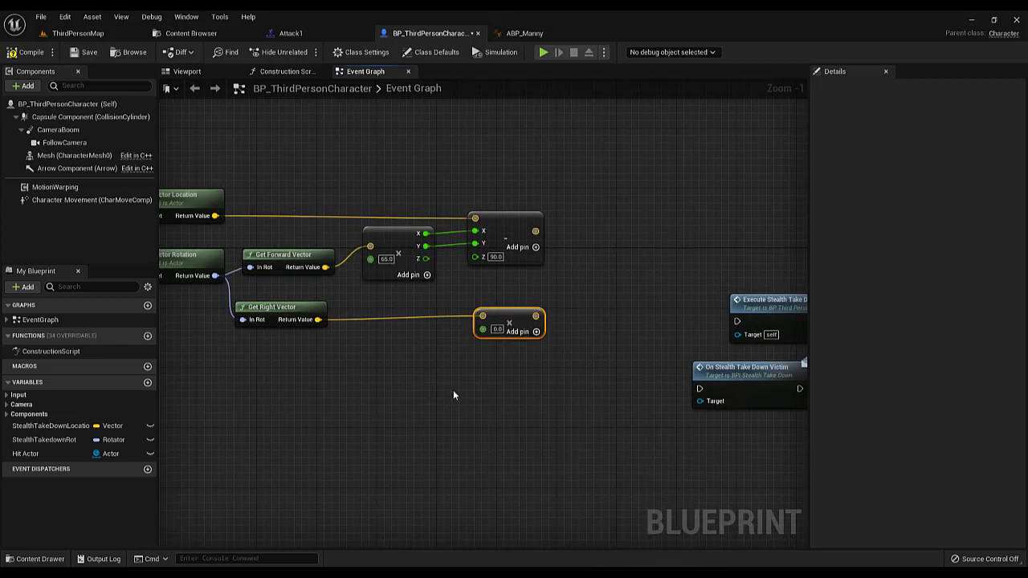
left_click(497, 329)
type("20")
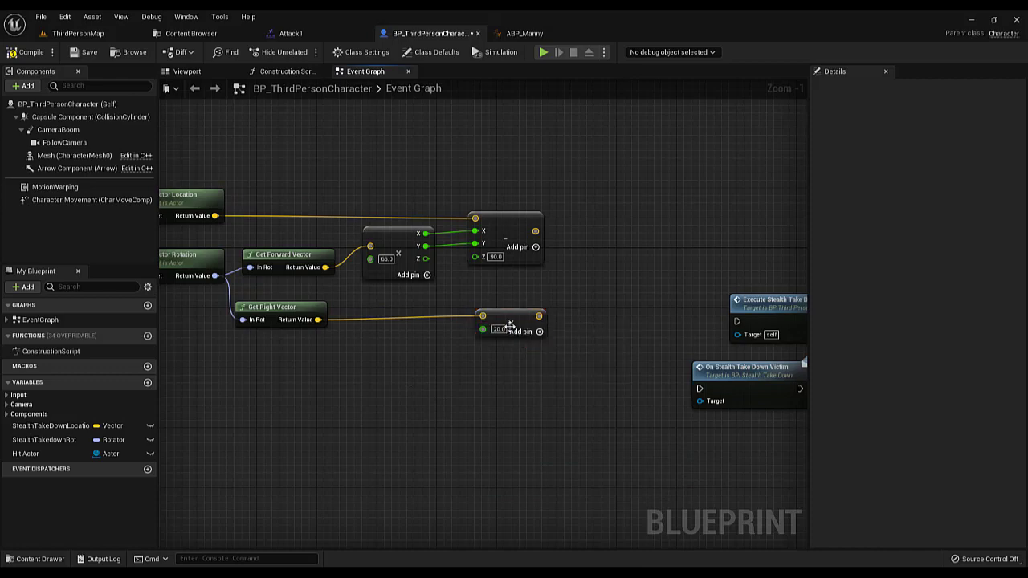
key("Return")
Subtract the right-vector product from the existing Subtract node's result and place the new Subtract node beside it
left_click(510, 364)
right_click_drag(510, 364, 443, 380)
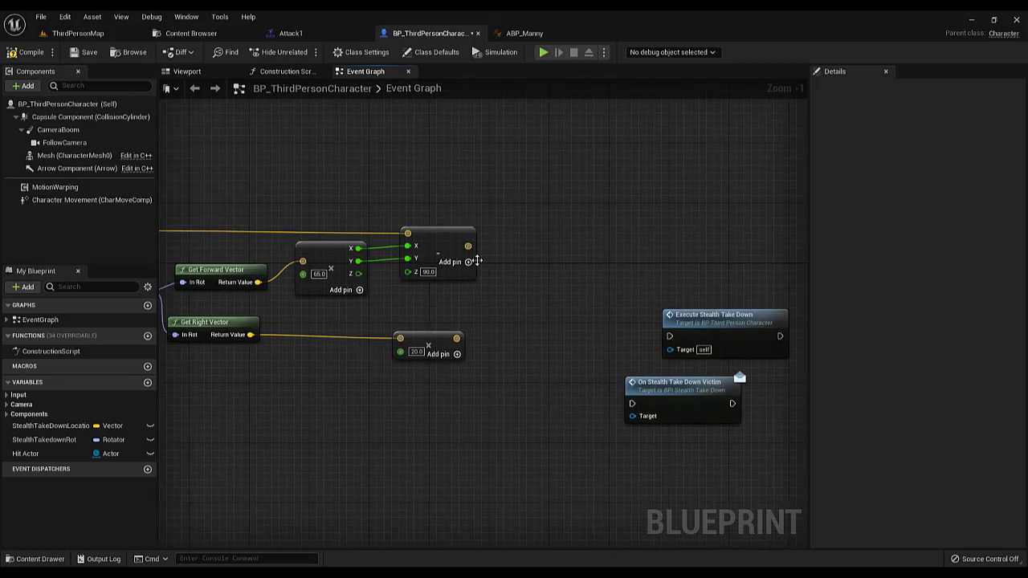
left_click_drag(466, 243, 497, 289)
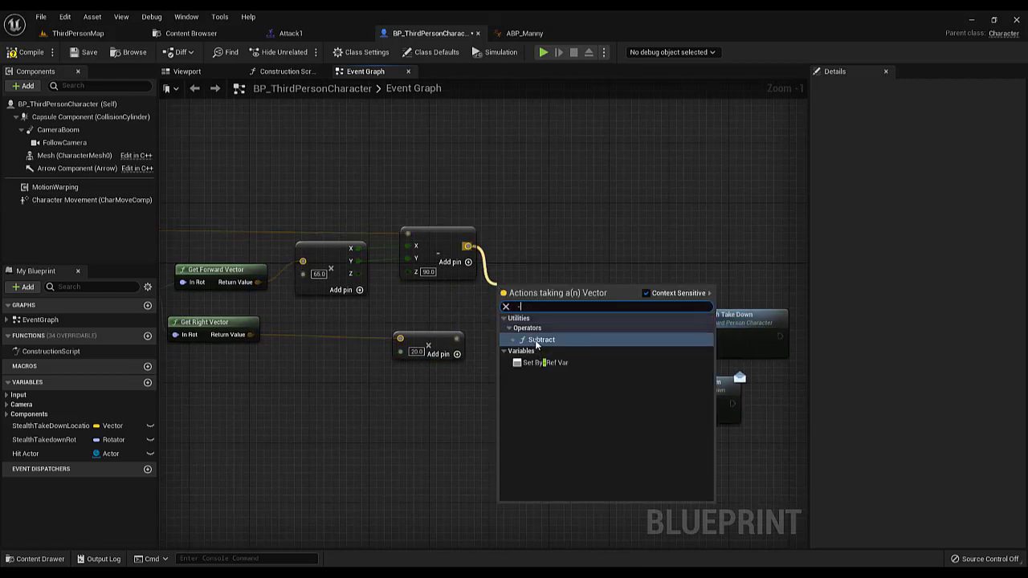
type("-")
left_click(536, 340)
left_click_drag(456, 338, 567, 253)
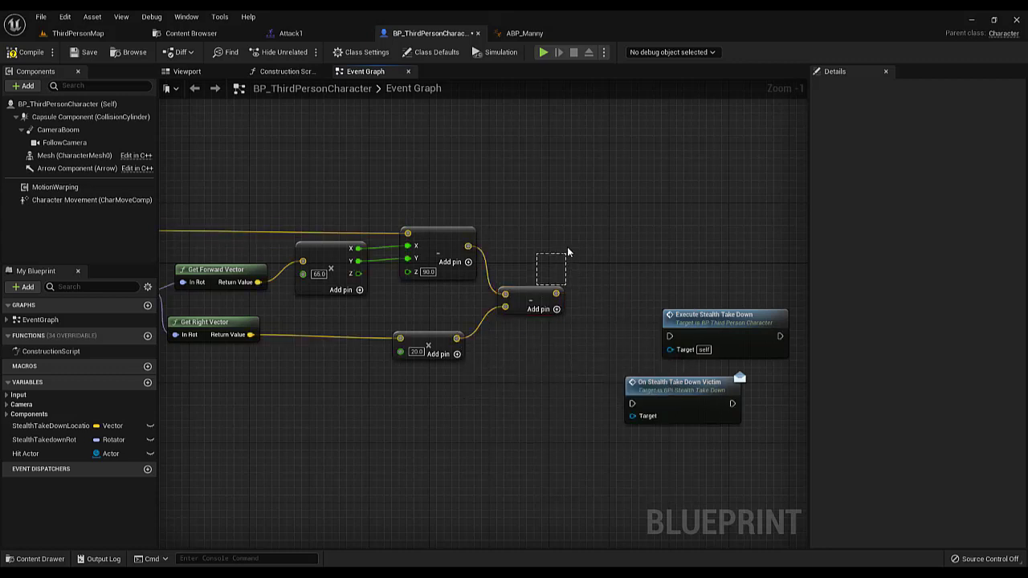
left_click_drag(542, 293, 571, 255)
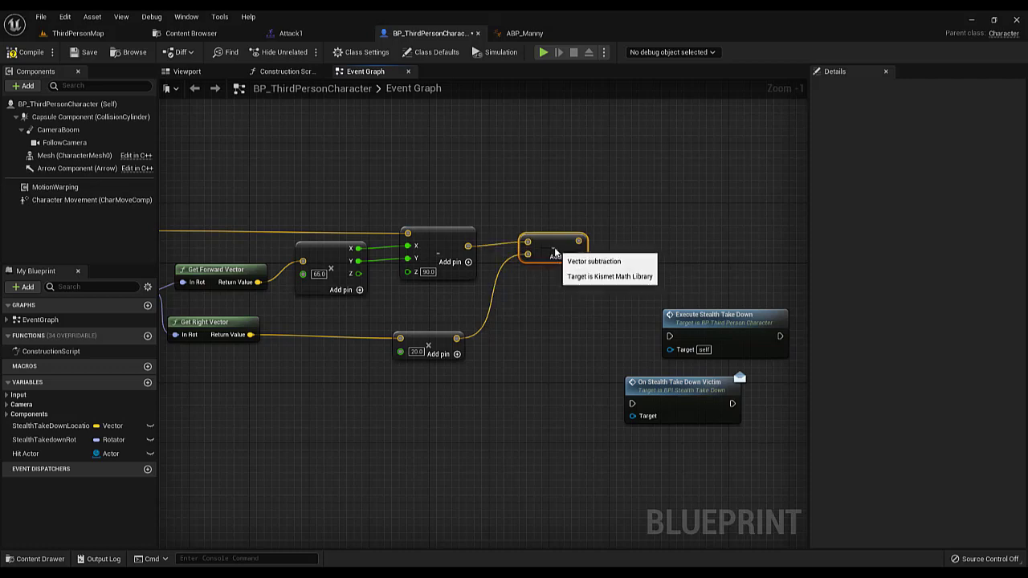
Set StealthTakeDownLocation from the final Subtract result, executing after the Hit Actor setter, and position the node above the Subtract output
scroll(480, 310, "down", 2)
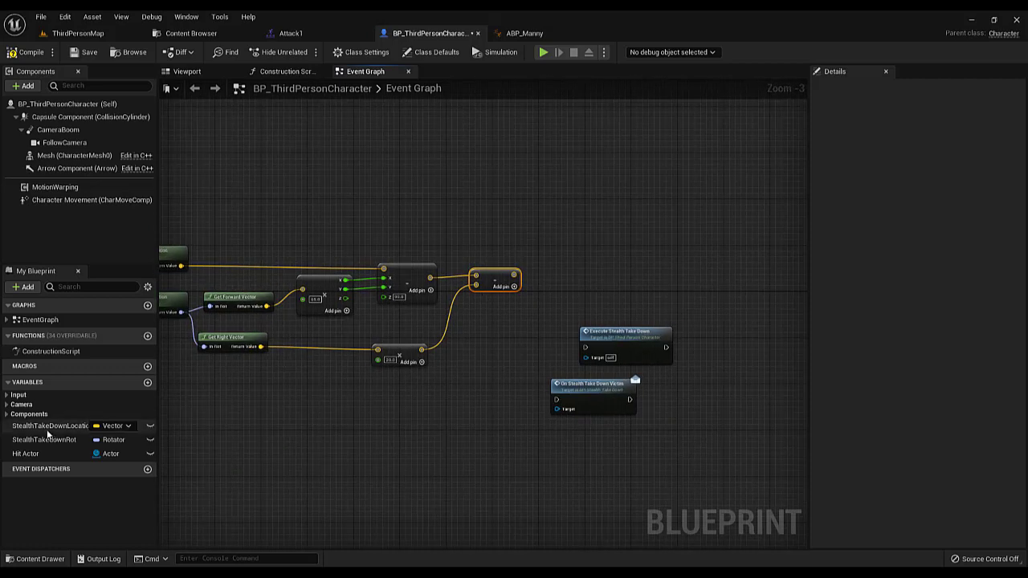
left_click_drag(48, 428, 544, 241, "alt")
left_click_drag(514, 275, 346, 220)
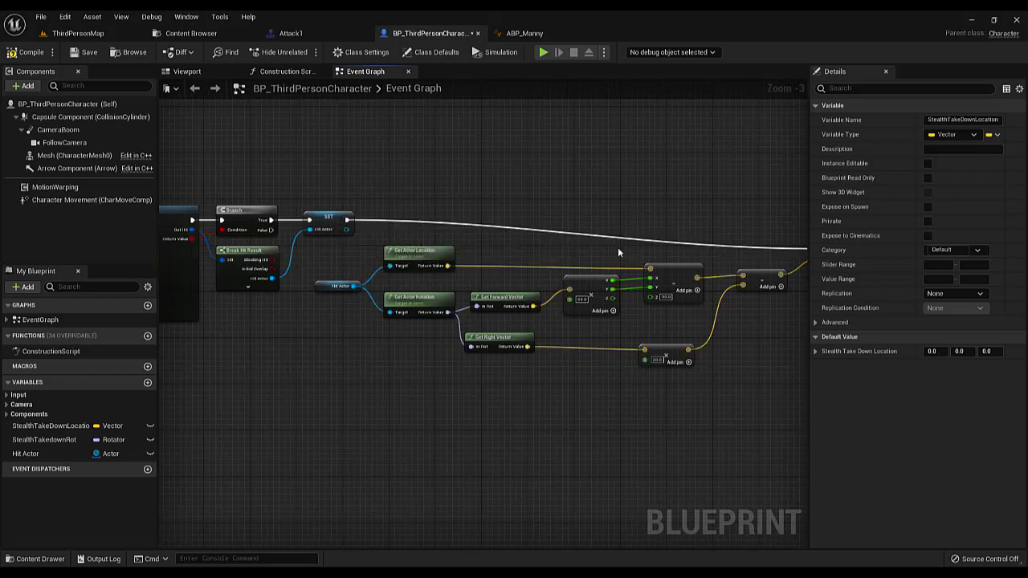
scroll(619, 250, "down", 2)
right_click_drag(707, 246, 562, 265)
scroll(563, 263, "up", 2)
left_click_drag(623, 276, 615, 257)
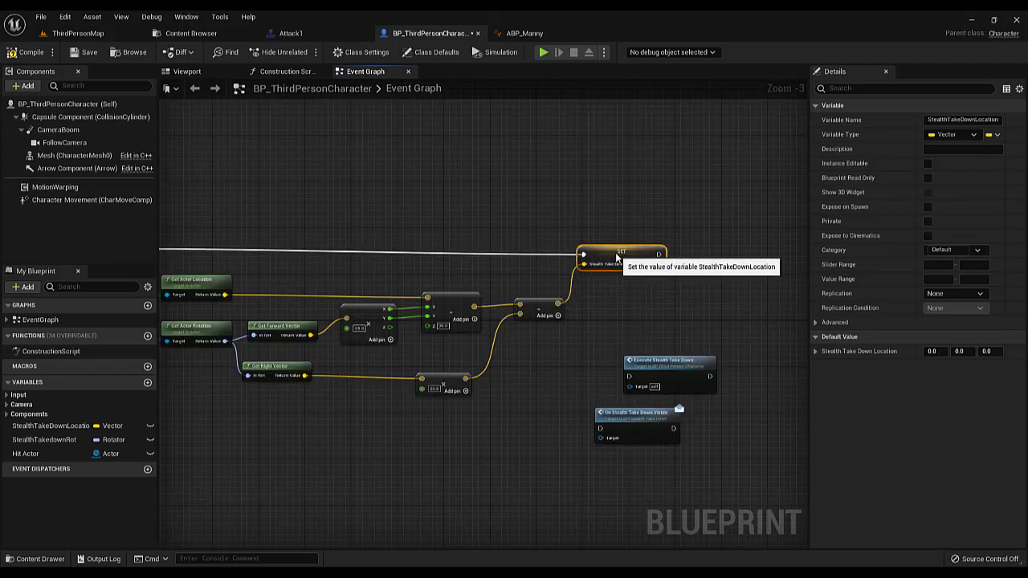
scroll(576, 274, "down", 3)
right_click_drag(578, 275, 615, 283)
scroll(572, 296, "up", 3)
right_click_drag(619, 330, 355, 342)
Add a StealthTakedownRot setter and connect it to execute after the StealthTakeDownLocation setter
scroll(477, 341, "down", 2)
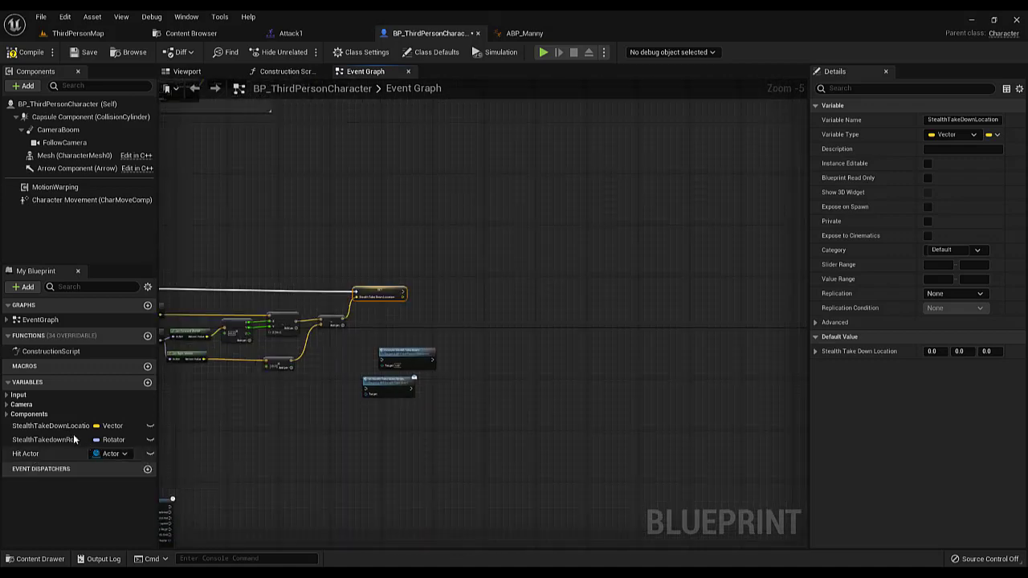
left_click_drag(48, 440, 440, 299)
scroll(441, 305, "up", 4)
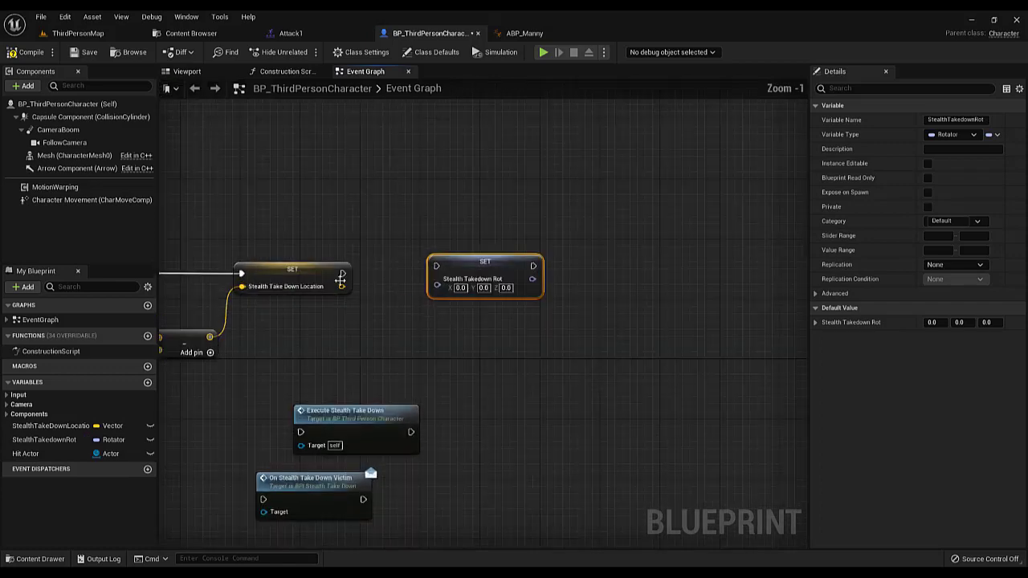
left_click_drag(343, 274, 444, 270)
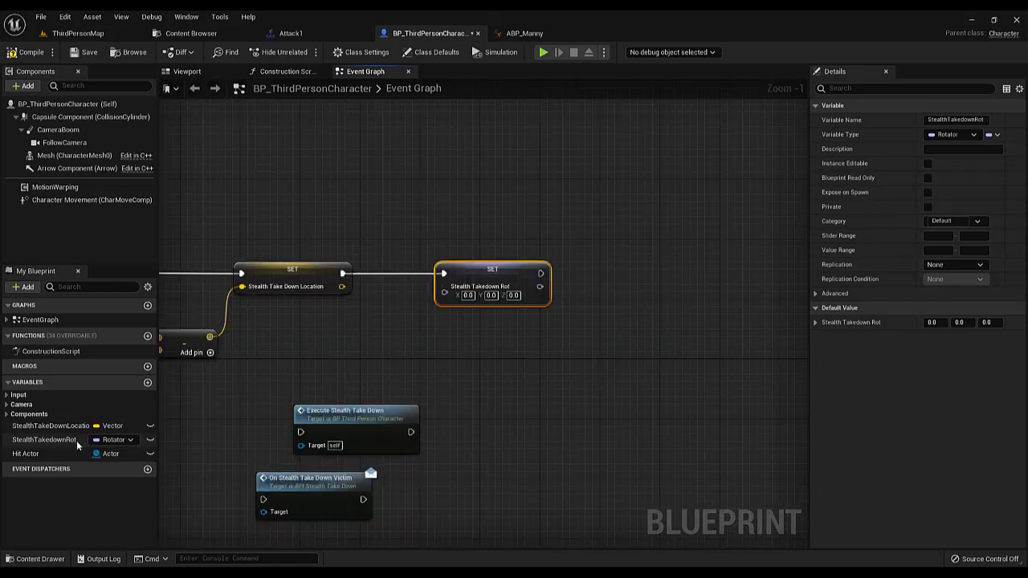
Feed Hit Actor's Get Actor Rotation into the StealthTakedownRot setter and tuck both nodes beneath the execution line
left_click_drag(102, 453, 281, 337)
left_click(299, 353)
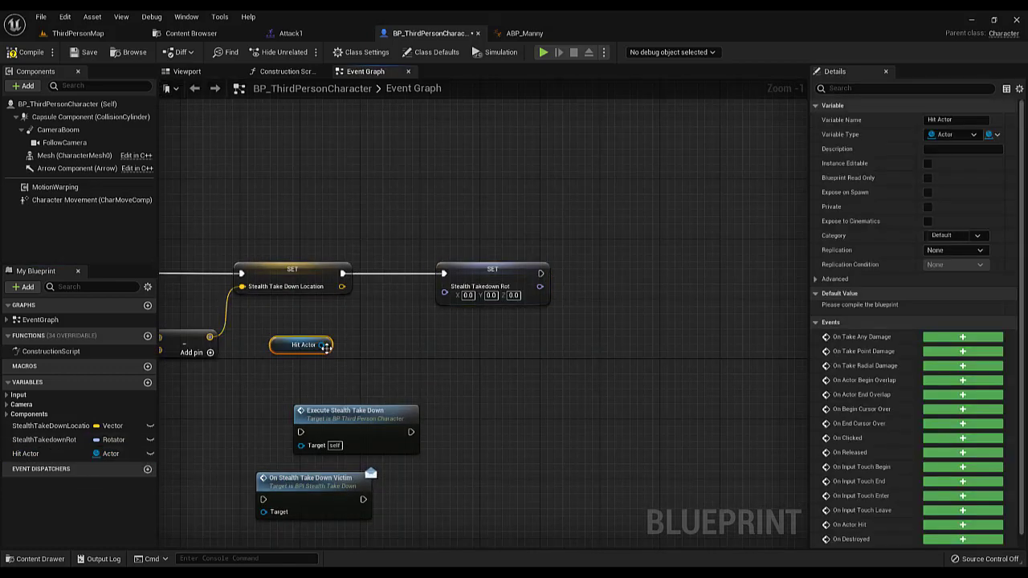
right_click_drag(329, 370, 400, 363)
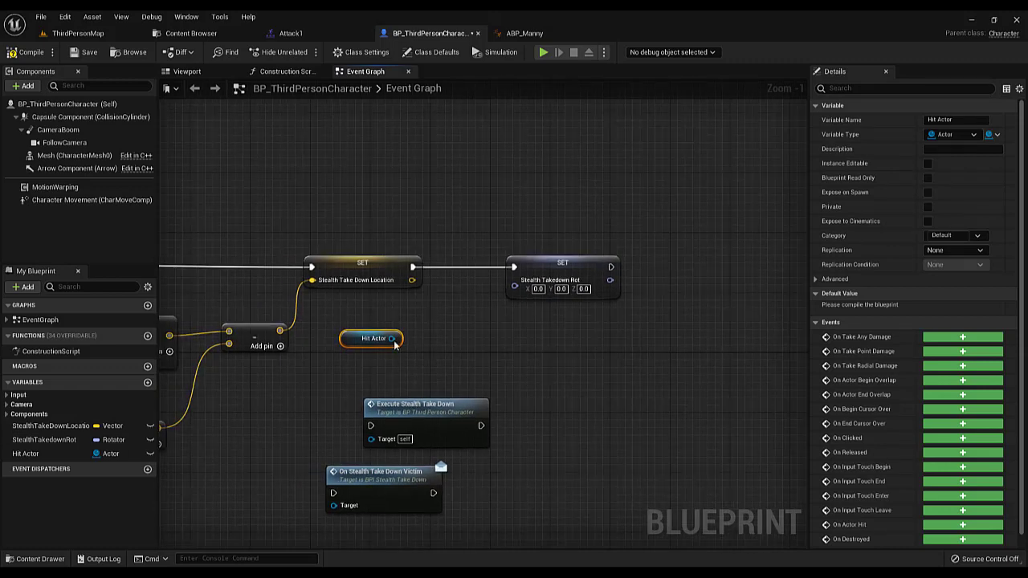
left_click_drag(392, 339, 415, 337)
type("getact")
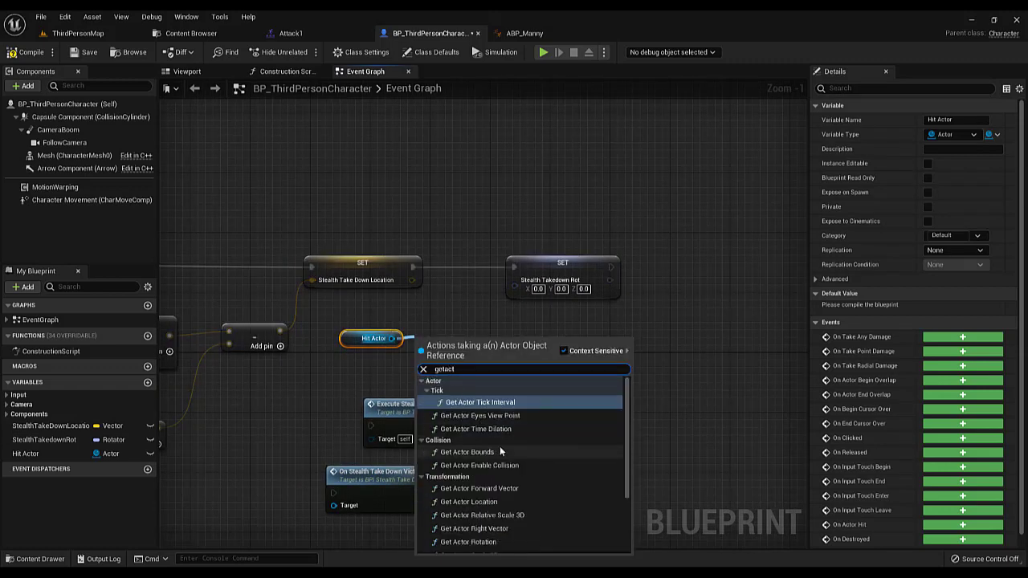
left_click(468, 542)
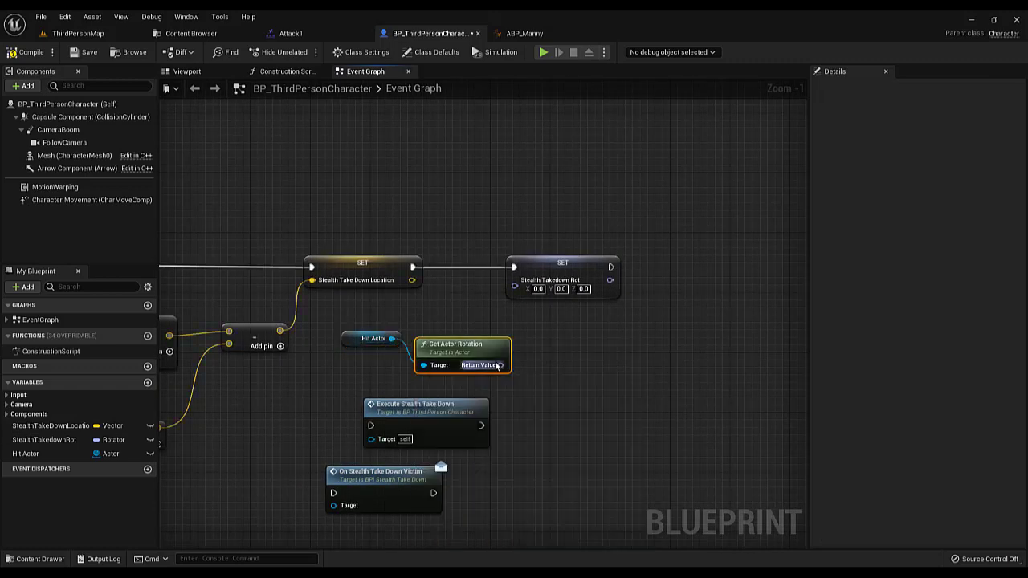
left_click_drag(501, 364, 538, 294)
left_click_drag(465, 343, 411, 309)
left_click(379, 336, "ctrl")
scroll(451, 355, "down", 2)
right_click_drag(451, 355, 405, 366)
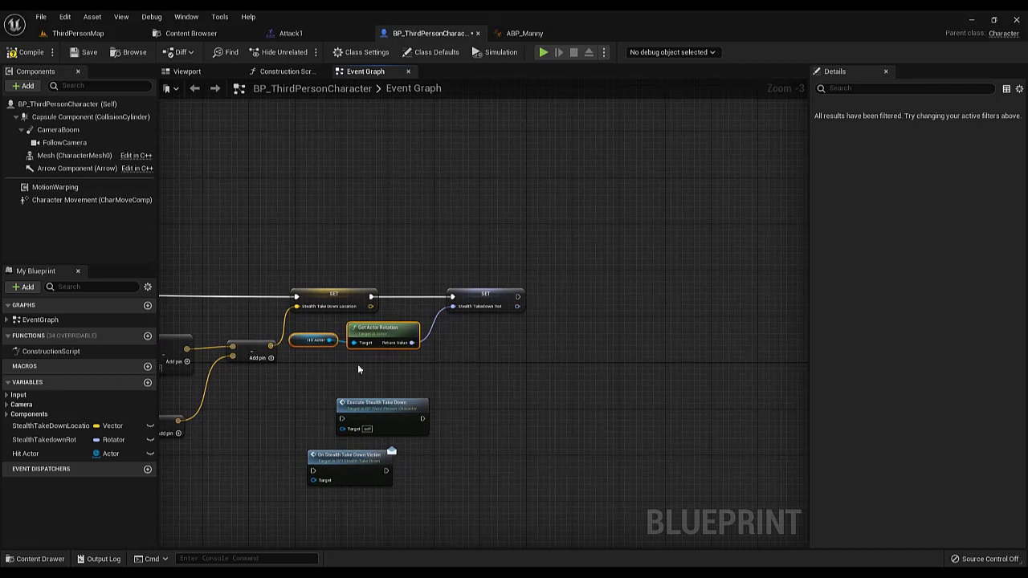
left_click_drag(277, 244, 526, 368)
left_click_drag(252, 248, 522, 373)
left_click_drag(302, 246, 511, 344)
left_click(480, 363)
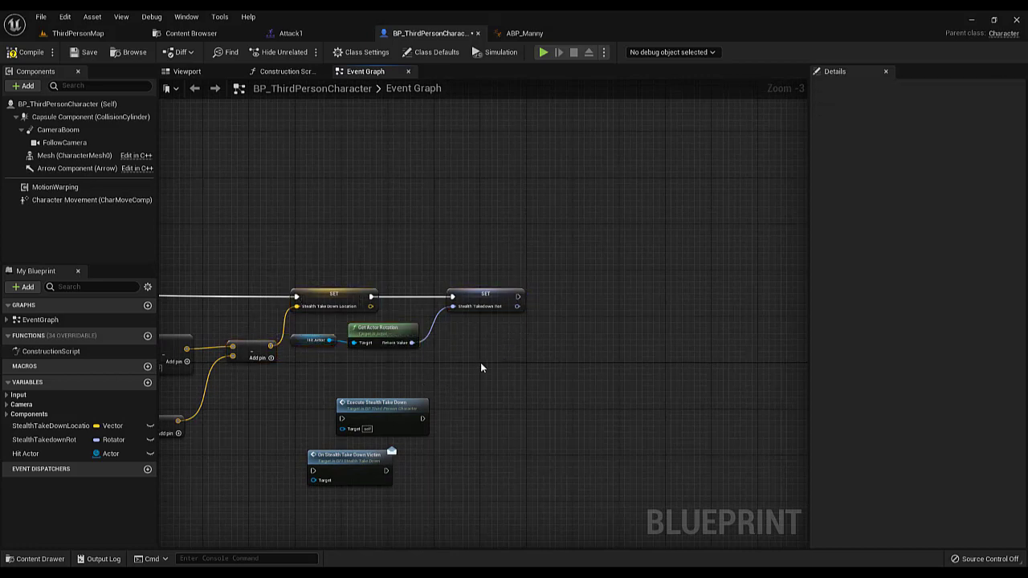
Place Execute Stealth Take Down after the StealthTakedownRot setter and connect their execution pins
scroll(480, 356, "up", 2)
right_click_drag(479, 354, 411, 336)
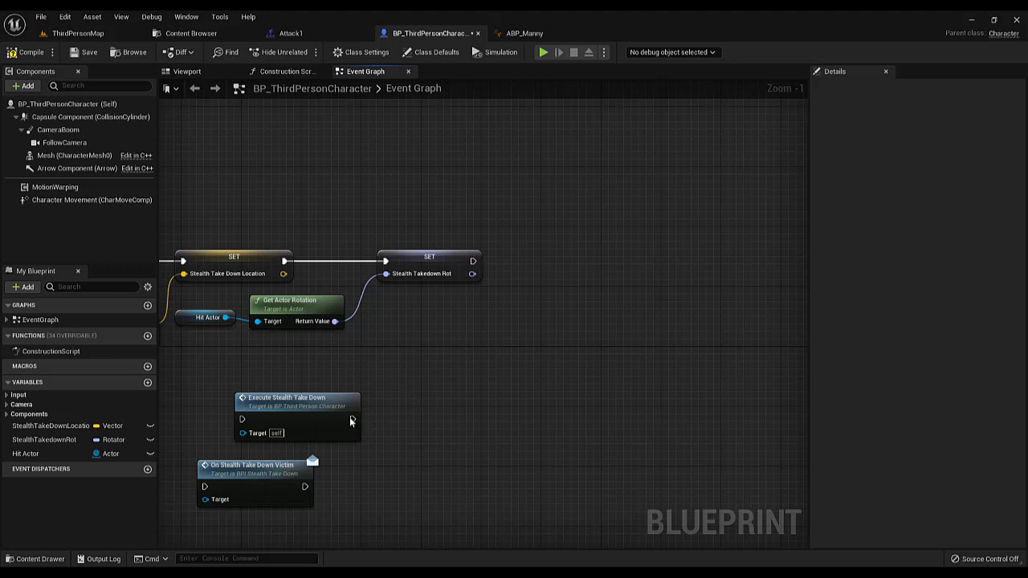
left_click_drag(350, 422, 664, 286)
left_click_drag(474, 264, 556, 284)
scroll(554, 285, "down", 3)
scroll(554, 281, "up", 4)
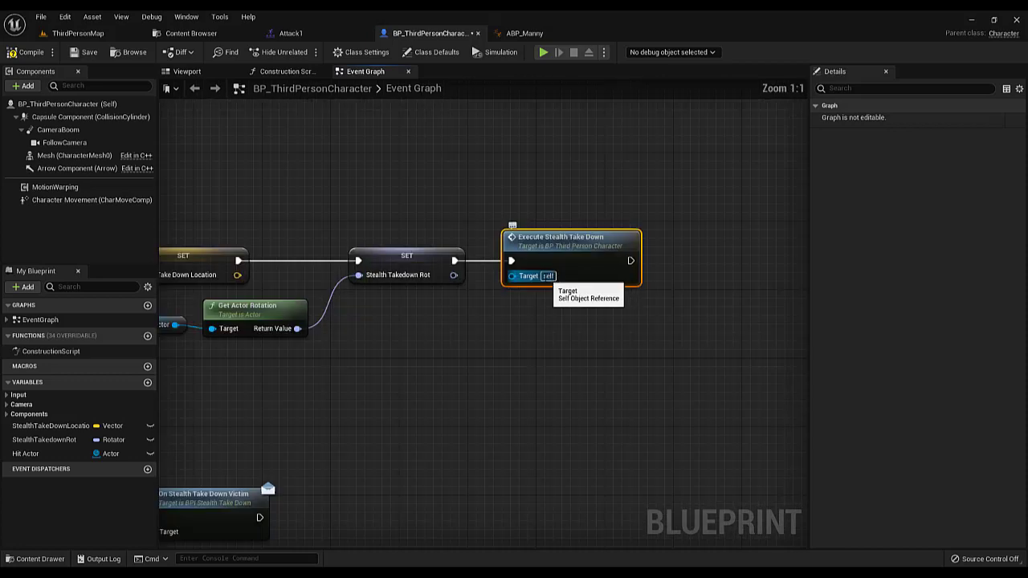
scroll(554, 282, "down", 2)
right_click_drag(556, 284, 495, 286)
Place On Stealth Take Down Victim after Execute Stealth Take Down and connect their execution pins
left_click_drag(233, 454, 650, 282)
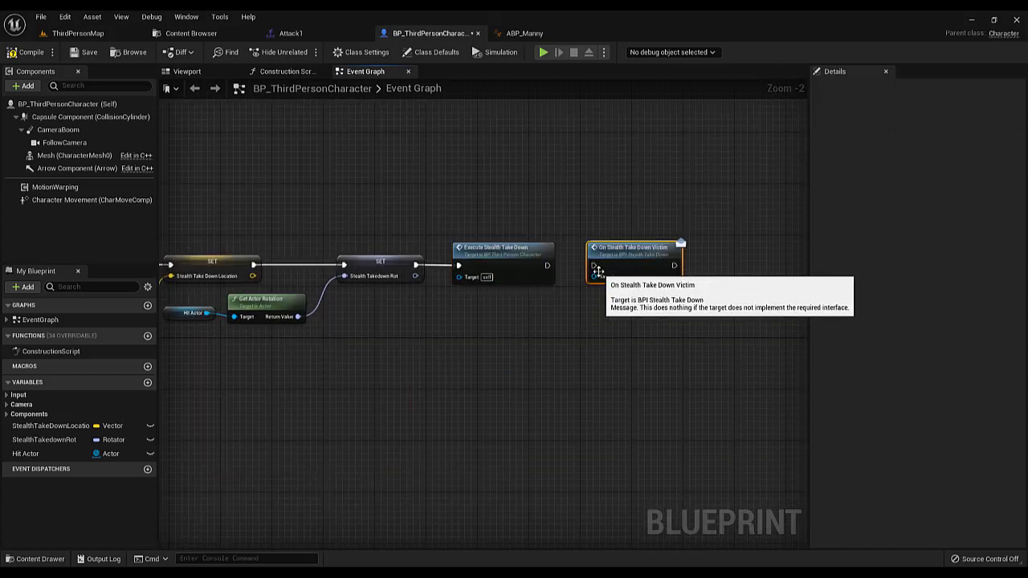
scroll(643, 283, "up", 2)
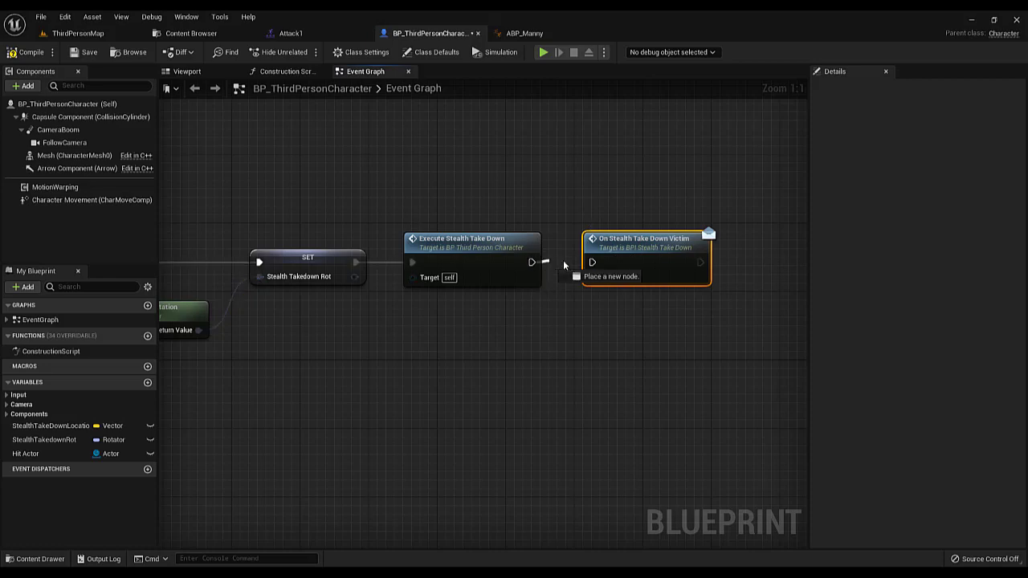
left_click_drag(595, 264, 596, 264)
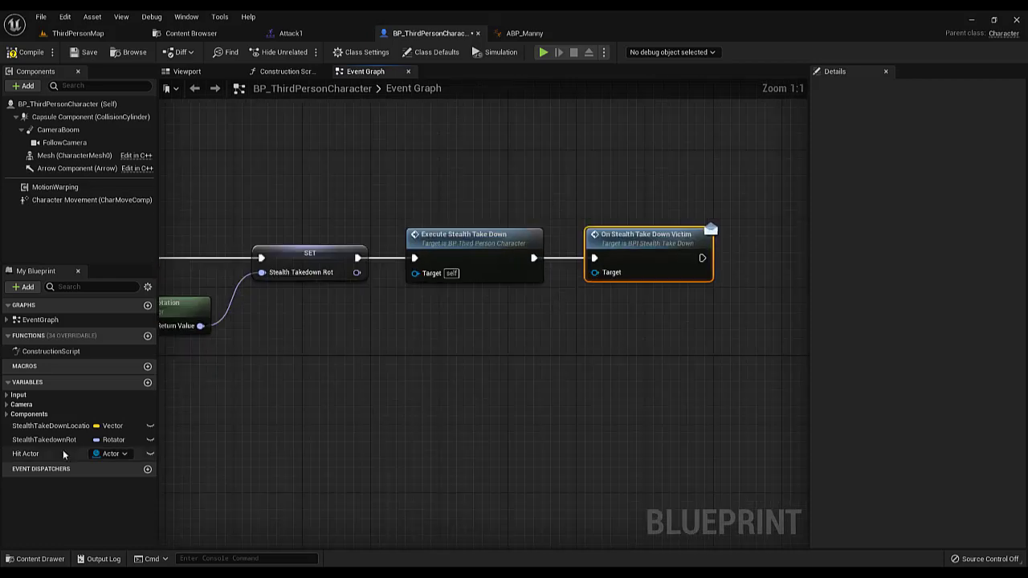
Connect a Hit Actor getter to the Target of On Stealth Take Down Victim and compile the blueprint
left_click_drag(64, 455, 485, 319)
left_click(518, 333)
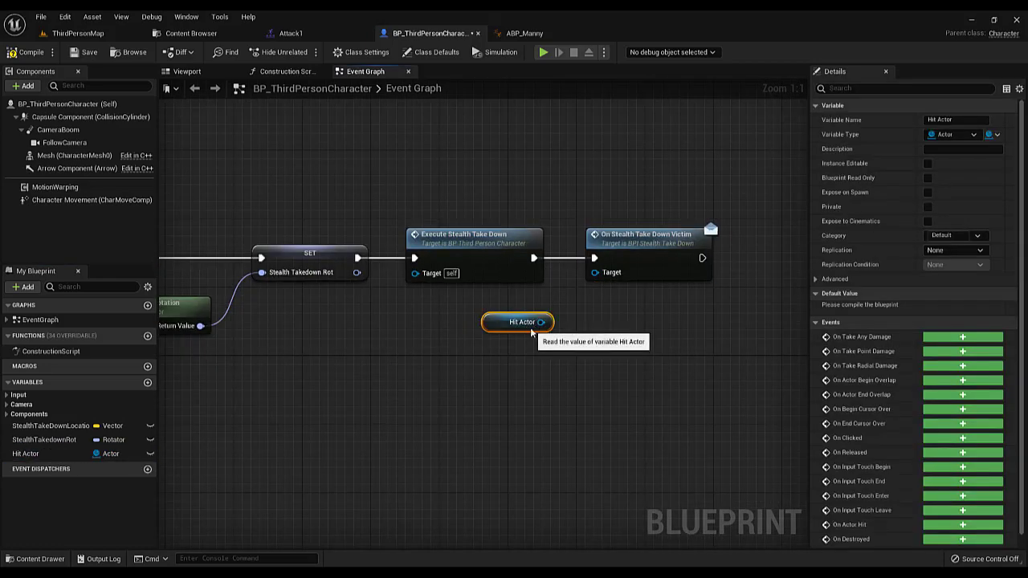
left_click(30, 52)
Review the completed takedown node chain and the warp target and Play Montage nodes in the Event Graph
scroll(554, 261, "down", 5)
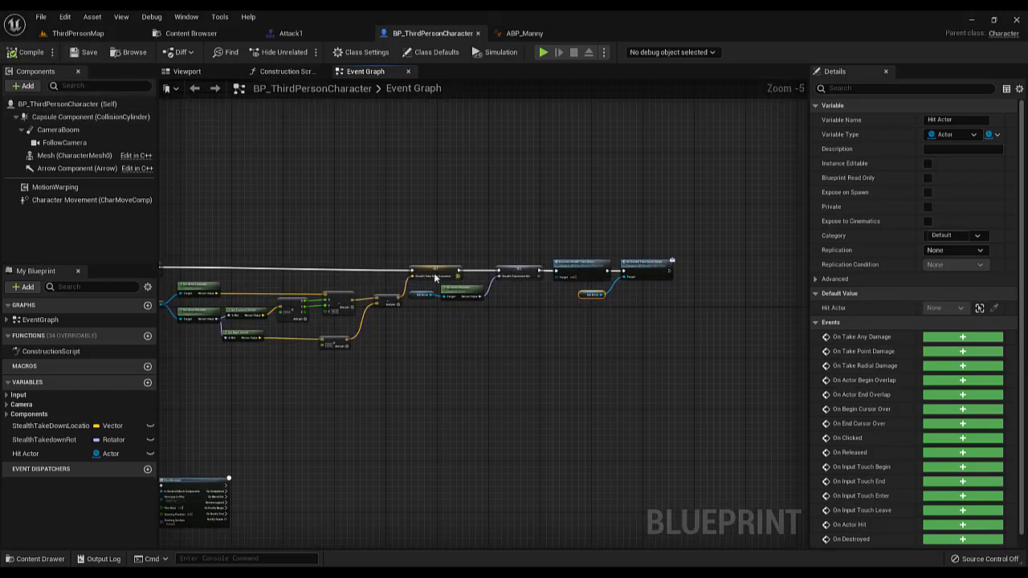
scroll(538, 269, "up", 2)
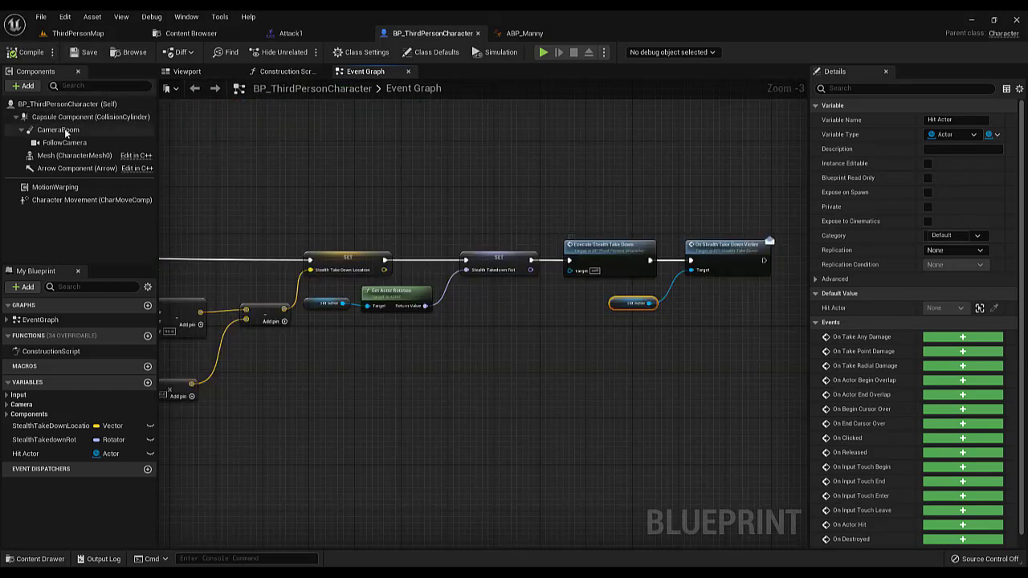
scroll(606, 212, "down", 1)
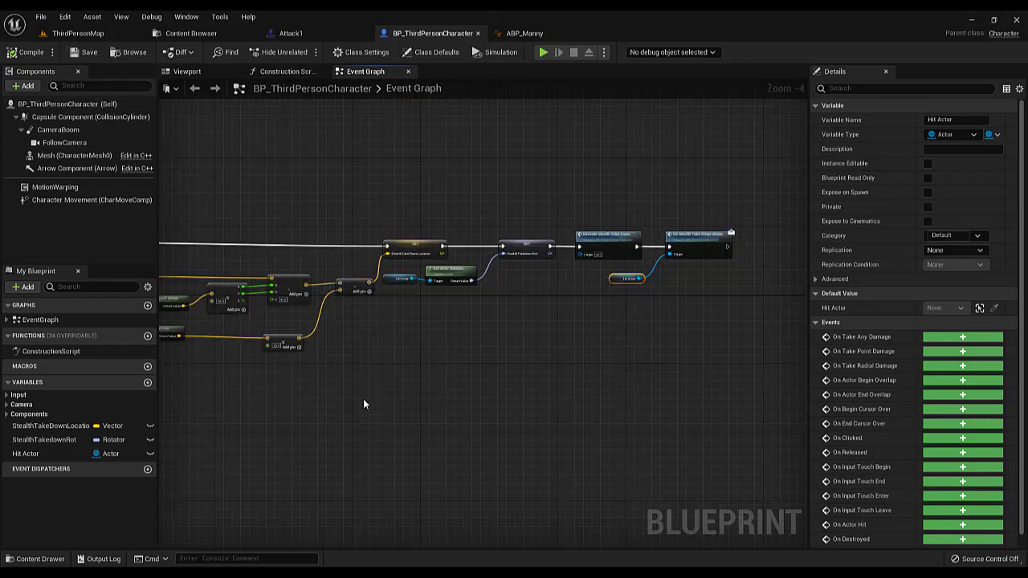
right_click_drag(362, 400, 562, 281)
scroll(562, 281, "down", 3)
scroll(389, 334, "up", 5)
right_click_drag(471, 304, 487, 340)
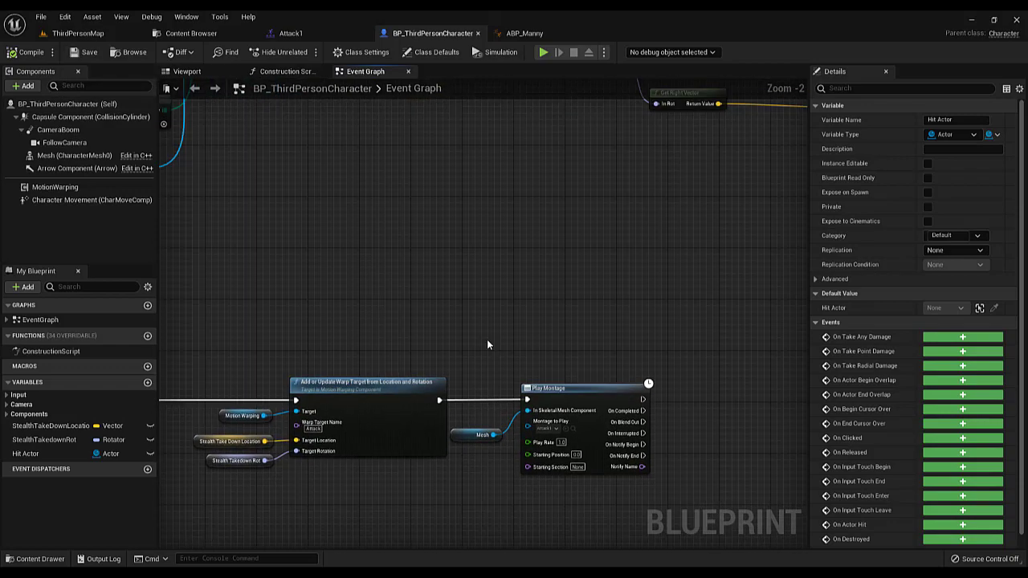
Play-test ThirdPersonMap by walking the character up behind the AI and triggering the stealth takedown
left_click(77, 33)
left_click(228, 52)
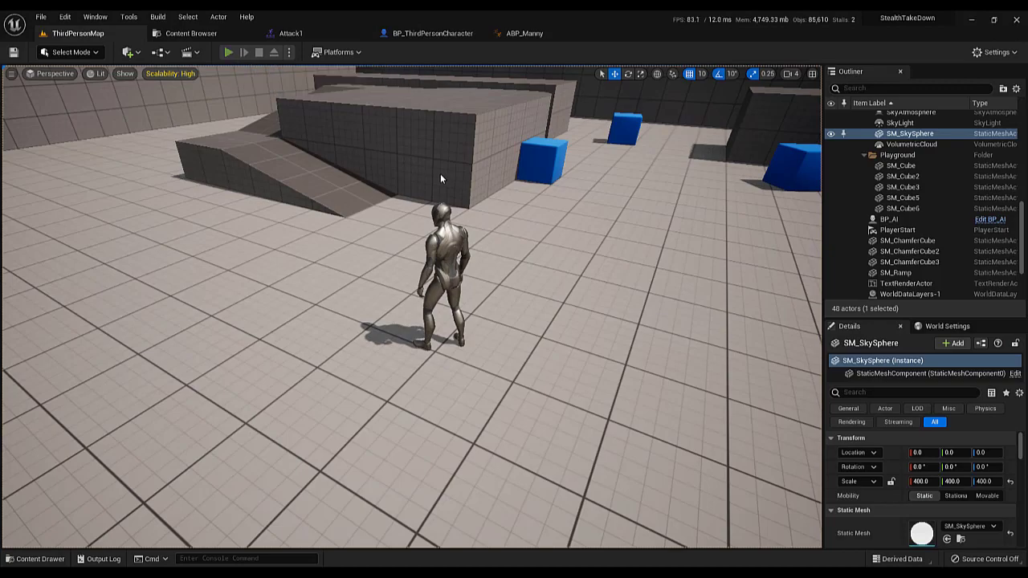
key("w")
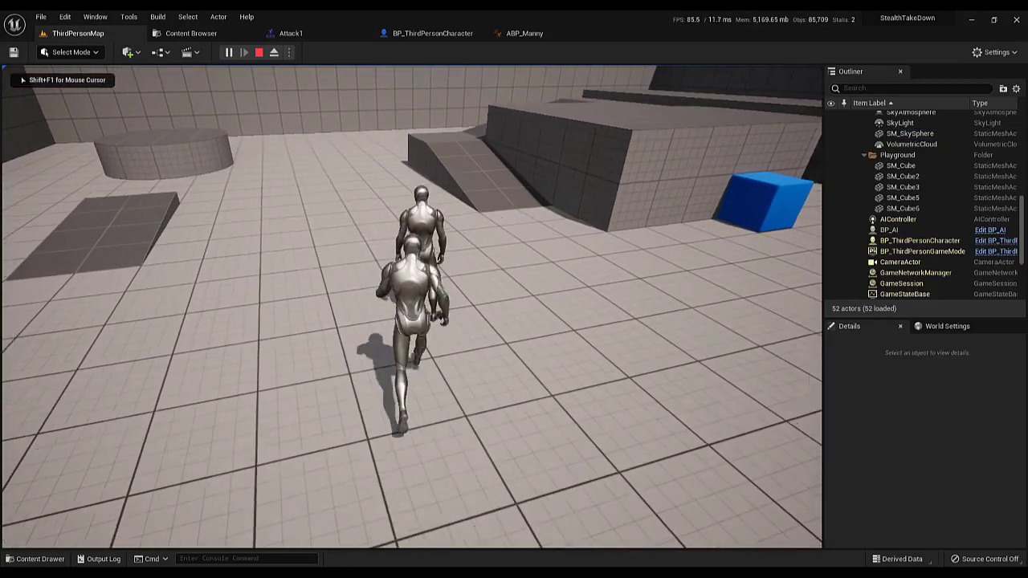
key("e")
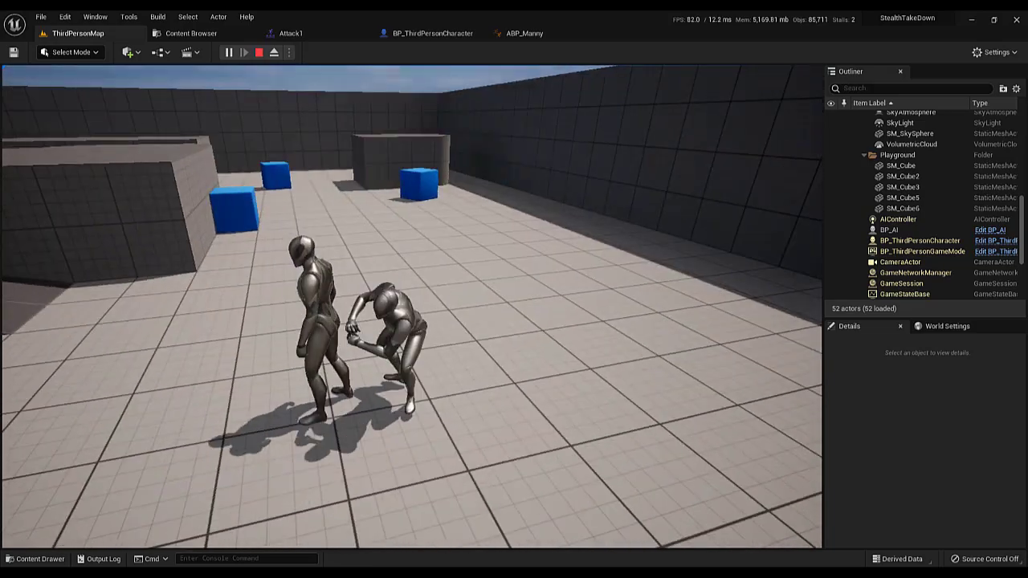
Repeat the stealth takedown on the AI from several approach directions and end the play session
key("s")
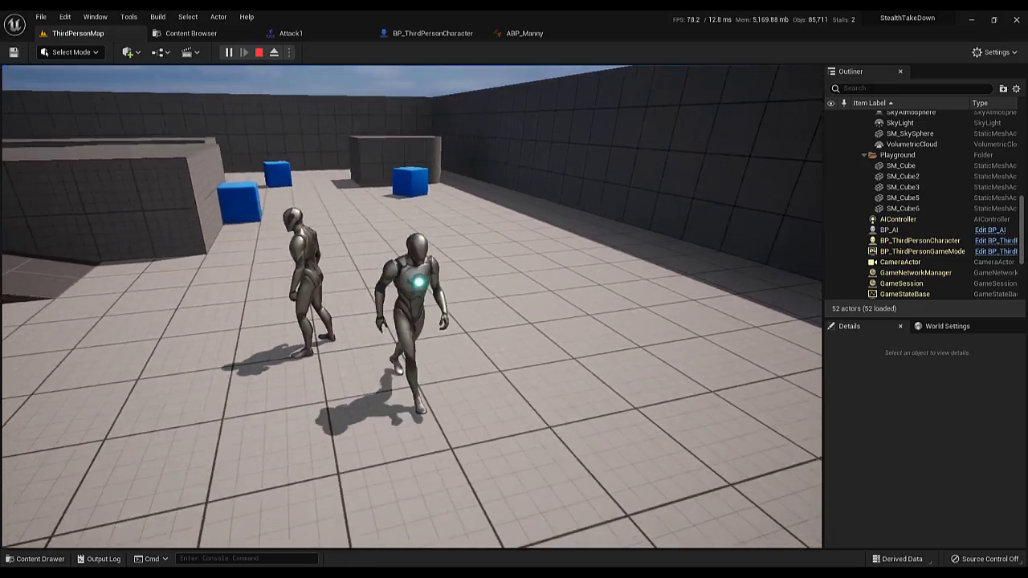
key("d")
key("a")
key("w")
key("w")
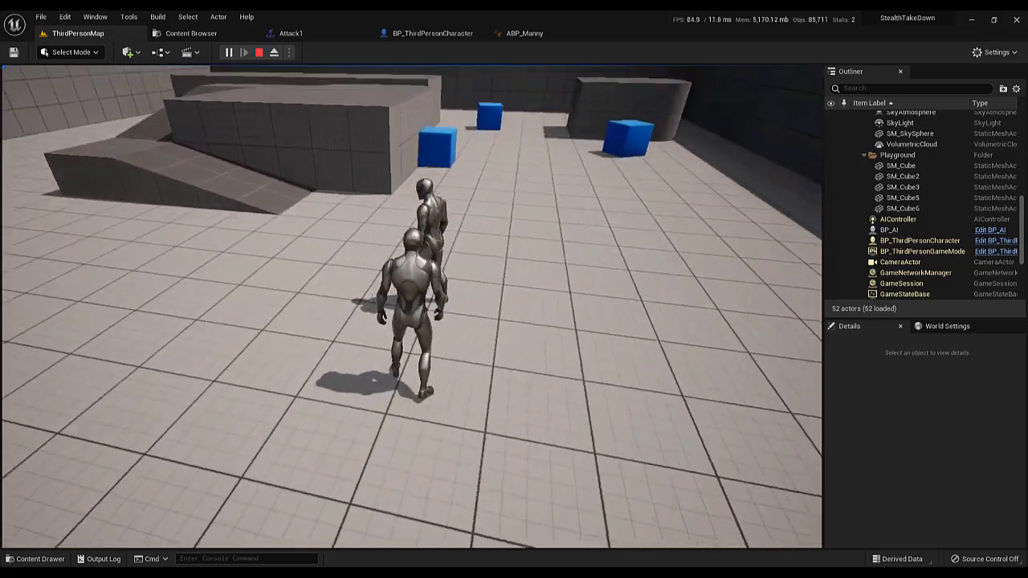
key("e")
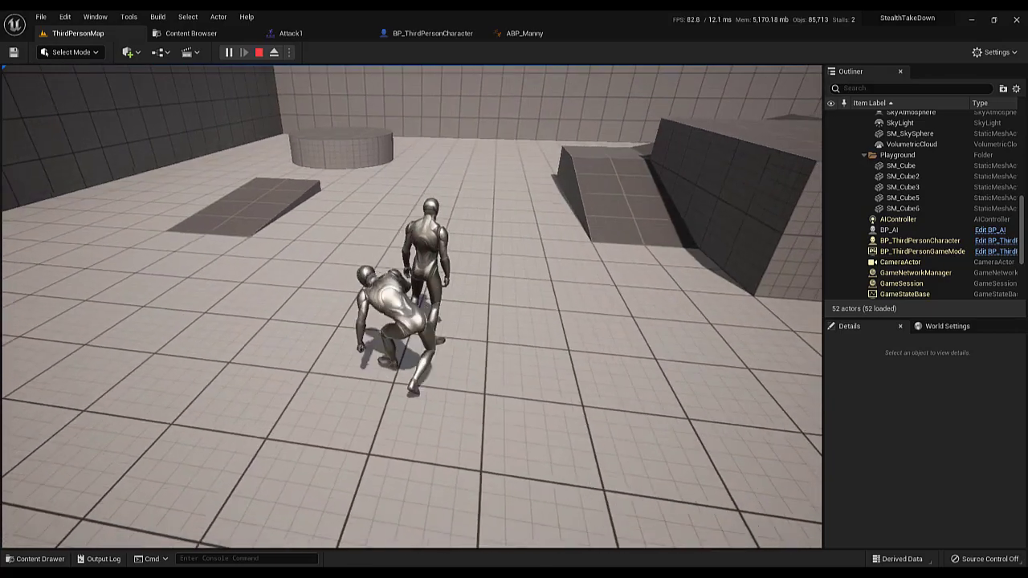
key("s")
key("d")
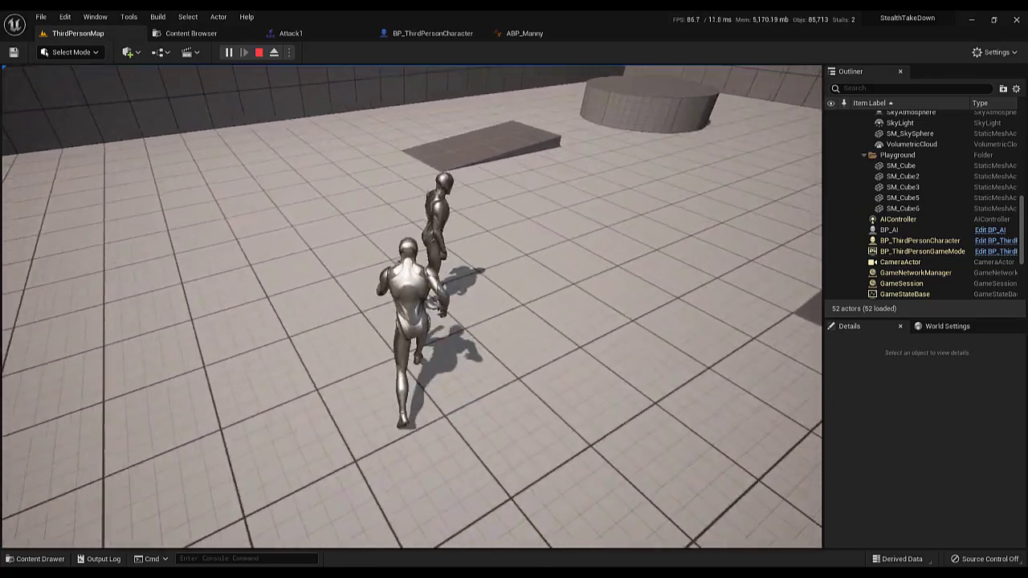
key("e")
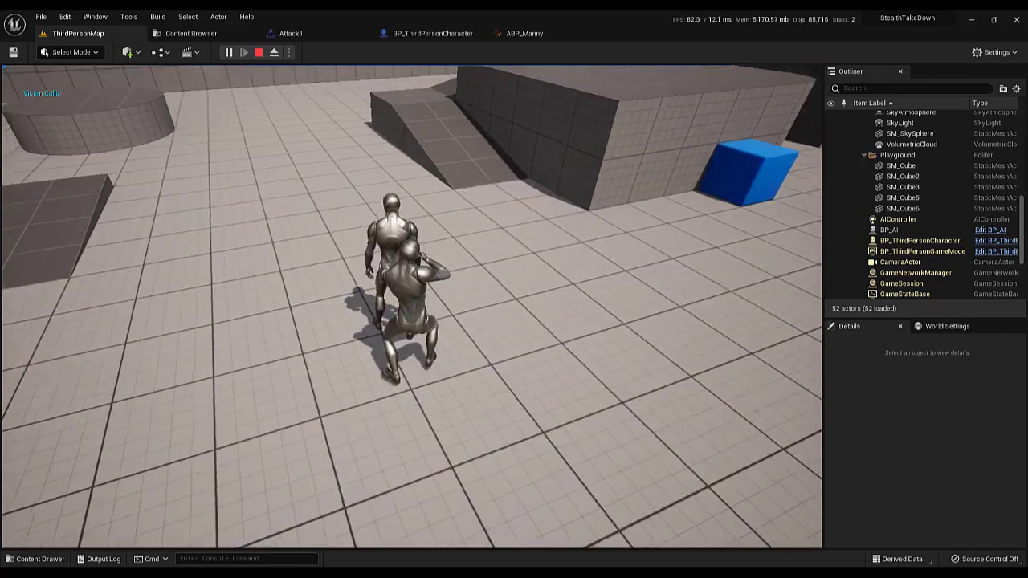
key("Escape")
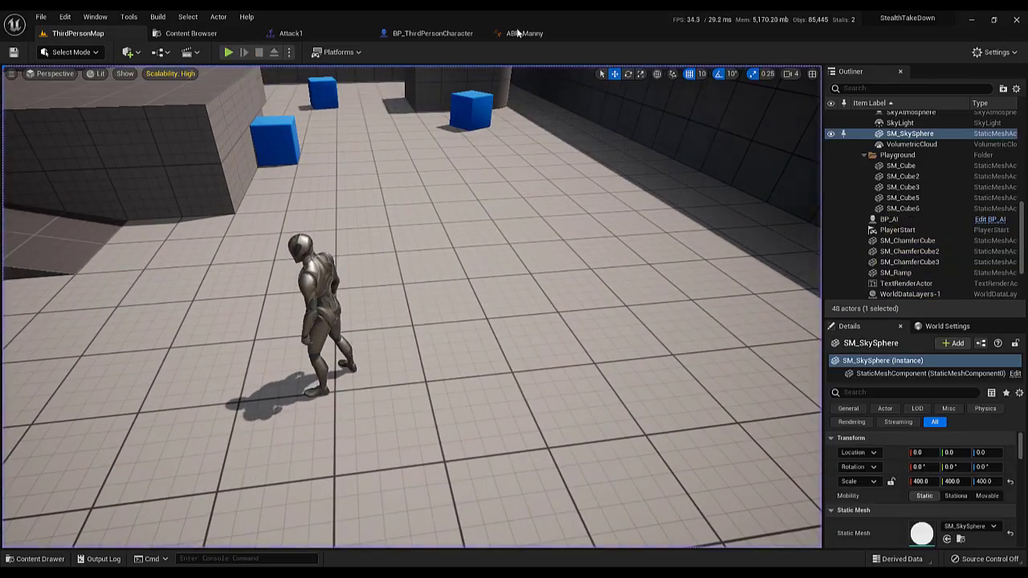
Review the ExecuteStealthTakeDown chain with its warp target and Play Montage nodes in the BP_ThirdPersonCharacter Event Graph
left_click(518, 33)
left_click(421, 34)
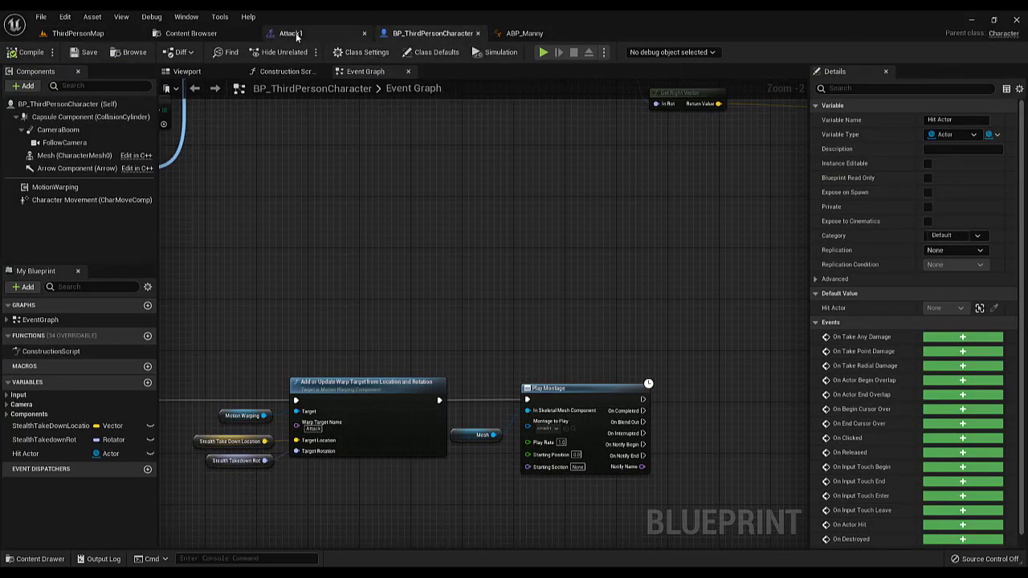
left_click(294, 33)
left_click(430, 34)
scroll(496, 224, "down", 5)
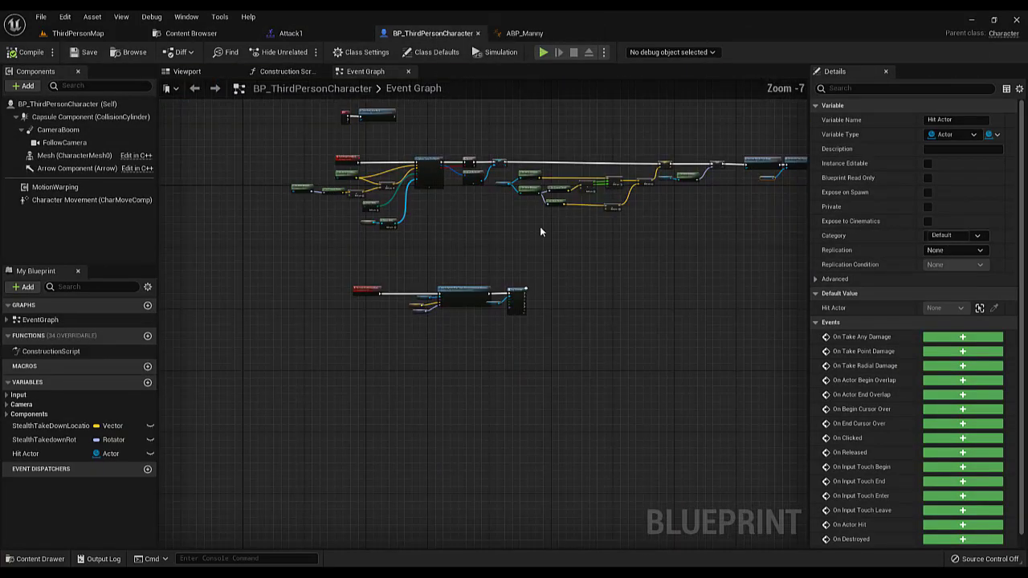
scroll(540, 226, "up", 4)
scroll(442, 290, "down", 4)
scroll(417, 297, "up", 4)
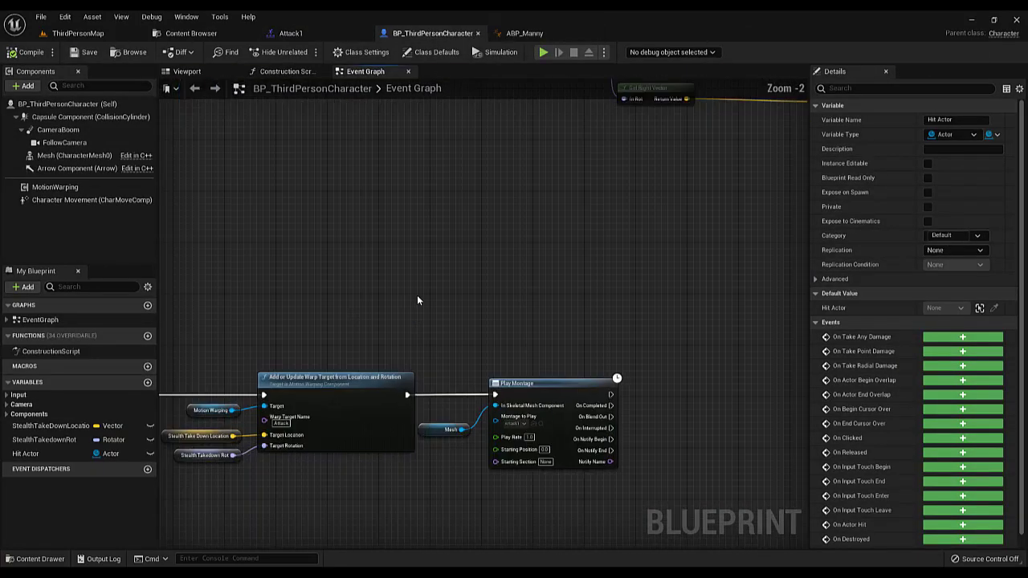
scroll(360, 166, "down", 4)
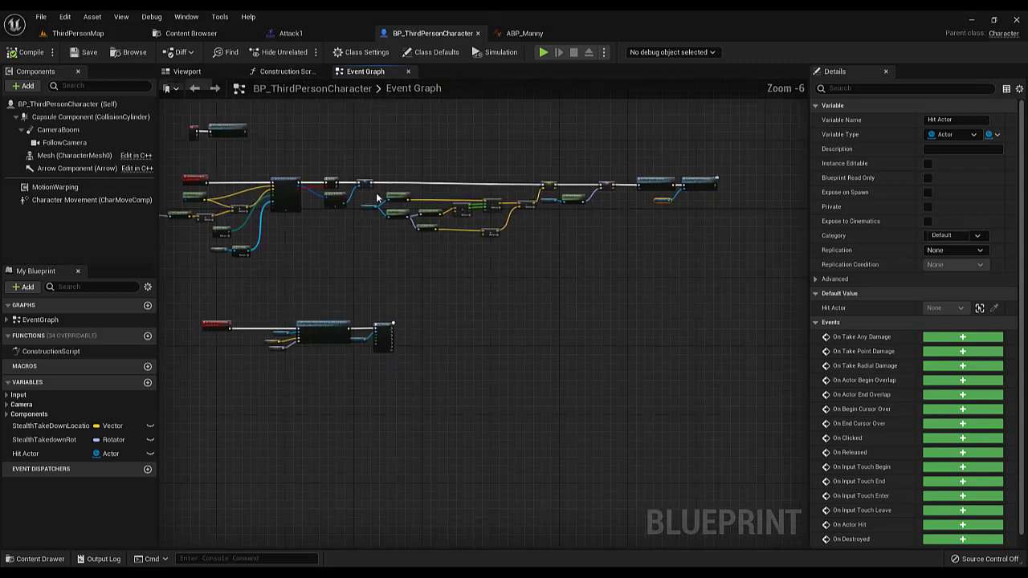
Open BP_AI from the ThirdPerson Blueprints folder and delete the Print String node connected to Event On Stealth Take Down Victim
left_click(190, 33)
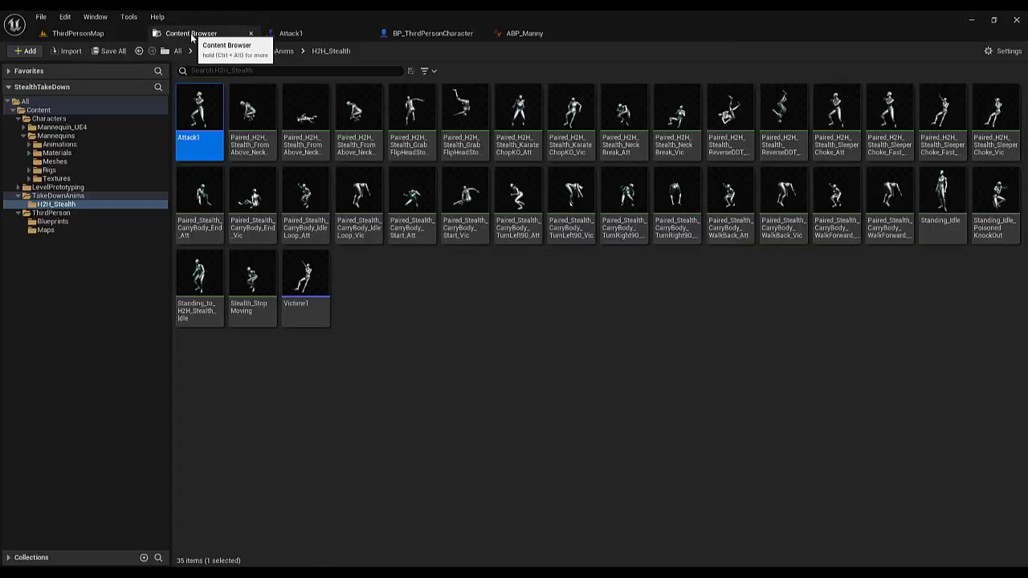
left_click(52, 220)
double_click(200, 144)
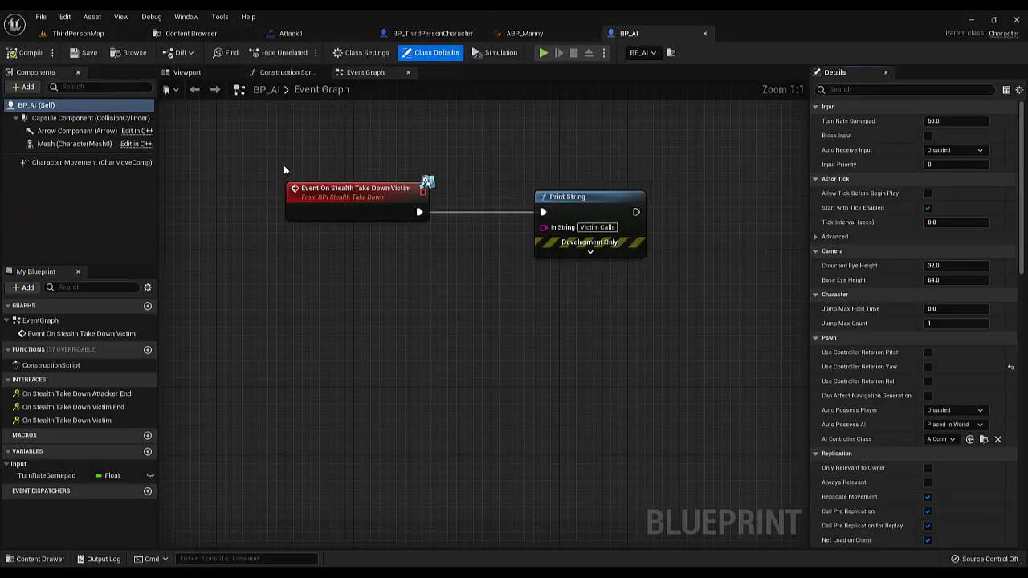
scroll(390, 225, "down", 3)
right_click_drag(458, 225, 323, 222)
scroll(390, 225, "up", 3)
left_click(426, 191)
key("Delete")
Connect a Set Collision Response to Channel node for the Capsule Component to the victim event, with channel Pawn and response Ignore
right_click_drag(240, 134, 399, 144)
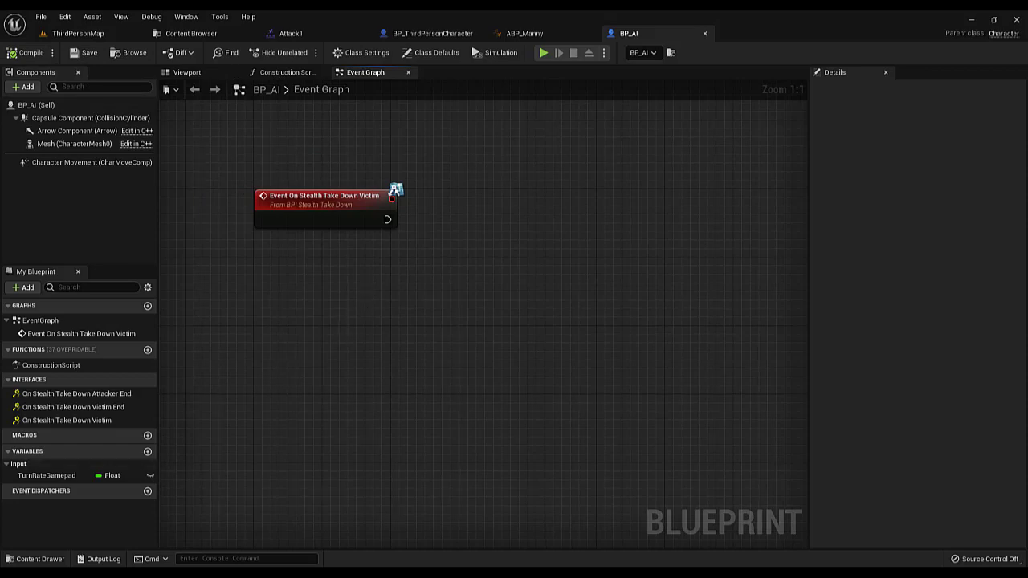
right_click_drag(295, 223, 281, 276)
left_click_drag(81, 124, 306, 313)
left_click_drag(386, 320, 438, 283)
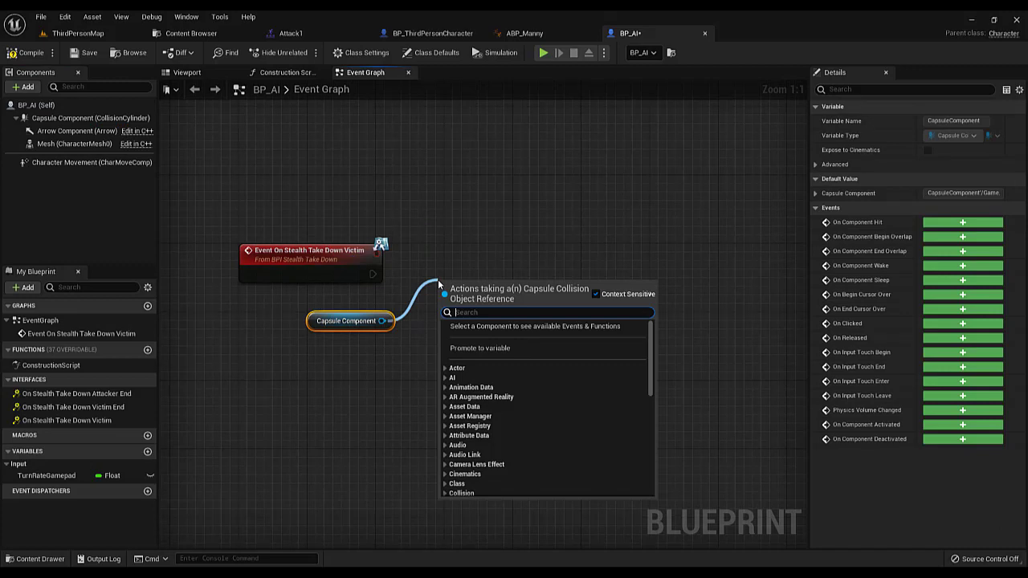
type("setcol")
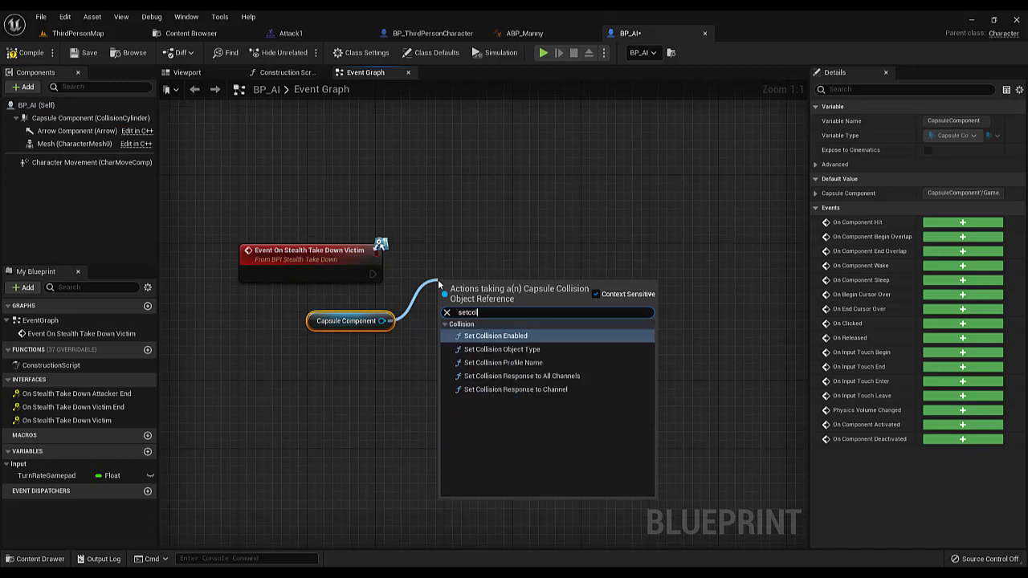
left_click(549, 390)
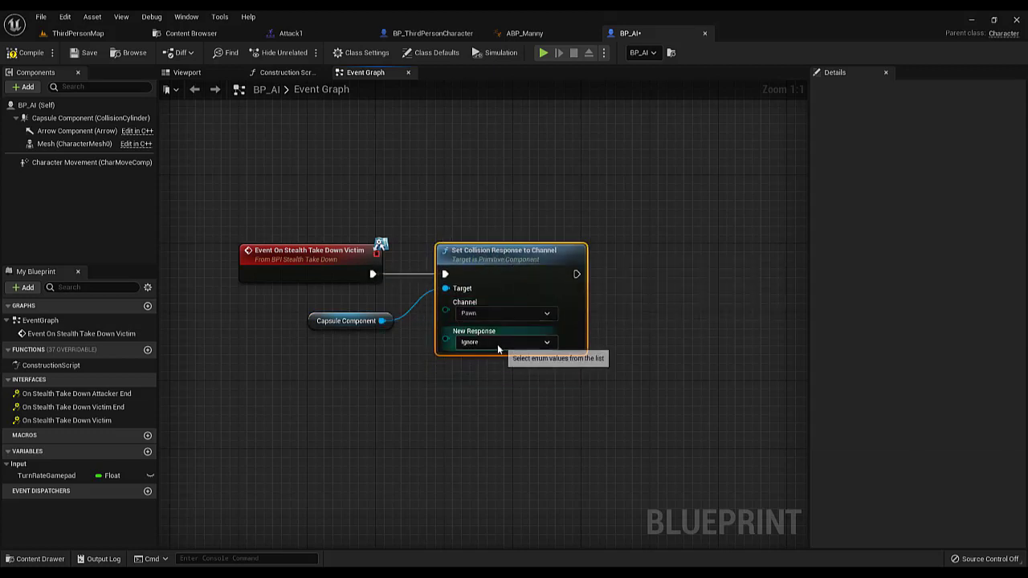
Add a Play Montage node for the Mesh after Set Collision Response to Channel and assign the victim's takedown montage
scroll(482, 369, "down", 2)
right_click_drag(481, 370, 299, 361)
left_click(350, 359)
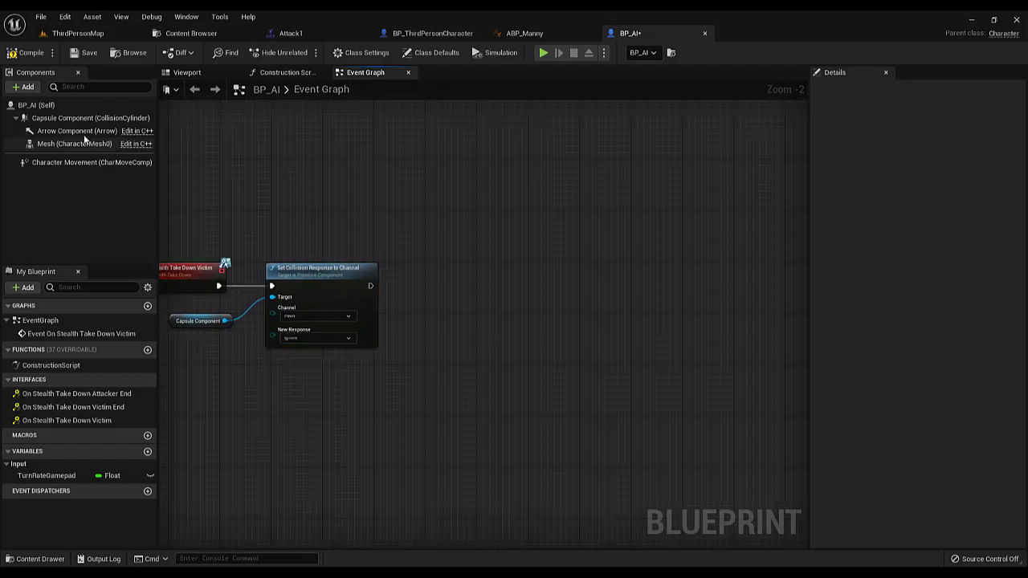
left_click_drag(84, 141, 480, 294)
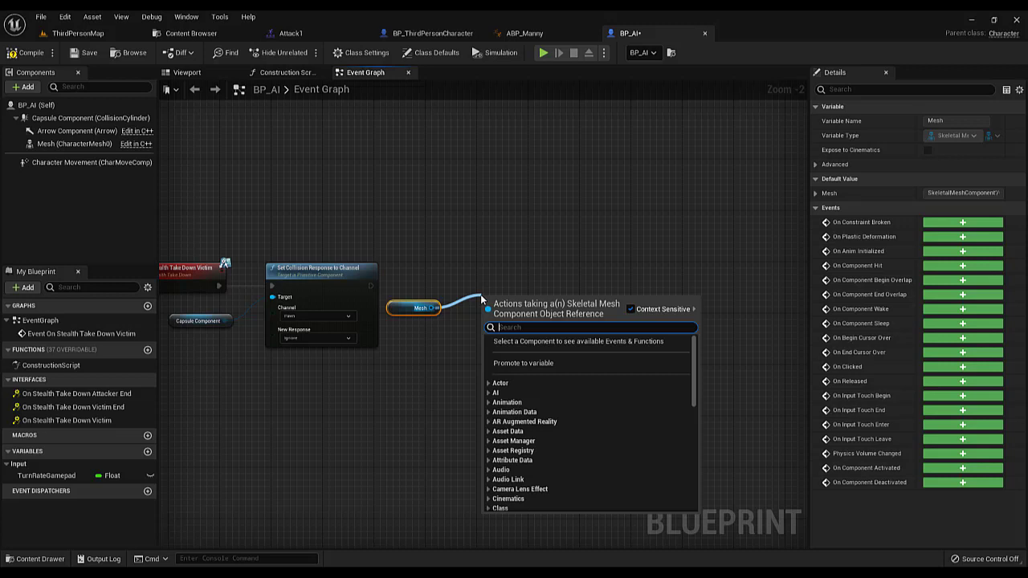
type("playmo")
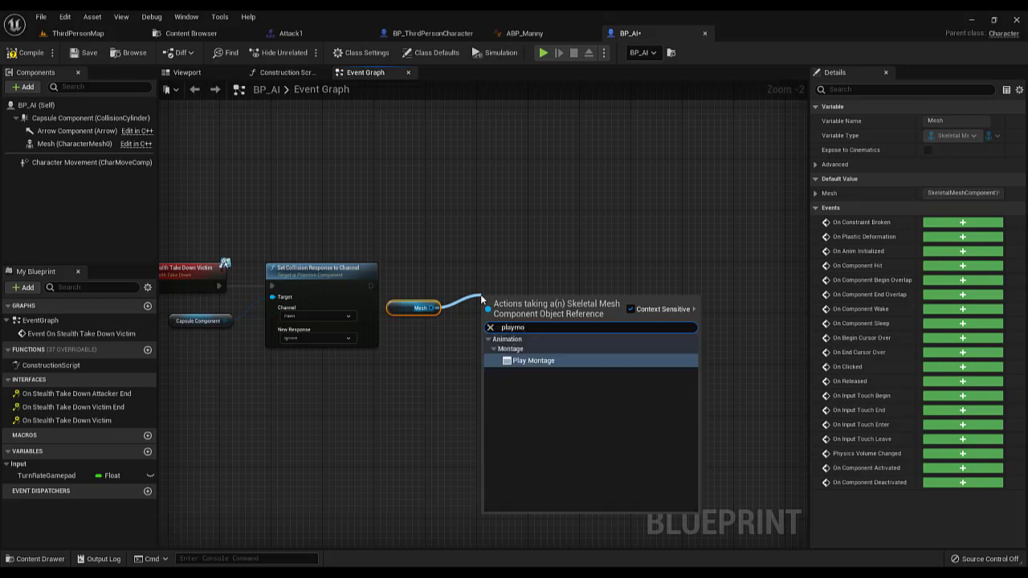
key("Return")
scroll(482, 299, "up", 2)
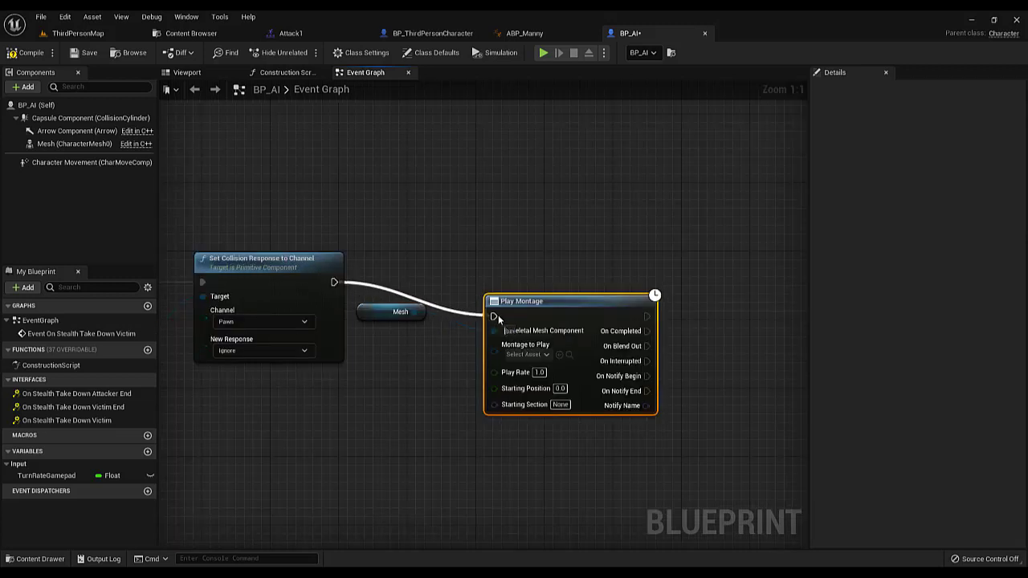
left_click_drag(498, 315, 516, 281)
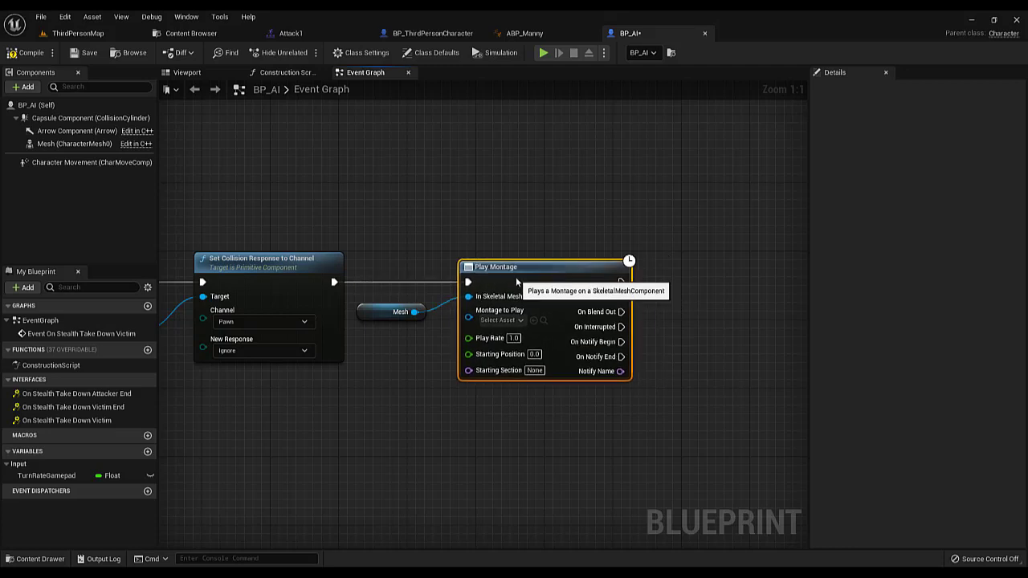
left_click(504, 320)
left_click(514, 395)
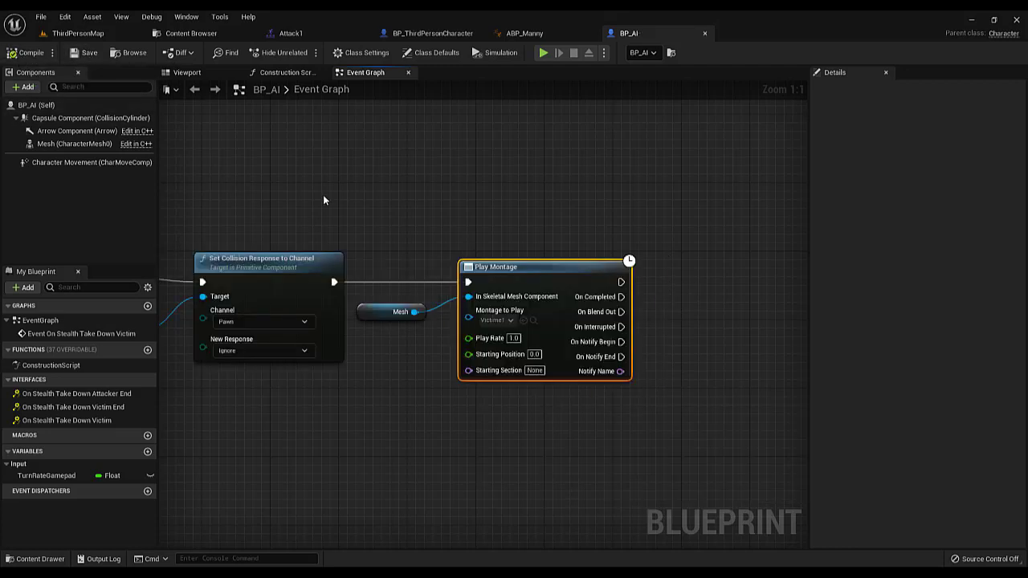
Play-test ThirdPersonMap by performing the takedown behind the AI, detach the camera to watch both animations, and stop playing
left_click(76, 36)
left_click(231, 51)
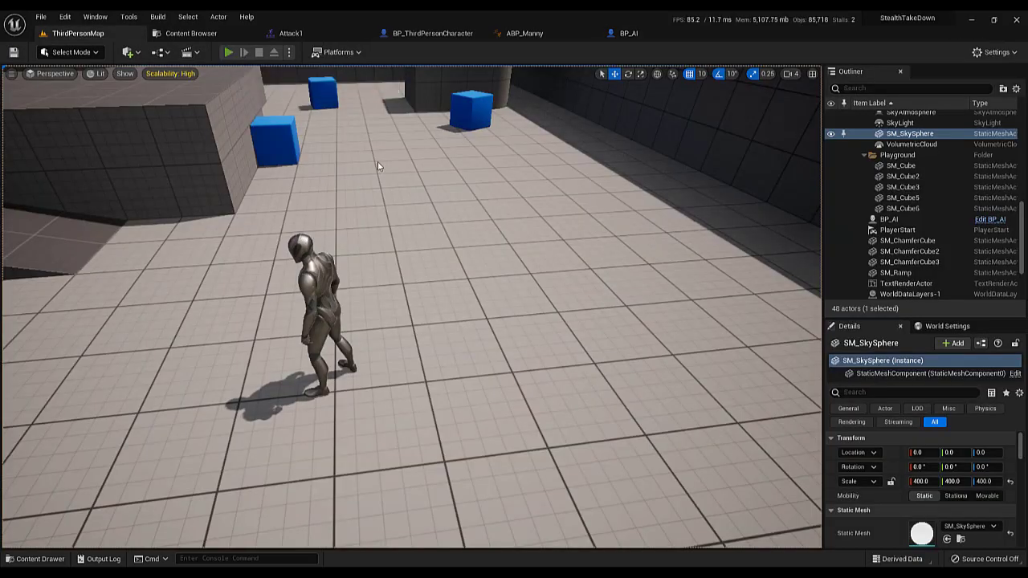
key("w")
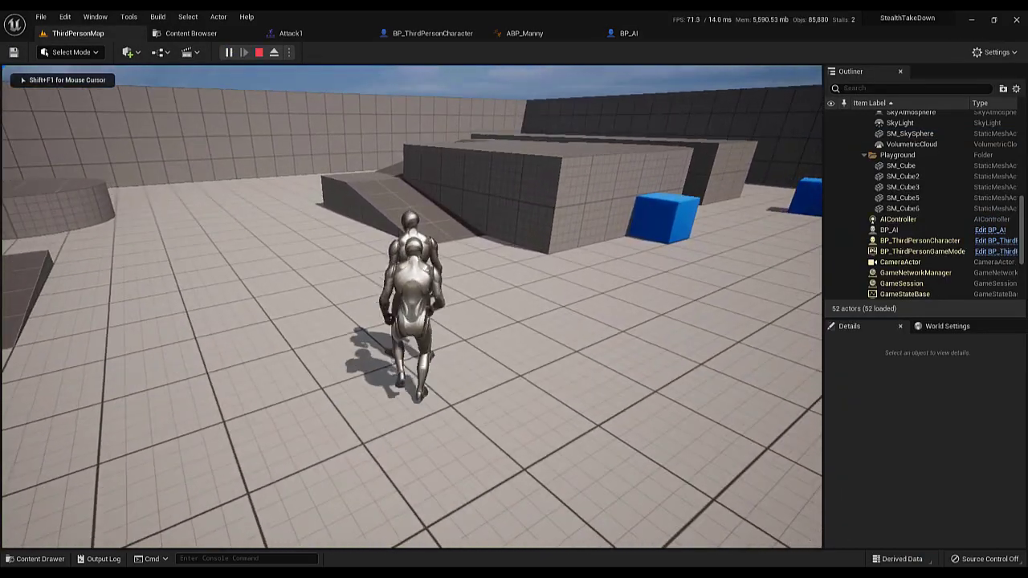
key("e")
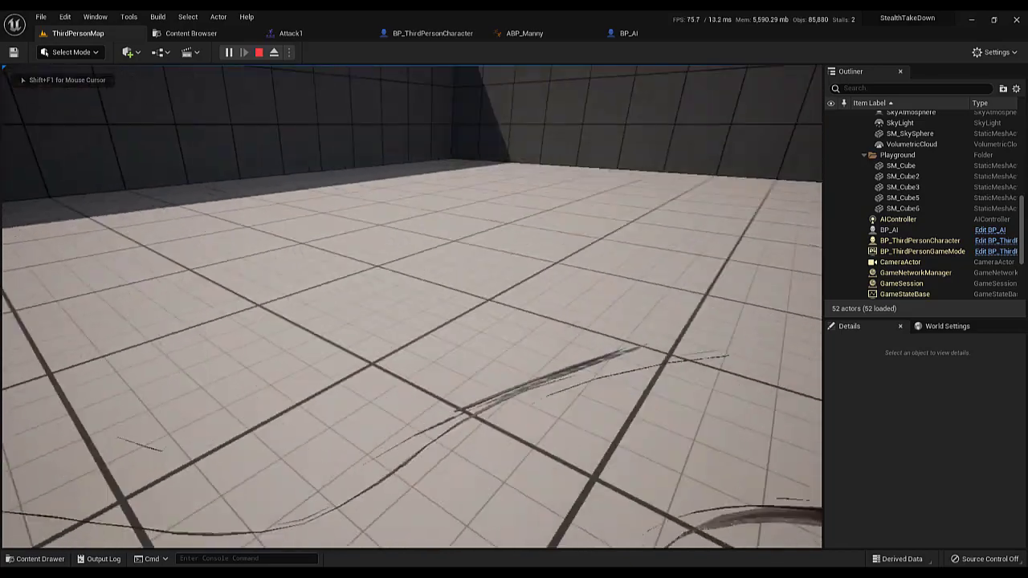
key("F8")
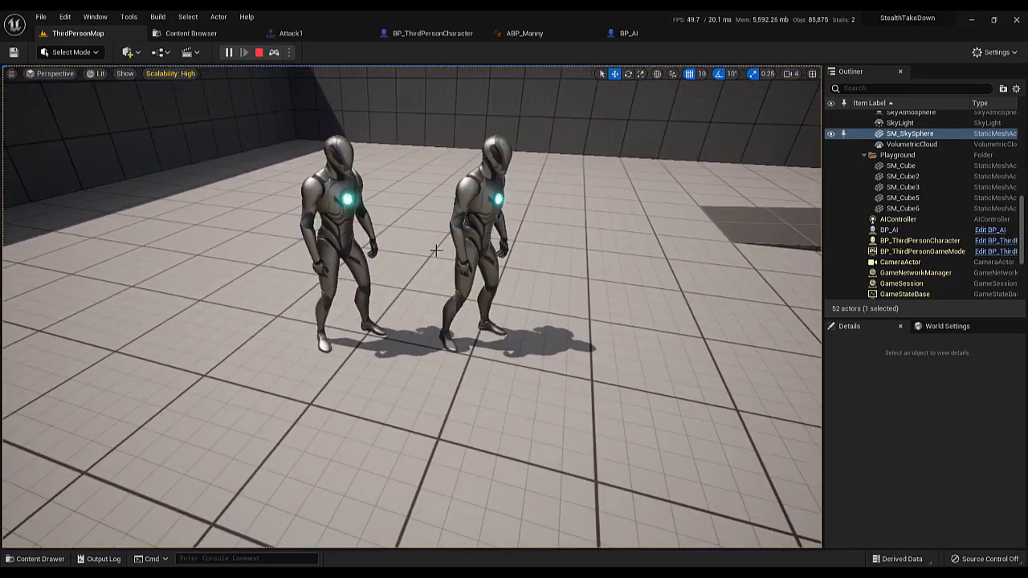
key("Escape")
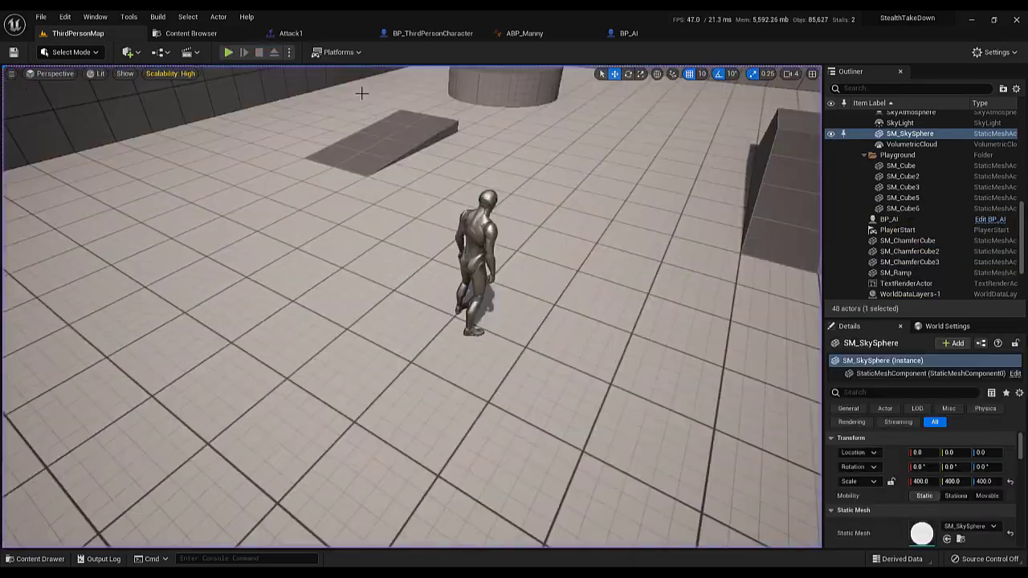
In BP_ThirdPersonCharacter, move the warp target and Play Montage nodes farther from the ExecuteStealthTakeDown event to free space between them
left_click(424, 35)
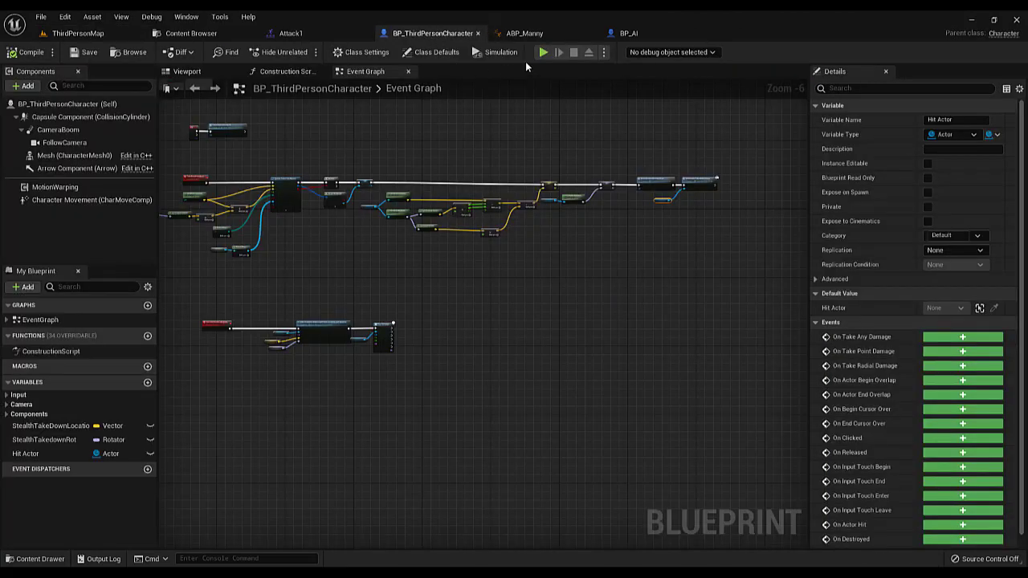
right_click_drag(380, 163, 392, 221)
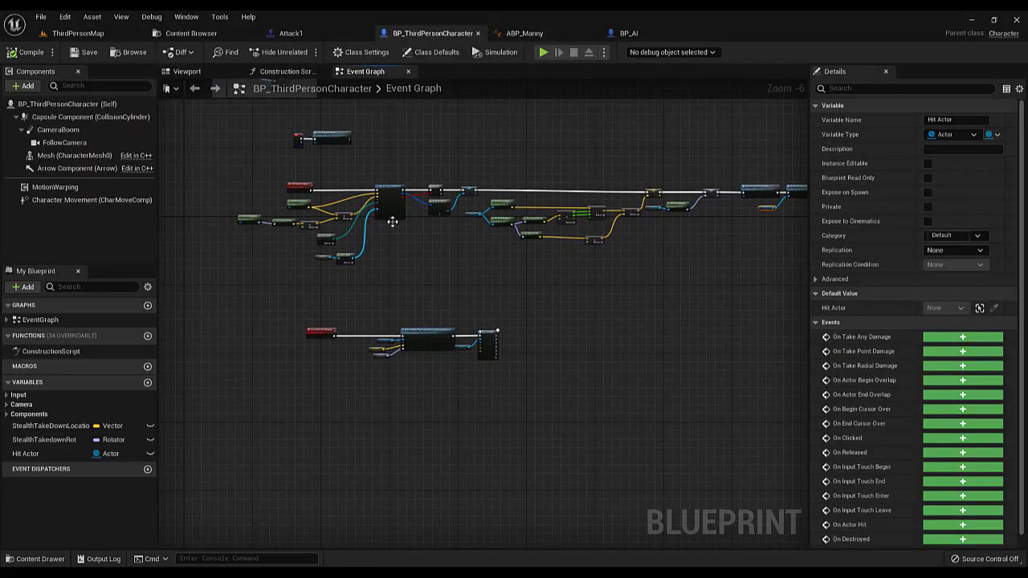
scroll(396, 337, "up", 4)
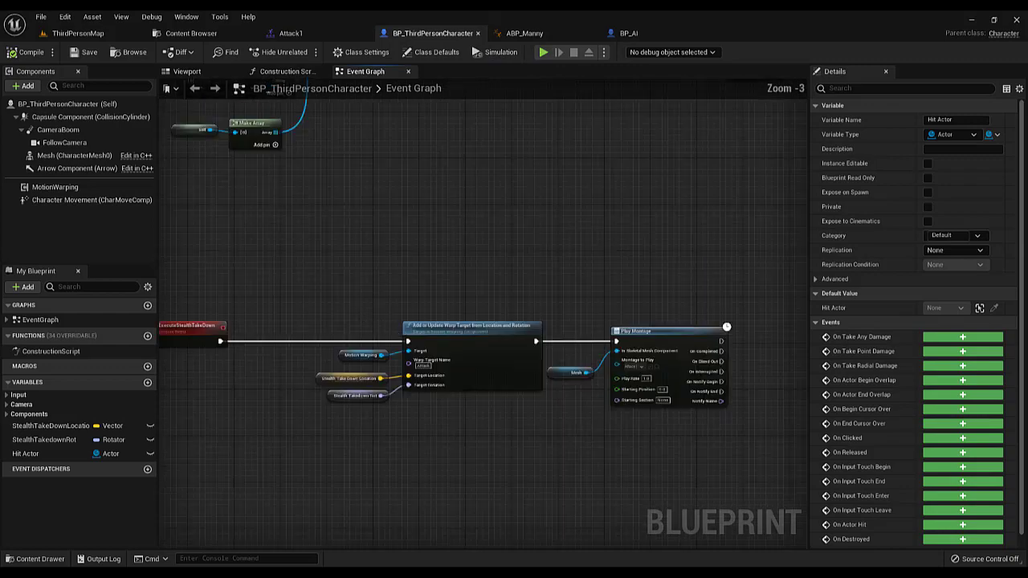
left_click_drag(367, 224, 705, 386)
scroll(484, 345, "down", 3)
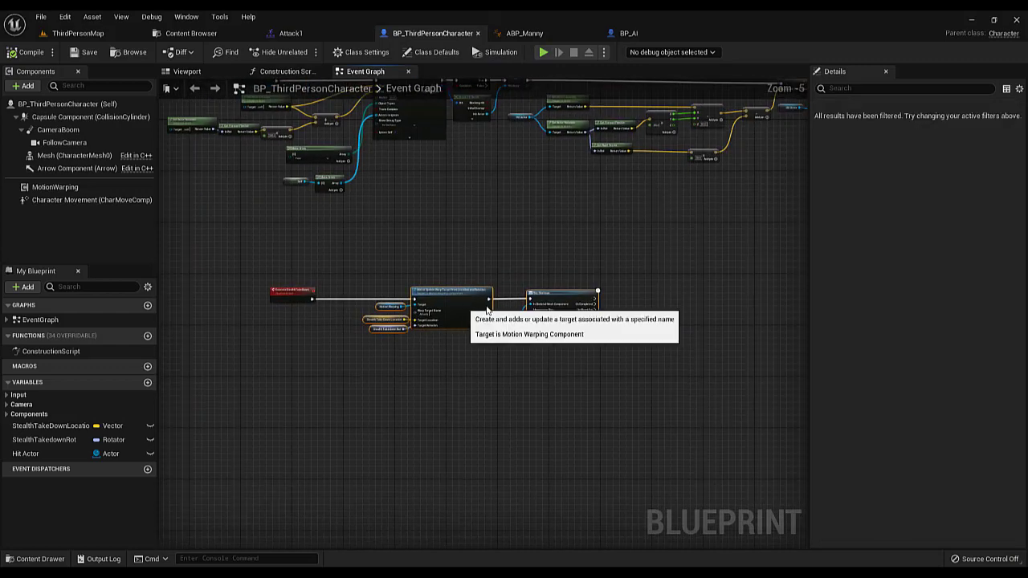
left_click_drag(464, 310, 584, 309)
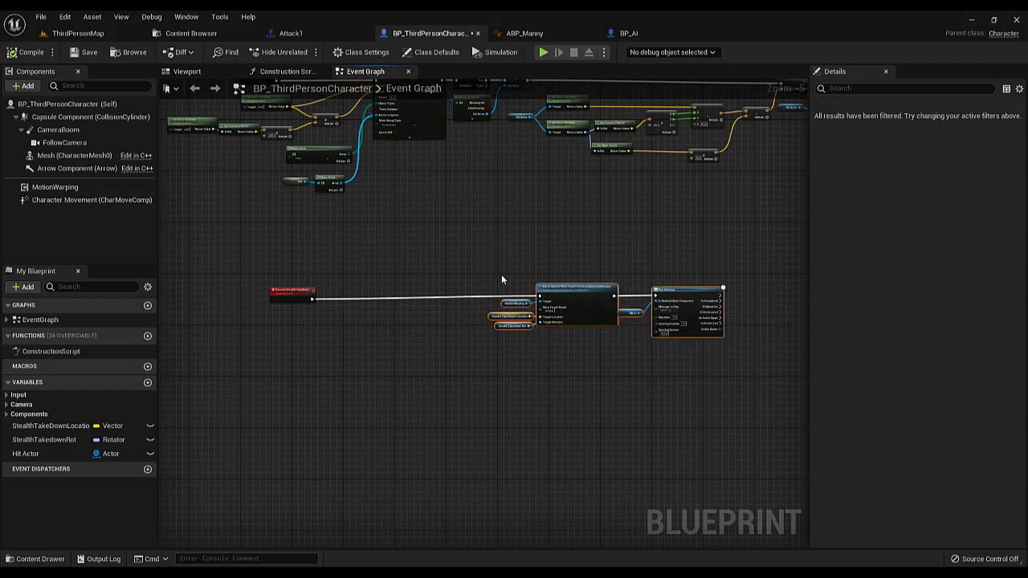
scroll(501, 277, "up", 2)
scroll(481, 264, "down", 3)
scroll(470, 263, "up", 3)
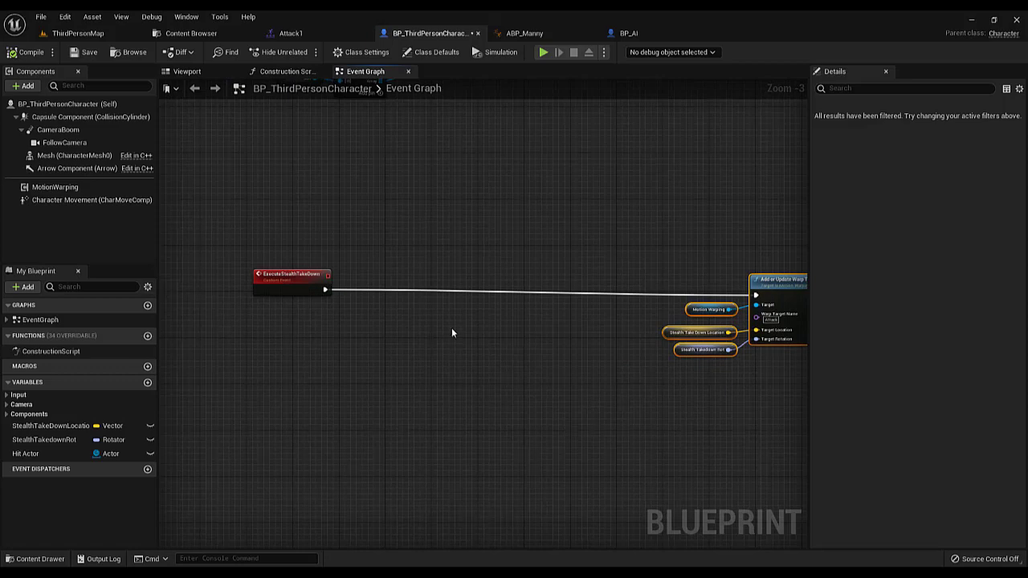
right_click_drag(742, 322, 631, 284)
left_click_drag(676, 246, 676, 241)
Add a Character Movement component reference to the graph below the ExecuteStealthTakeDown event
right_click_drag(222, 266, 402, 292)
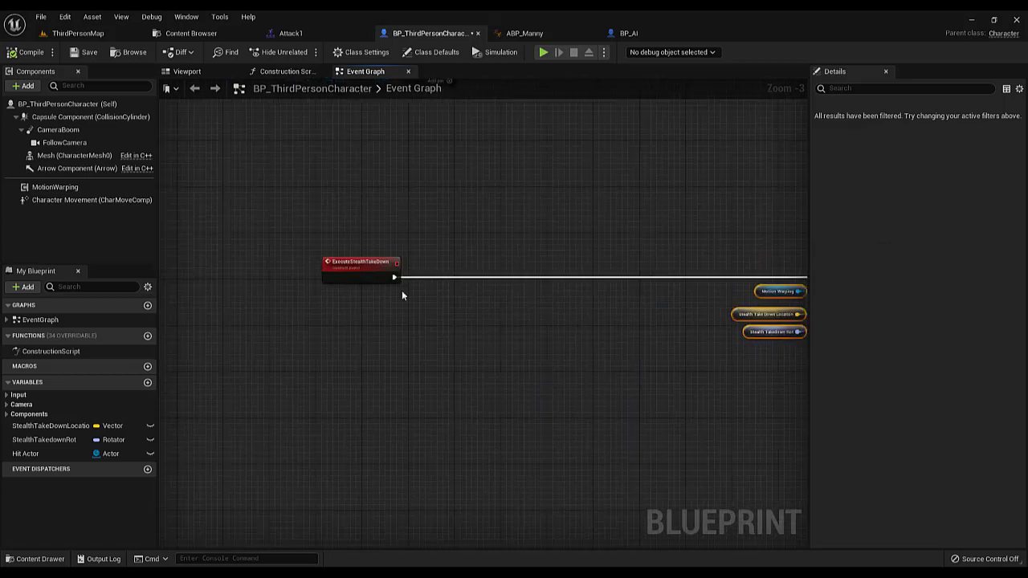
left_click_drag(88, 201, 325, 319)
scroll(273, 235, "up", 1)
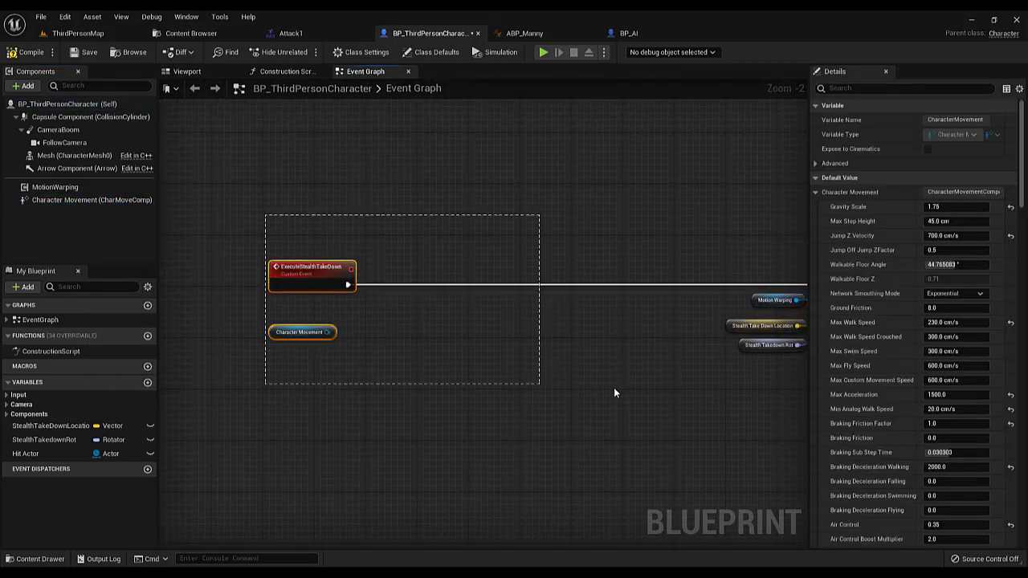
left_click_drag(614, 388, 616, 388)
scroll(583, 352, "down", 3)
right_click_drag(583, 351, 476, 345)
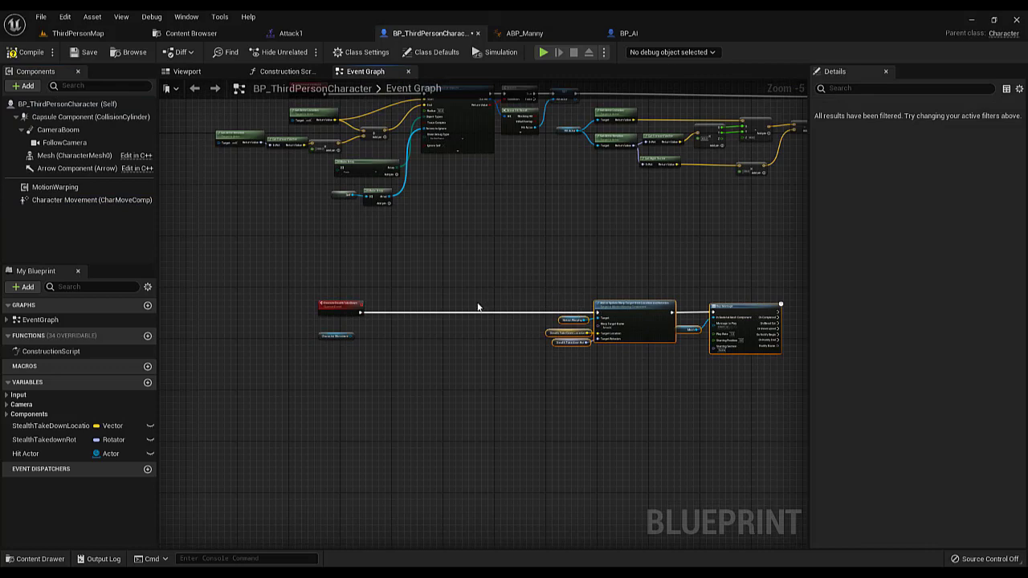
scroll(477, 308, "up", 4)
right_click_drag(408, 318, 339, 345)
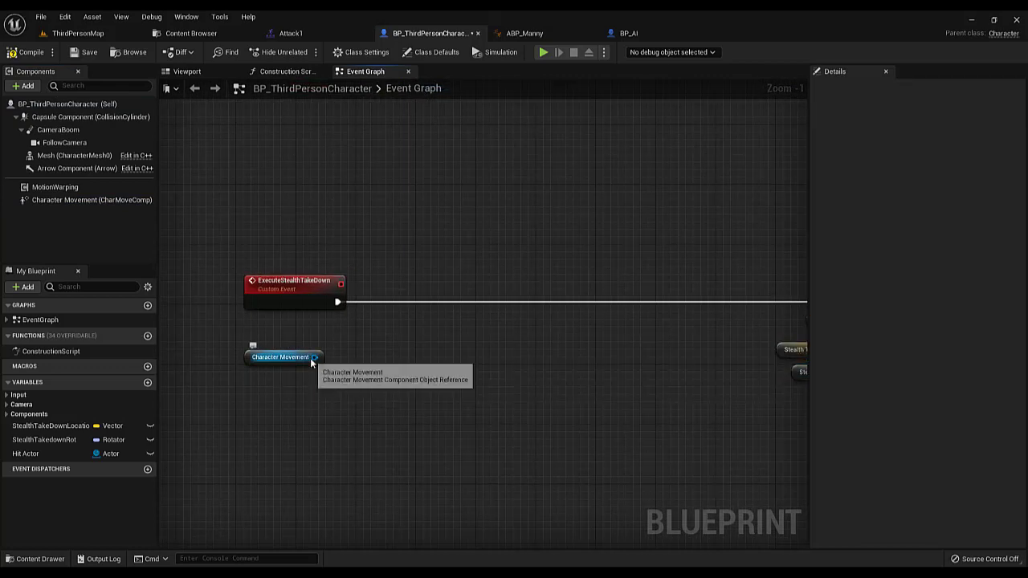
left_click_drag(313, 358, 374, 328)
type("seto")
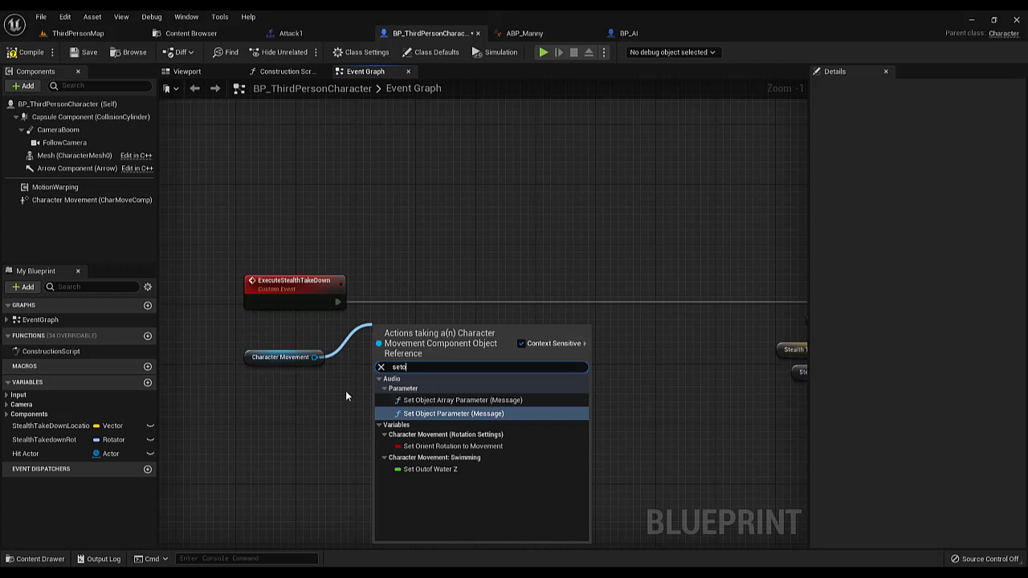
key("Escape")
Add a Stop Movement Immediately node for Character Movement, connect it to the ExecuteStealthTakeDown event and align it beside the event
left_click_drag(313, 359, 355, 347)
type("st")
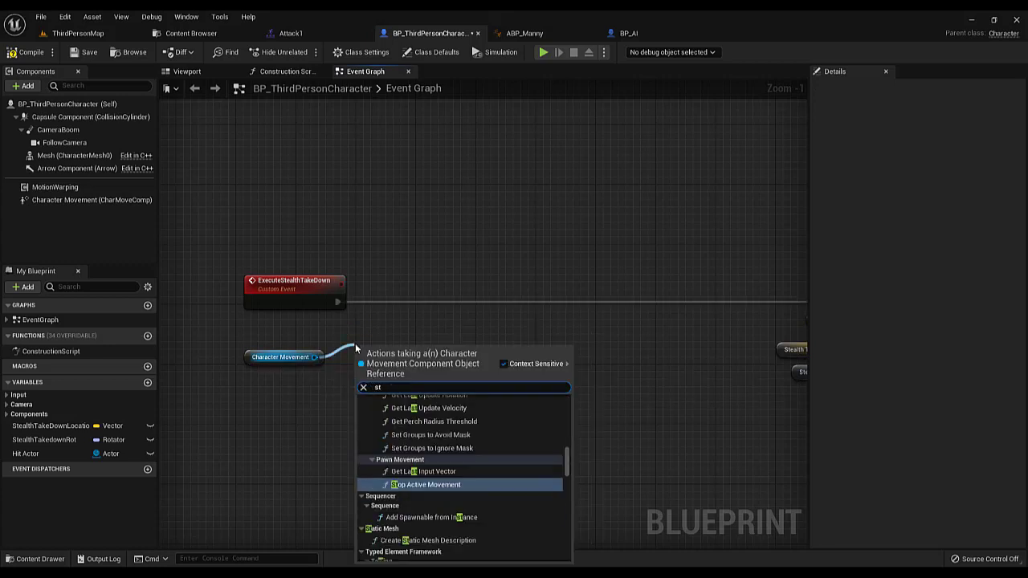
type("op mov")
key("Return")
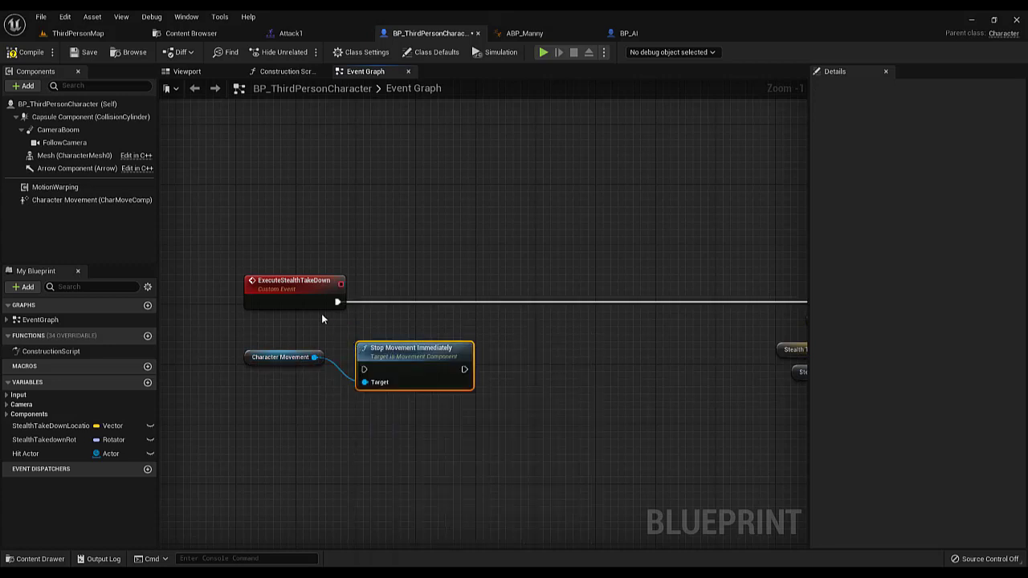
left_click_drag(337, 305, 364, 370)
left_click_drag(396, 358, 411, 299)
right_click_drag(413, 298, 333, 298)
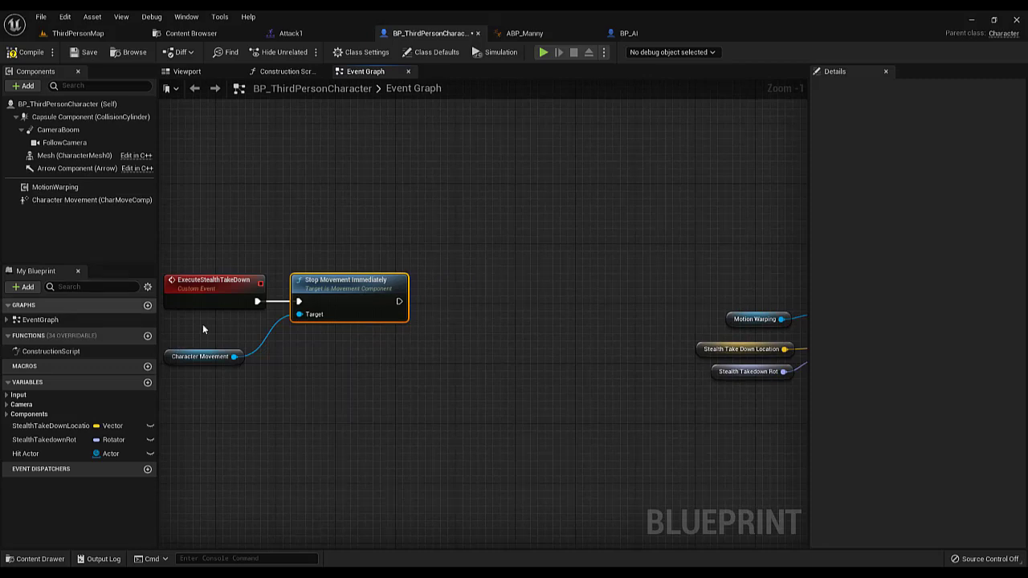
Add a Set Movement Mode node for a second Character Movement reference after Stop Movement Immediately, with New Movement Mode set to Flying
left_click_drag(72, 201, 307, 347)
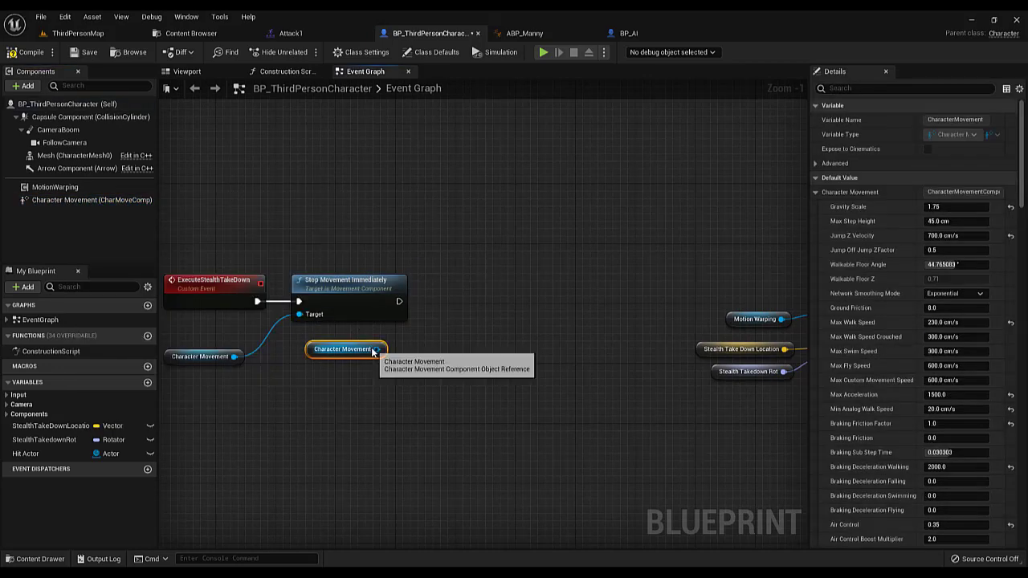
left_click_drag(378, 349, 445, 307)
type("set movement")
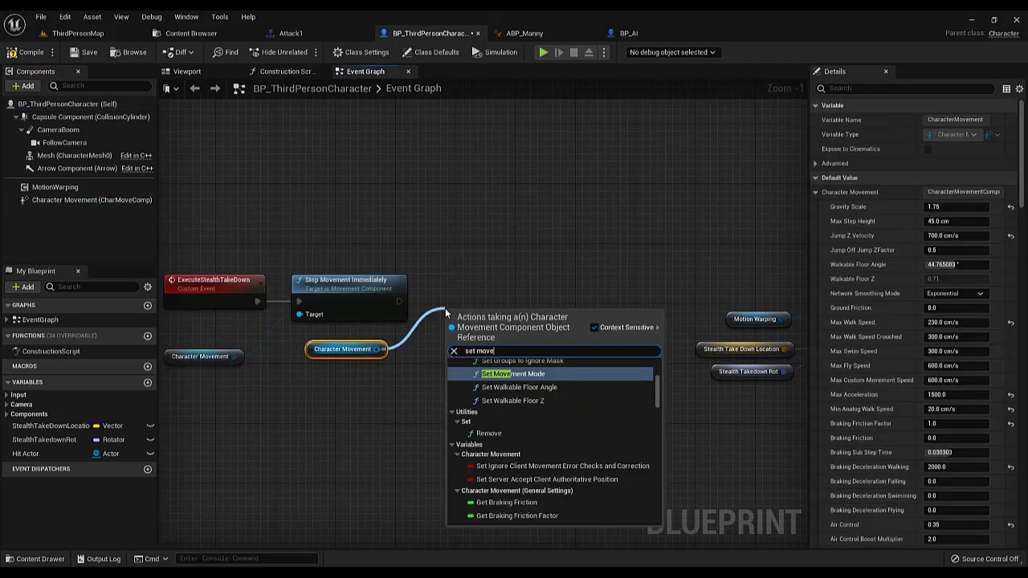
key("Return")
left_click_drag(399, 302, 460, 340)
left_click_drag(485, 318, 487, 288)
left_click(491, 328)
left_click(505, 369)
Move the warp target and Play Montage nodes farther from Set Movement Mode to make room between them
scroll(507, 297, "down", 3)
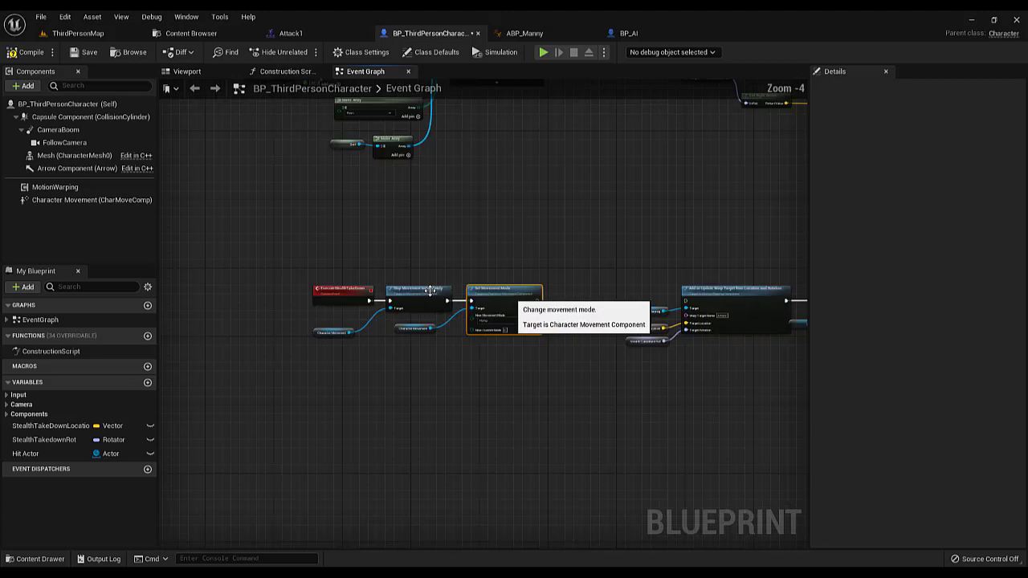
right_click_drag(550, 275, 526, 273)
left_click_drag(612, 275, 872, 405)
left_click_drag(589, 312, 679, 313)
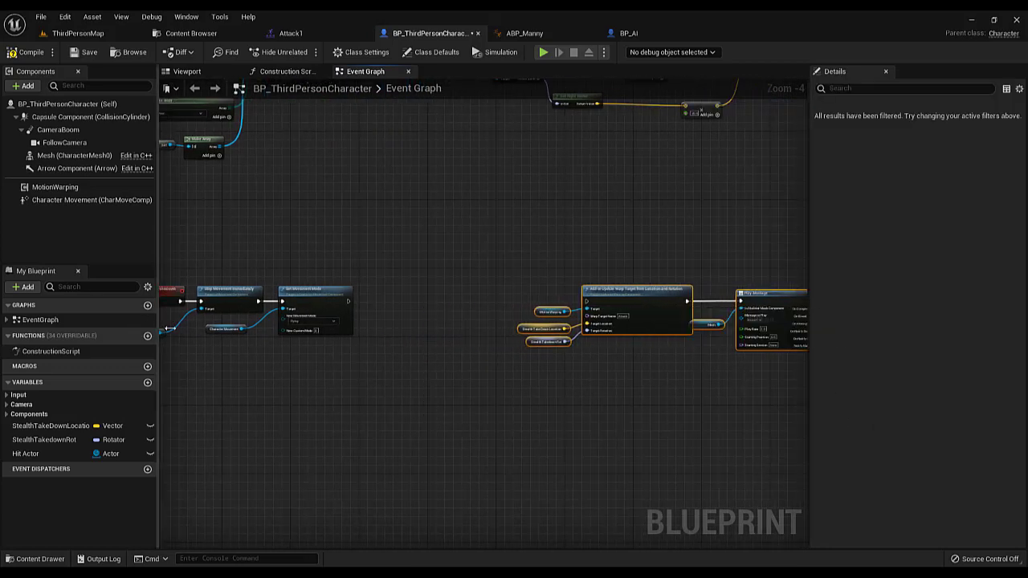
Add a Set Do Collision Test node for the Camera Boom, unchecked, after Set Movement Mode and tidy the node placement
scroll(209, 328, "up", 3)
right_click_drag(333, 280, 292, 301)
left_click(51, 143)
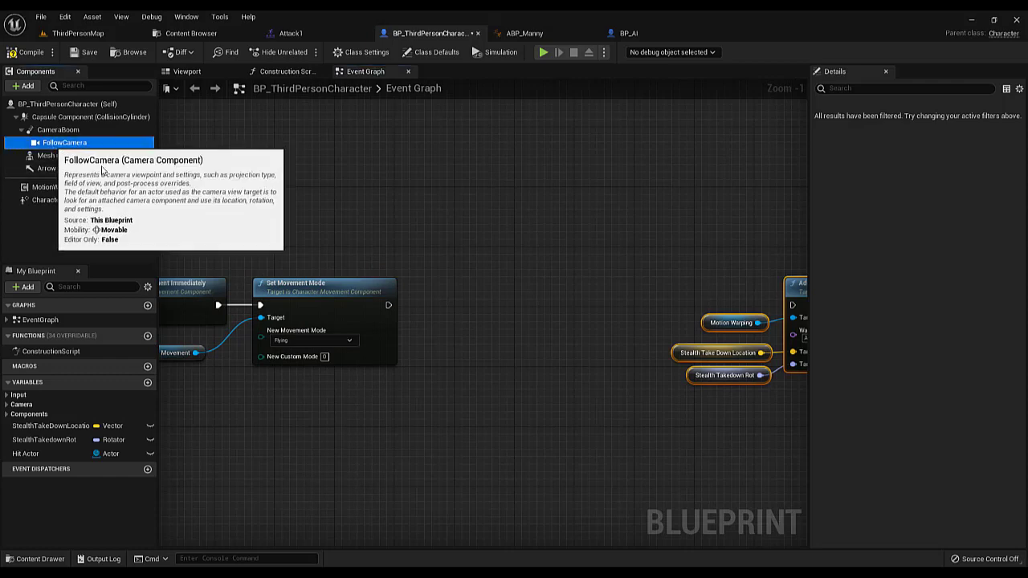
left_click_drag(58, 130, 411, 269)
type("set do")
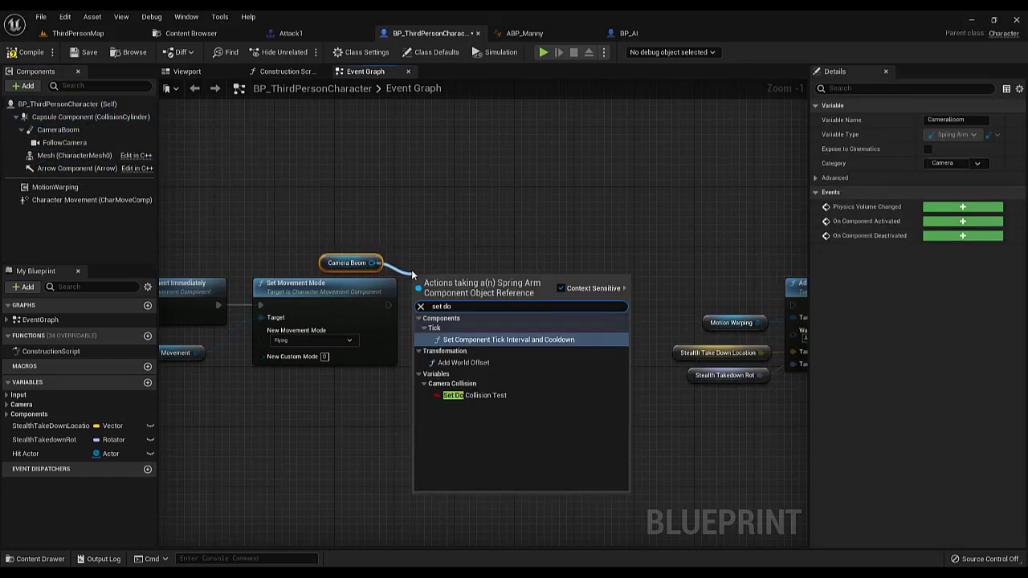
left_click(474, 395)
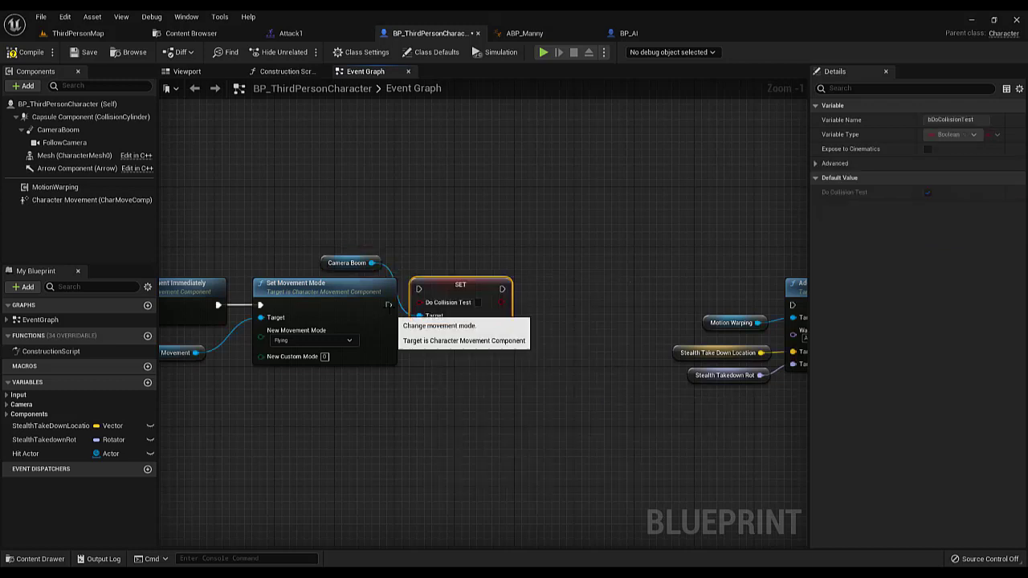
left_click_drag(428, 288, 388, 313)
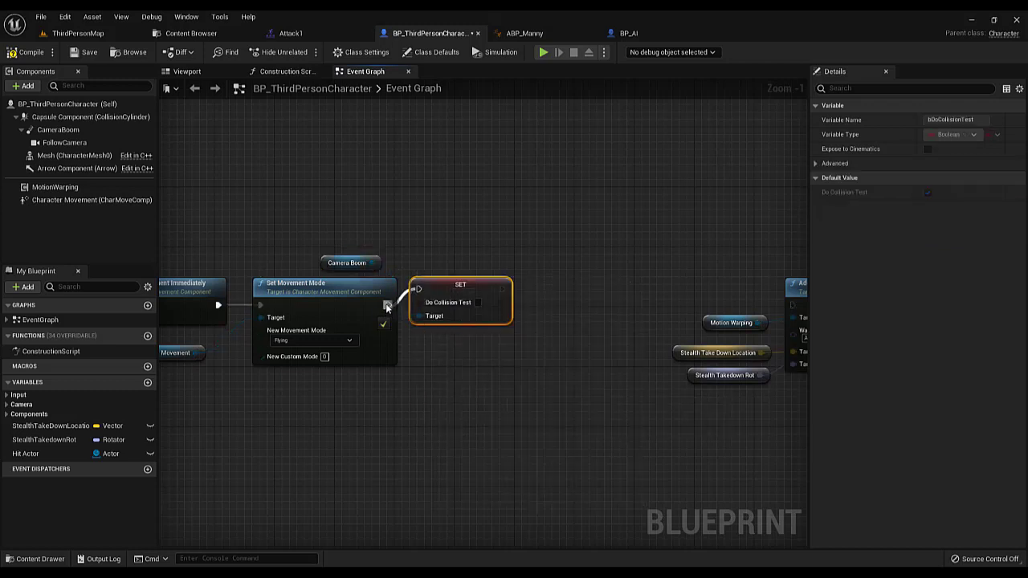
left_click_drag(440, 288, 462, 304)
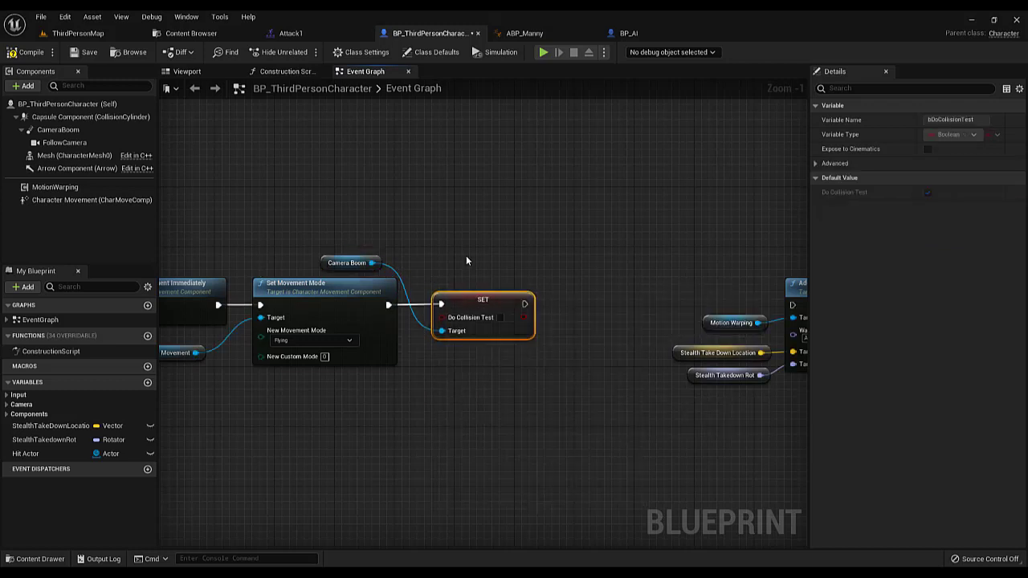
right_click_drag(456, 240, 402, 225)
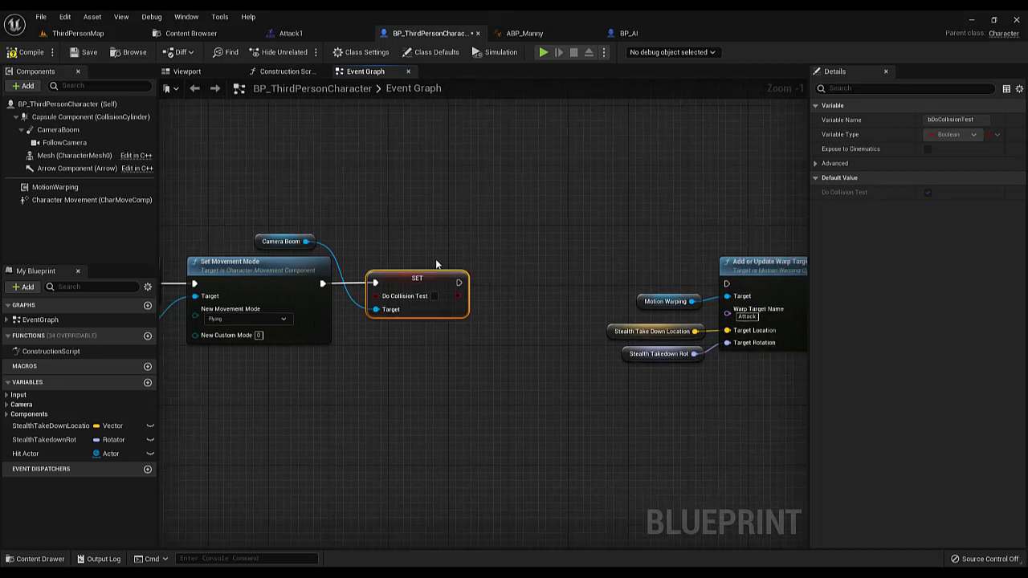
right_click_drag(470, 268, 426, 266)
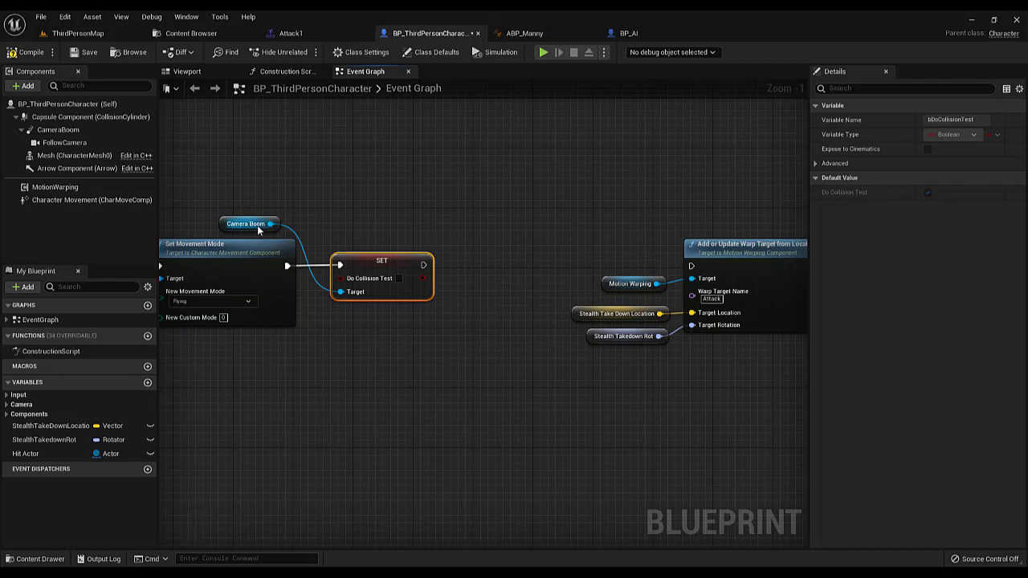
left_click_drag(245, 224, 275, 344)
Connect Set Do Collision Test to Add or Update Warp Target and move the warp target and Play Montage nodes closer to it
scroll(421, 339, "down", 2)
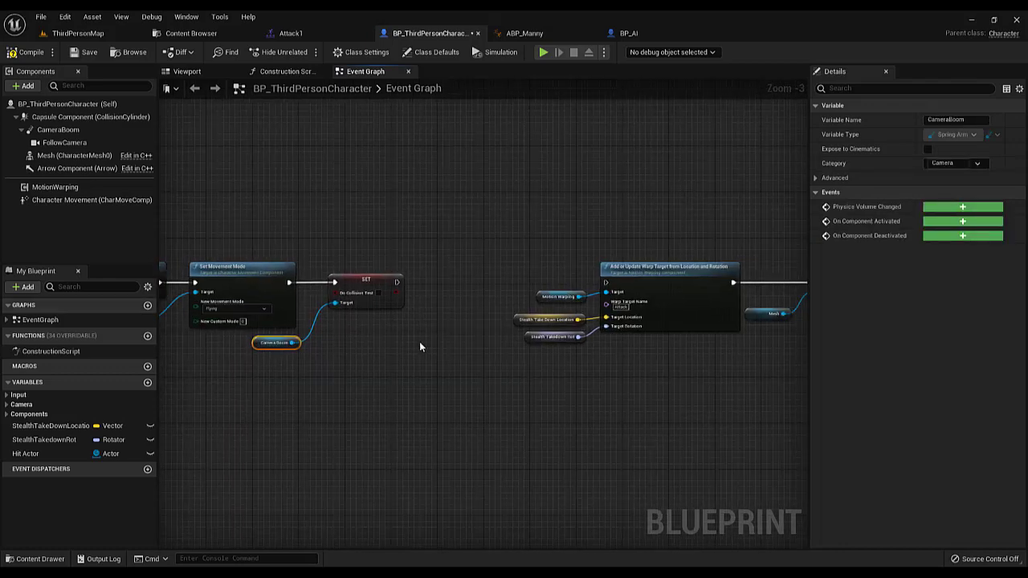
scroll(372, 327, "up", 2)
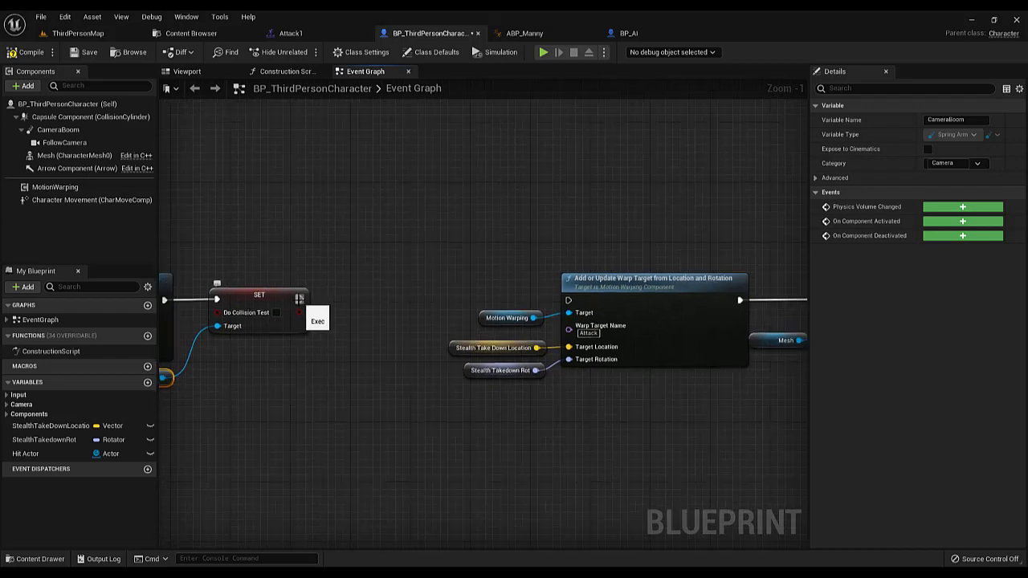
left_click_drag(300, 300, 570, 309)
right_click_drag(522, 277, 410, 269)
scroll(403, 255, "down", 2)
left_click_drag(386, 229, 704, 385)
left_click_drag(692, 286, 604, 282)
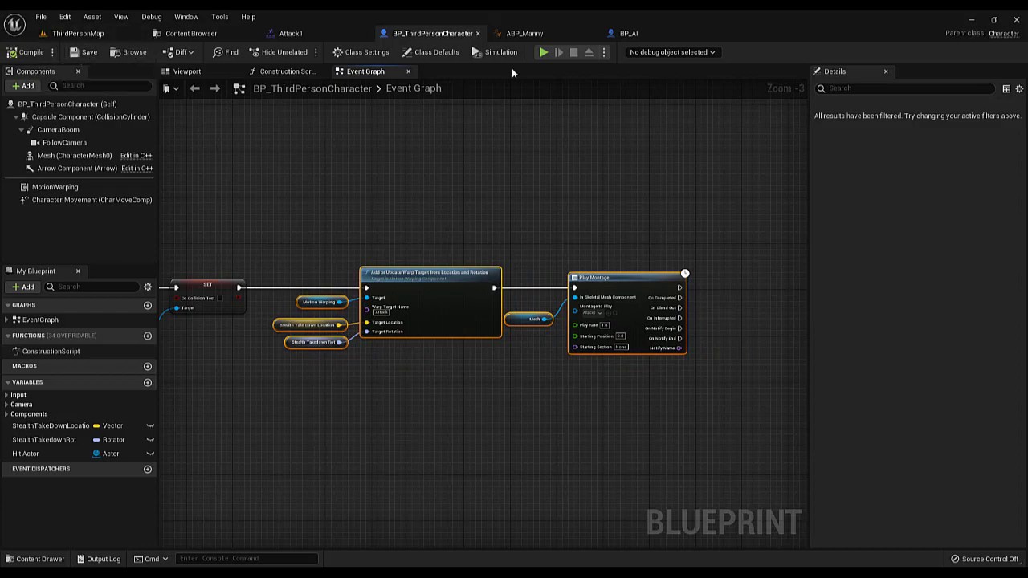
Play-test the stealth takedown in ThirdPersonMap and stop playing
left_click(77, 33)
left_click(230, 51)
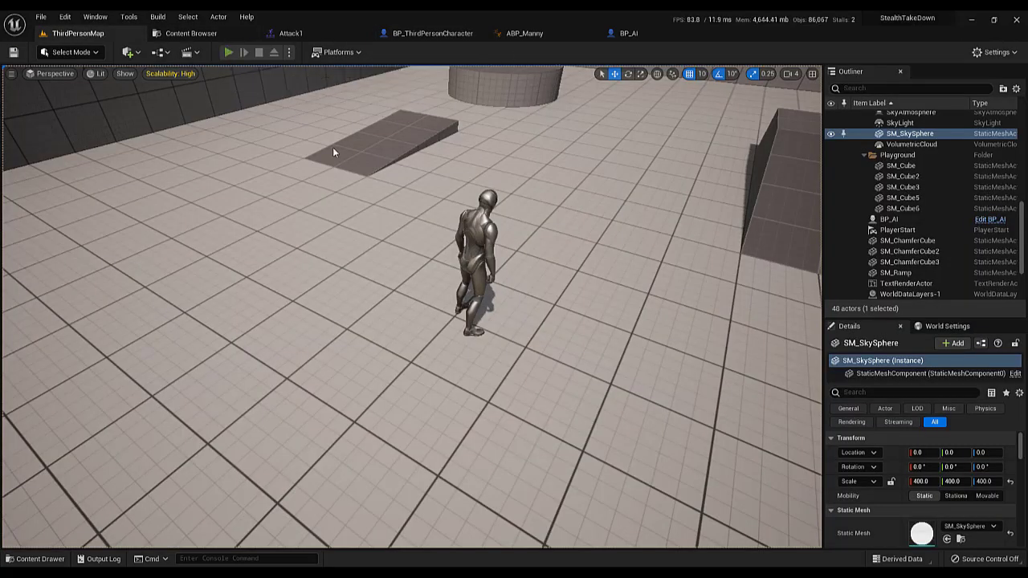
key("e")
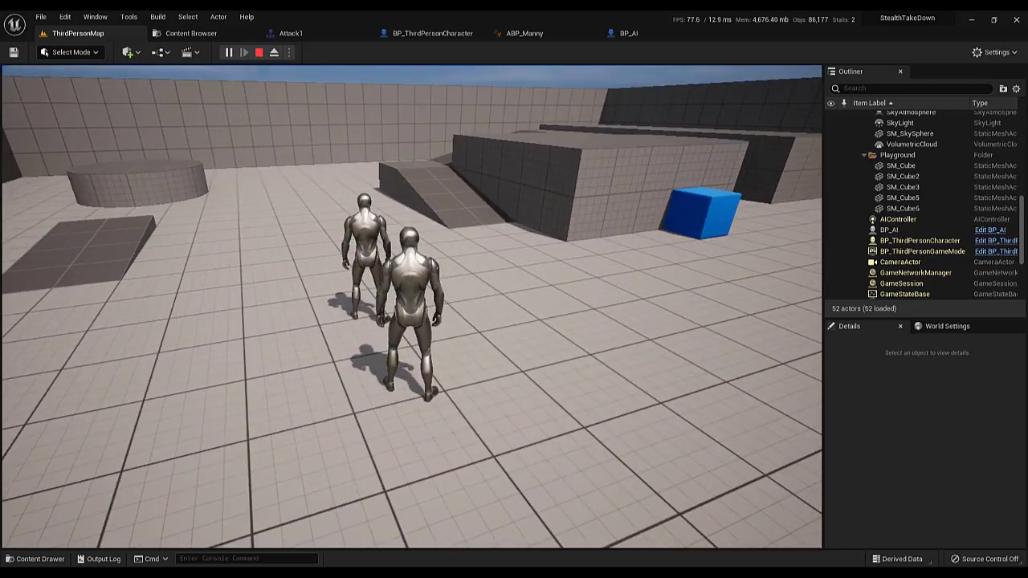
key("Escape")
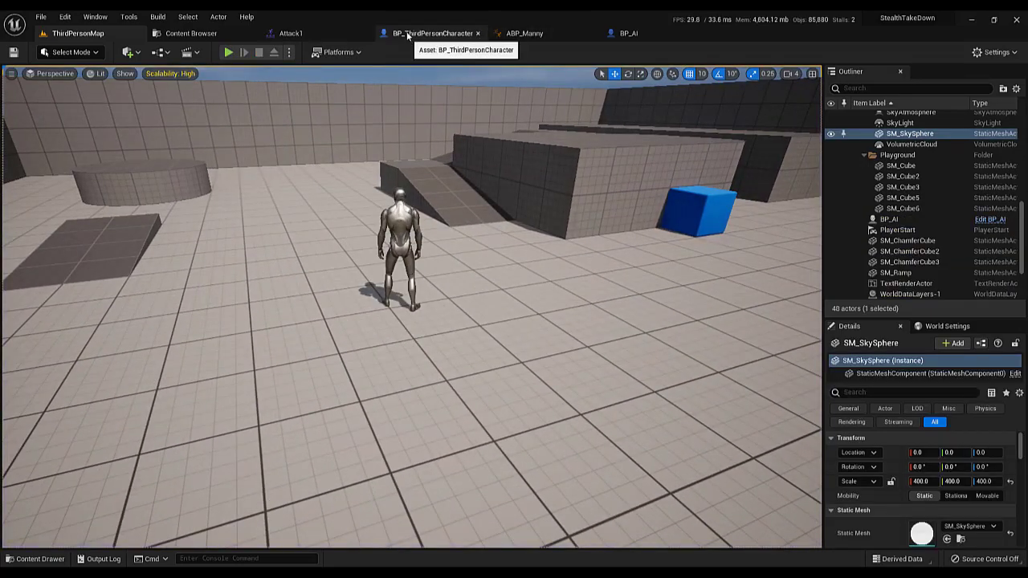
In BP_ThirdPersonCharacter's takedown location math, set the Get Right Vector multiplier to 50 and compile the Blueprint
left_click(408, 35)
scroll(353, 196, "down", 5)
right_click_drag(249, 148, 253, 243)
scroll(460, 195, "up", 5)
right_click_drag(791, 282, 394, 287)
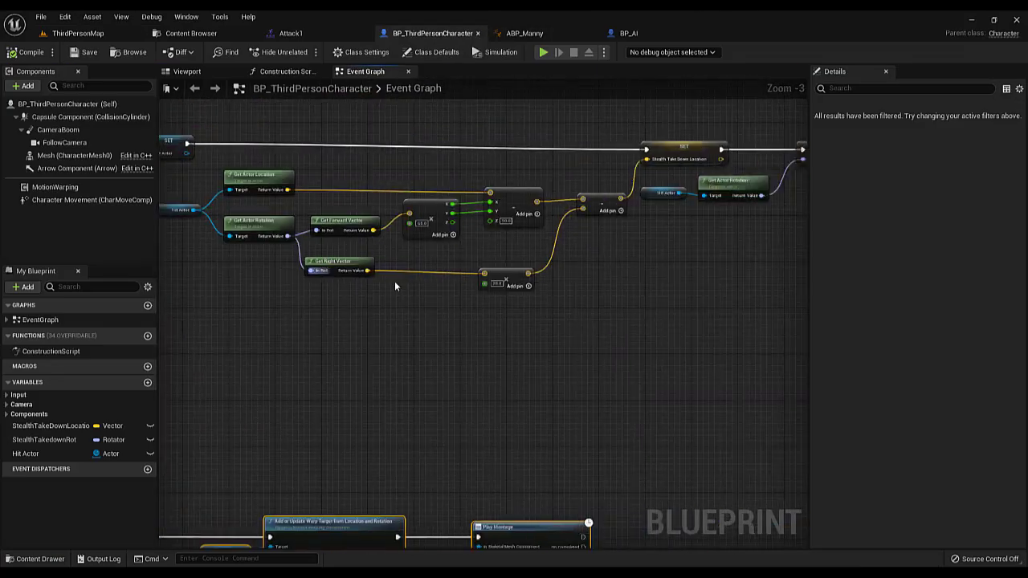
scroll(608, 289, "up", 3)
right_click_drag(341, 206, 498, 283)
left_click(480, 289)
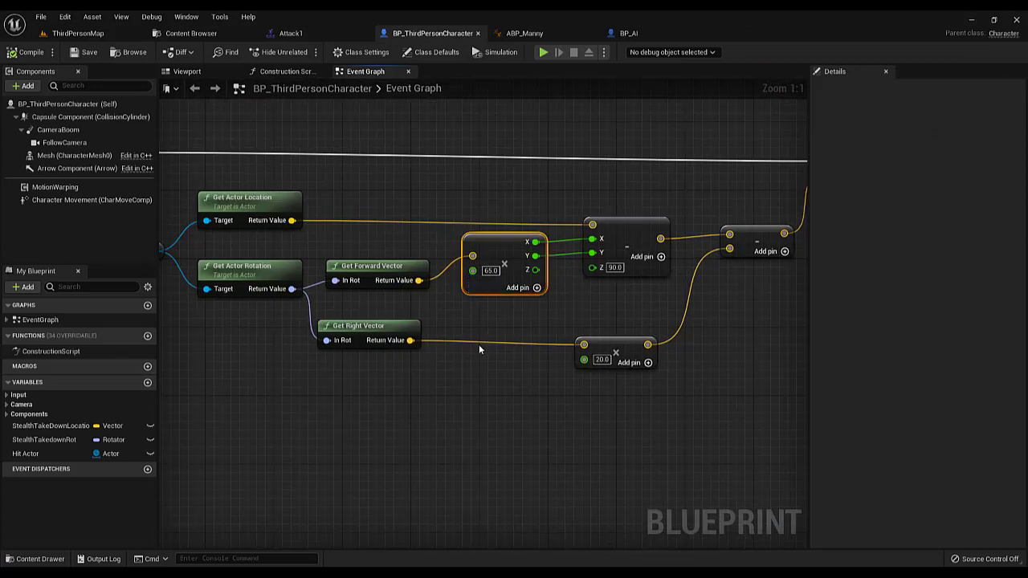
left_click(493, 250)
left_click(492, 306)
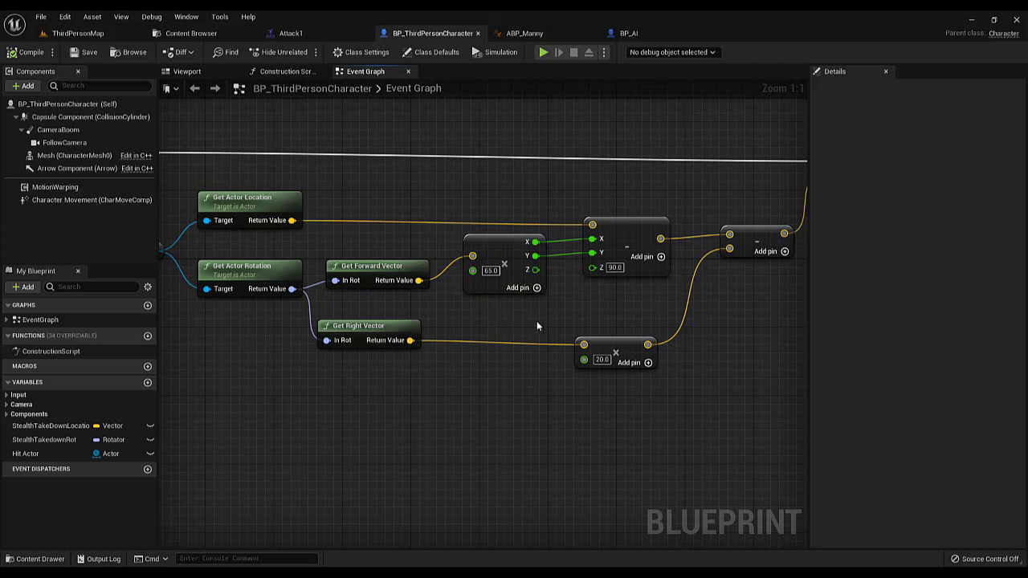
right_click_drag(540, 321, 488, 323)
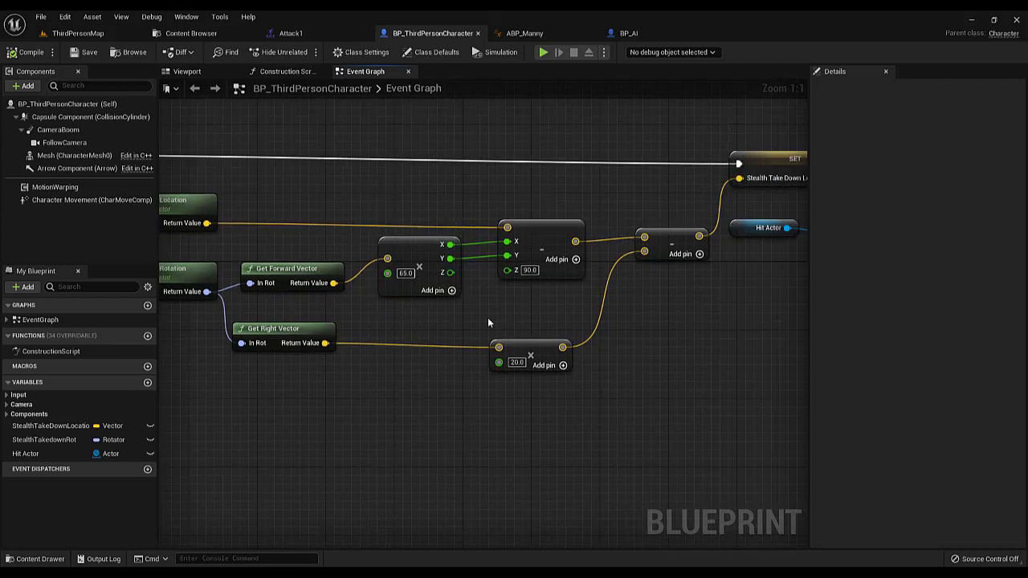
left_click(517, 362)
type("50")
key("Return")
left_click(31, 54)
Play-test ThirdPersonMap again by walking up behind the AI and performing the takedown with the new right offset, and stop playing
left_click(63, 35)
left_click(227, 53)
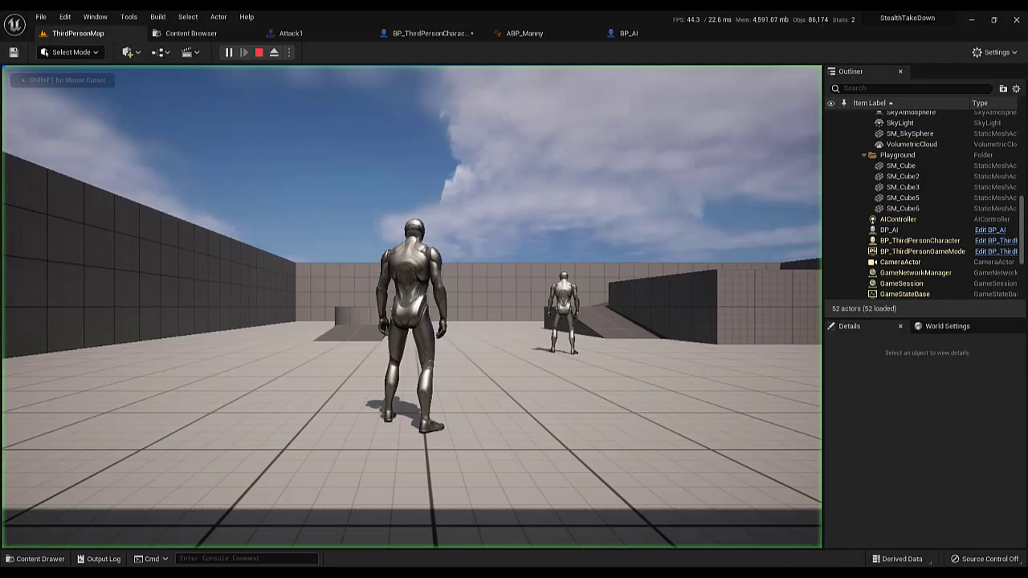
key("w")
key("e")
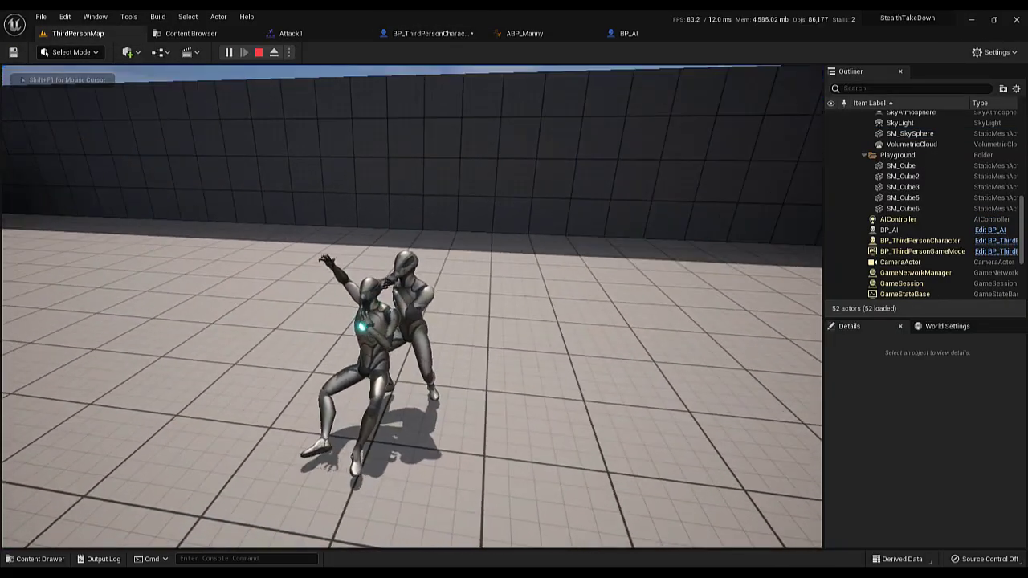
key("Escape")
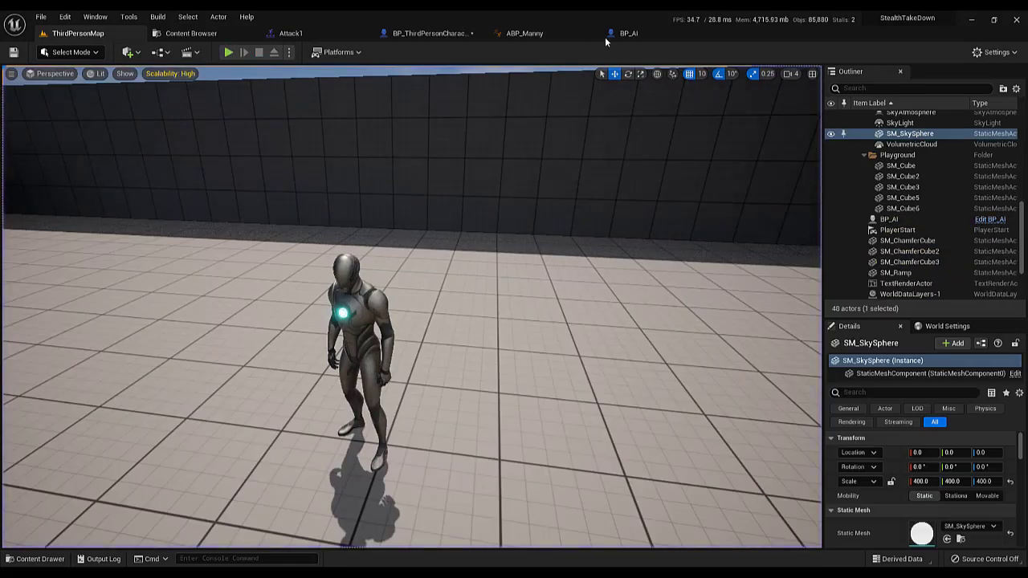
In BP_ThirdPersonCharacter's takedown location math, set the Get Right Vector multiplier to 20
left_click(321, 34)
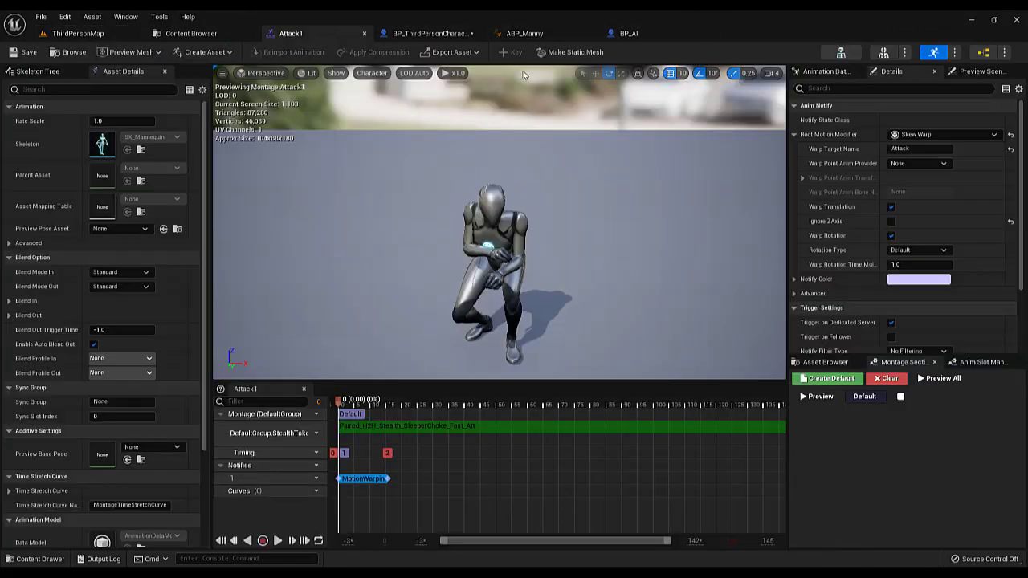
left_click(437, 34)
right_click_drag(505, 310, 525, 326)
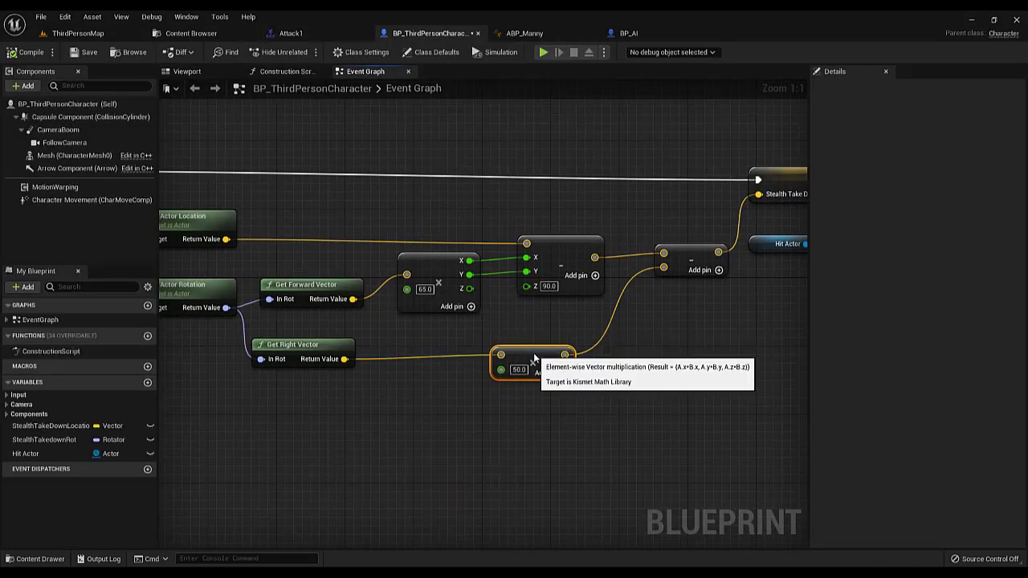
left_click_drag(549, 361, 531, 352)
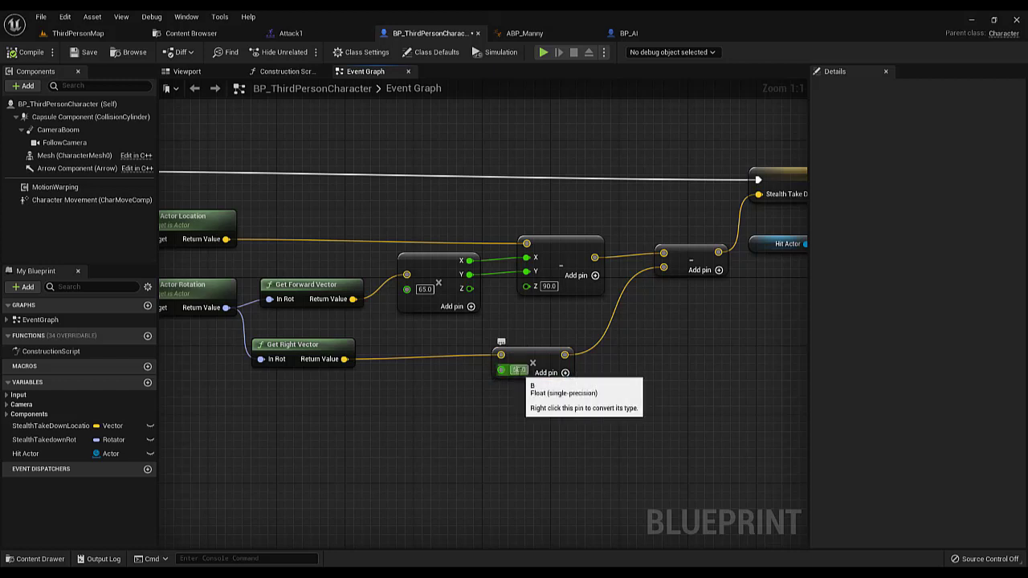
left_click(520, 370)
type("20")
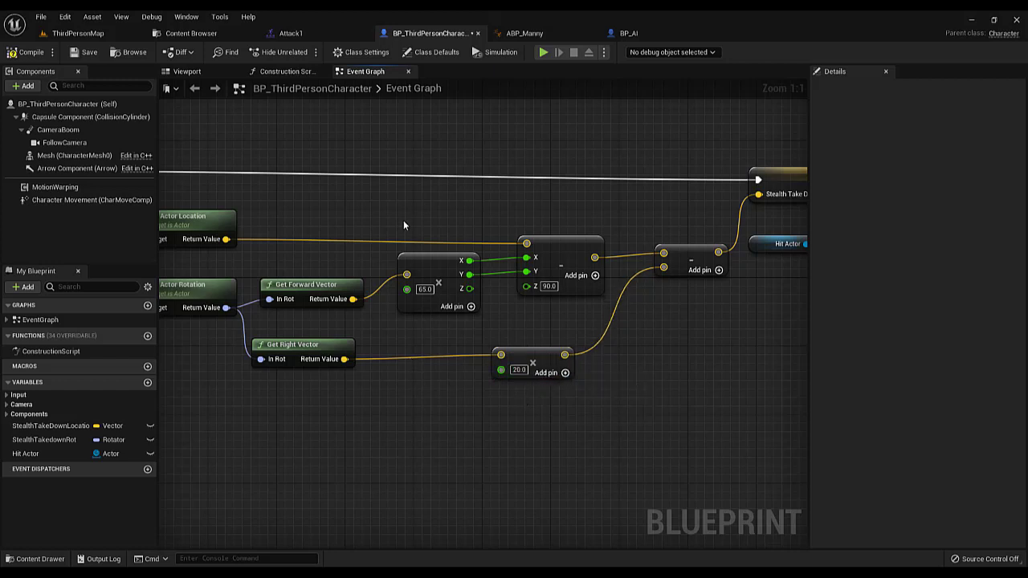
left_click_drag(403, 217, 494, 392)
mouse_move(406, 256)
left_mouse_down()
mouse_move(503, 403)
mouse_move(438, 338)
mouse_move(405, 272)
left_mouse_up()
left_click(525, 336)
left_click_drag(520, 381, 526, 363)
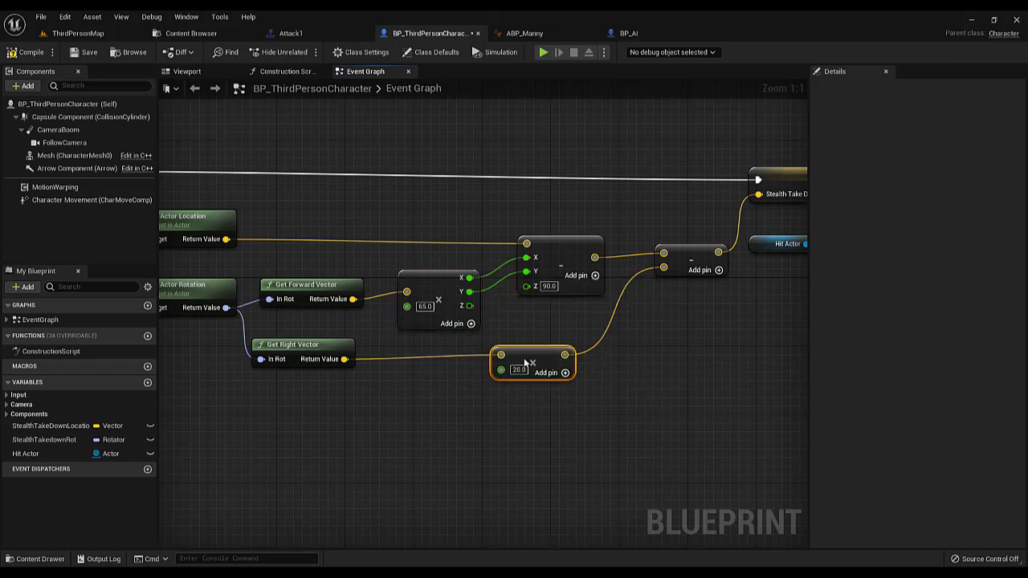
left_click_drag(421, 274, 420, 258)
left_click(483, 213)
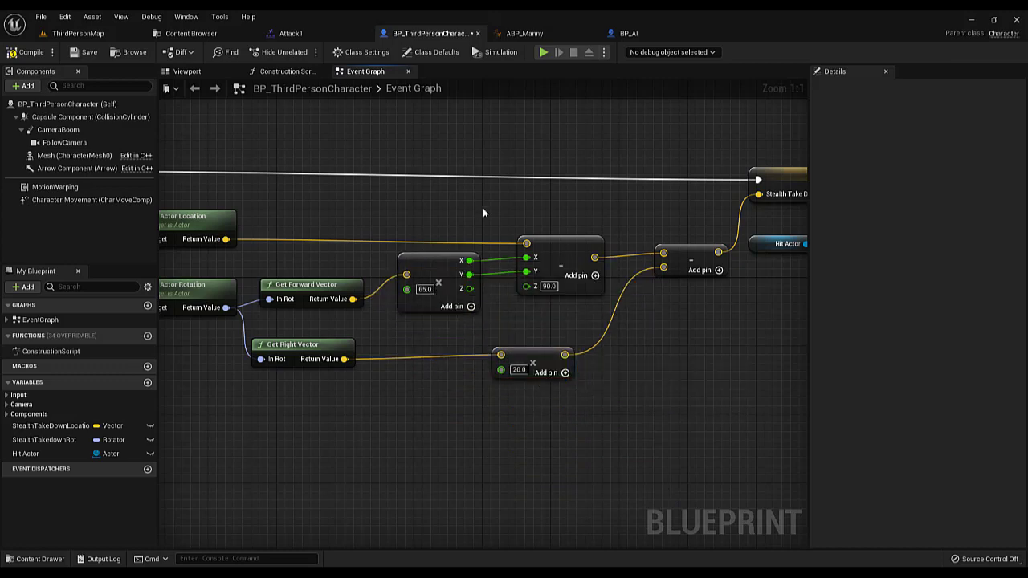
Compile BP_ThirdPersonCharacter, play-test ThirdPersonMap by performing the takedown from behind the AI, and stop playing
left_click(30, 51)
left_click(74, 33)
left_click(230, 51)
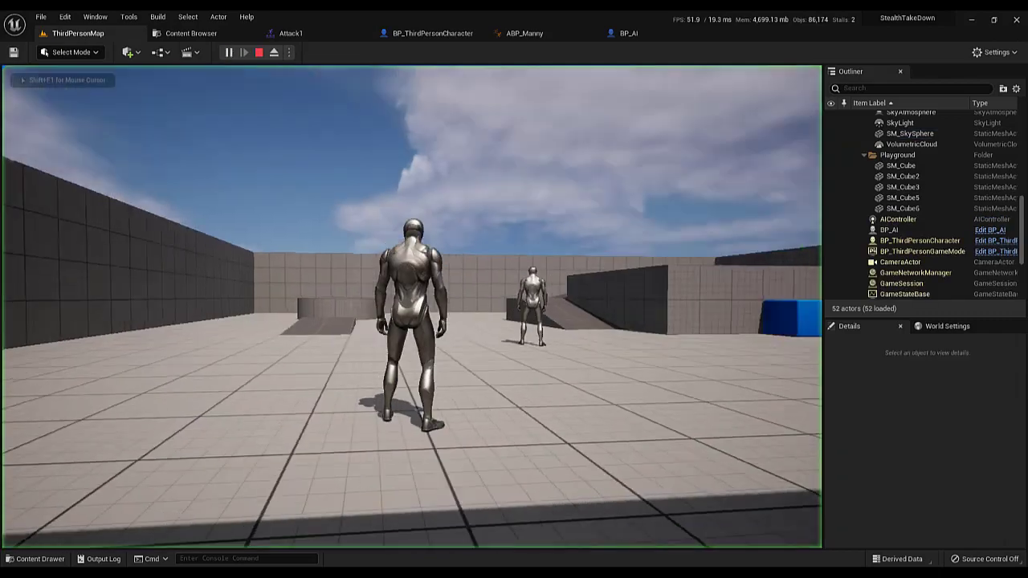
key("w")
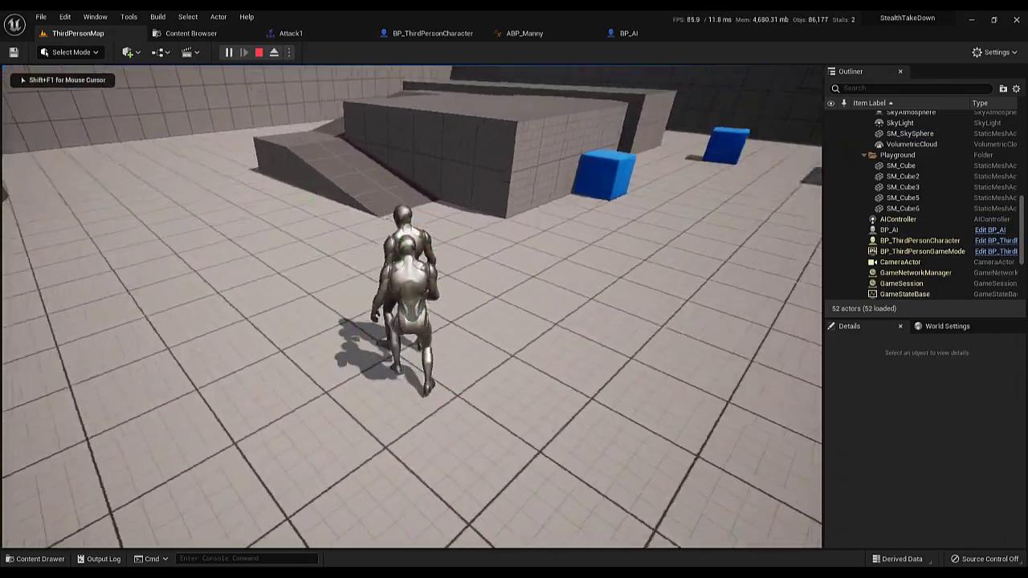
key("e")
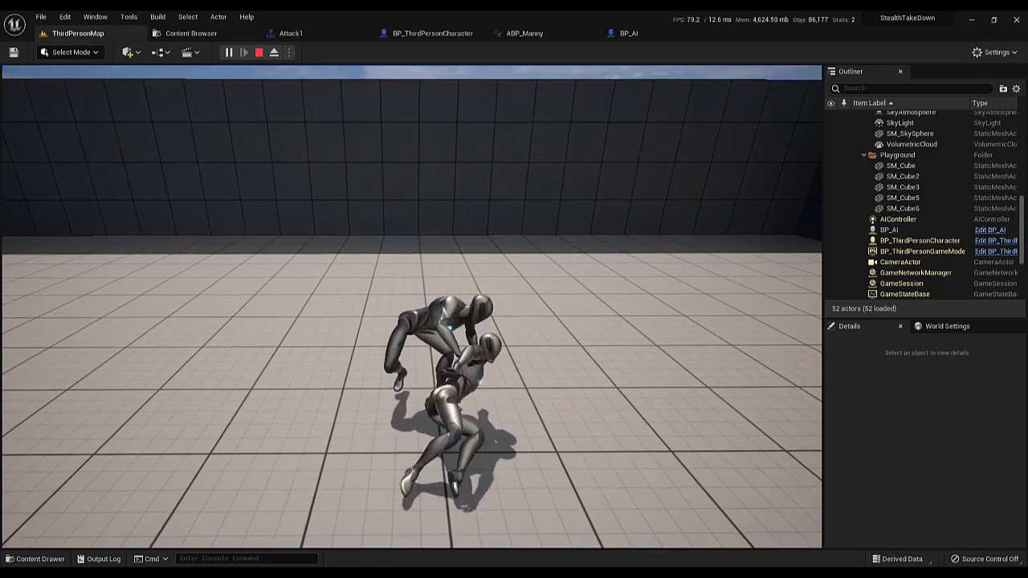
key("Escape")
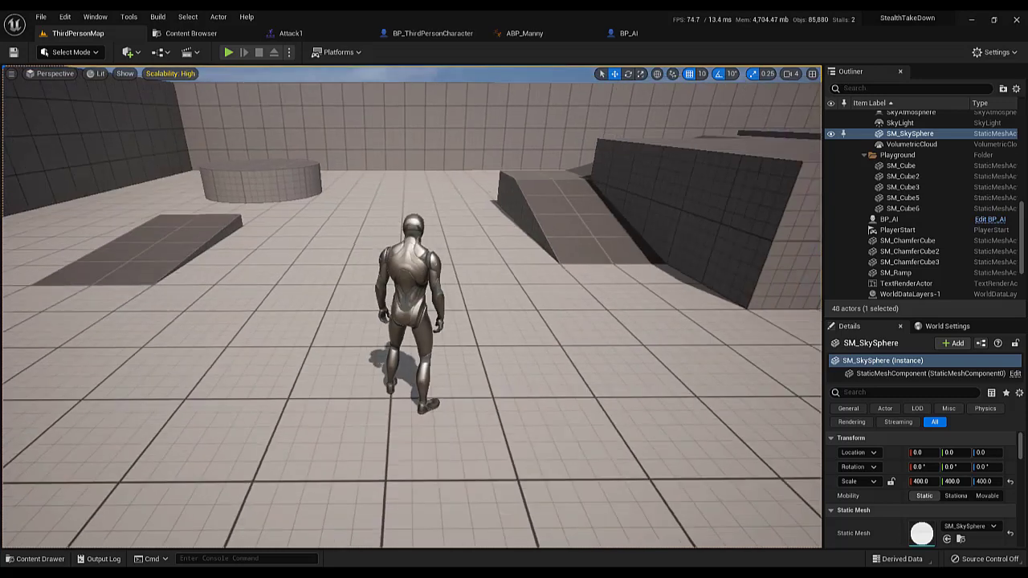
right_click_drag(408, 252, 408, 252)
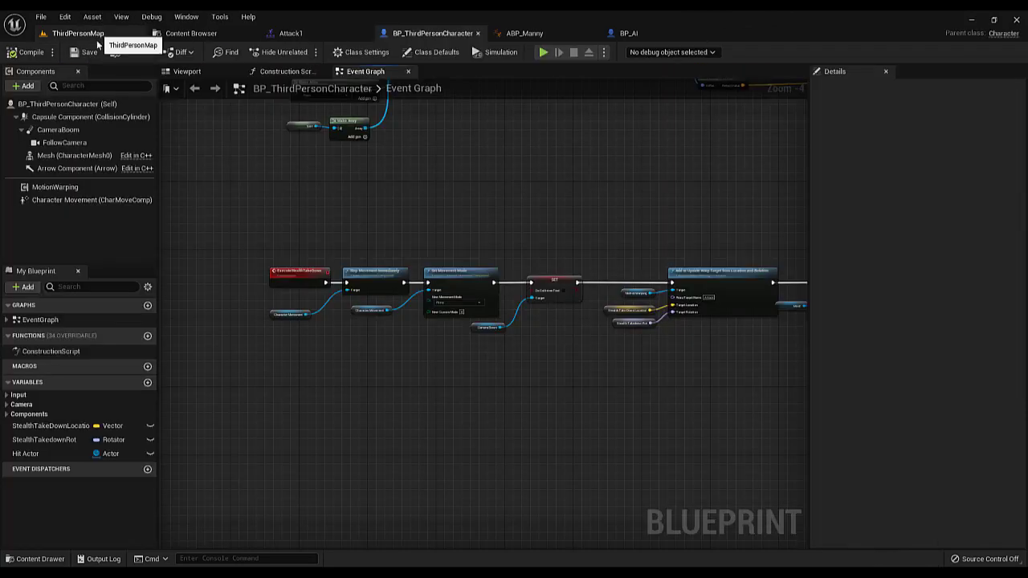
Move the whole ExecuteStealthTakeDown node chain slightly up and right in BP_ThirdPersonCharacter's event graph
scroll(336, 160, "down", 5)
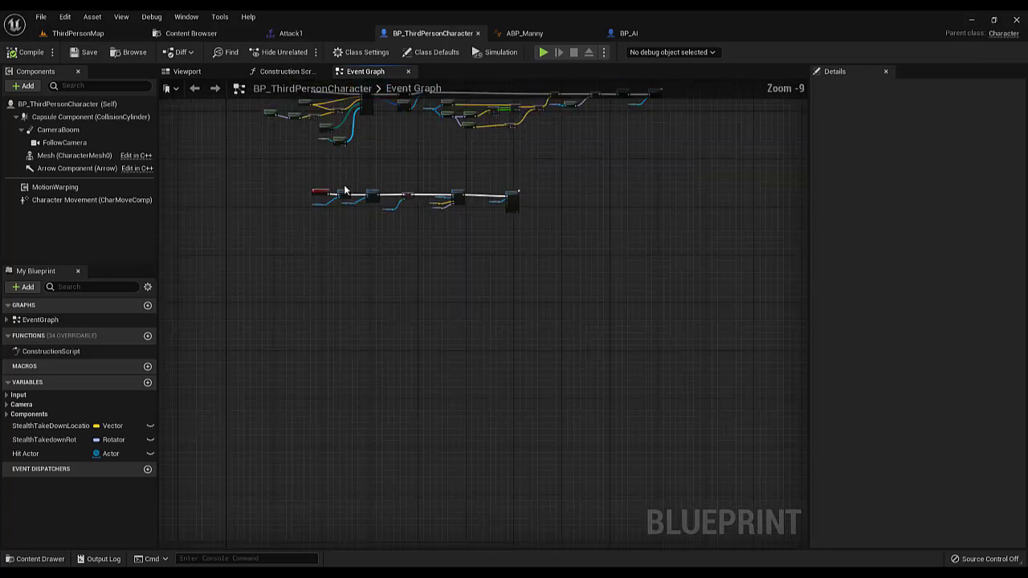
right_click_drag(345, 190, 374, 273)
scroll(374, 274, "up", 4)
left_click_drag(306, 226, 463, 287)
left_click_drag(638, 335, 756, 360)
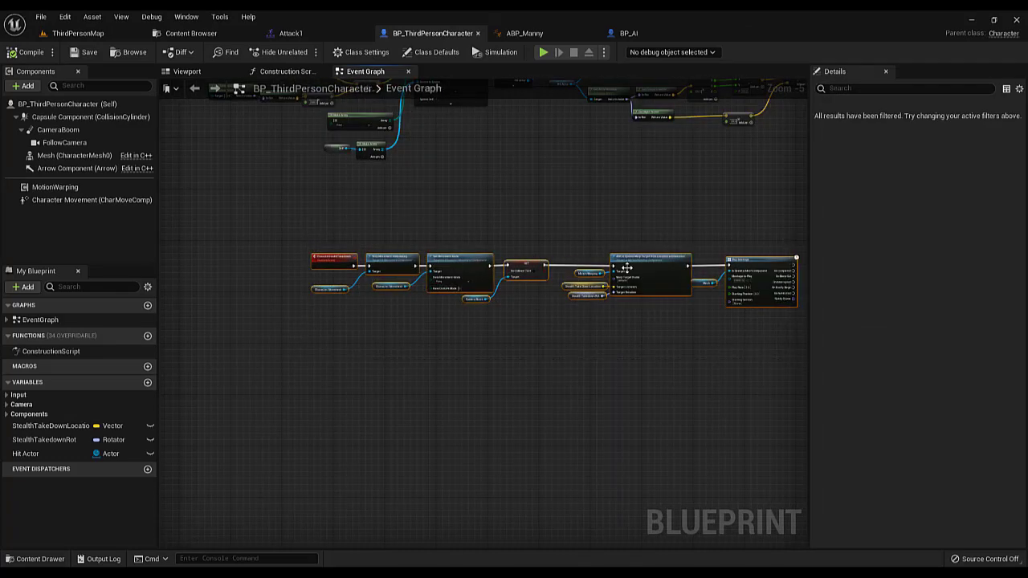
mouse_move(626, 267)
left_mouse_down()
mouse_move(658, 258)
mouse_move(618, 258)
mouse_move(635, 260)
left_mouse_up()
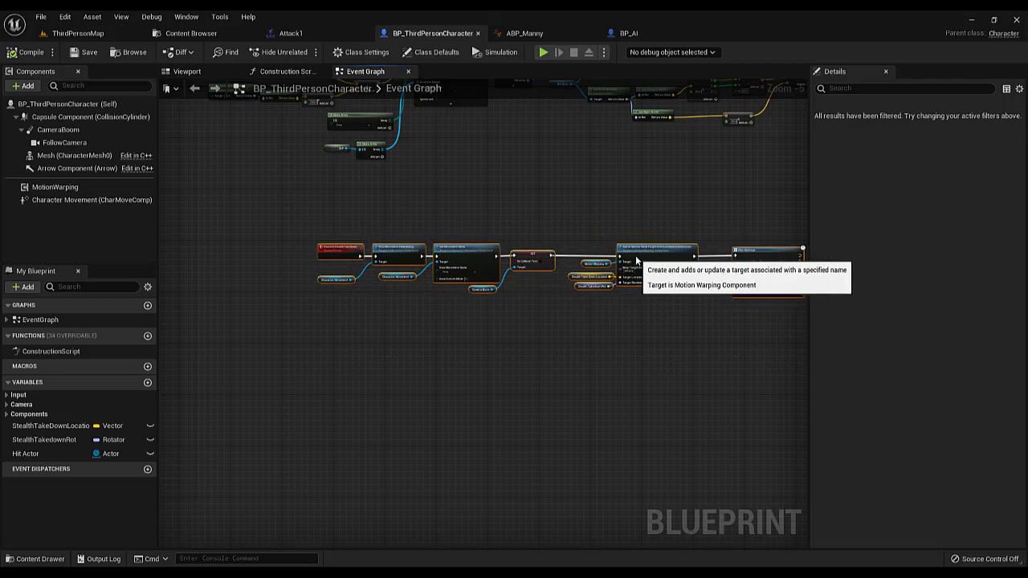
scroll(434, 225, "up", 2)
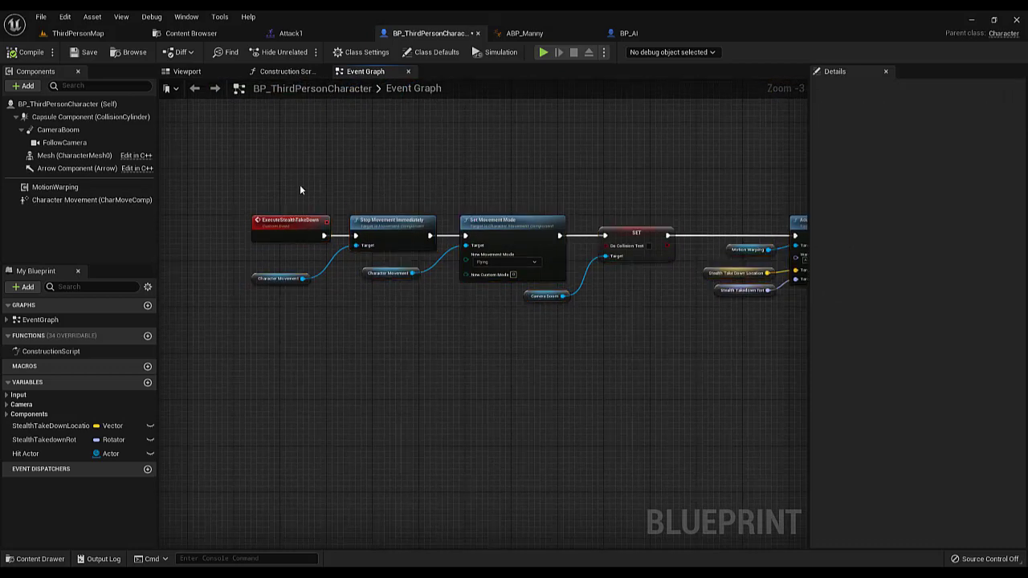
scroll(279, 178, "down", 1)
scroll(324, 188, "up", 1)
right_click_drag(322, 300, 312, 261)
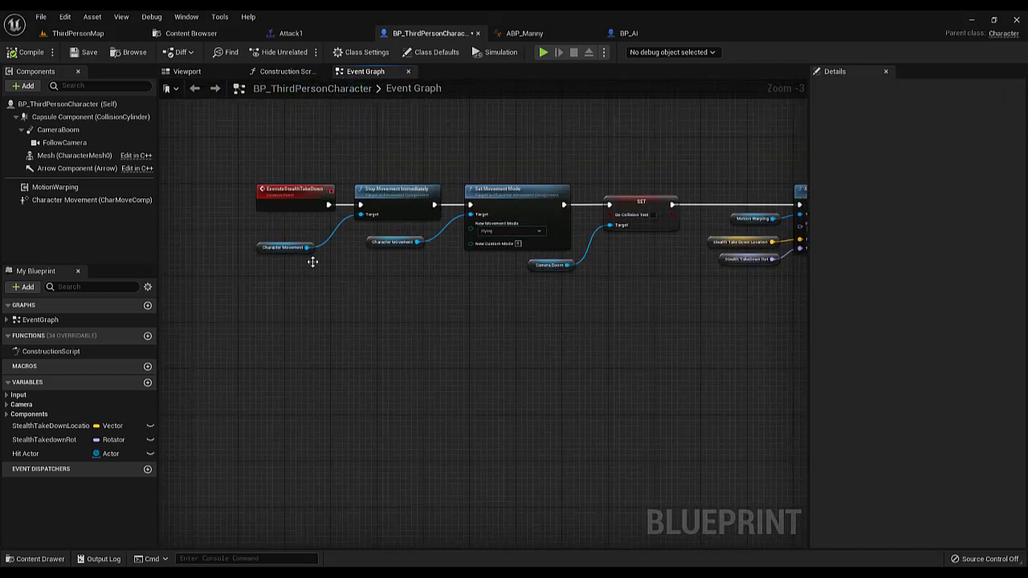
scroll(313, 264, "up", 1)
Open the BPI_StealthTakeDown interface, review its OnStealthTakeDownVictim_End and OnStealthTakeDownAttacker_End functions, and close it
left_click(191, 33)
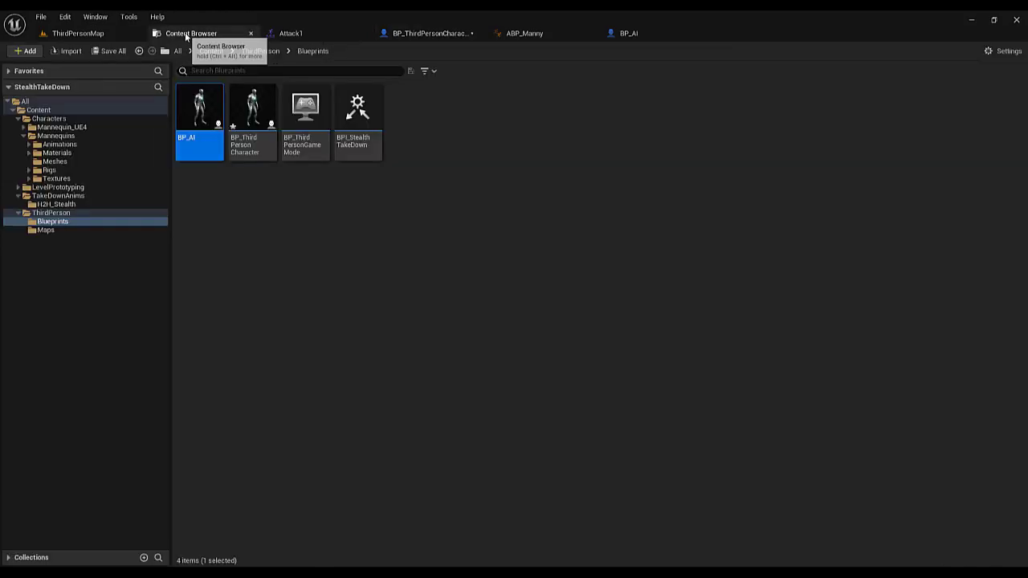
left_click(356, 112)
double_click(356, 112)
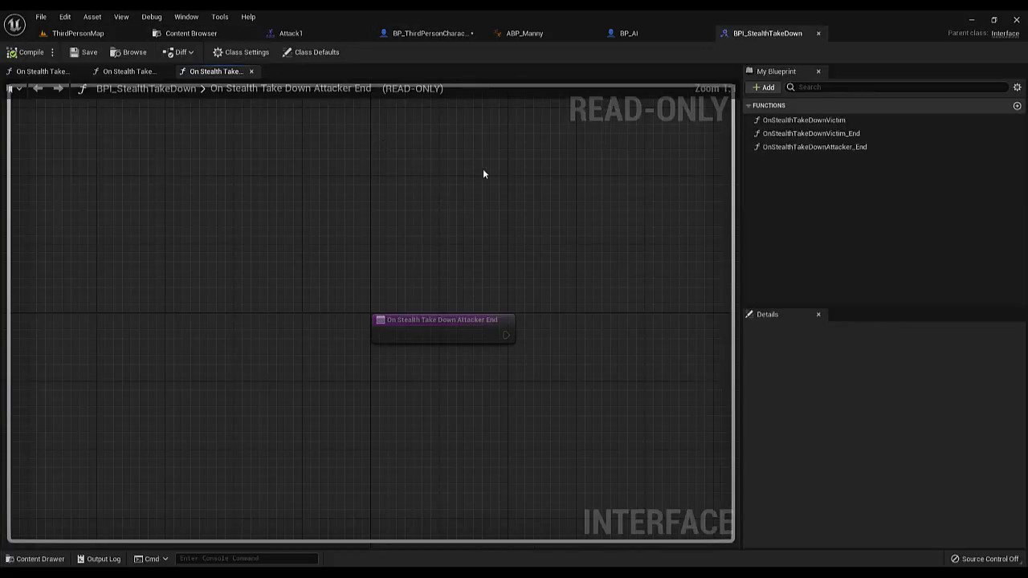
left_click(820, 136)
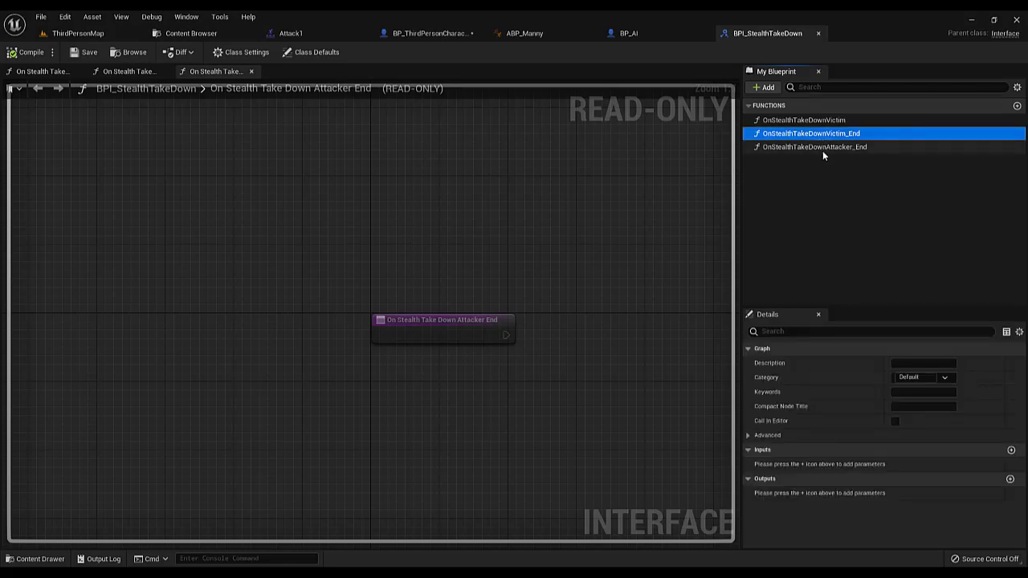
left_click(822, 148)
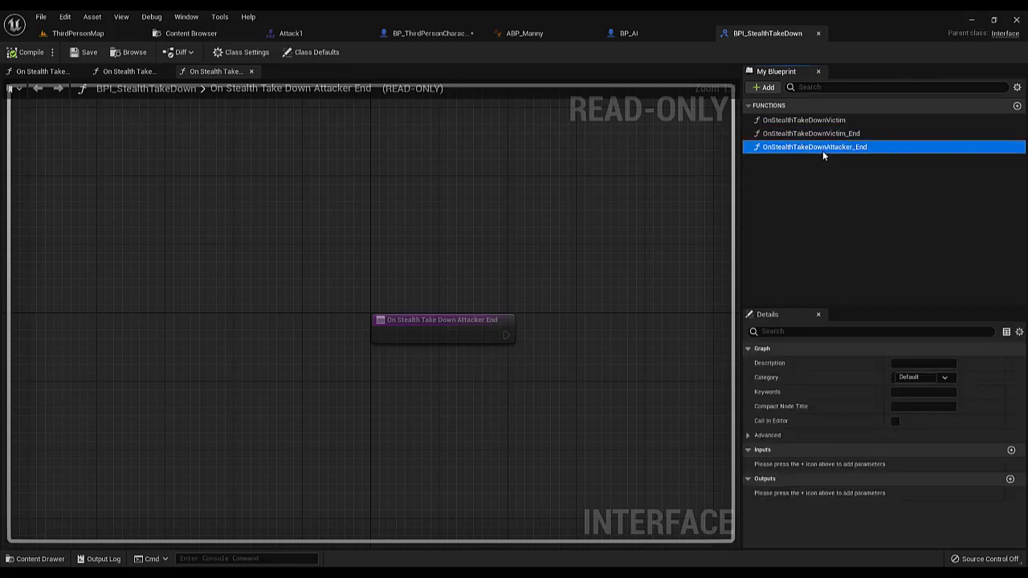
left_click(818, 33)
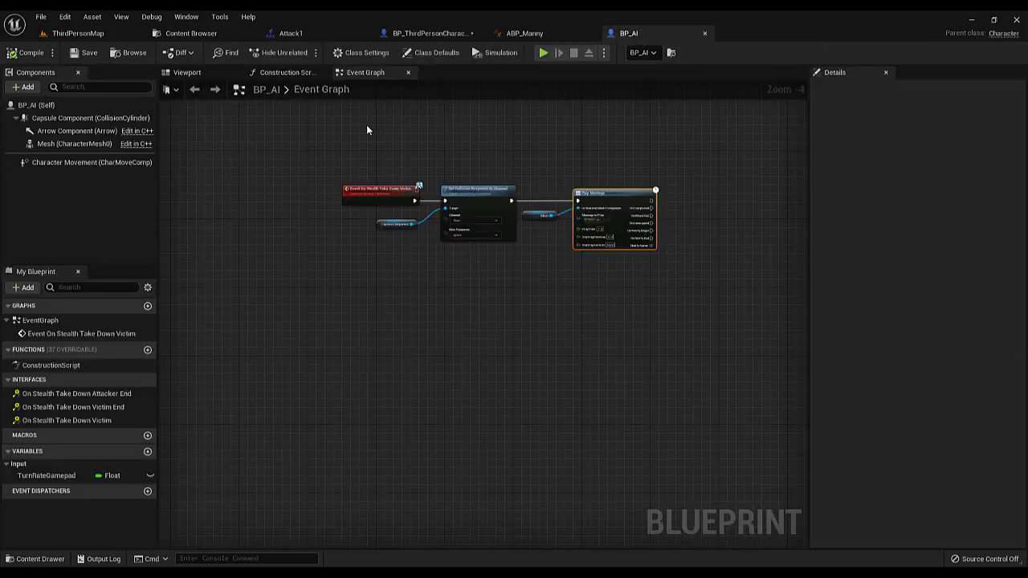
In the Attack1 montage, scrub to about frame 116 and bring up the skeleton notifies available for notify track 1 there
left_click(302, 37)
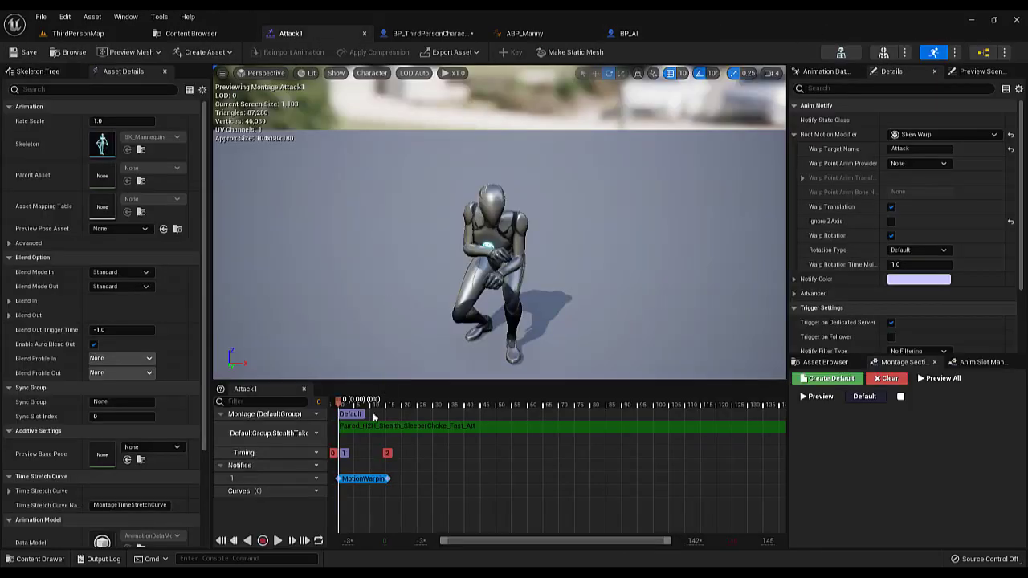
left_click_drag(372, 412, 701, 448)
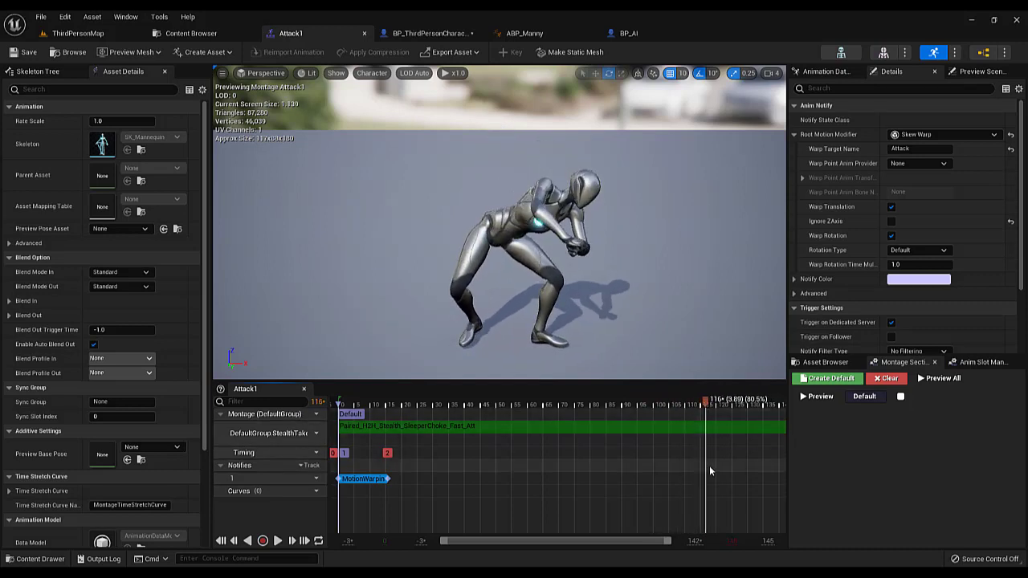
right_click(709, 474)
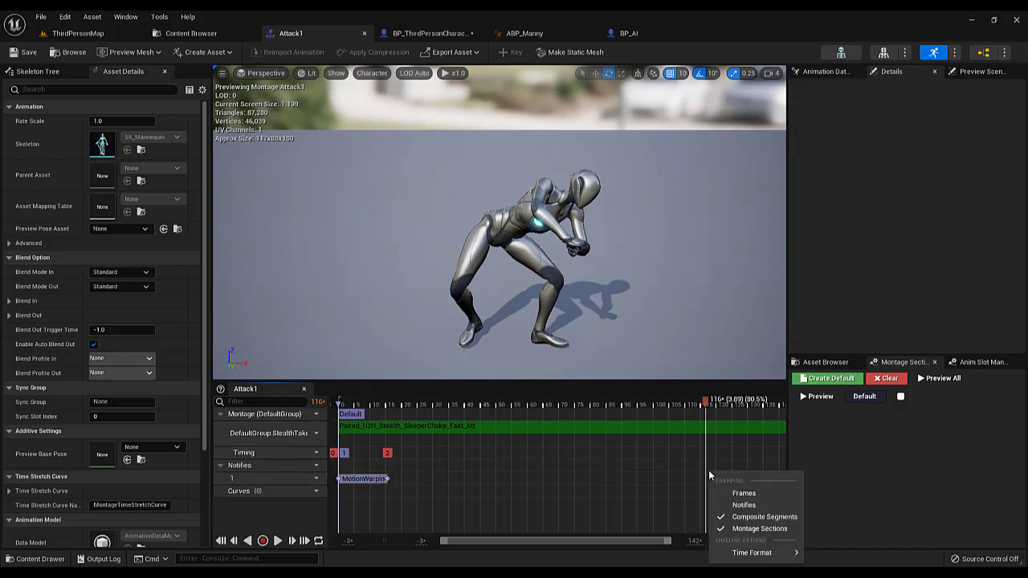
right_click(703, 487)
mouse_move(749, 506)
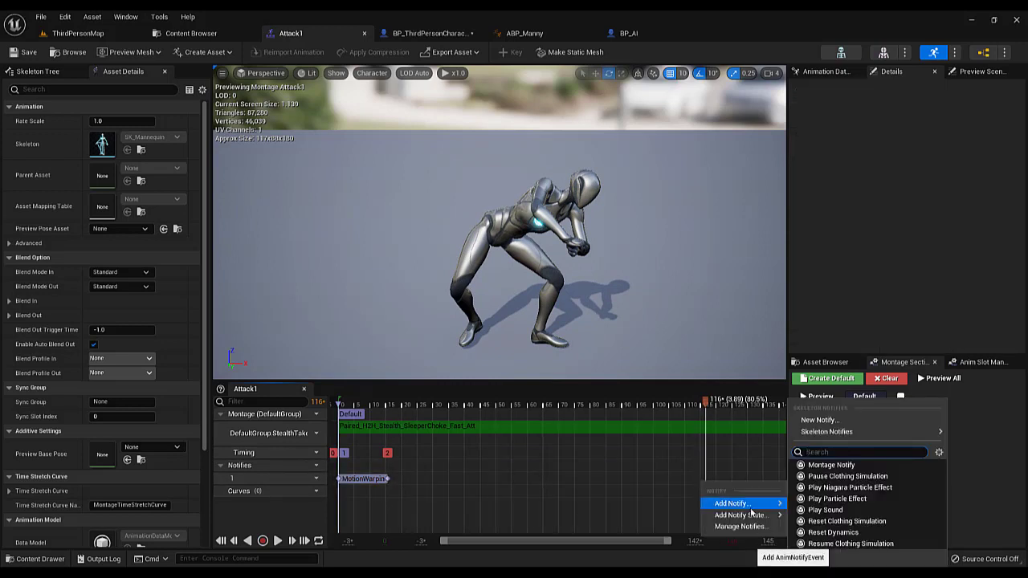
mouse_move(860, 434)
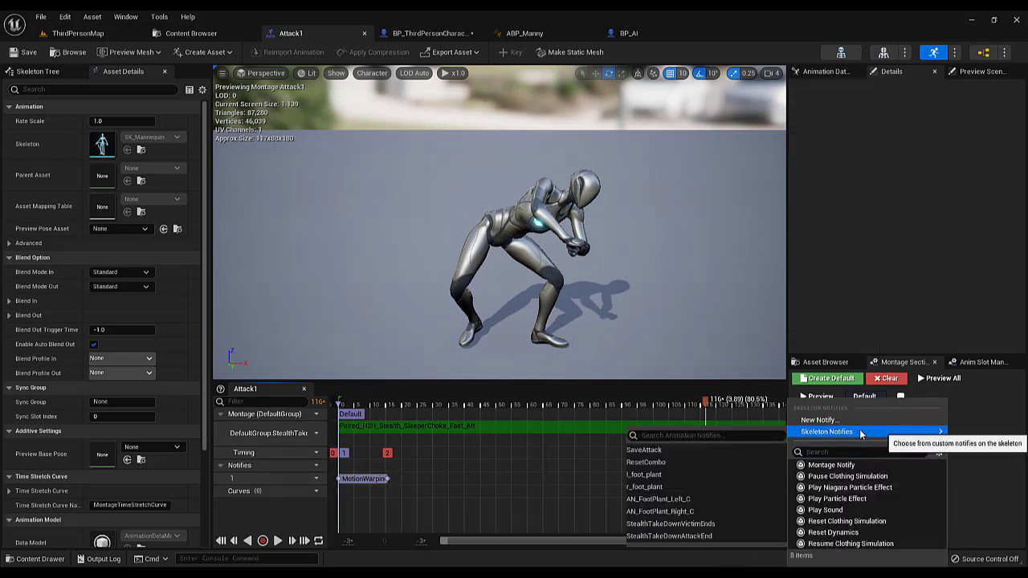
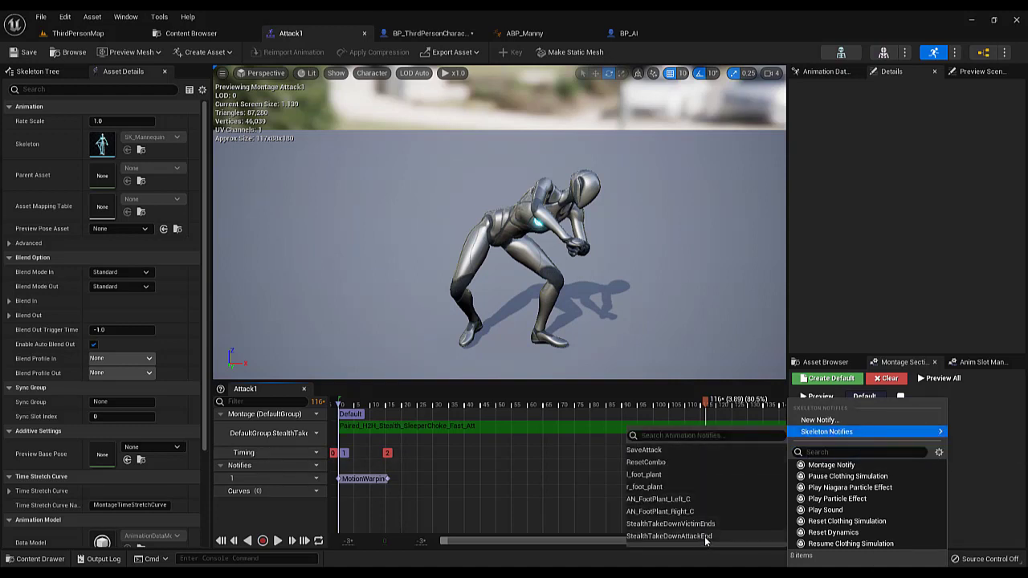
Add the StealthTakeDownAttackEnd skeleton notify to notify track 1 of the Attack1 montage at about frame 117
left_click(705, 537)
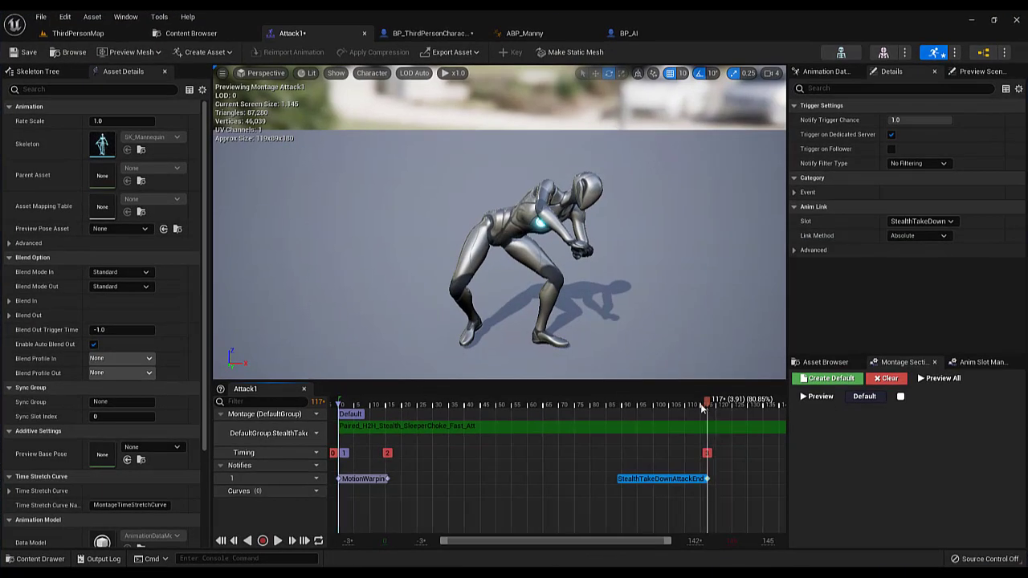
mouse_move(702, 407)
left_mouse_down()
mouse_move(601, 407)
mouse_move(705, 408)
left_mouse_up()
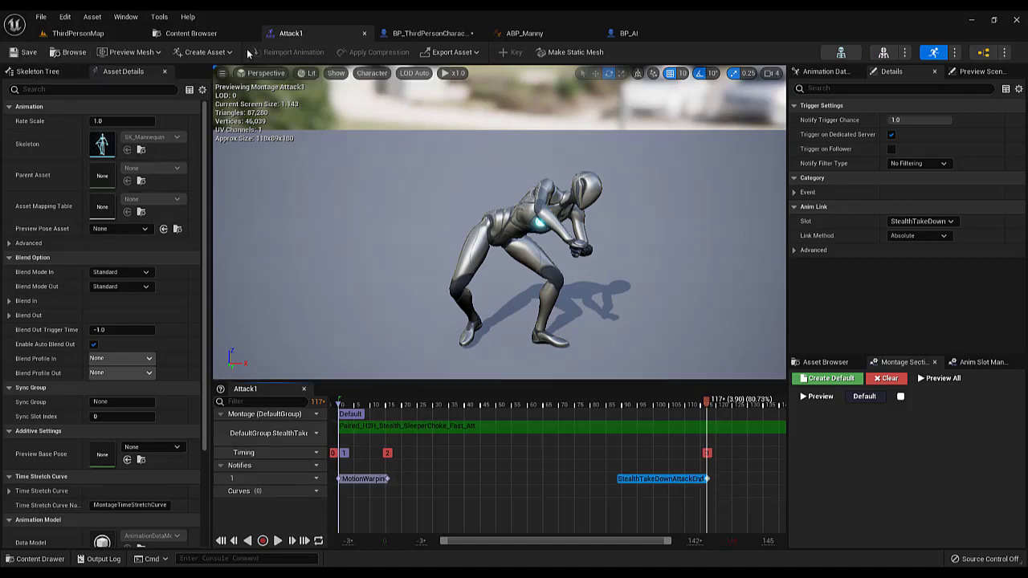
Open the Victime1 montage from the H2H_Stealth folder and scrub it to about frame 117
left_click(68, 54)
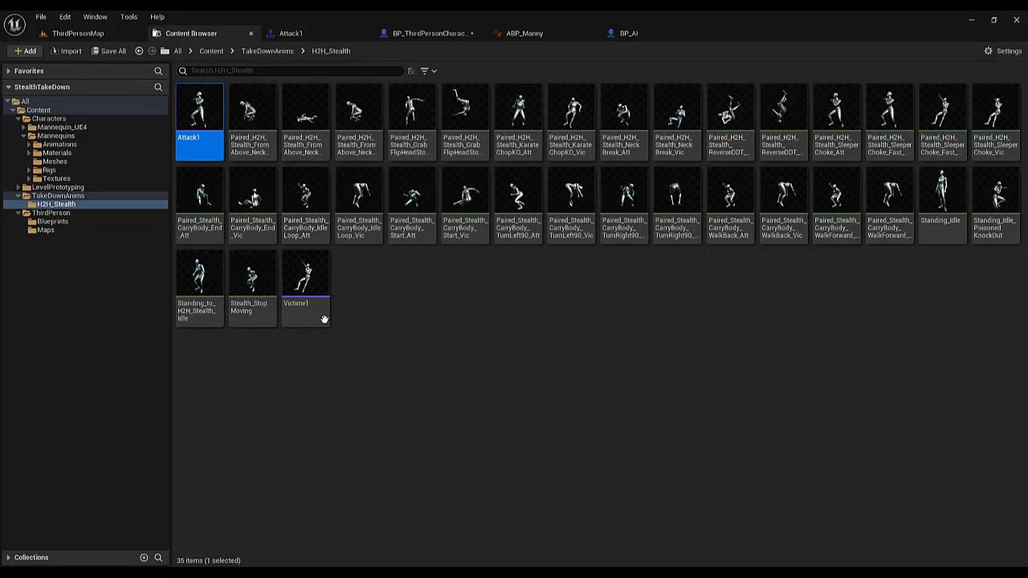
double_click(323, 319)
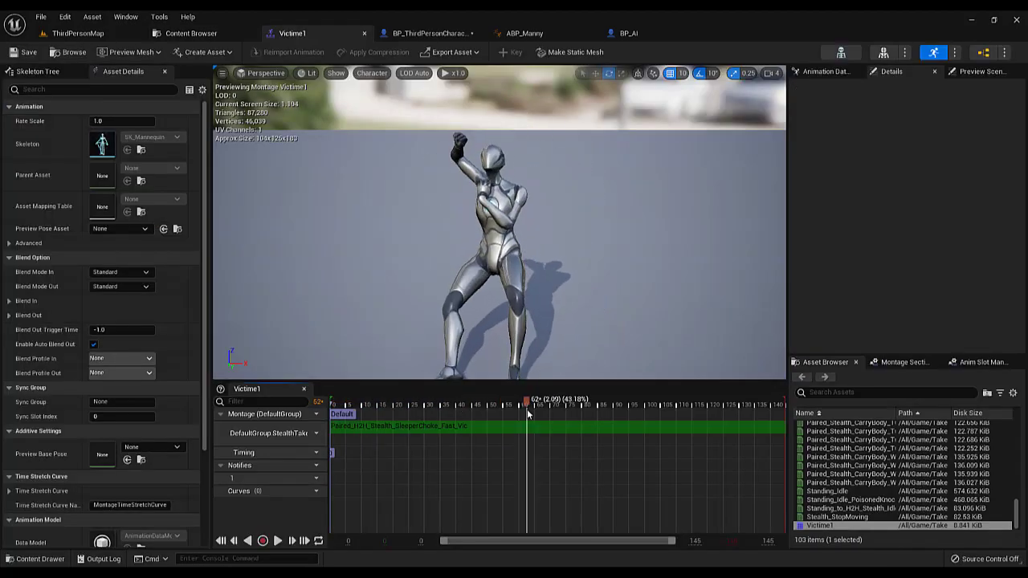
left_click_drag(527, 410, 700, 401)
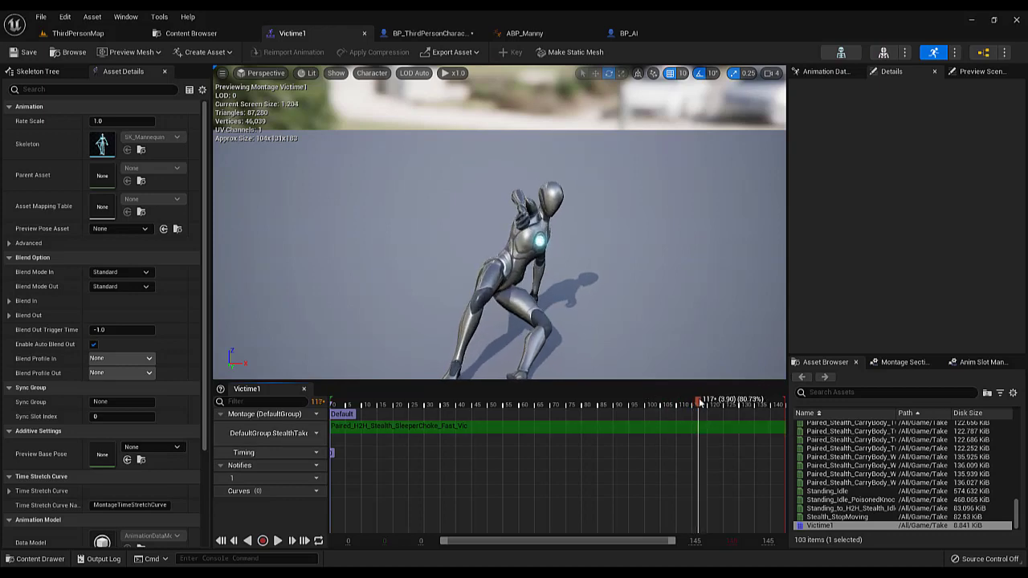
Reopen the Attack1 montage and scrub to its StealthTakeDownAttackEnd notify to check the notify's frame
left_click(191, 33)
double_click(199, 112)
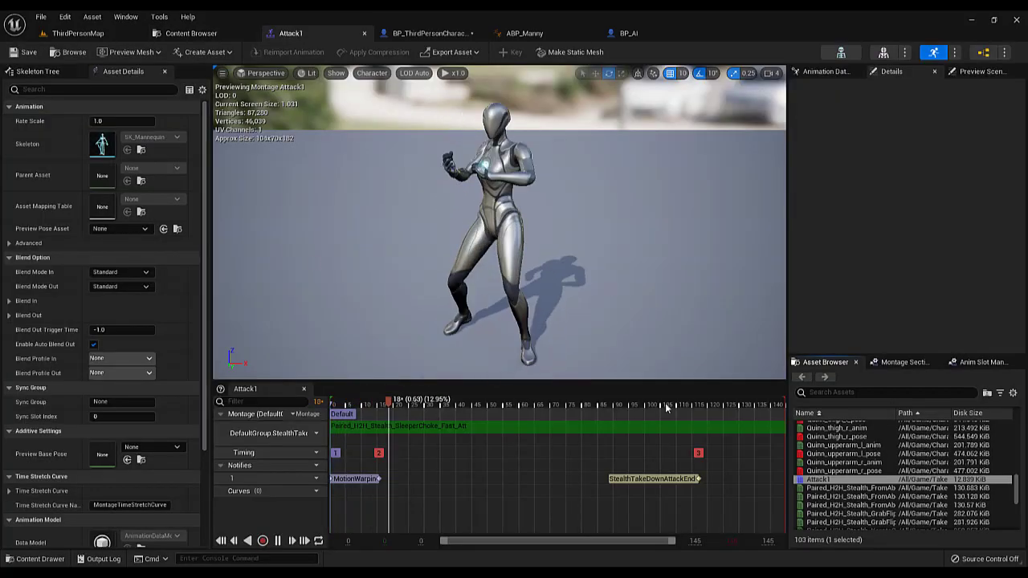
left_click_drag(704, 436, 699, 433)
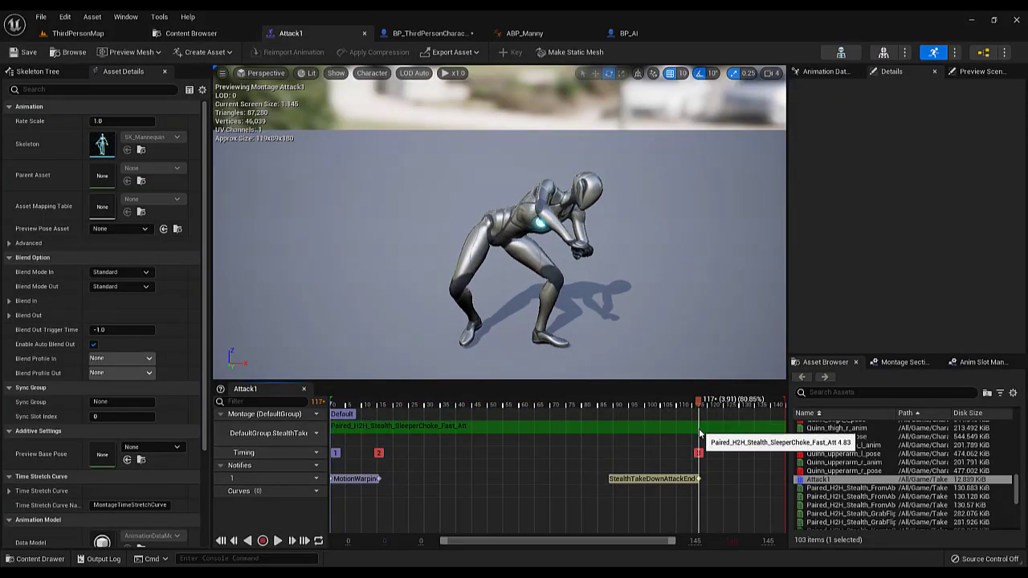
left_click_drag(695, 431, 655, 425)
Add the StealthTakeDownVictimEnds skeleton notify to notify track 1 of the Victime1 montage at about frame 117
left_click(181, 37)
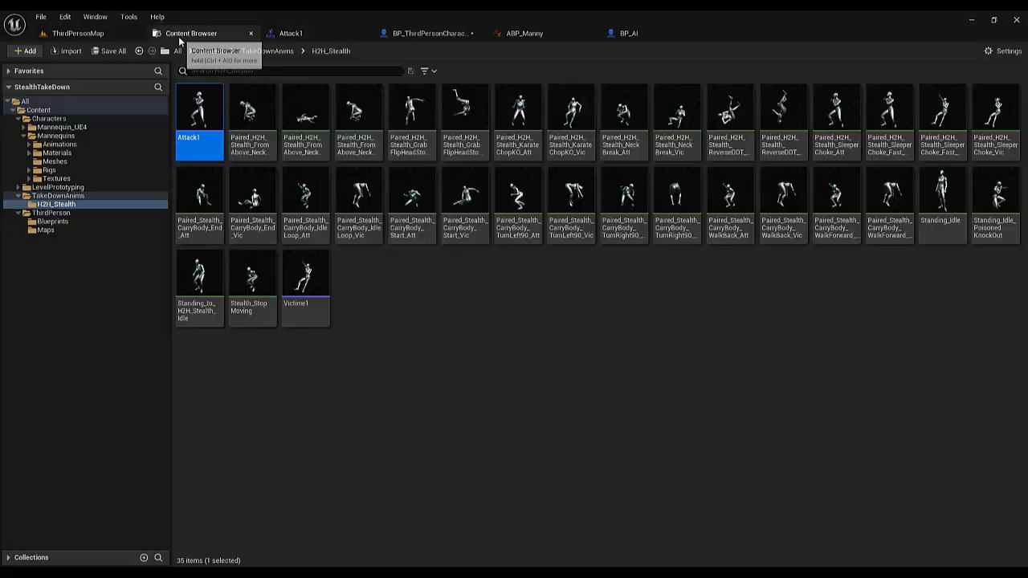
double_click(312, 303)
left_click_drag(722, 404, 699, 423)
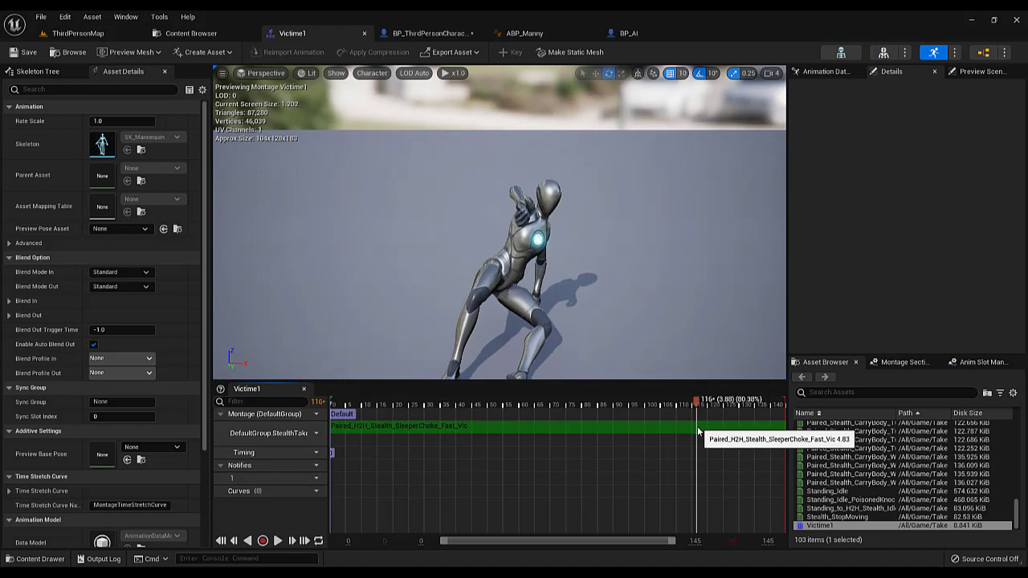
right_click(697, 476)
mouse_move(723, 498)
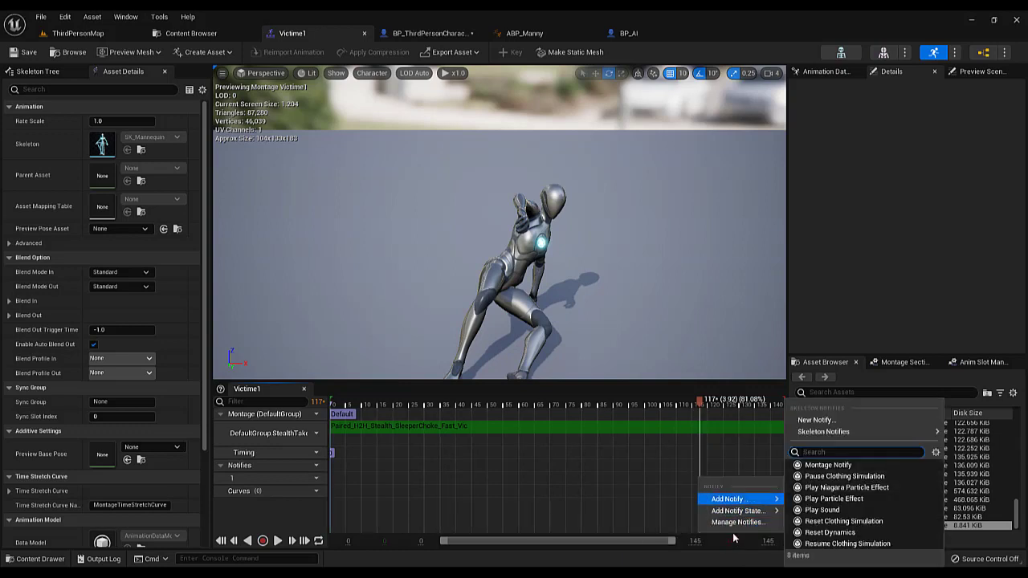
mouse_move(835, 433)
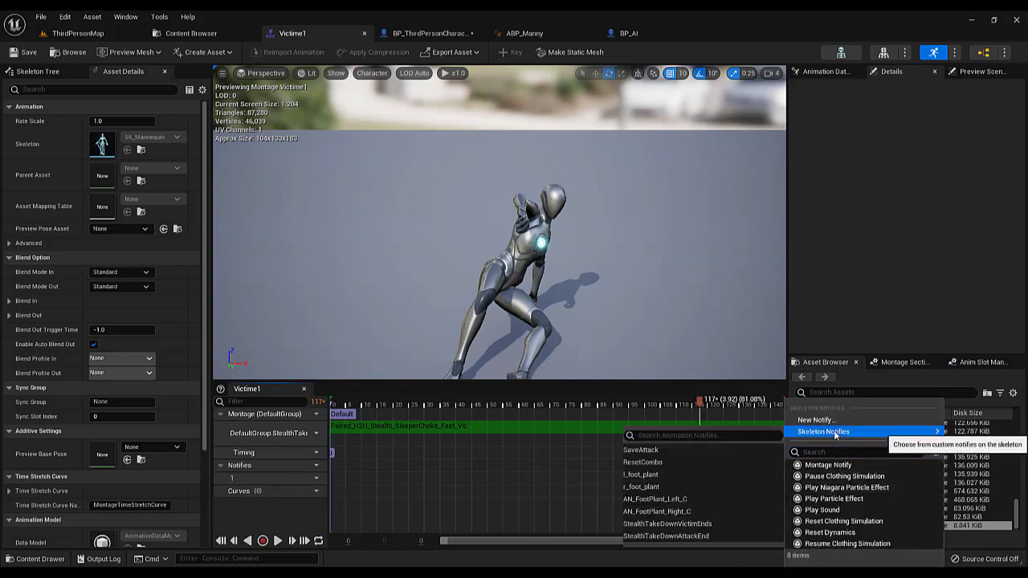
left_click(693, 522)
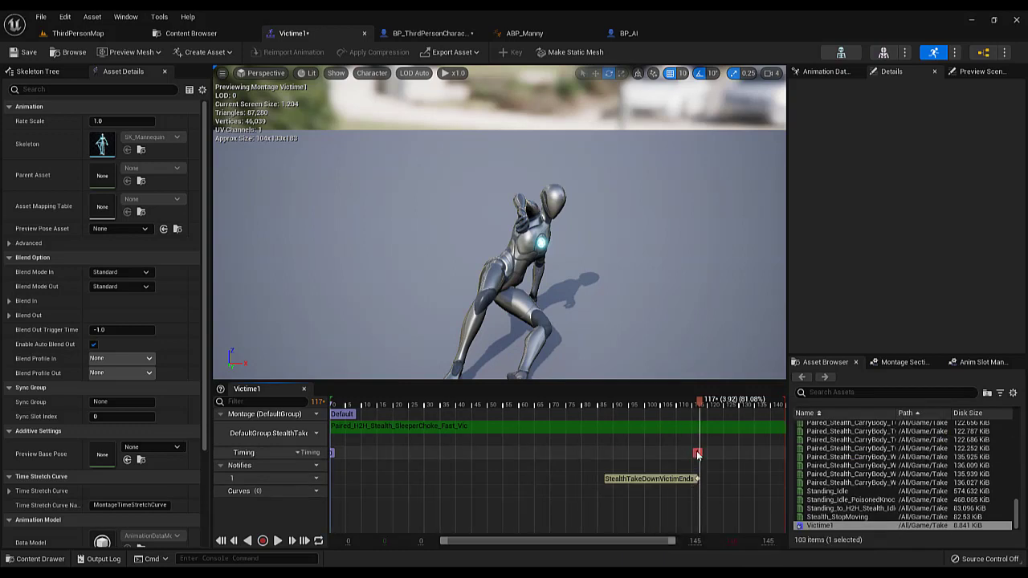
Shift the StealthTakeDownVictimEnds notify slightly later on the Victime1 timeline, keeping it near frame 117, and save the montage
left_click(641, 412)
left_click_drag(641, 412, 690, 484)
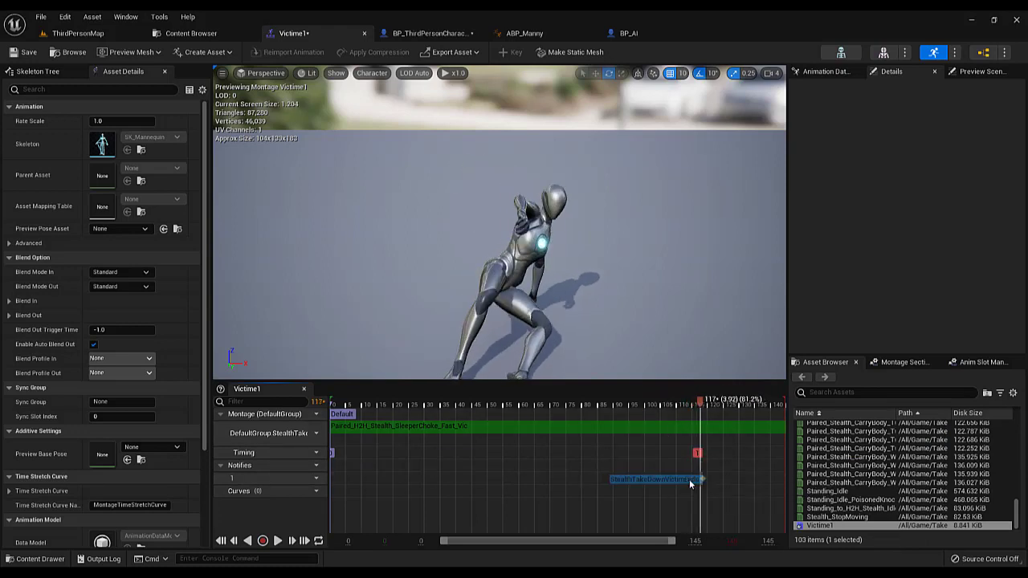
left_click(686, 482)
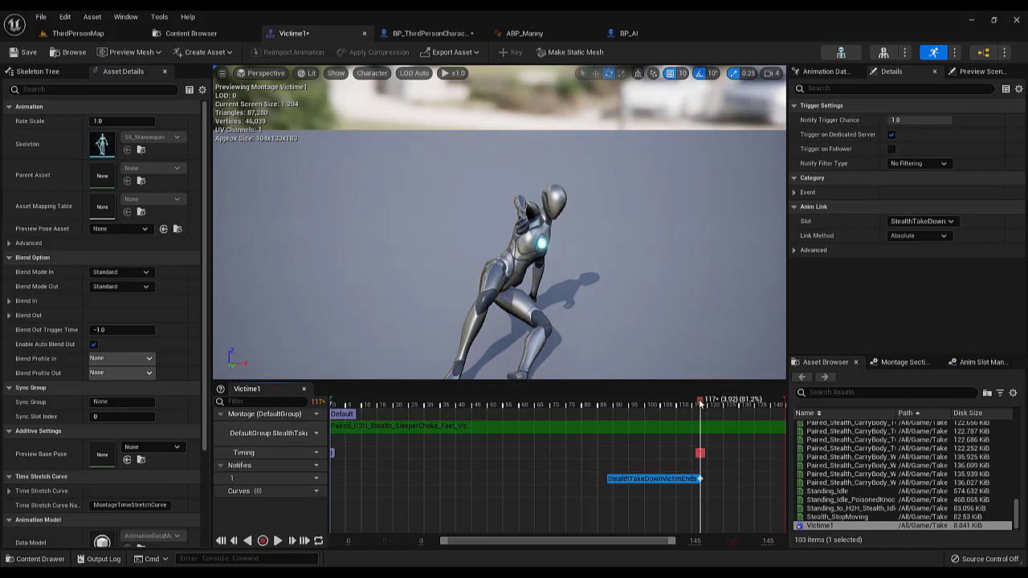
left_click(11, 52)
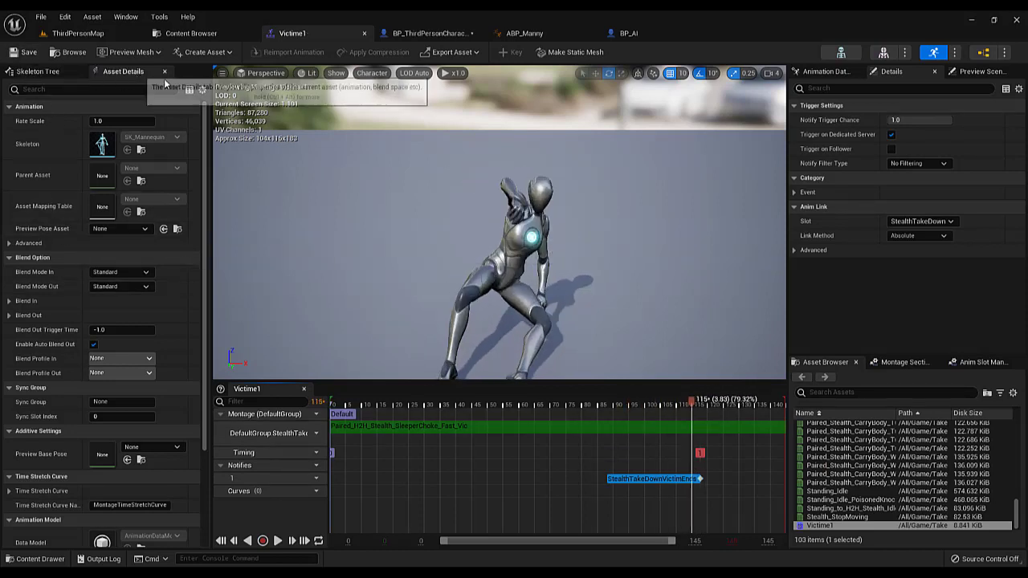
Save BP_ThirdPersonCharacter, look over the ABP_Manny AnimGraph, and return to the character's event graph
left_click(428, 35)
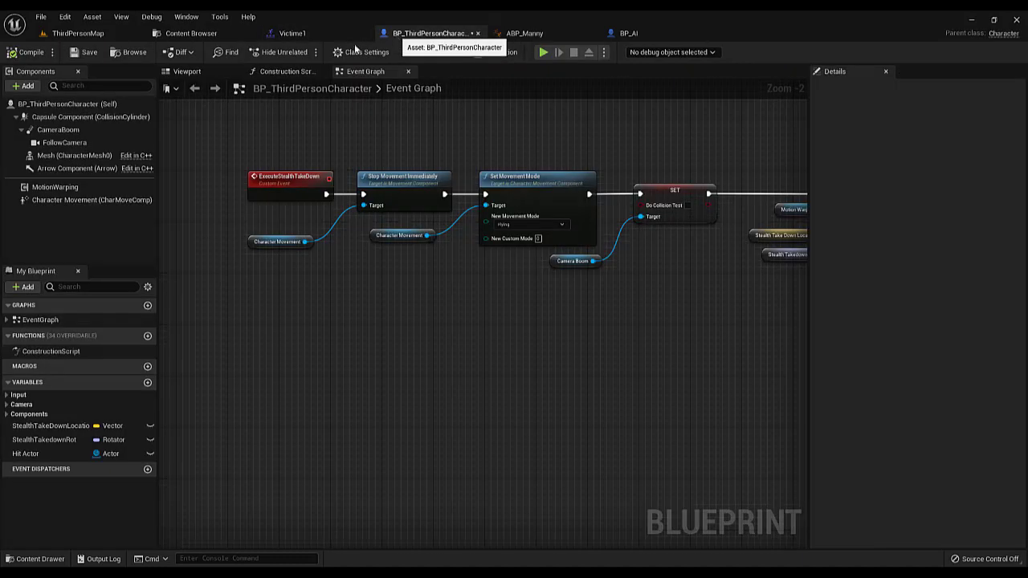
left_click(76, 53)
right_click_drag(372, 216, 318, 270)
left_click(527, 35)
scroll(449, 225, "down", 4)
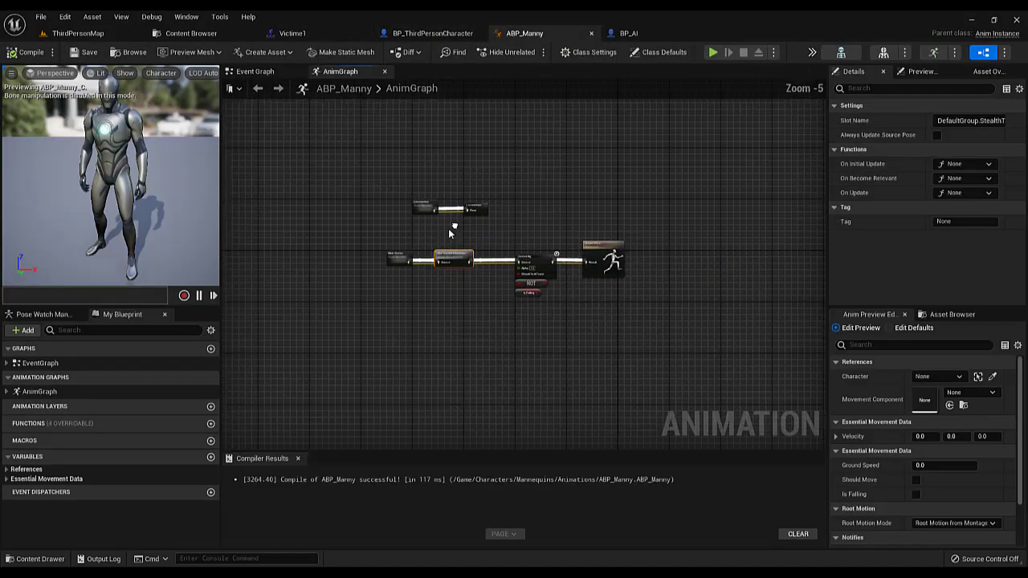
left_click(411, 34)
scroll(461, 193, "down", 5)
scroll(432, 221, "up", 4)
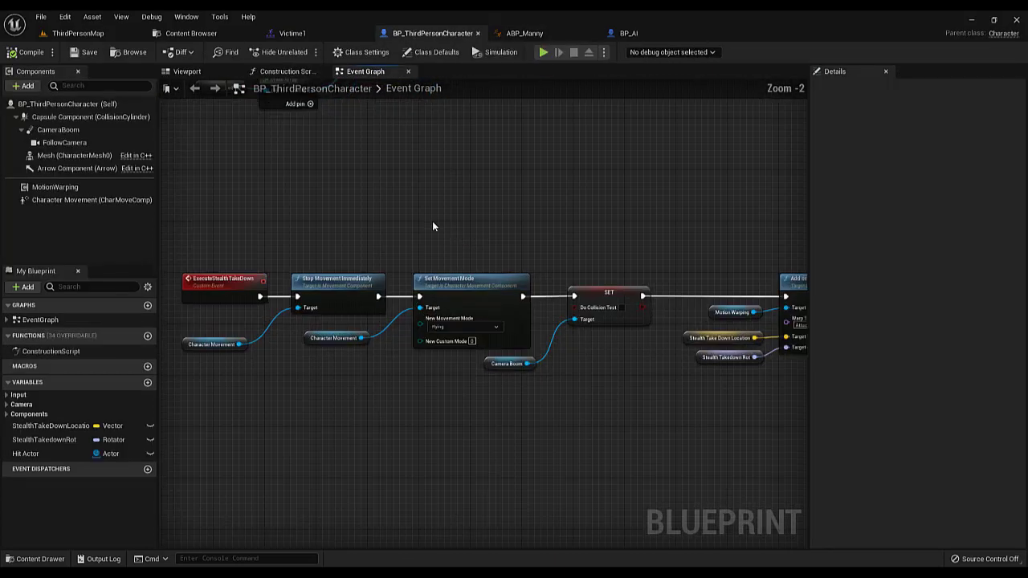
Move the whole ExecuteStealthTakeDown node chain slightly to the left in BP_ThirdPersonCharacter's event graph
scroll(424, 223, "down", 2)
left_click_drag(327, 202, 794, 314)
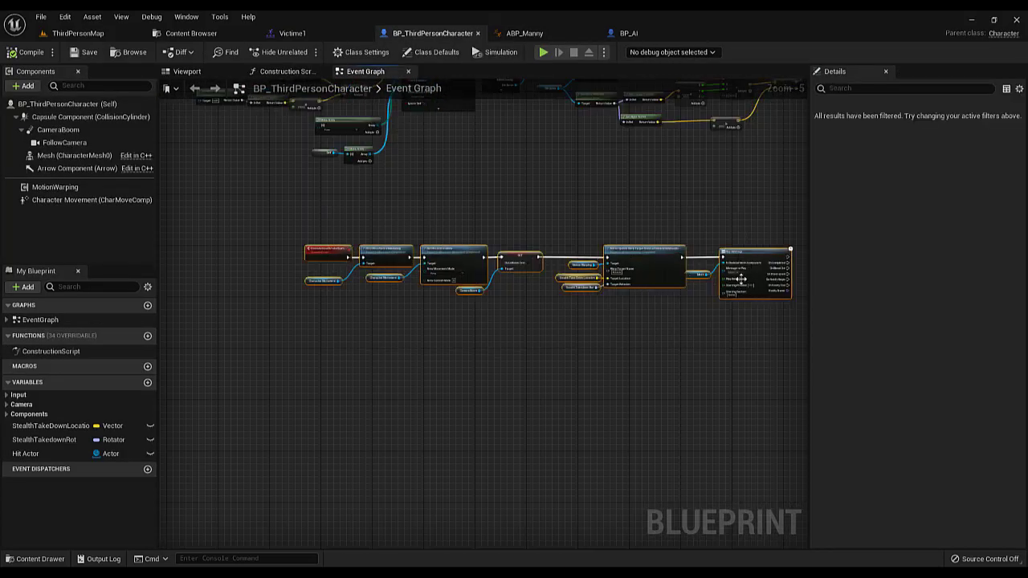
left_click_drag(755, 258, 734, 259)
scroll(474, 294, "up", 4)
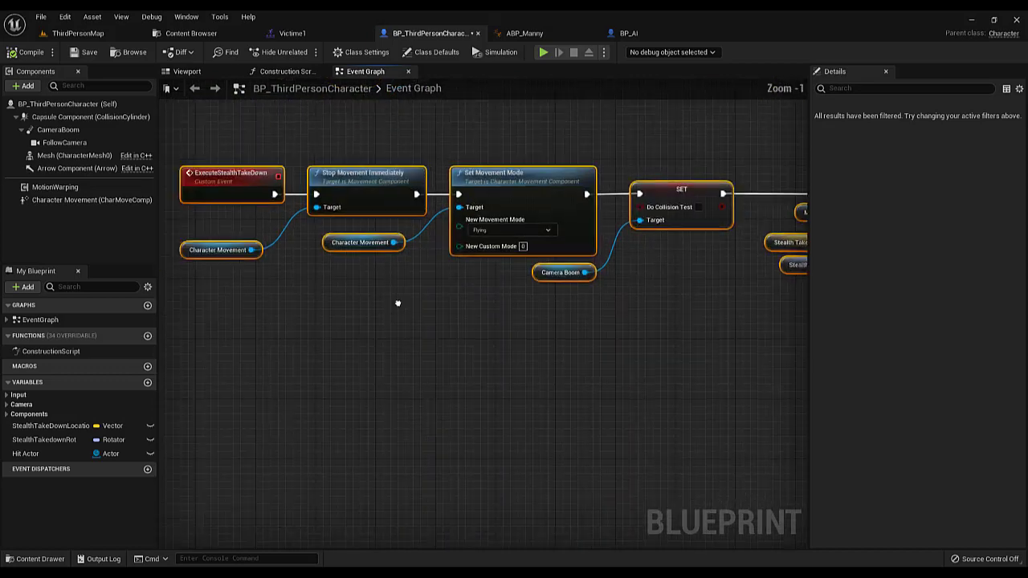
scroll(404, 306, "down", 5)
scroll(412, 313, "up", 1)
scroll(412, 317, "up", 5)
scroll(406, 340, "down", 1)
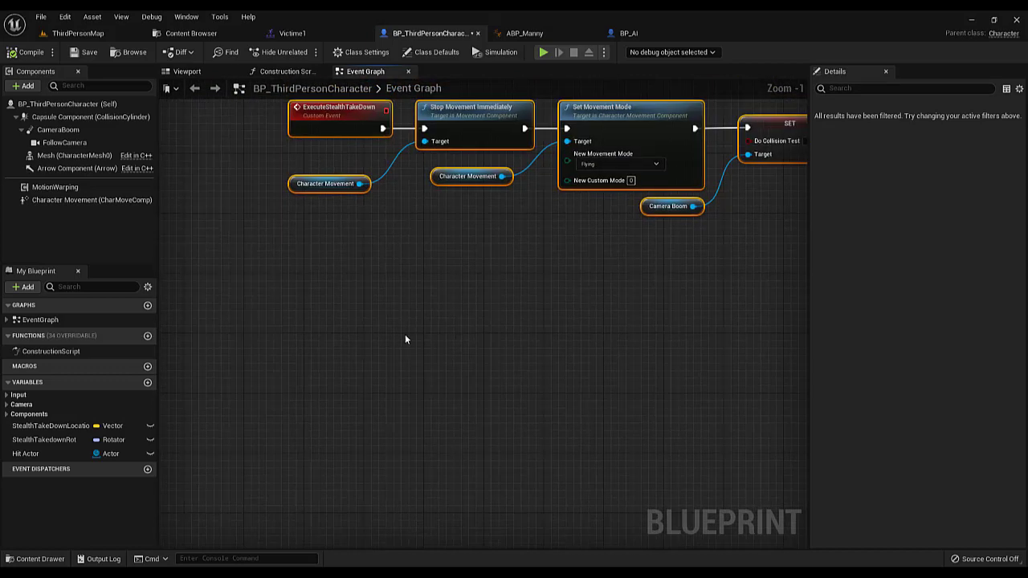
scroll(422, 321, "down", 3)
scroll(440, 354, "up", 4)
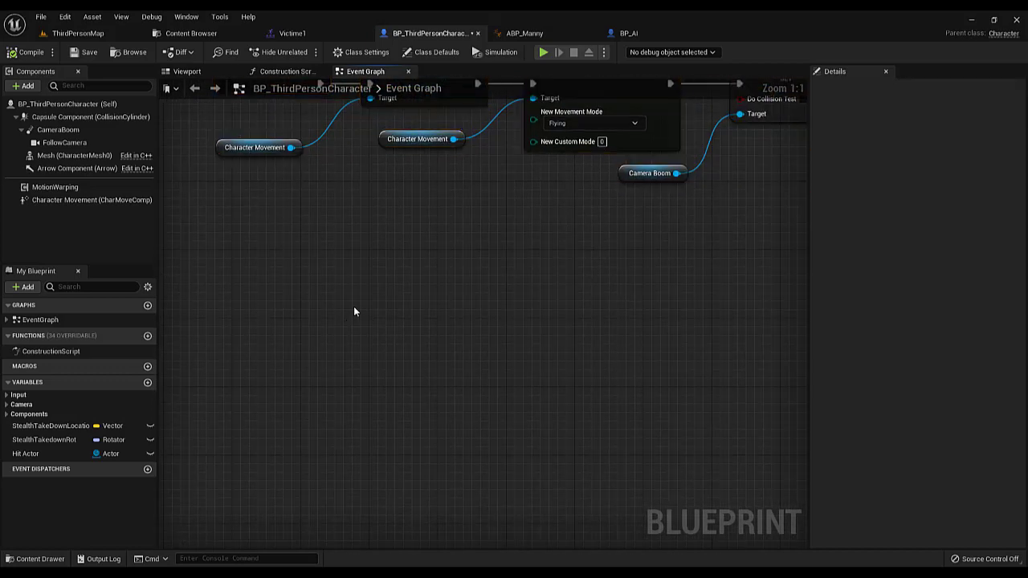
scroll(358, 304, "down", 4)
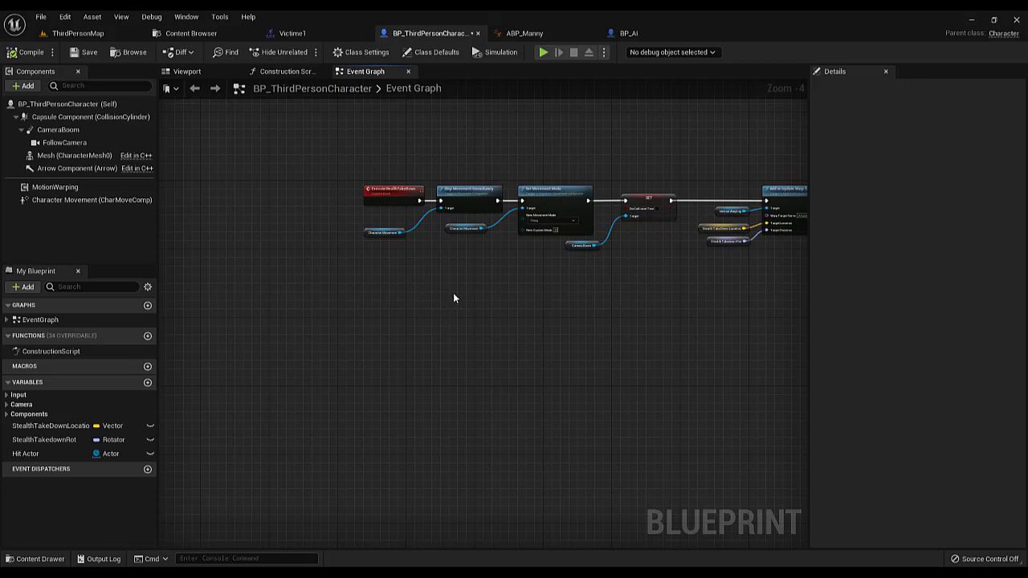
scroll(396, 277, "up", 3)
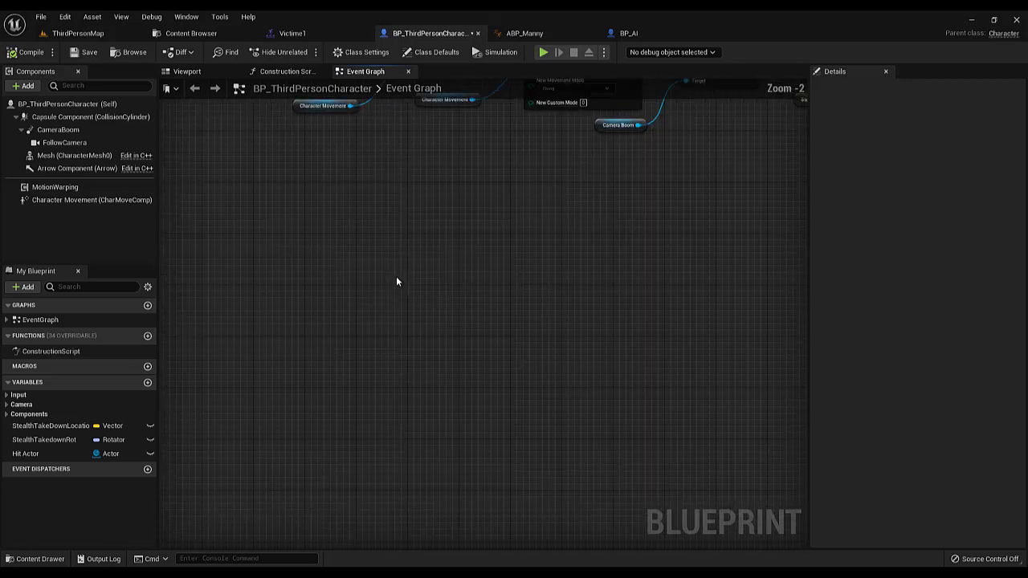
left_click(407, 265)
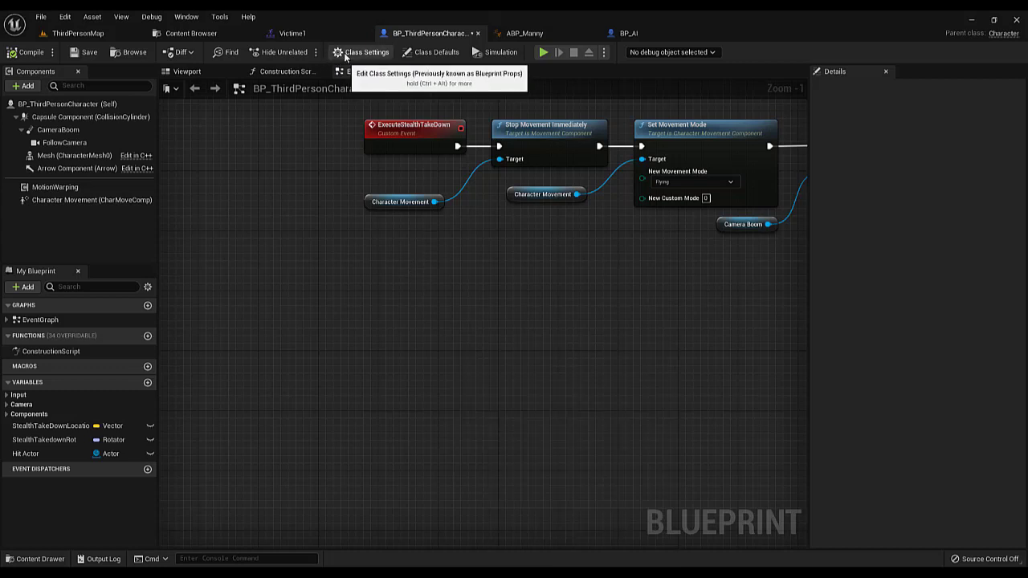
Implement the BPI_StealthTakeDown interface in BP_ThirdPersonCharacter's class settings, and compile and save the blueprint
left_click(345, 53)
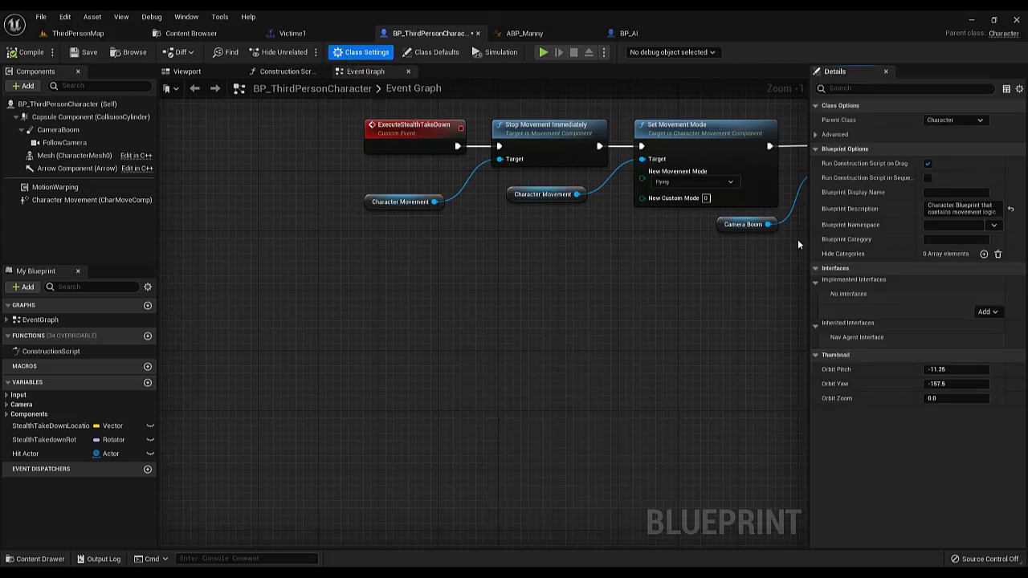
left_click(987, 312)
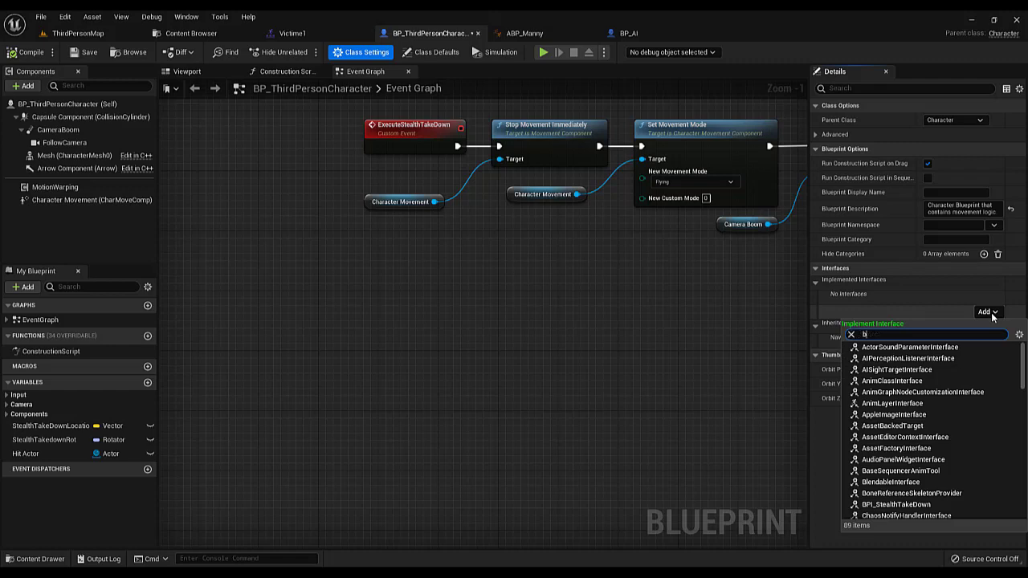
type("bpi")
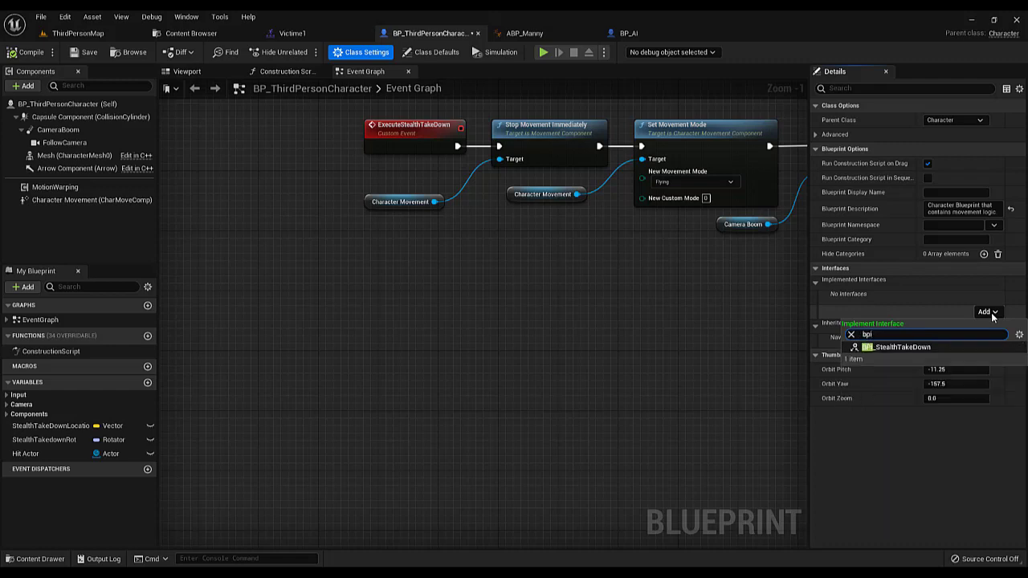
left_click(895, 346)
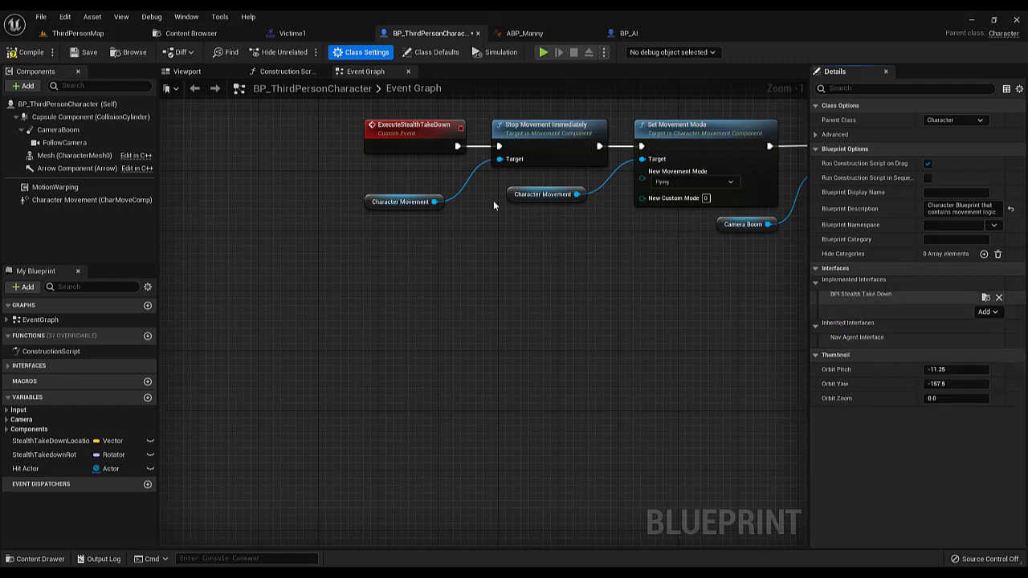
left_click(34, 57)
left_click(85, 53)
Add an Event On Stealth Take Down Attacker End node and place it below the ExecuteStealthTakeDown event
scroll(445, 300, "down", 3)
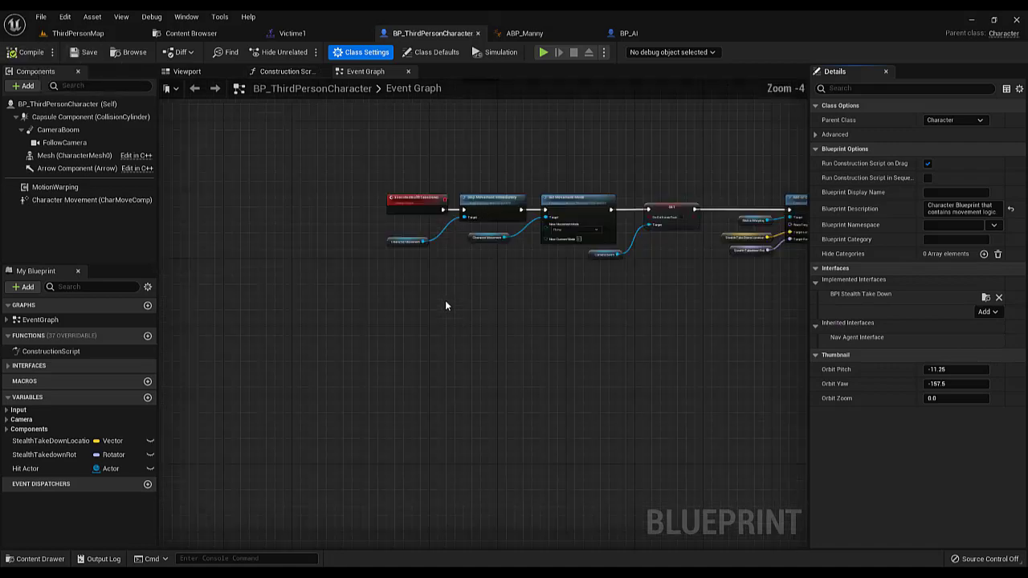
mouse_move(542, 320)
right_mouse_down()
mouse_move(406, 299)
mouse_move(555, 296)
right_mouse_up()
scroll(406, 299, "up", 2)
right_click(398, 363)
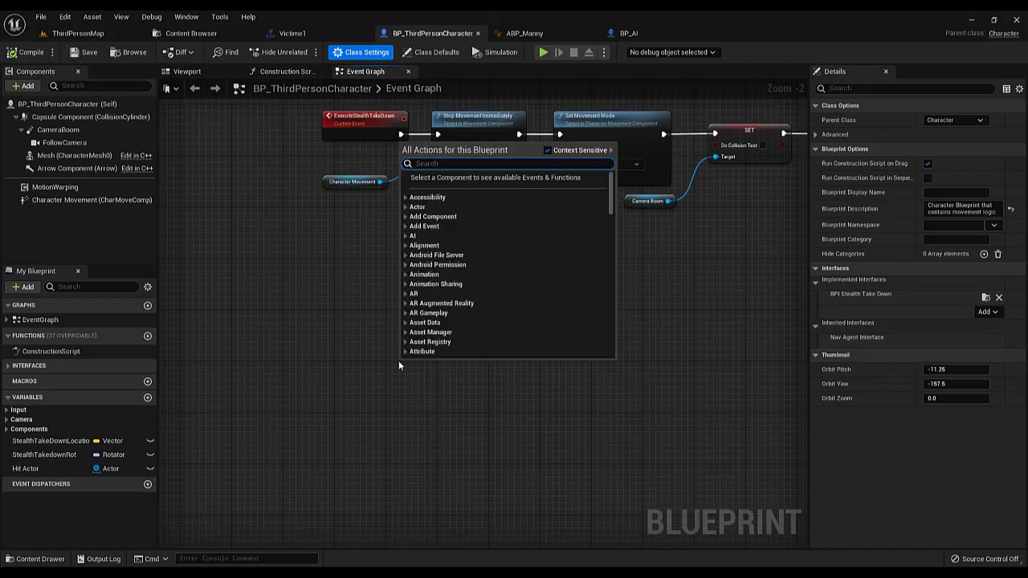
type("even")
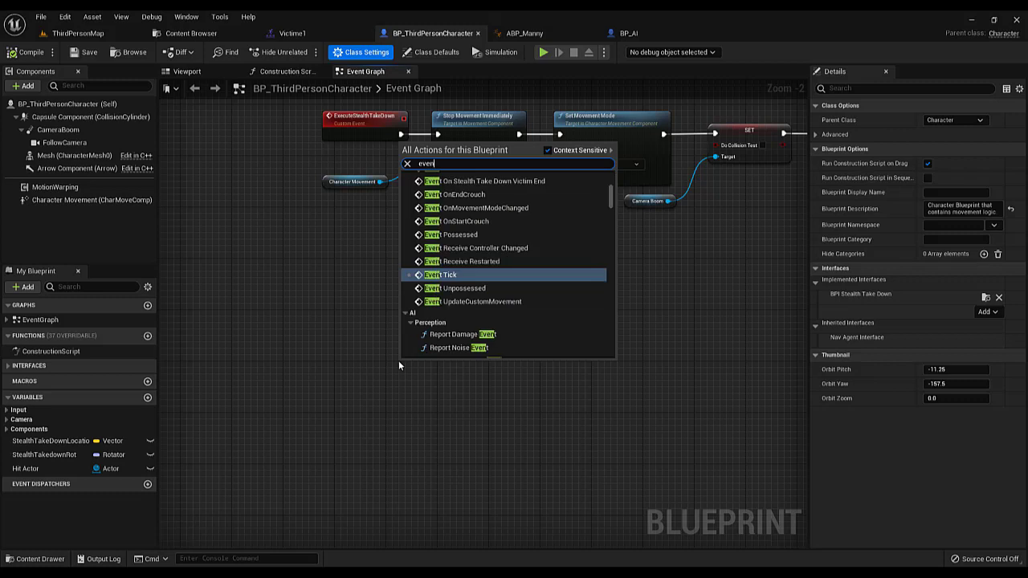
type("t on stea")
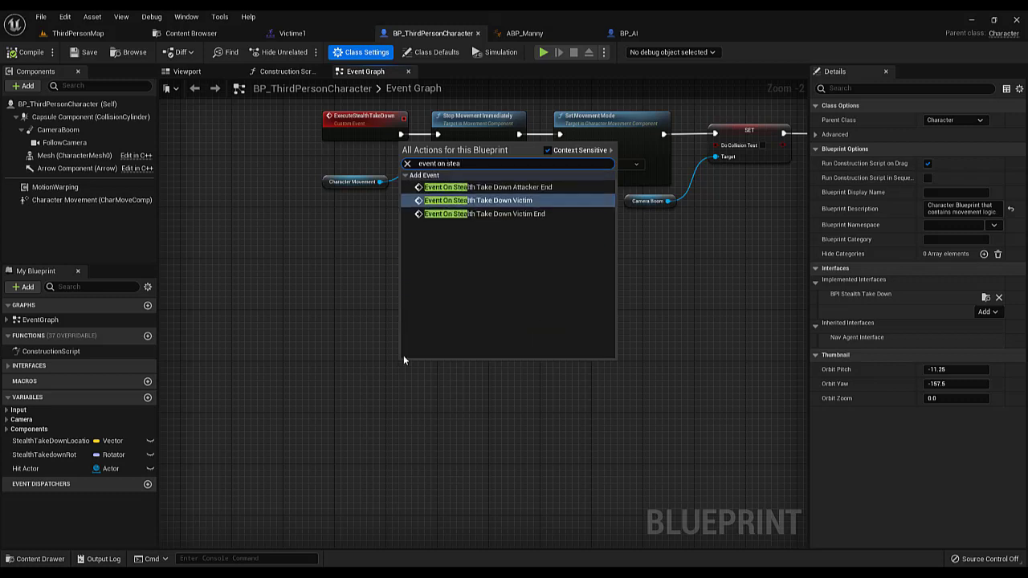
left_click(501, 186)
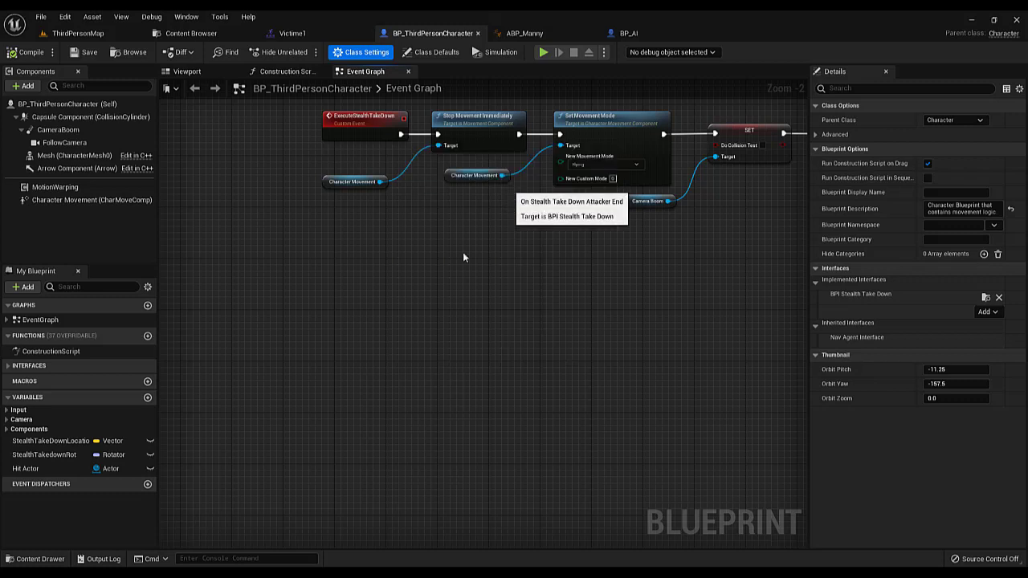
left_click_drag(452, 371, 375, 269)
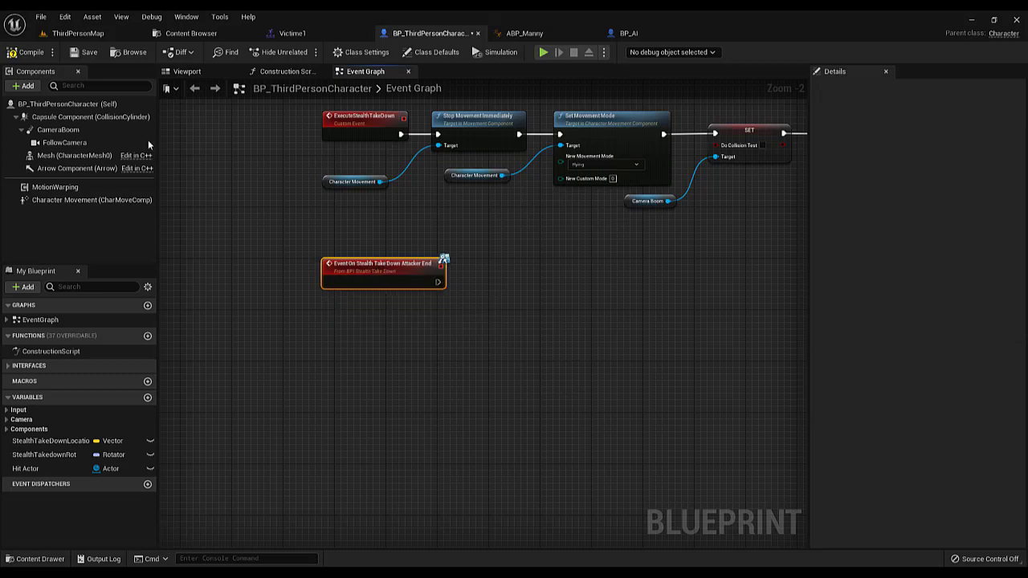
Duplicate the Set Movement Mode and Do Collision Test setter nodes with their references, and connect them to Event On Stealth Take Down Attacker End
scroll(385, 294, "up", 2)
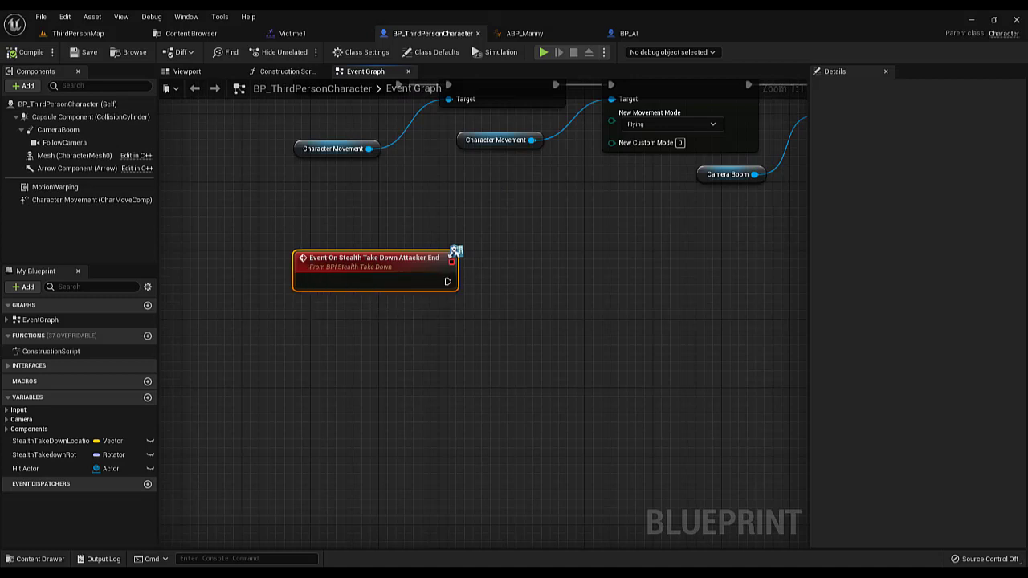
scroll(405, 305, "down", 3)
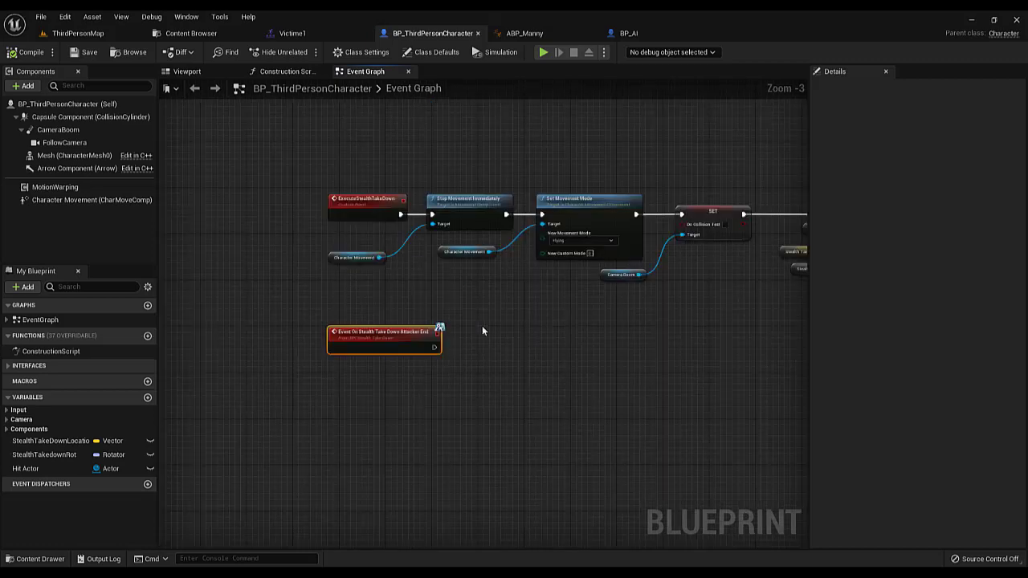
left_click_drag(453, 272, 566, 293)
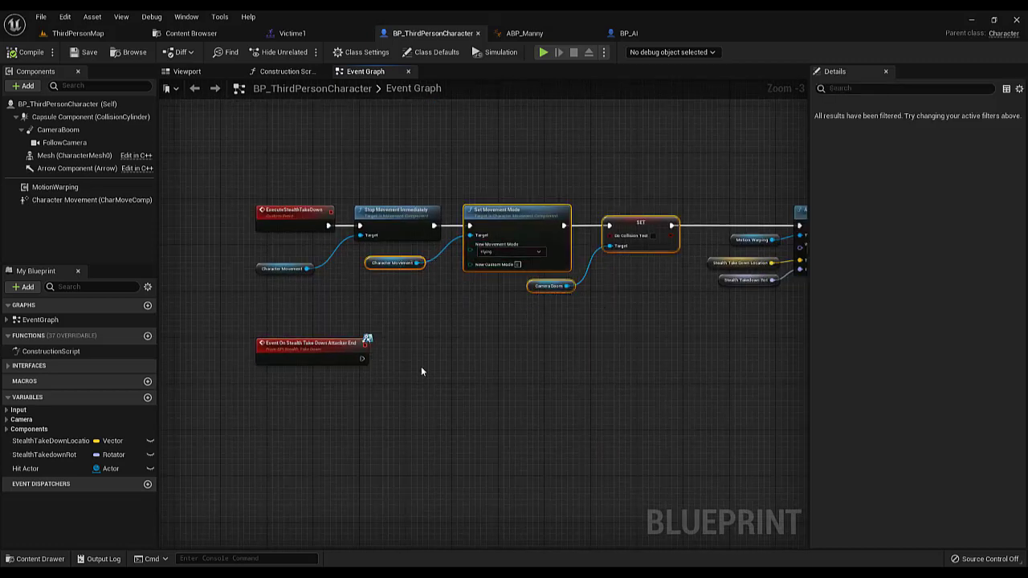
scroll(403, 391, "up", 3)
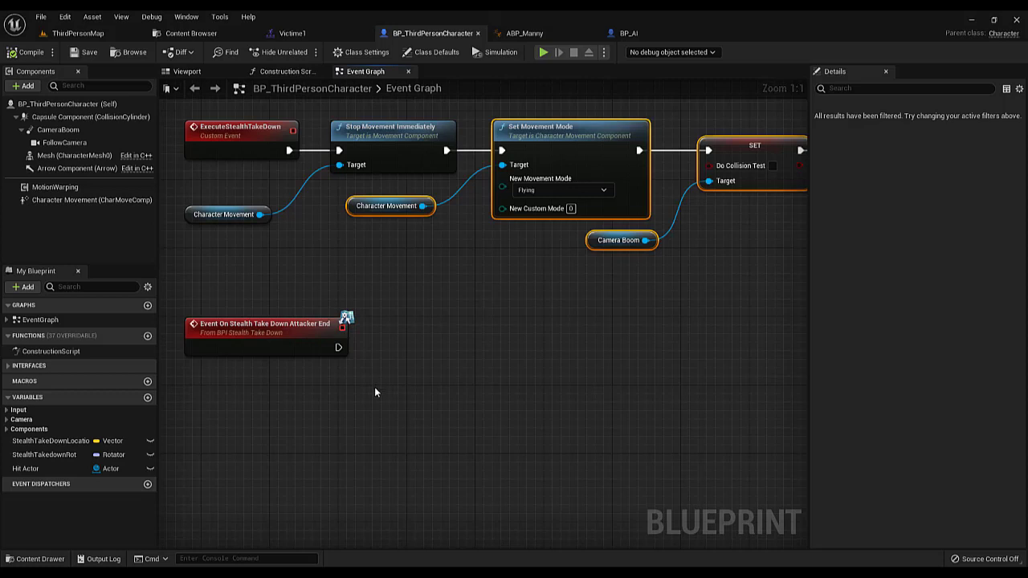
key("ctrl+c")
key("ctrl+v")
left_click_drag(331, 337, 430, 327)
left_click_drag(338, 347, 404, 328)
Set the duplicated Set Movement Mode node's New Movement Mode to Walking and compile BP_ThirdPersonCharacter
left_click(441, 387)
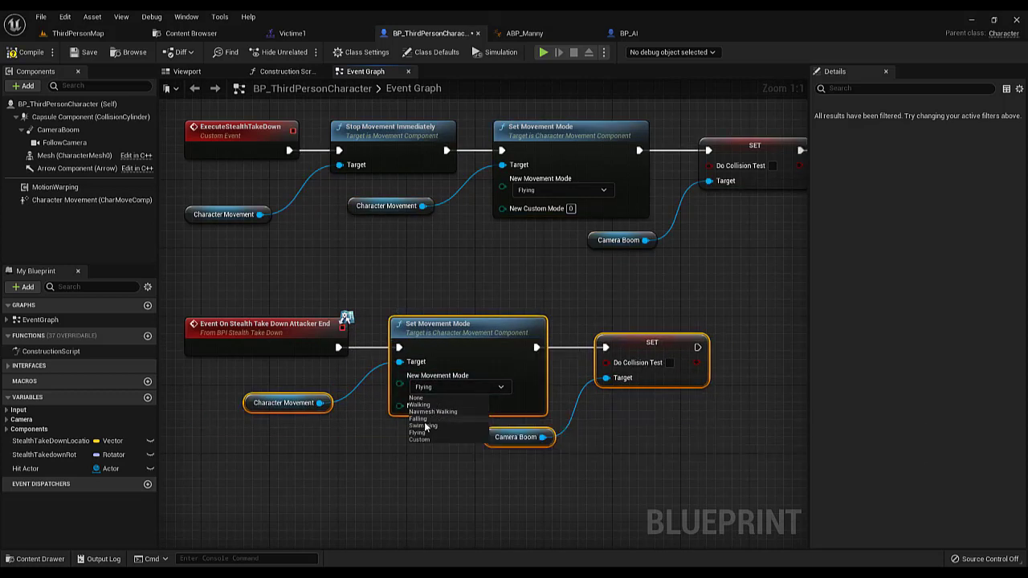
left_click(418, 405)
left_click(635, 430)
right_click_drag(635, 431, 478, 392)
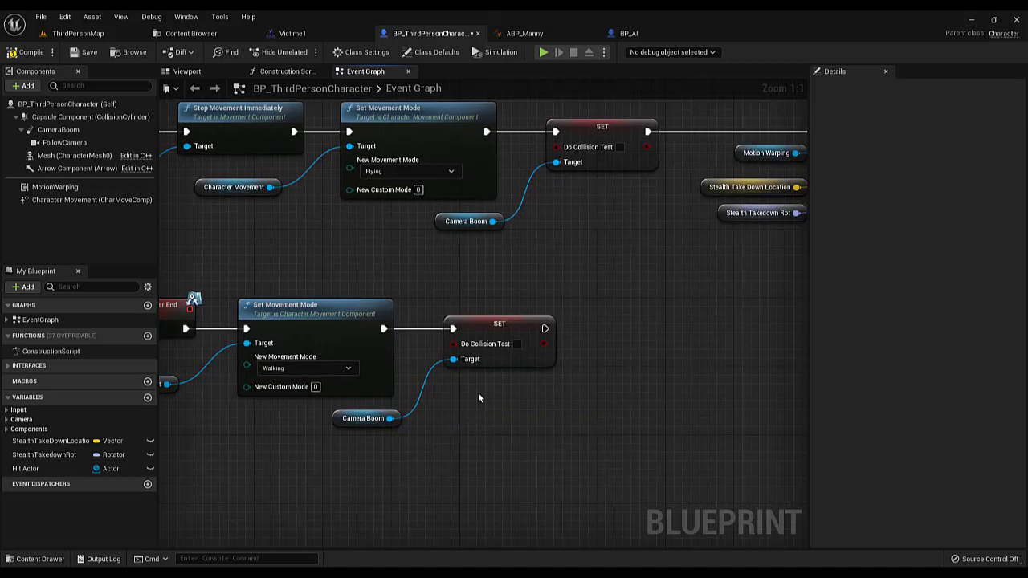
scroll(477, 360, "down", 5)
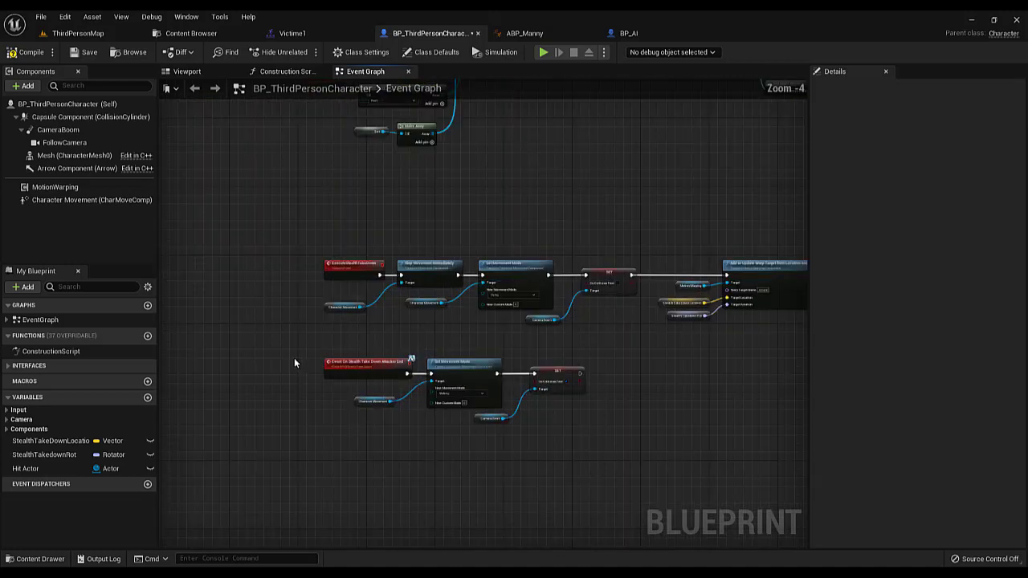
left_click_drag(295, 353, 589, 458)
left_click(590, 459)
left_click(31, 52)
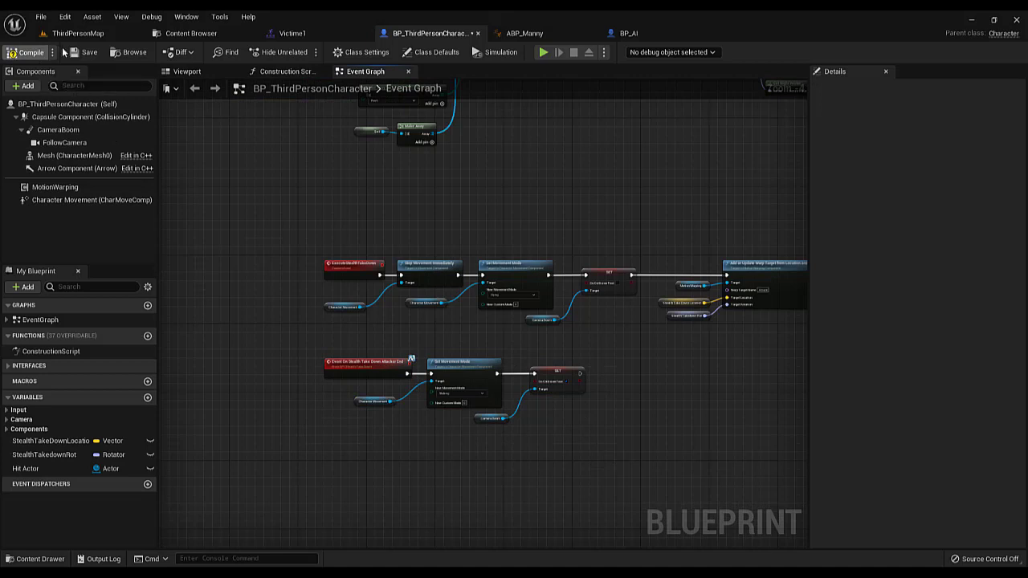
Filter the details of BP_AI's Mesh component by "phy" and review its physics settings
left_click(630, 38)
left_click(205, 72)
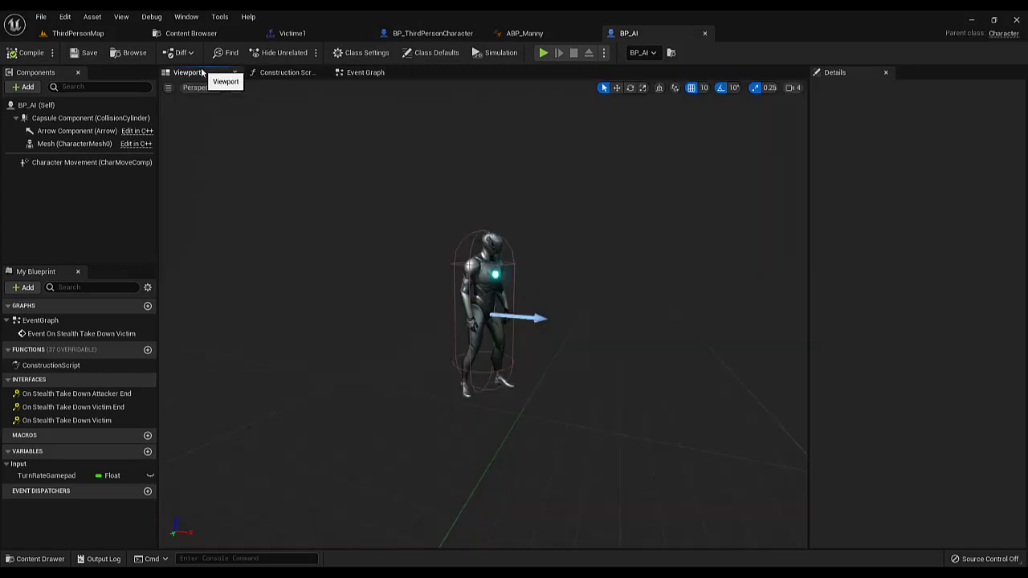
left_click(74, 143)
left_click(885, 89)
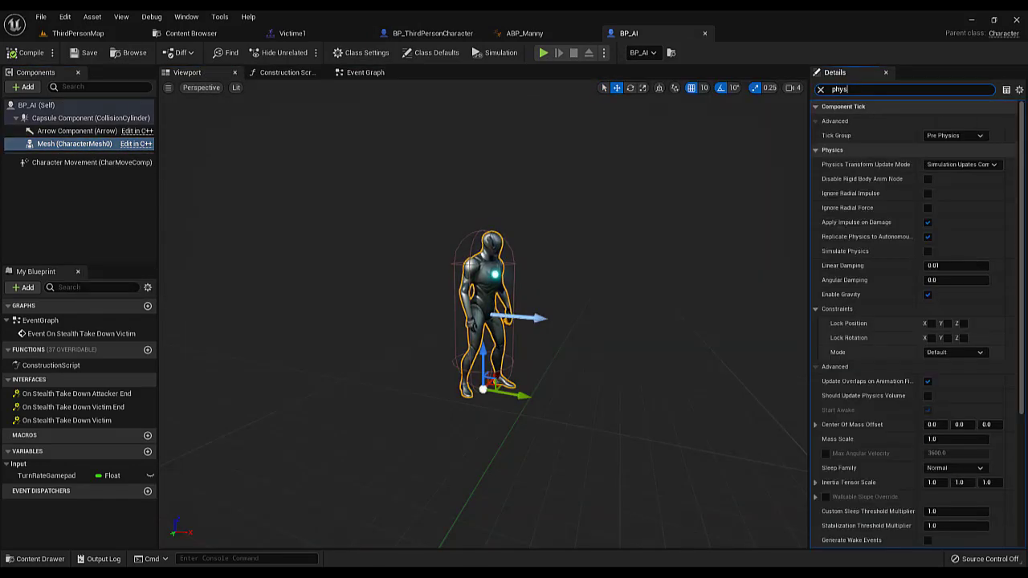
type("c")
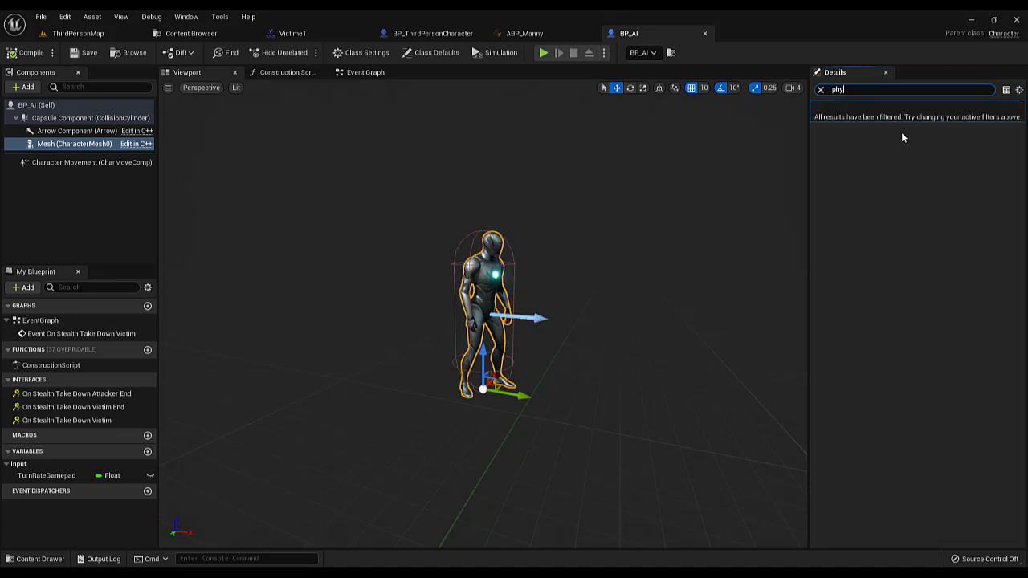
scroll(1009, 462, "down", 1)
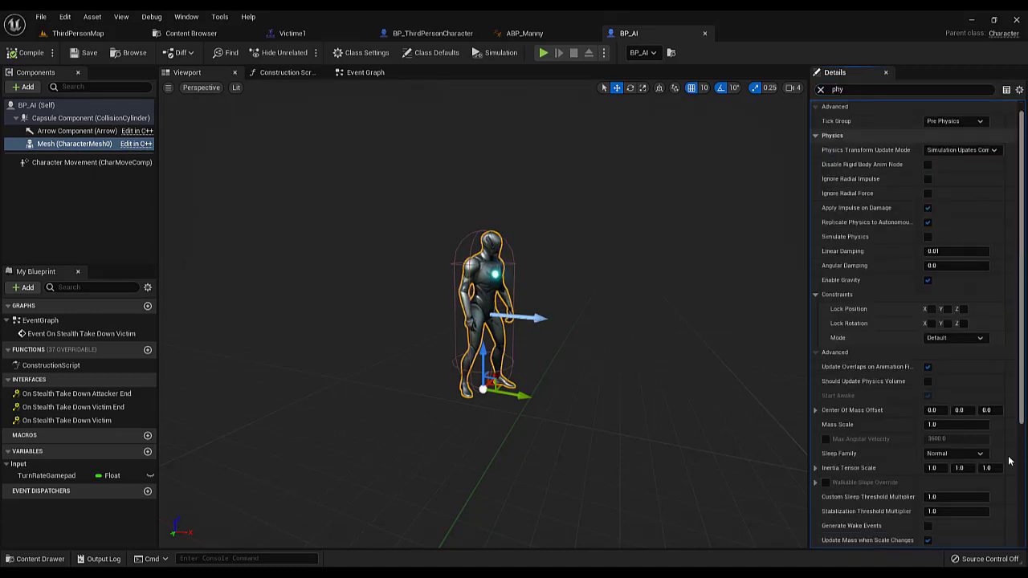
scroll(1004, 202, "up", 1)
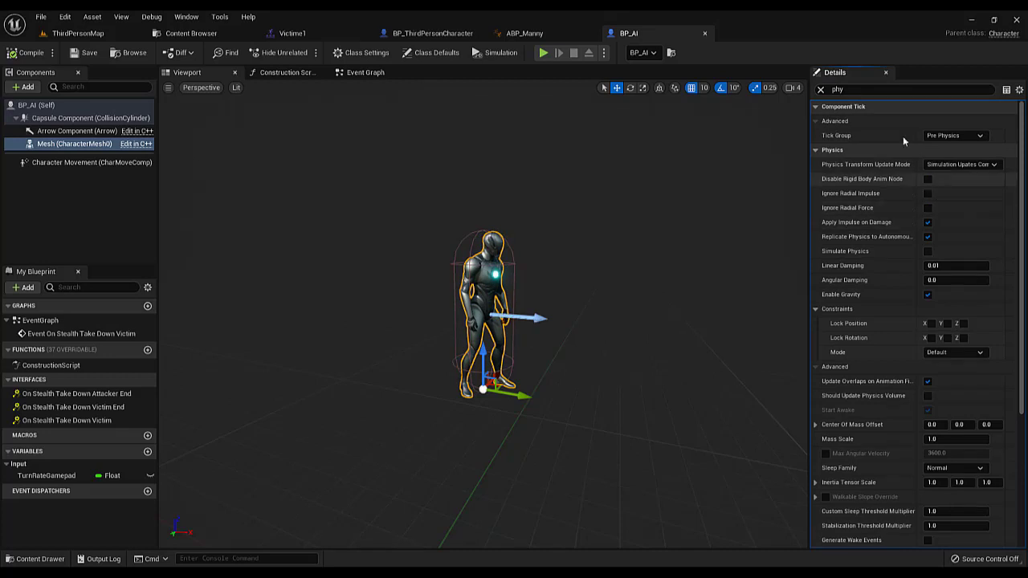
scroll(1000, 472, "down", 8)
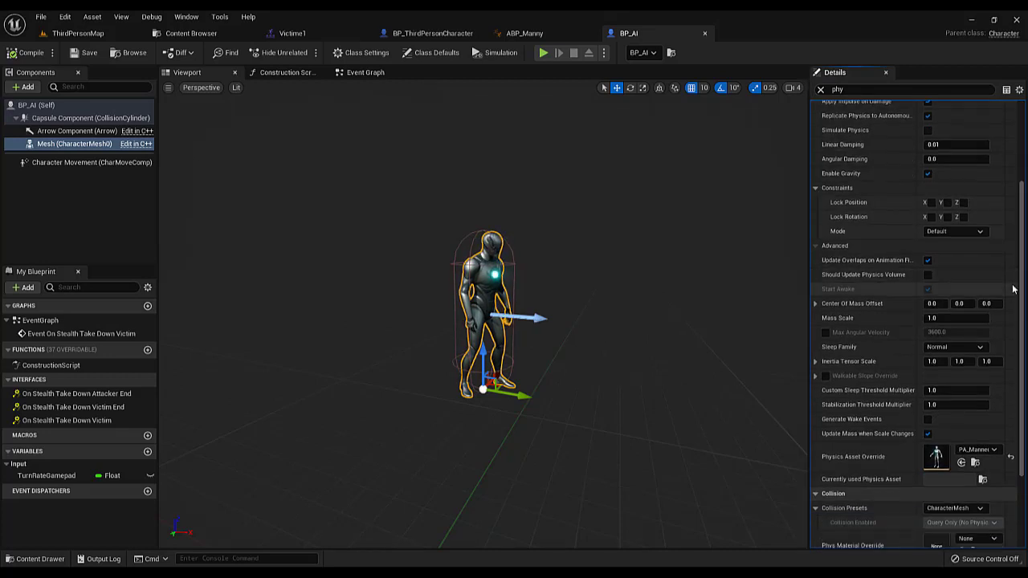
Open the Mesh component's physics asset override, PA_Mannequin, to inspect its bodies, and close it again
left_click(974, 463)
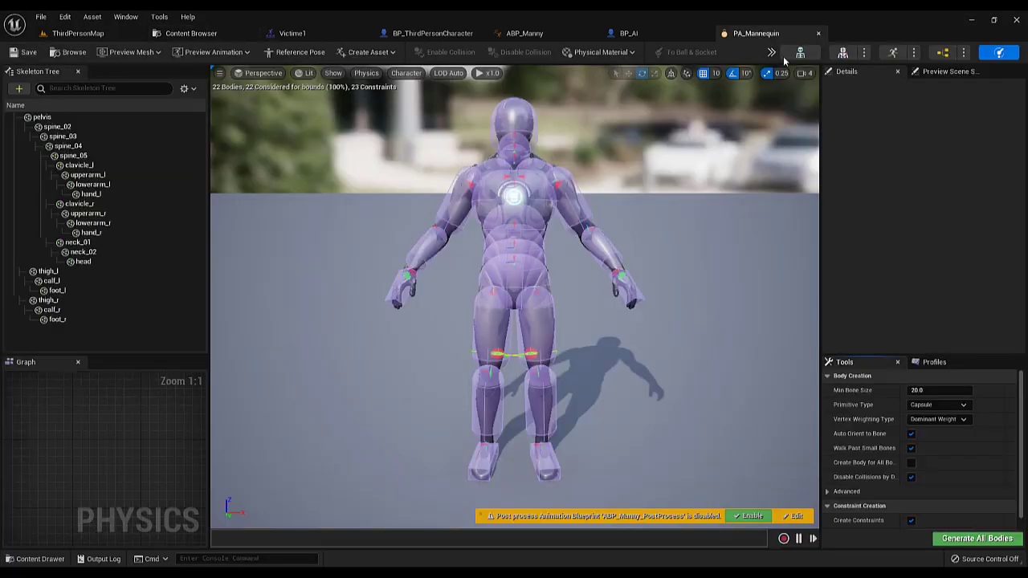
left_click(817, 34)
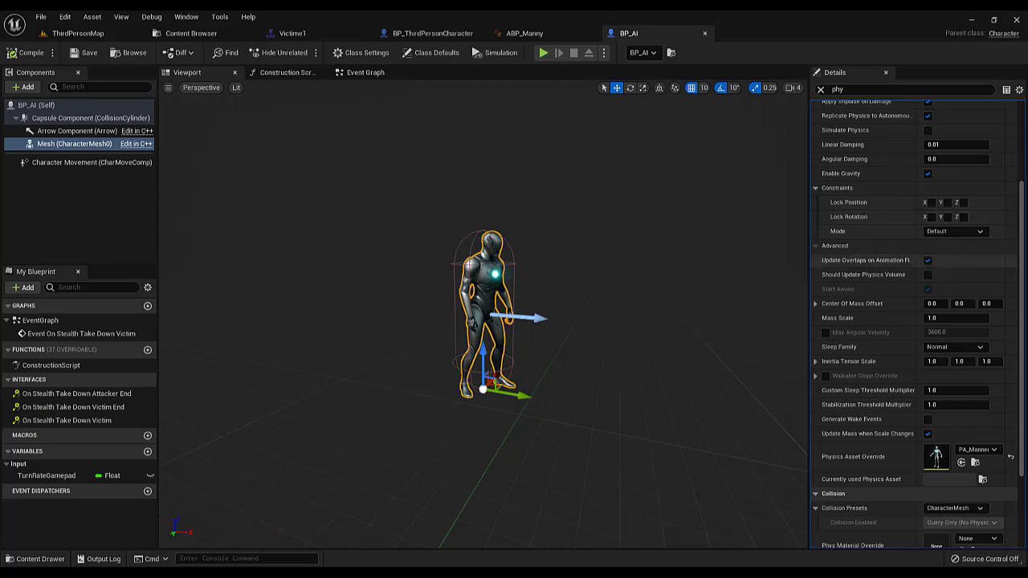
scroll(915, 321, "up", 3)
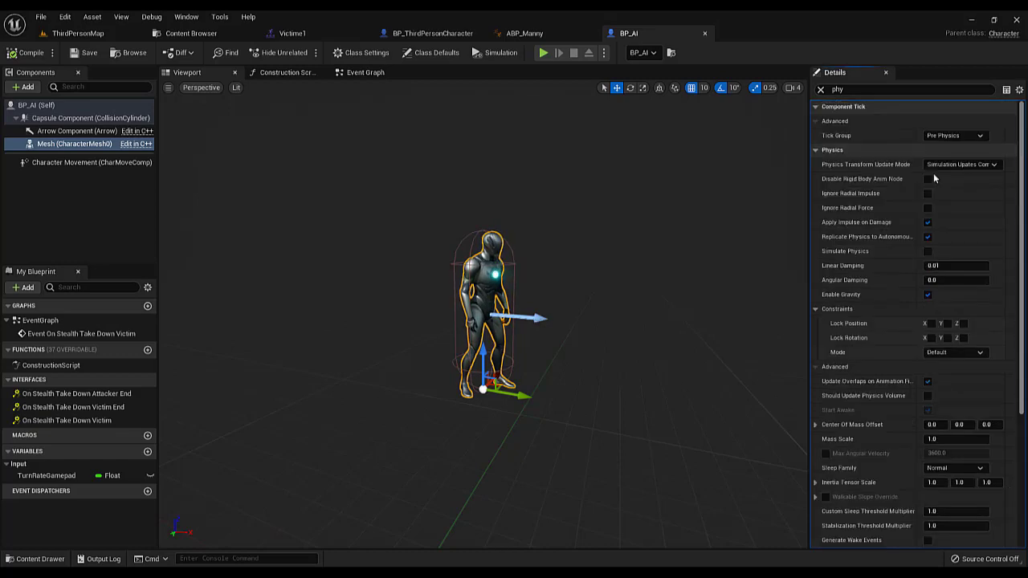
Add an Event On Stealth Take Down Victim End node to BP_AI's event graph, below the existing victim event
left_click(371, 73)
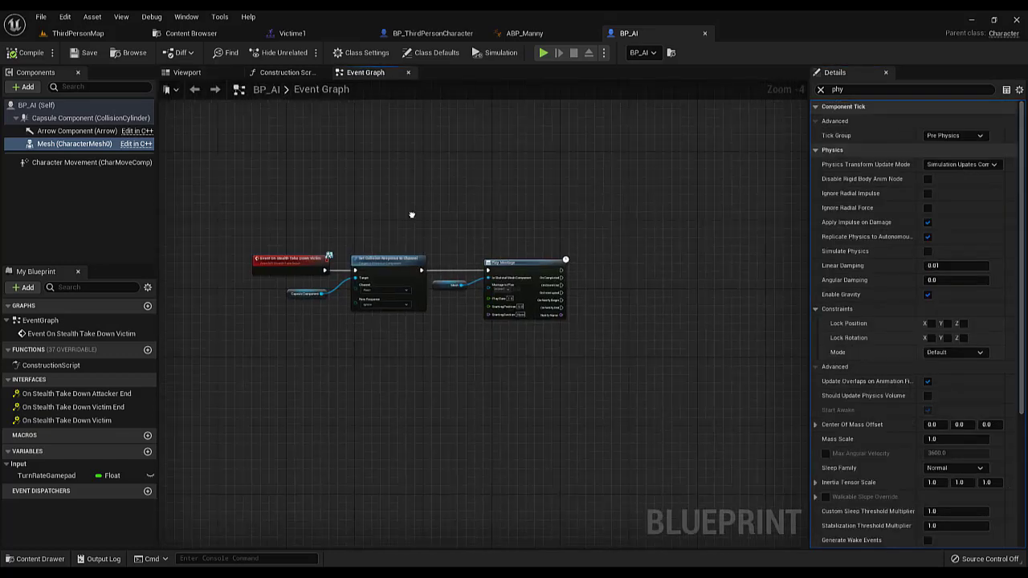
scroll(356, 296, "up", 2)
right_click(355, 302)
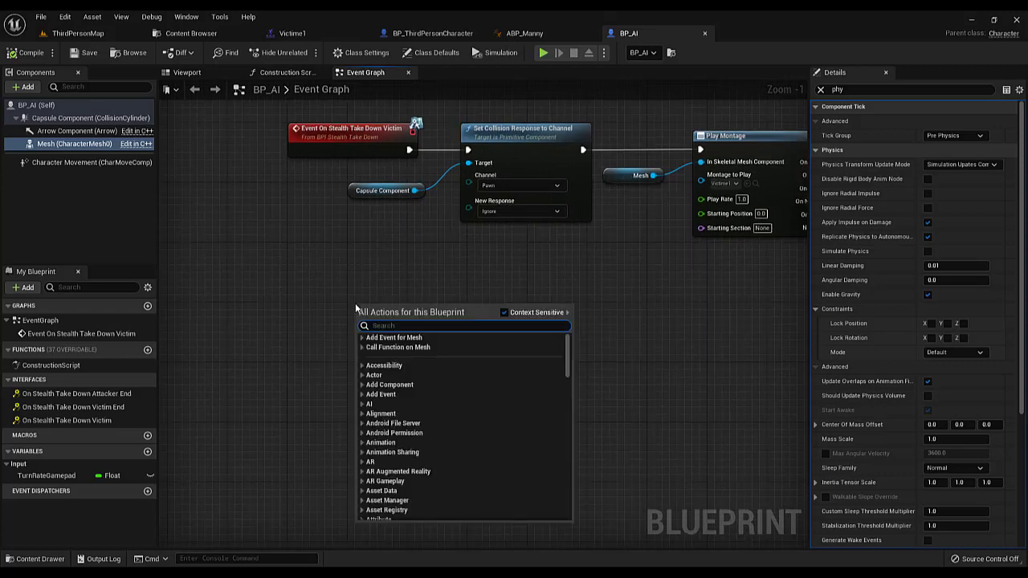
type("evee")
key("BackSpace")
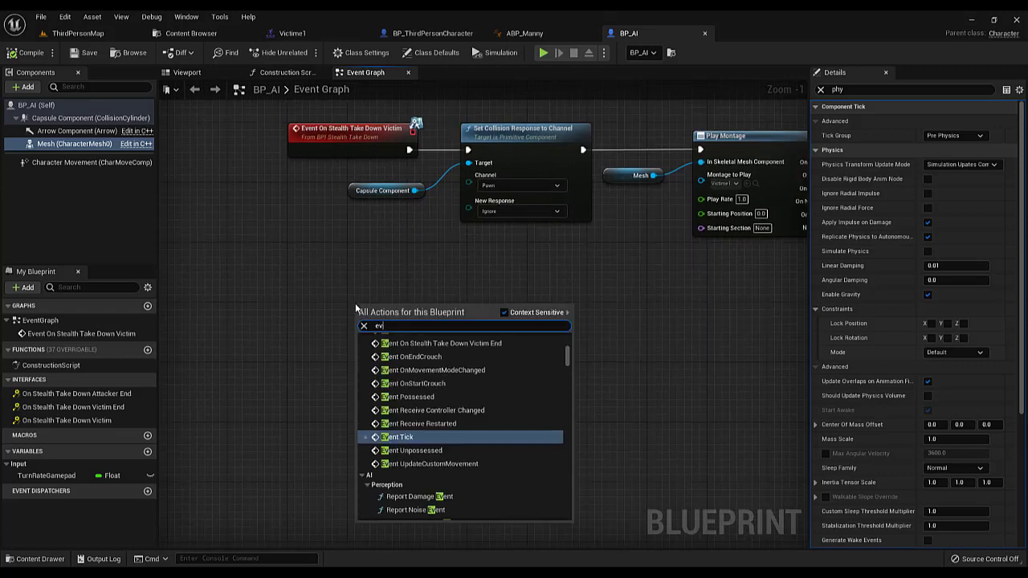
type("nt on stea")
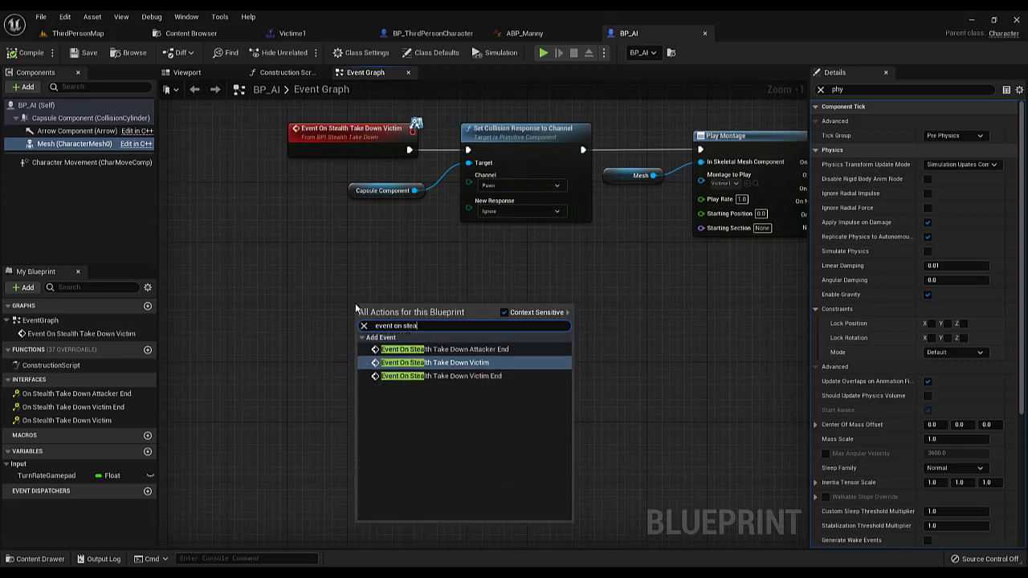
left_click(455, 377)
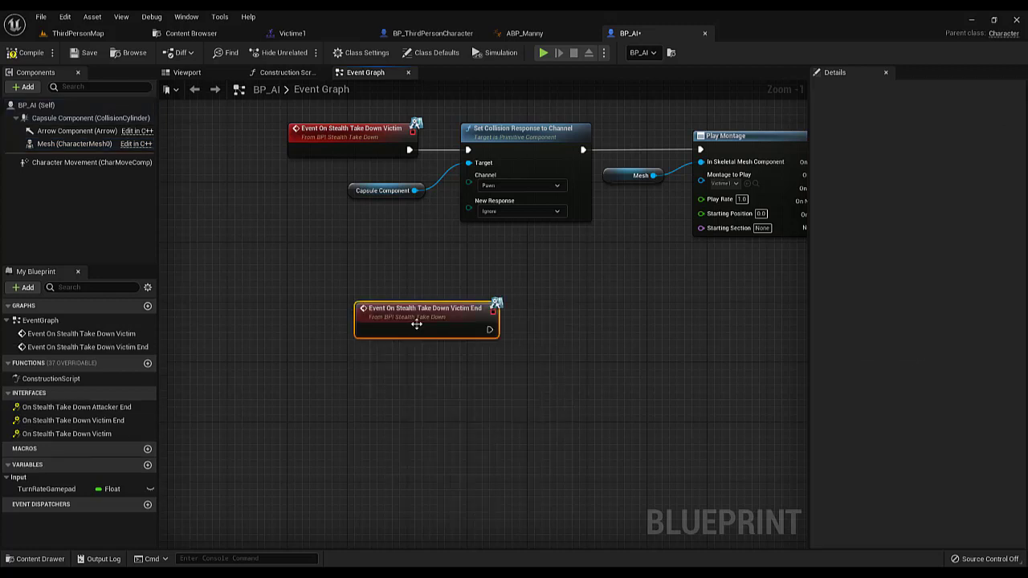
left_click_drag(415, 324, 349, 330)
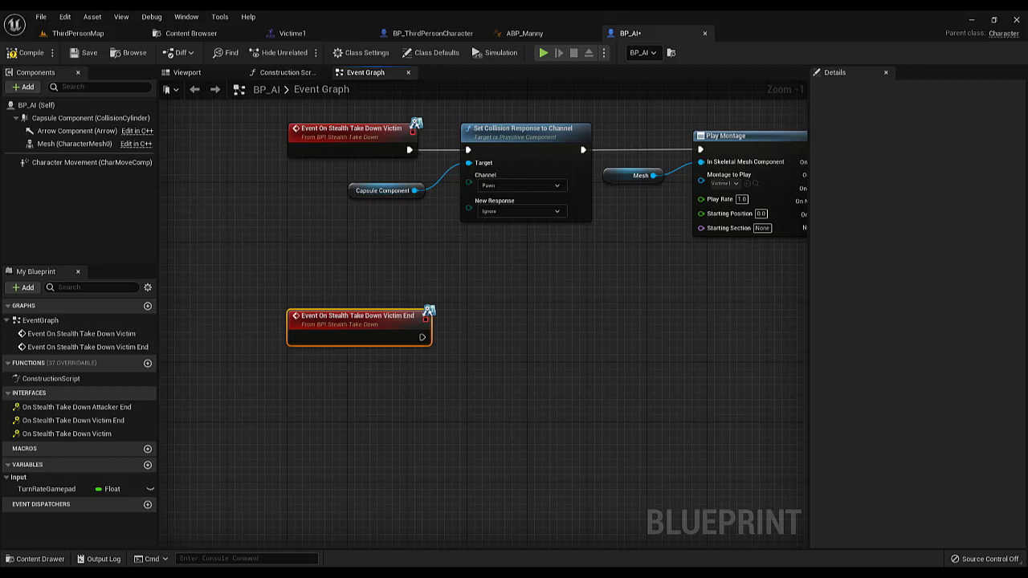
Connect the victim end event to a Set Collision Enabled node targeting Mesh, with New Type set to Collision Enabled (Query and Physics)
right_click_drag(491, 407, 459, 326)
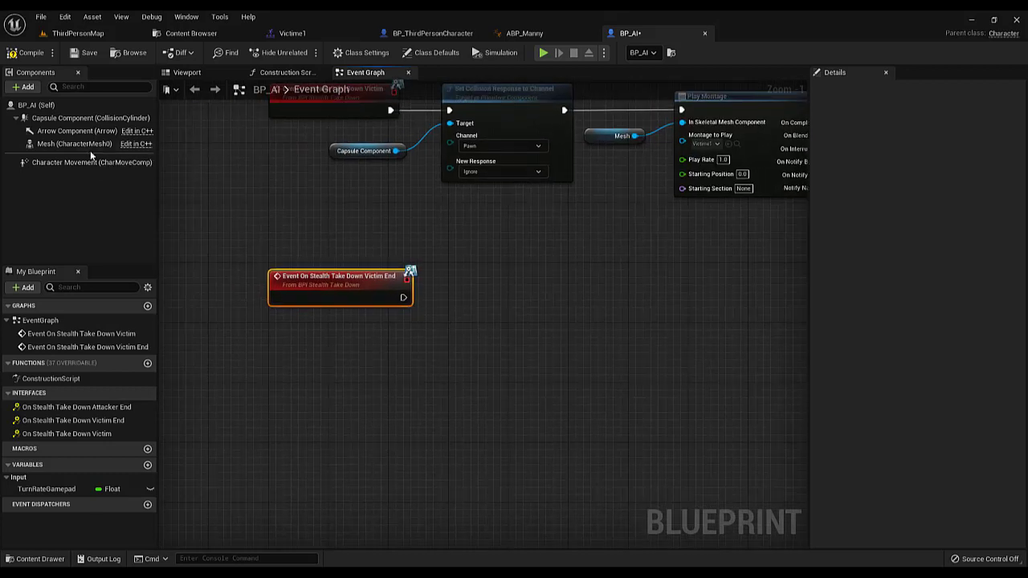
left_click_drag(71, 143, 445, 309)
type("se")
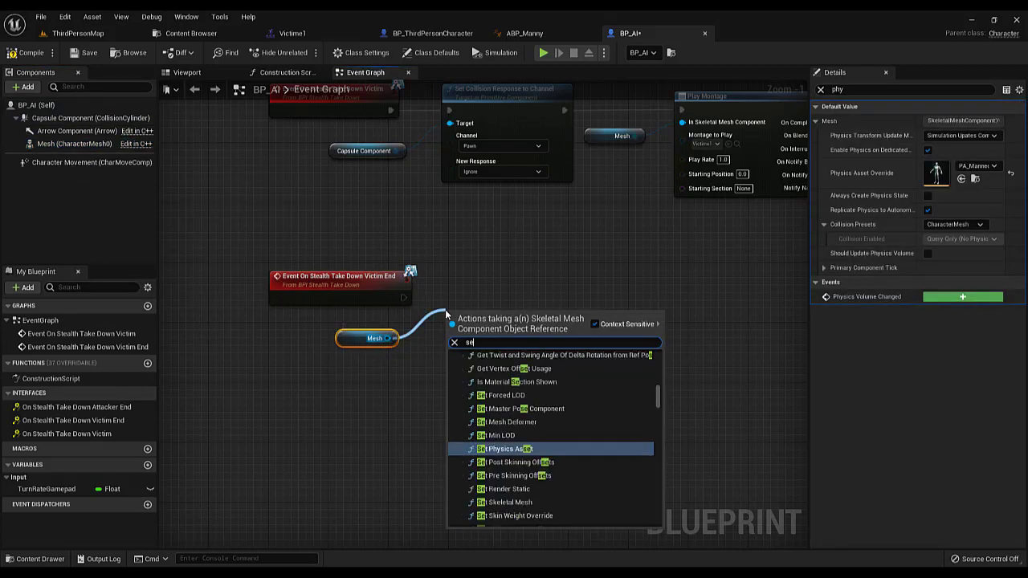
type("t col")
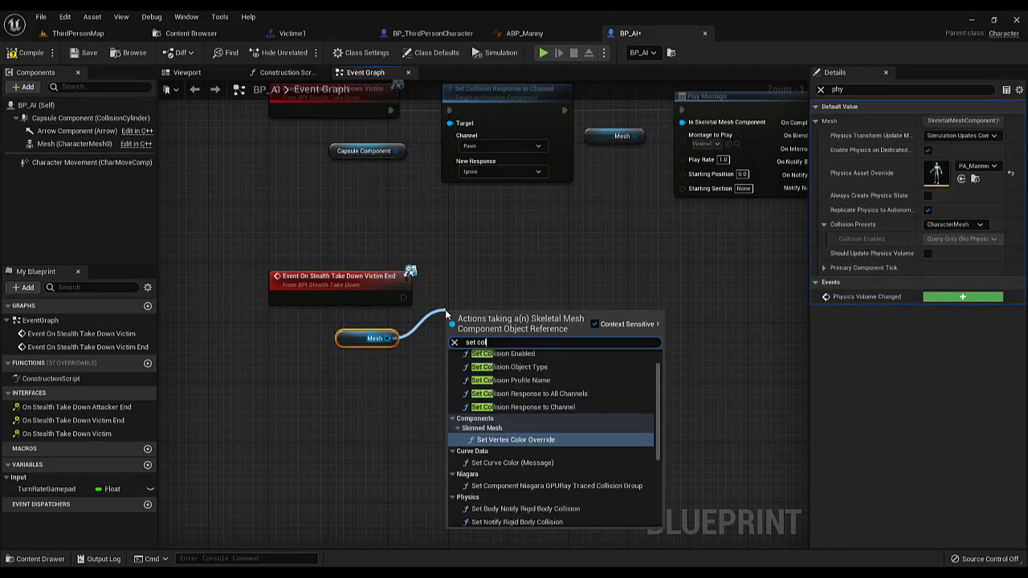
type("lision")
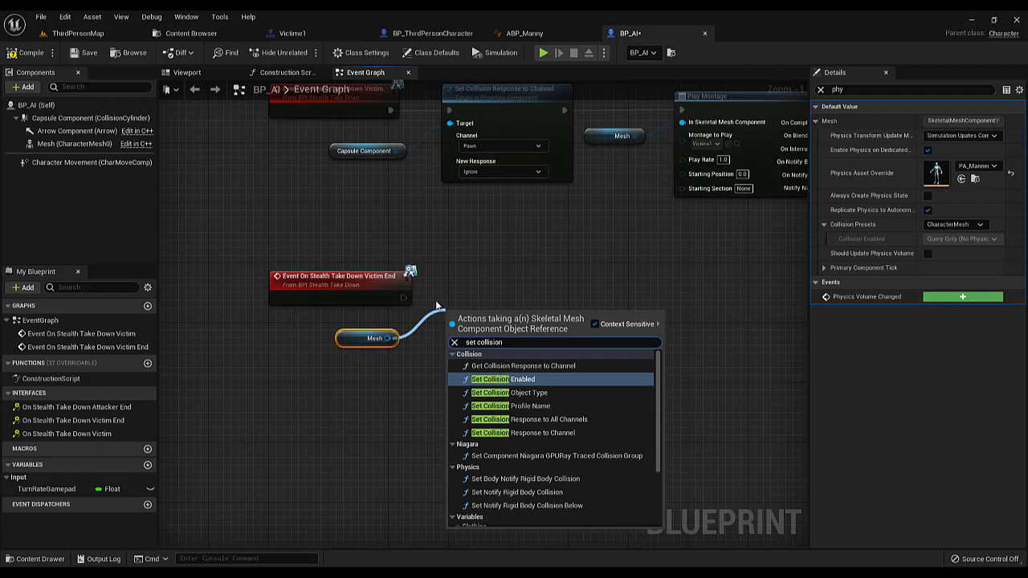
key("Return")
left_click(484, 371)
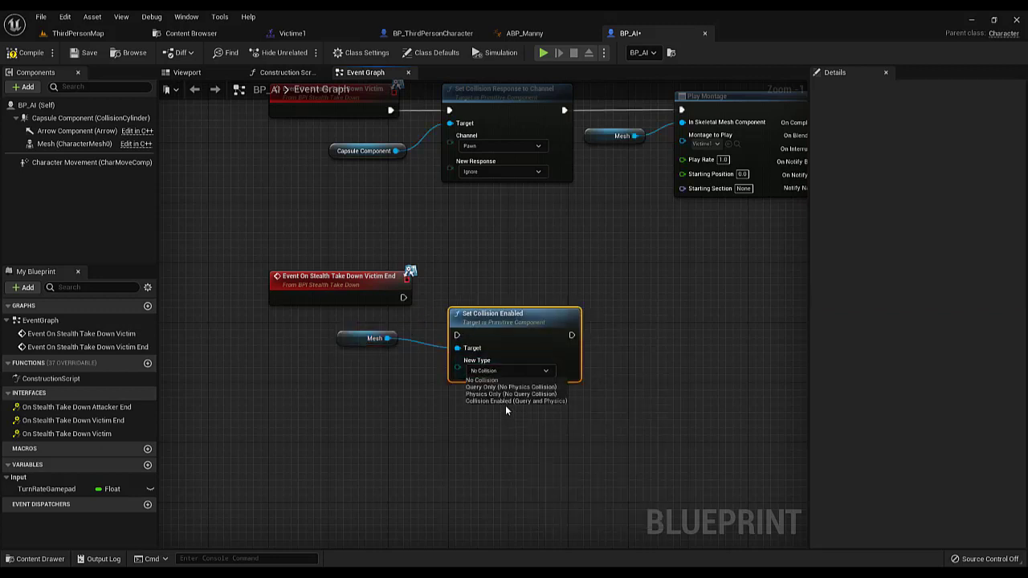
left_click(500, 399)
left_click_drag(403, 298, 495, 287)
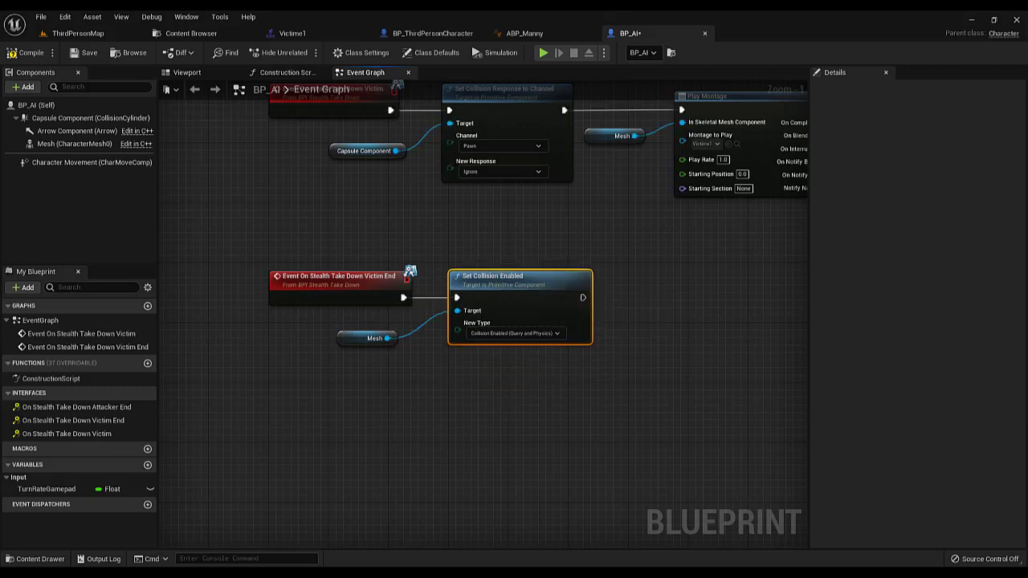
Add a Set All Bodies Below Simulate Physics node targeting a new Mesh reference and connect it after Set Collision Enabled
right_click_drag(361, 424, 268, 419)
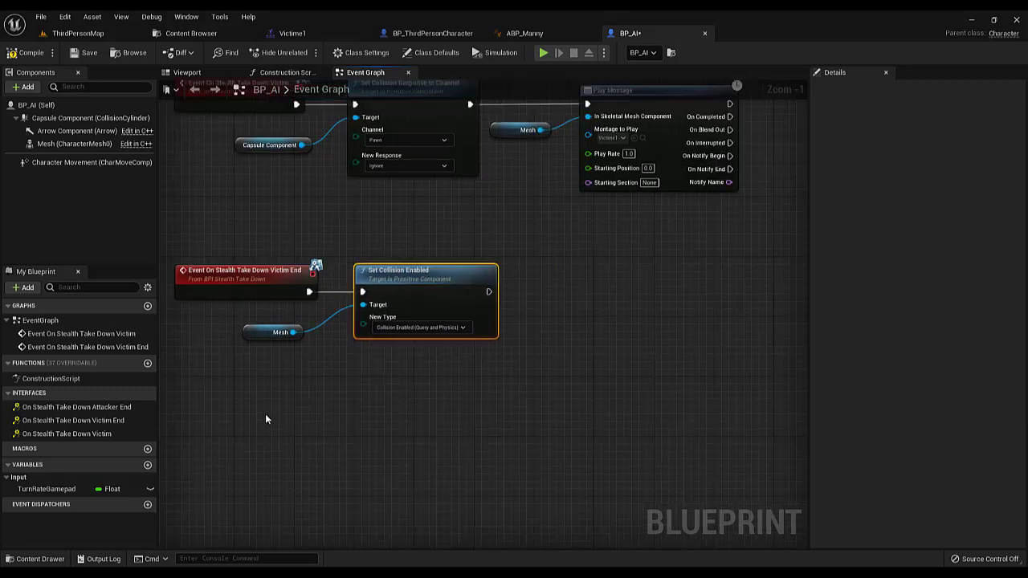
right_click_drag(286, 335, 224, 341)
left_click_drag(75, 145, 542, 297)
type("set allbo")
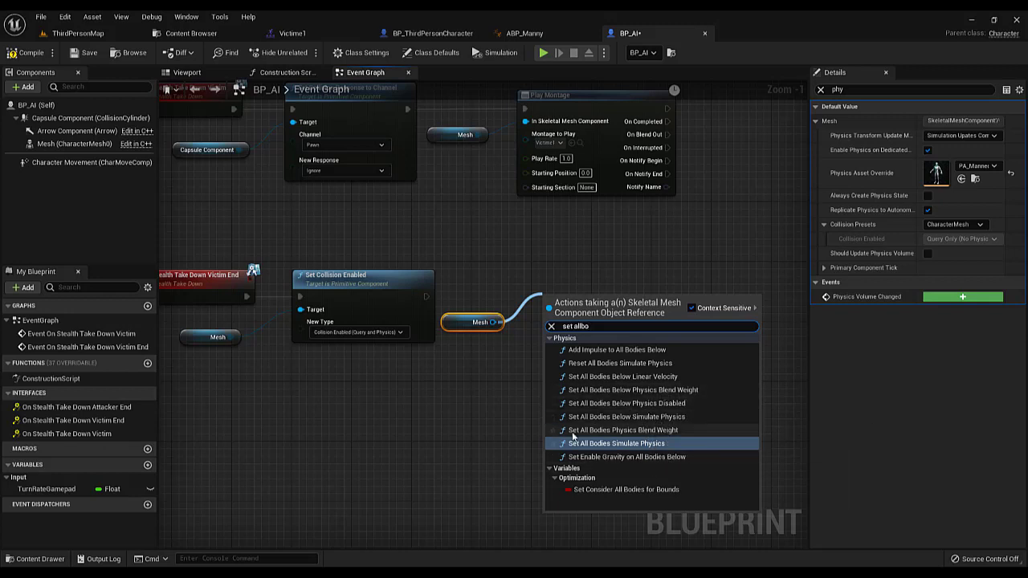
type("dies be")
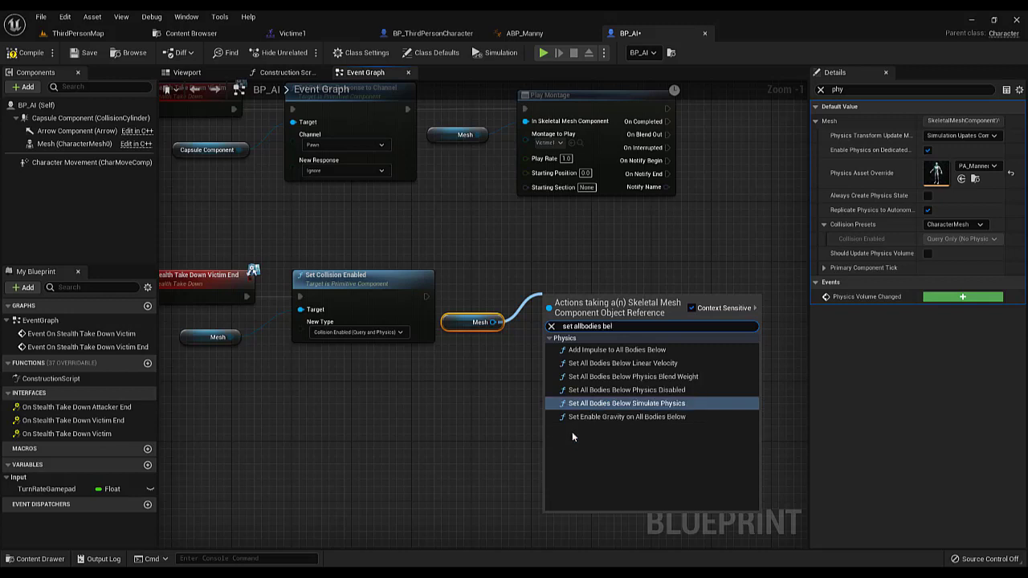
type("l")
left_click(628, 403)
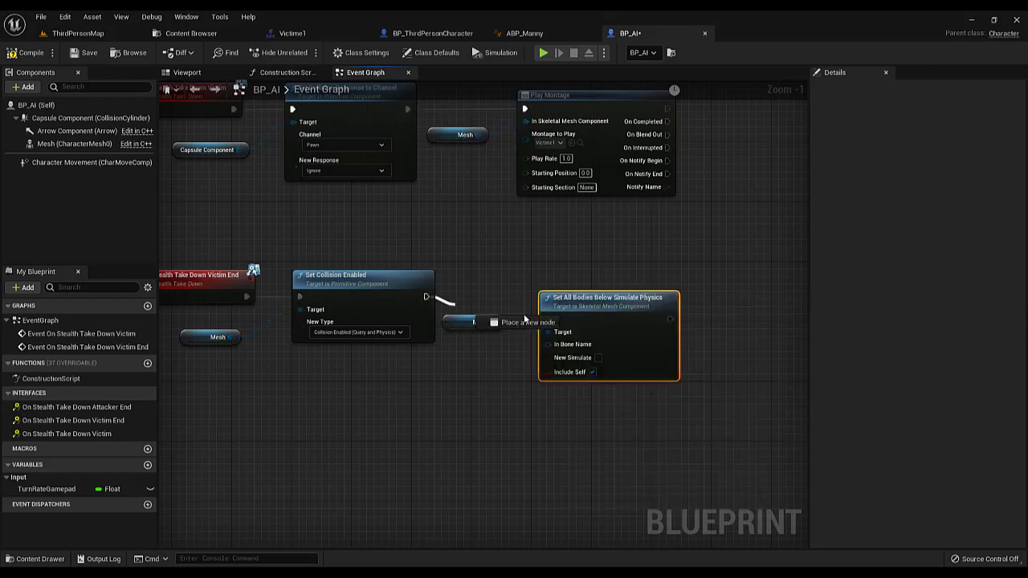
left_click_drag(524, 315, 562, 318)
left_click_drag(628, 311, 622, 293)
Feed In Bone Name of Set All Bodies Below Simulate Physics from a Make Literal Name node placed below the Mesh reference
left_click_drag(548, 322, 486, 378)
type("make")
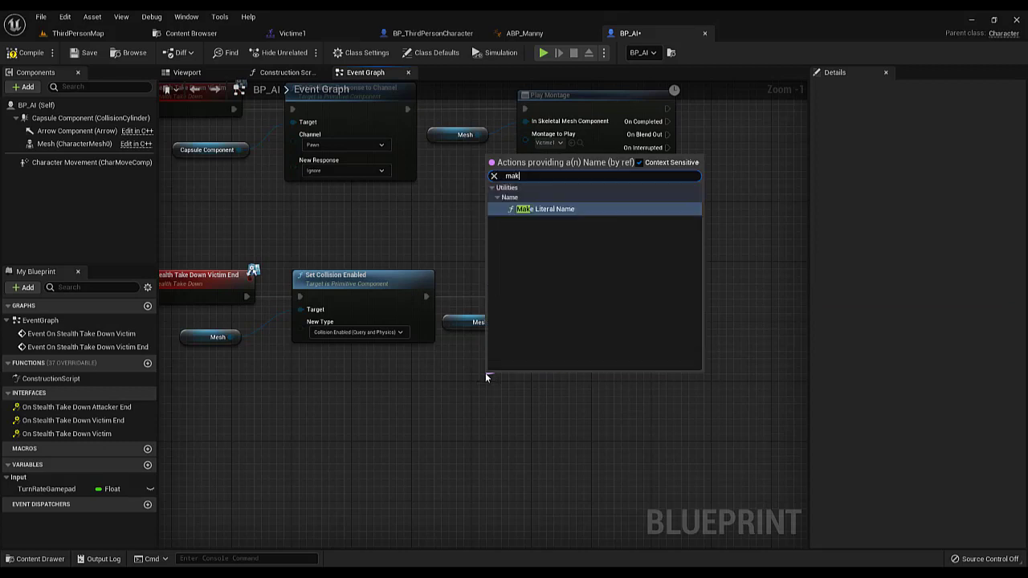
key("Return")
left_click_drag(511, 381, 451, 374)
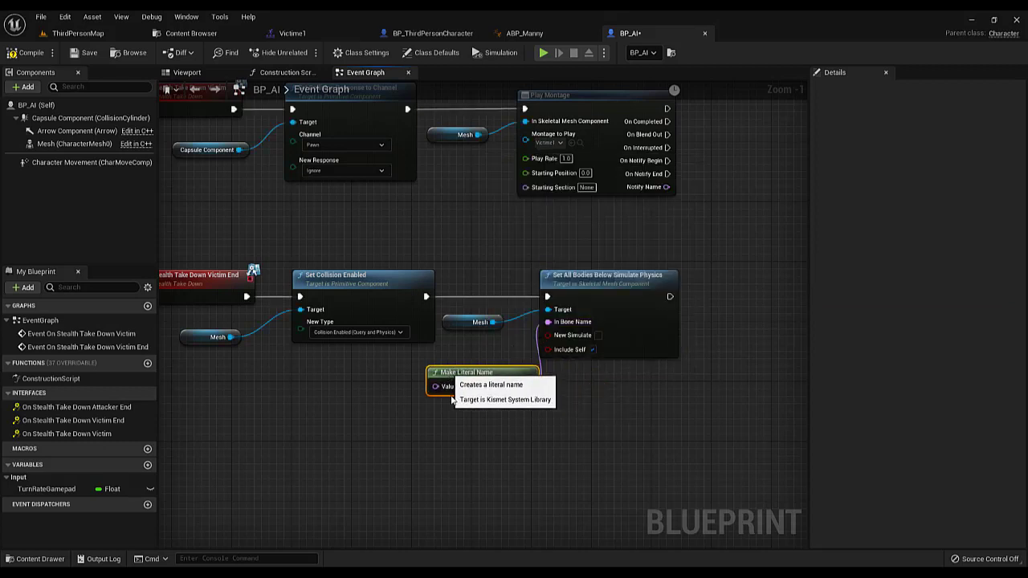
Set the Make Literal Name value to pelvis and enable New Simulate on Set All Bodies Below Simulate Physics
type("pelvis")
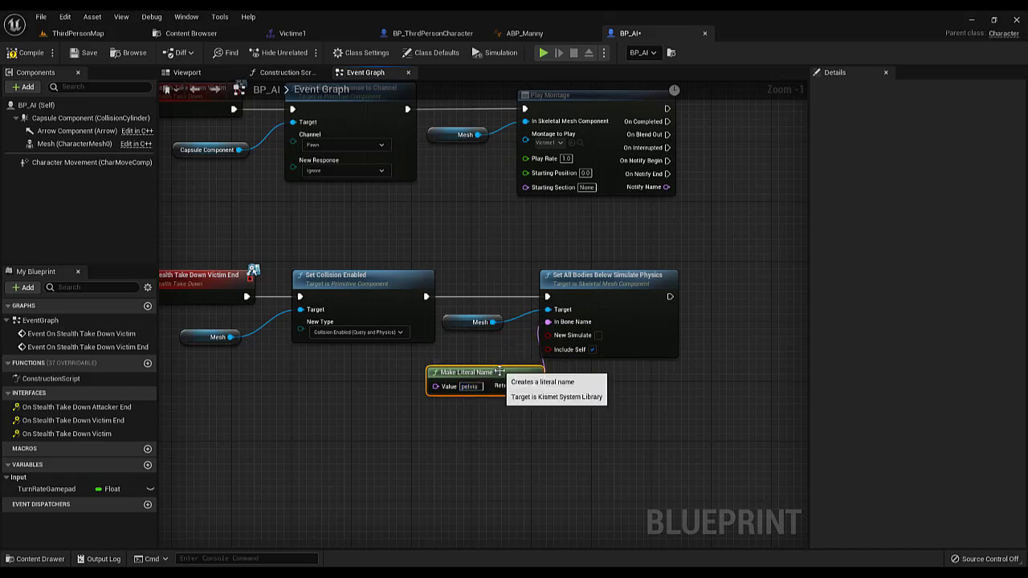
left_click_drag(457, 372, 391, 365)
left_click(597, 336)
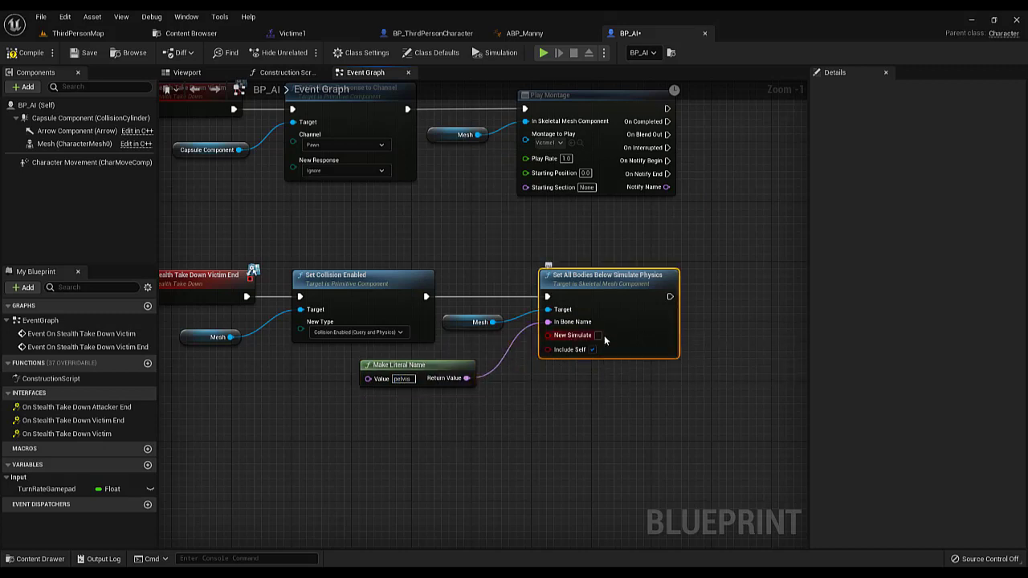
right_click_drag(604, 336, 434, 343)
left_click(434, 344)
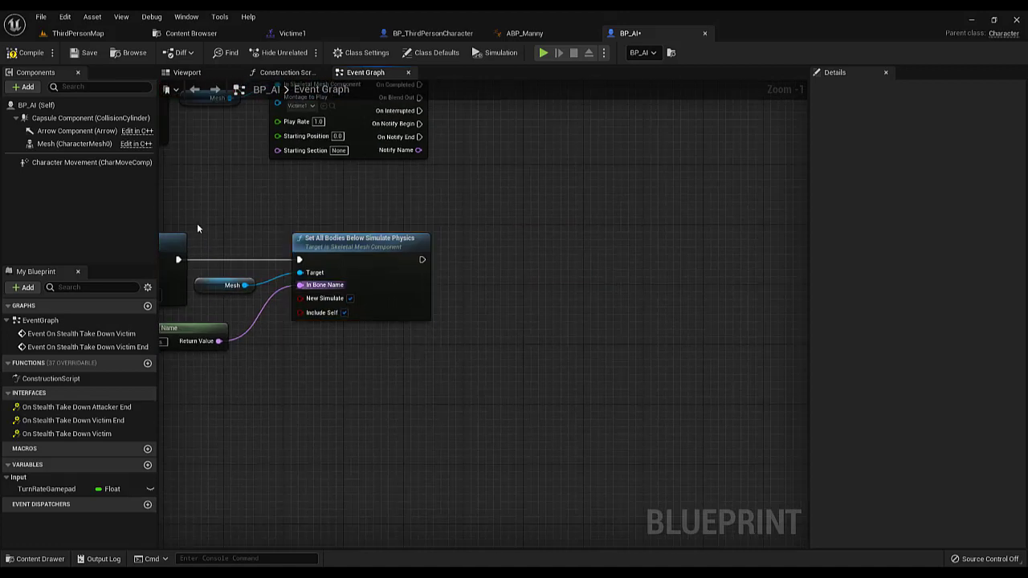
Add a Set Collision Enabled node targeting Capsule Component with New Type No Collision, connected after Set All Bodies Below Simulate Physics
left_click_drag(76, 121, 467, 287)
type("setcoll")
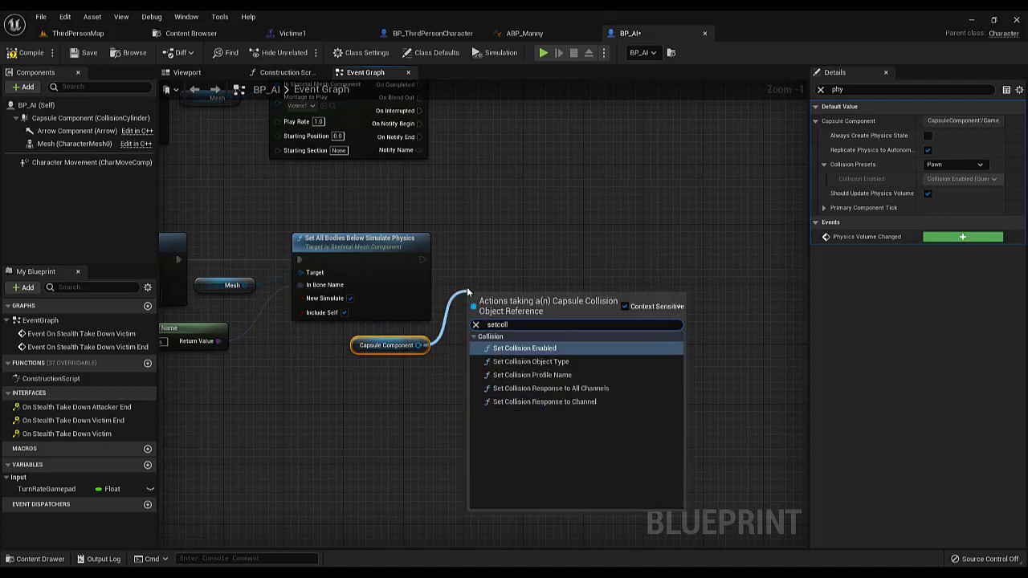
left_click(521, 348)
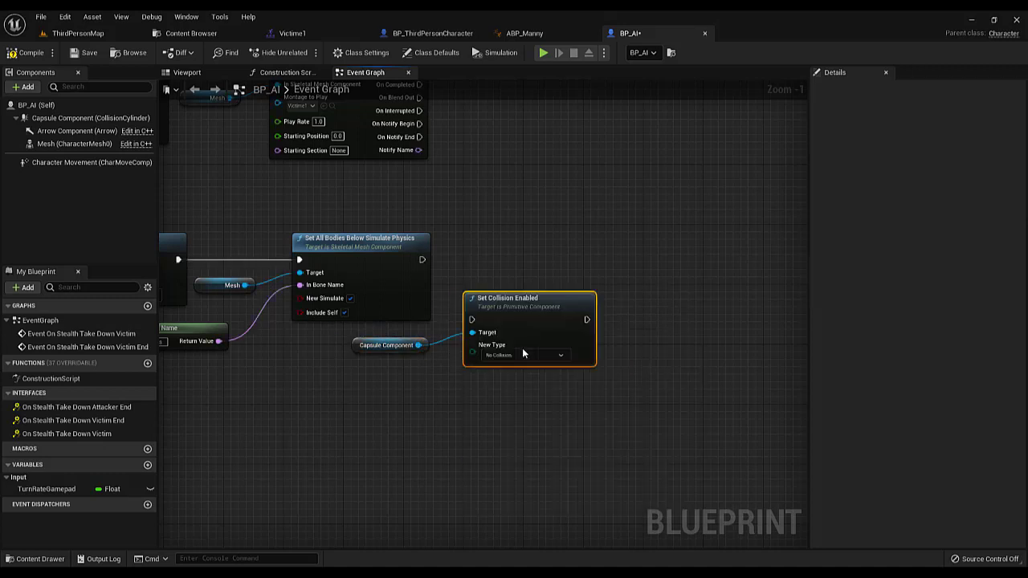
left_click_drag(421, 259, 541, 256)
scroll(567, 306, "down", 3)
scroll(277, 279, "up", 2)
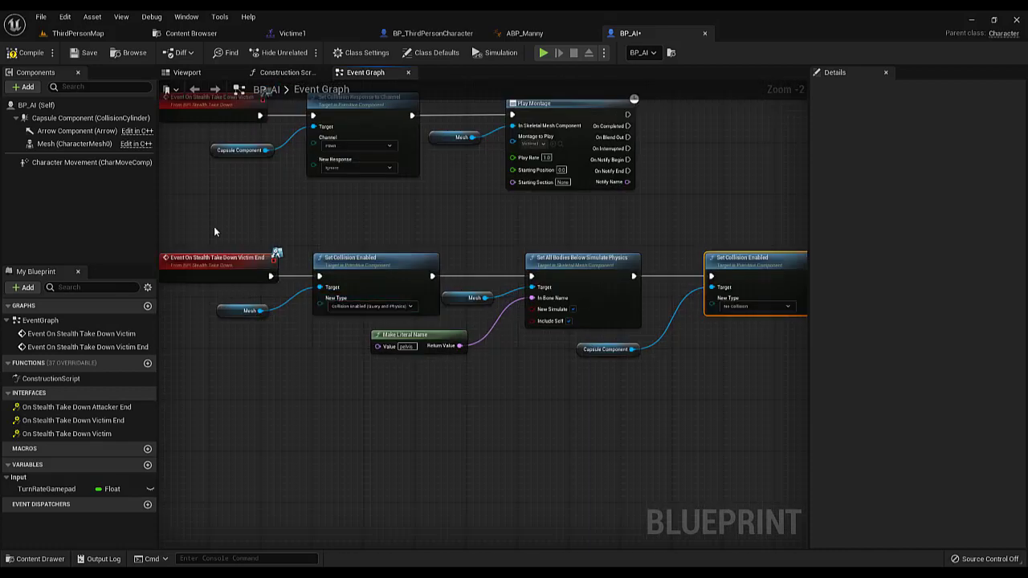
left_click_drag(215, 230, 745, 407)
left_click(244, 340)
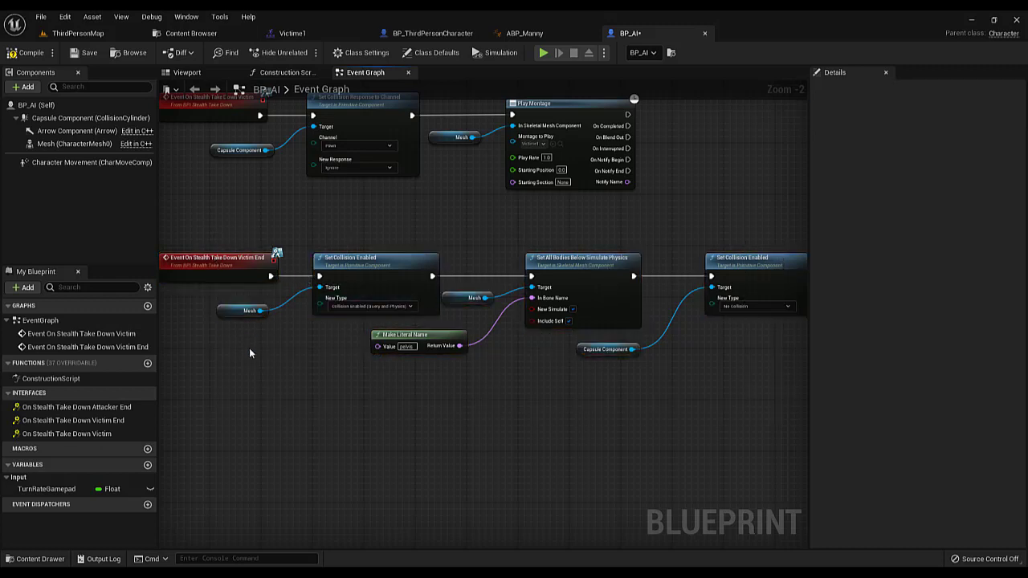
left_click_drag(248, 353, 538, 298)
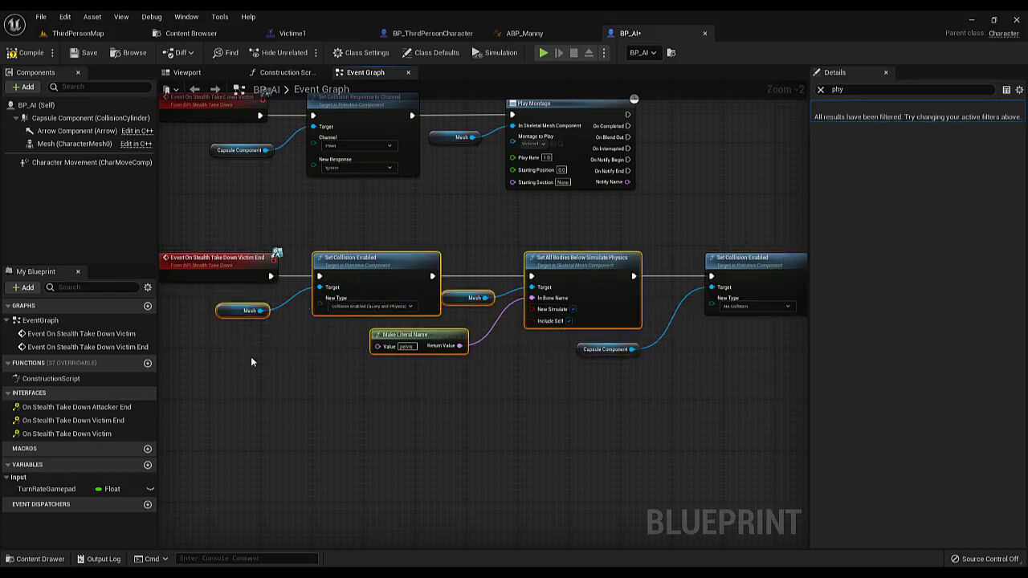
left_click_drag(251, 356, 531, 293)
right_click_drag(545, 349, 424, 351)
left_click_drag(460, 370, 524, 343)
left_click_drag(591, 379, 677, 228)
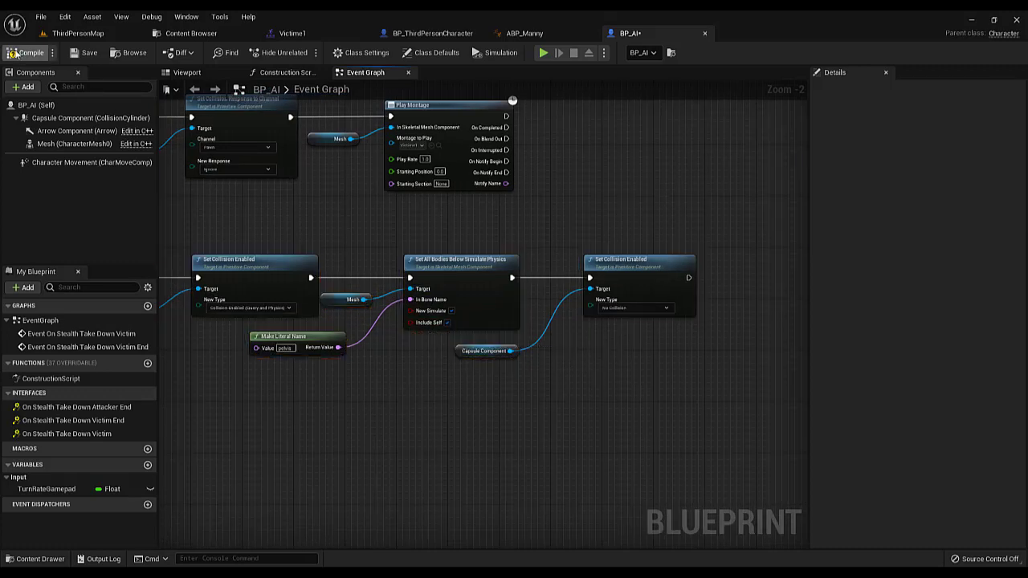
Compile and save the BP_AI blueprint
left_click(13, 53)
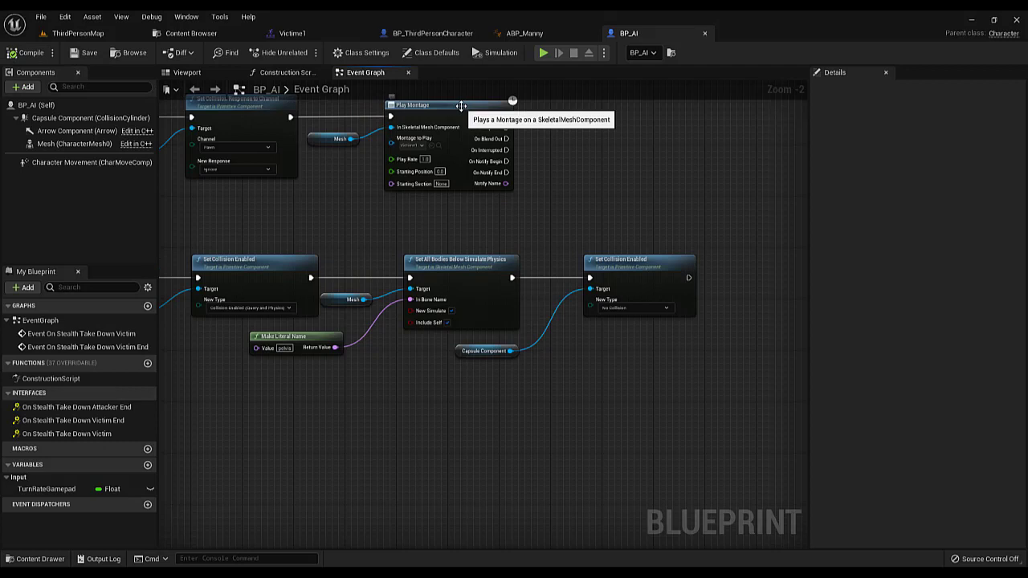
scroll(463, 104, "down", 3)
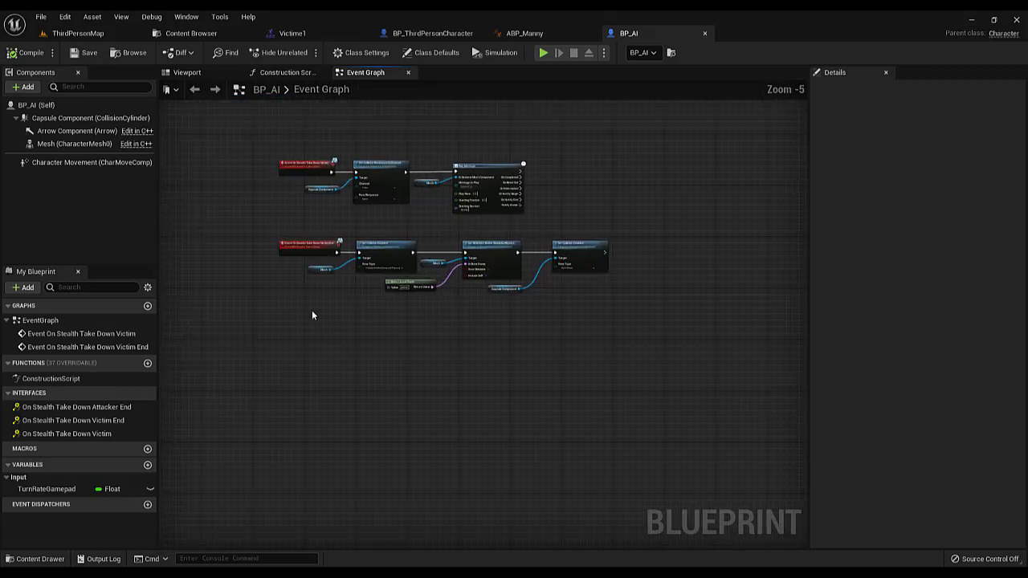
left_click_drag(311, 310, 594, 257)
left_click(594, 257)
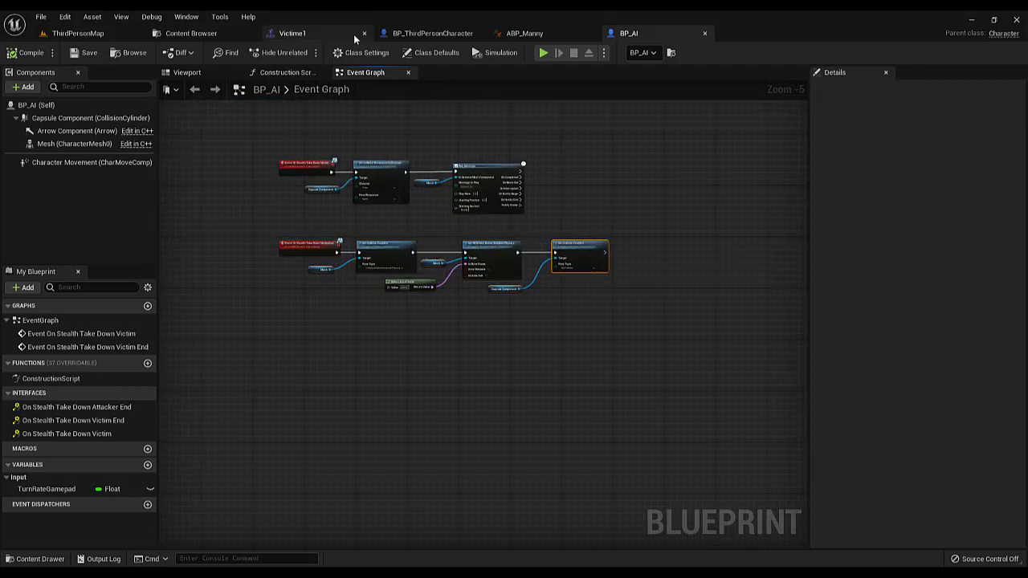
Scrub the Victime1 montage around its StealthTakeDownVictimEnds notify to examine the victim's pose
left_click(318, 33)
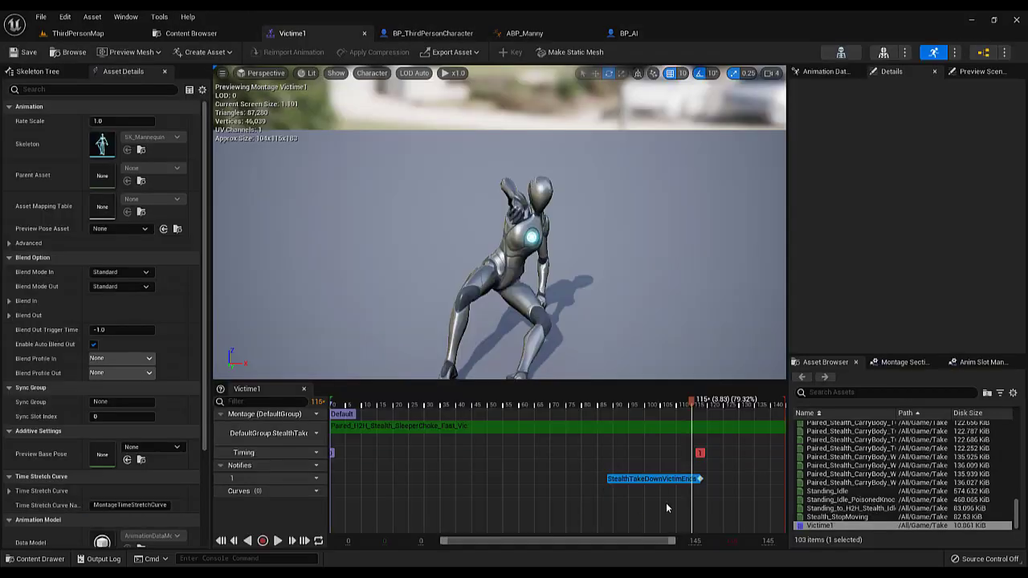
key("super+Down")
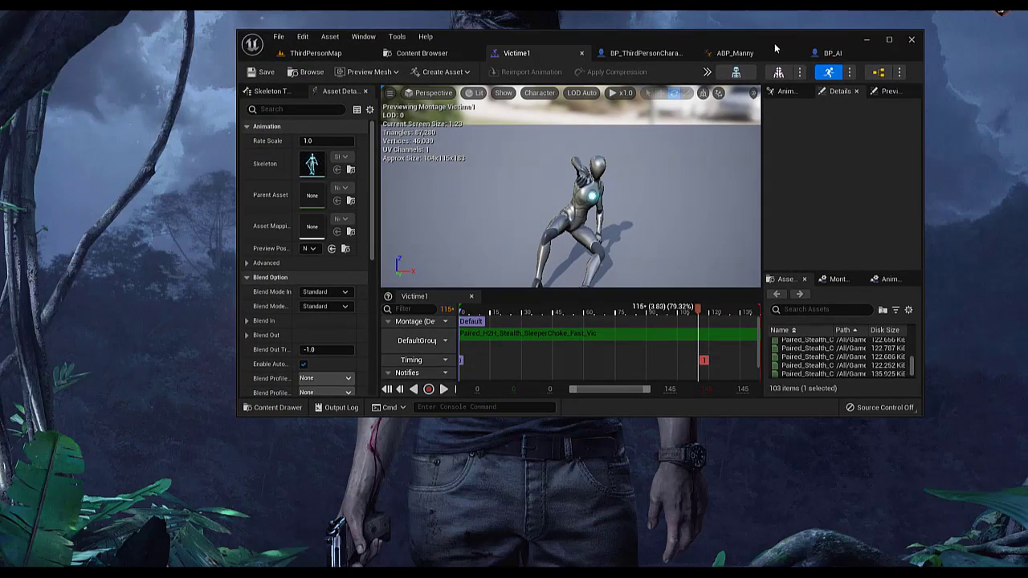
double_click(775, 48)
left_click_drag(690, 405, 708, 450)
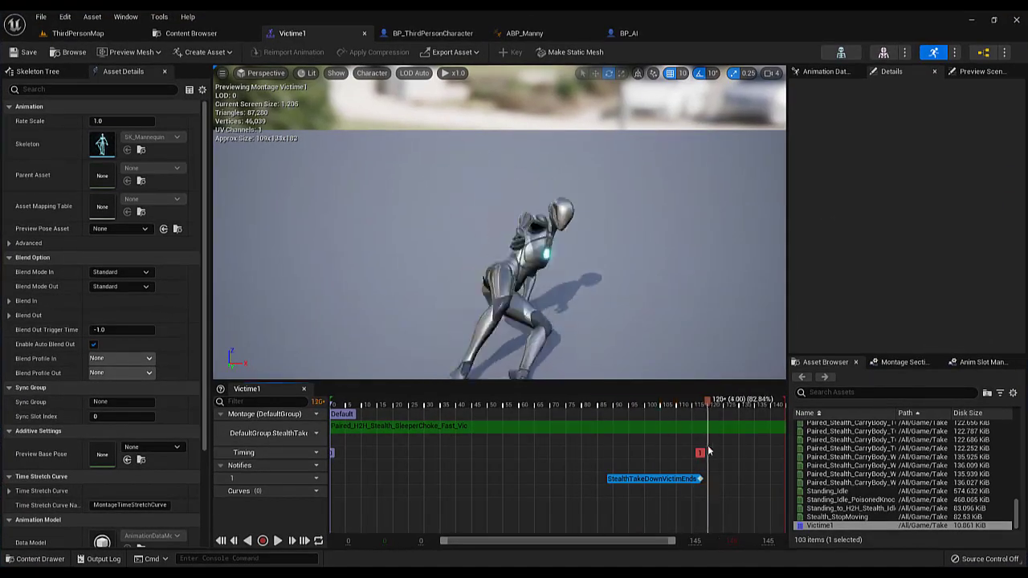
left_click(701, 452)
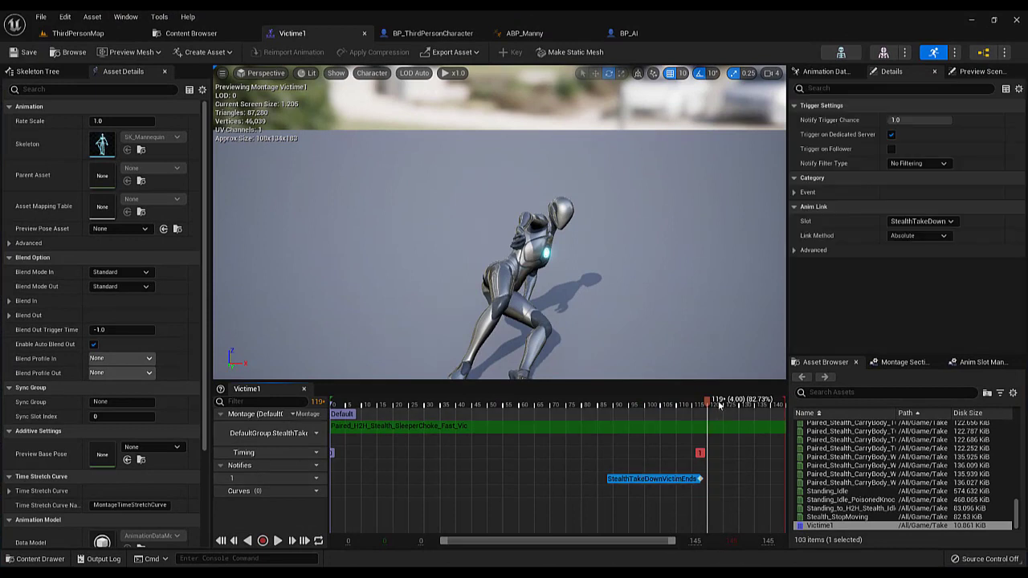
left_click_drag(716, 404, 683, 428)
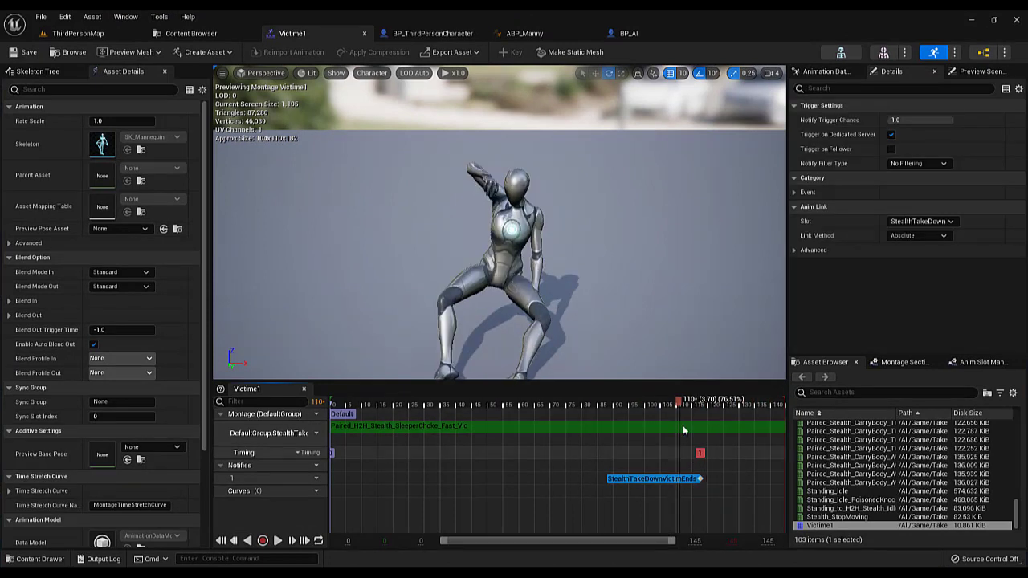
Place ABP_Manny after BP_AI among the open assets and open its Event Graph at an empty area
left_click(530, 36)
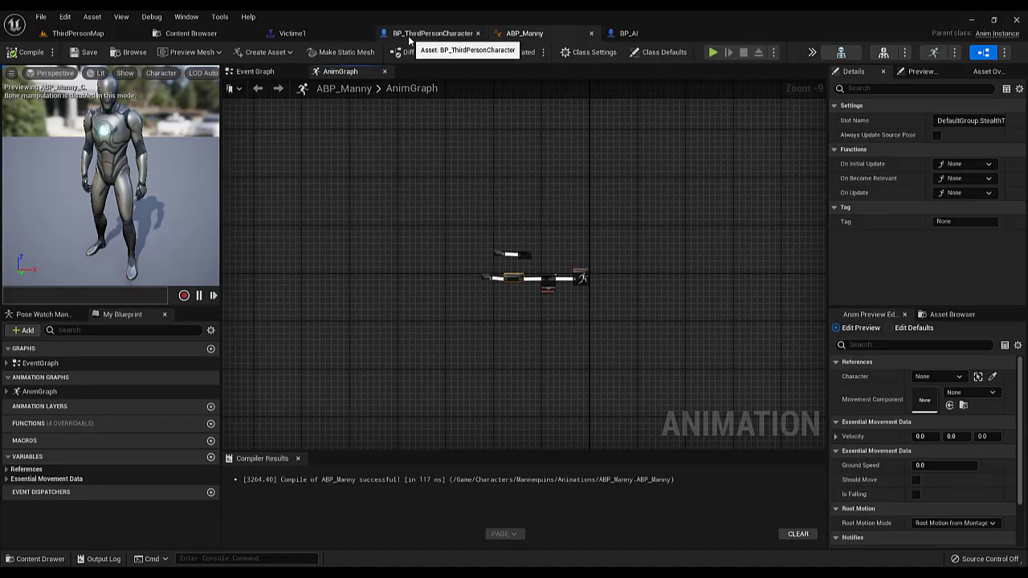
left_click(410, 36)
left_click(530, 34)
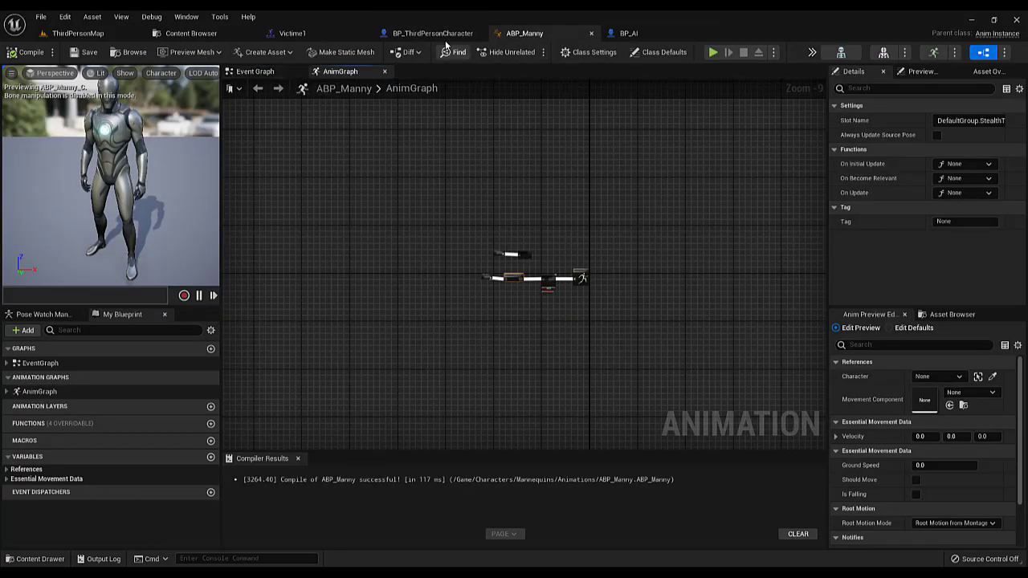
left_click_drag(517, 37, 638, 37)
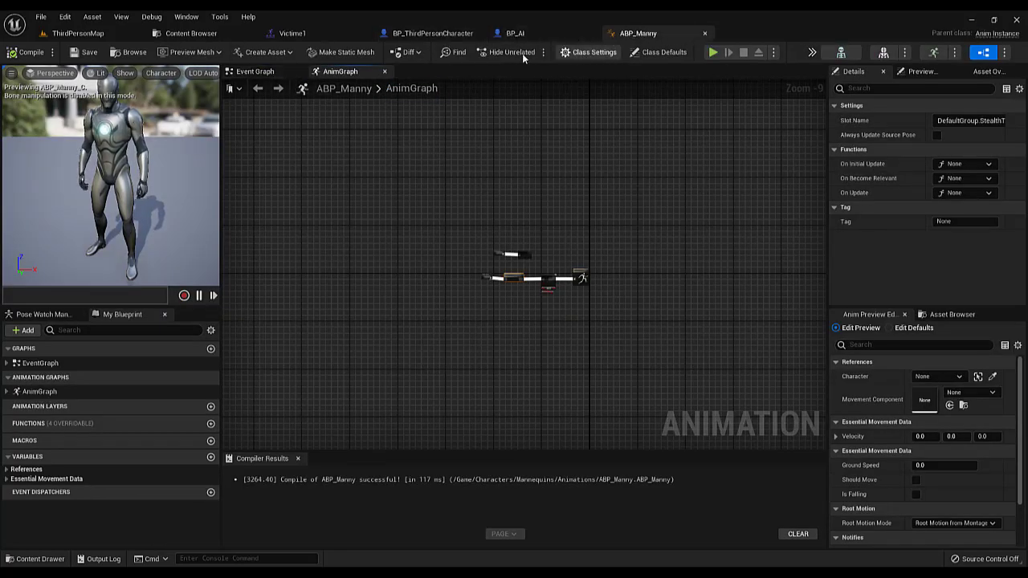
left_click(254, 71)
scroll(492, 239, "up", 11)
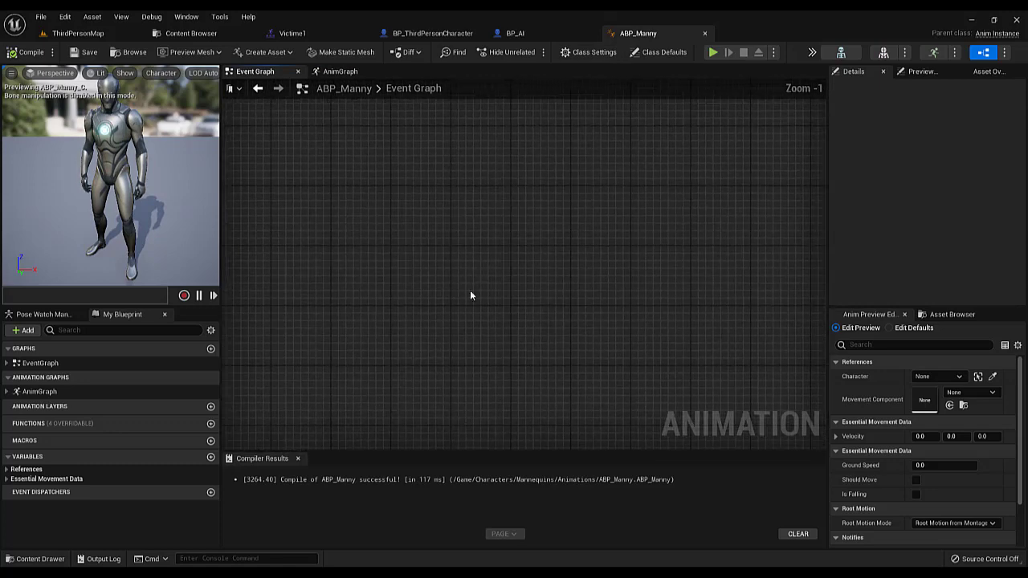
right_click(482, 202)
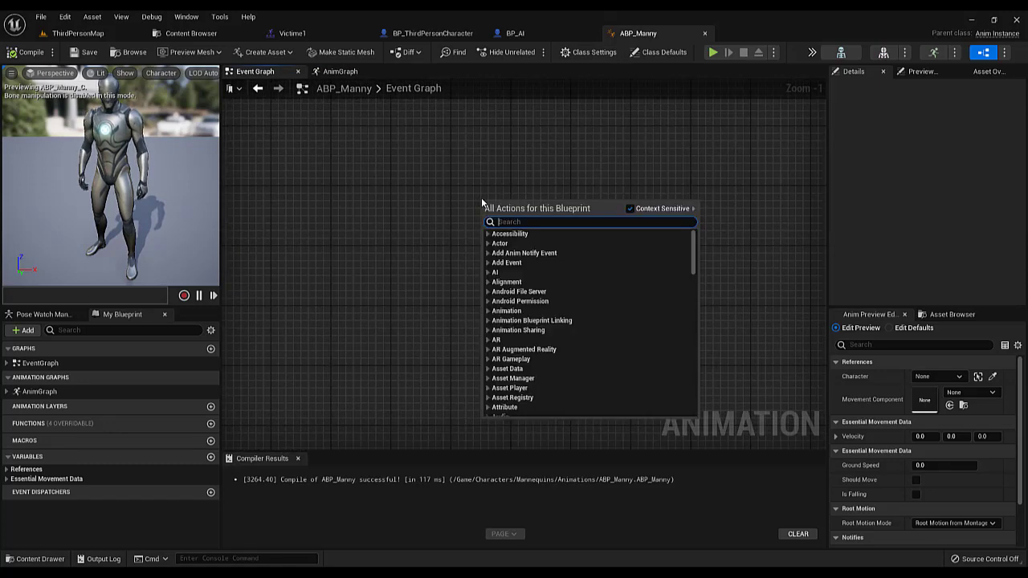
type("e")
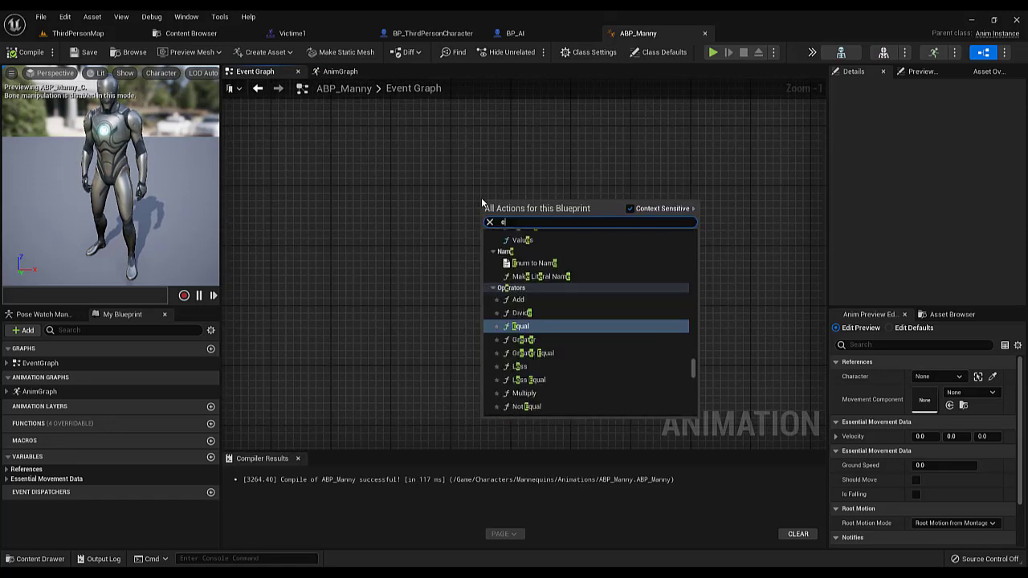
left_click(456, 193)
left_click(291, 33)
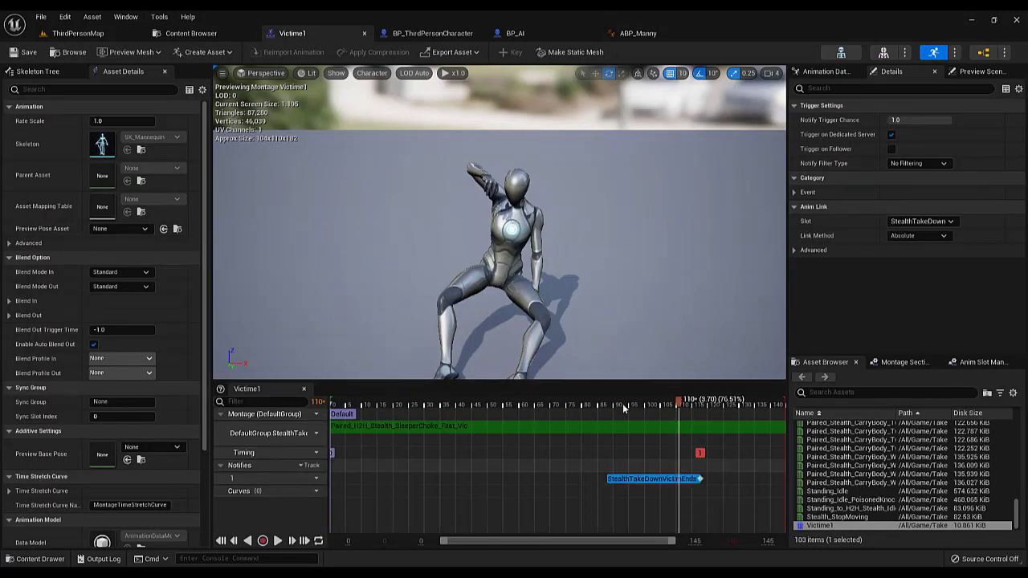
left_click(638, 33)
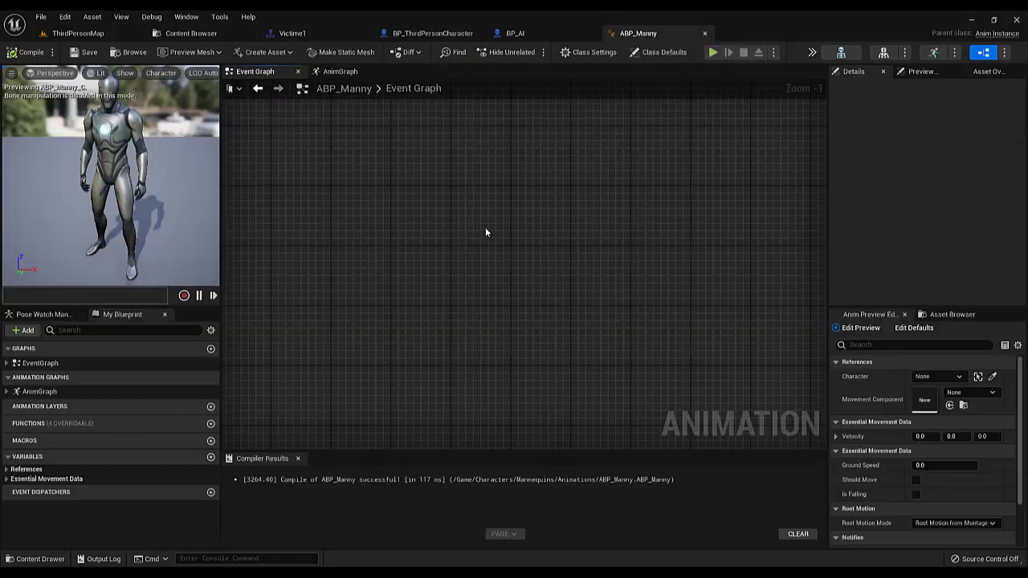
Add the AnimNotify_StealthTakeDownAttackEnd event to ABP_Manny's Event Graph
right_click(485, 232)
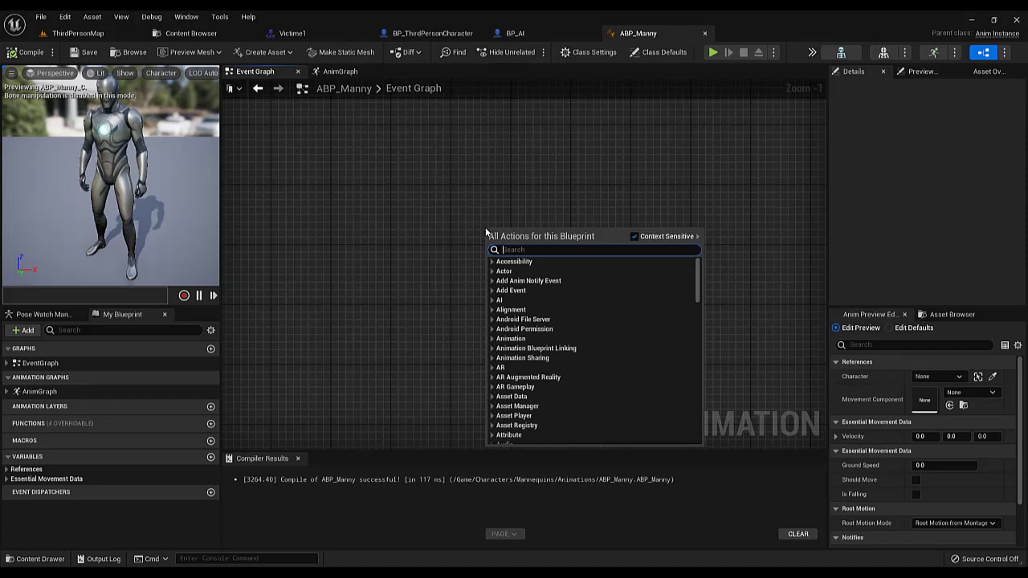
type("stealthta")
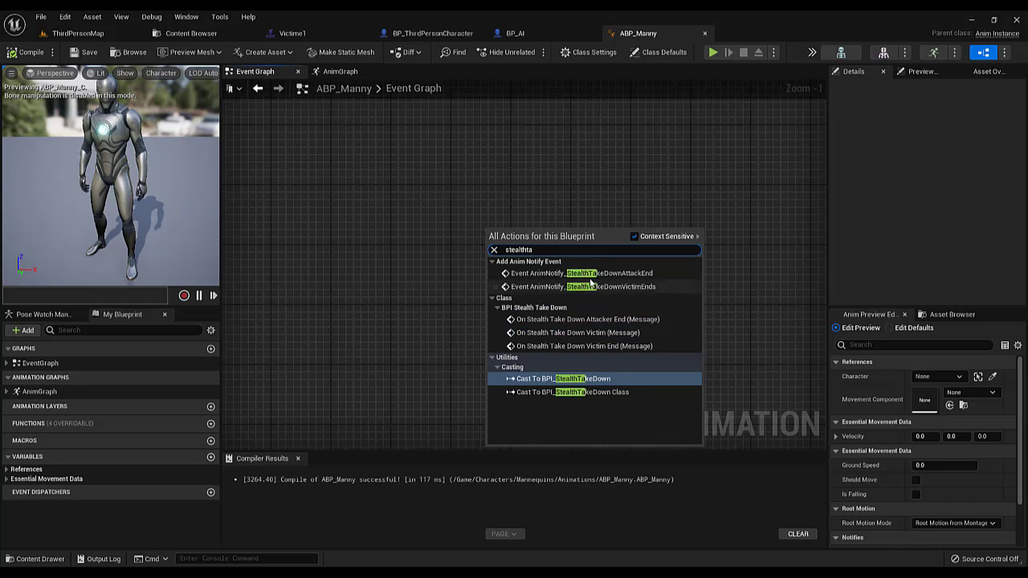
left_click(552, 273)
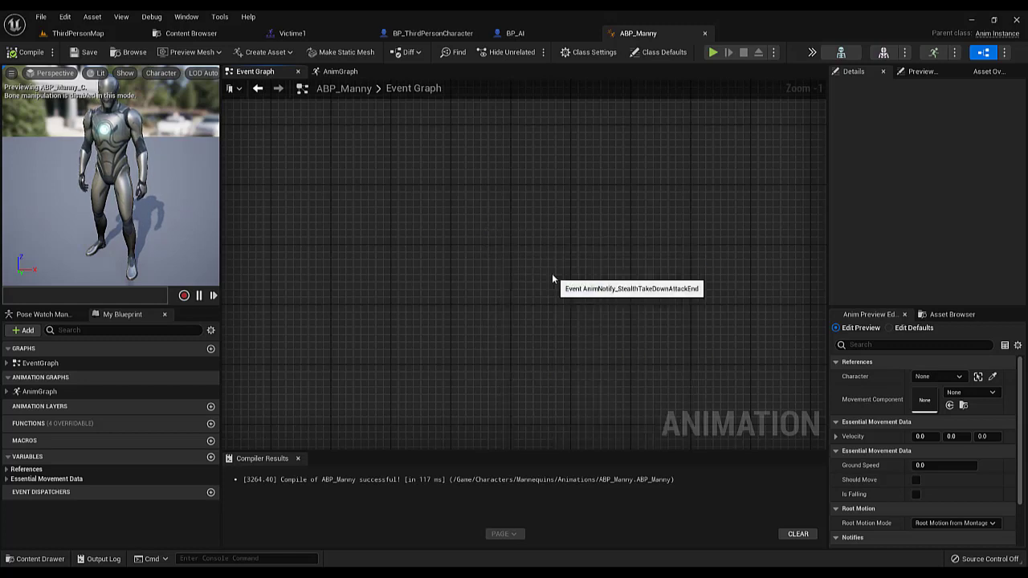
Add the AnimNotify_StealthTakeDownVictimEnds event and align it below the attack end notify event
right_click(460, 275)
type("stealthtake")
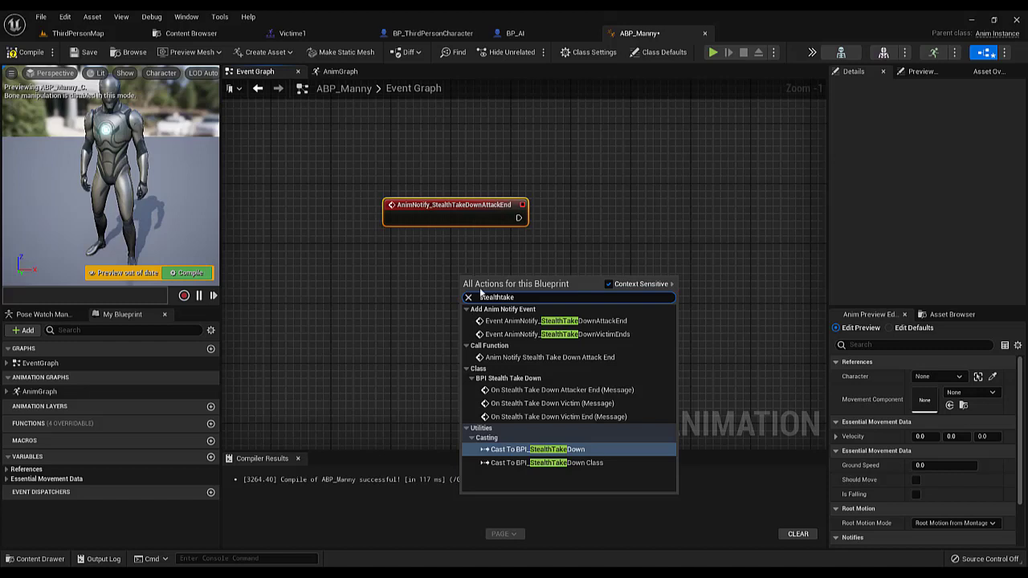
left_click(556, 334)
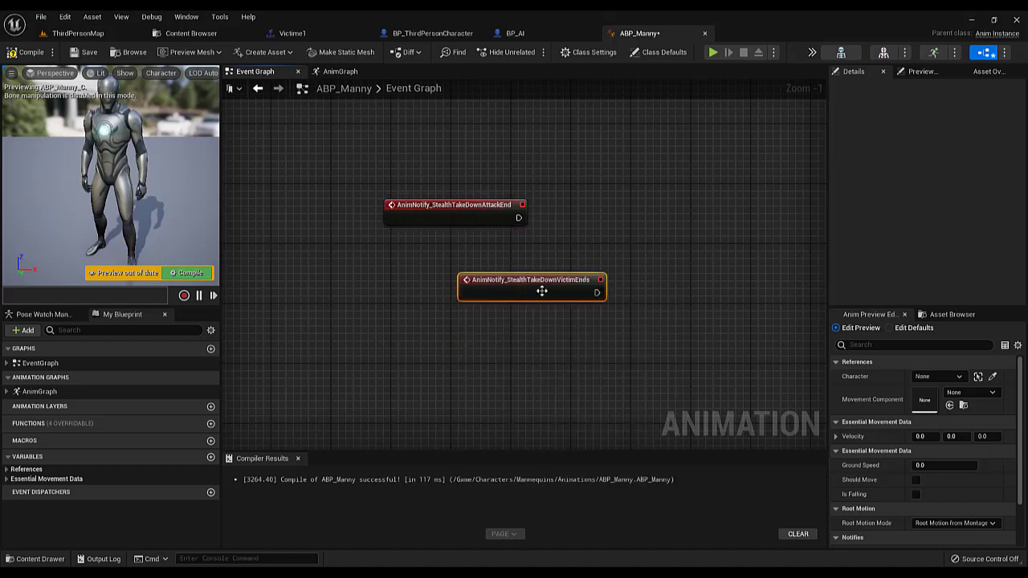
left_click_drag(541, 290, 466, 302)
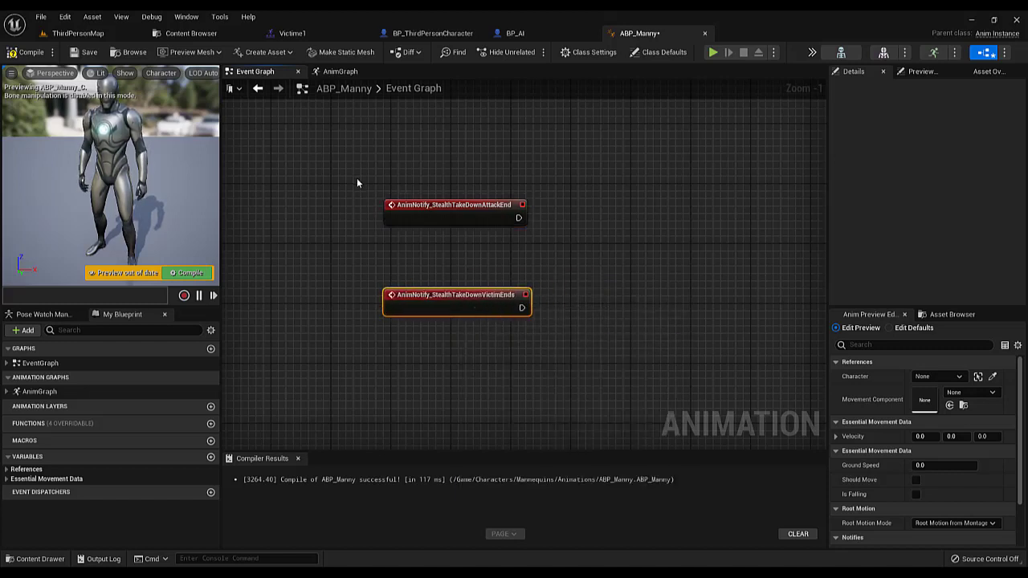
Check the victim end notify in the Victime1 montage against the two notify events in ABP_Manny
left_click_drag(359, 168, 509, 391)
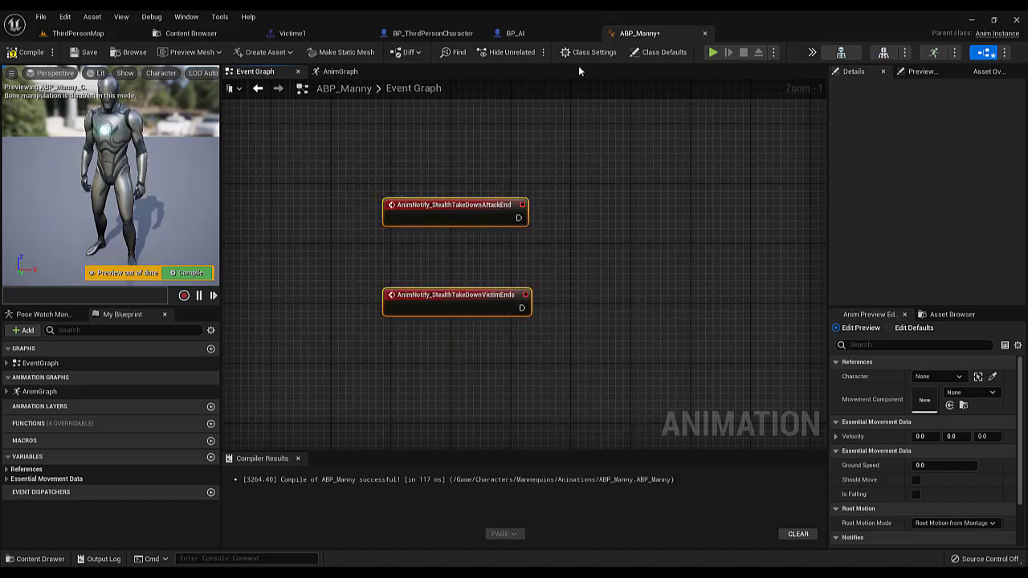
left_click(292, 33)
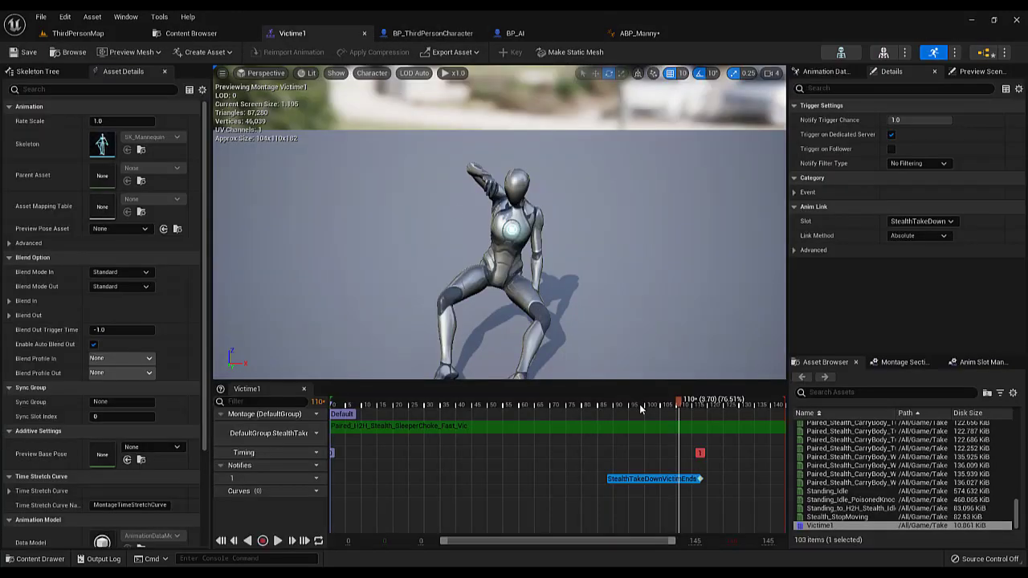
left_click_drag(641, 410, 688, 506)
left_click(639, 33)
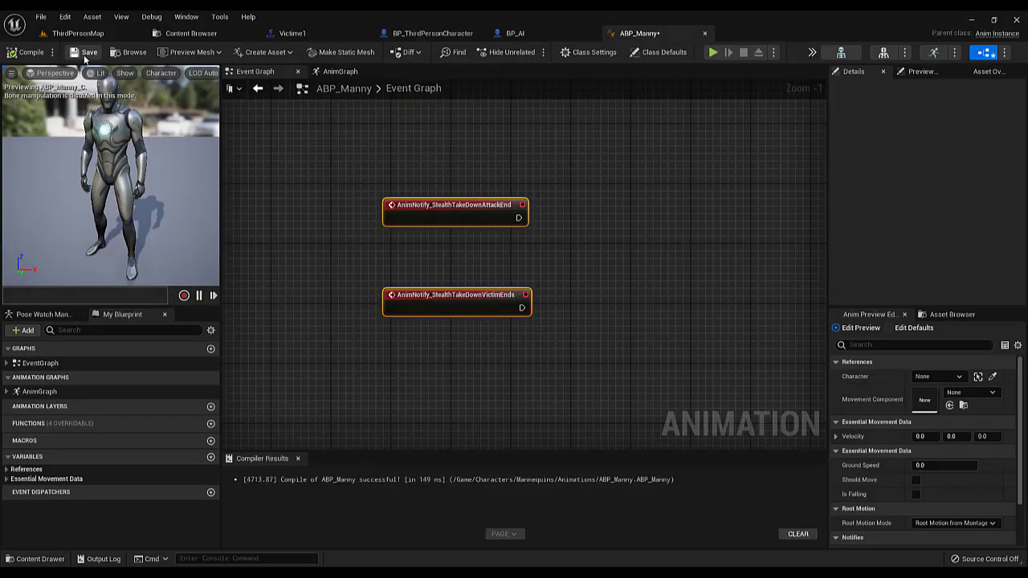
Move the AnimNotify_StealthTakeDownVictimEnds event further down to leave more space below the attack end event
left_click_drag(458, 308, 467, 341)
left_click(467, 345)
left_click_drag(313, 192, 516, 281)
left_click_drag(471, 226, 471, 215)
left_click(482, 268)
Add a Get Owning Actor node and use it as target for an On Stealth Take Down Attacker End message run by the attack end notify
right_click(481, 265)
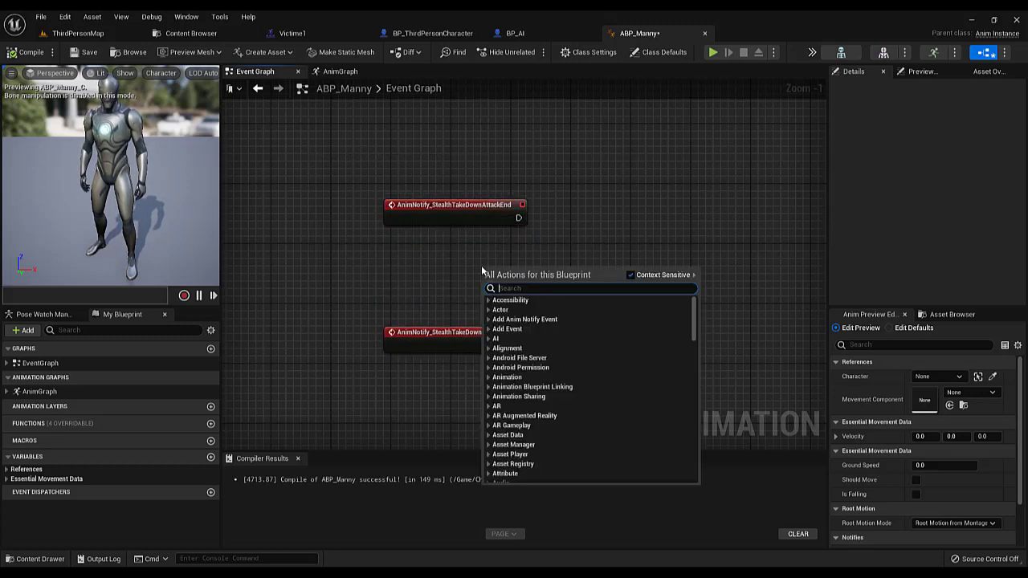
type("get own")
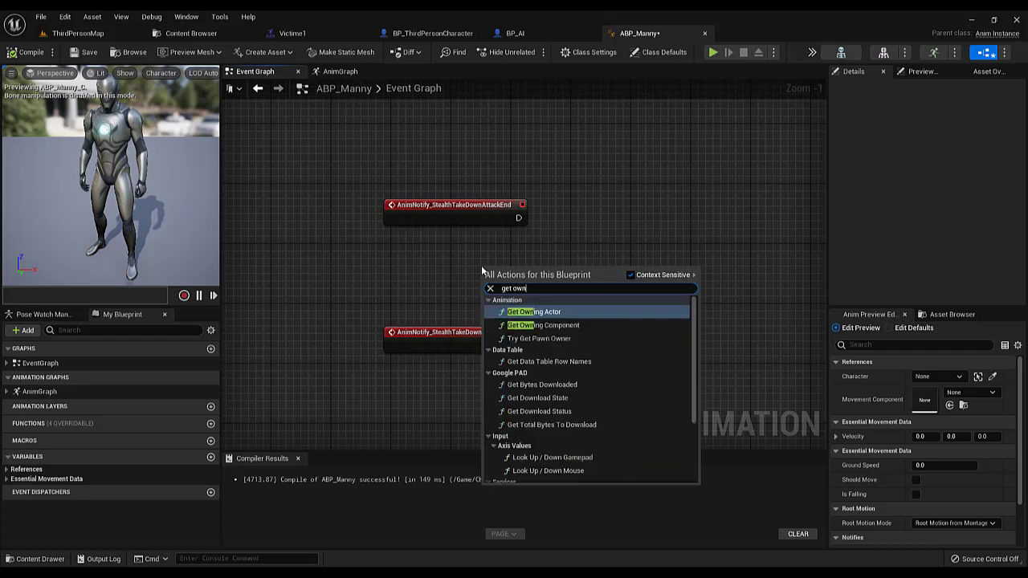
left_click(532, 312)
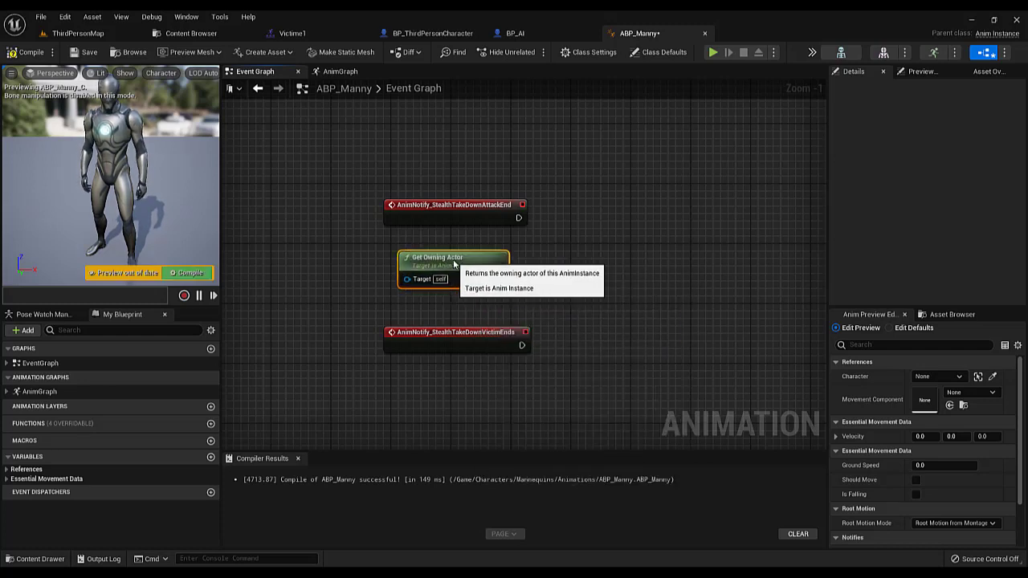
right_click_drag(499, 278, 425, 305)
left_click_drag(425, 305, 540, 262)
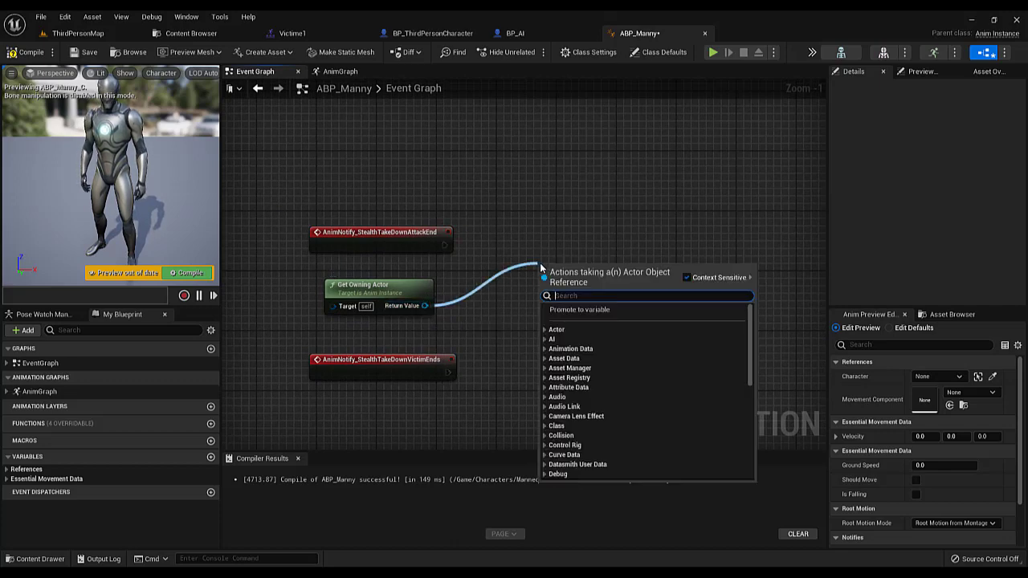
type("onstea")
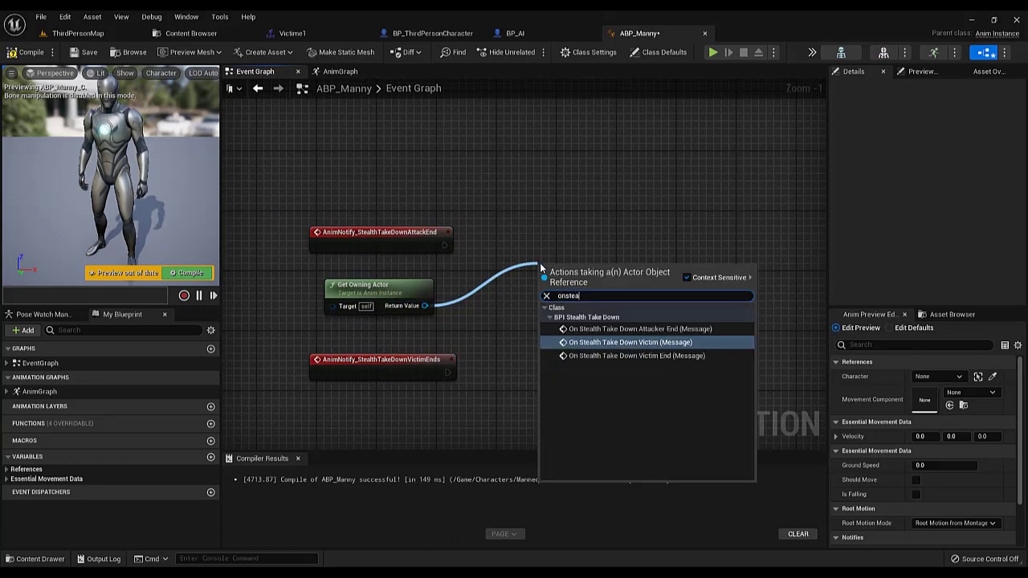
left_click(642, 328)
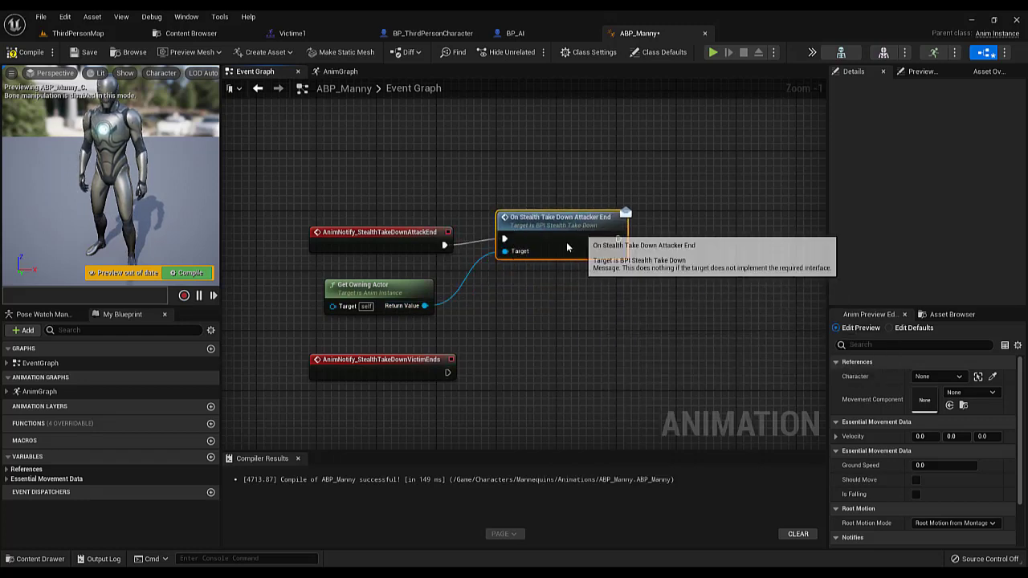
Call On Stealth Take Down Victim End on the owning actor and connect AnimNotify_StealthTakeDownVictimEnds to it
left_click_drag(423, 307, 477, 343)
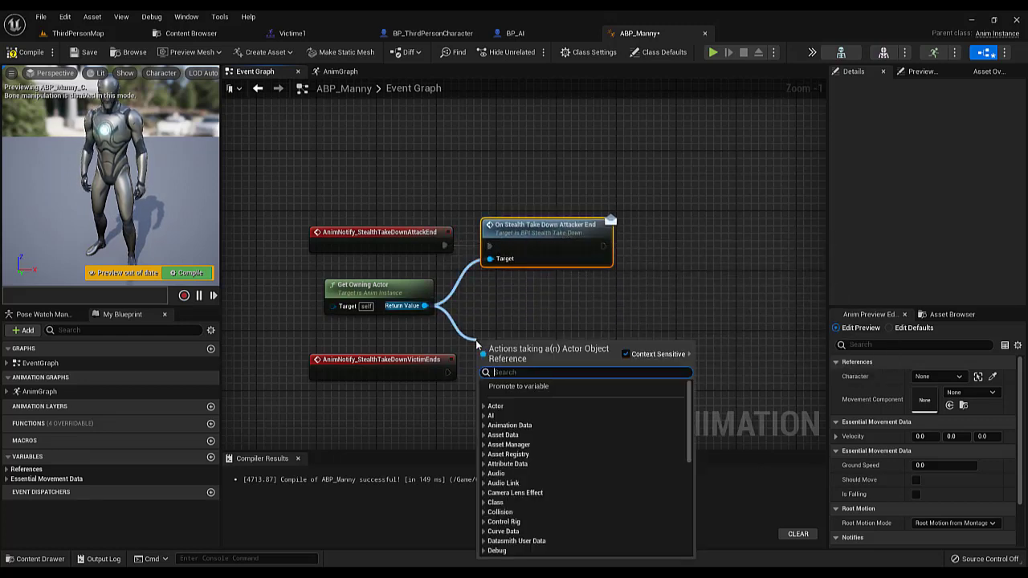
type("on steal")
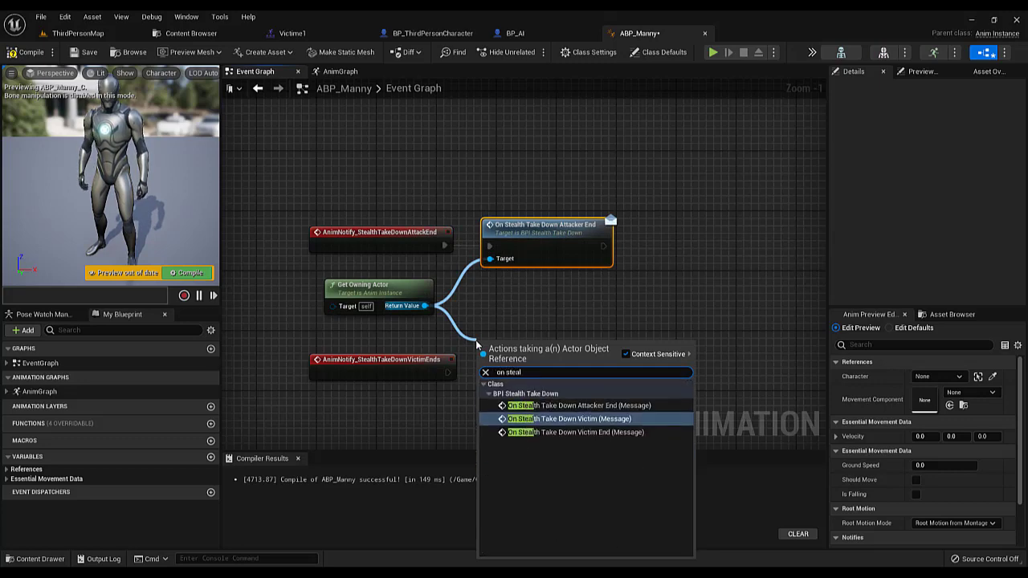
left_click(587, 433)
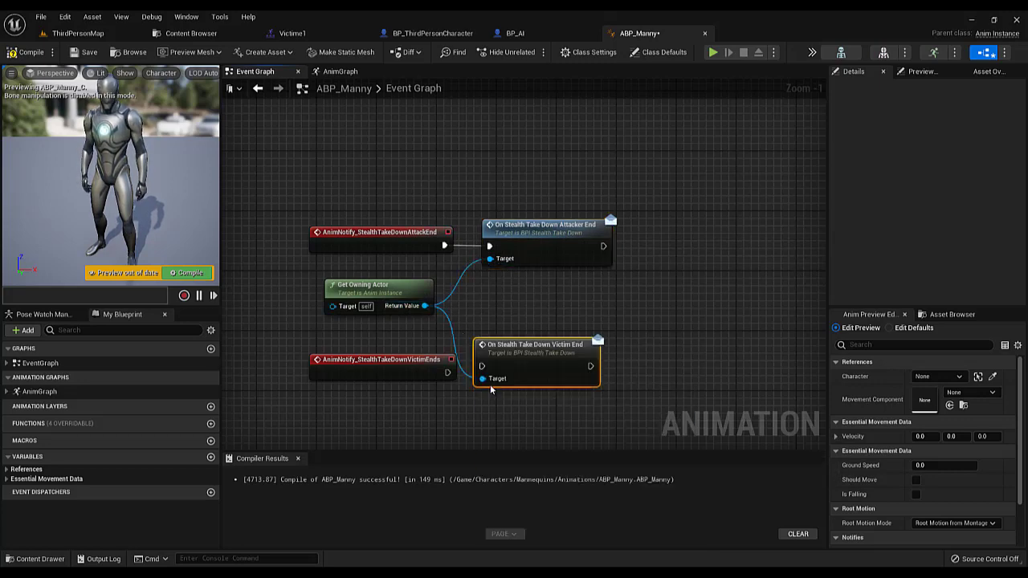
left_click_drag(448, 374, 485, 370)
left_click_drag(416, 374, 414, 366)
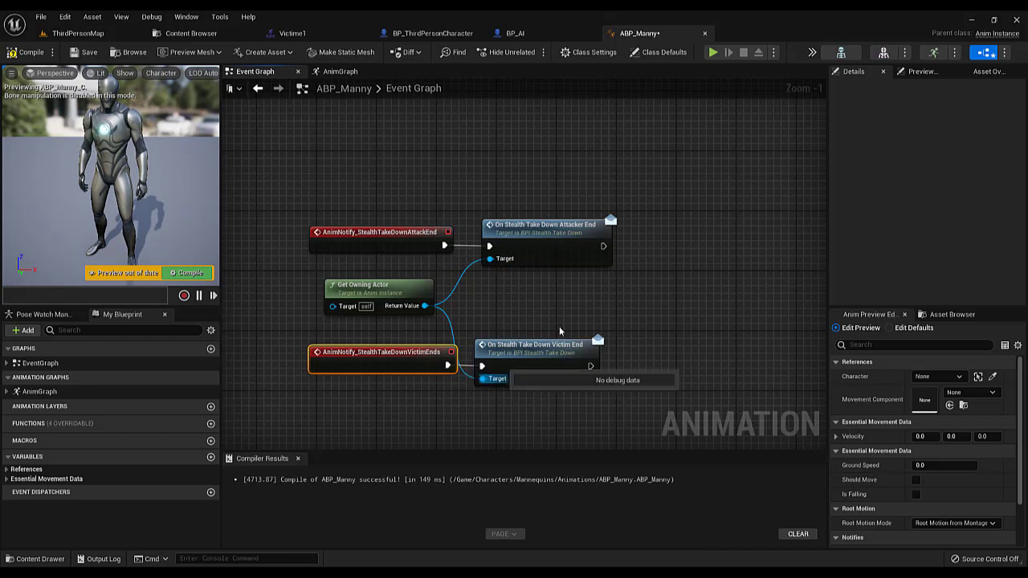
Spread out the notify, Get Owning Actor and interface message nodes for a cleaner layout, and compile ABP_Manny
left_click_drag(309, 208, 569, 355)
left_click(581, 308)
mouse_move(417, 267)
left_mouse_down()
mouse_move(453, 271)
mouse_move(432, 275)
left_mouse_up()
left_click_drag(347, 166, 585, 374)
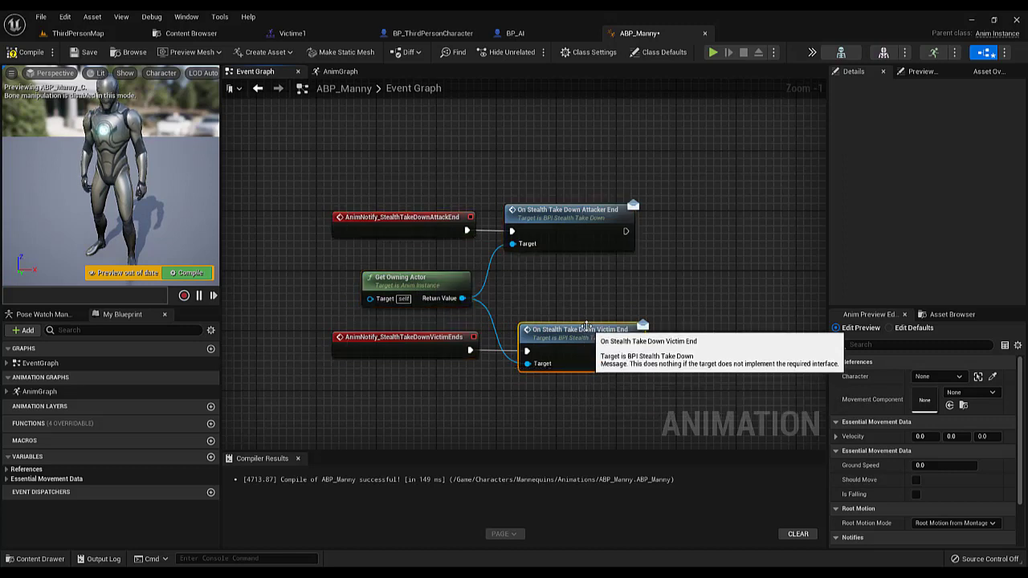
left_click(572, 327)
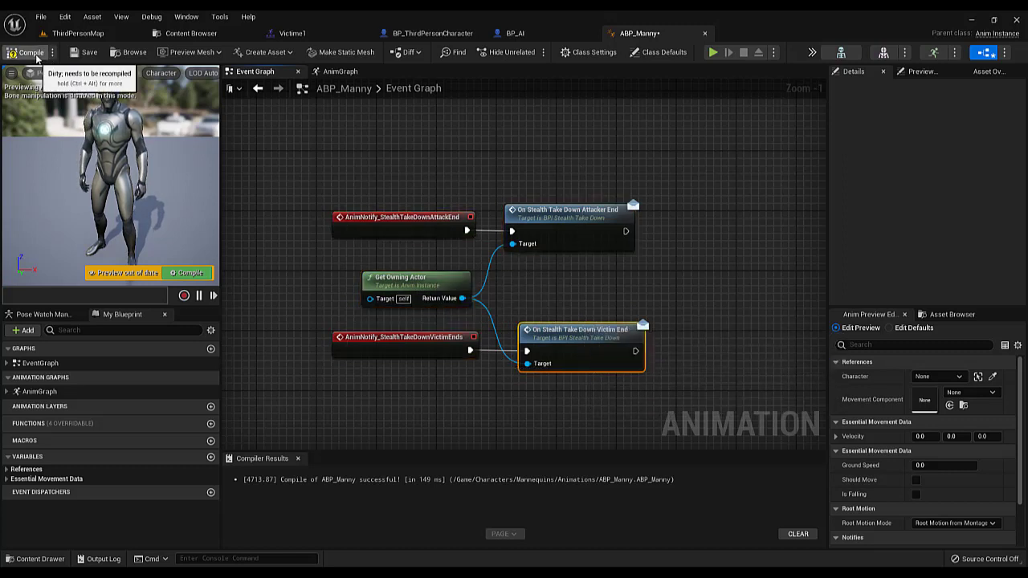
left_click(32, 53)
Align the On Stealth Take Down Victim End node under the On Stealth Take Down Attacker End node
left_click_drag(350, 166, 601, 406)
left_click(571, 307)
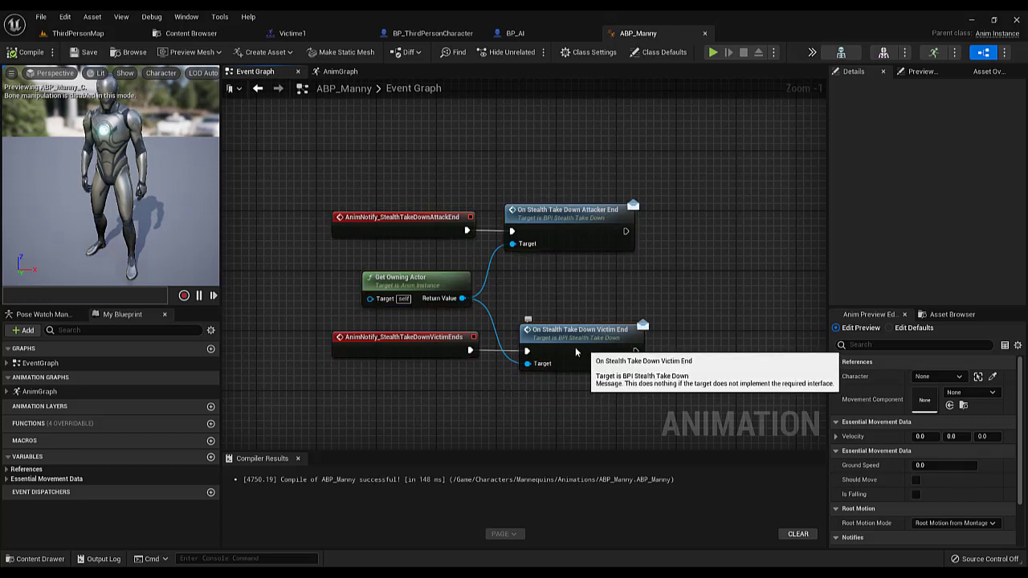
left_click_drag(573, 330, 563, 330)
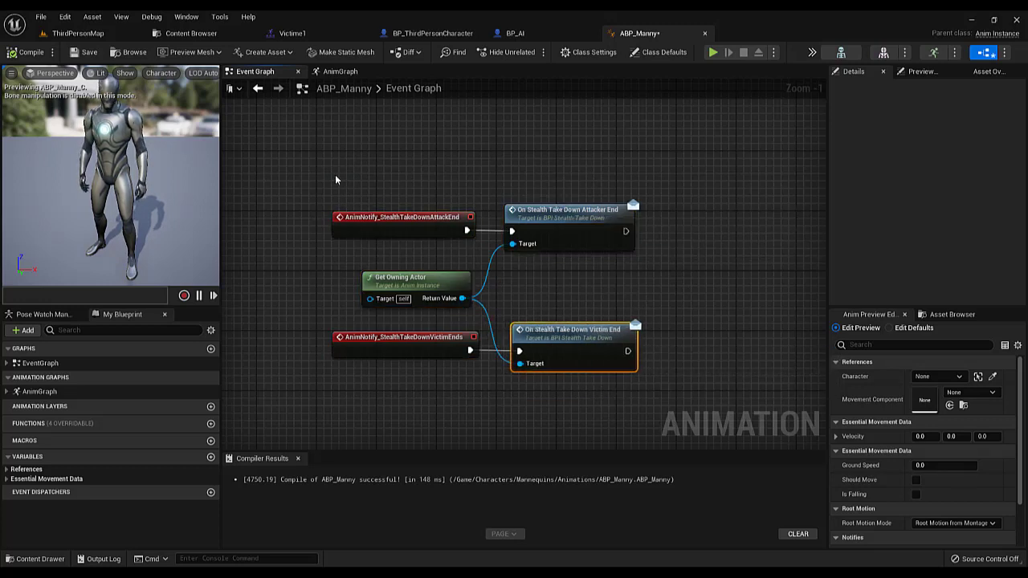
left_click_drag(329, 172, 591, 381)
left_click(410, 248)
left_click_drag(294, 162, 624, 395)
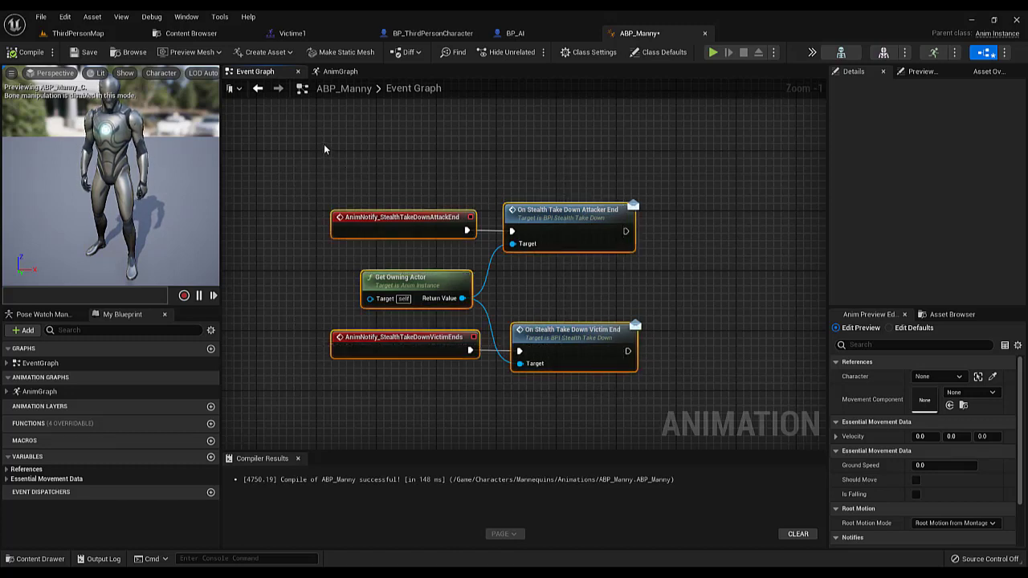
left_click_drag(326, 146, 618, 387)
left_click_drag(306, 129, 595, 400)
left_click_drag(287, 187, 610, 383)
left_click(565, 288)
mouse_move(577, 343)
left_mouse_down()
mouse_move(578, 289)
mouse_move(593, 351)
mouse_move(572, 347)
left_mouse_up()
left_click(554, 298)
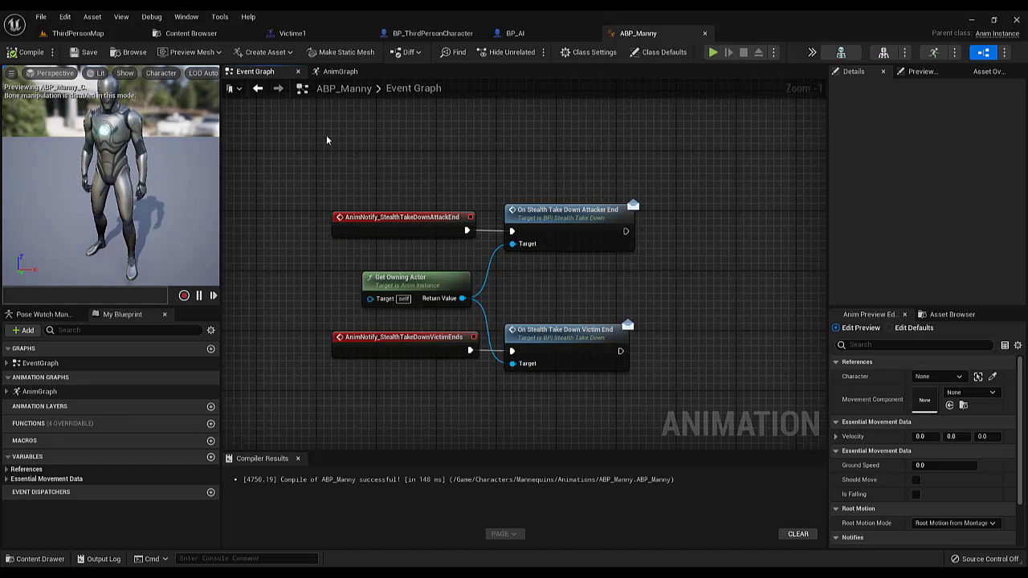
Review both notify-to-message chains in ABP_Manny against the victim end notify in the Victime1 montage
left_click_drag(326, 134, 544, 410)
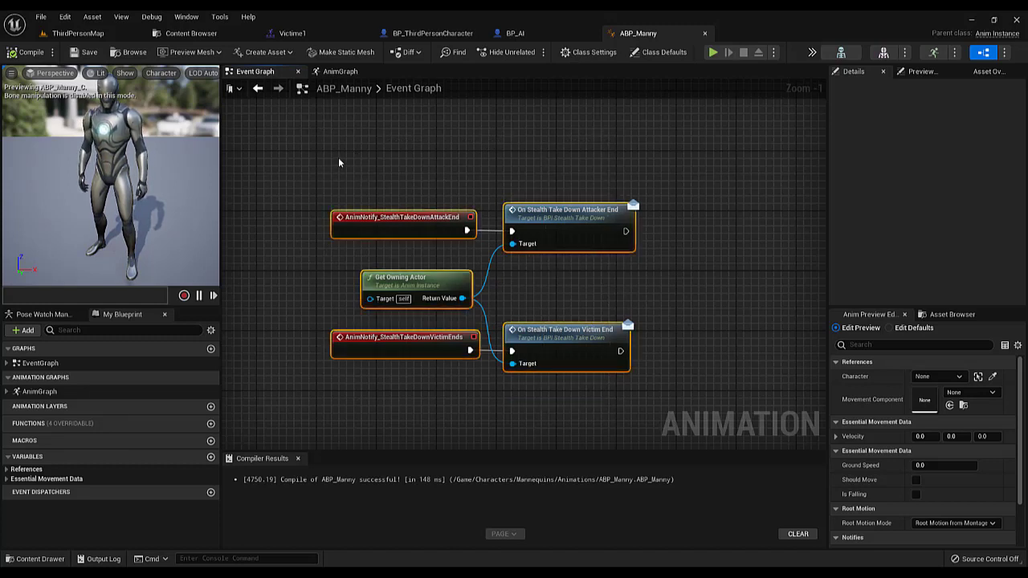
left_click_drag(338, 158, 604, 393)
left_click(509, 295)
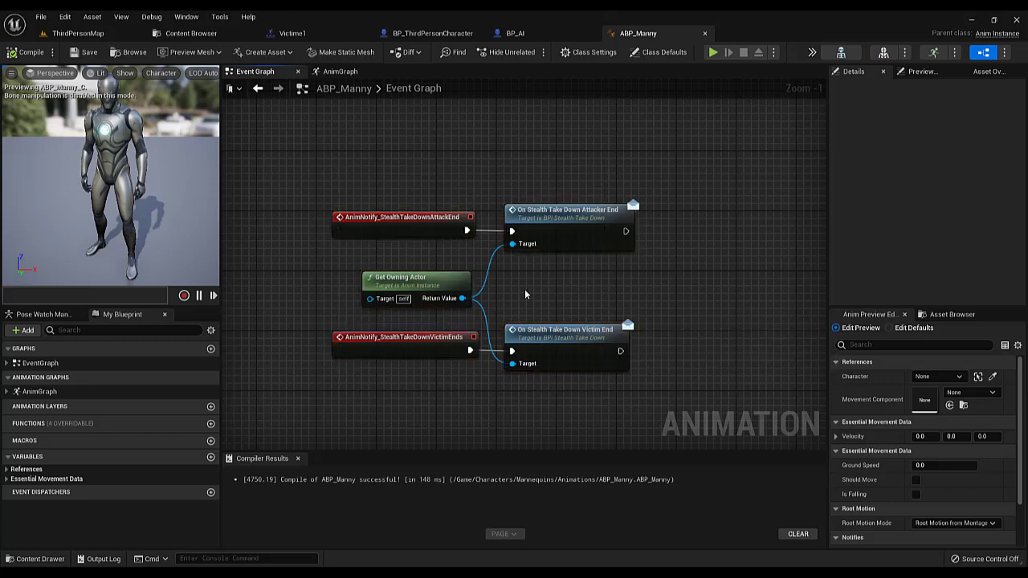
left_click(332, 32)
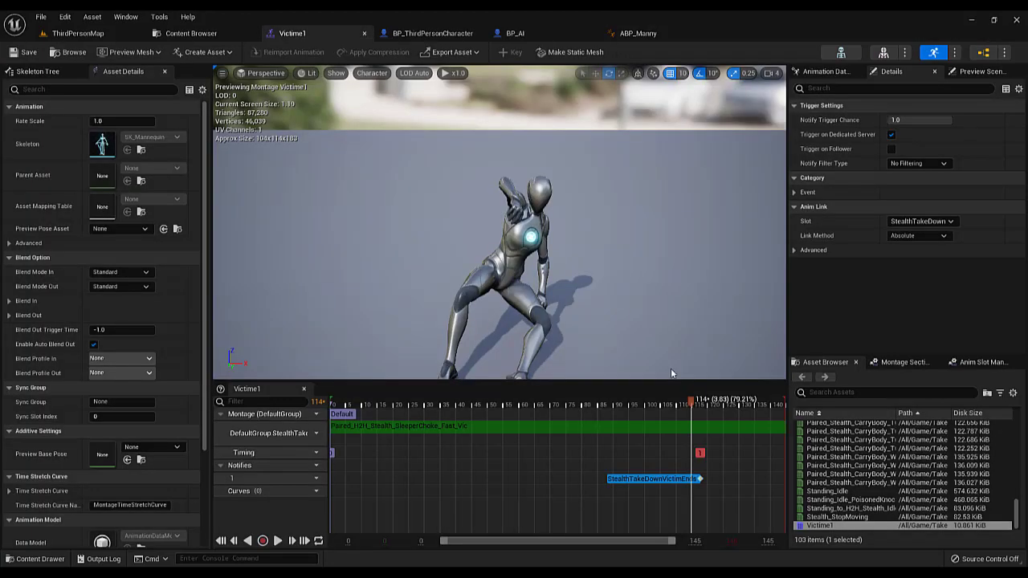
left_click(644, 35)
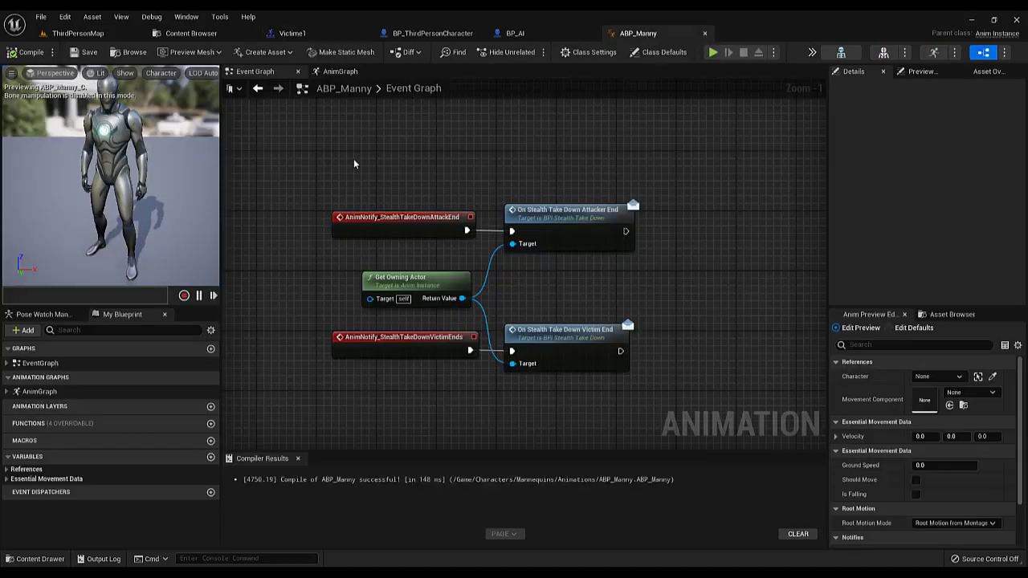
left_click_drag(341, 151, 603, 293)
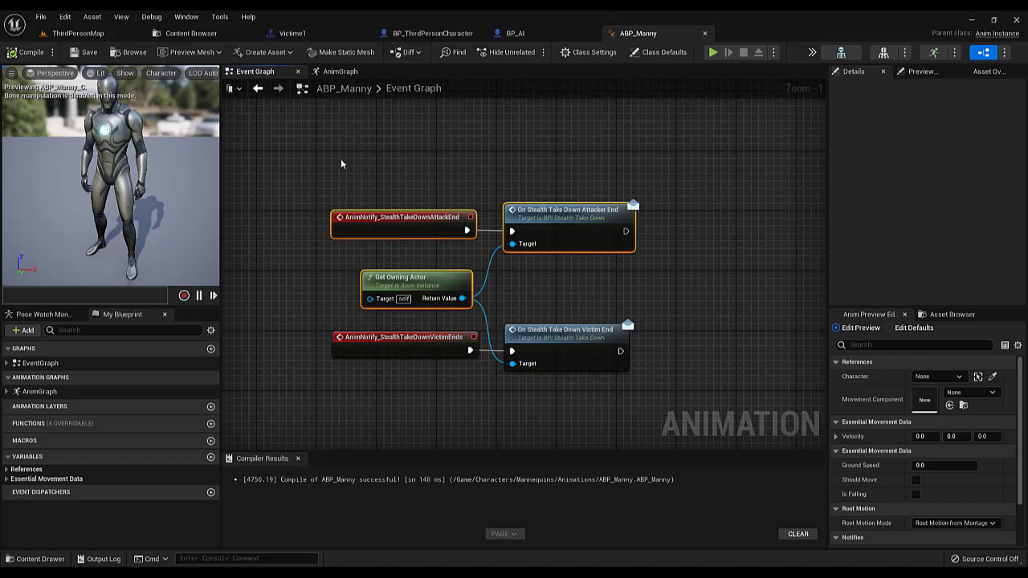
left_click_drag(340, 157, 655, 314)
left_click_drag(349, 417, 645, 323)
left_click(514, 292)
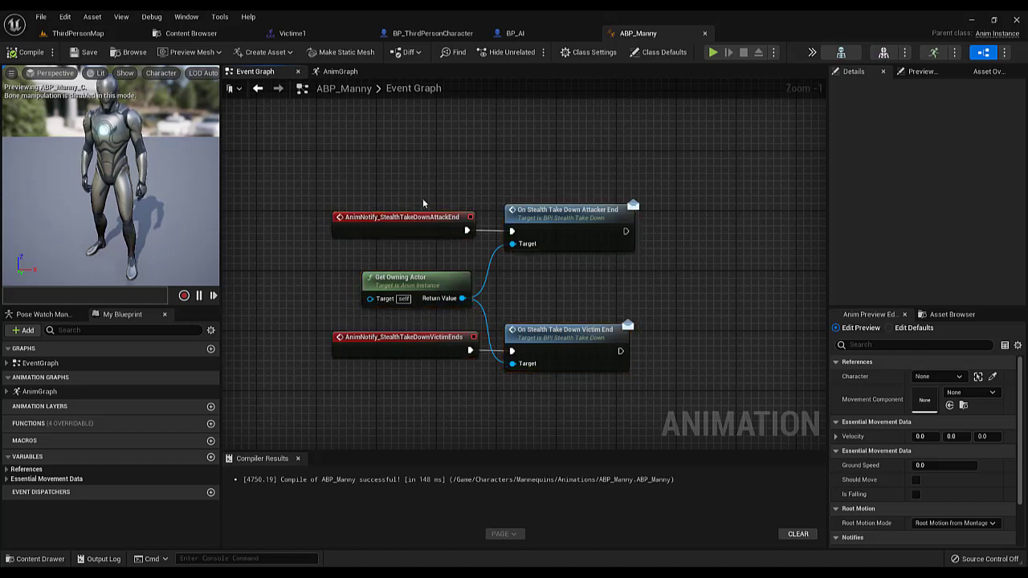
Move the Event On Stealth Take Down Attacker End node chain slightly lower in BP_ThirdPersonCharacter's Event Graph
left_click(432, 32)
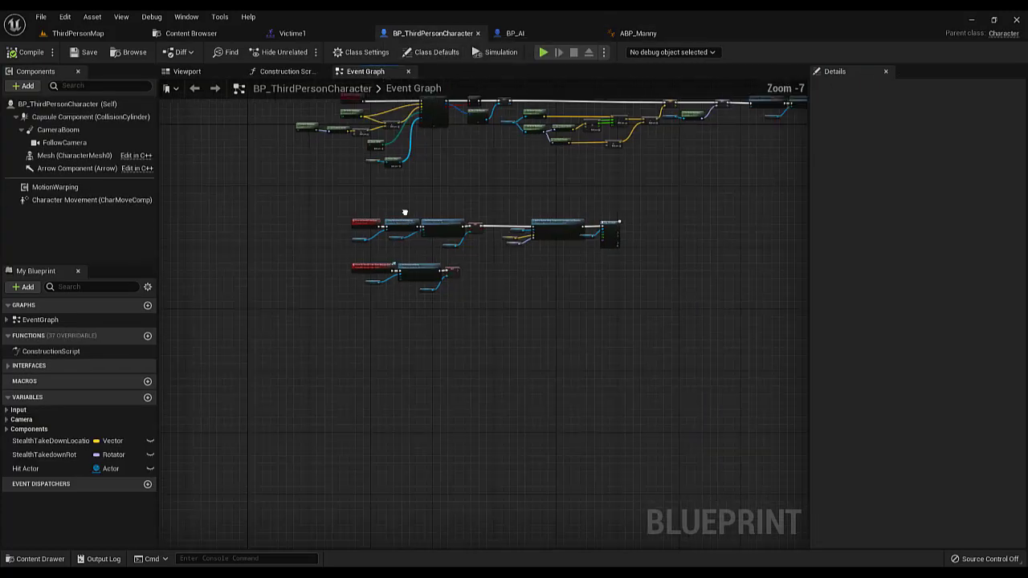
right_click_drag(405, 212, 367, 187)
right_click_drag(436, 152, 455, 175)
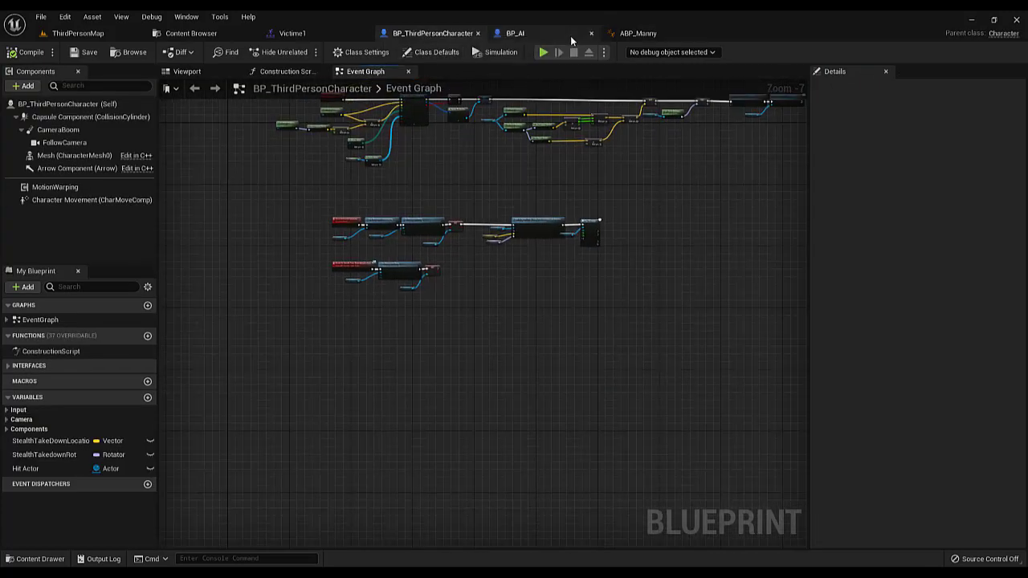
left_click(635, 33)
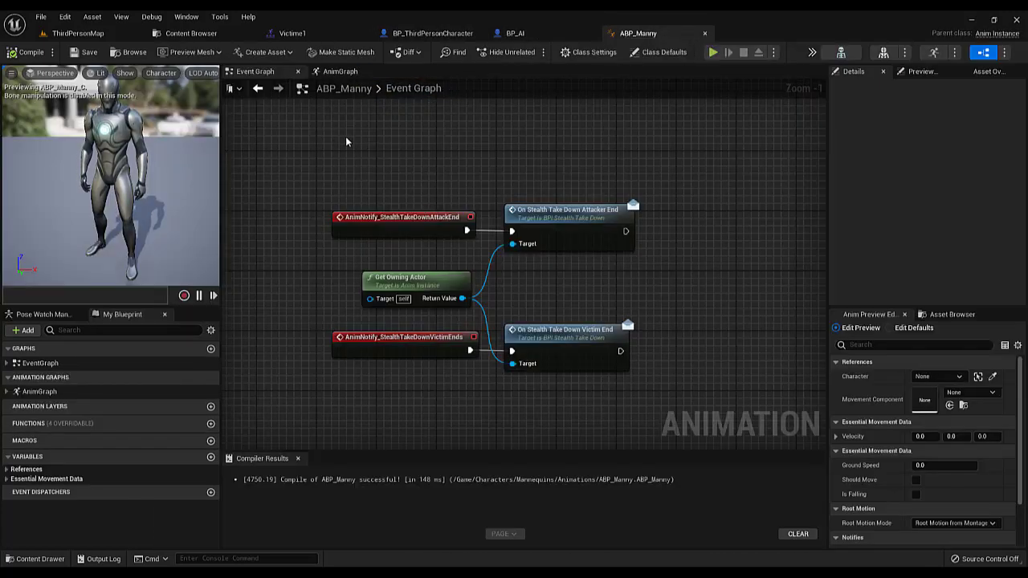
left_click(415, 36)
scroll(339, 282, "up", 4)
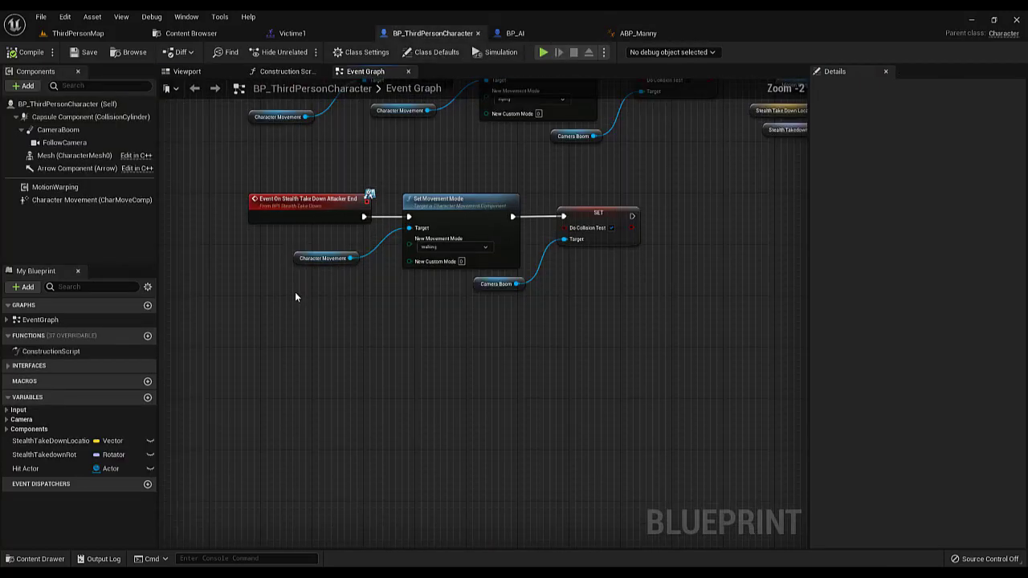
left_click_drag(295, 292, 612, 214)
left_click_drag(275, 309, 636, 215)
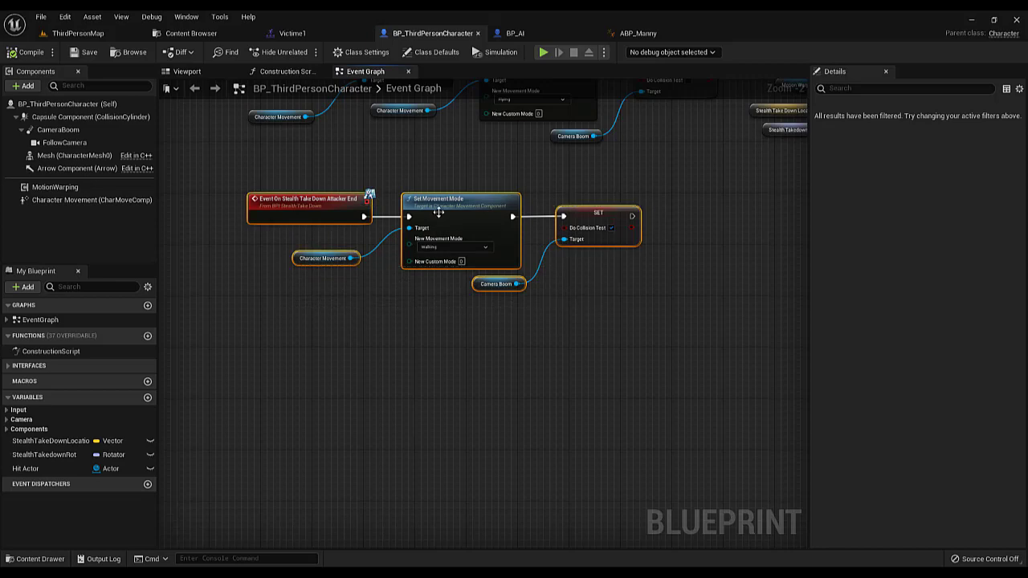
left_click_drag(440, 214, 448, 258)
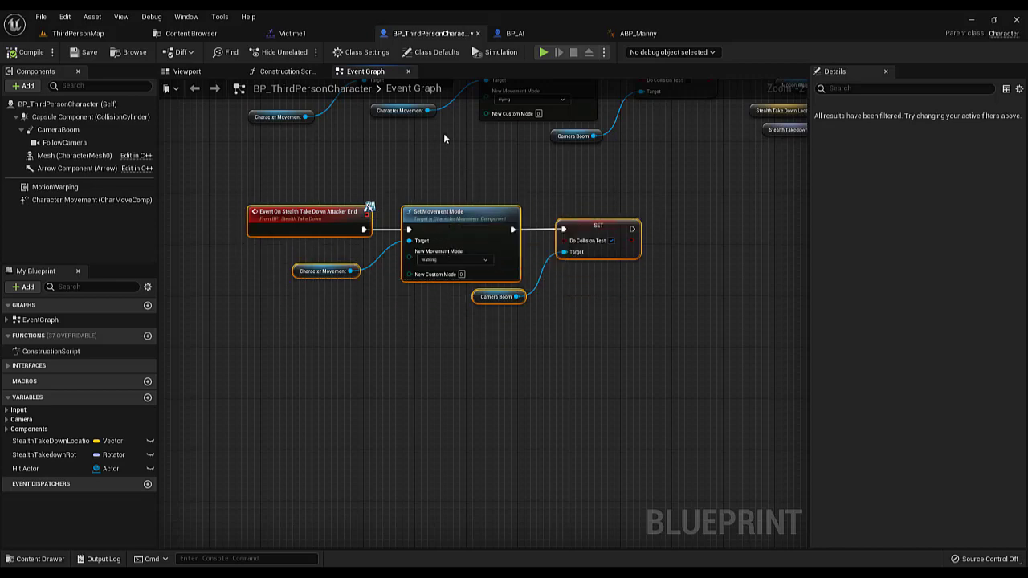
Review the Event On Stealth Take Down Victim End chain in BP_AI against ABP_Manny's victim message, and compile BP_AI
left_click(518, 33)
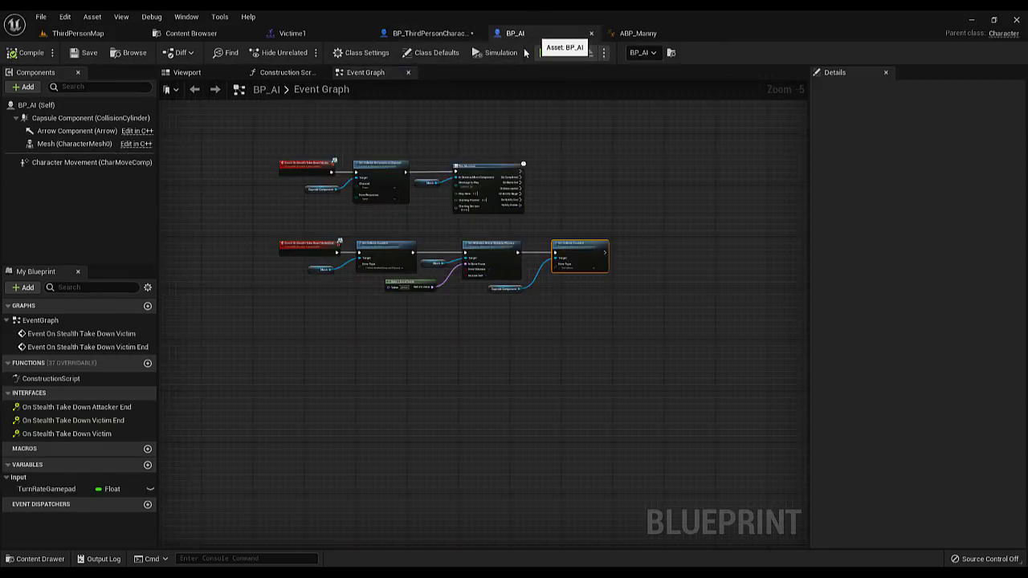
left_click(634, 34)
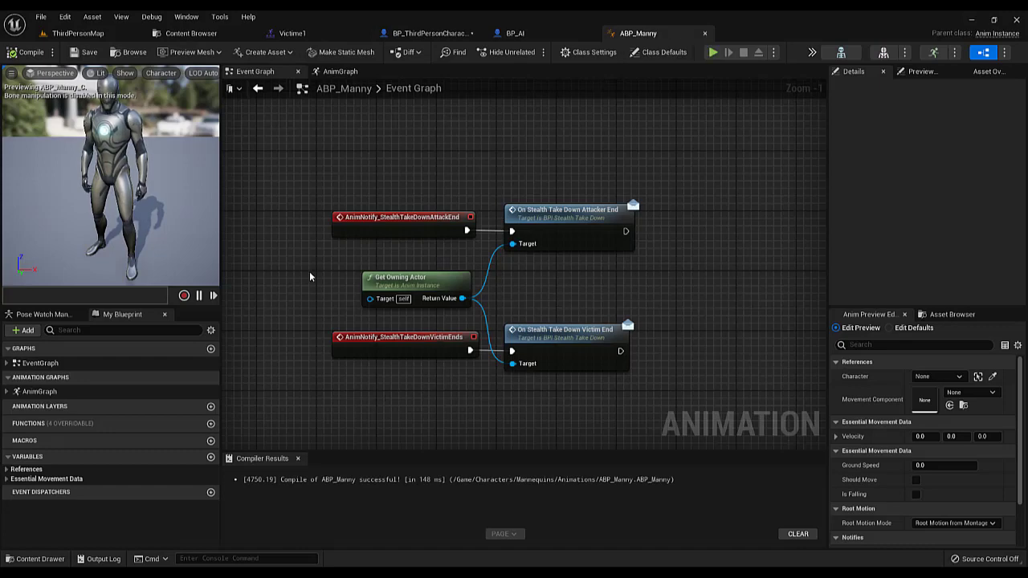
left_click(530, 33)
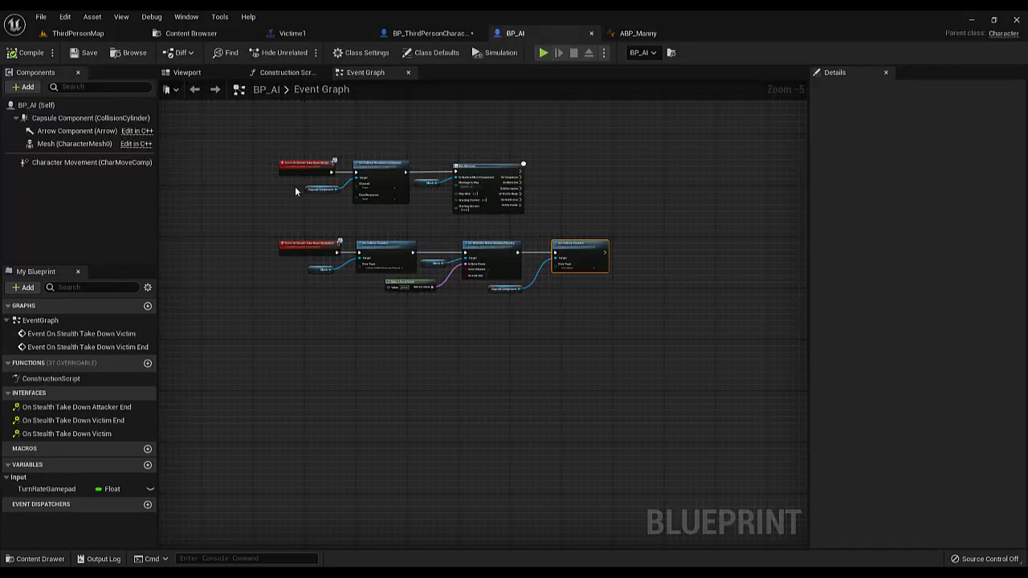
left_click_drag(415, 221, 589, 308)
scroll(321, 308, "up", 2)
scroll(320, 307, "down", 1)
right_click_drag(319, 306, 256, 343)
left_click_drag(229, 339, 645, 238)
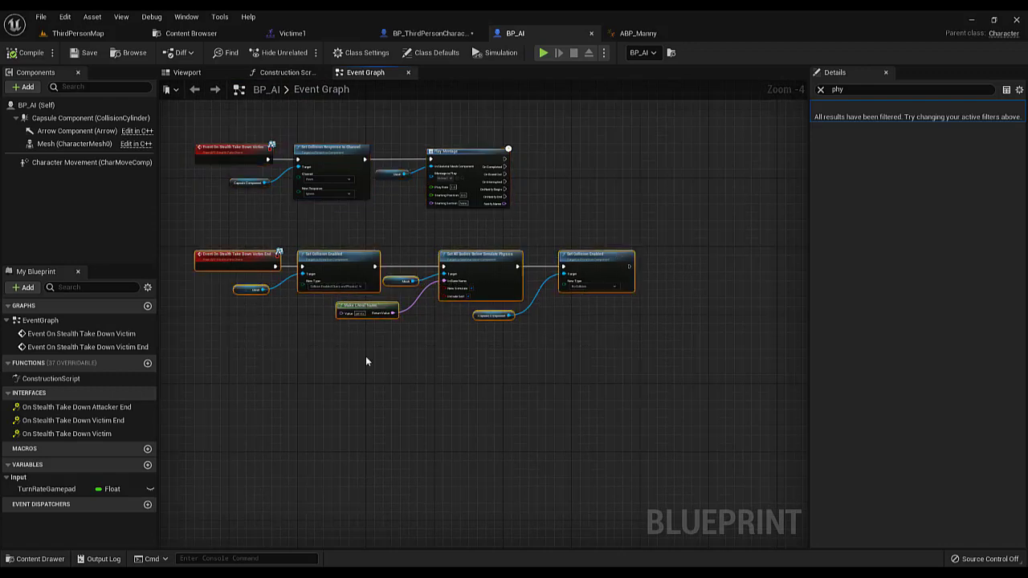
left_click_drag(273, 375, 594, 245)
left_click(474, 226)
left_click(32, 53)
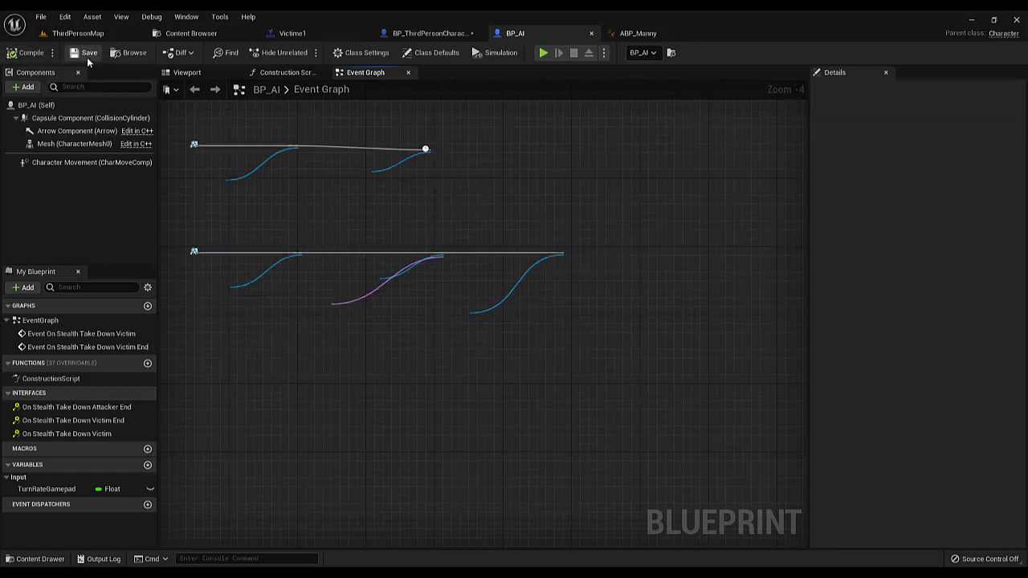
Playtest the stealth takedown on the AI in ThirdPersonMap and walk the attacker around the ragdolled victim, ending the session
left_click(77, 33)
left_click(228, 53)
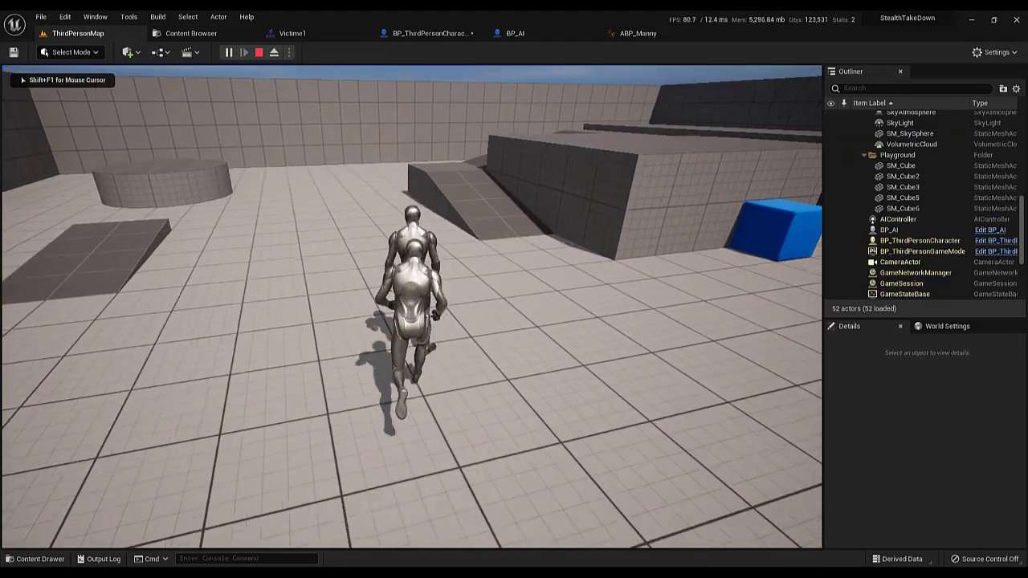
key("e")
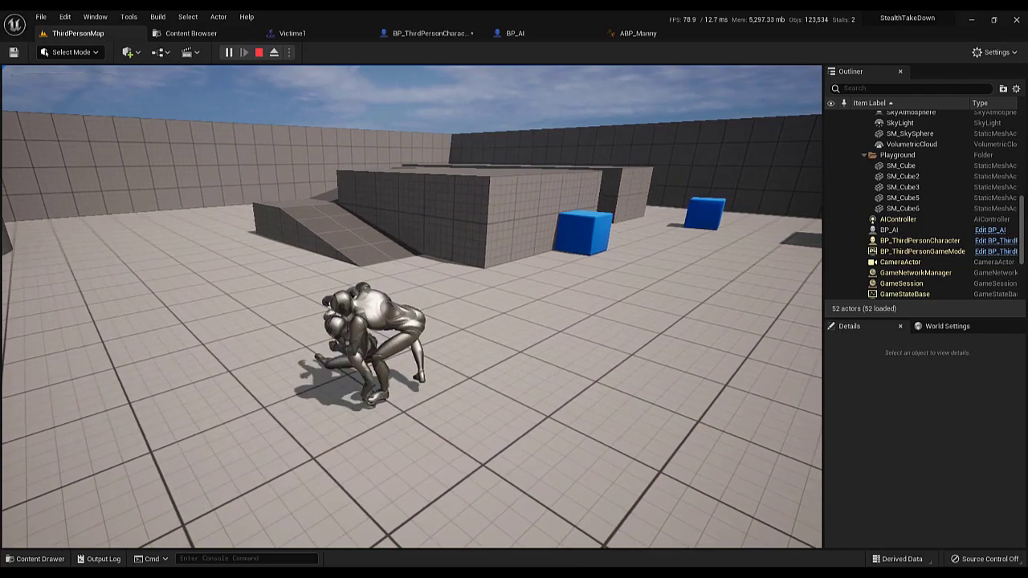
key("s")
key("w")
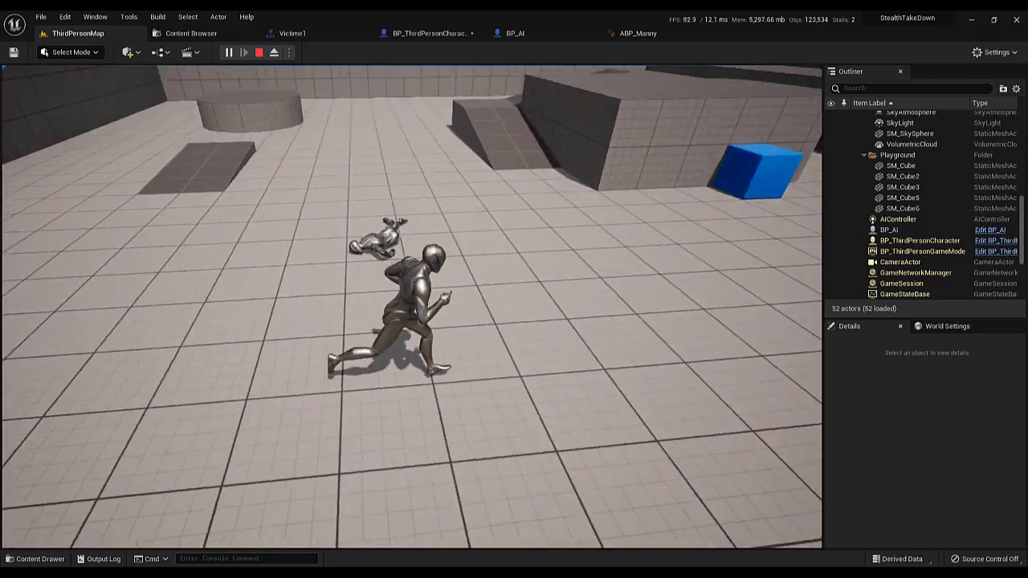
key("d")
key("s")
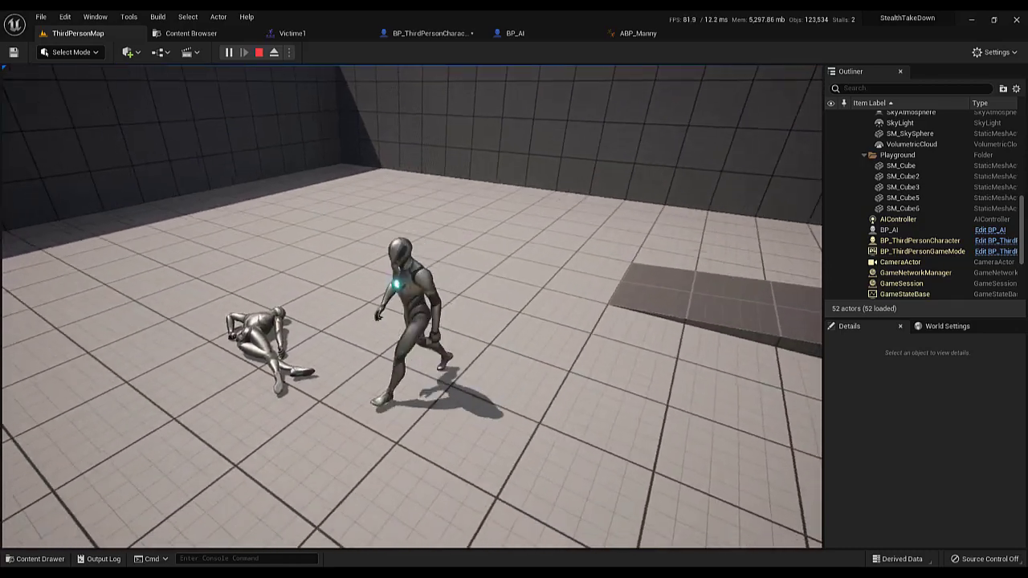
key("w")
key("Escape")
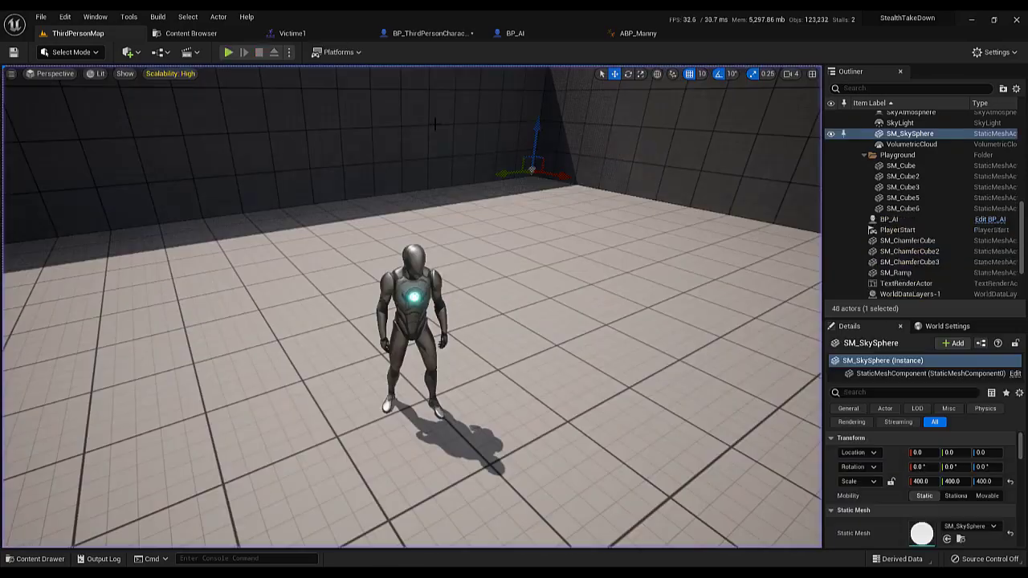
Replay the takedown, eject from the player to inspect the animation from the front with the free camera, and stop the session
left_click(228, 52)
key("w")
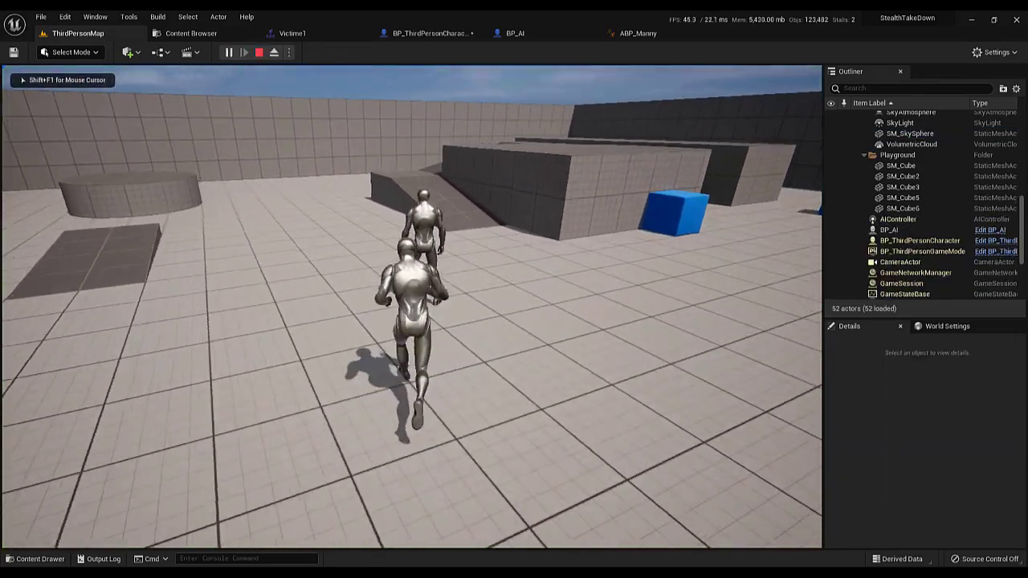
key("e")
key("F8")
key("w")
right_click_drag(412, 307, 739, 289)
key("a")
key("w")
key("a")
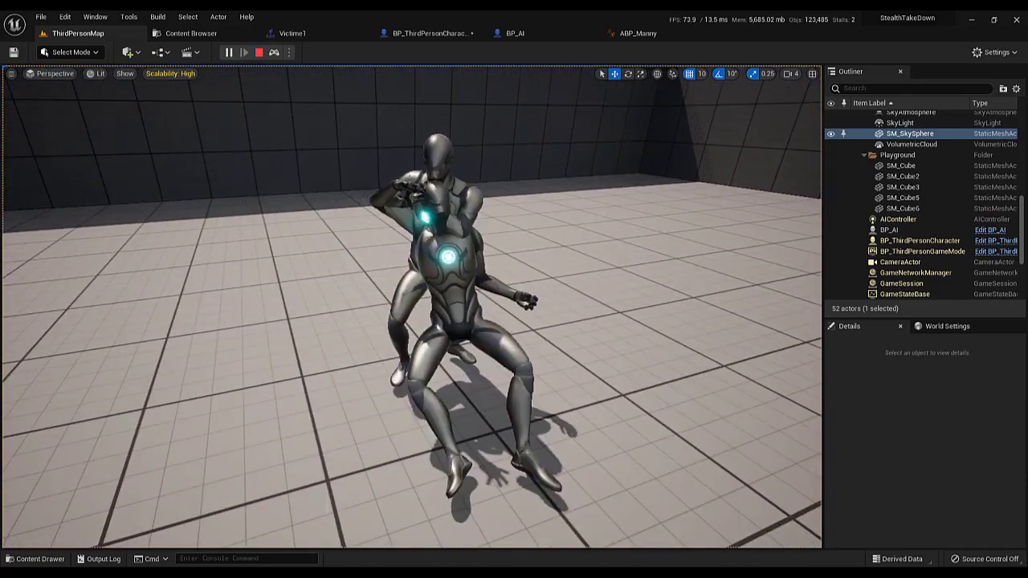
key("Escape")
Duplicate the BP_AI character twice, placing one copy on each side of it in a row, with BP_AI3 at Y 1430
left_click(411, 240)
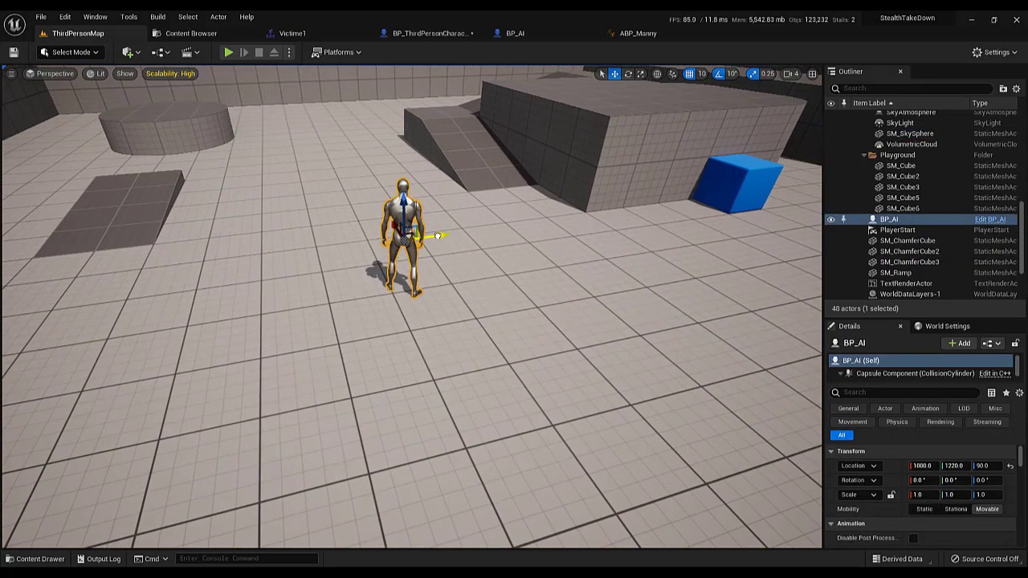
left_click_drag(438, 235, 553, 229, "alt")
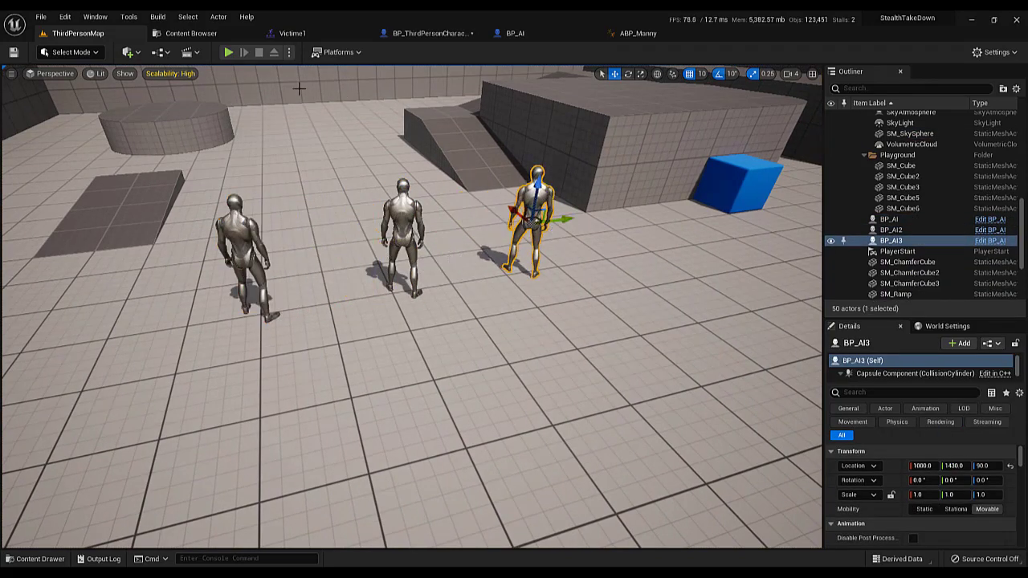
Playtest the level by performing a stealth takedown on each of the three AI characters in turn, and end the session
left_click(228, 51)
key("w")
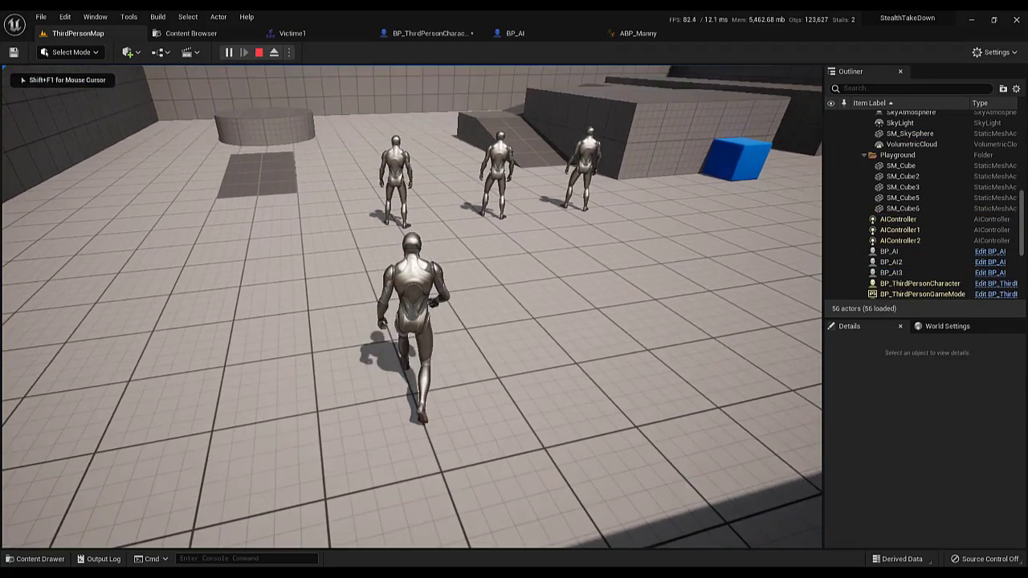
key("e")
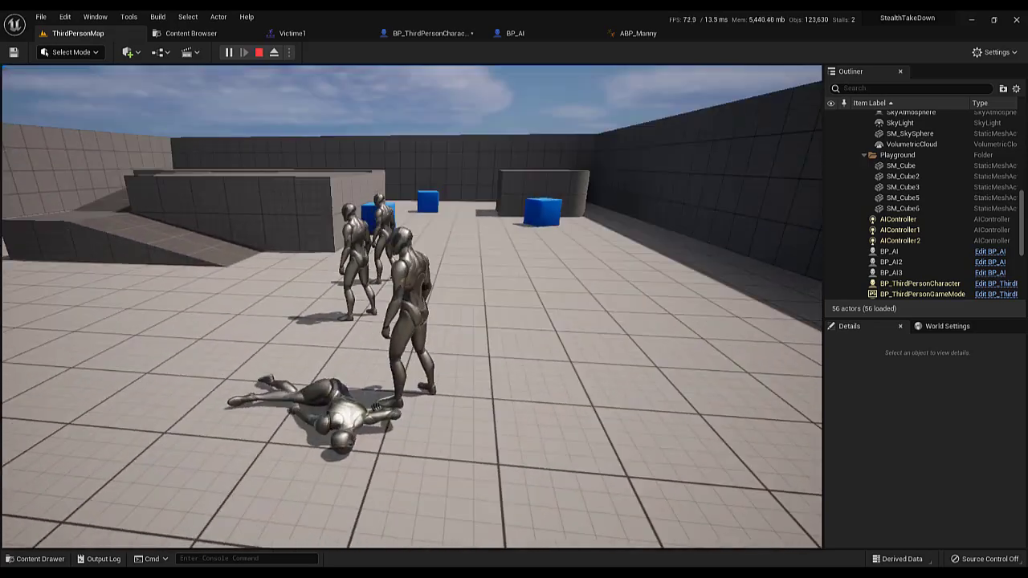
key("w")
key("e")
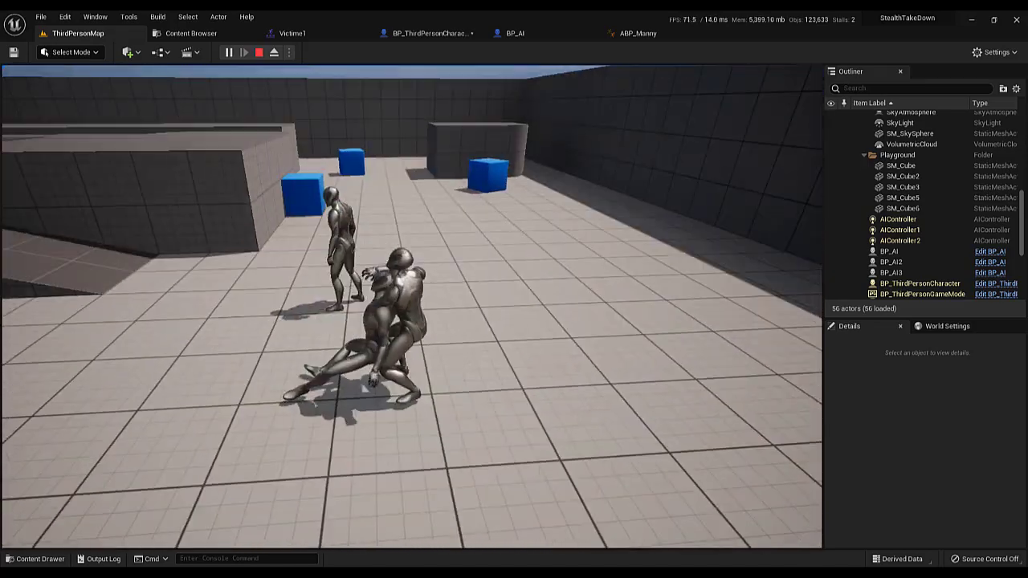
key("w")
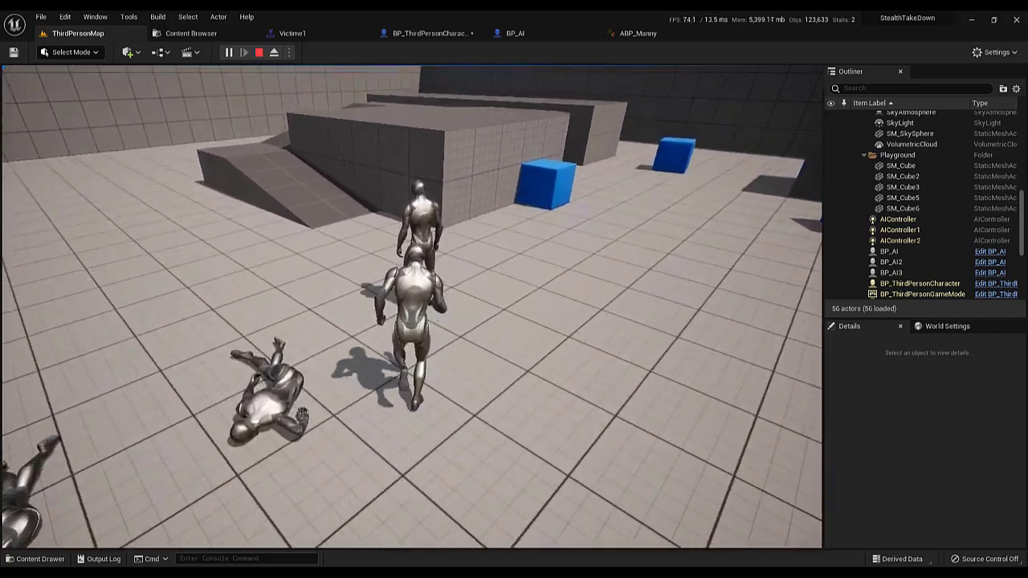
key("e")
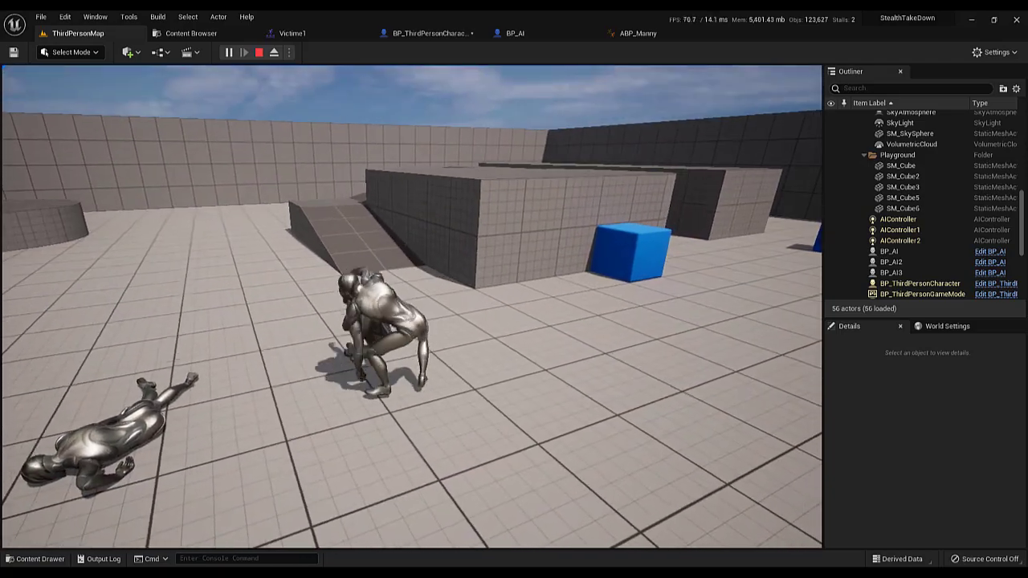
key("Escape")
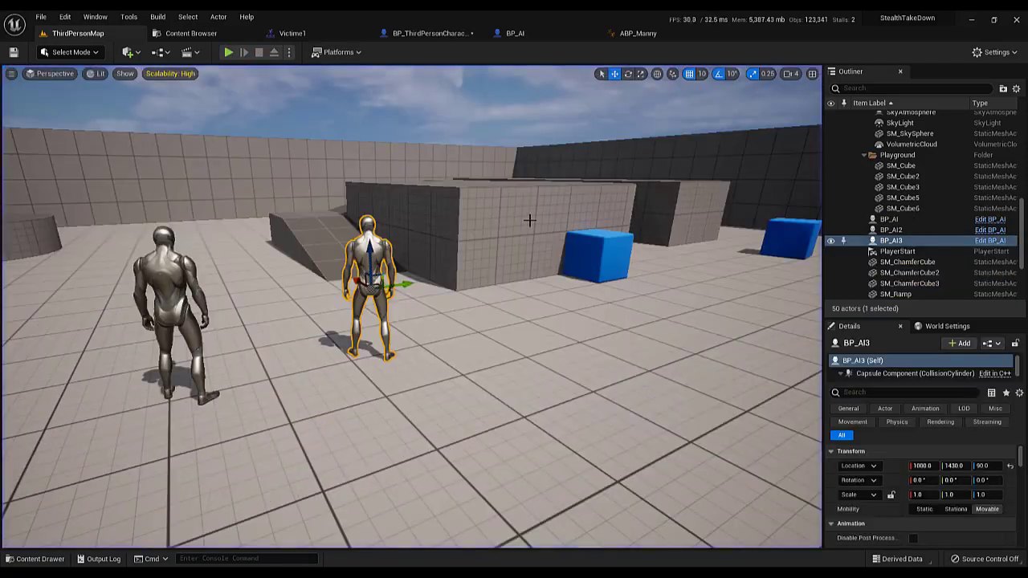
In the standalone preview window, run up behind an AI character and perform the stealth takedown
left_click(183, 34)
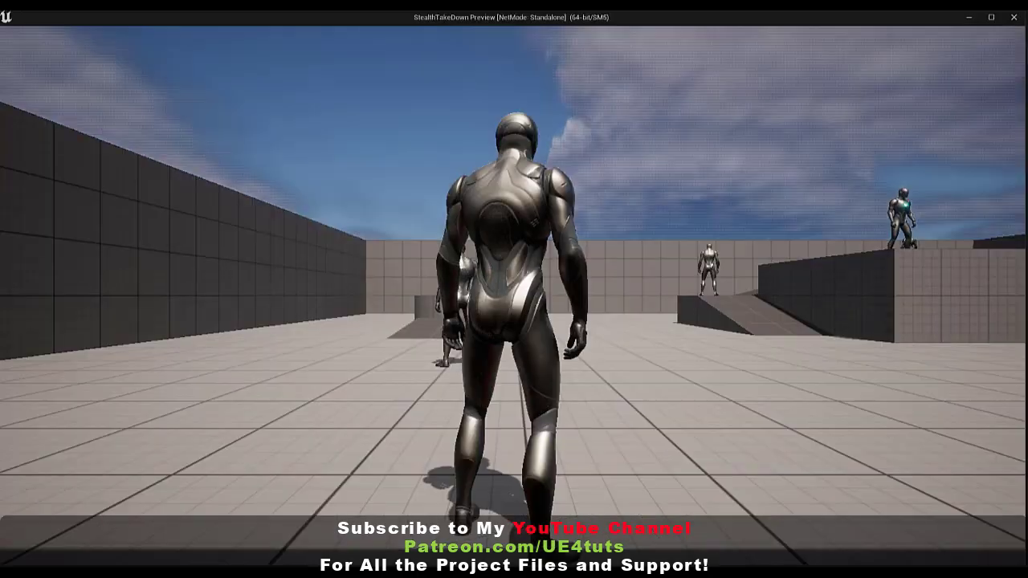
left_click(310, 114)
key("w")
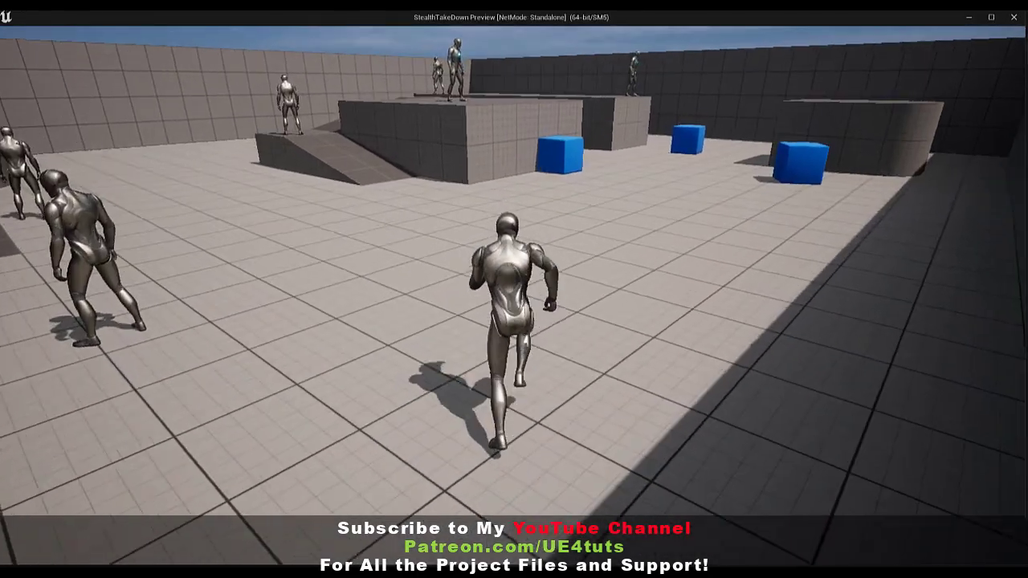
key("w")
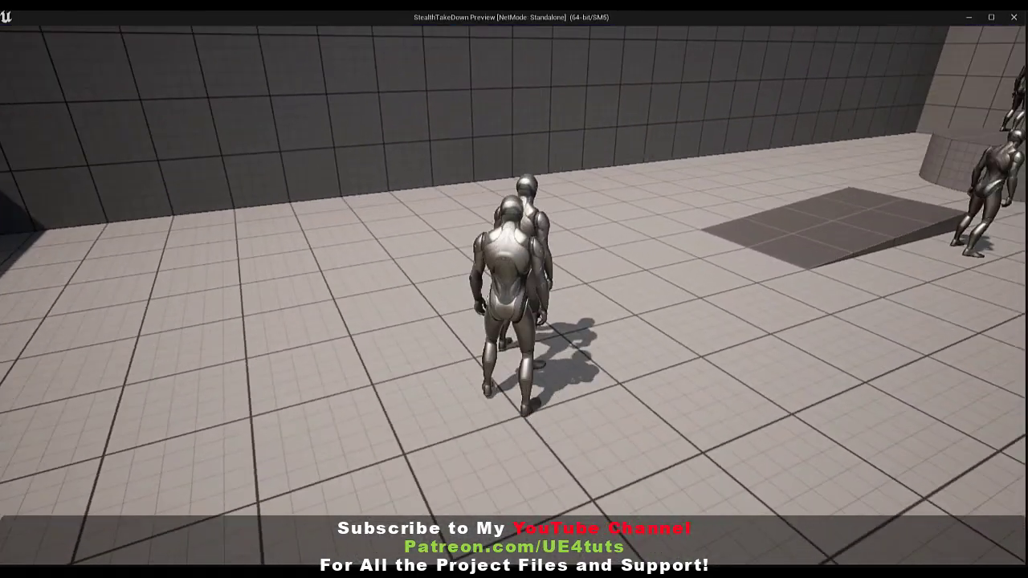
key("e")
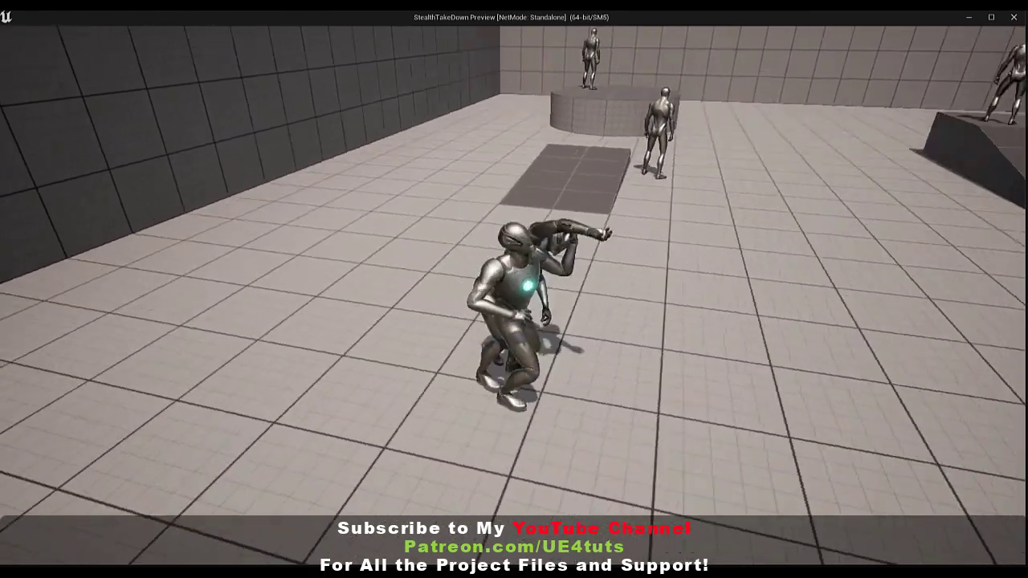